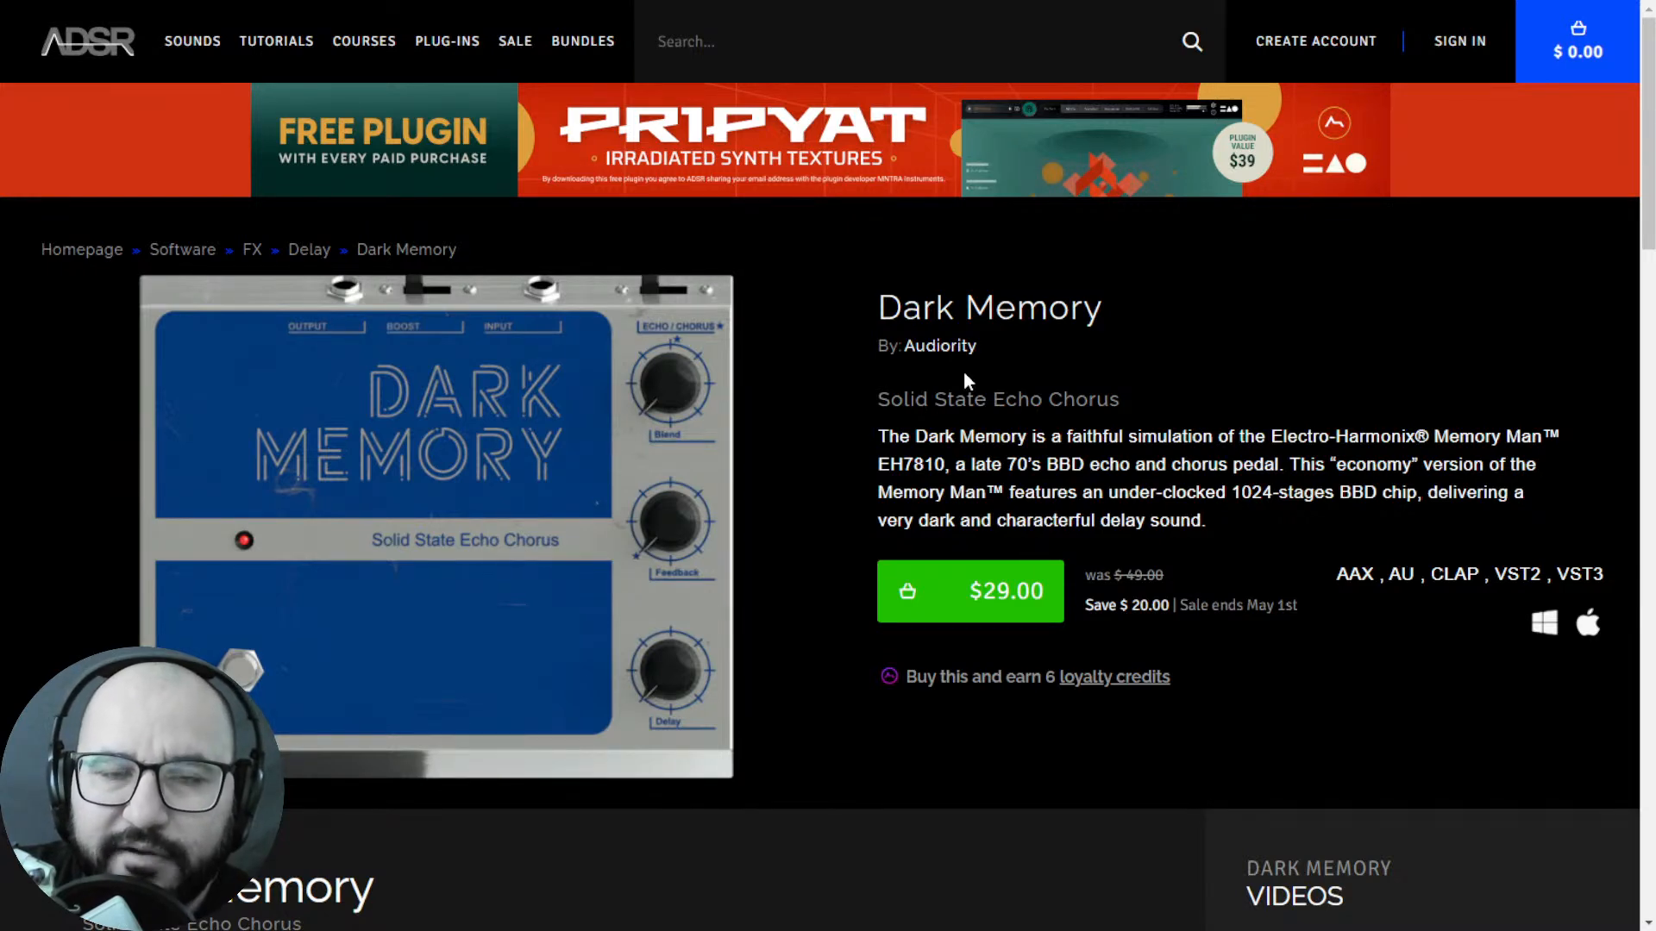
View the Rev LX-24 reverb product page and the website offering free rock and metal music production resources.
{"action": "key", "text": "ctrl+Tab"}
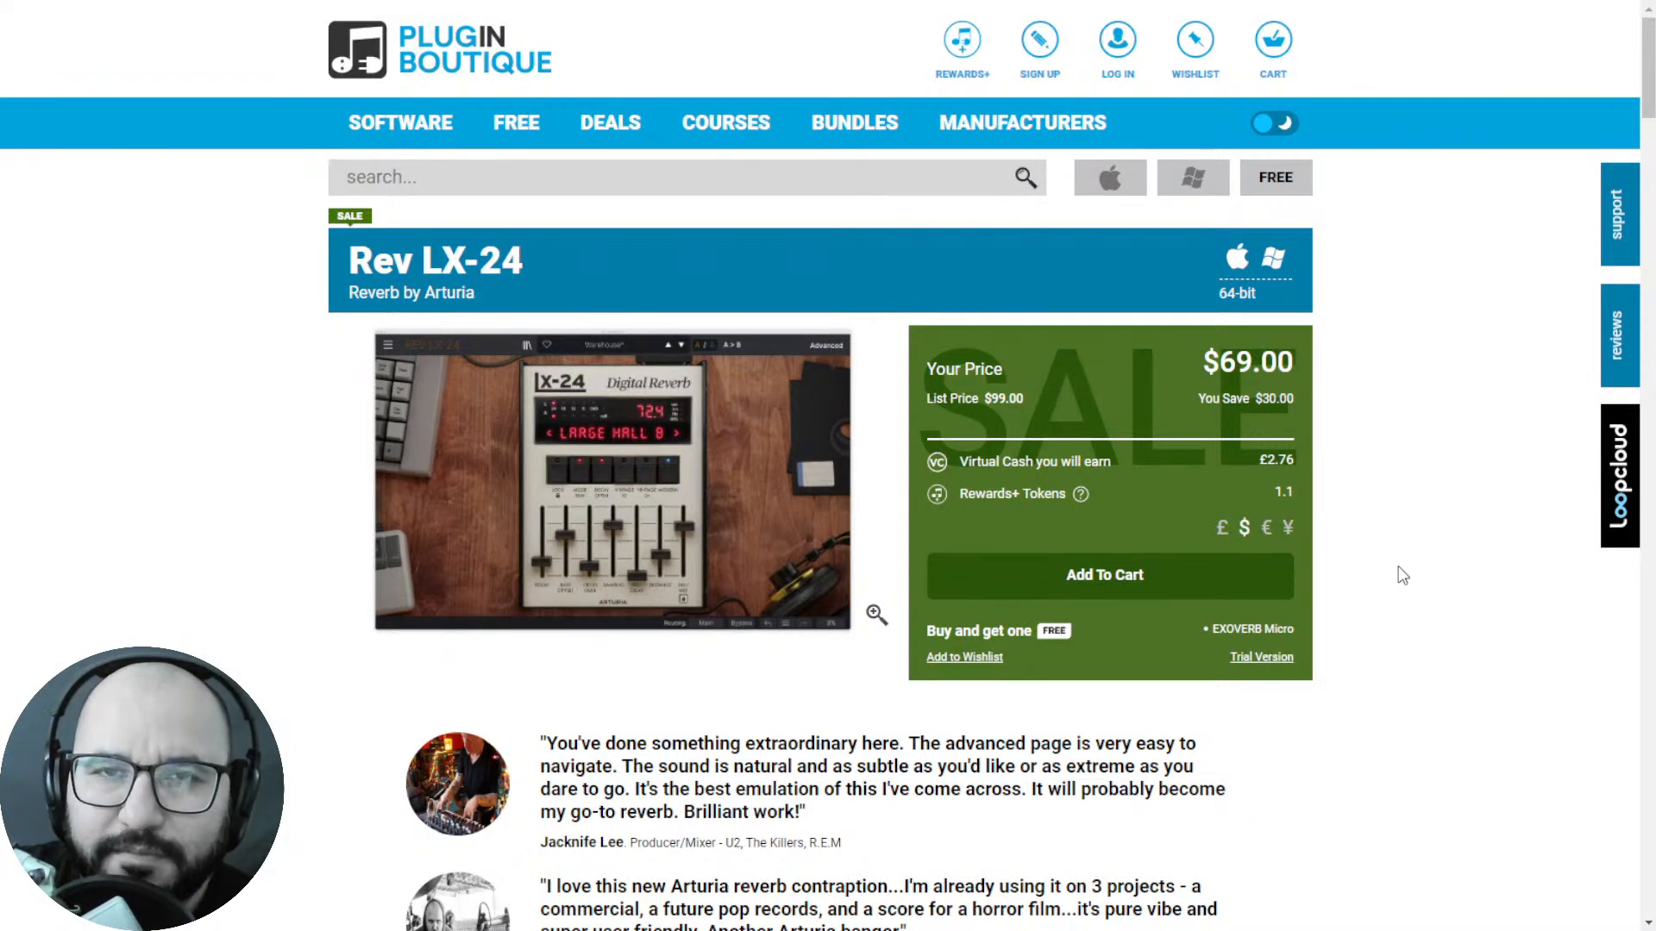
{"action": "key", "text": "ctrl+Tab"}
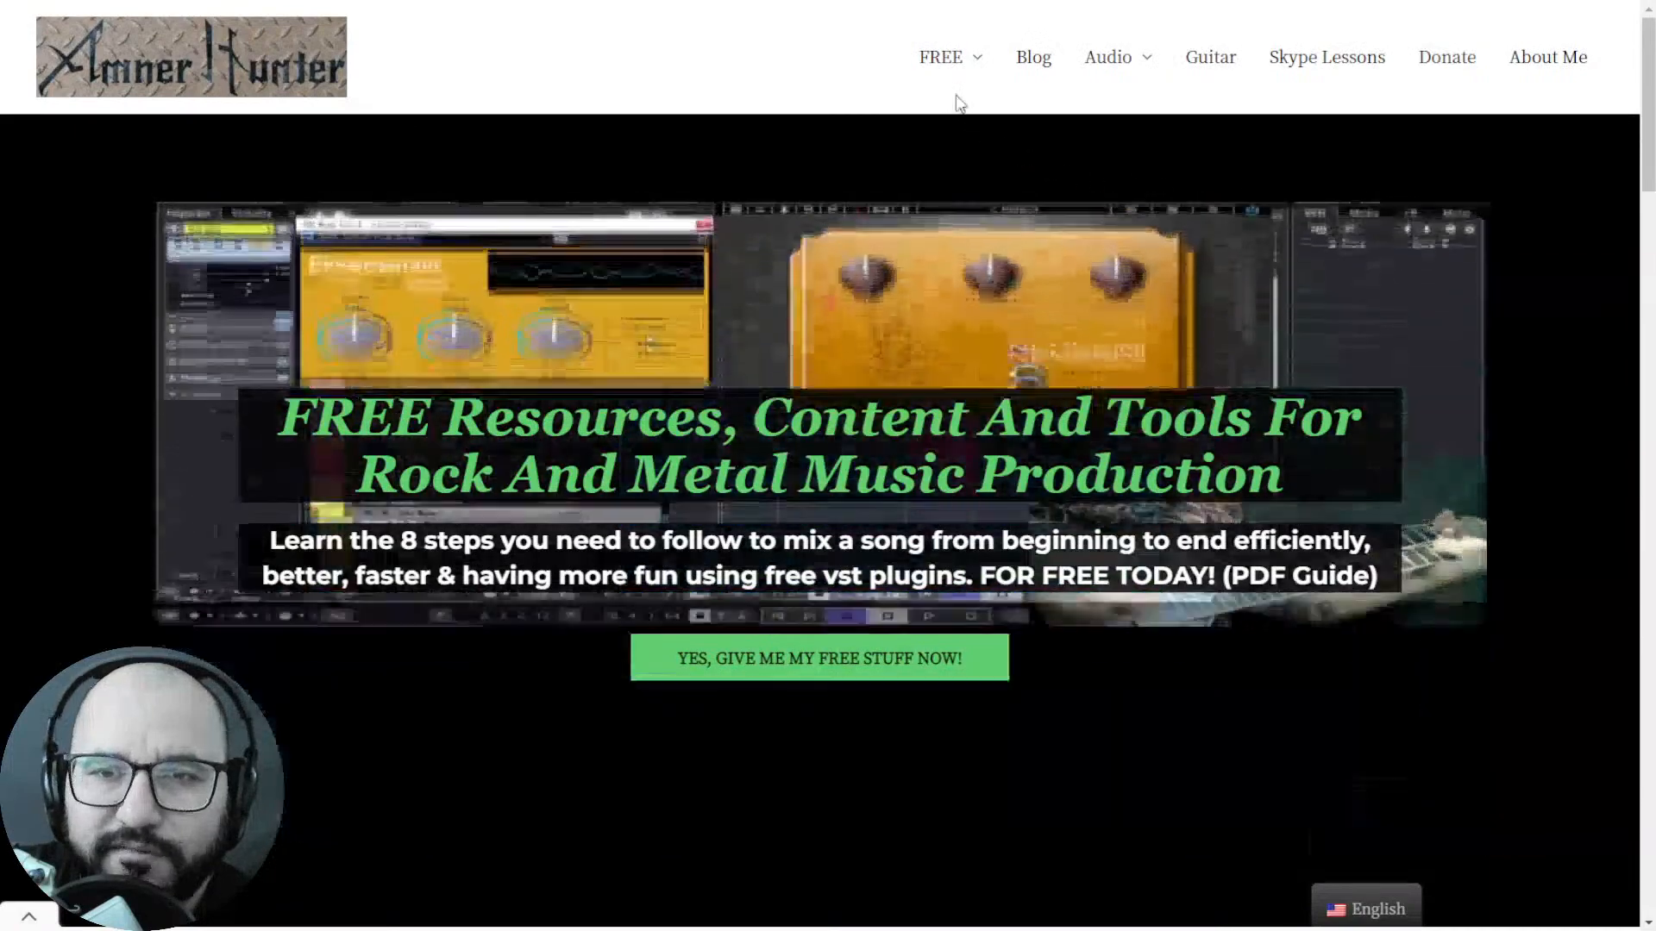
{"action": "mouse_move", "coordinate": [948, 69]}
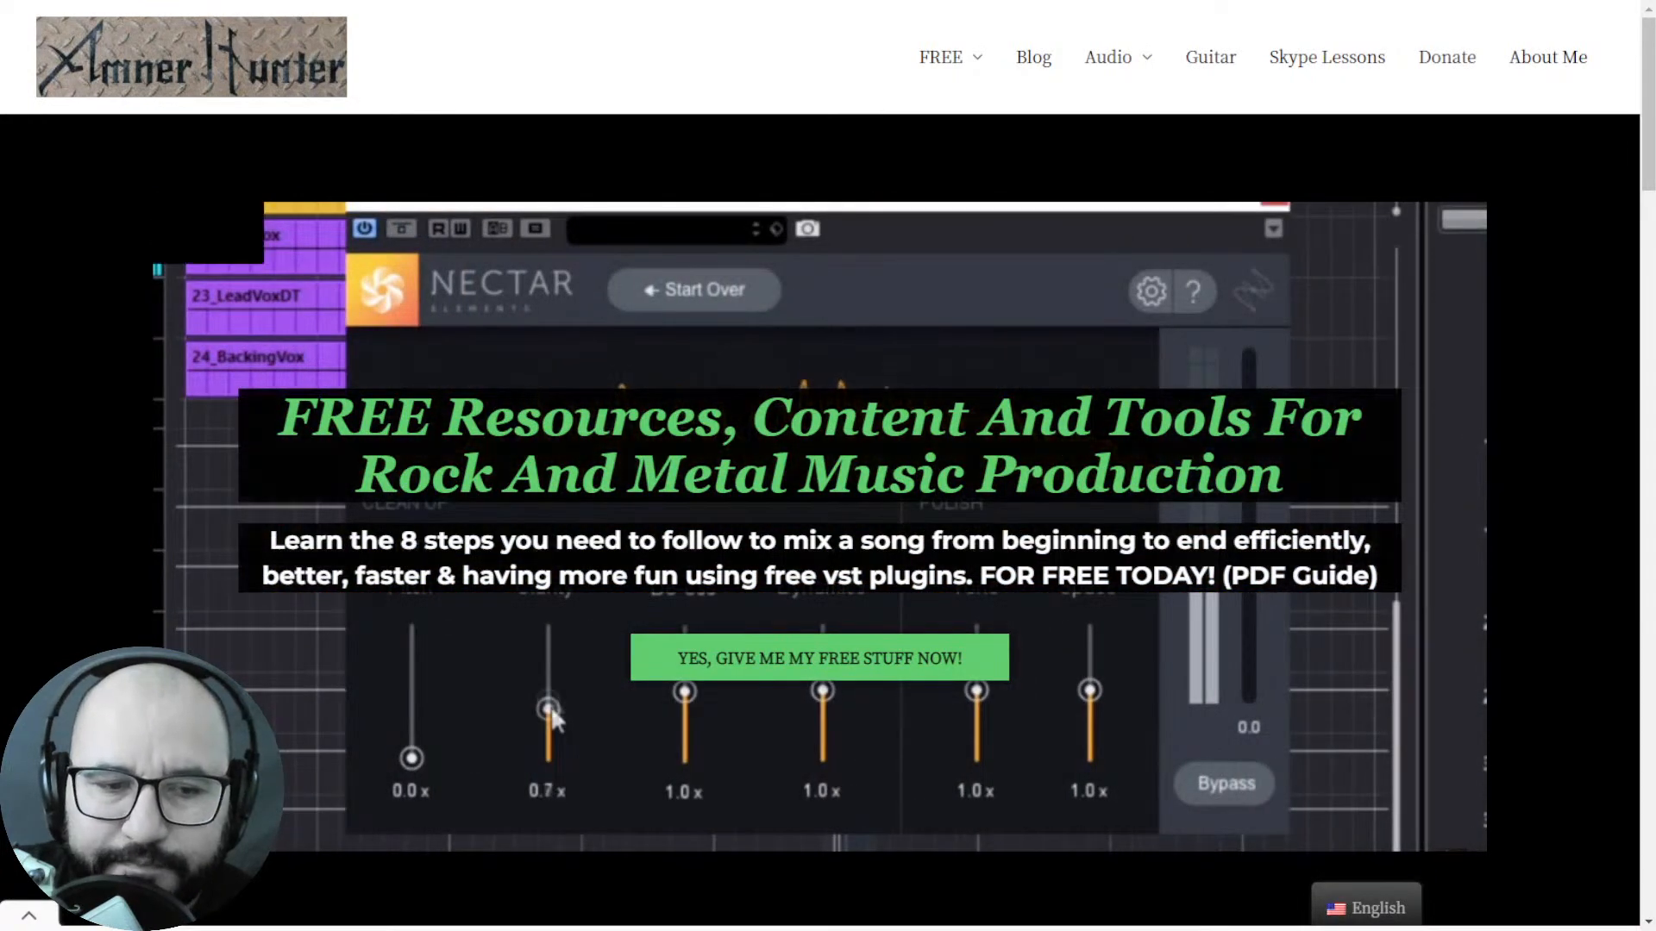
Switch to the Forkupines_SugarFaith project in REAPER.
{"action": "left_click", "coordinate": [254, 678]}
{"action": "key", "text": "alt+Tab"}
{"action": "key", "text": "alt+Tab"}
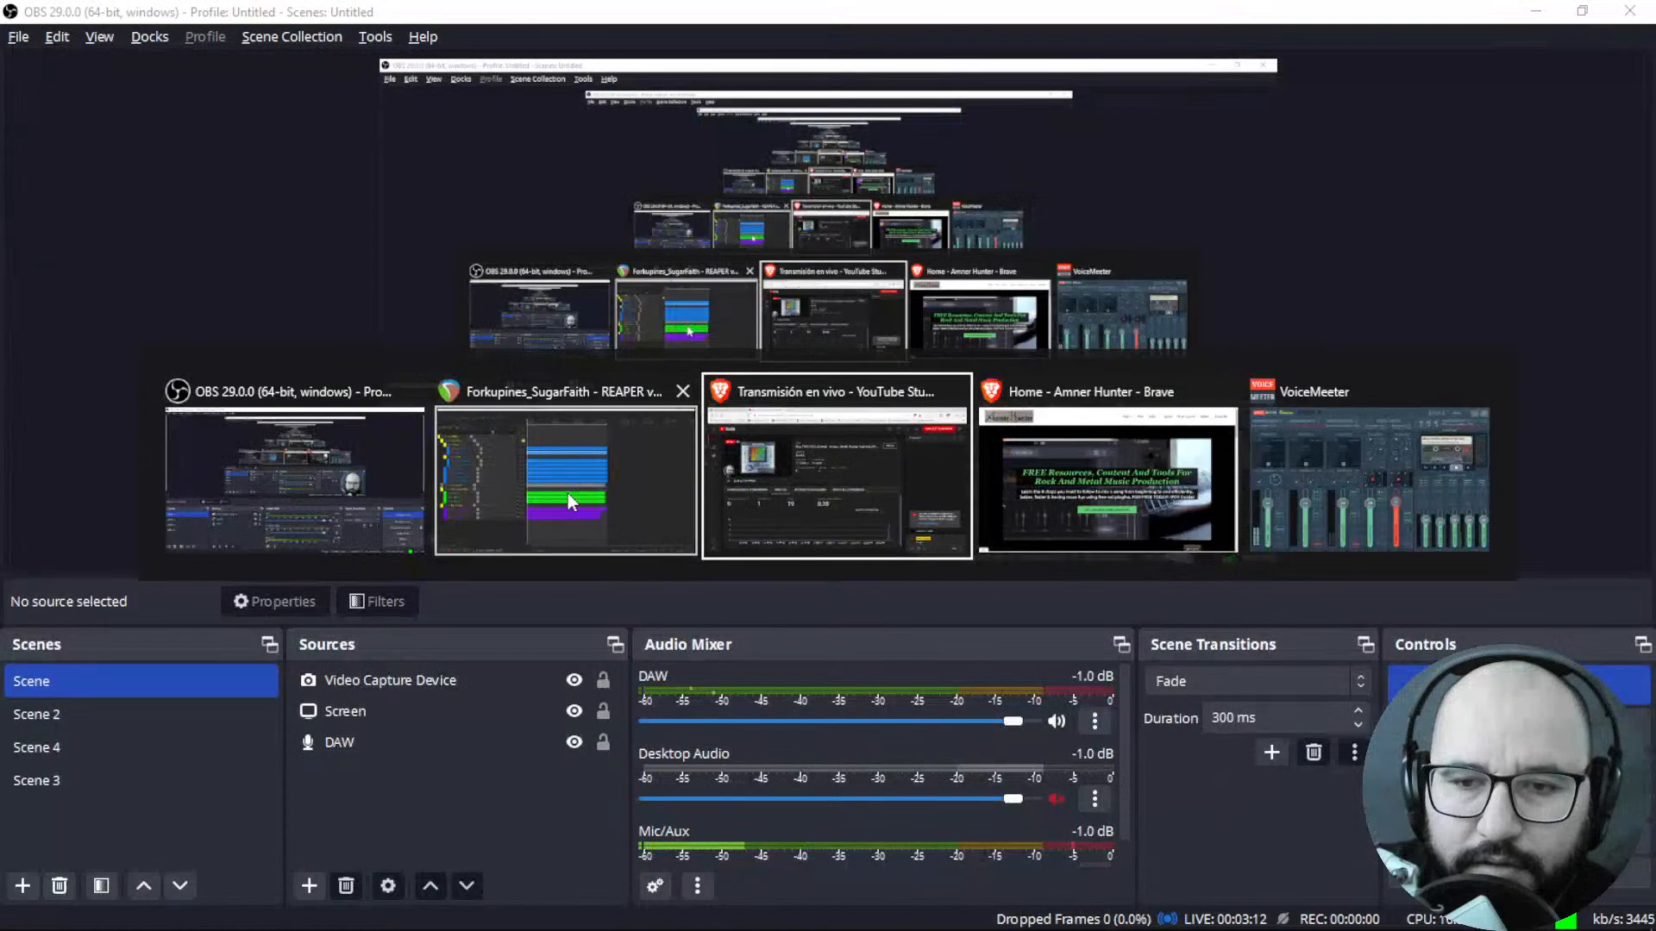
{"action": "key", "text": "alt+Tab"}
{"action": "key", "text": "alt+Tab"}
{"action": "key", "text": "alt+Tab"}
{"action": "key", "text": "alt+Tab"}
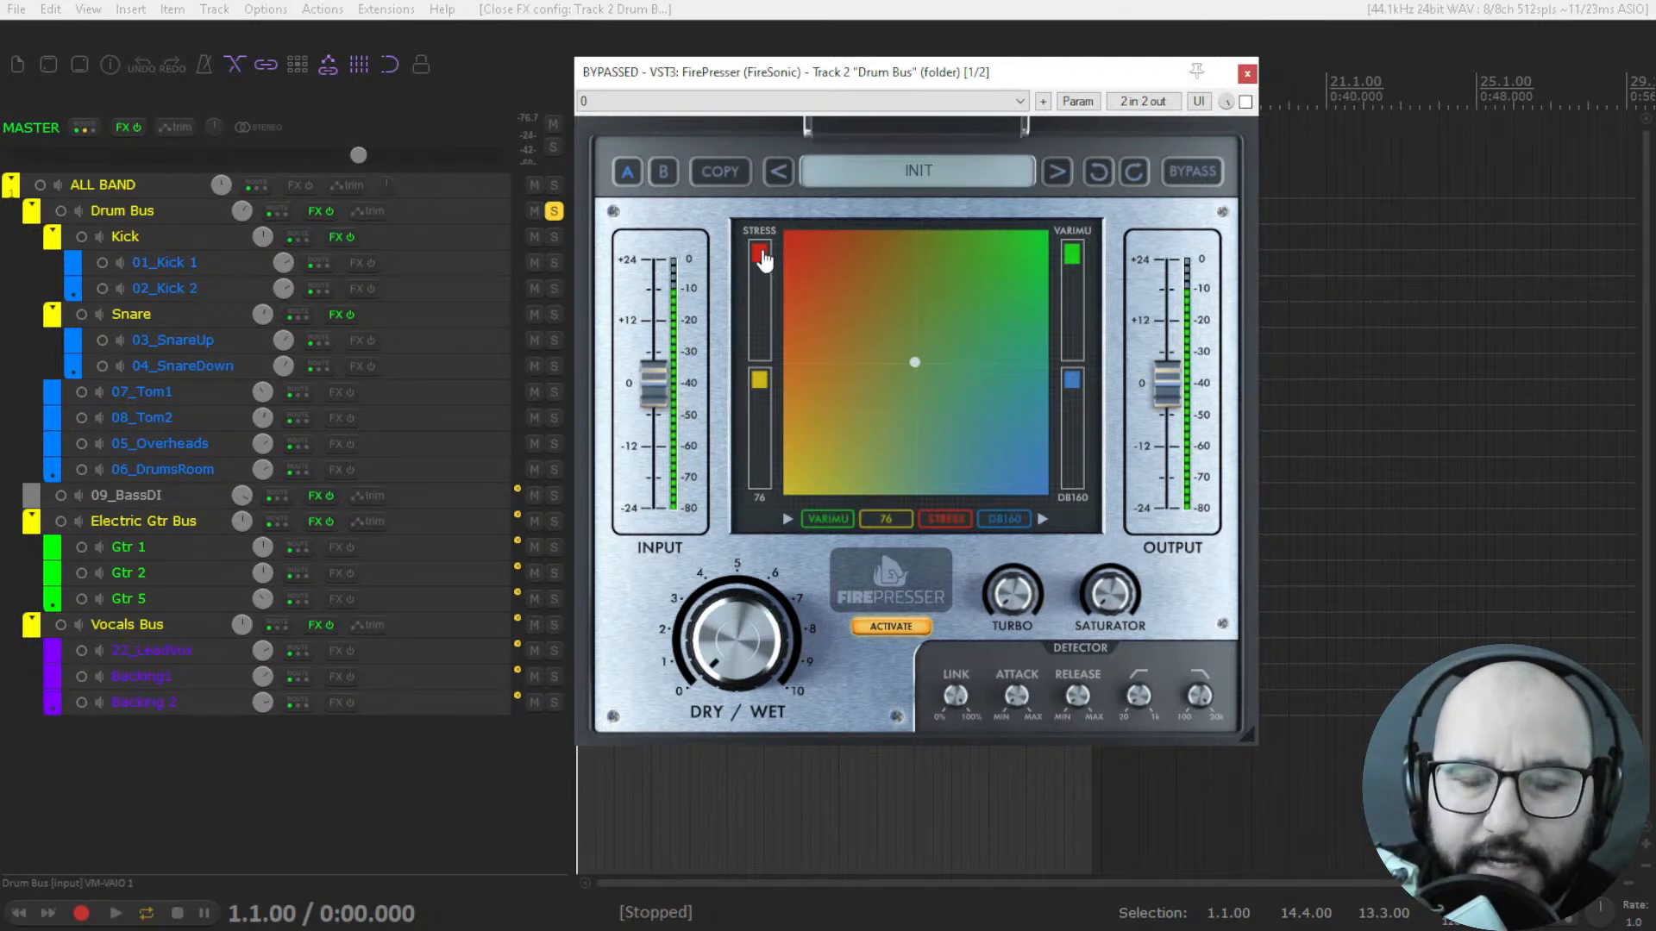
Move FirePresser's blend point through the Stress, 76, VariMu and DB160 corners and return it to the centre.
{"action": "left_click_drag", "start_coordinate": [916, 370], "coordinate": [816, 284]}
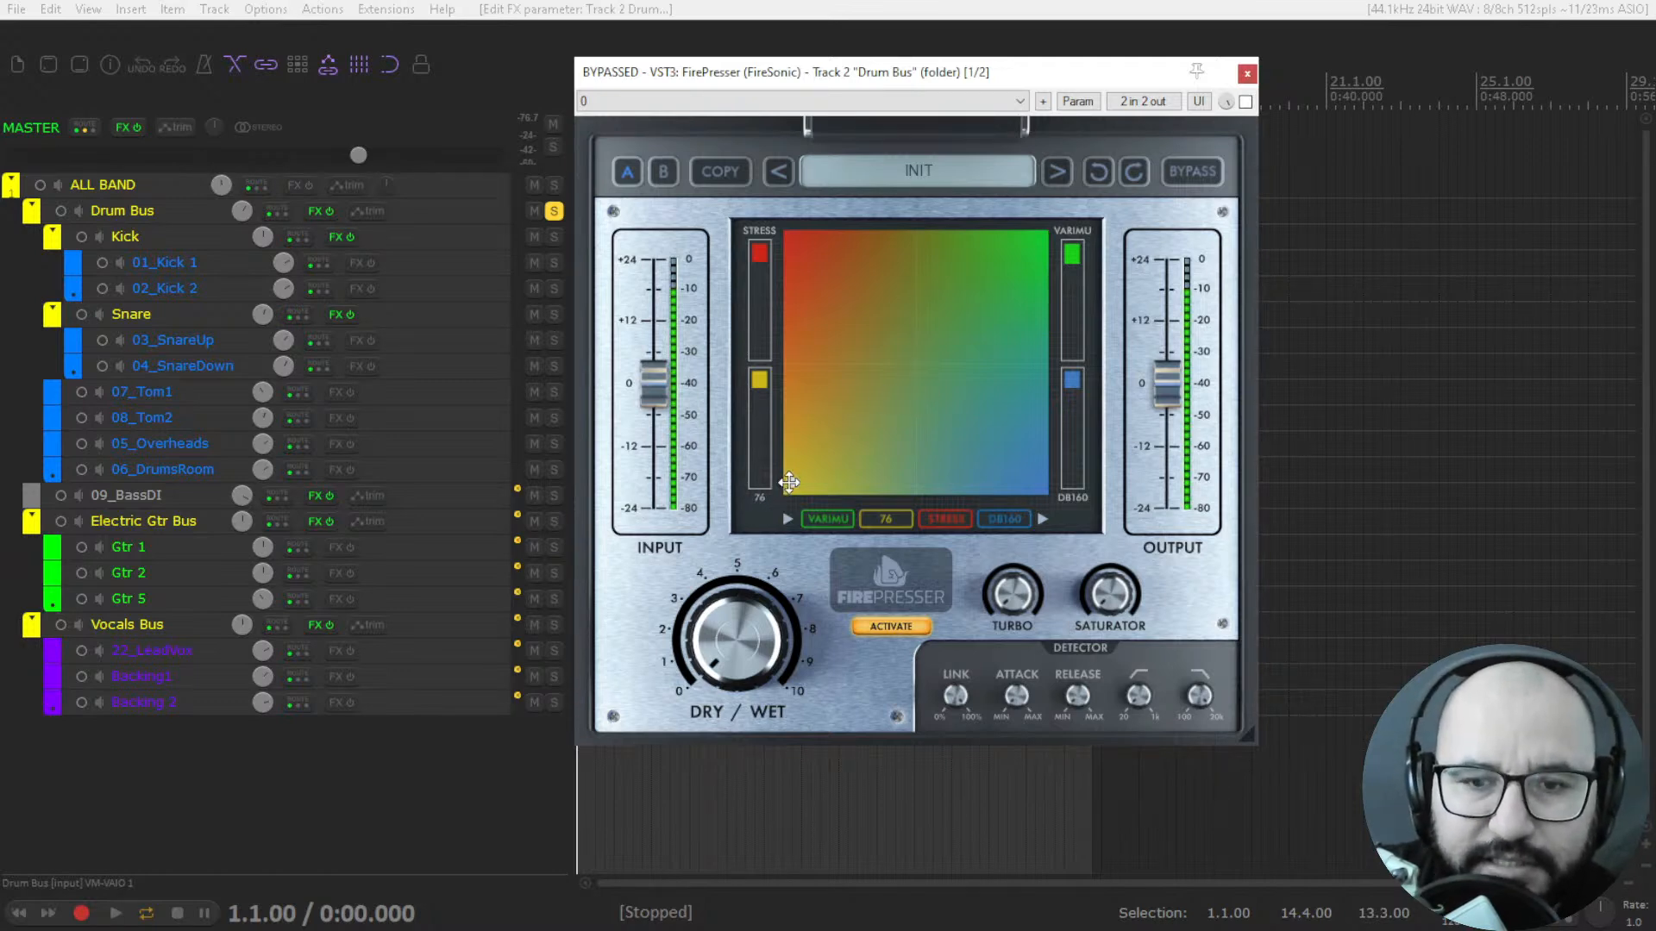
{"action": "left_click_drag", "start_coordinate": [788, 482], "coordinate": [946, 362]}
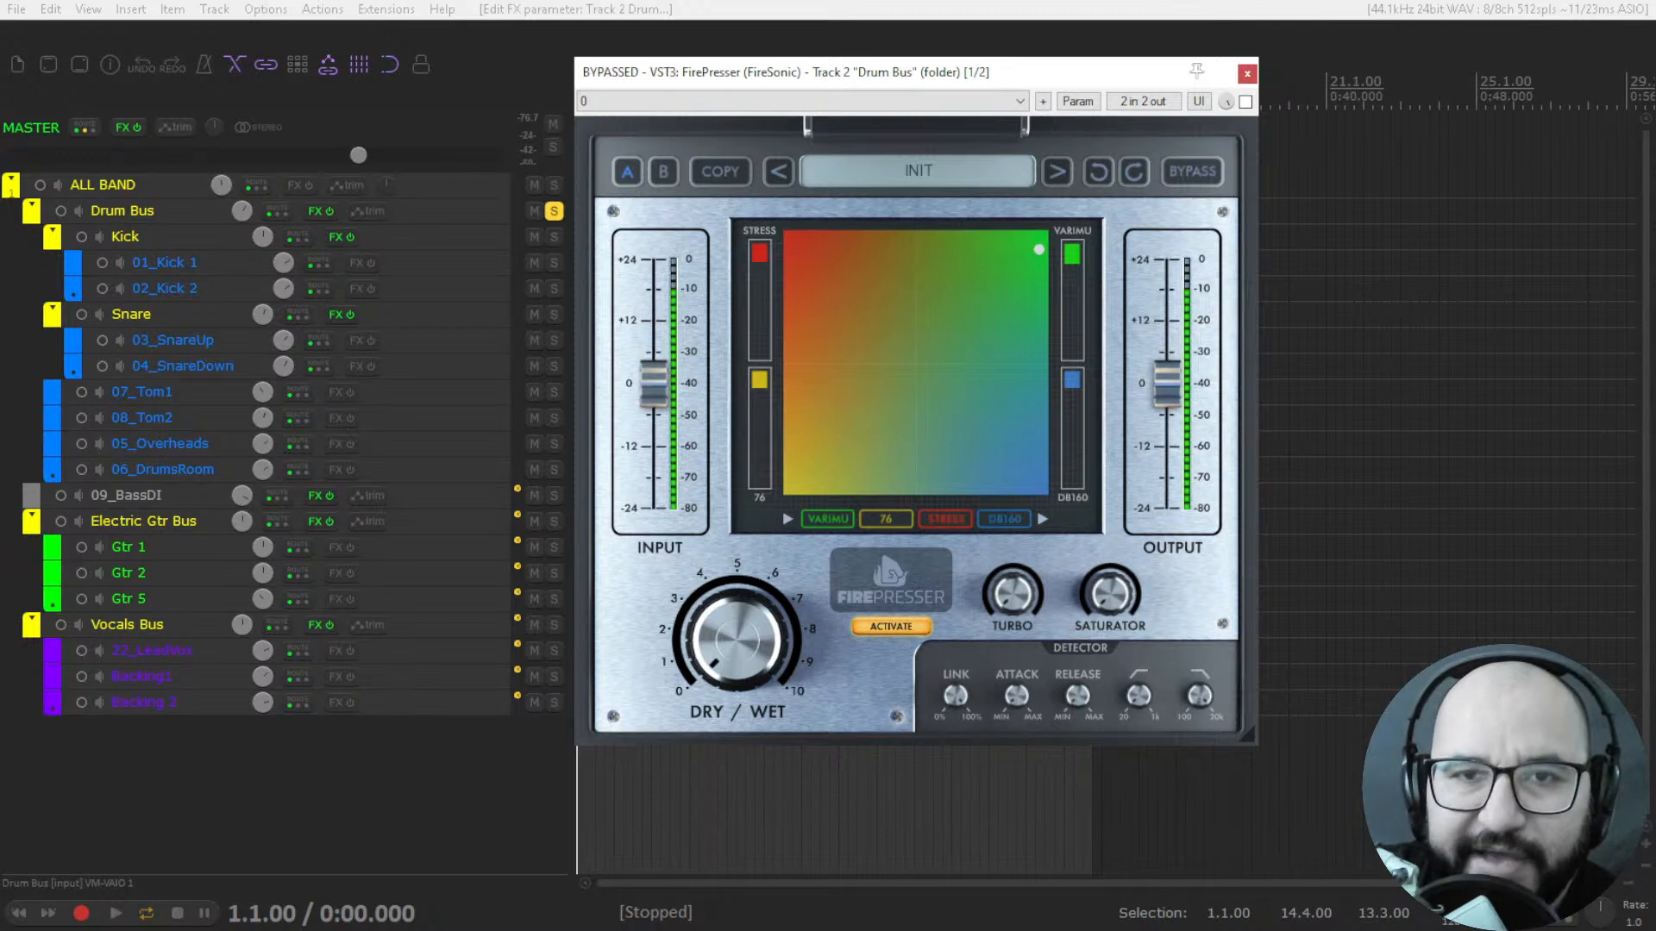
{"action": "left_click_drag", "start_coordinate": [1038, 249], "coordinate": [1002, 448]}
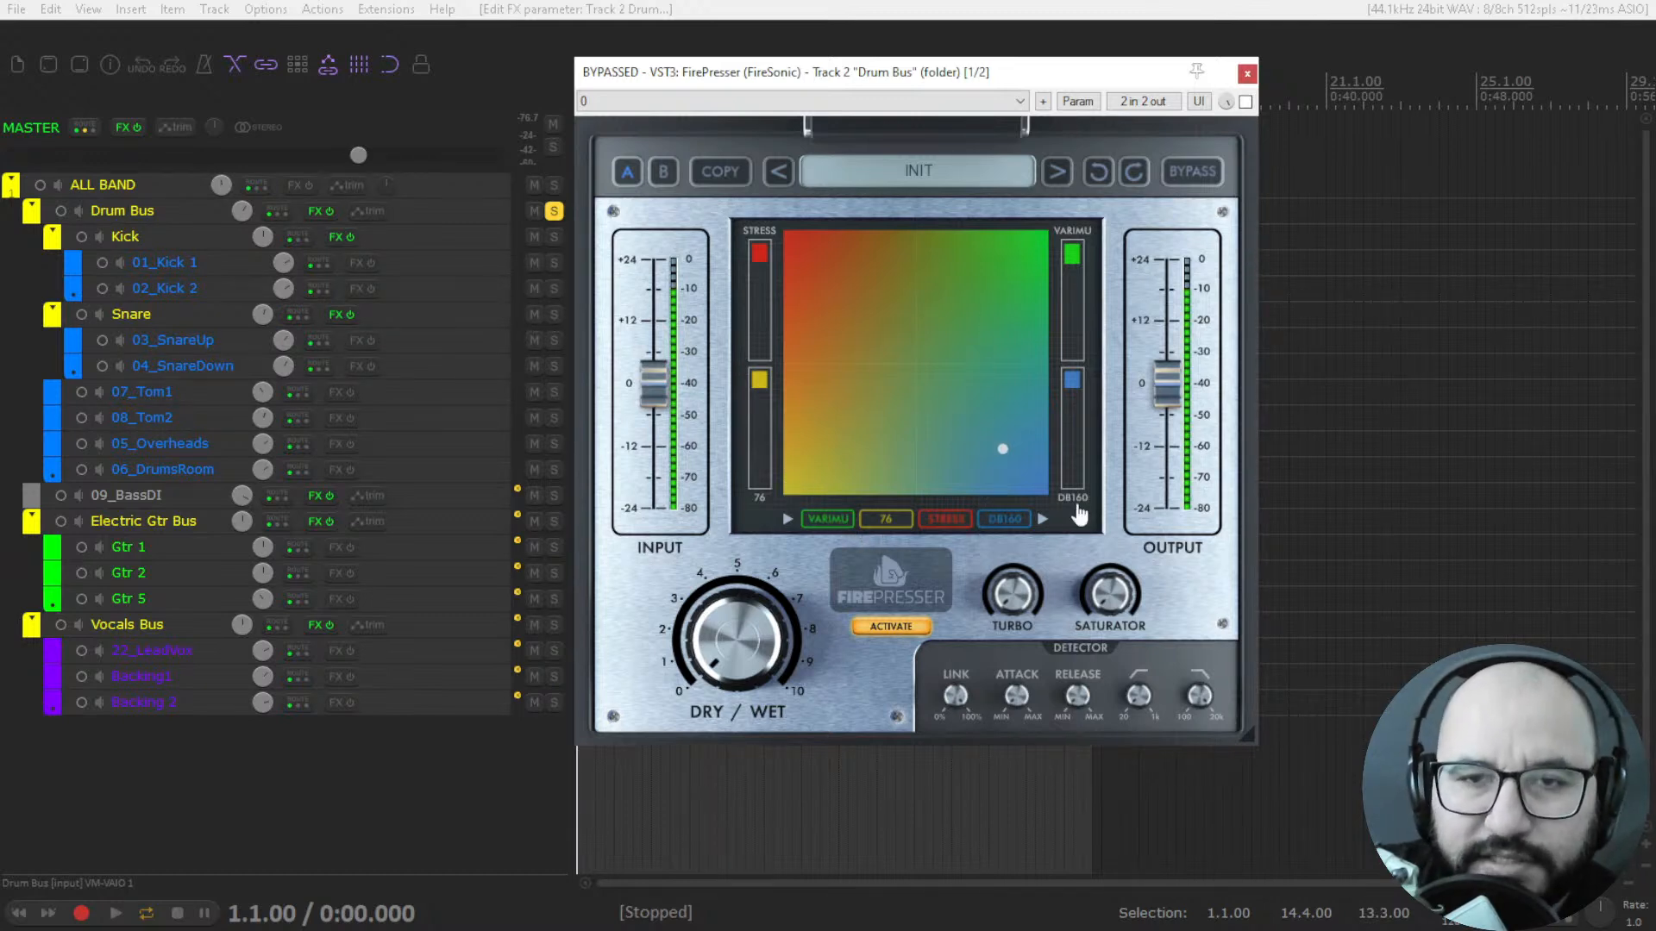
{"action": "left_click_drag", "start_coordinate": [996, 450], "coordinate": [1032, 471]}
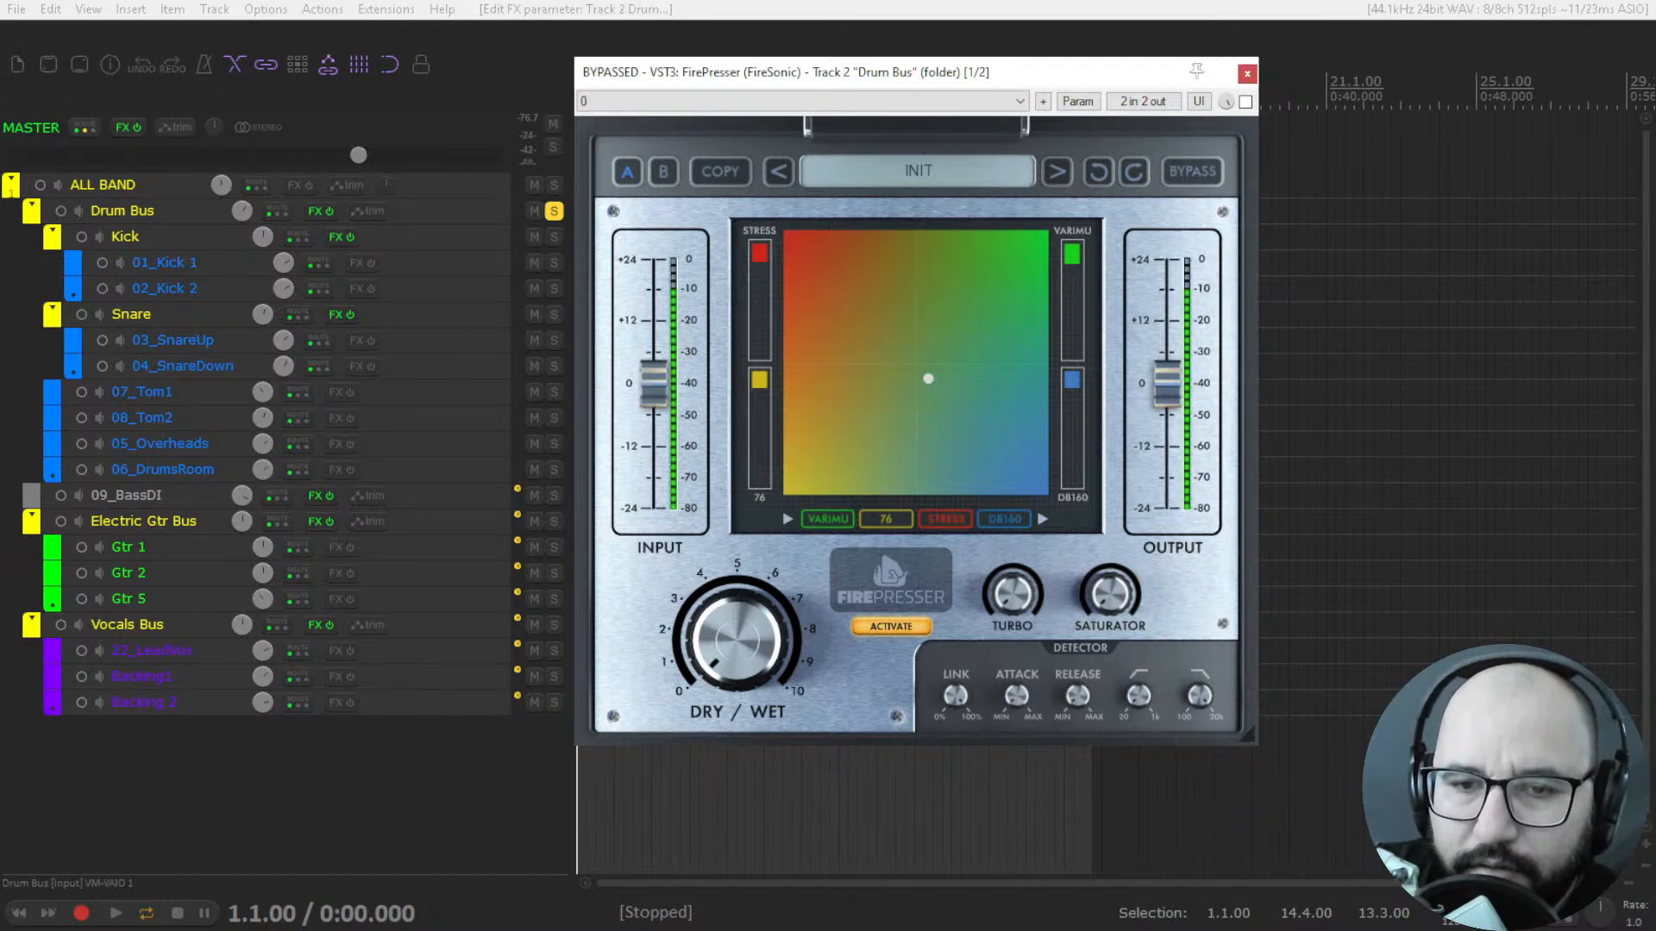
{"action": "mouse_move", "coordinate": [917, 369]}
{"action": "left_mouse_down"}
{"action": "mouse_move", "coordinate": [945, 389]}
{"action": "mouse_move", "coordinate": [925, 369]}
{"action": "left_mouse_up"}
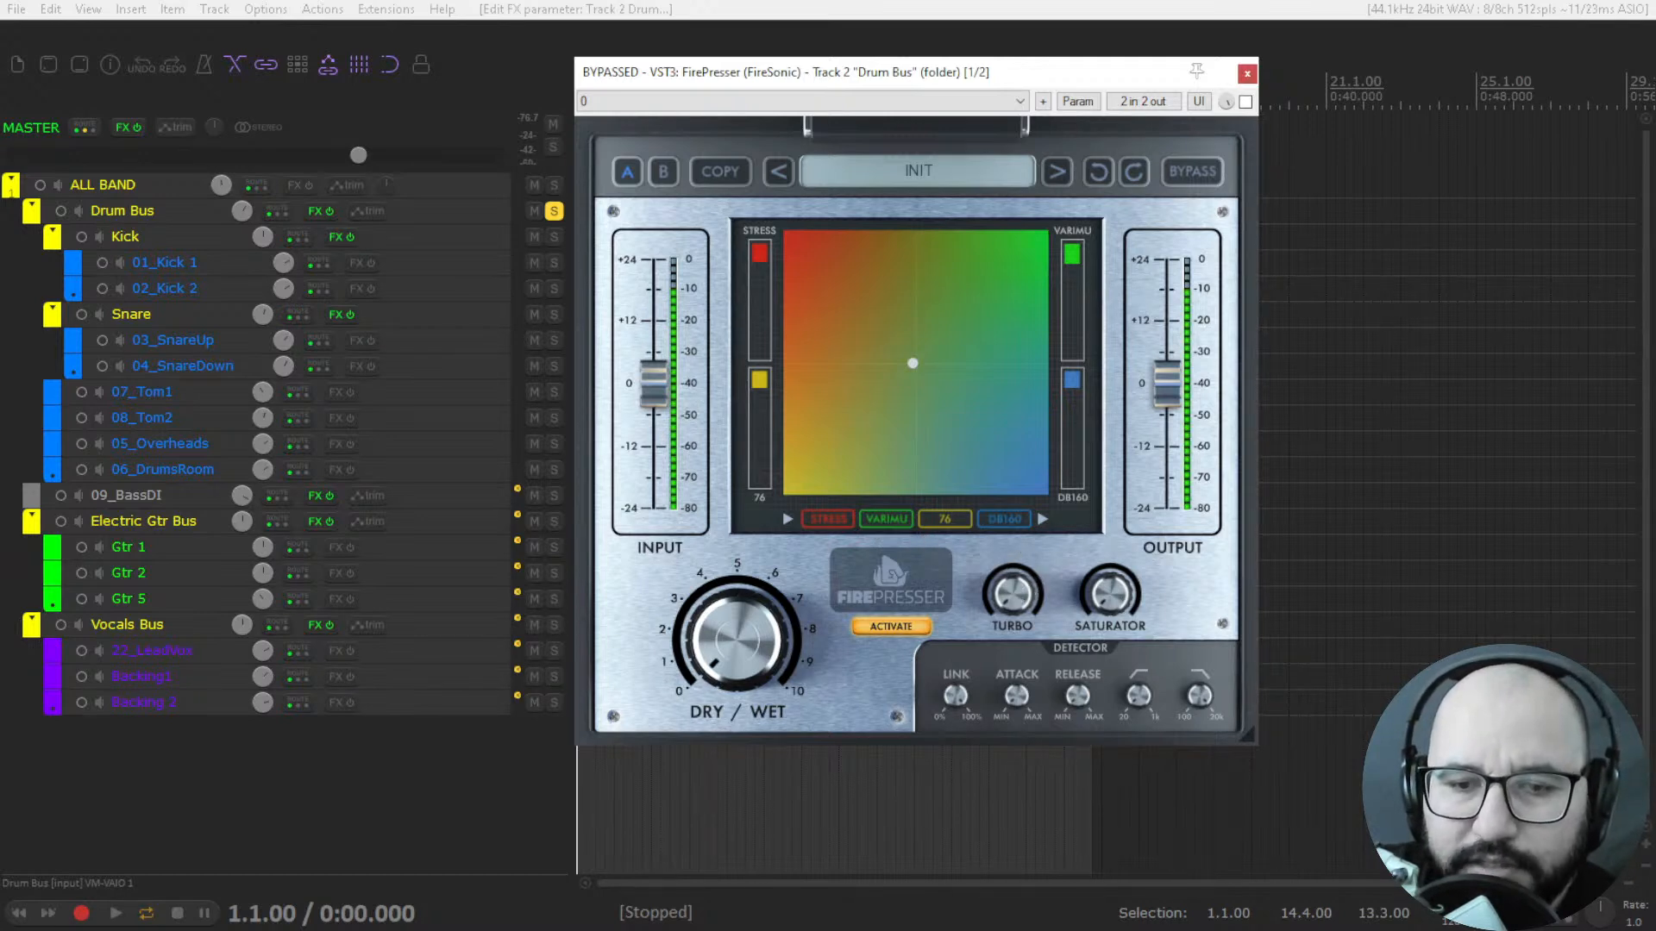
Try FirePresser's Turbo, Saturator and Dry/Wet knobs, leaving all three at minimum.
{"action": "mouse_move", "coordinate": [1019, 595]}
{"action": "left_mouse_down"}
{"action": "mouse_move", "coordinate": [1019, 500]}
{"action": "mouse_move", "coordinate": [1020, 589]}
{"action": "left_mouse_up"}
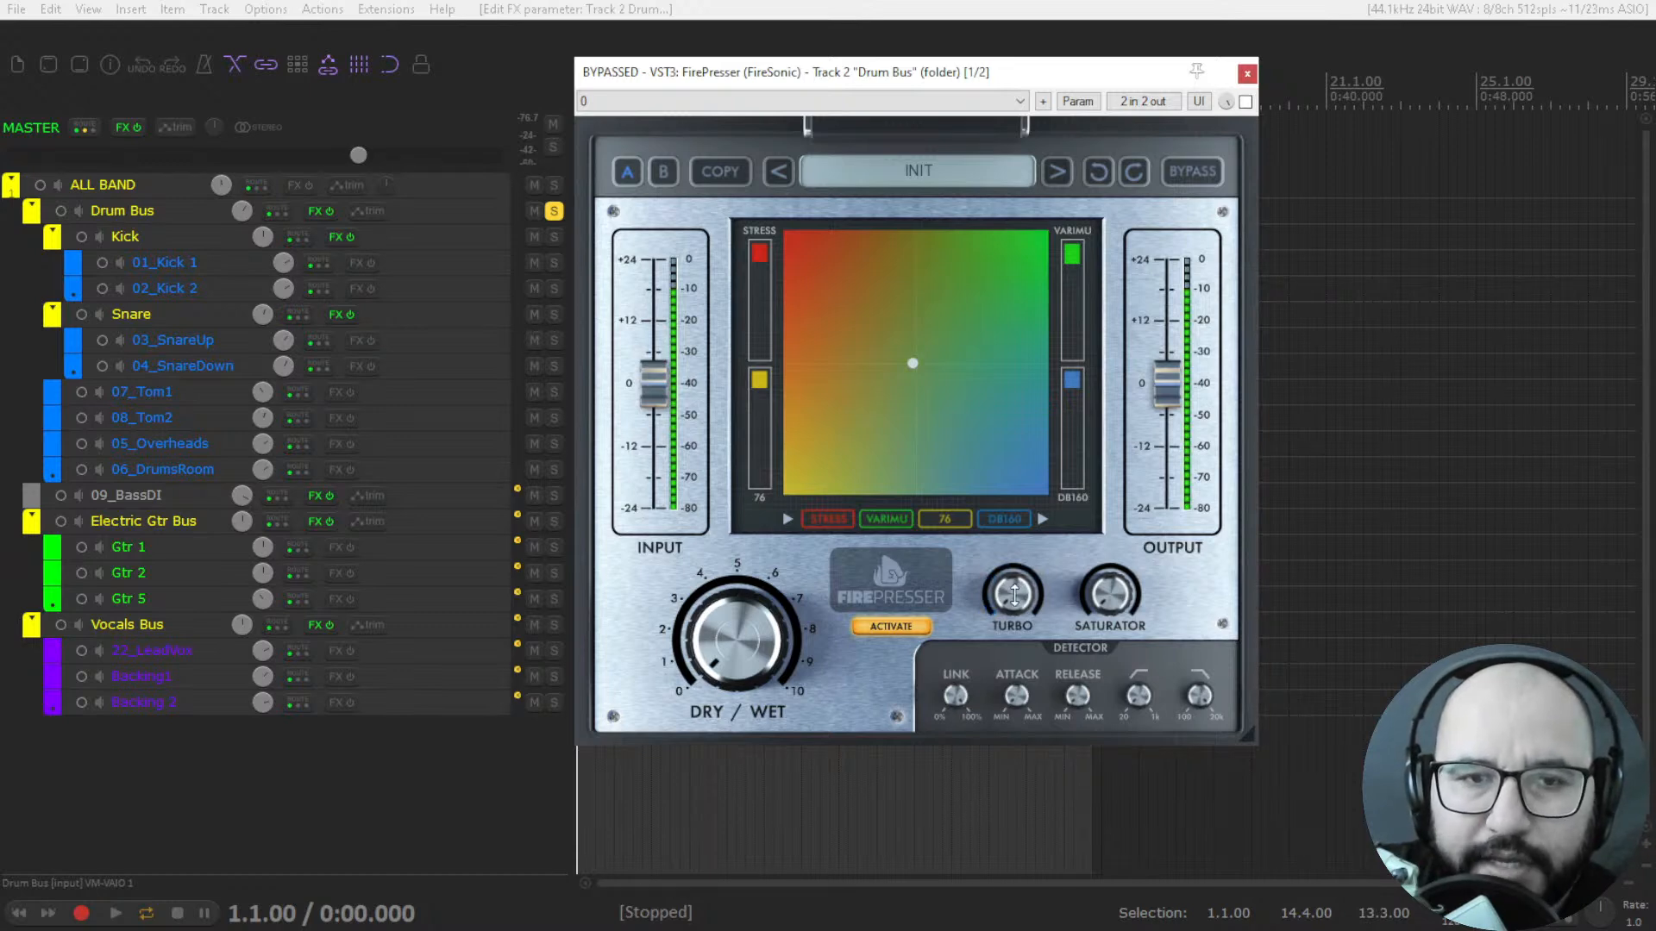
{"action": "left_click_drag", "start_coordinate": [1014, 593], "coordinate": [1110, 593]}
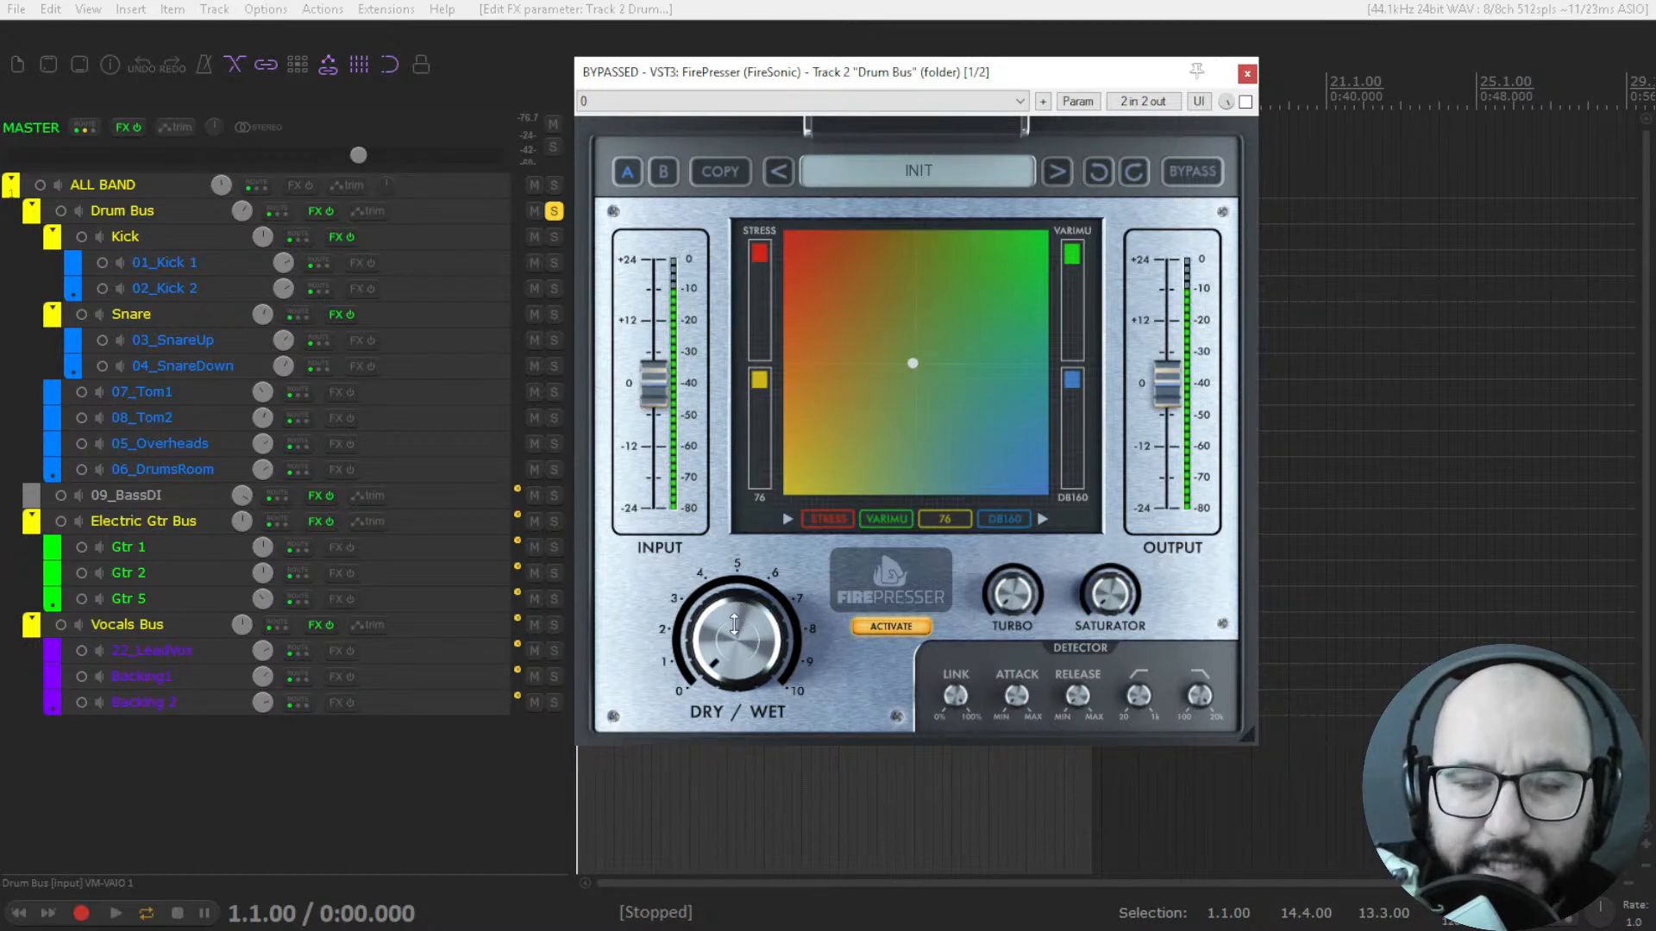
{"action": "mouse_move", "coordinate": [737, 640]}
{"action": "left_mouse_down"}
{"action": "mouse_move", "coordinate": [737, 602]}
{"action": "mouse_move", "coordinate": [737, 660]}
{"action": "left_mouse_up"}
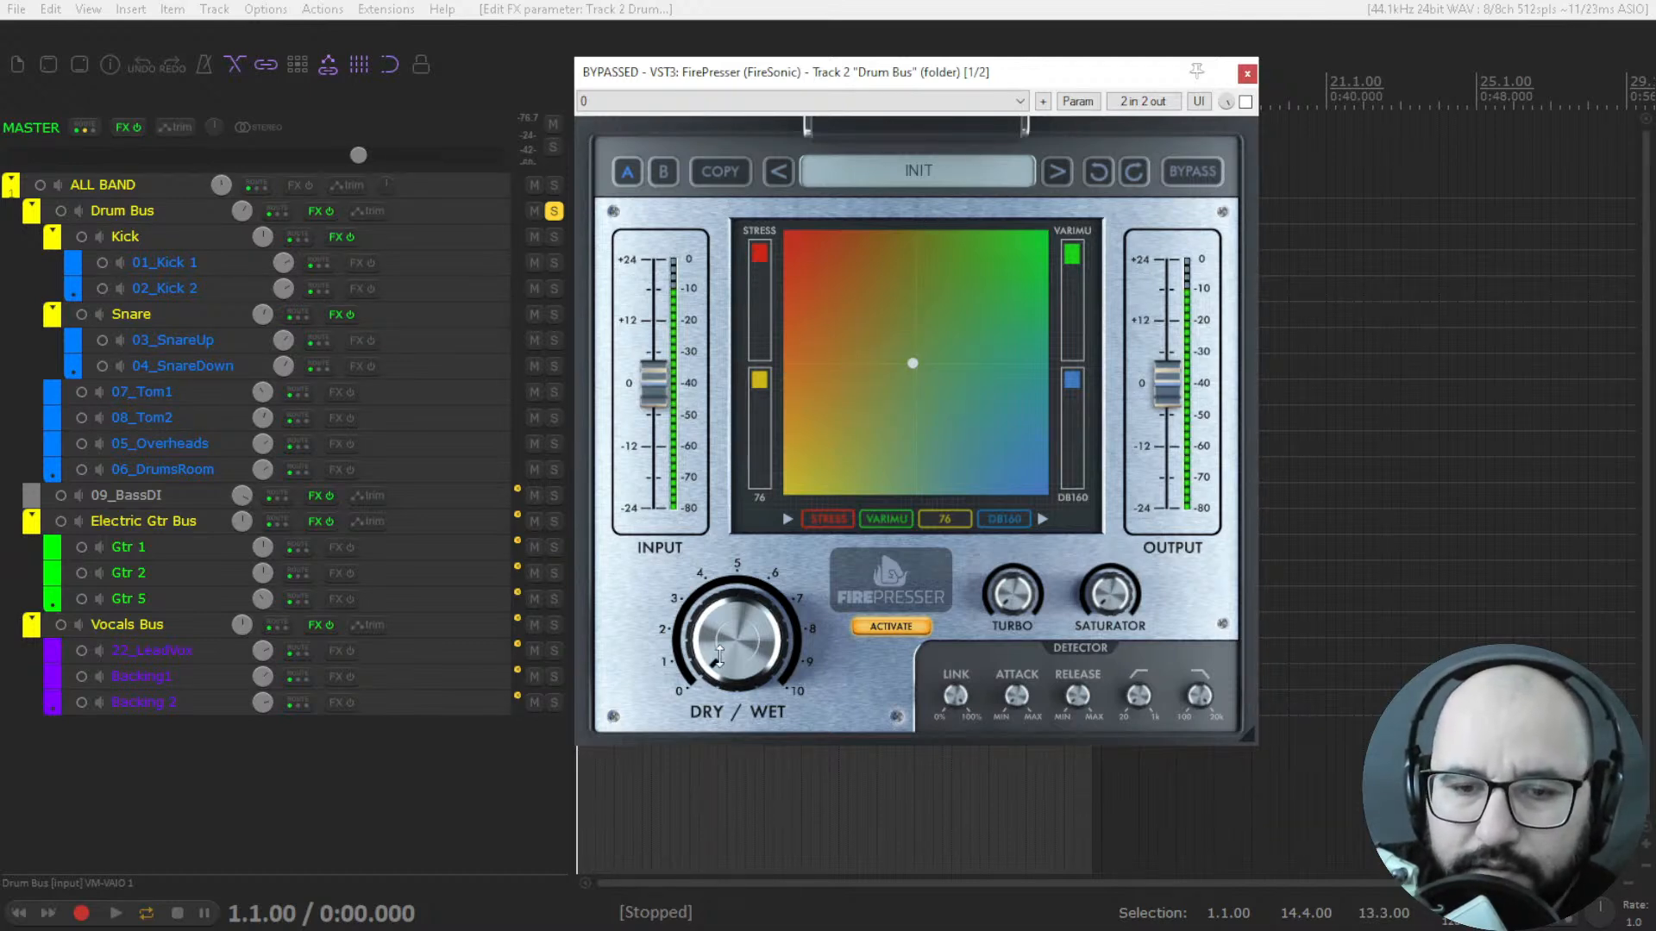
{"action": "mouse_move", "coordinate": [738, 641]}
{"action": "left_mouse_down"}
{"action": "mouse_move", "coordinate": [738, 591]}
{"action": "mouse_move", "coordinate": [738, 641]}
{"action": "left_mouse_up"}
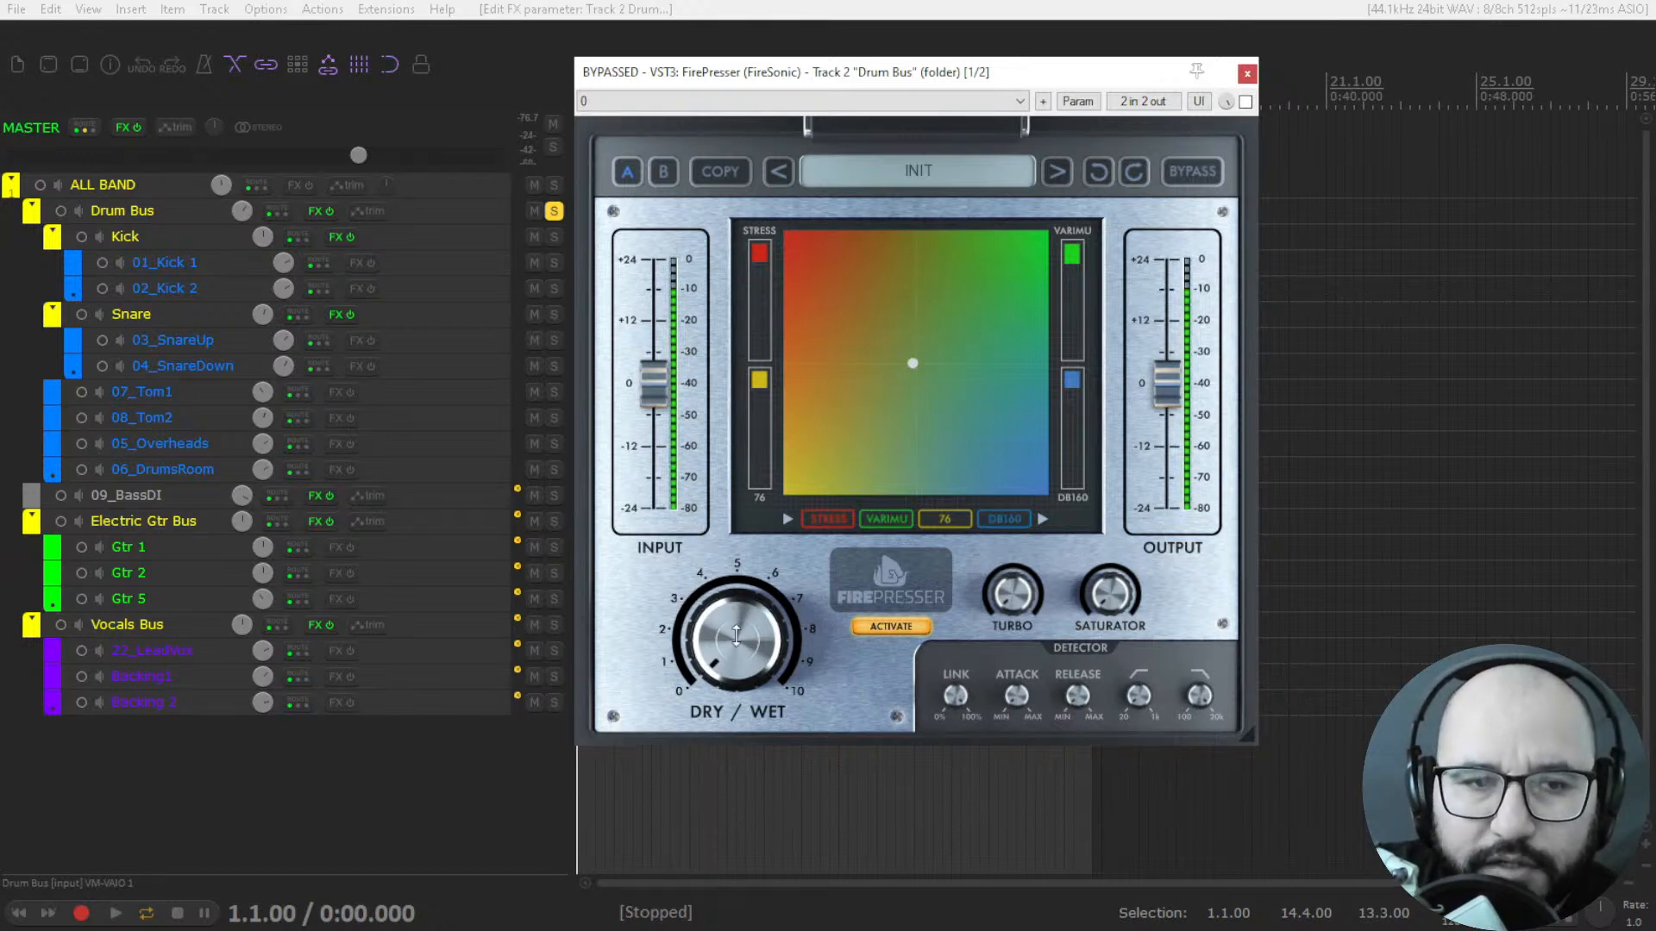
With the drums playing and FirePresser enabled, set its Dry/Wet to about 8 and its output slightly below 0.
{"action": "key", "text": "space"}
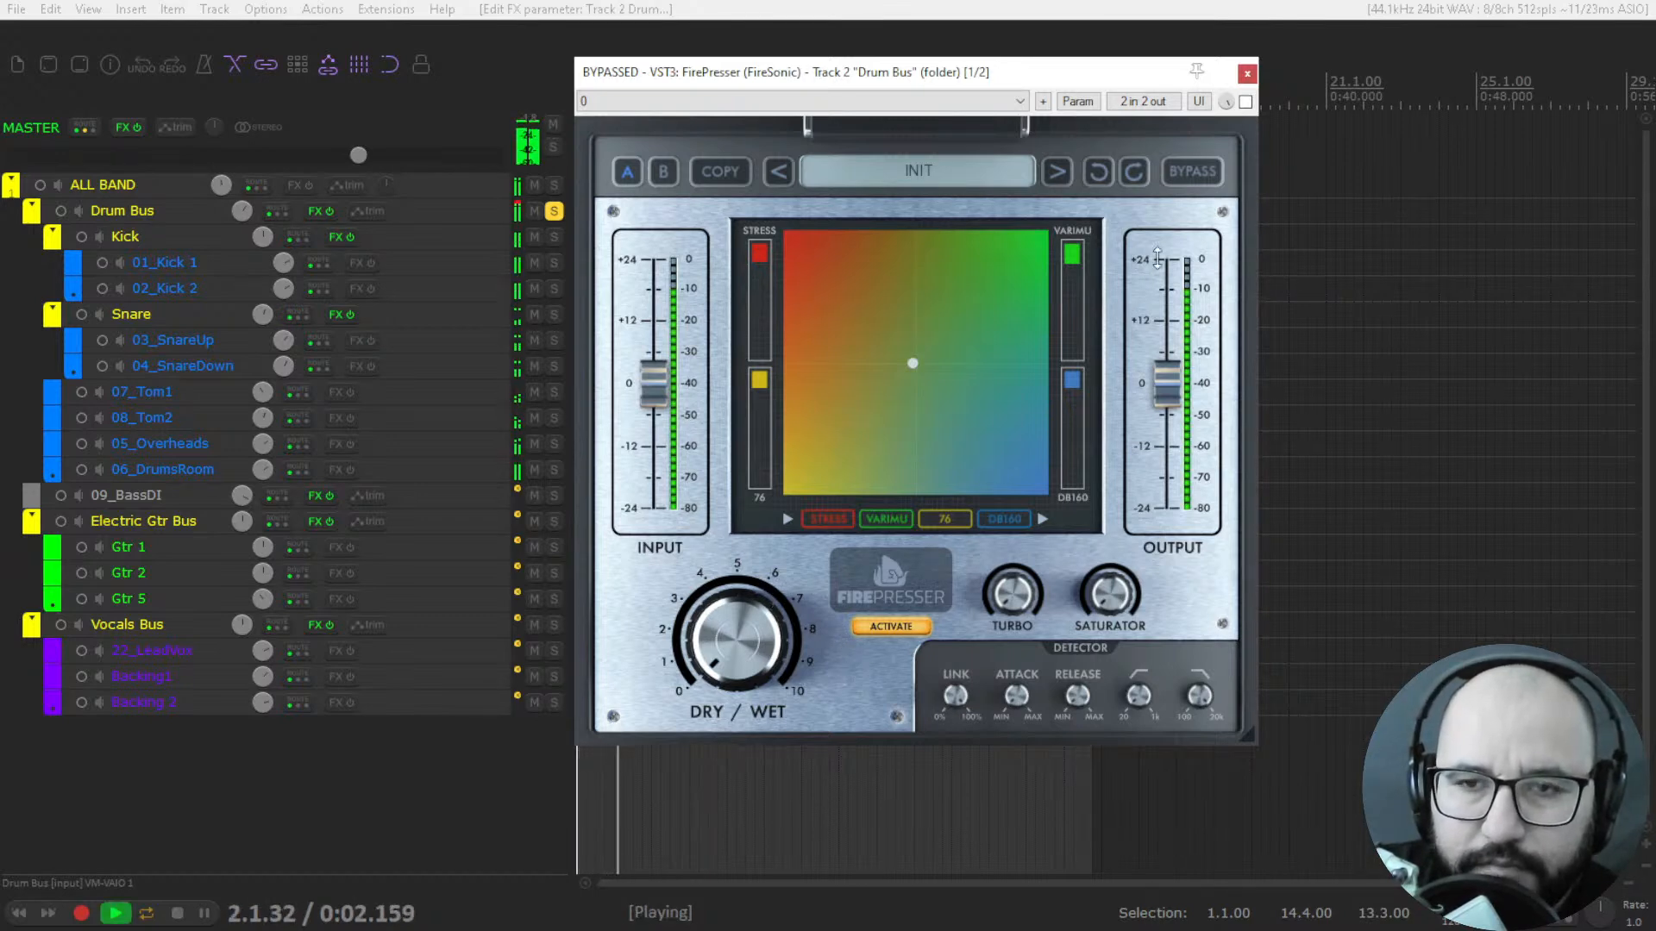
{"action": "left_click", "coordinate": [1245, 103]}
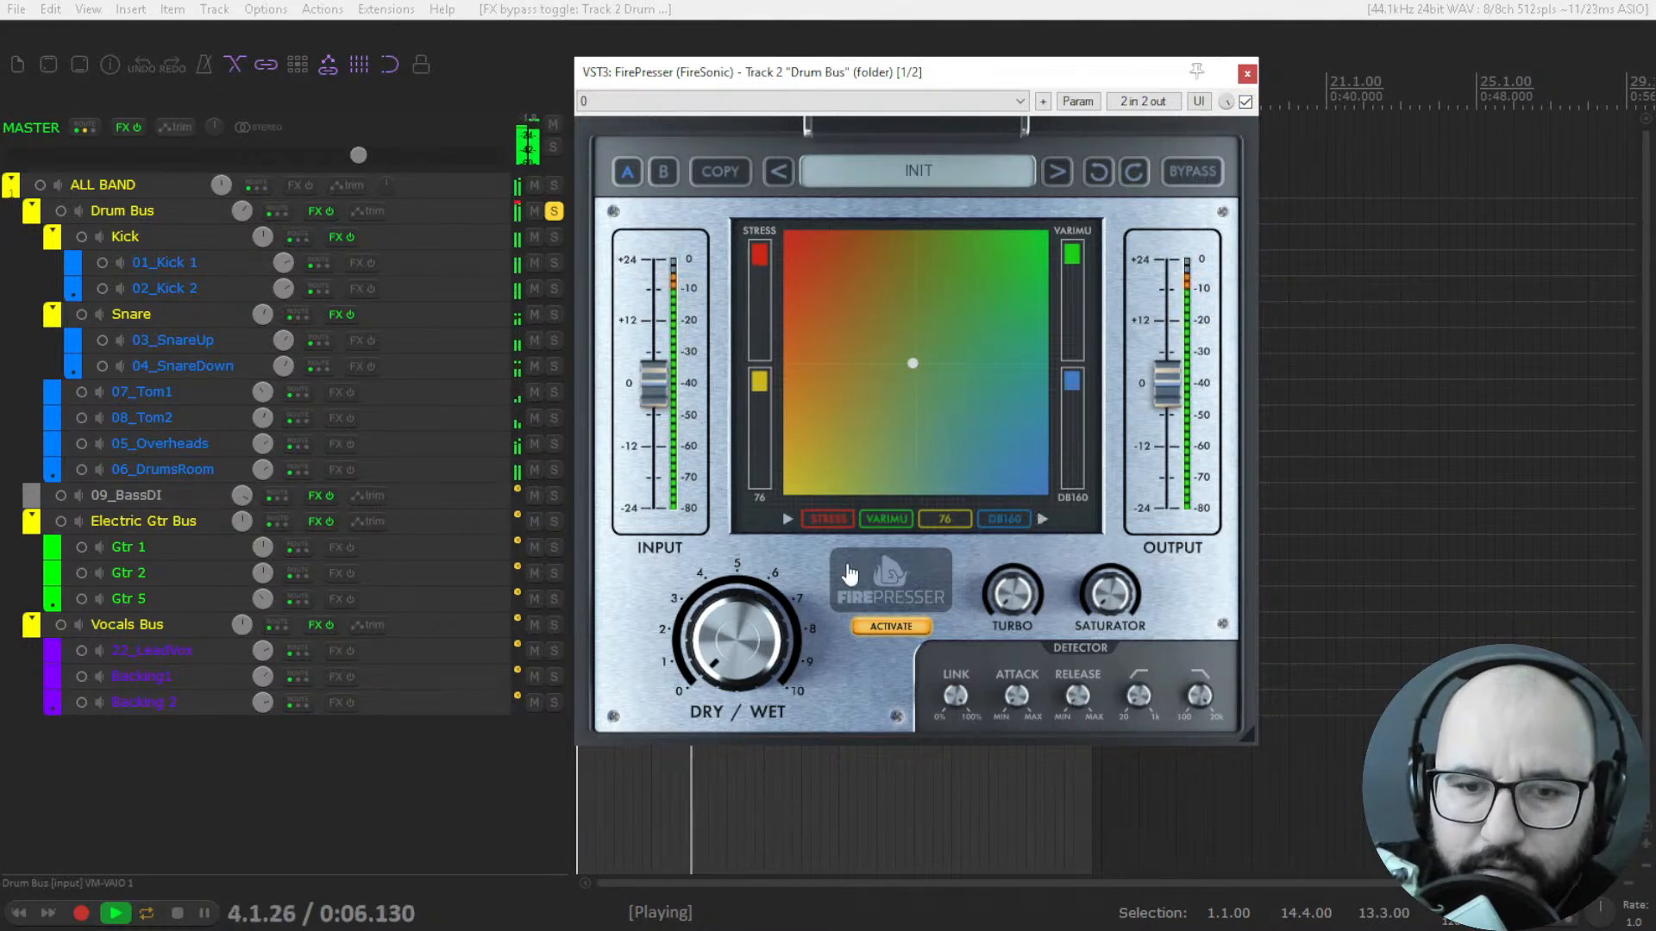
{"action": "left_click_drag", "start_coordinate": [738, 641], "coordinate": [737, 599]}
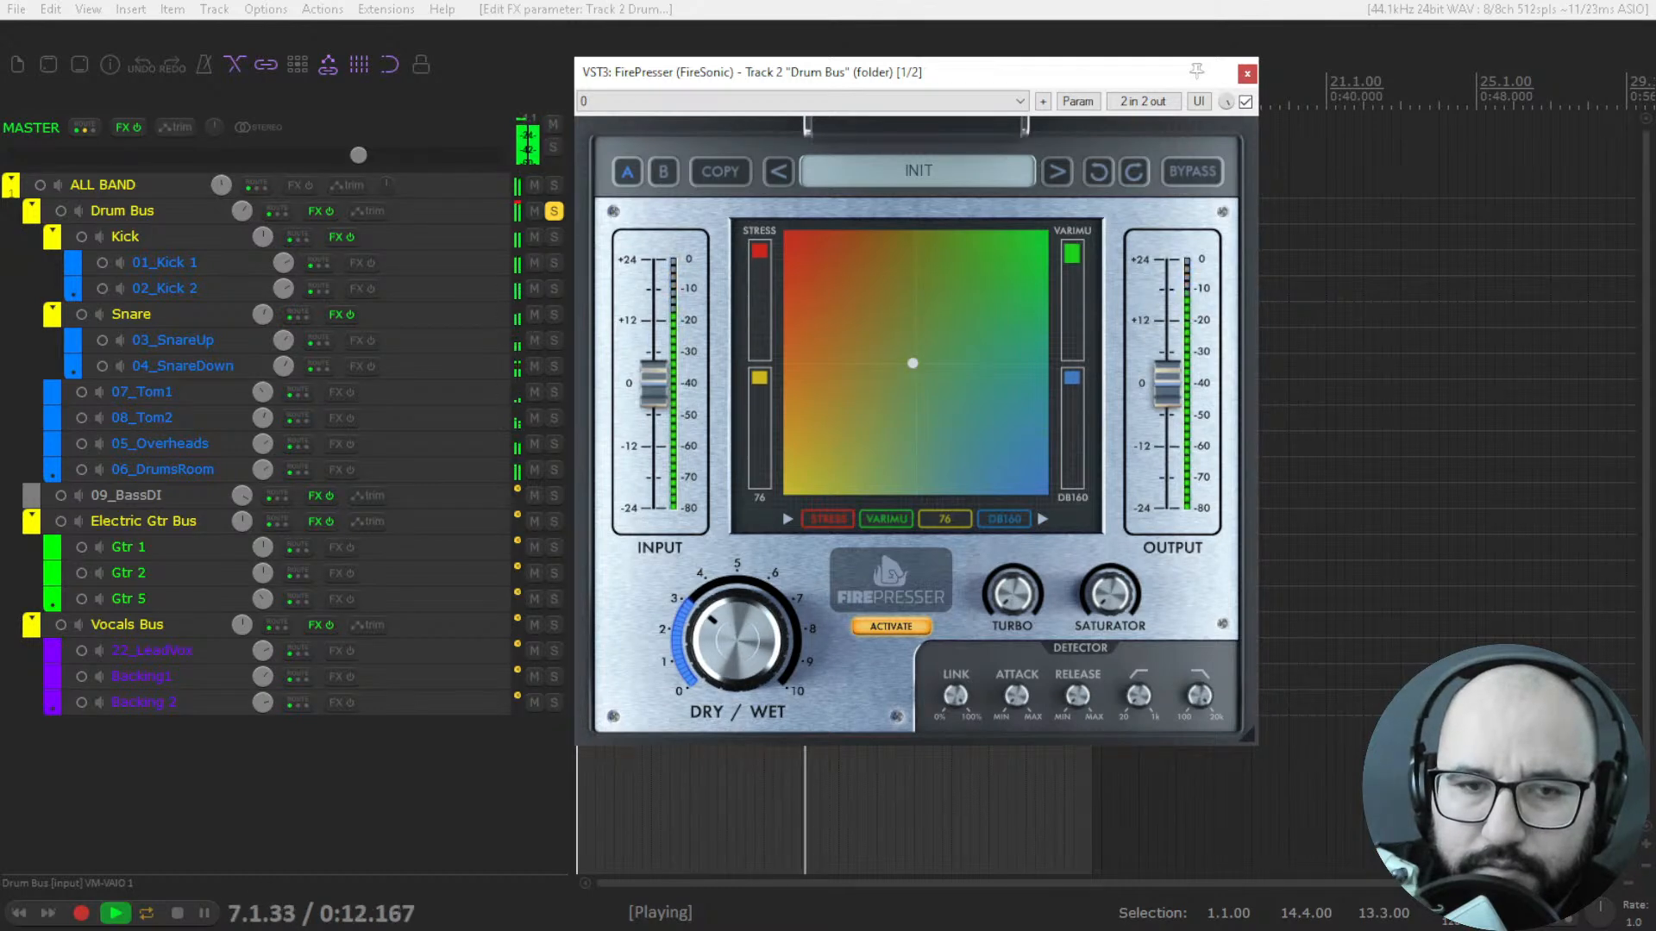
{"action": "left_click_drag", "start_coordinate": [1169, 402], "coordinate": [1169, 414]}
{"action": "left_click_drag", "start_coordinate": [734, 575], "coordinate": [735, 491]}
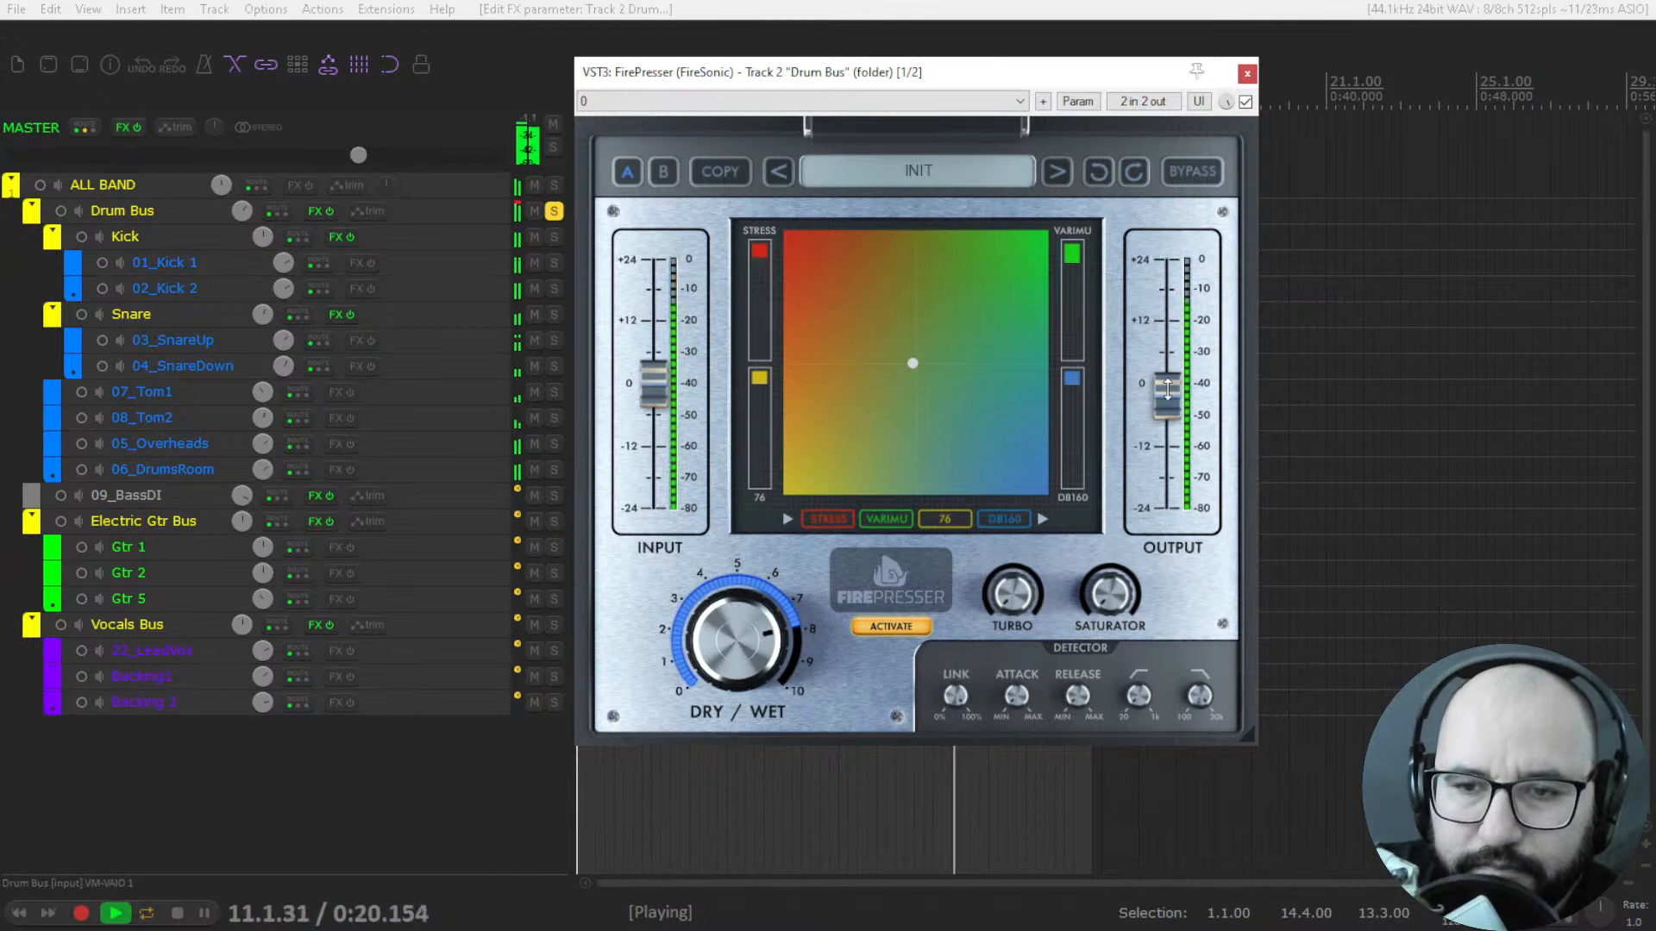
Compare the Drum Bus with FirePresser bypassed and active, and stop playback.
{"action": "left_click", "coordinate": [1245, 102]}
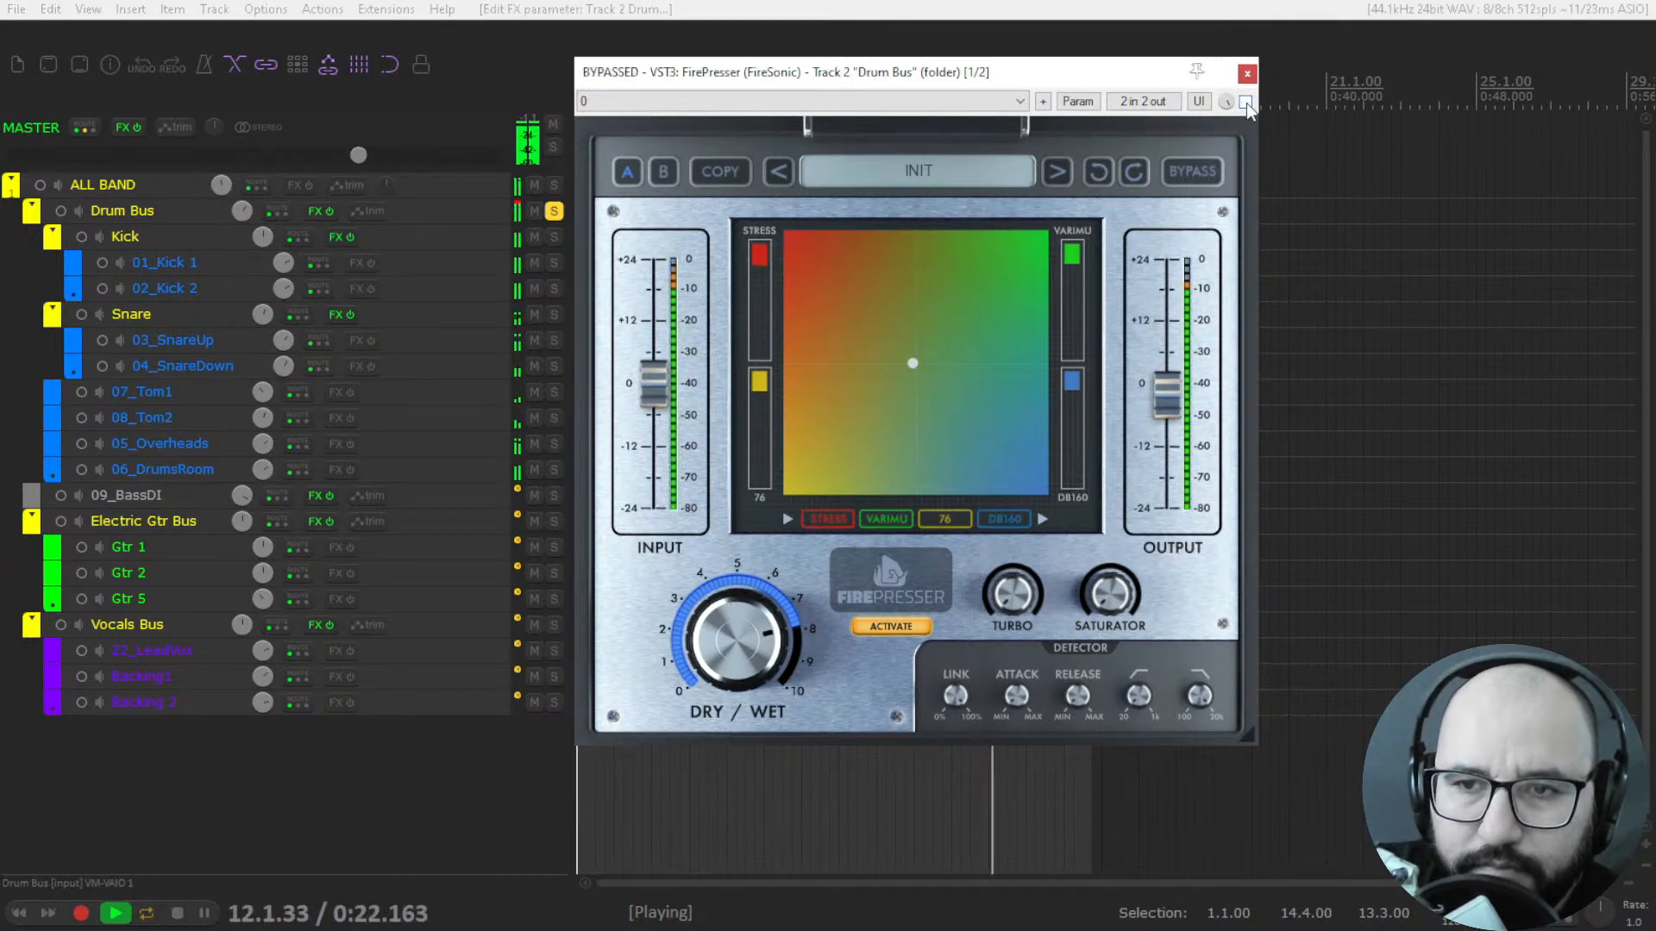
{"action": "left_click", "coordinate": [1245, 102]}
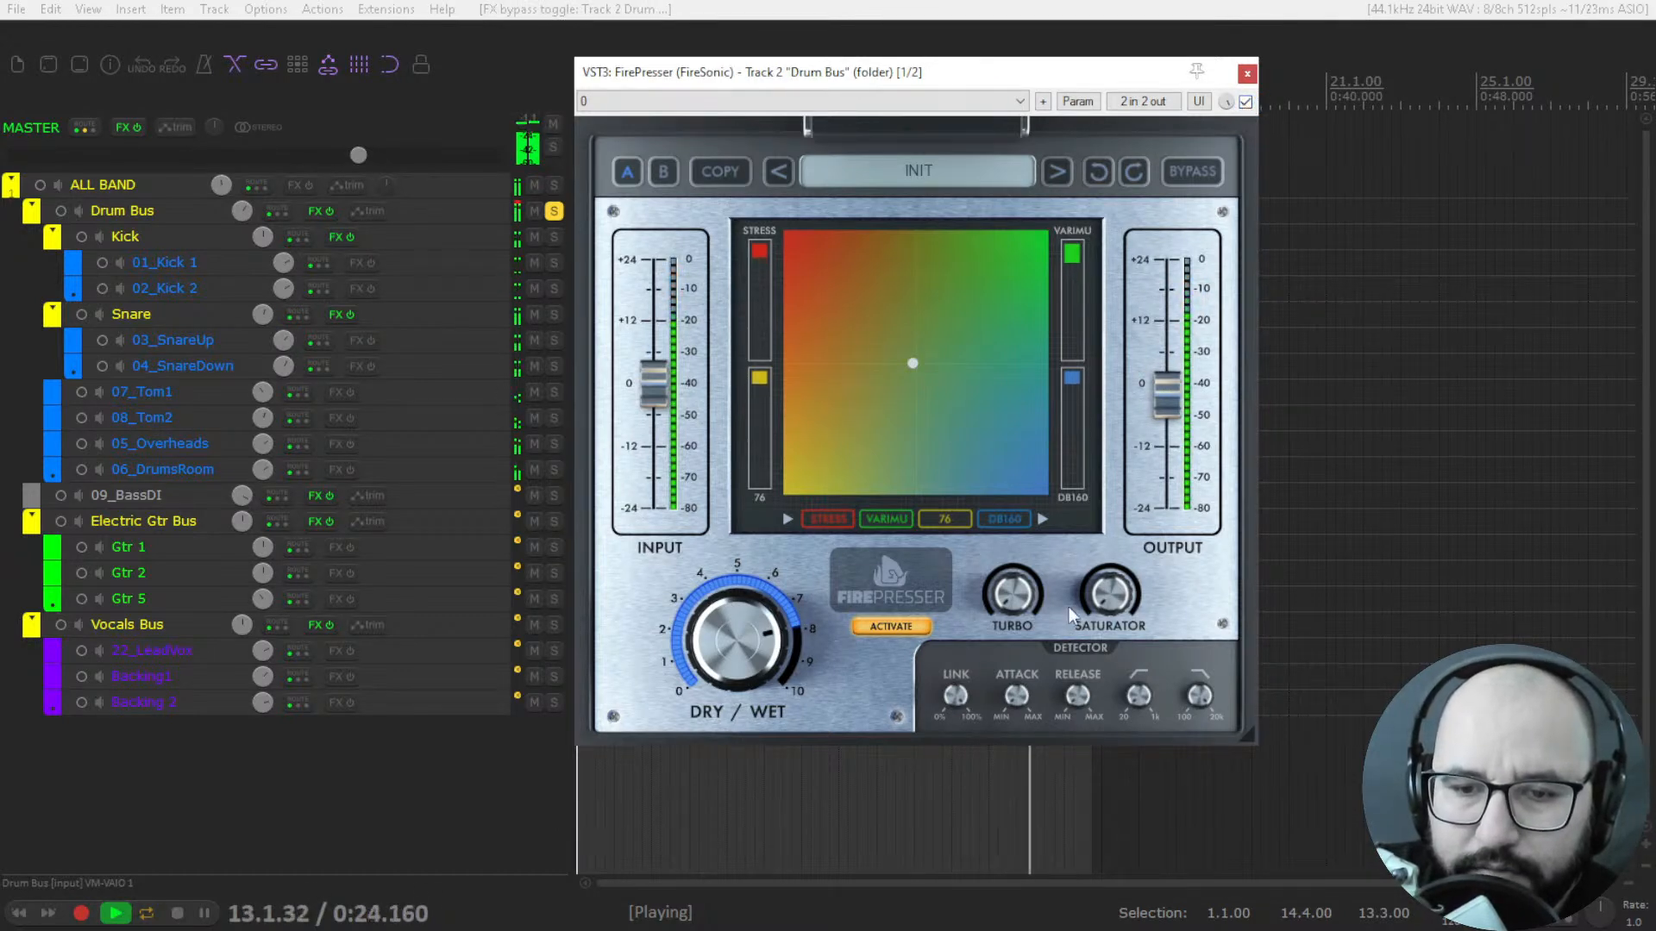
{"action": "key", "text": "space"}
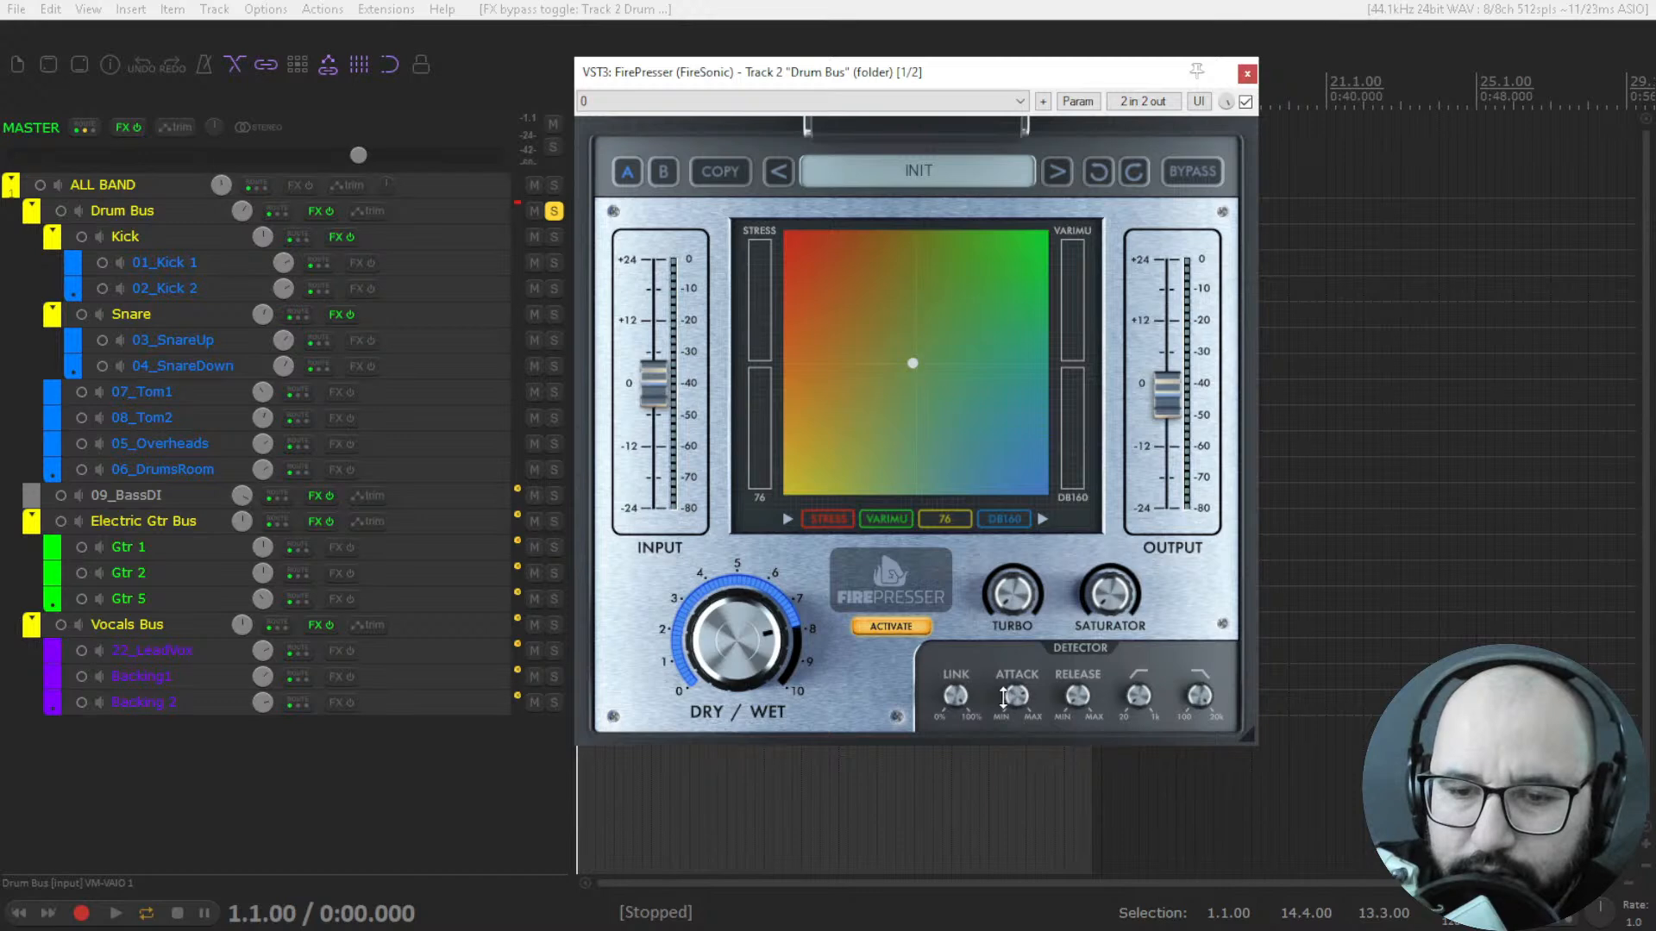
During playback, raise Dry/Wet slightly above 8 and reorder the compressors to VariMu, 76, DB160, Stress.
{"action": "key", "text": "space"}
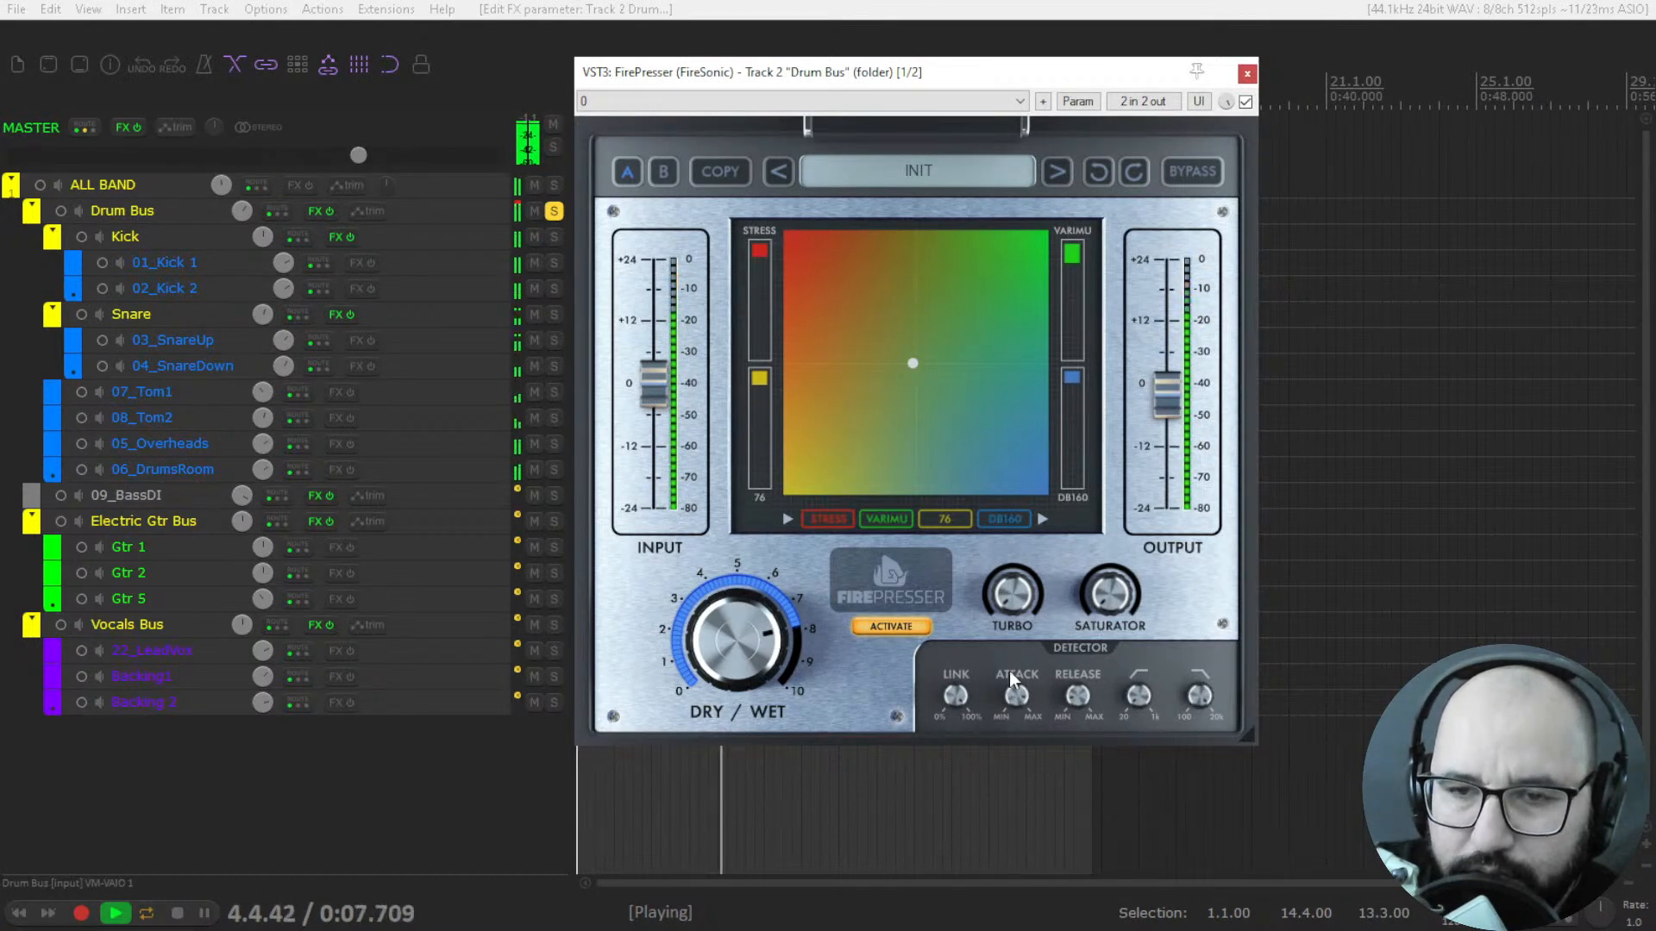
{"action": "mouse_move", "coordinate": [738, 642]}
{"action": "left_mouse_down"}
{"action": "mouse_move", "coordinate": [738, 599]}
{"action": "mouse_move", "coordinate": [738, 625]}
{"action": "left_mouse_up"}
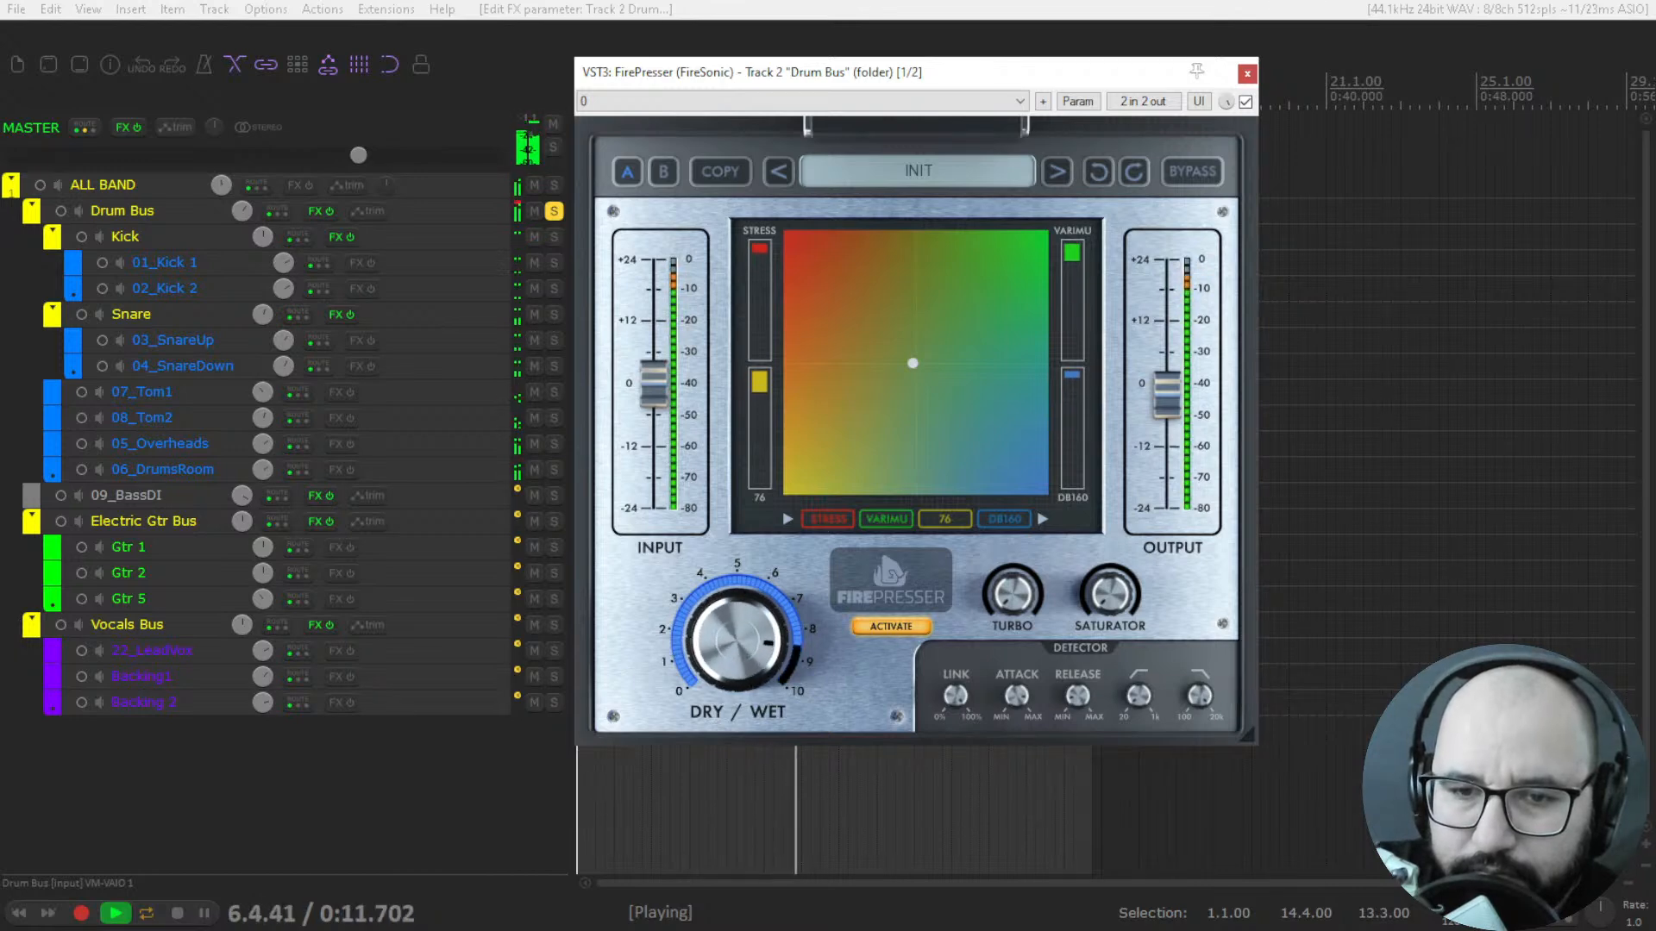
{"action": "left_click_drag", "start_coordinate": [891, 520], "coordinate": [966, 521]}
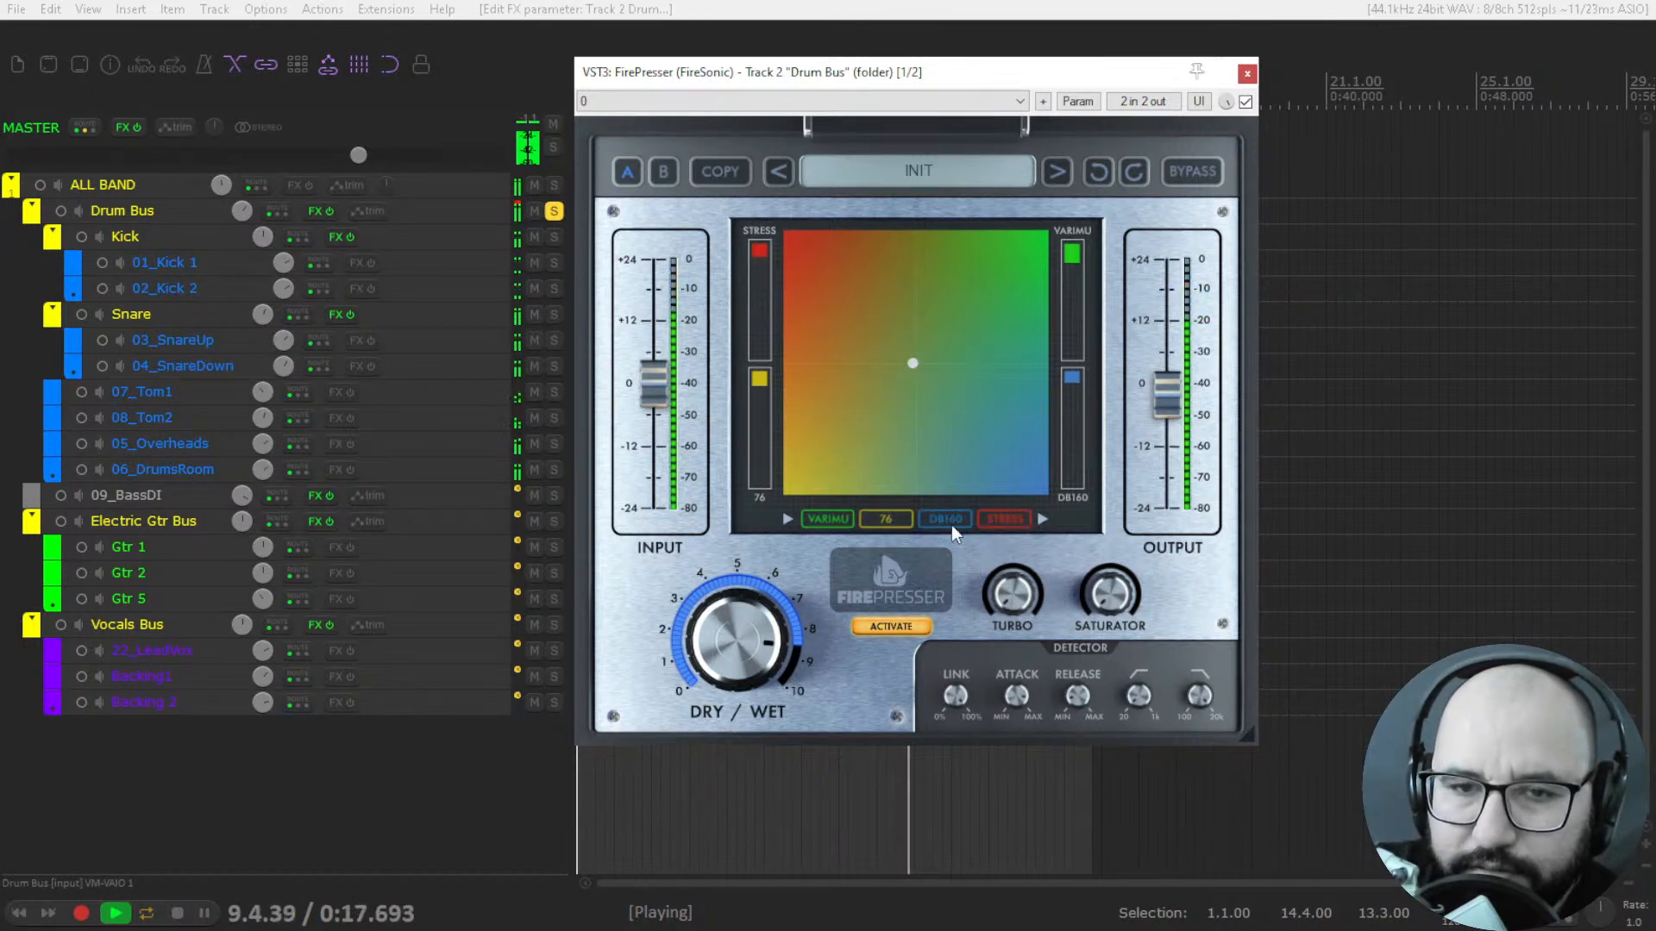
Audition the Stress, 76, DB160 and VariMu compressors alone with the blend point in each corner, and return it to the centre.
{"action": "left_click_drag", "start_coordinate": [912, 363], "coordinate": [879, 309]}
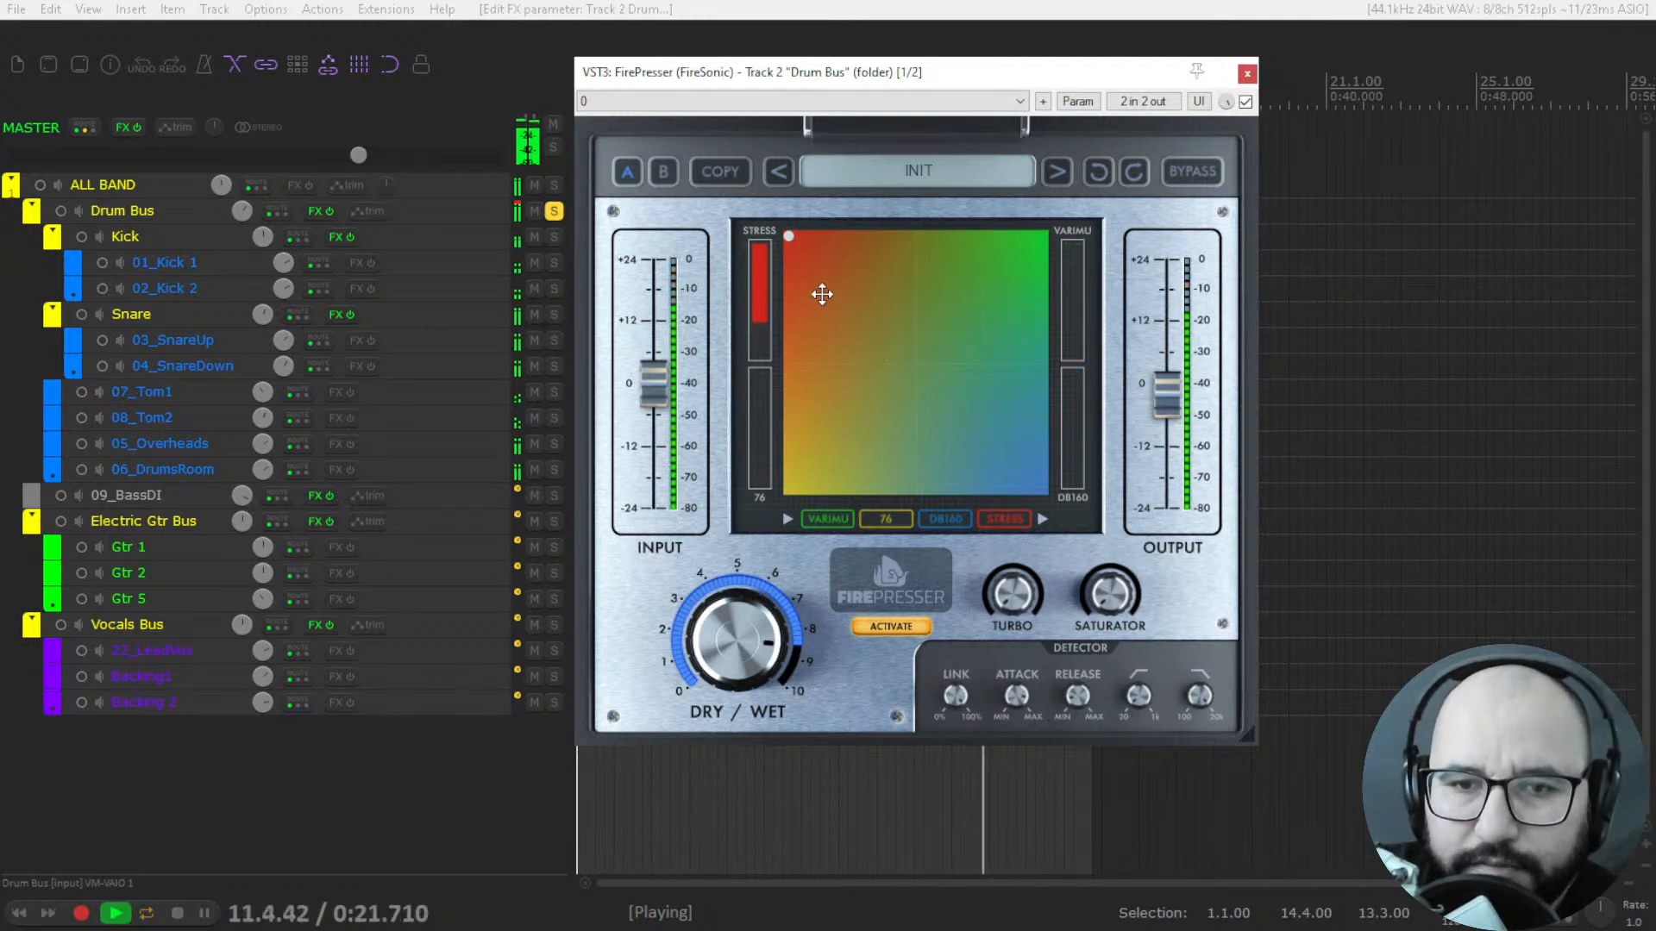
{"action": "left_click_drag", "start_coordinate": [786, 238], "coordinate": [788, 489]}
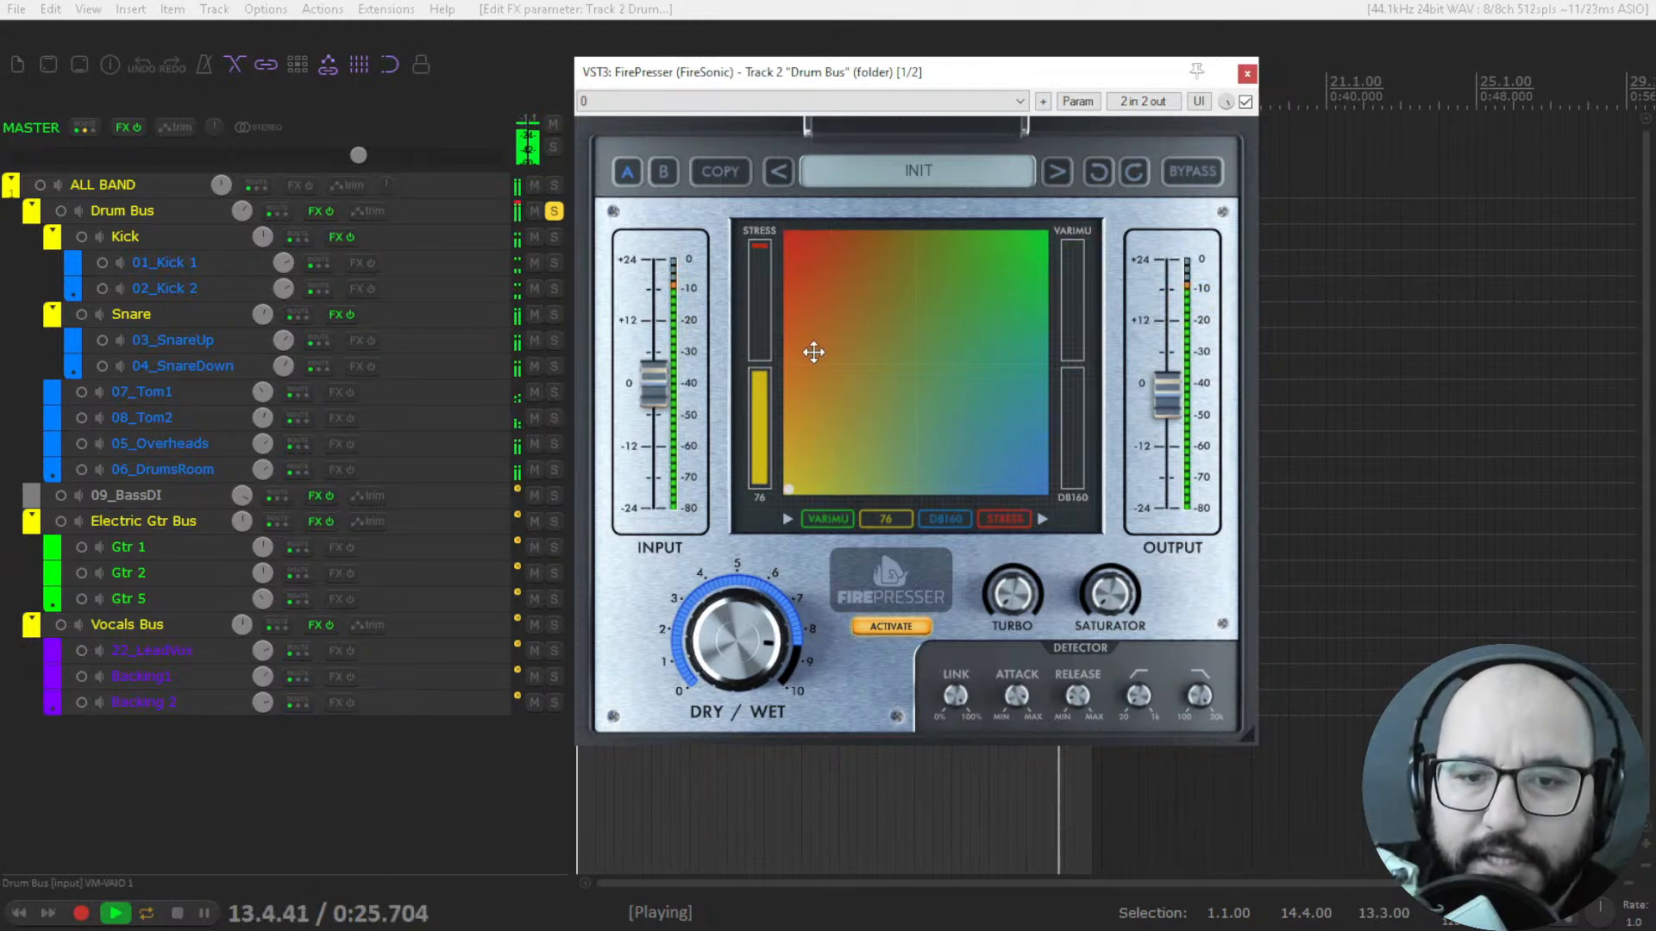
{"action": "left_click_drag", "start_coordinate": [787, 489], "coordinate": [1038, 489]}
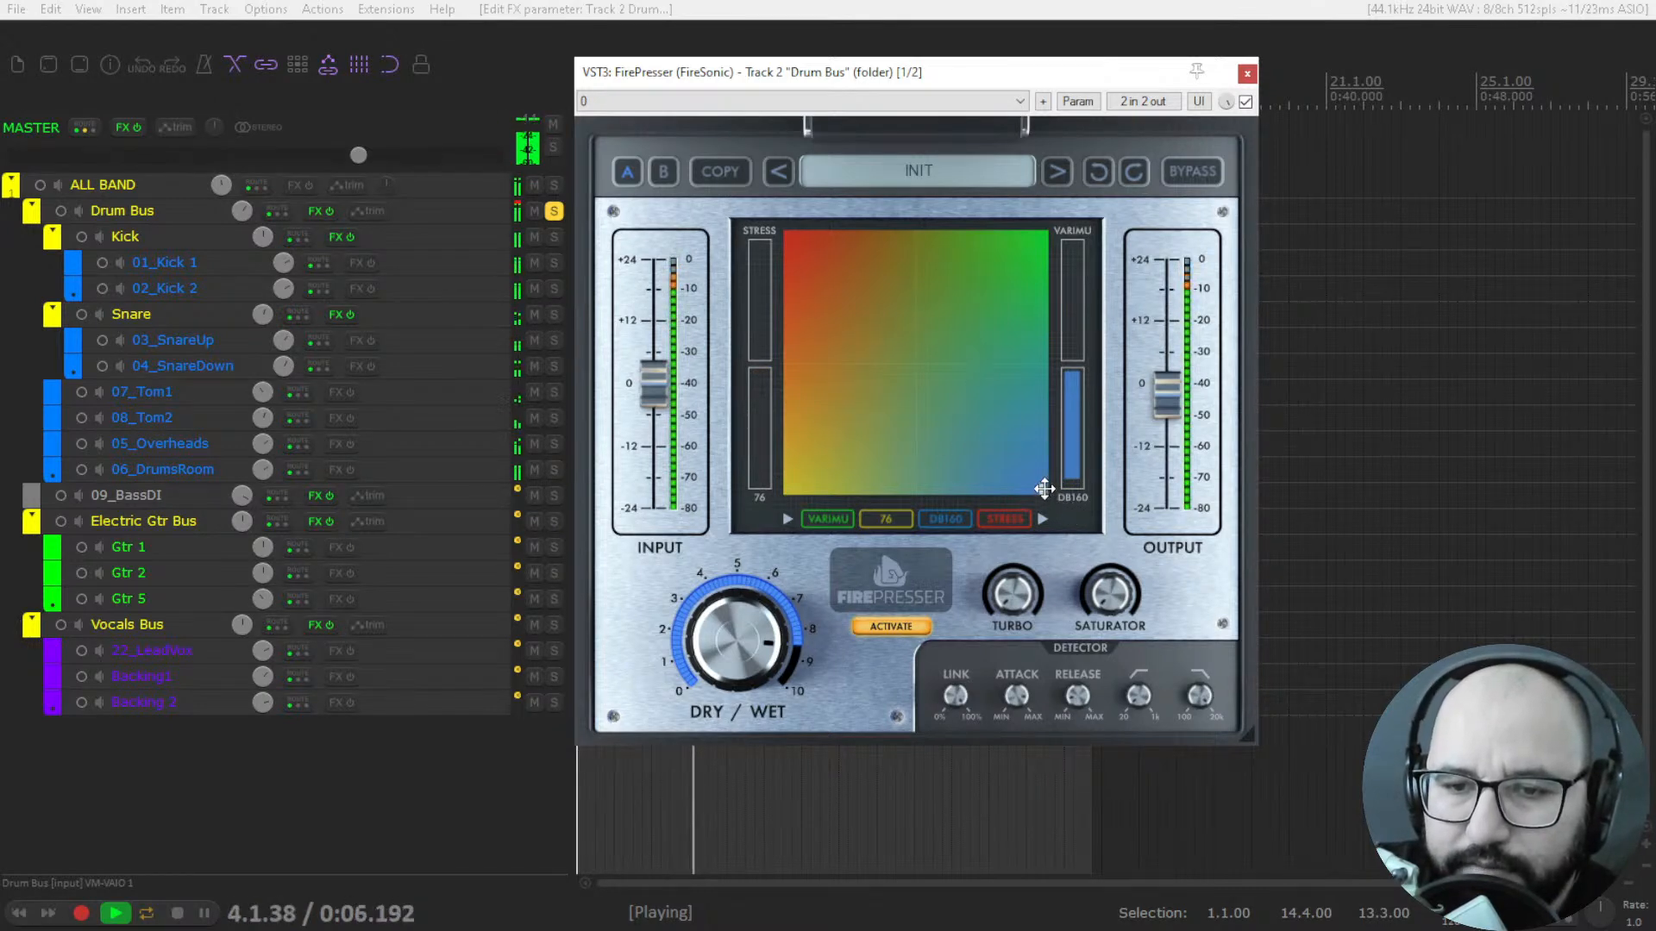
{"action": "left_click_drag", "start_coordinate": [1044, 489], "coordinate": [1041, 235]}
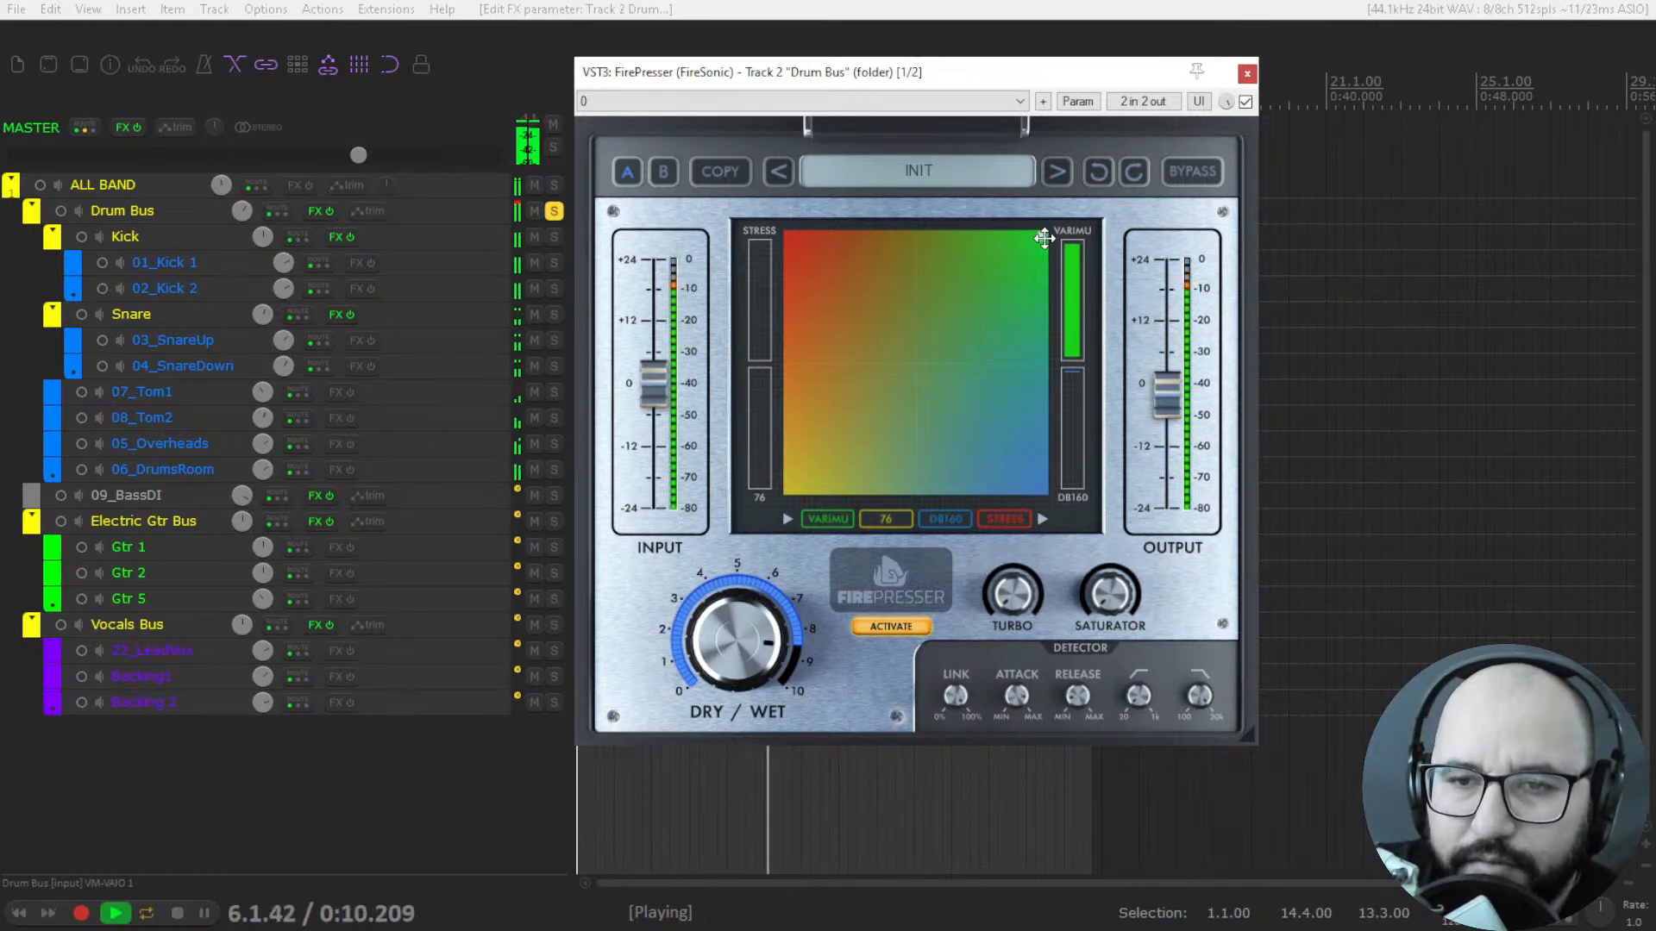
{"action": "left_click_drag", "start_coordinate": [1042, 235], "coordinate": [916, 363]}
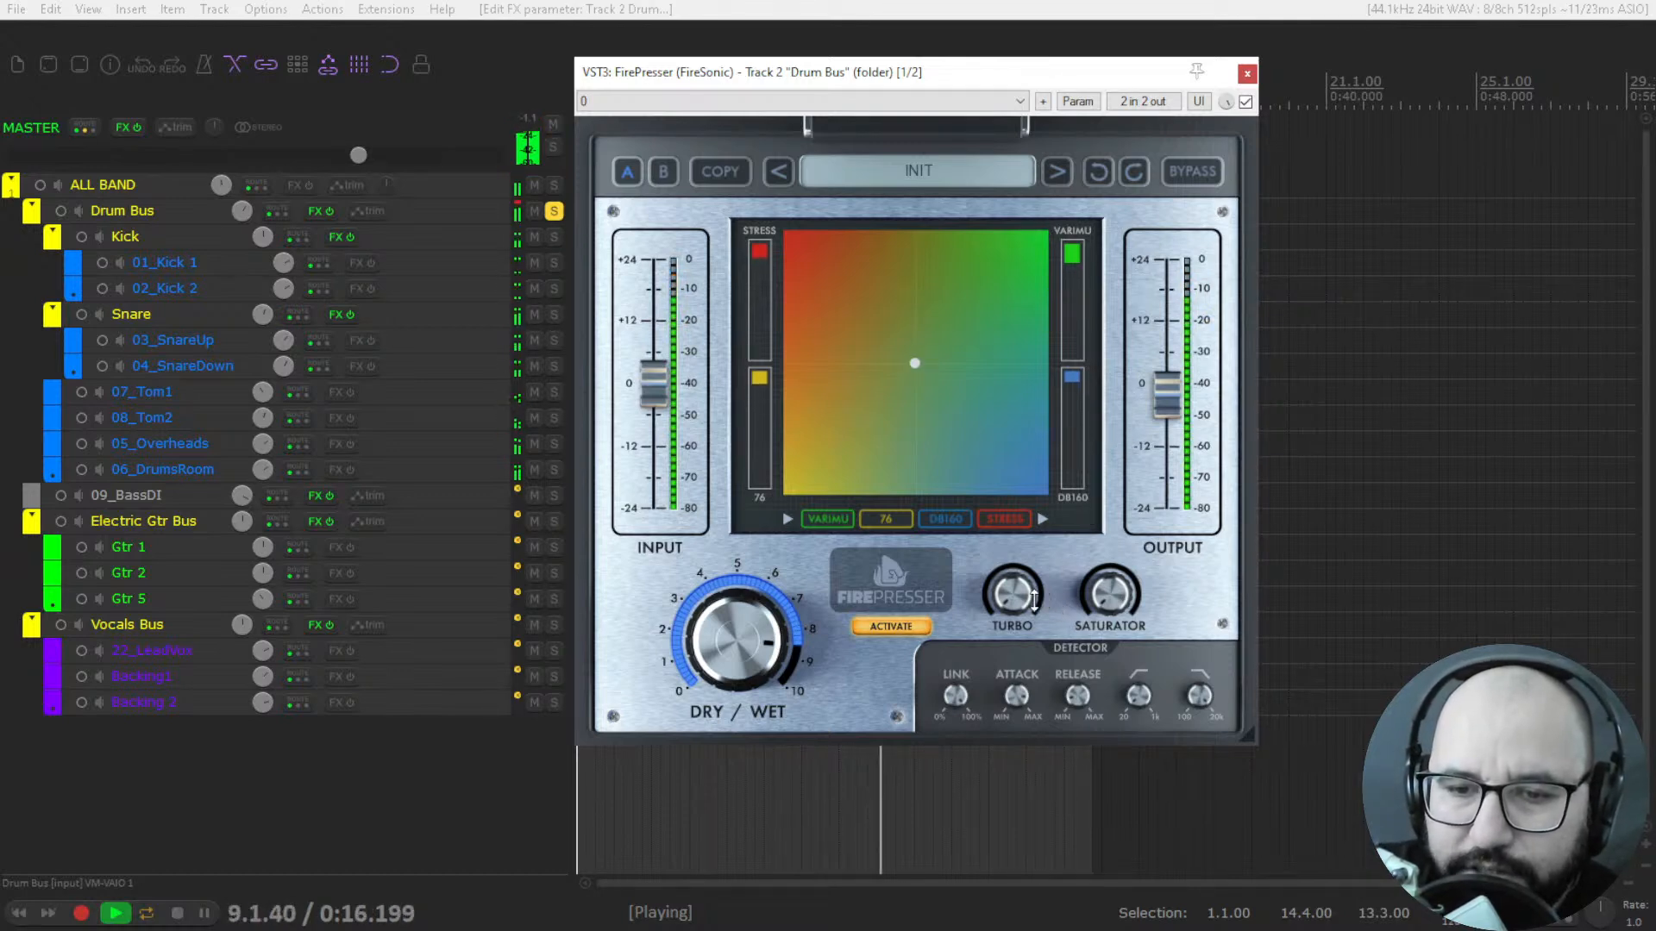
Set Turbo to about half and compare the drums with FirePresser bypassed and active.
{"action": "left_click_drag", "start_coordinate": [1022, 597], "coordinate": [1023, 543]}
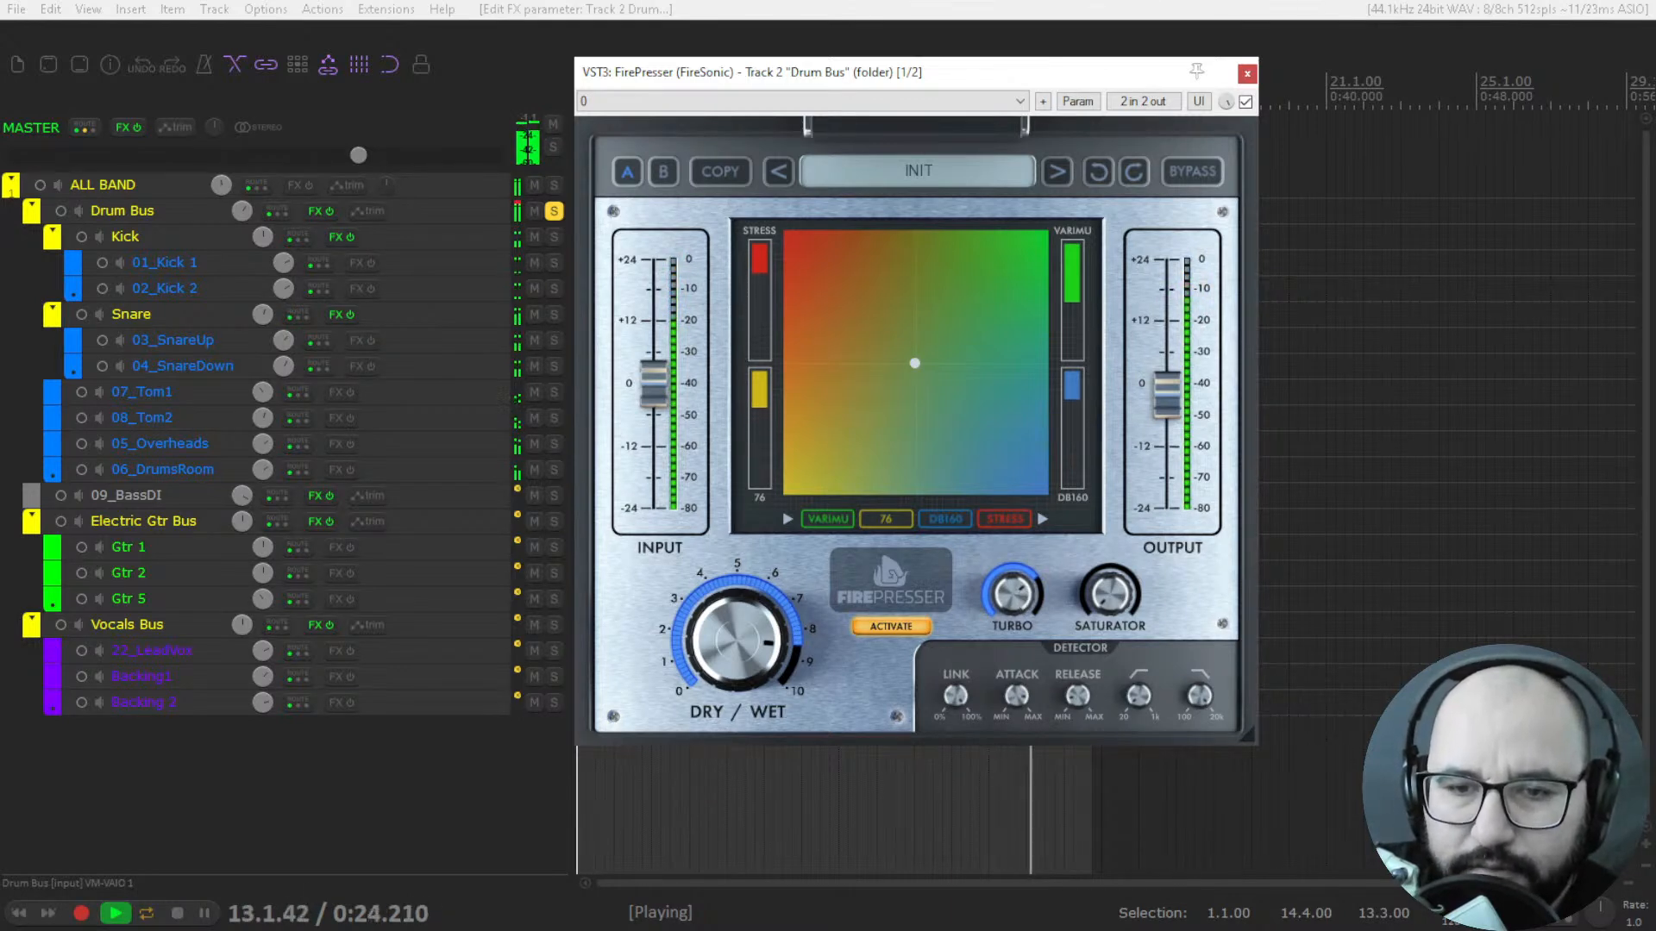
{"action": "left_click_drag", "start_coordinate": [1014, 590], "coordinate": [1014, 631]}
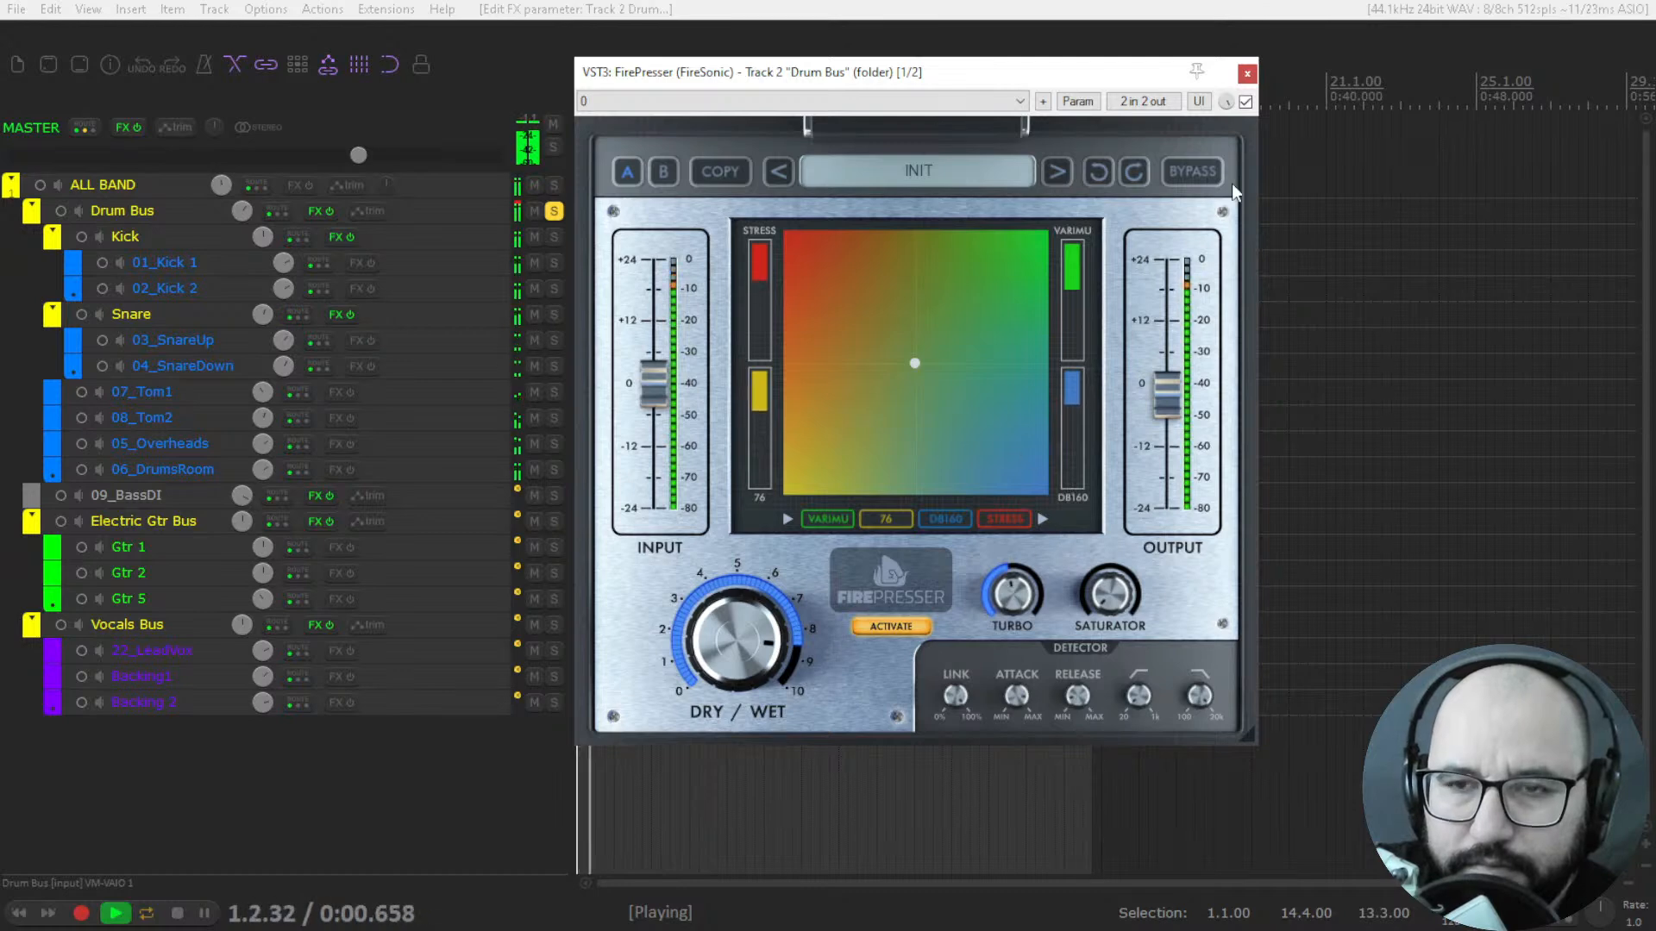
{"action": "left_click", "coordinate": [1245, 102]}
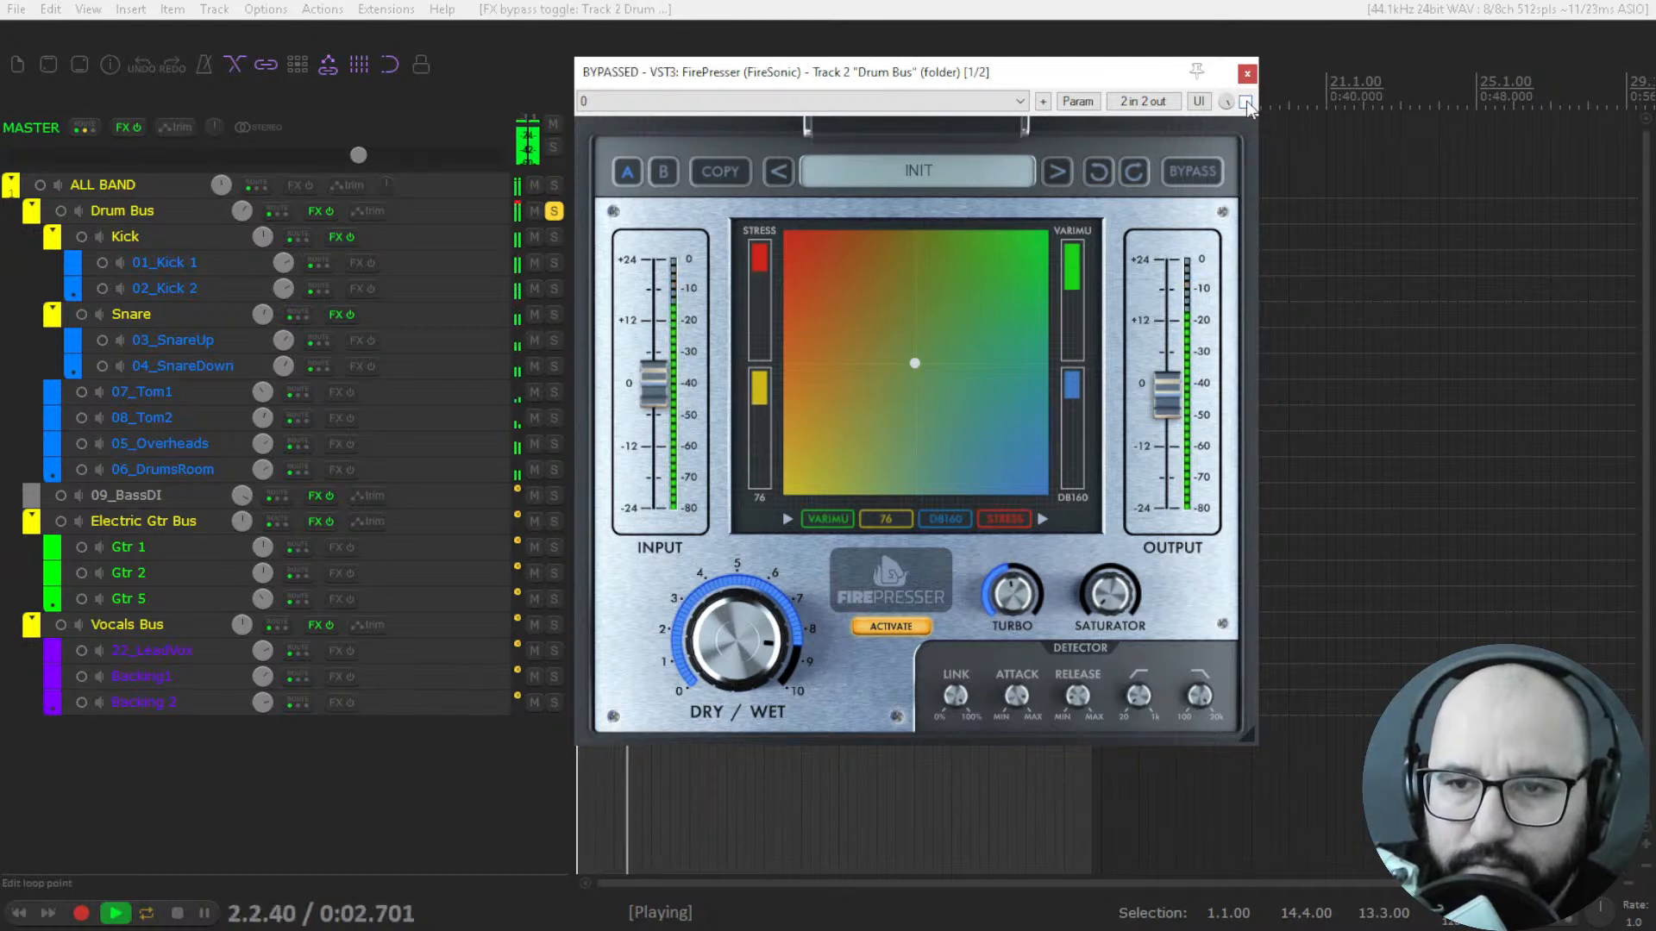
{"action": "left_click", "coordinate": [1245, 102]}
Return Turbo to minimum, lower Dry/Wet to about 7.5 and stop playback.
{"action": "left_click_drag", "start_coordinate": [788, 634], "coordinate": [788, 648]}
{"action": "key", "text": "space"}
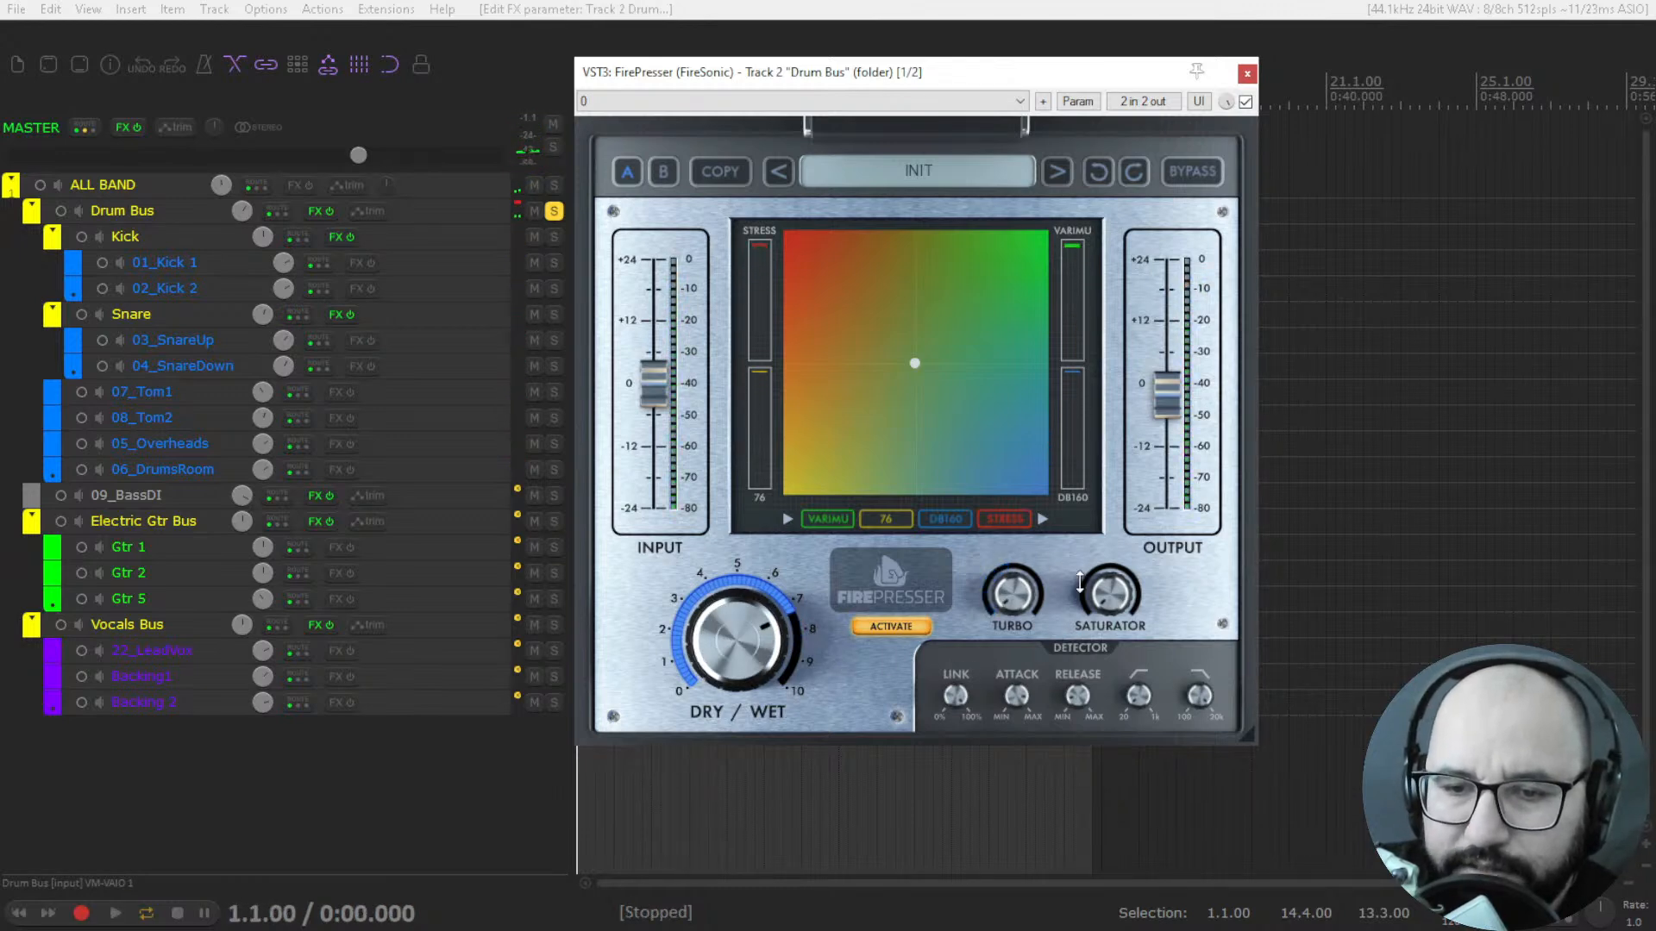
Raise FirePresser's Saturator to about three quarters while the drums play.
{"action": "key", "text": "space"}
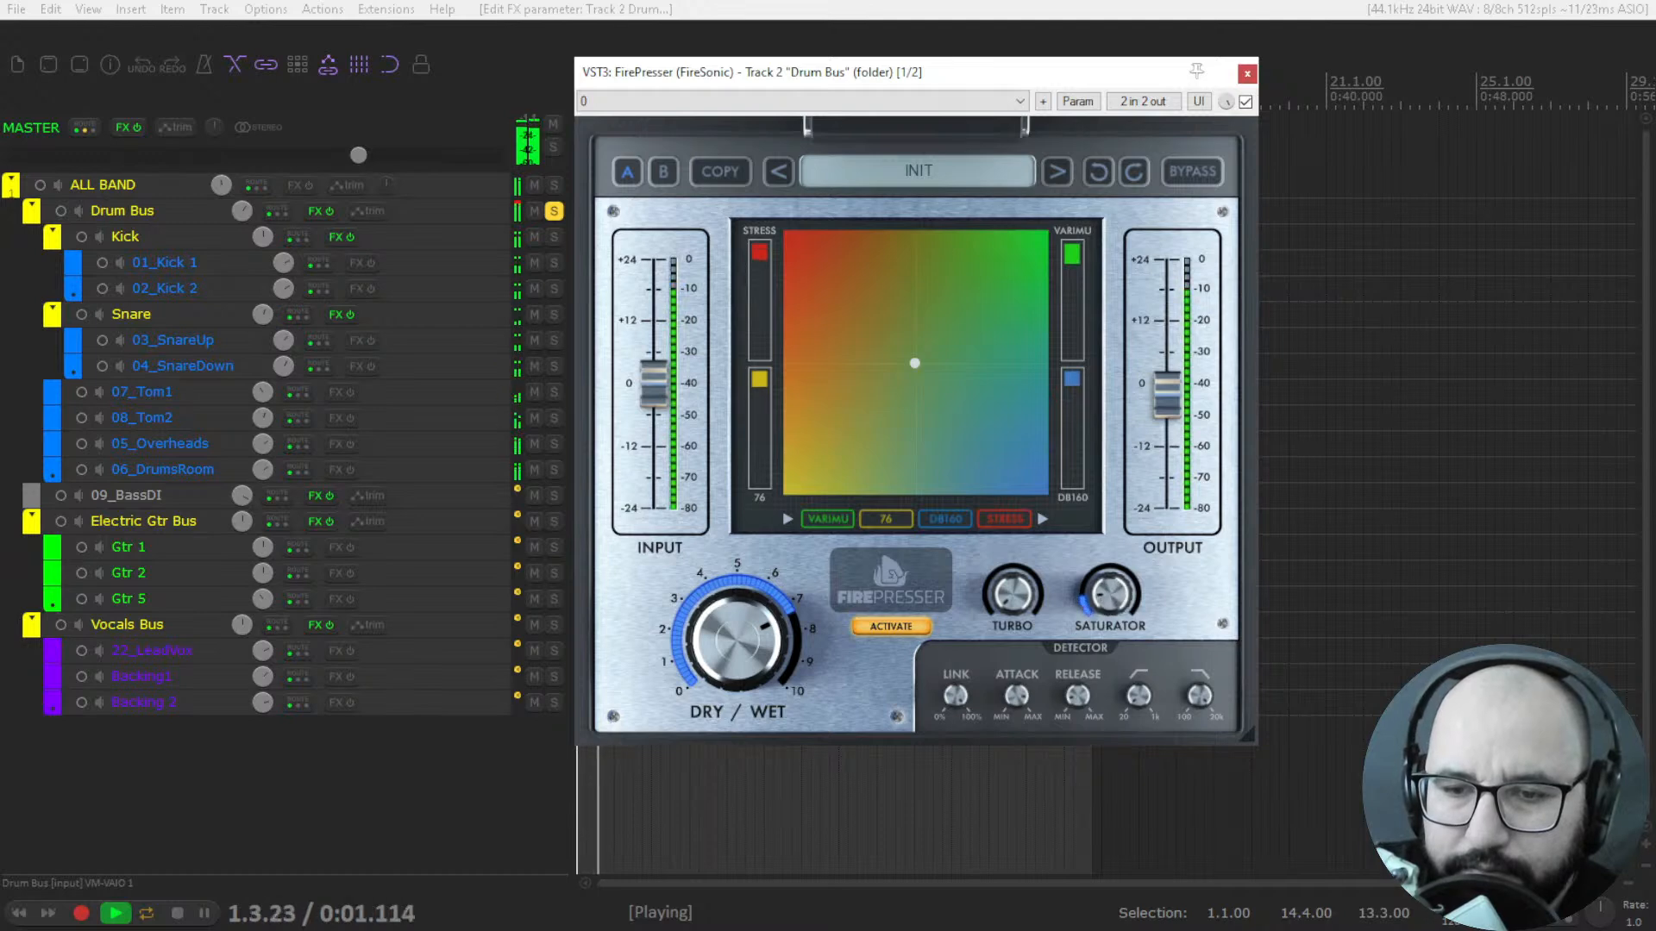
{"action": "left_click_drag", "start_coordinate": [1109, 594], "coordinate": [1109, 539]}
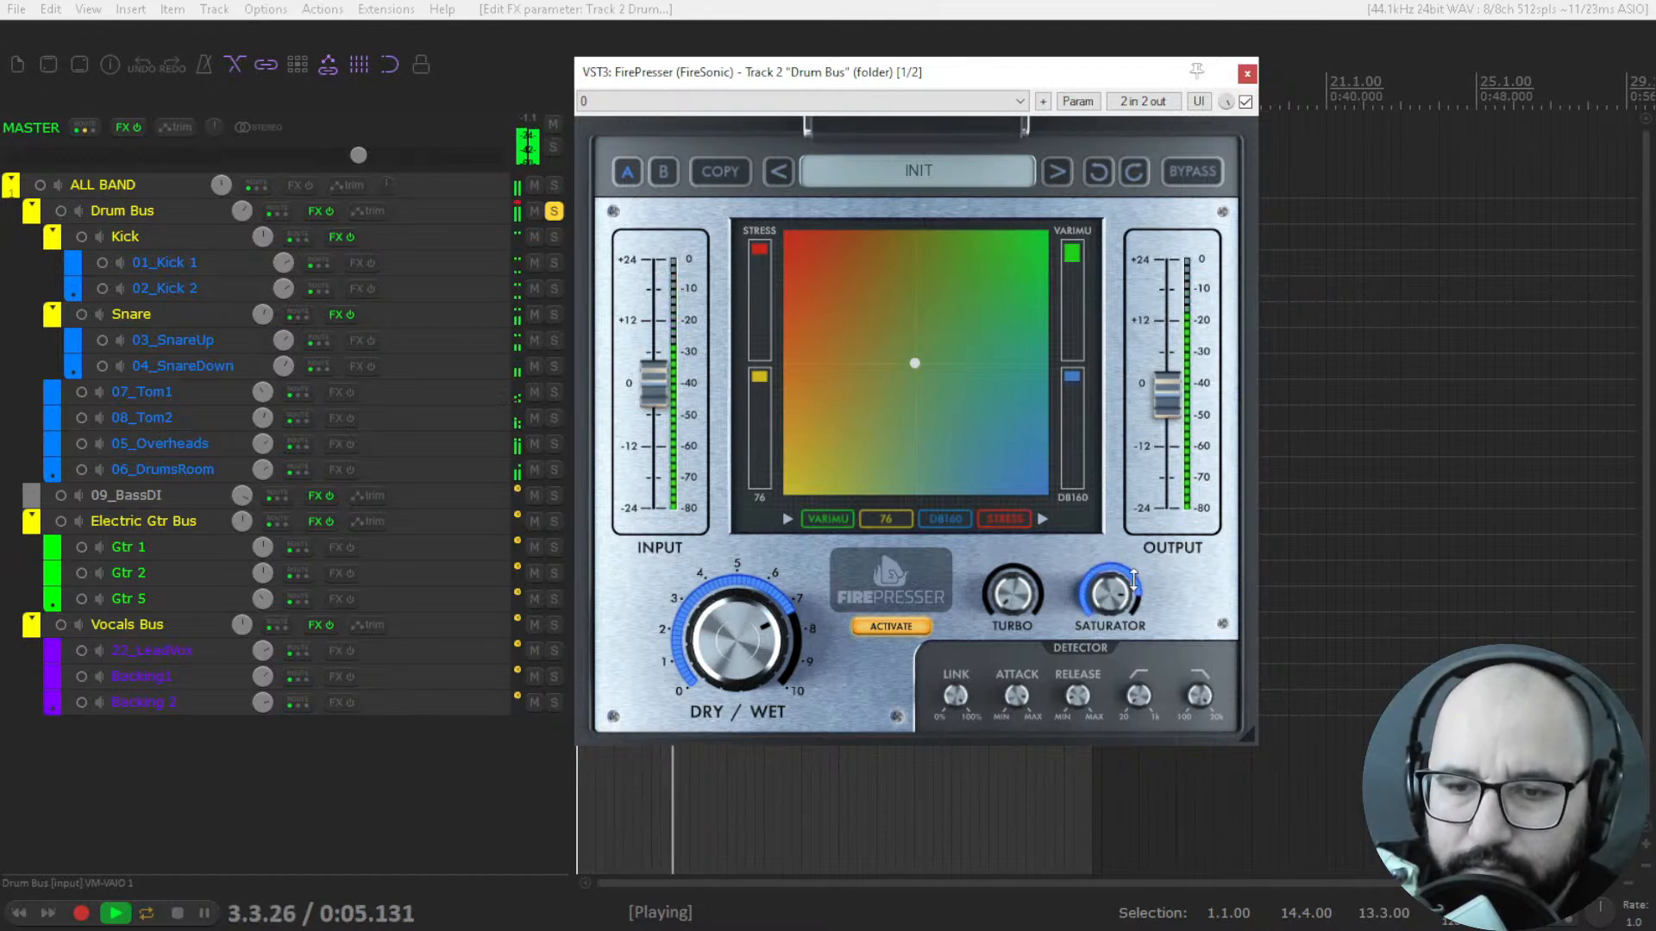
Lower FirePresser's Dry/Wet to about 6, compare the drums with the plugin bypassed and active, and stop playback.
{"action": "left_click_drag", "start_coordinate": [737, 640], "coordinate": [737, 657]}
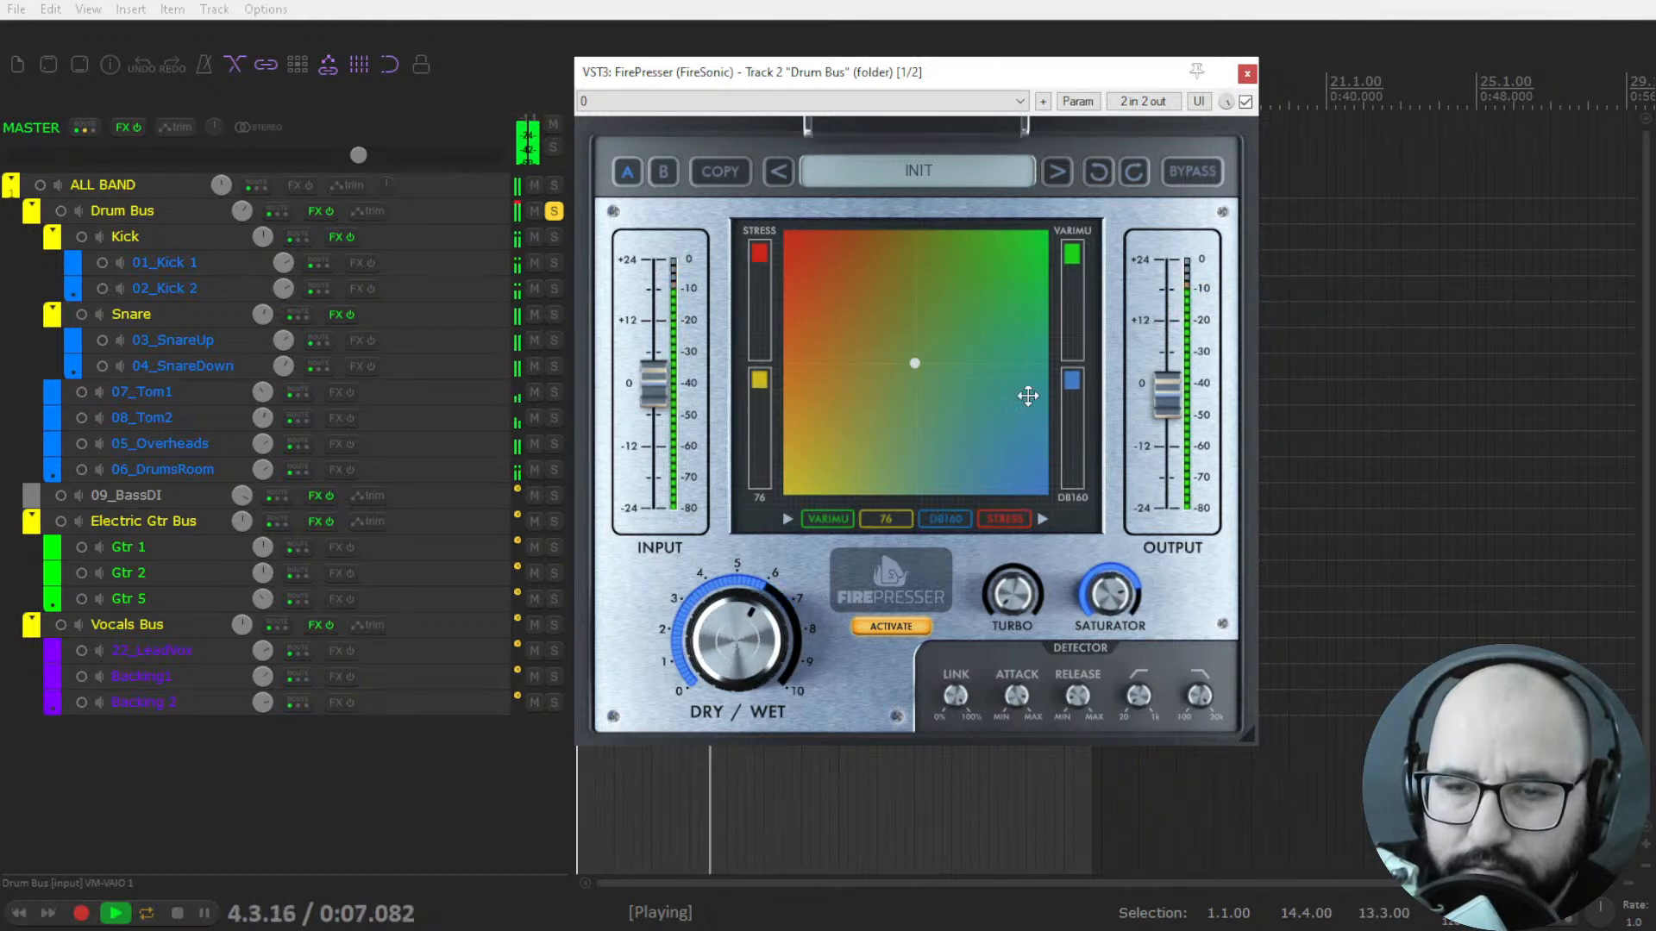
{"action": "left_click", "coordinate": [1245, 102]}
{"action": "left_click", "coordinate": [1245, 102]}
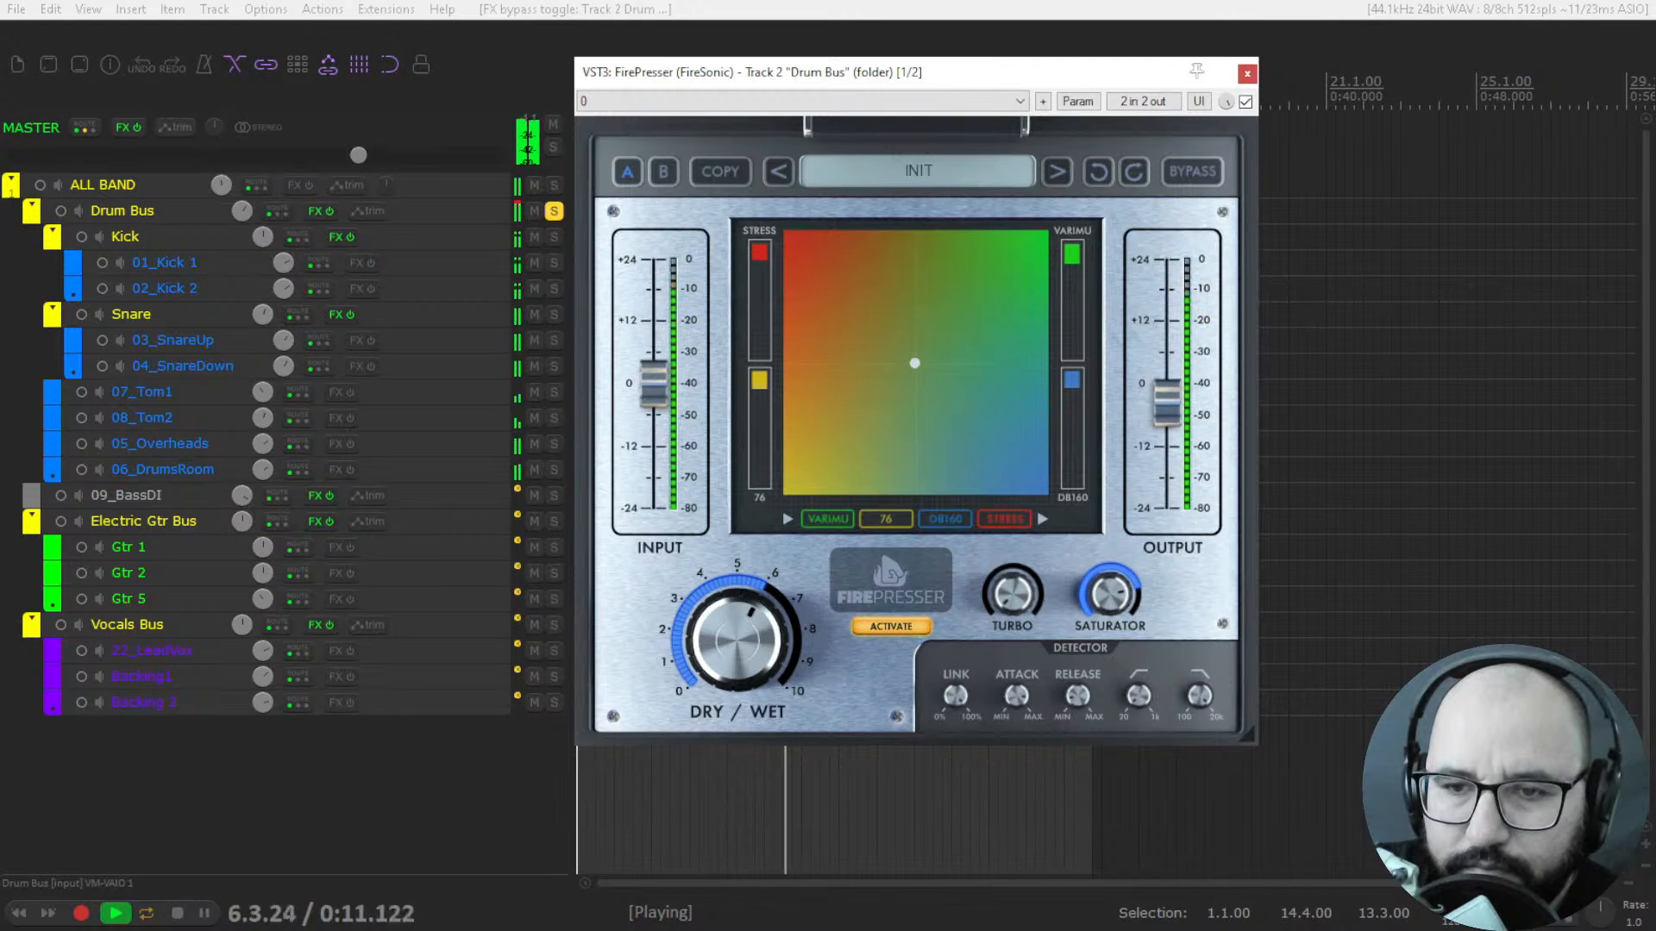
{"action": "left_click", "coordinate": [1245, 102]}
{"action": "left_click", "coordinate": [1245, 102]}
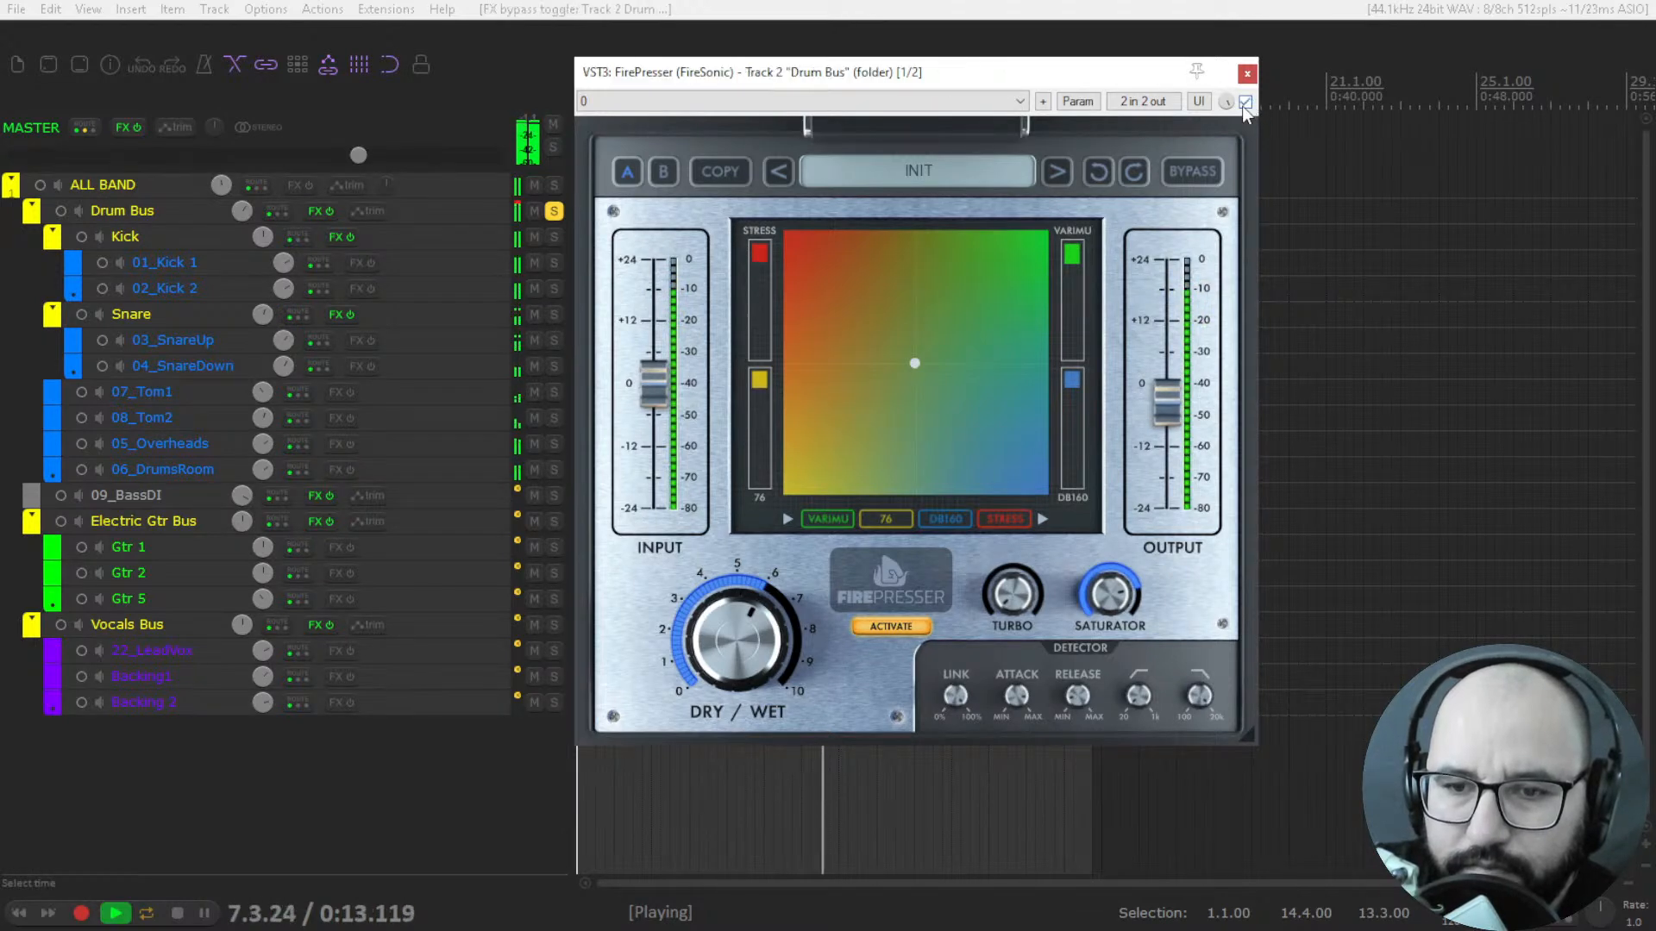
{"action": "key", "text": "space"}
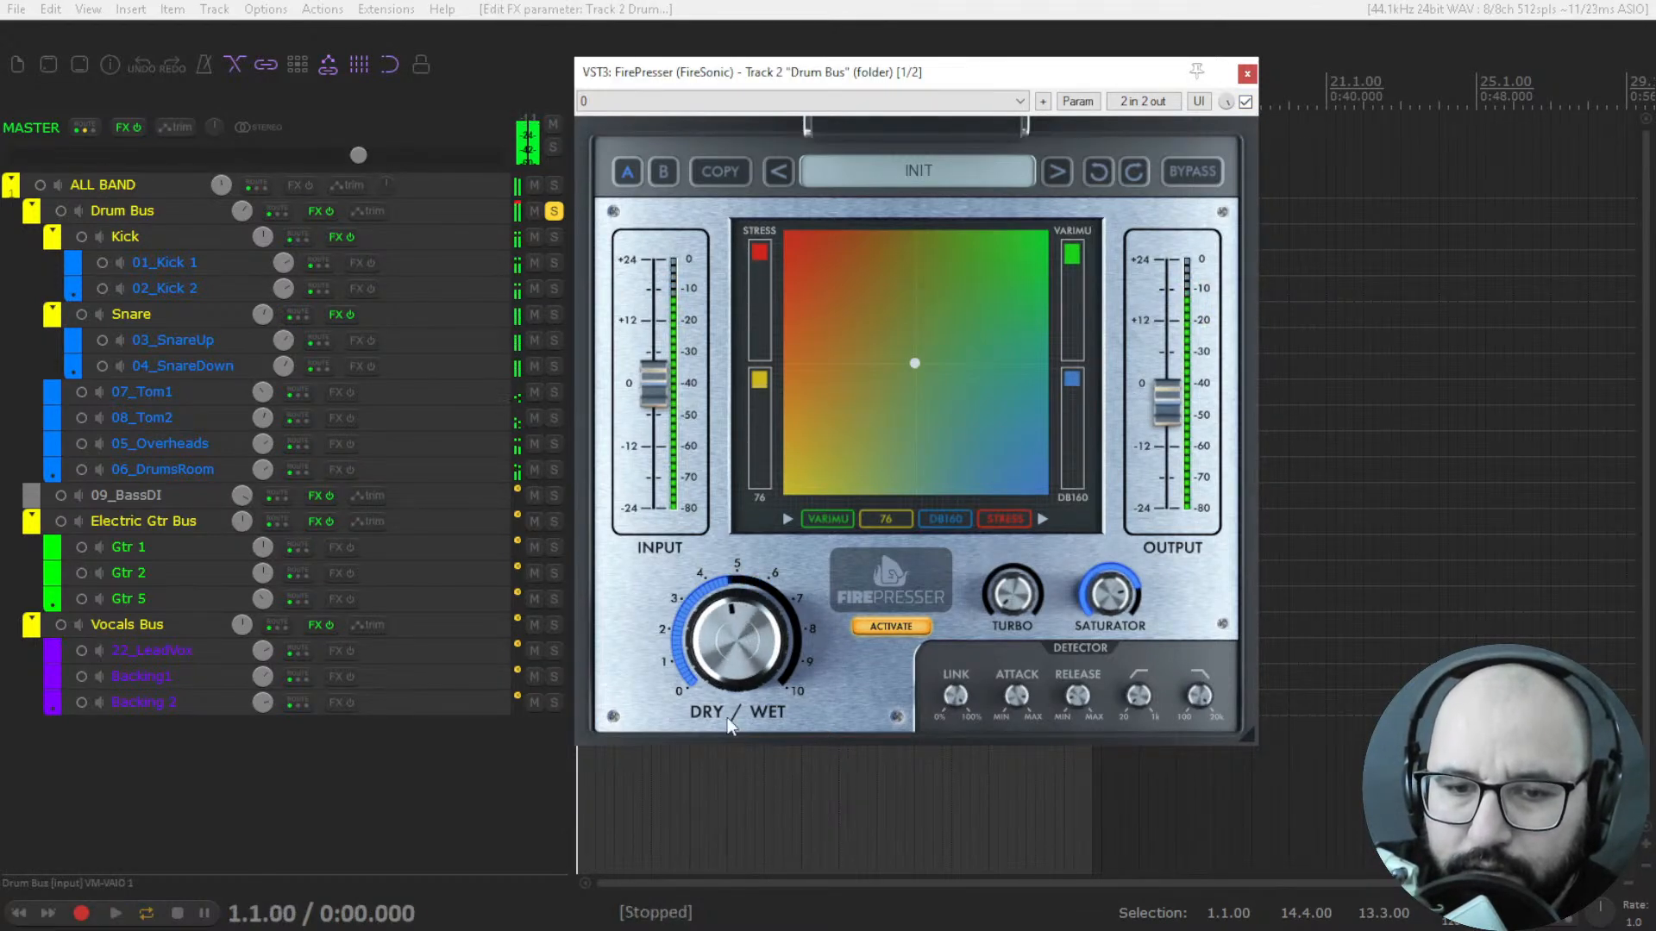
Set Dry/Wet to about 5 and Turbo and Saturator to about half, and compare the playing drums with FirePresser bypassed and active.
{"action": "left_click_drag", "start_coordinate": [755, 642], "coordinate": [755, 636]}
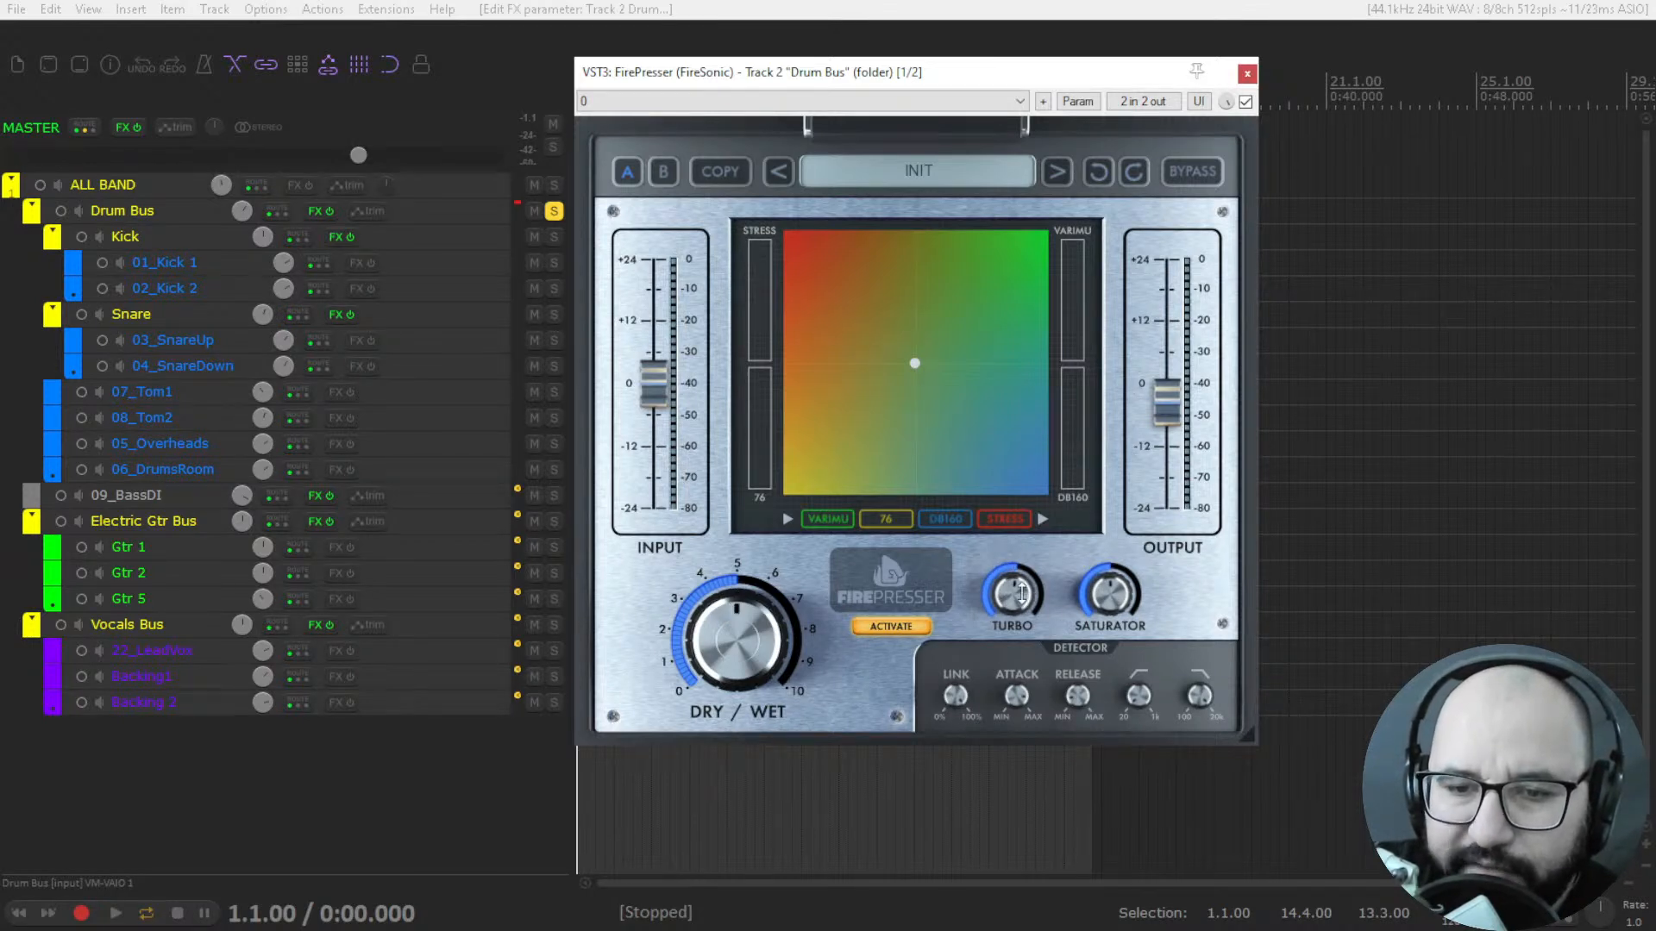
{"action": "key", "text": "space"}
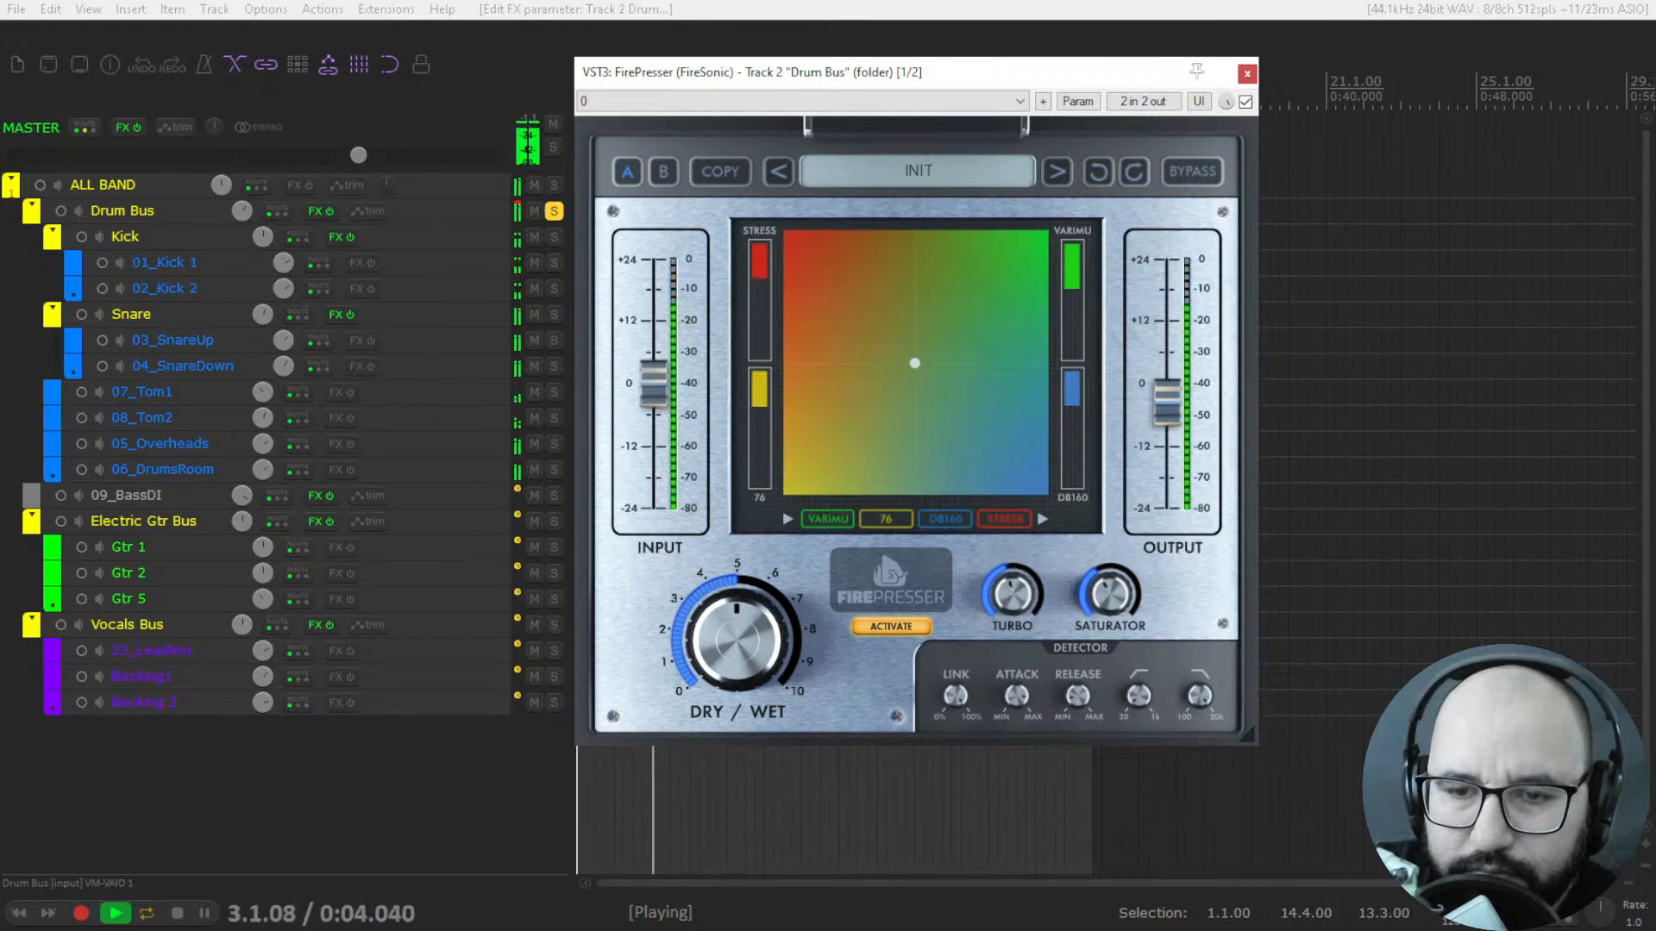
{"action": "left_click", "coordinate": [1246, 103]}
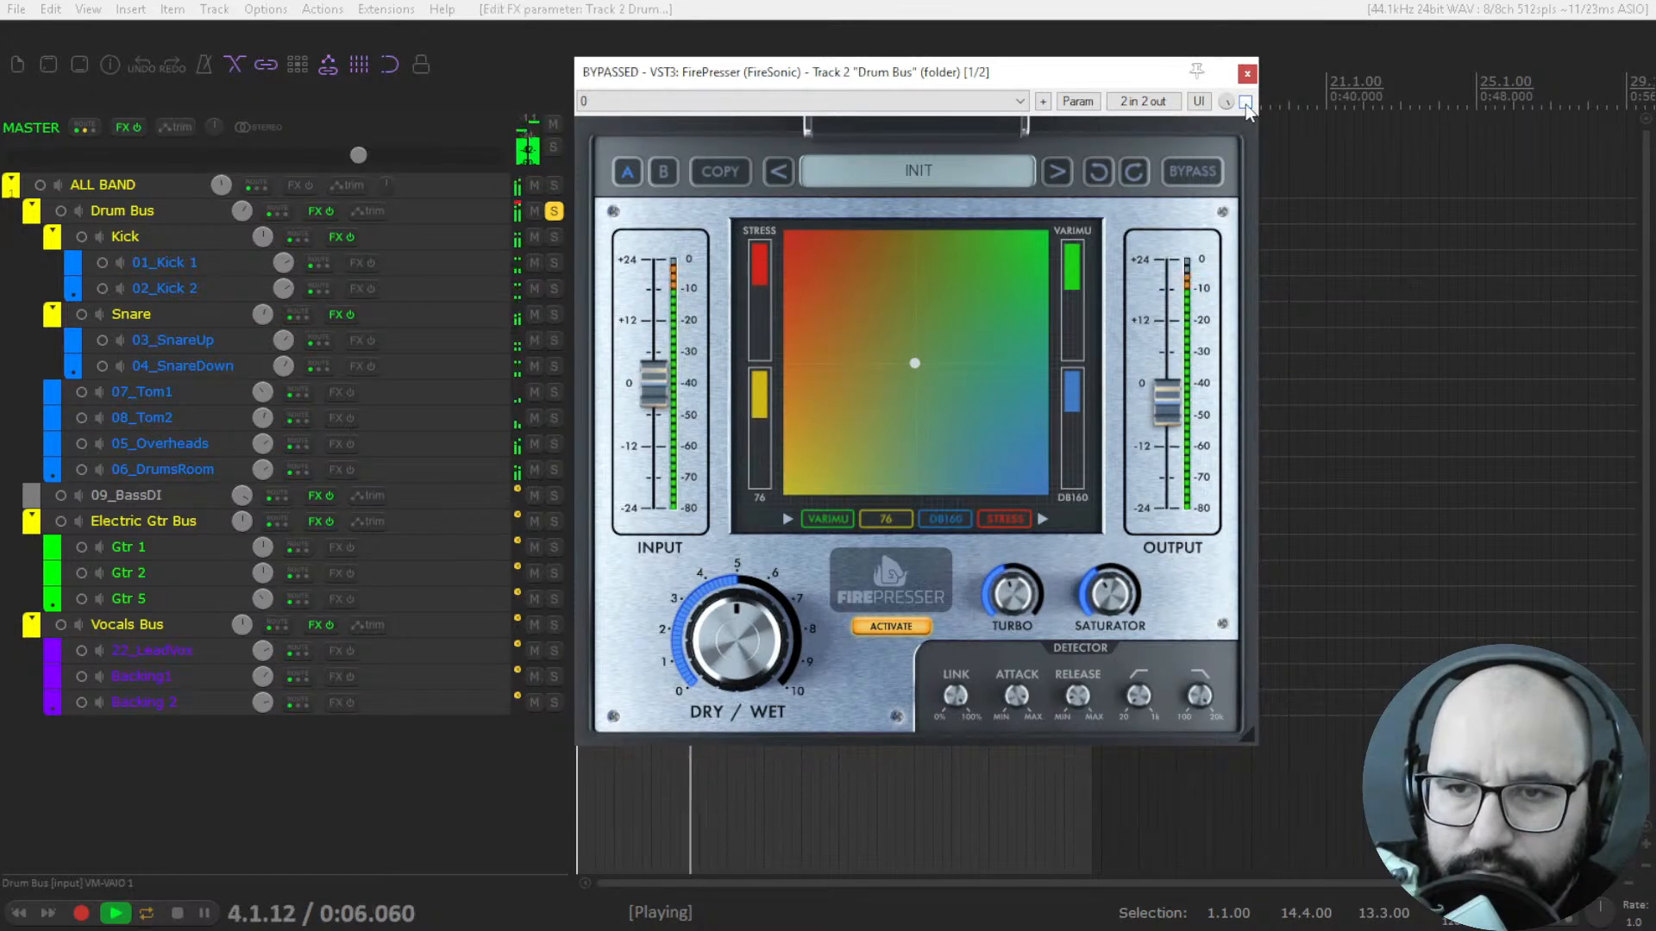
{"action": "left_click", "coordinate": [1245, 102]}
{"action": "key", "text": "space"}
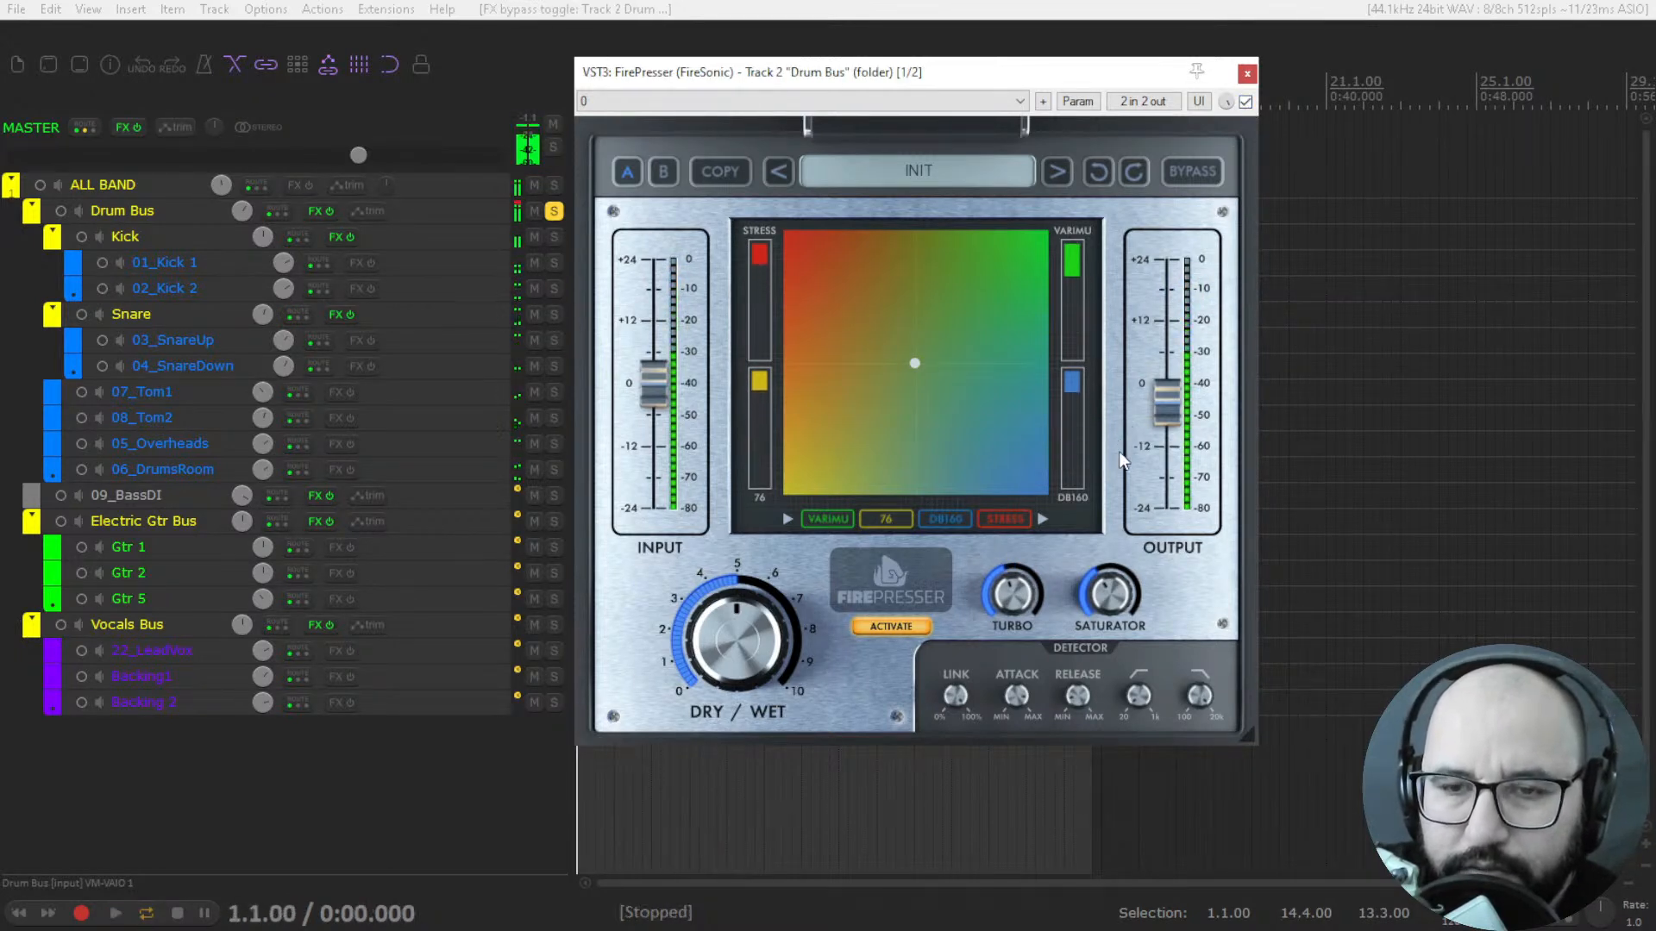
Bypass and close FirePresser on the Drum Bus, and solo the 09_BassDI track instead.
{"action": "left_click", "coordinate": [1245, 102]}
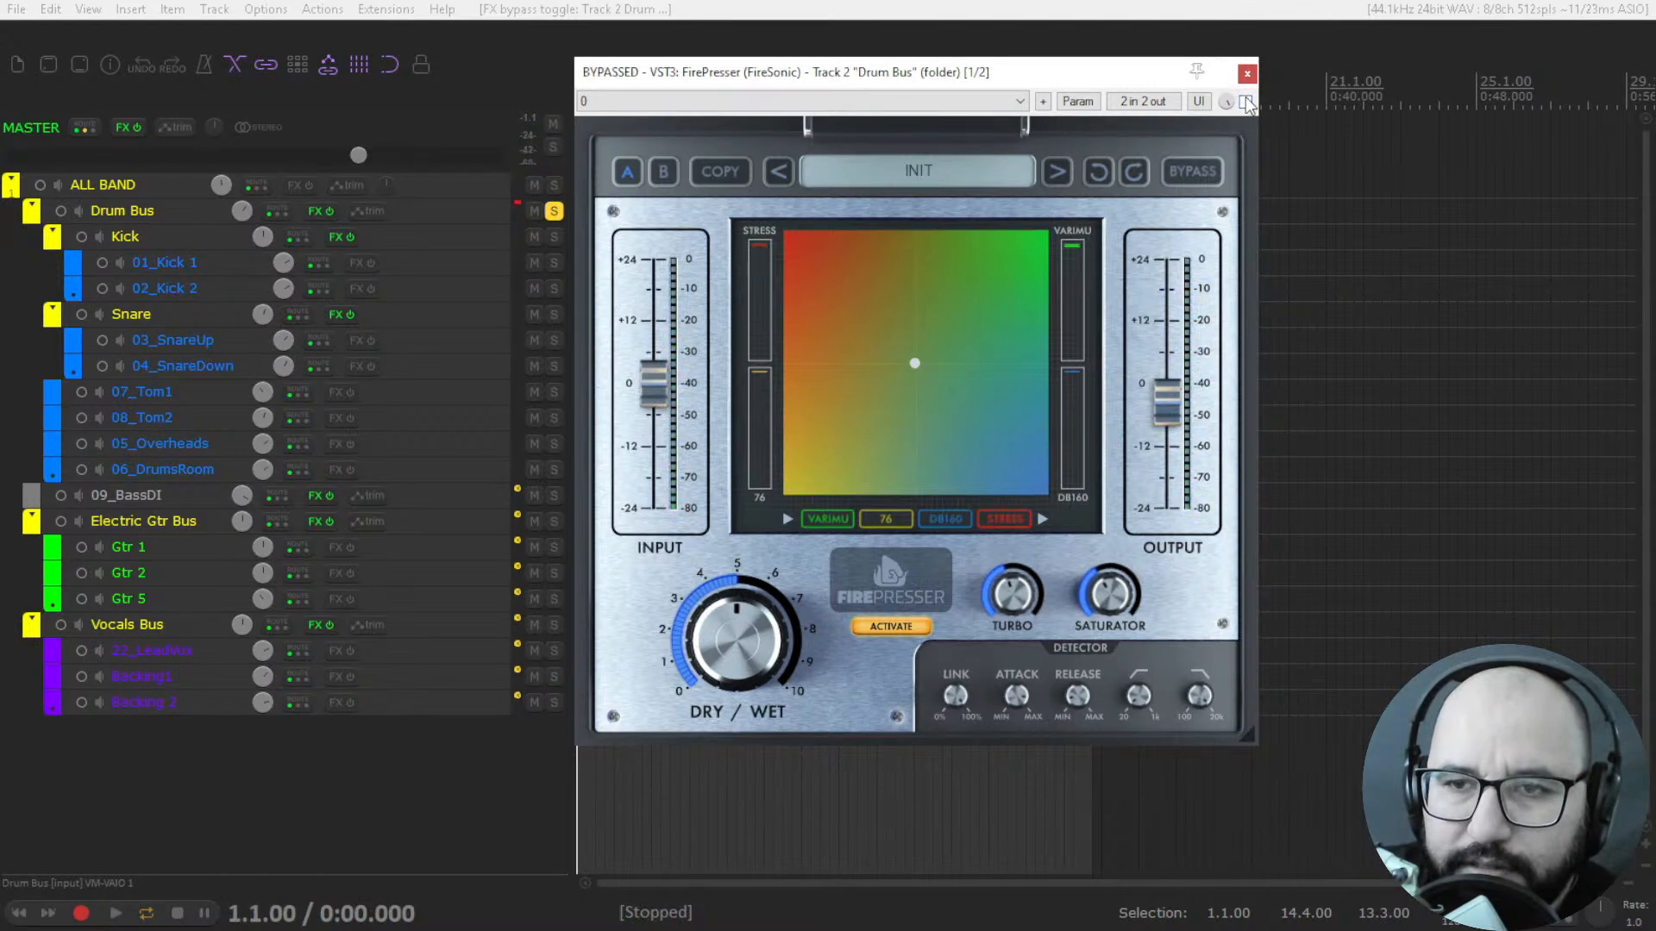
{"action": "left_click", "coordinate": [1247, 74]}
{"action": "left_click", "coordinate": [553, 211]}
{"action": "left_click", "coordinate": [553, 496]}
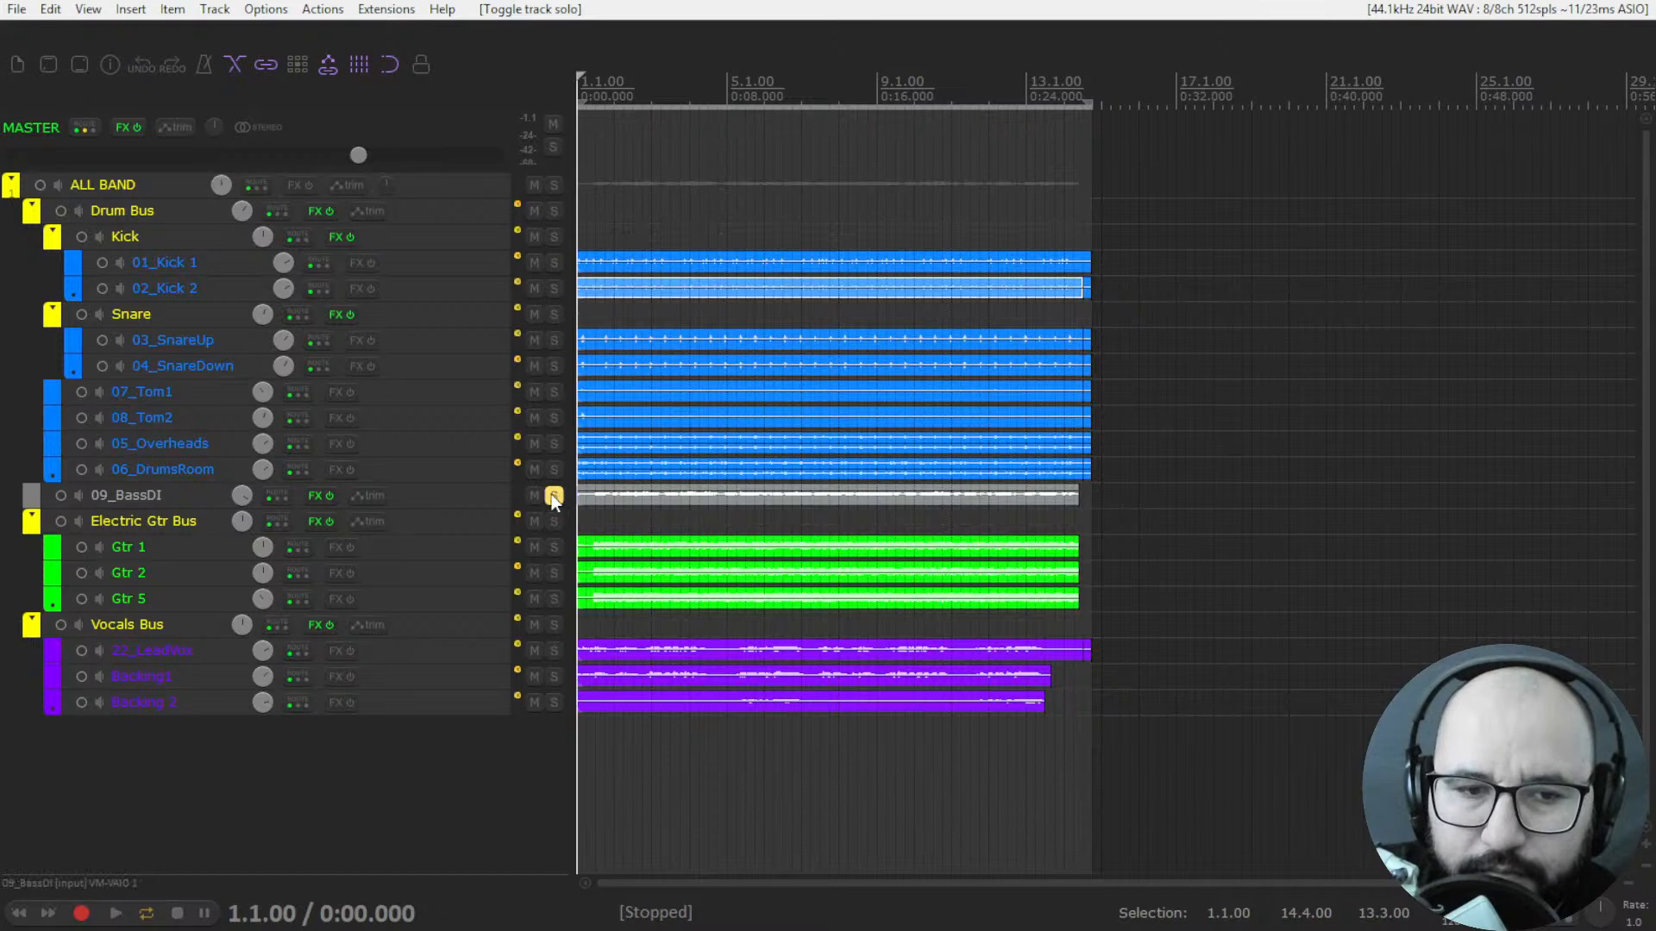
Open FirePresser on 09_BassDI, play the bass, activate the plugin and raise Dry/Wet to nearly 10.
{"action": "right_click", "coordinate": [313, 496]}
{"action": "left_click", "coordinate": [380, 520]}
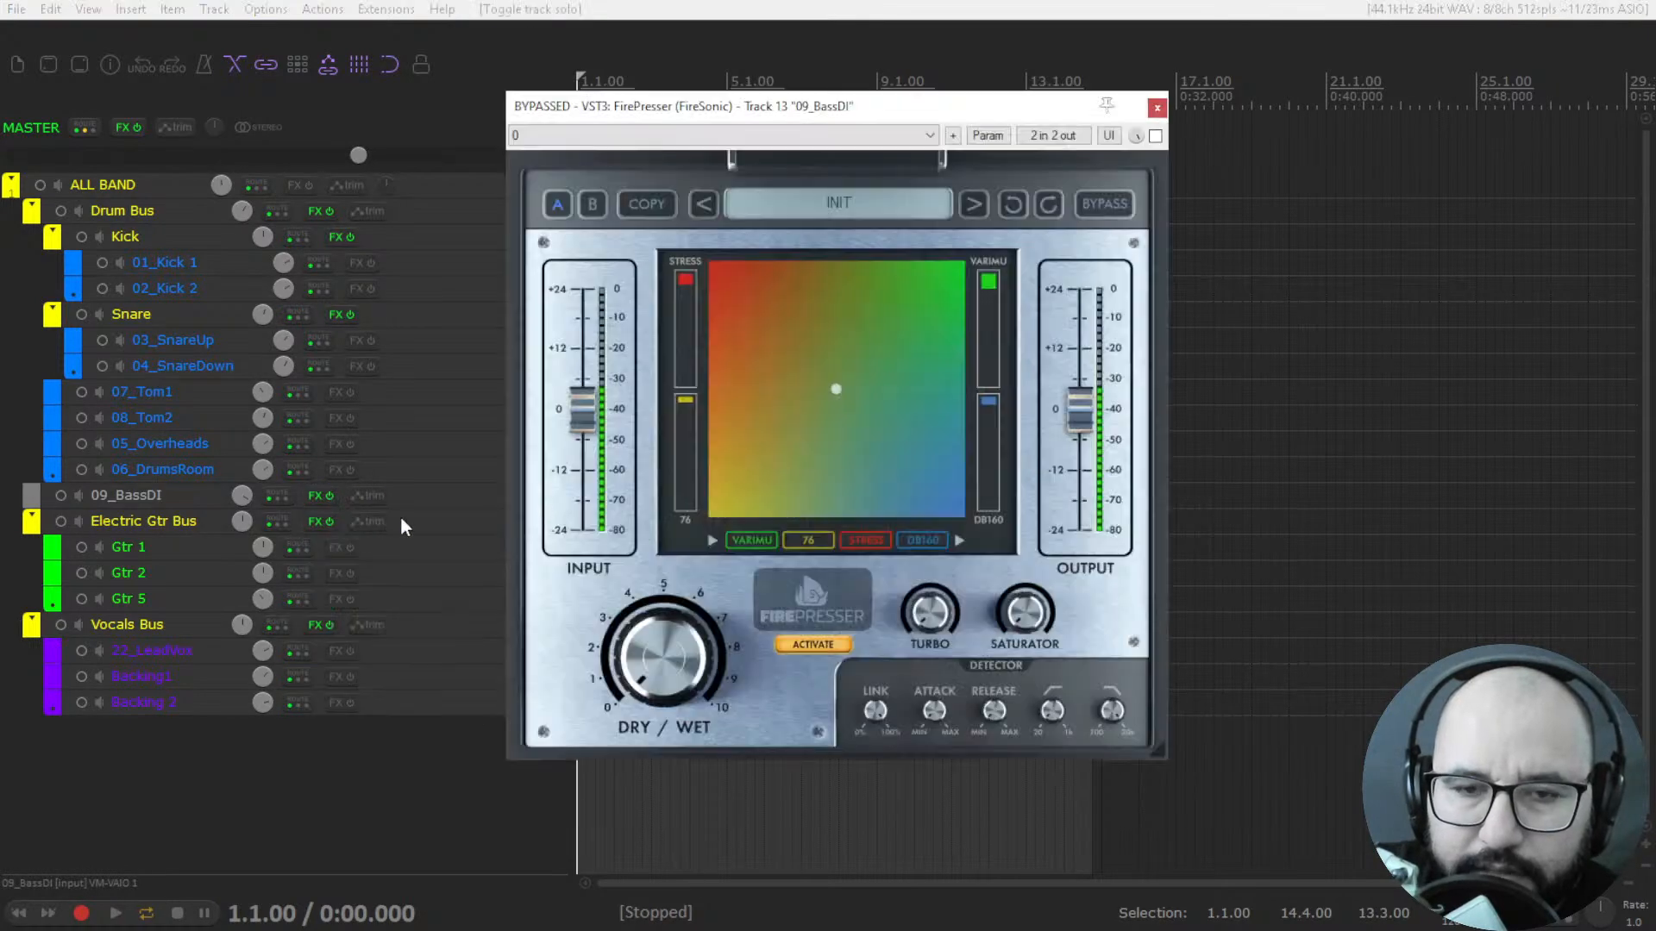
{"action": "left_click_drag", "start_coordinate": [931, 118], "coordinate": [1034, 111]}
{"action": "key", "text": "space"}
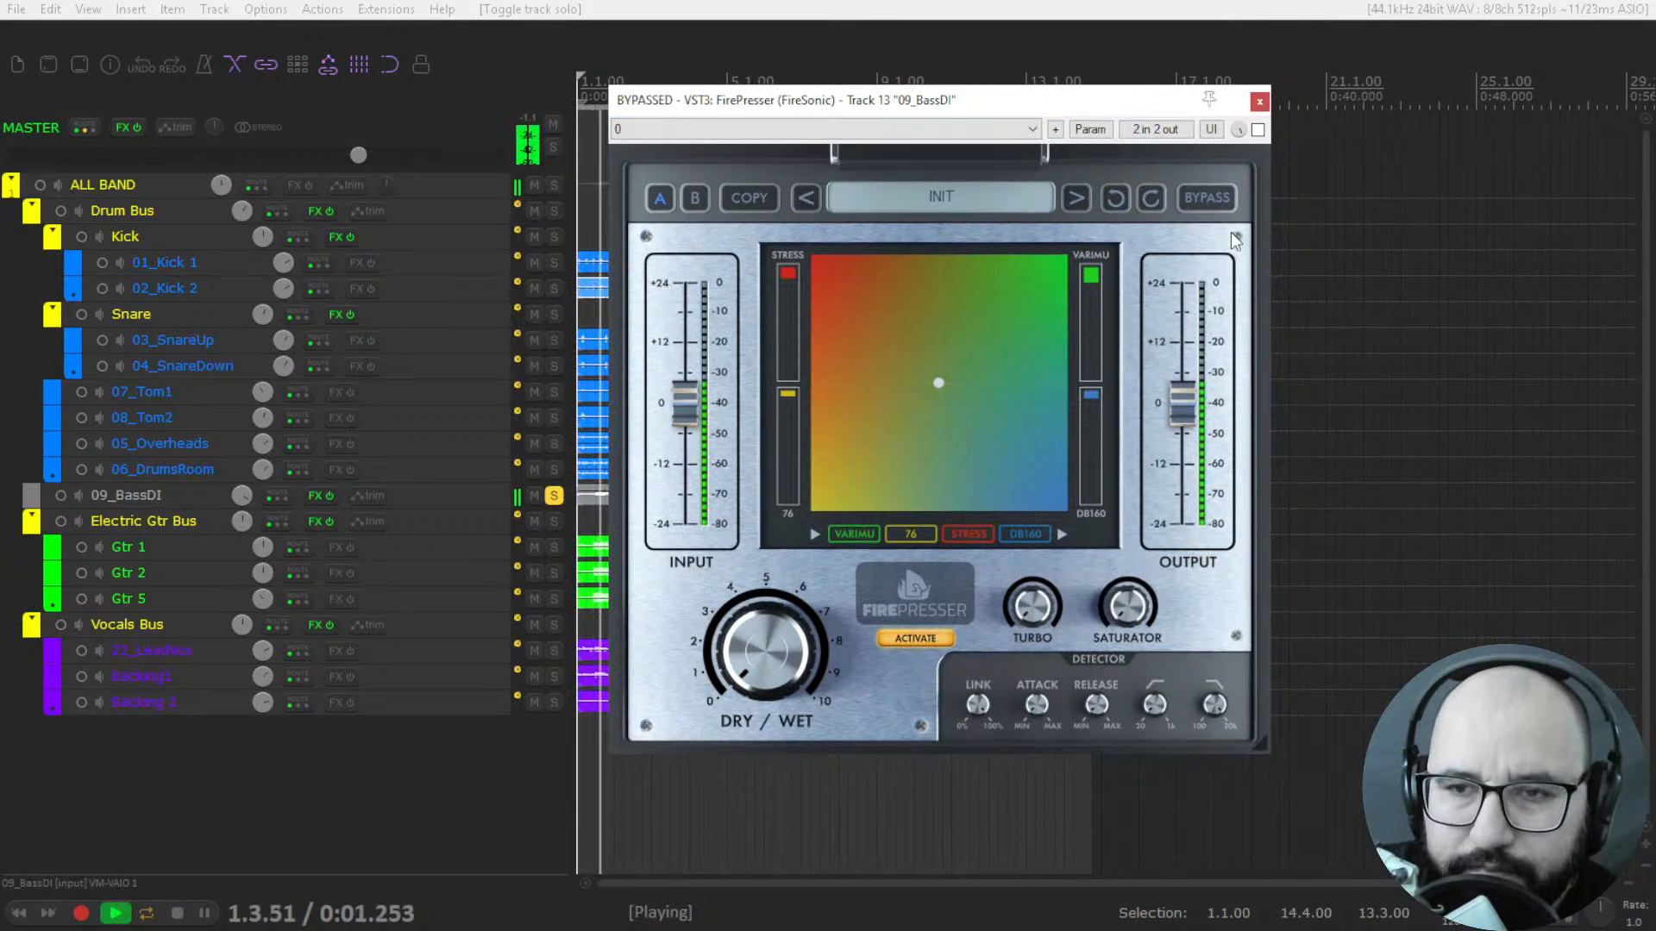
{"action": "left_click", "coordinate": [1257, 130]}
{"action": "left_click_drag", "start_coordinate": [766, 652], "coordinate": [766, 544]}
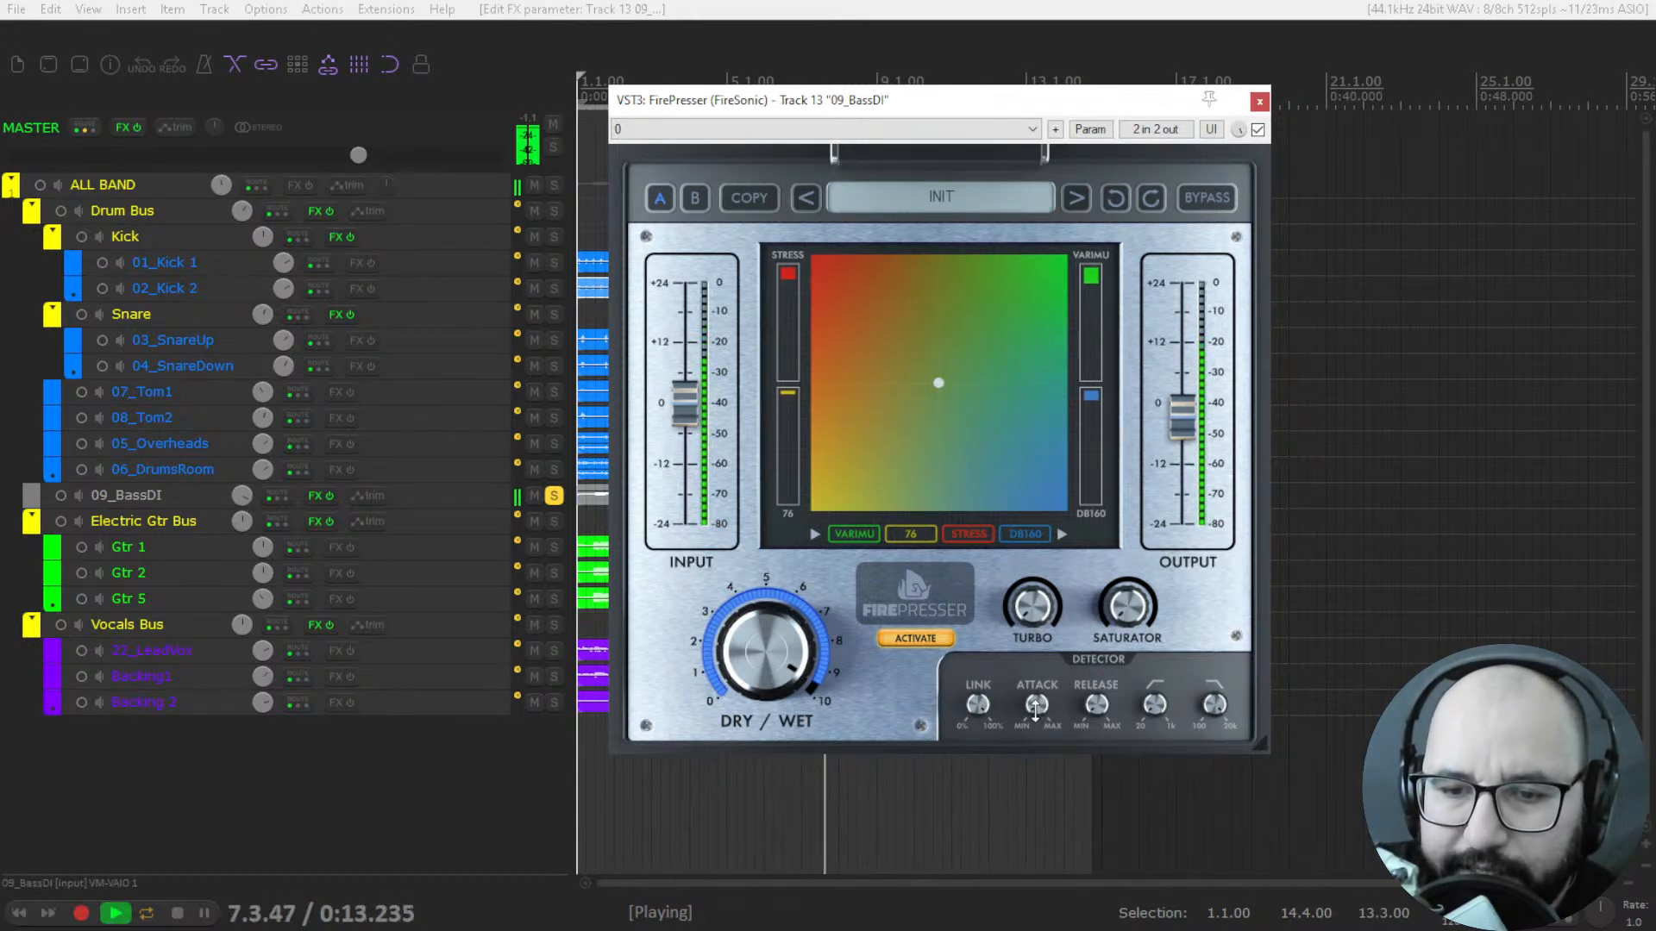
Raise the bass FirePresser's Saturator to about three quarters and compare the sound bypassed and active.
{"action": "left_click_drag", "start_coordinate": [1126, 609], "coordinate": [1126, 528]}
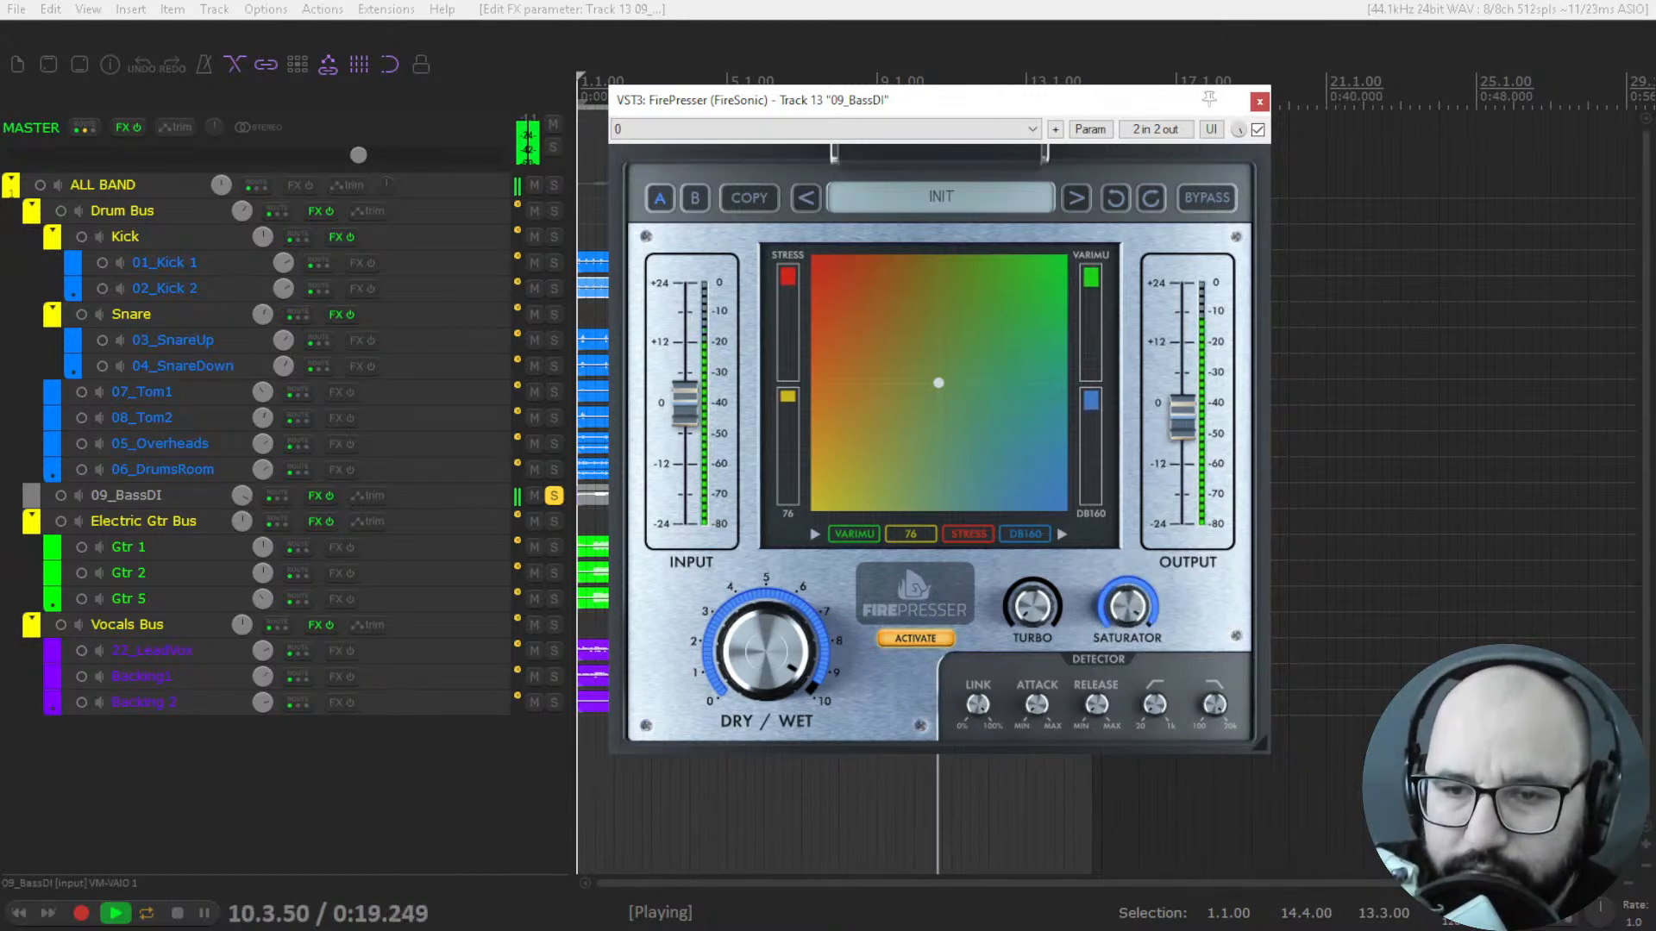
{"action": "left_click", "coordinate": [1258, 130]}
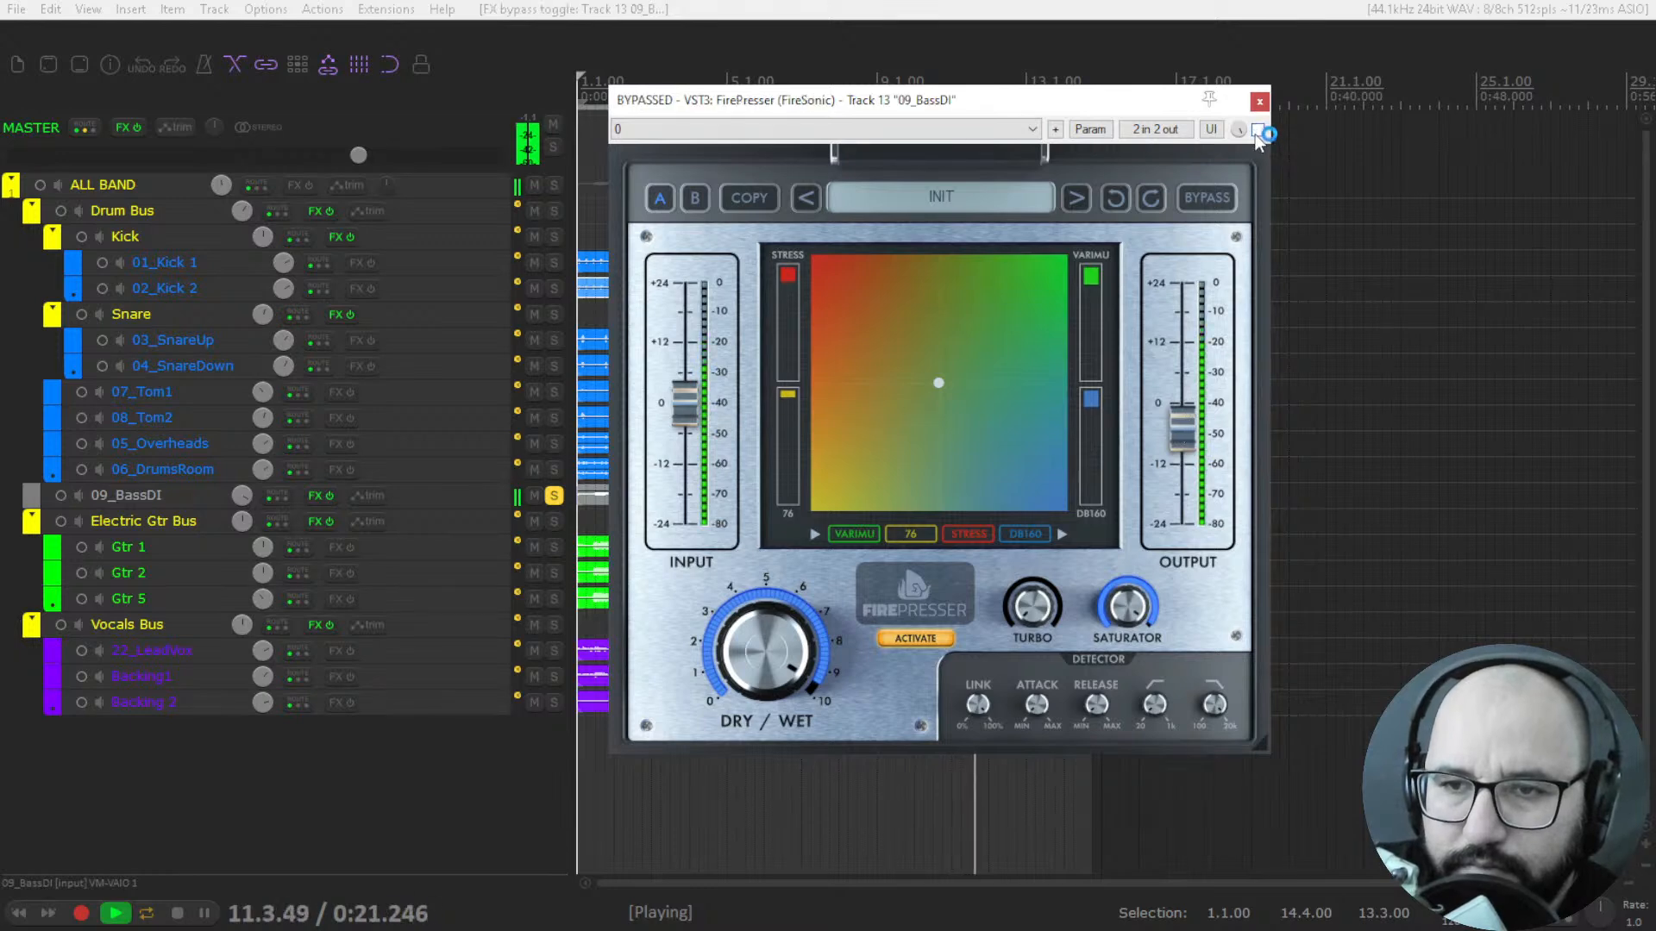
{"action": "left_click", "coordinate": [1258, 130]}
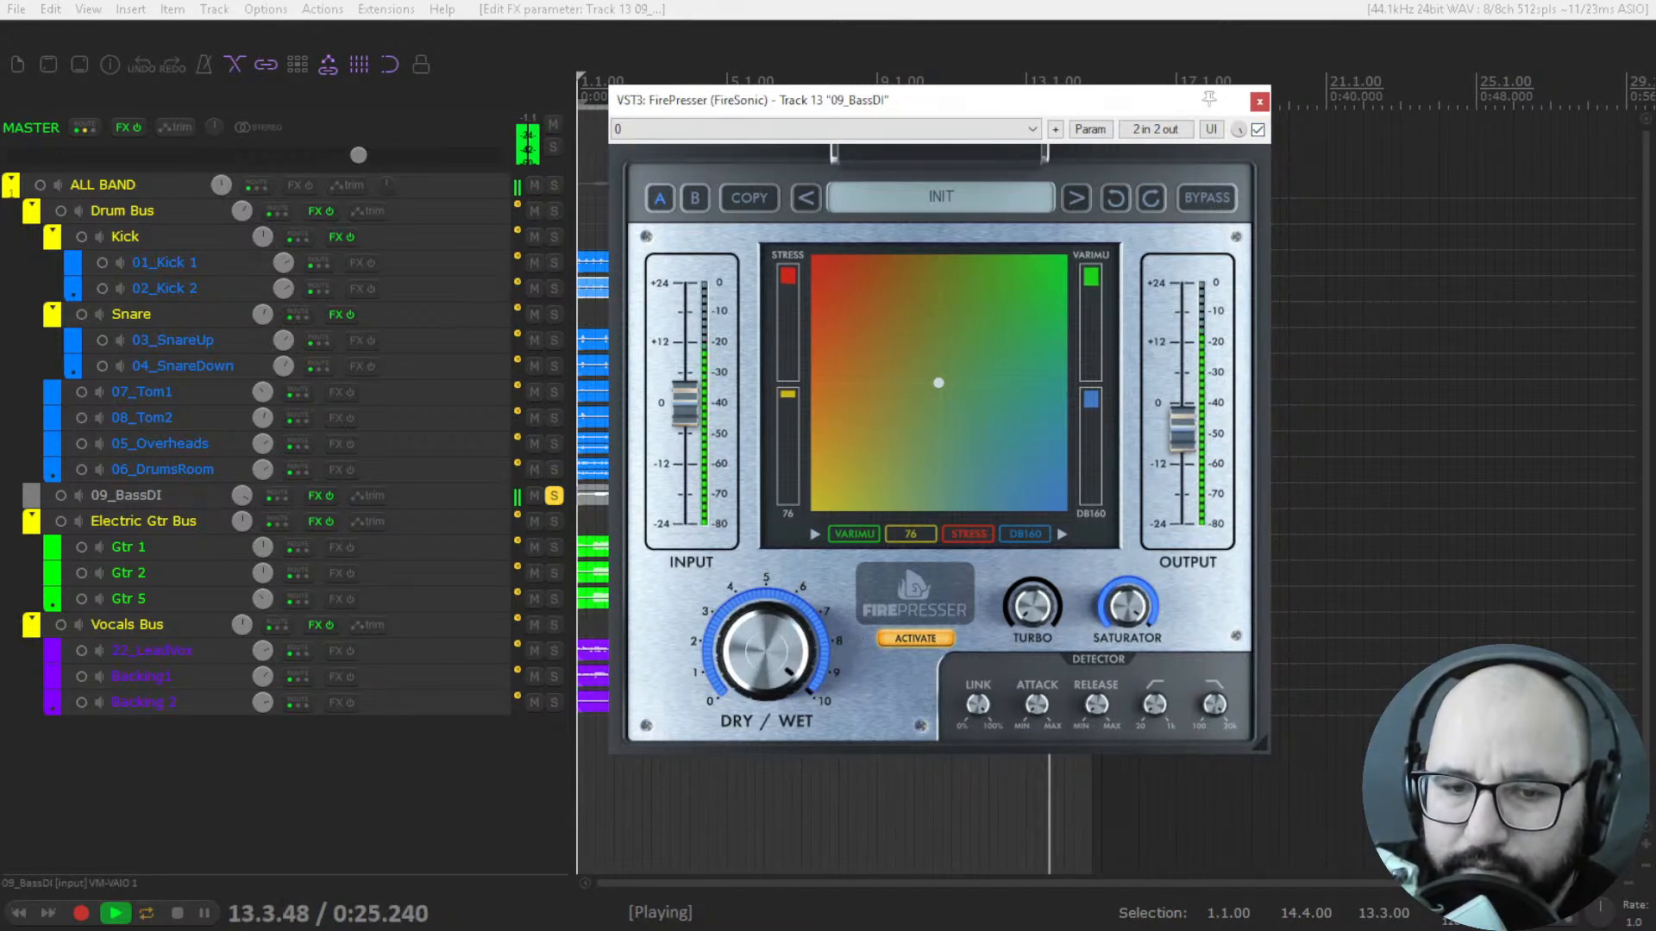
Audition the bass with the blend point near the Stress corner, return it to the centre, and compare the plugin bypassed and active.
{"action": "left_click_drag", "start_coordinate": [935, 380], "coordinate": [816, 260]}
{"action": "left_click_drag", "start_coordinate": [844, 324], "coordinate": [863, 345]}
{"action": "left_click_drag", "start_coordinate": [836, 282], "coordinate": [940, 383]}
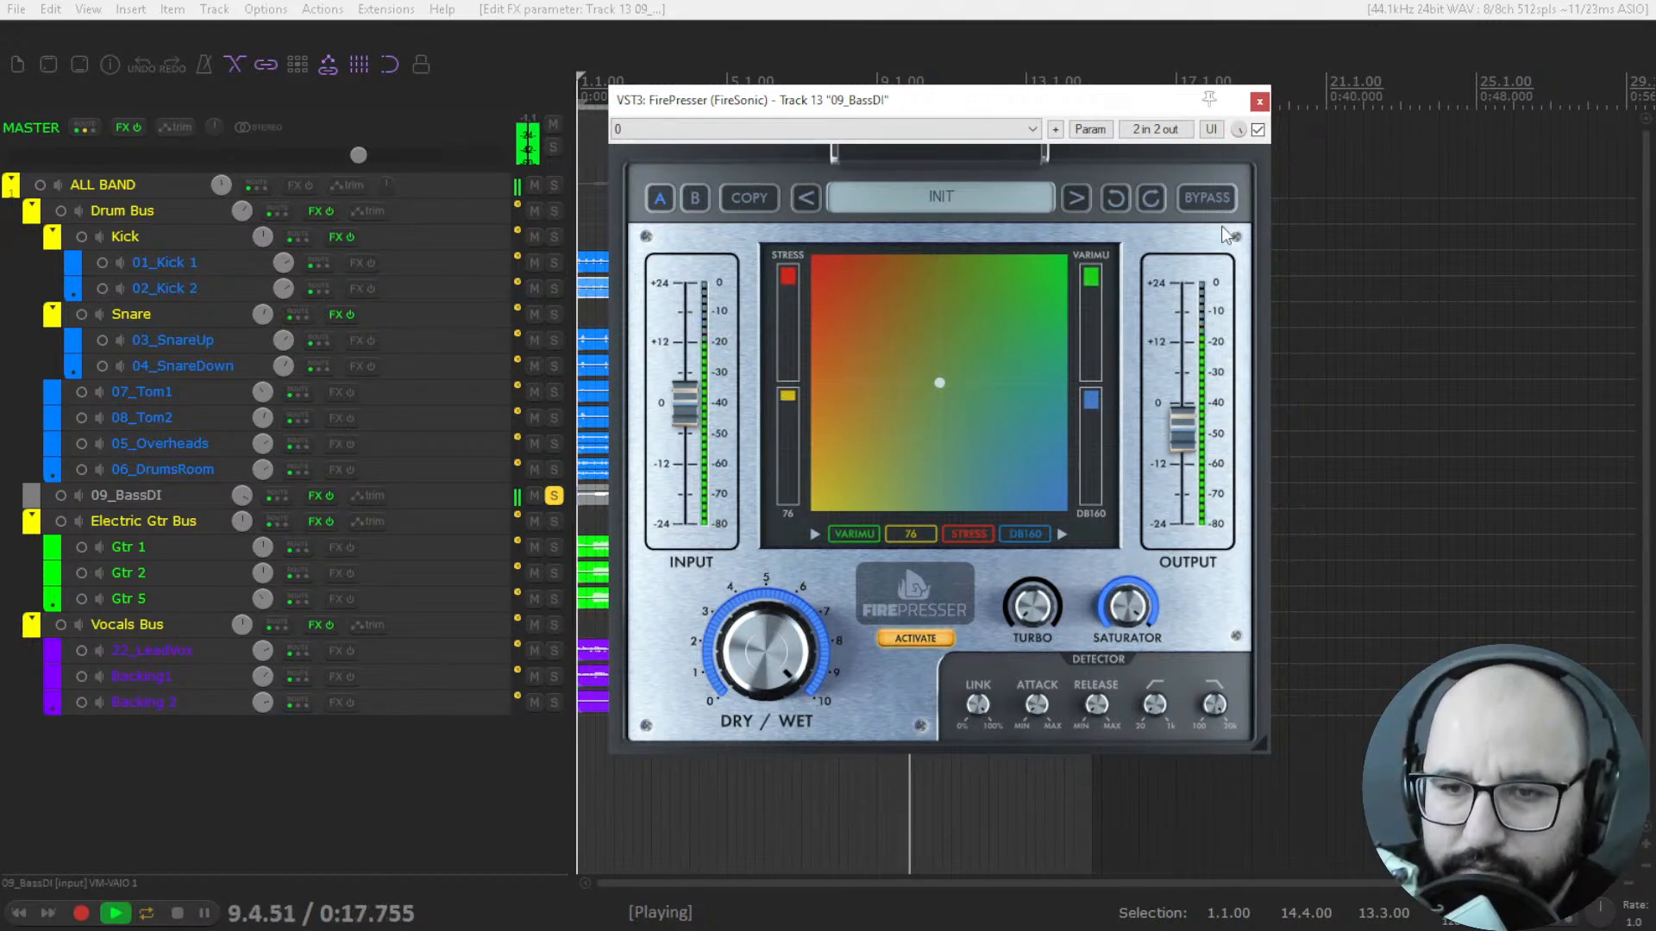
{"action": "left_click", "coordinate": [1257, 129]}
{"action": "left_click", "coordinate": [1257, 129]}
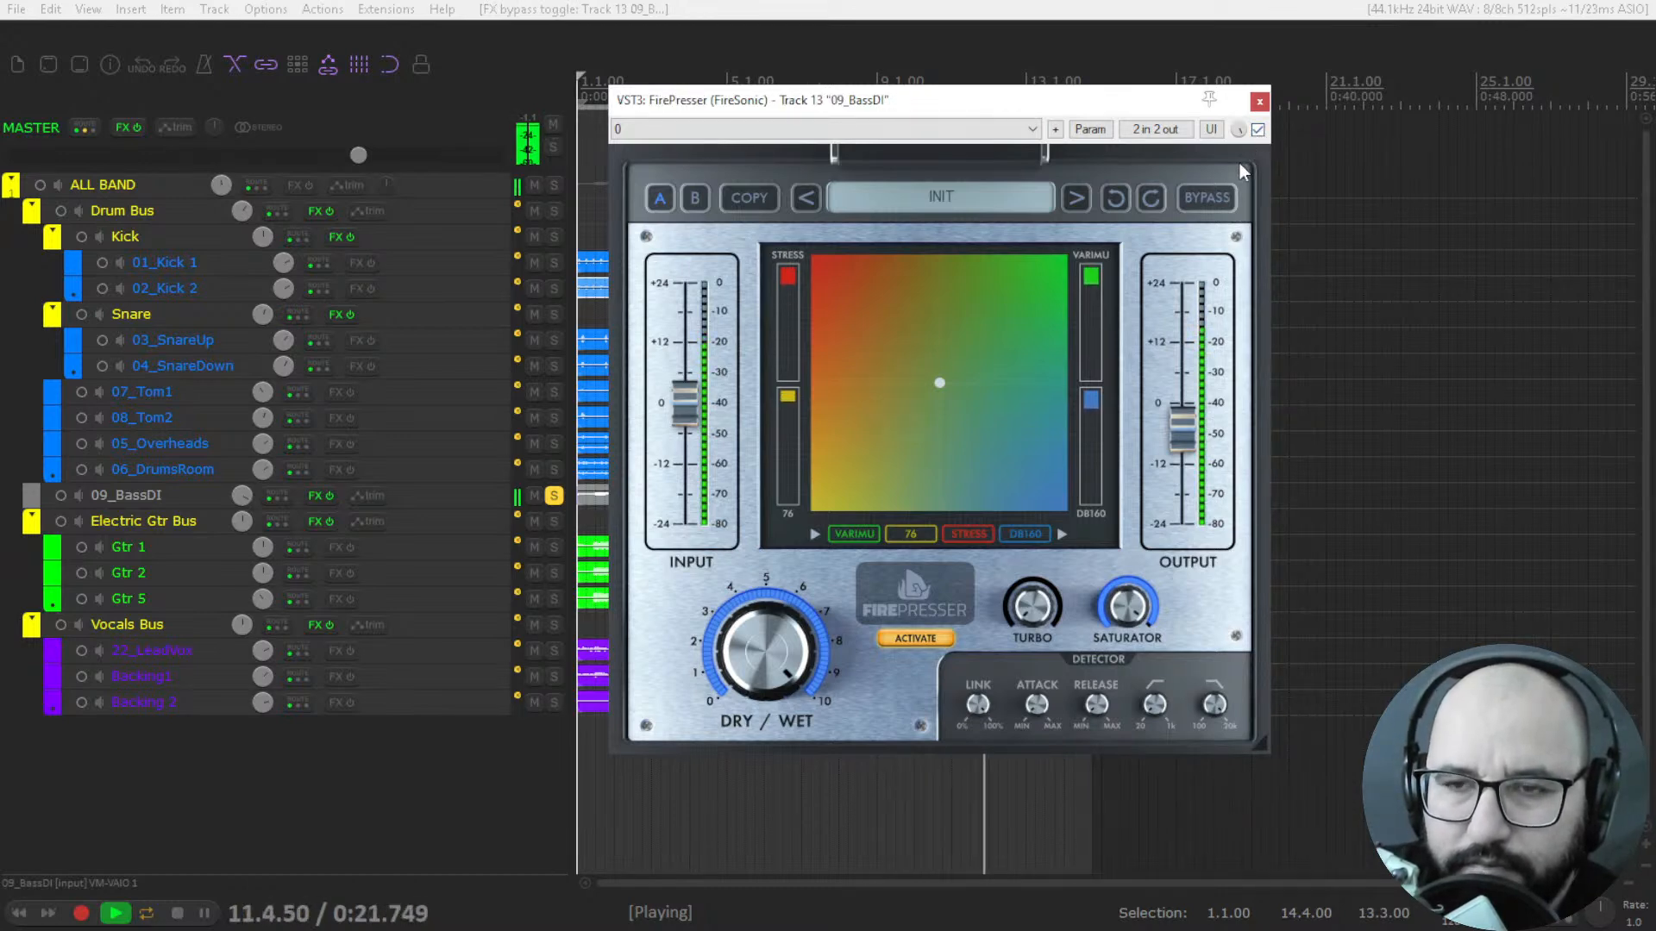
{"action": "key", "text": "space"}
Bypass and close FirePresser on 09_BassDI, and solo the Snare folder track instead.
{"action": "left_click", "coordinate": [1257, 130]}
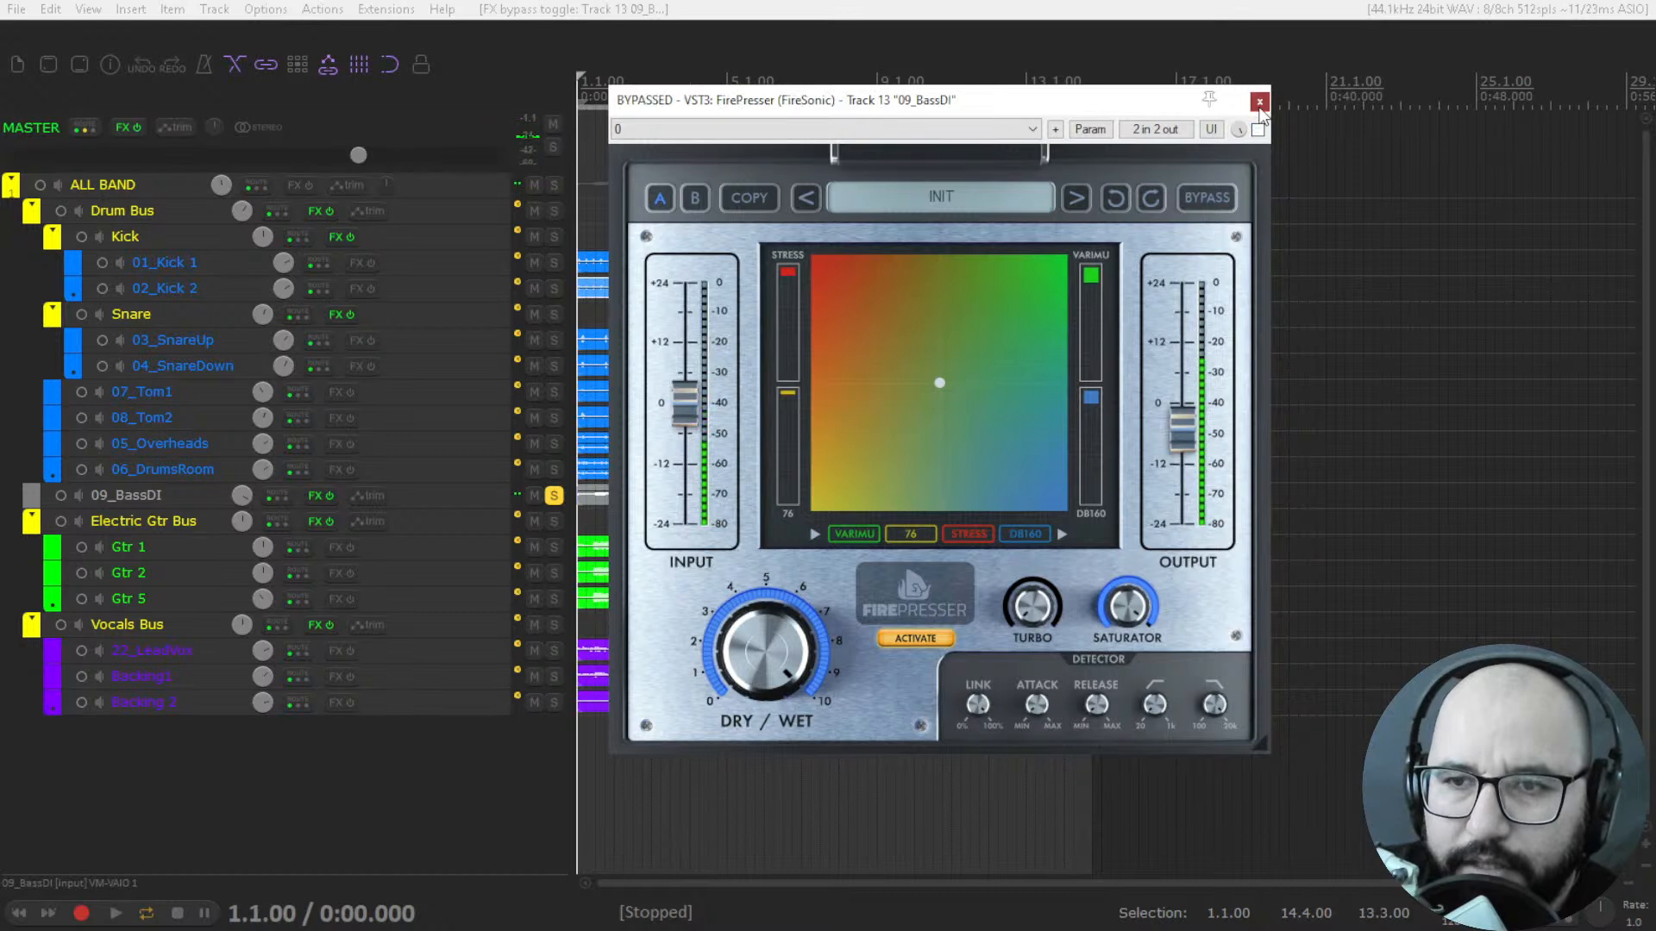
{"action": "left_click", "coordinate": [1259, 103]}
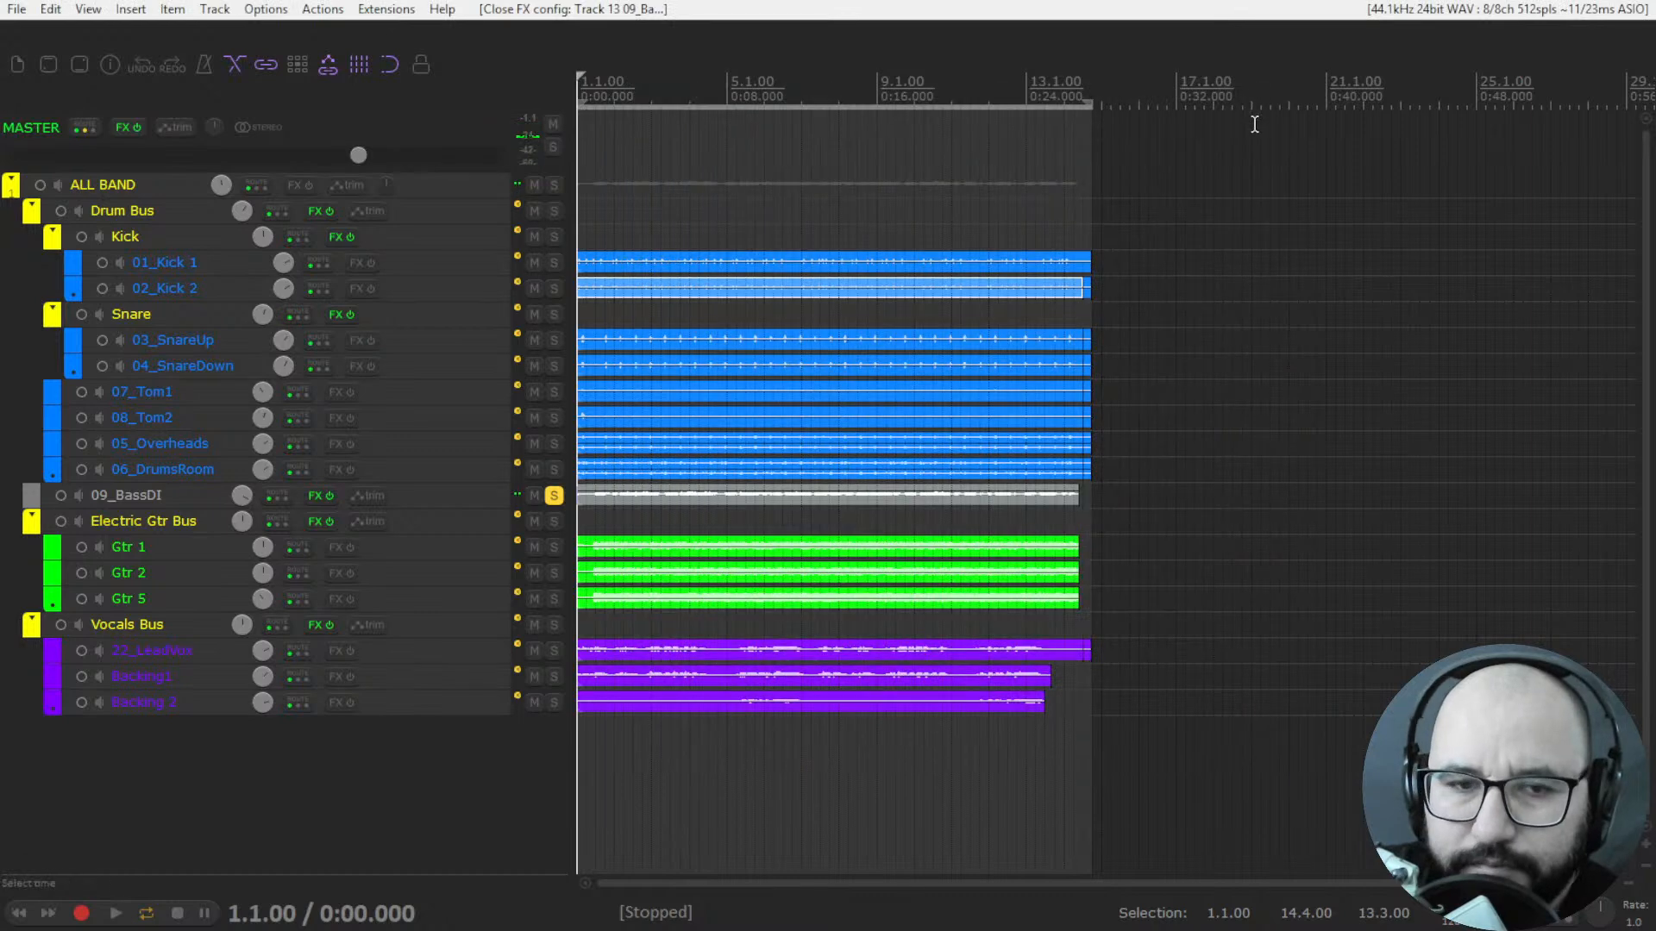
{"action": "left_click", "coordinate": [554, 496]}
{"action": "left_click", "coordinate": [553, 315]}
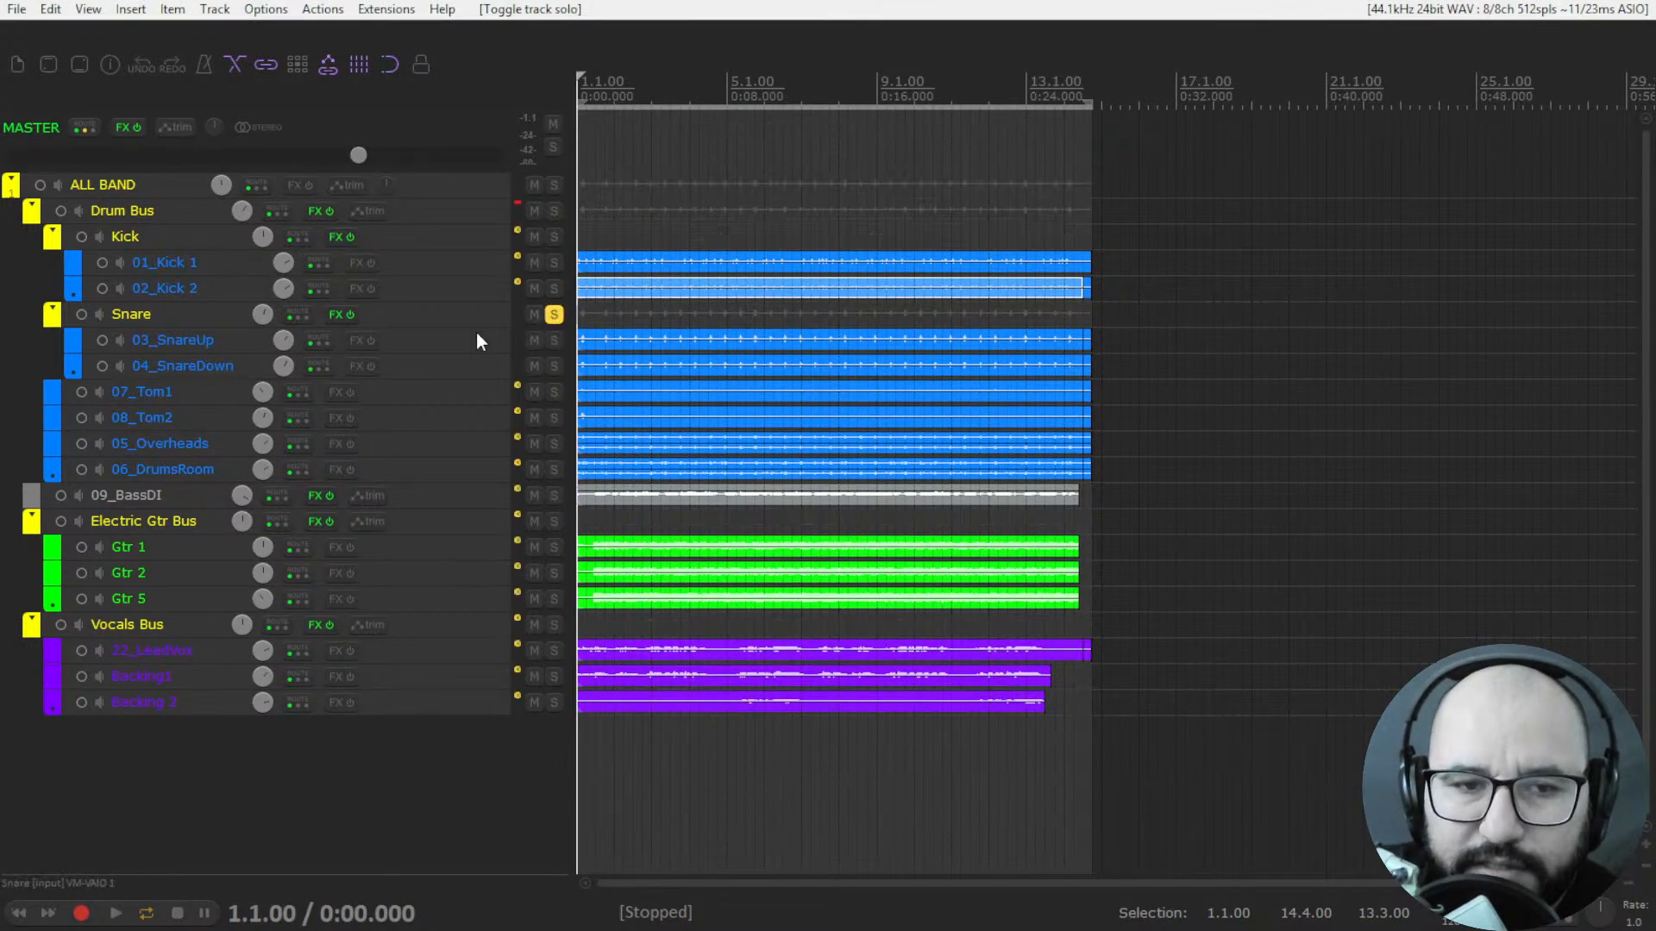
Open the Flash plugin on the Snare track and turn its mid/side knob fully to mid.
{"action": "right_click", "coordinate": [335, 314]}
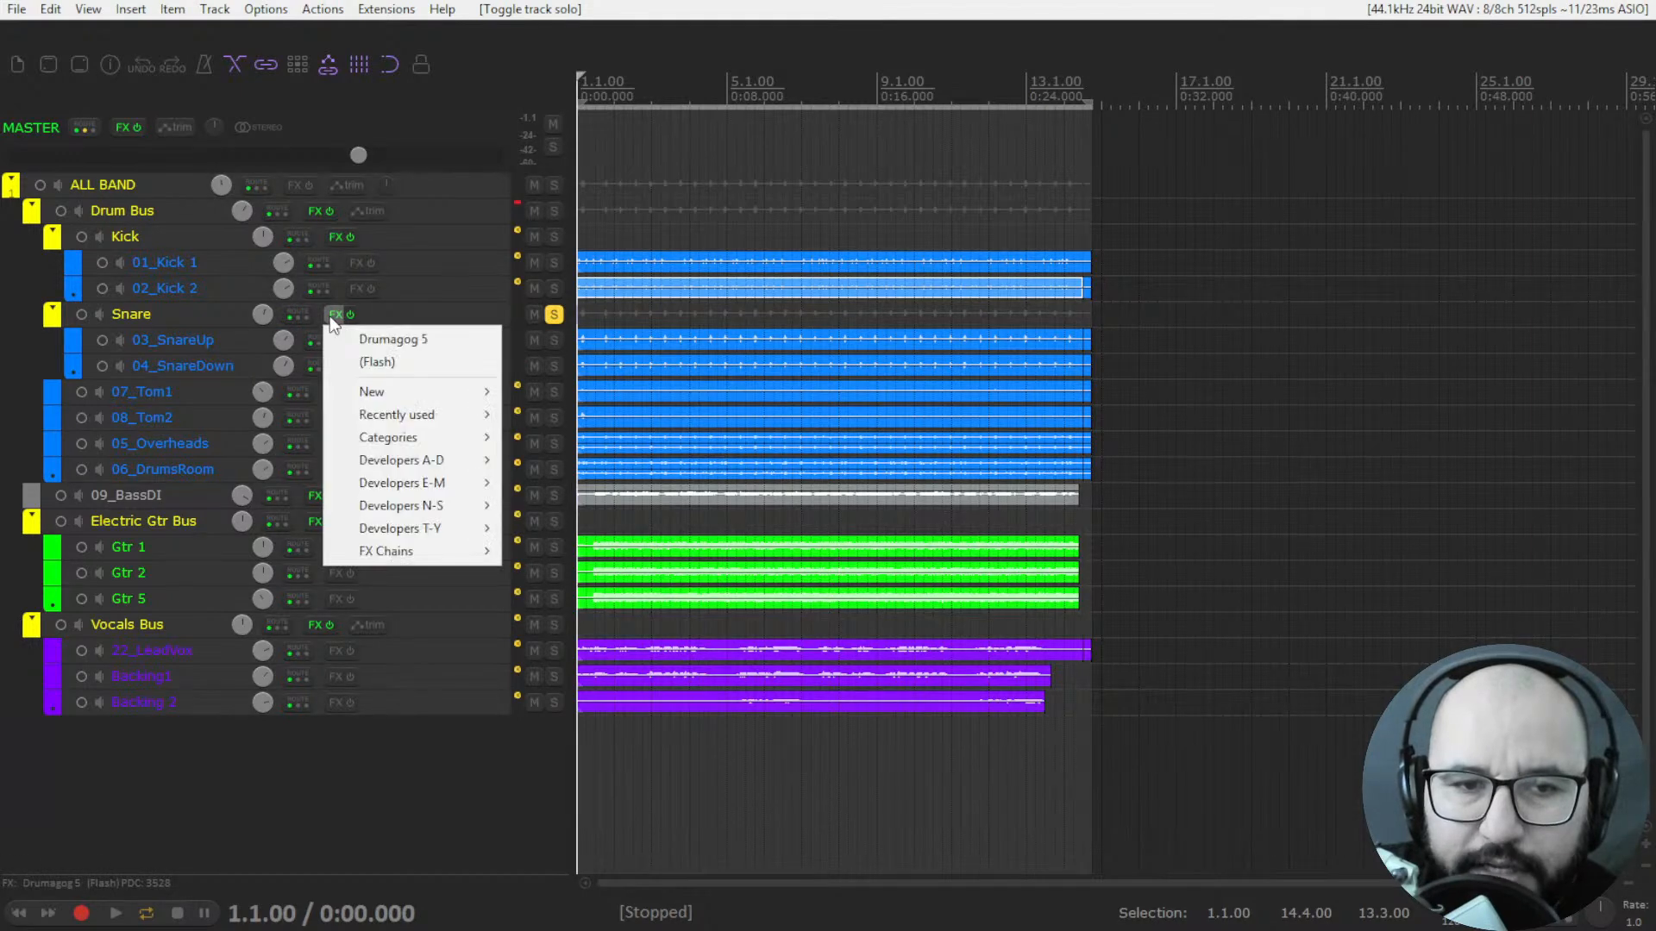
{"action": "left_click", "coordinate": [362, 364]}
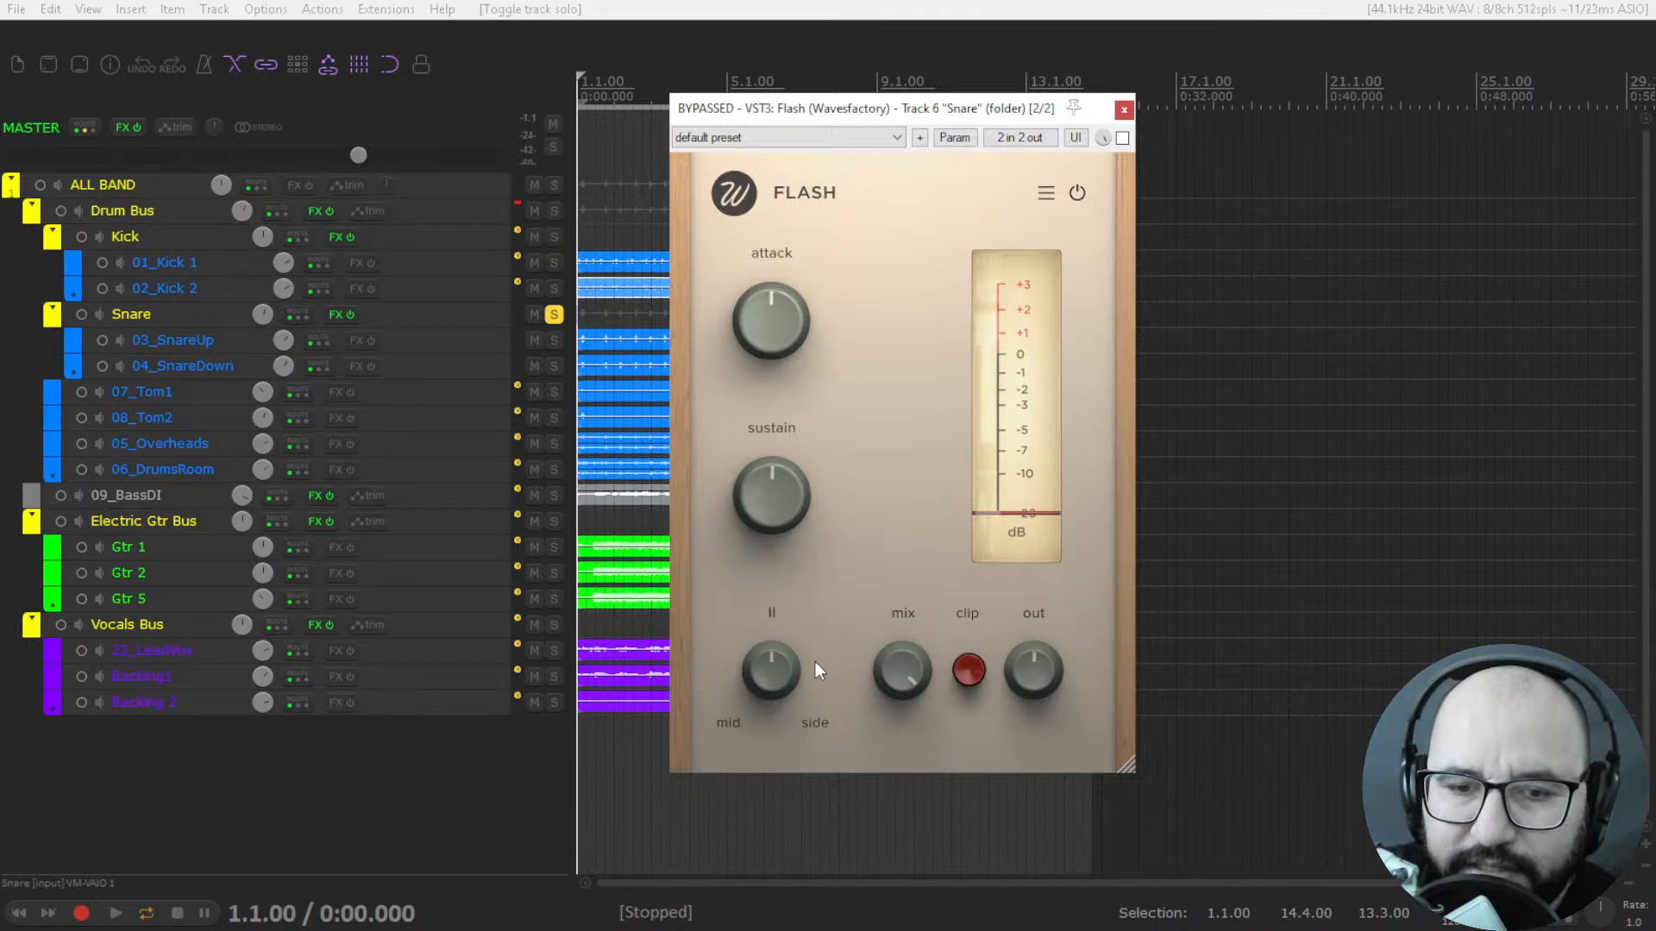
{"action": "left_click_drag", "start_coordinate": [776, 667], "coordinate": [759, 864]}
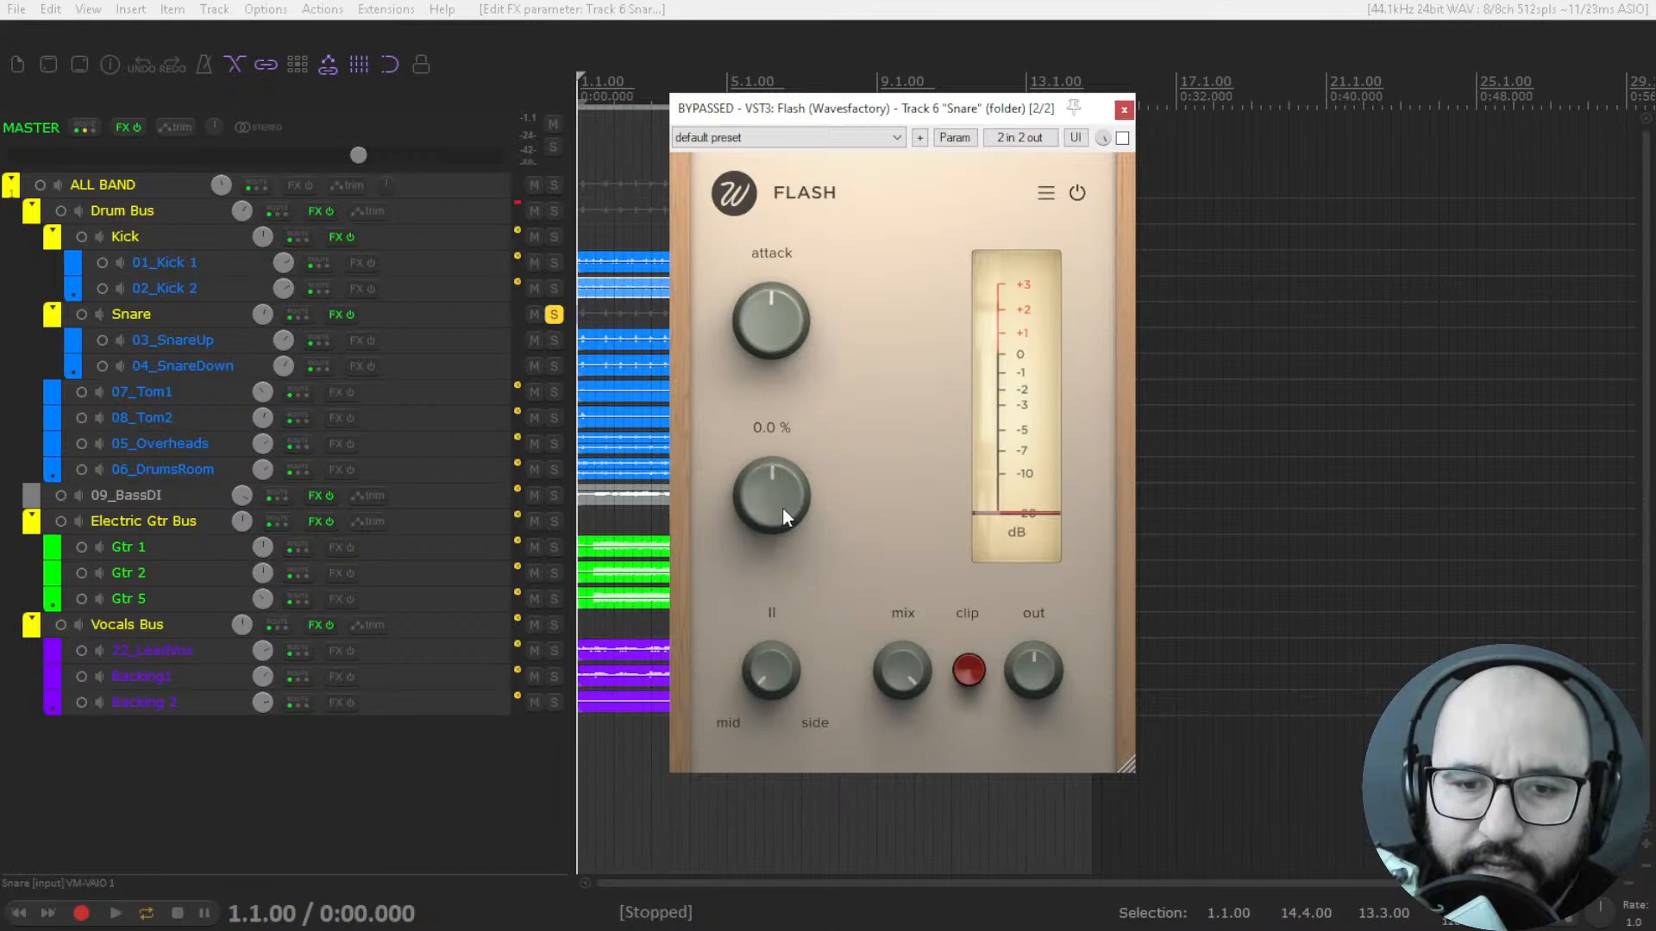
Sweep Flash's attack well above centre and lower it to -100 %, keeping the mid/side knob at 0 %.
{"action": "mouse_move", "coordinate": [784, 672]}
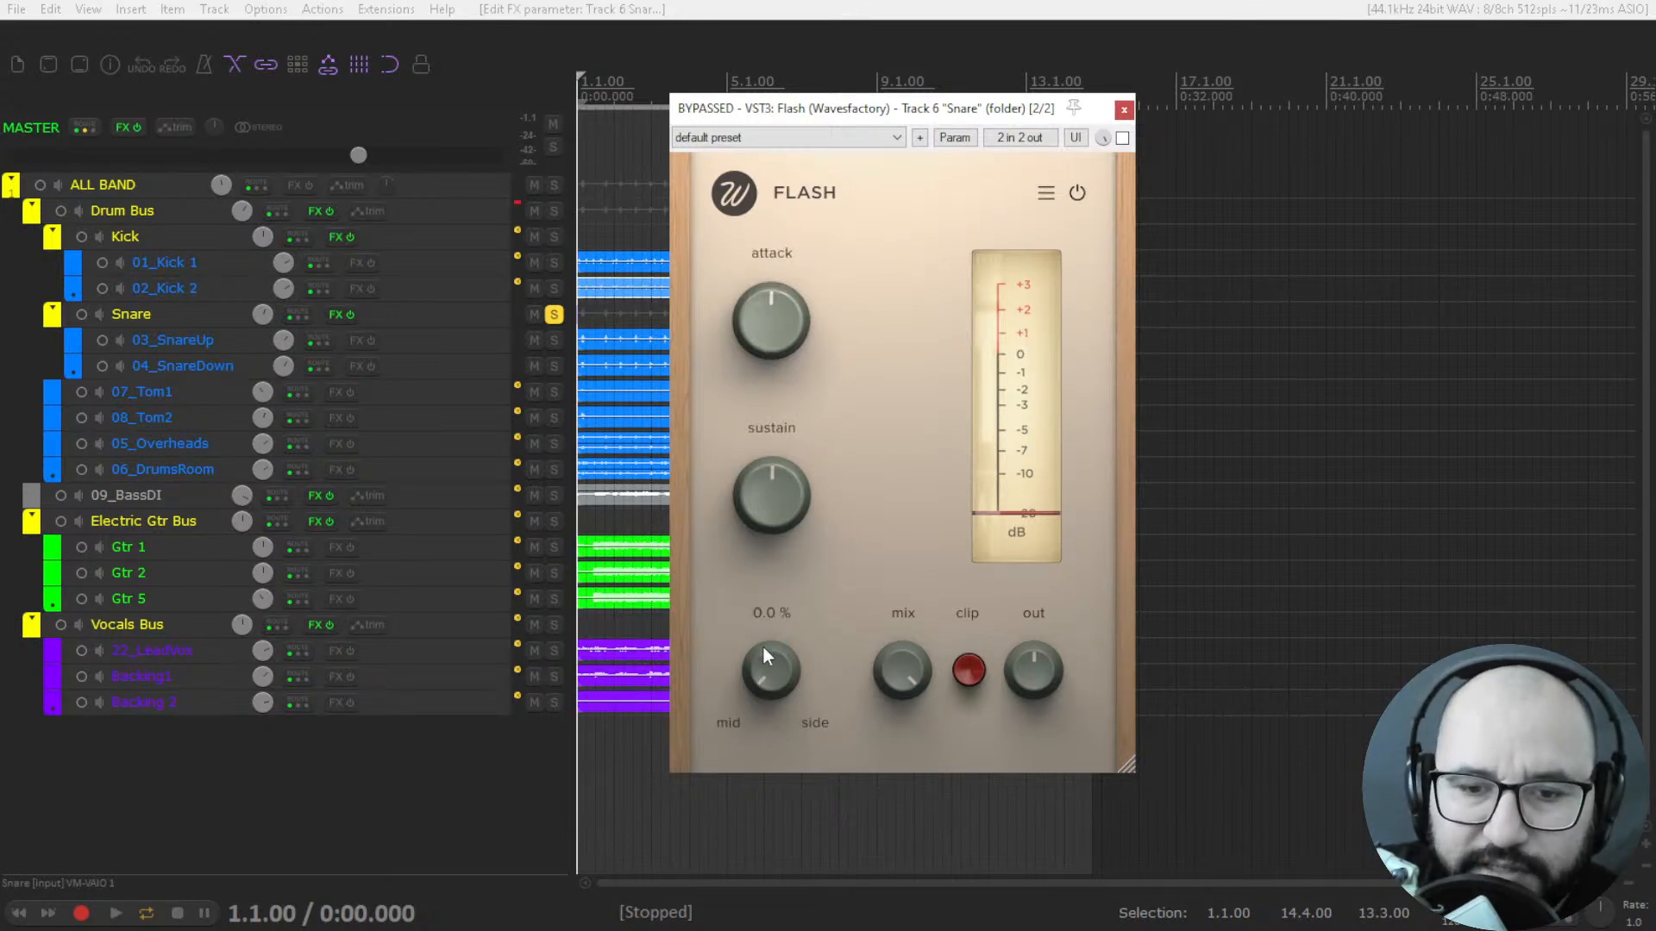
{"action": "left_click_drag", "start_coordinate": [764, 670], "coordinate": [759, 362]}
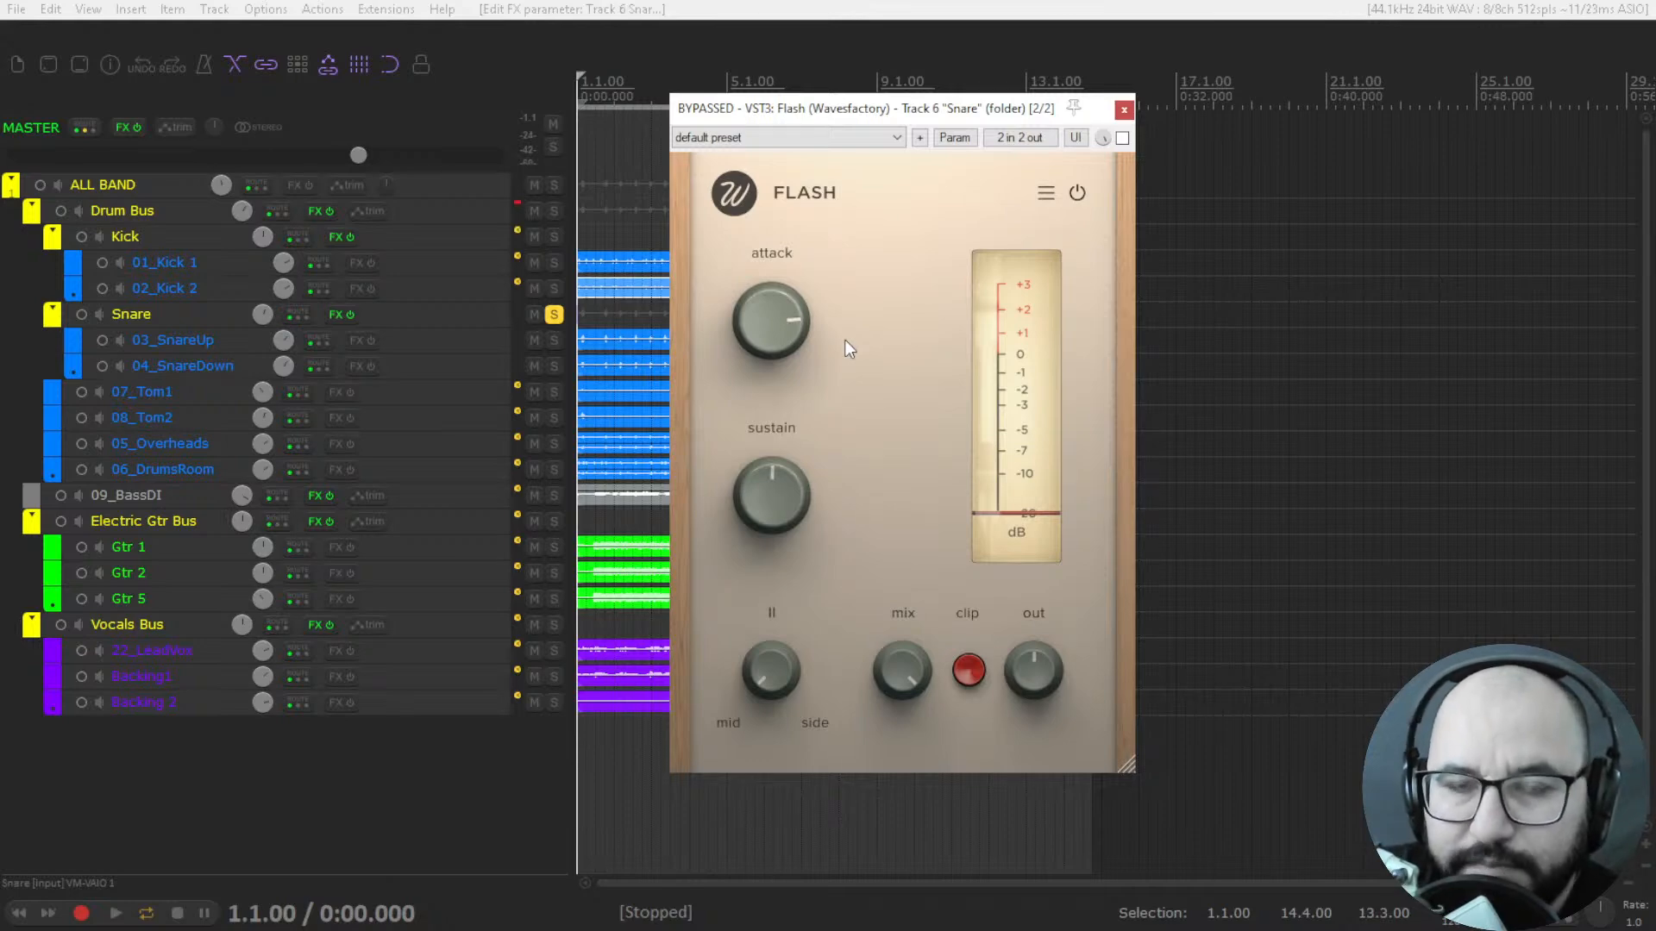
{"action": "left_click_drag", "start_coordinate": [804, 344], "coordinate": [799, 303]}
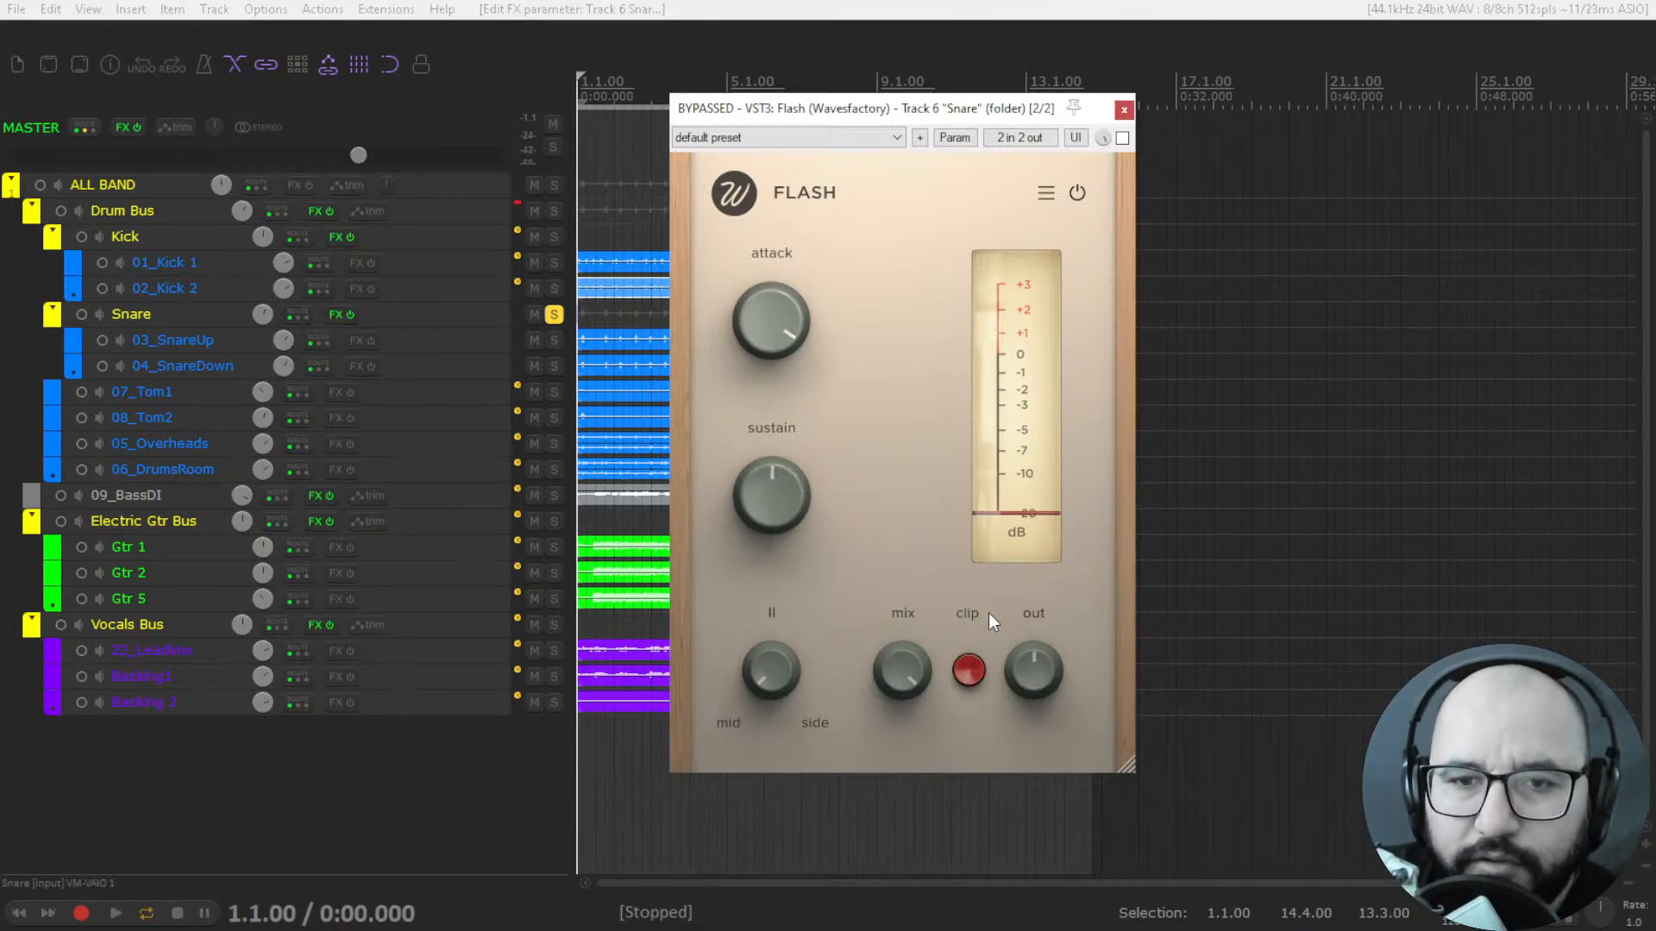
{"action": "left_click_drag", "start_coordinate": [774, 324], "coordinate": [766, 402]}
{"action": "left_click_drag", "start_coordinate": [777, 319], "coordinate": [751, 510]}
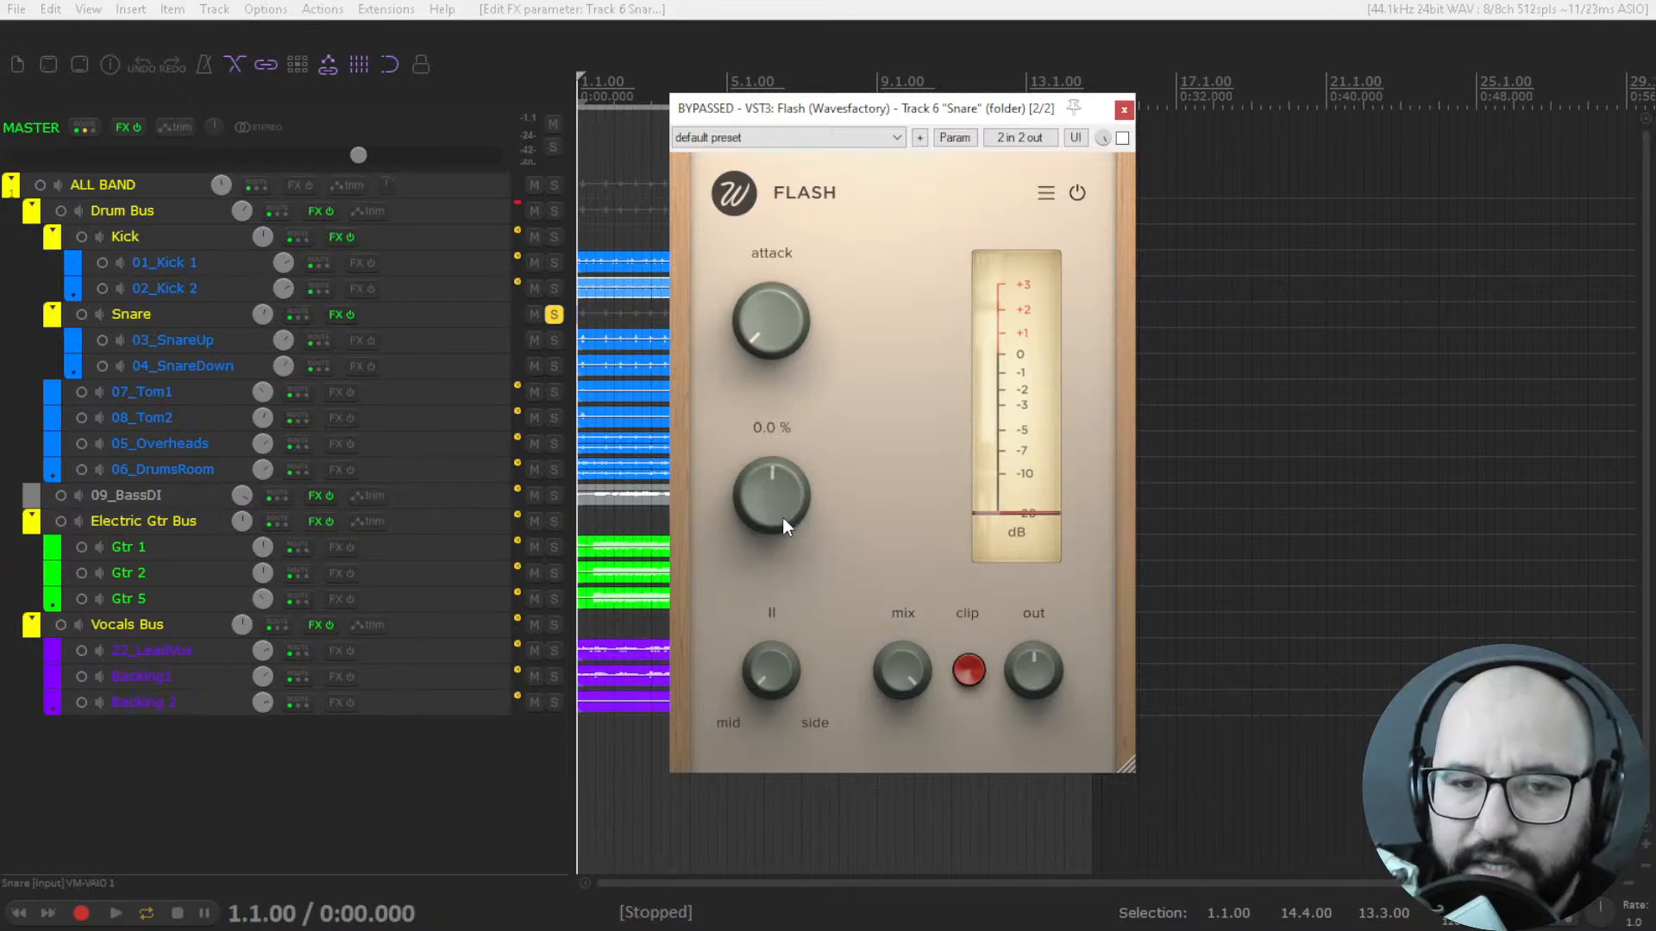
Demonstrate Flash's sustain and mix knobs, leaving sustain just below centre and mix at maximum.
{"action": "mouse_move", "coordinate": [772, 510]}
{"action": "left_mouse_down"}
{"action": "mouse_move", "coordinate": [776, 488]}
{"action": "mouse_move", "coordinate": [778, 550]}
{"action": "mouse_move", "coordinate": [780, 479]}
{"action": "mouse_move", "coordinate": [778, 505]}
{"action": "left_mouse_up"}
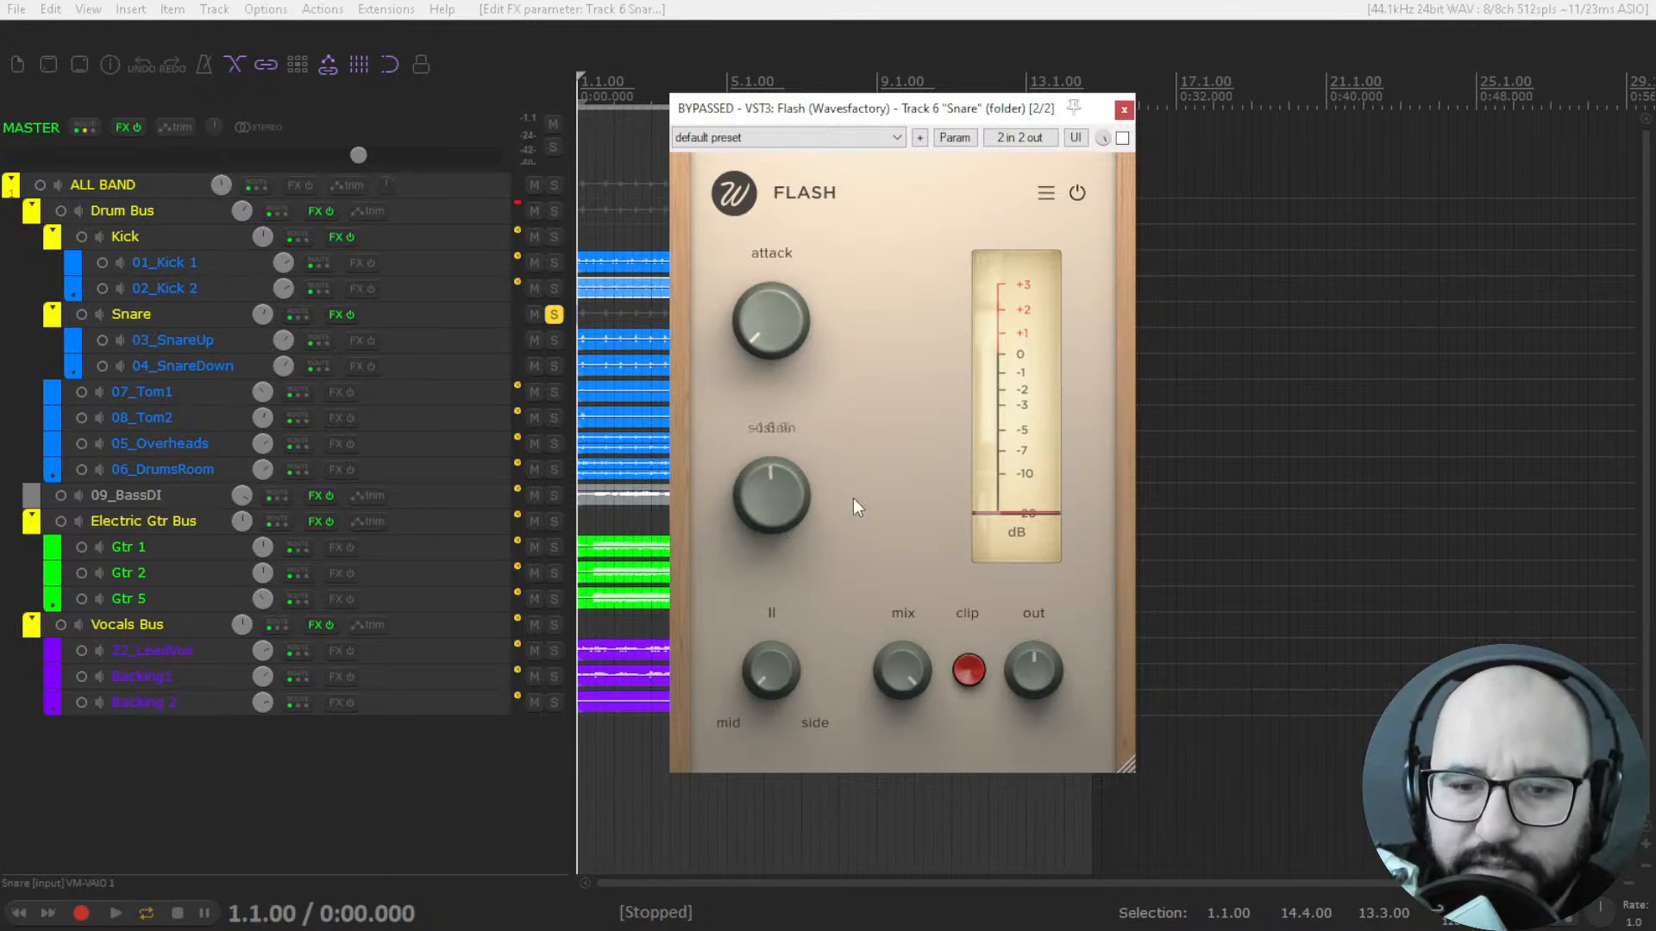
{"action": "left_click_drag", "start_coordinate": [902, 667], "coordinate": [902, 736]}
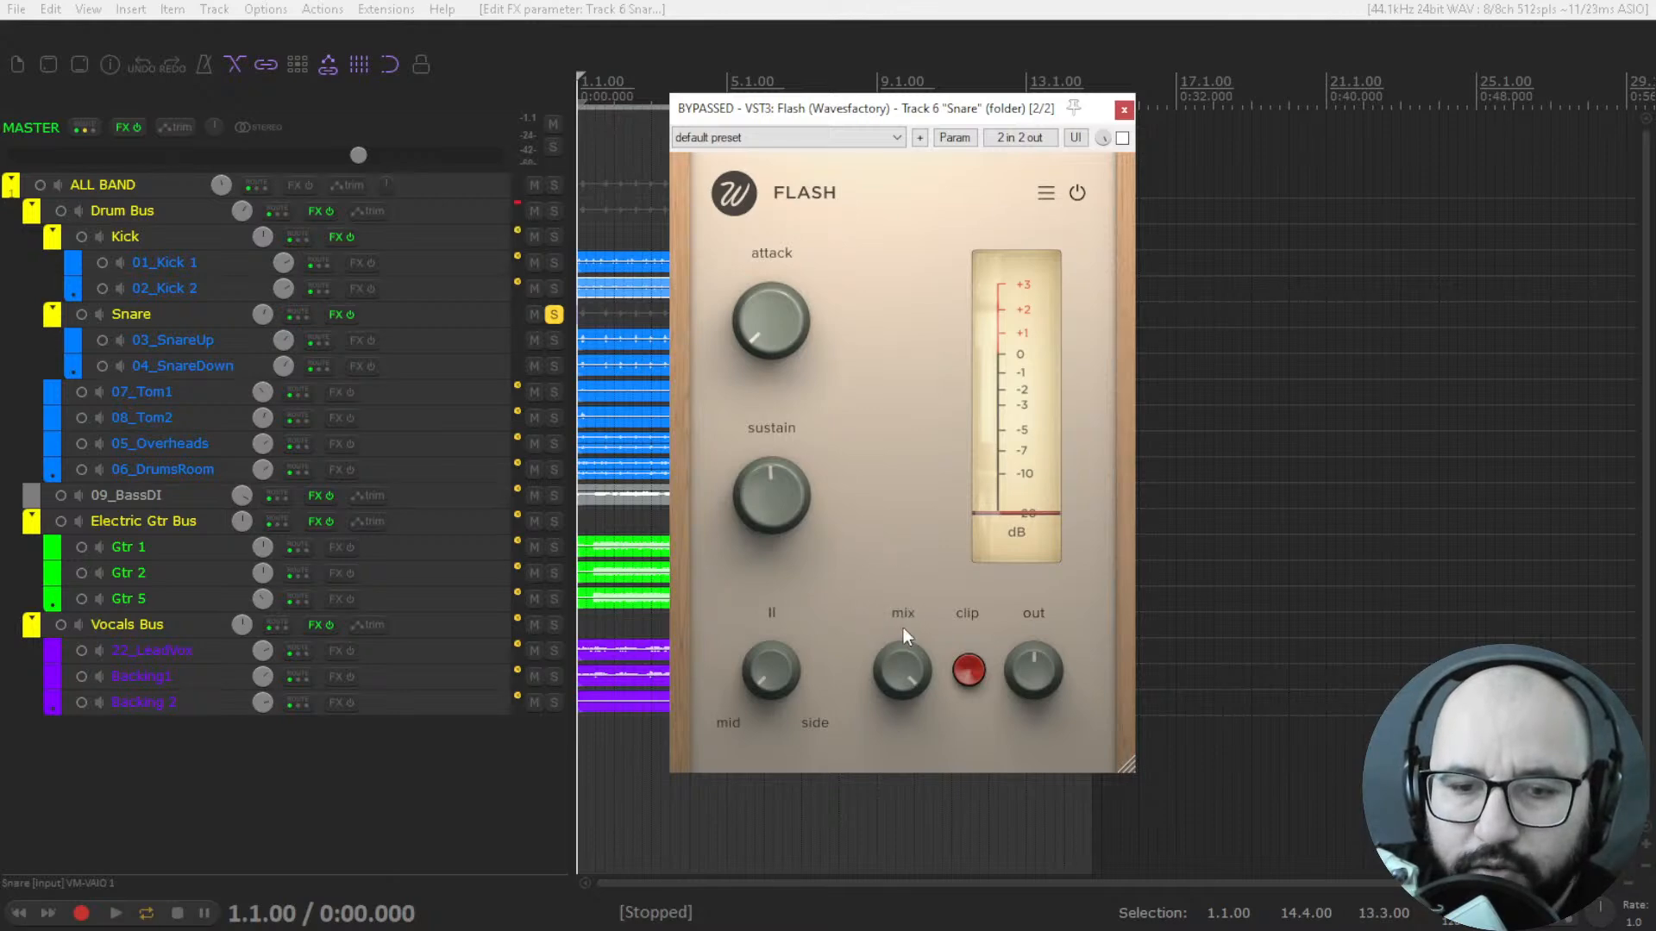
{"action": "mouse_move", "coordinate": [1054, 667]}
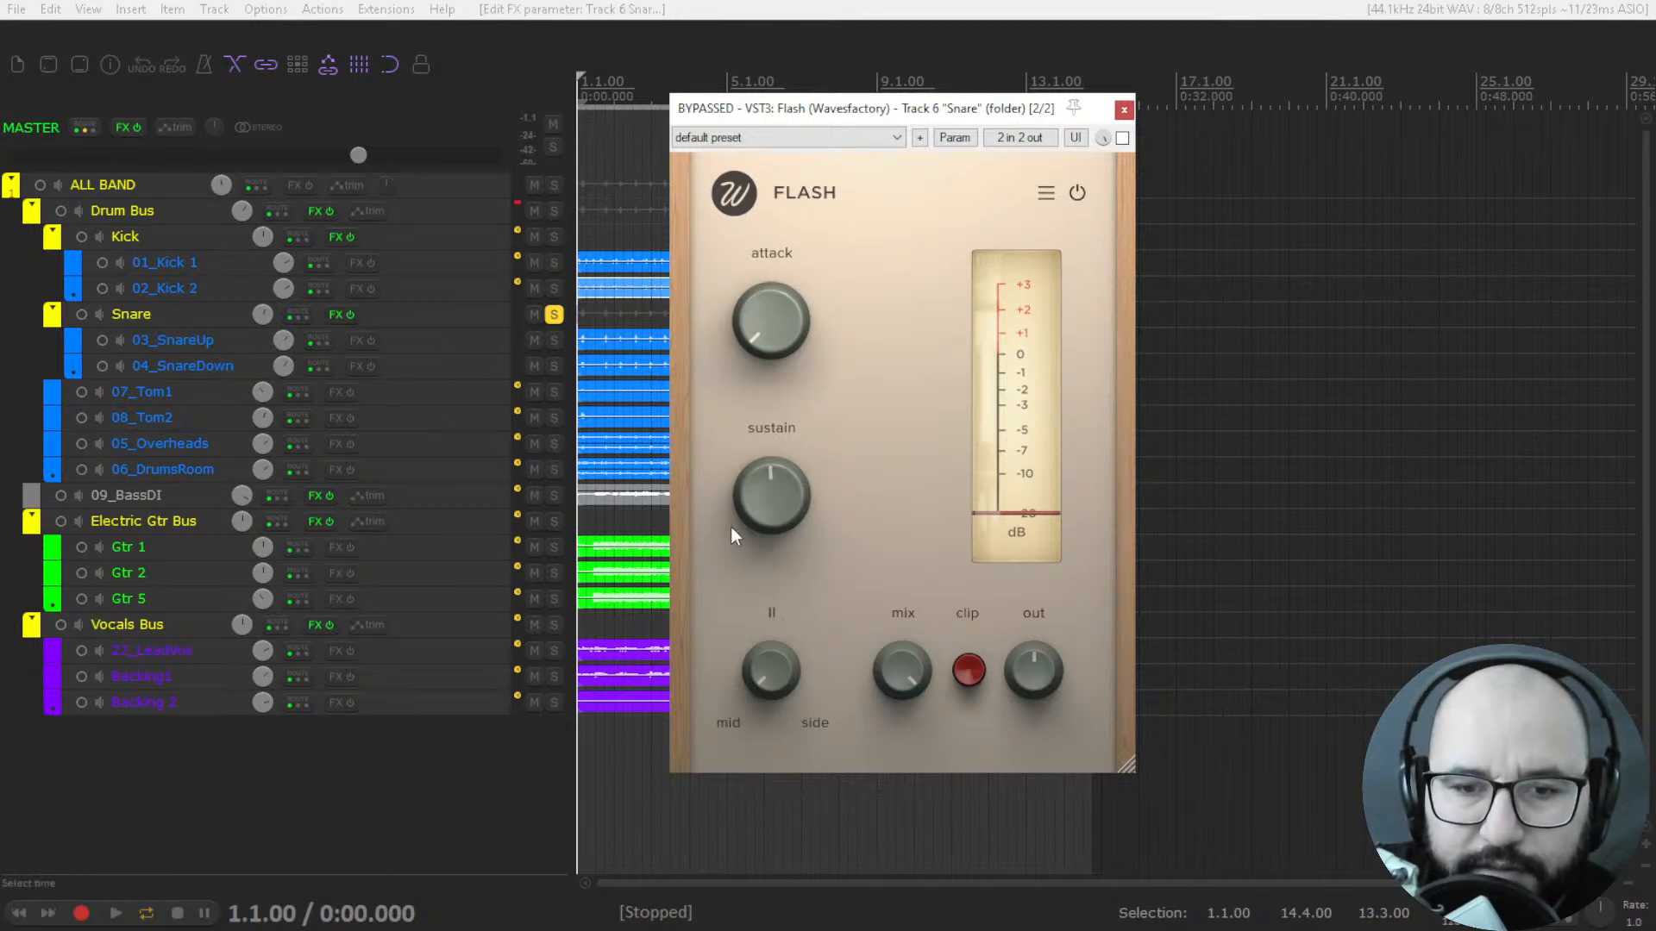
{"action": "mouse_move", "coordinate": [781, 481]}
{"action": "mouse_move", "coordinate": [778, 303]}
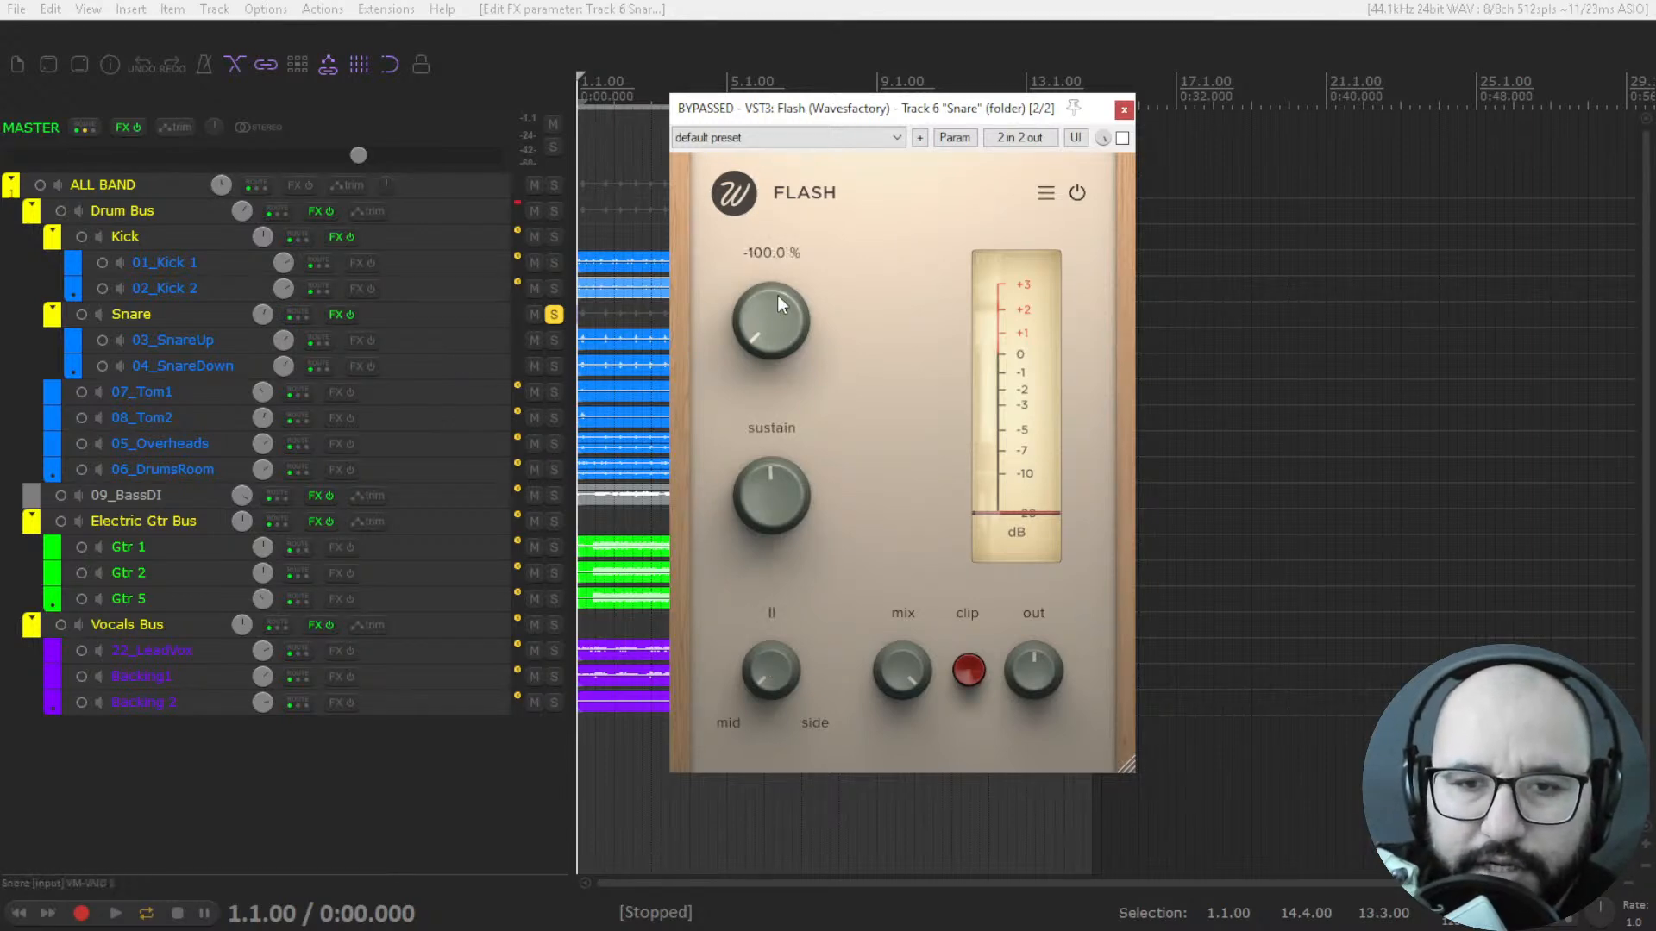
Turn Flash's mid/side knob up to about the middle, and bring it back towards mid at about 36 %.
{"action": "mouse_move", "coordinate": [772, 685]}
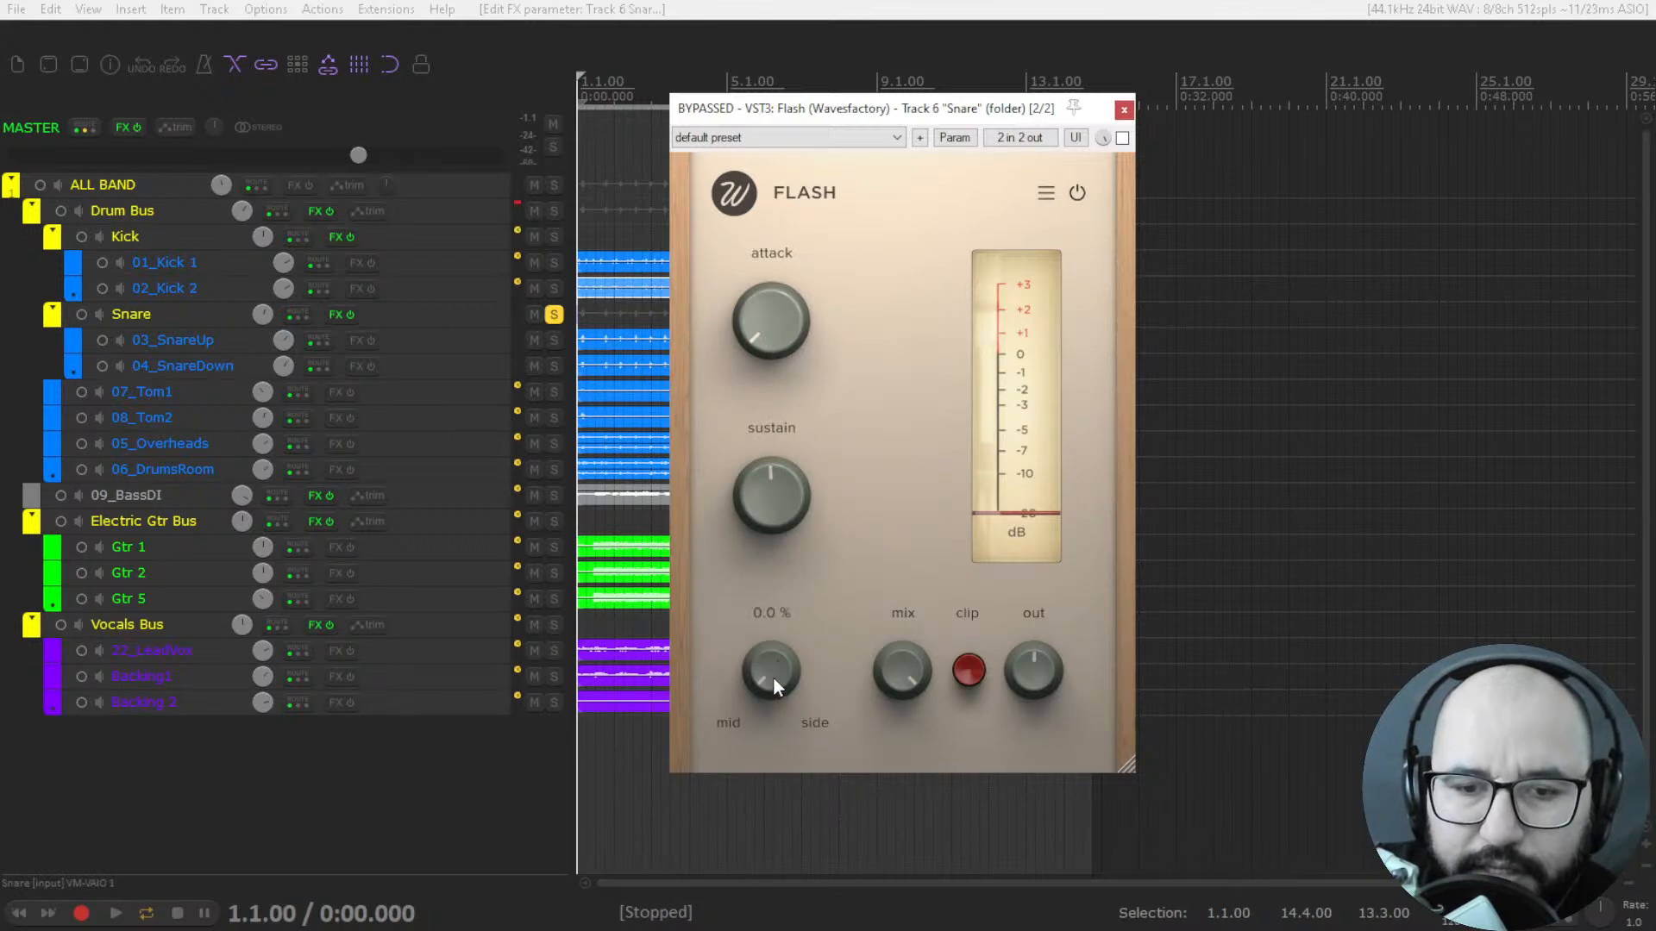
{"action": "left_click_drag", "start_coordinate": [773, 675], "coordinate": [779, 566]}
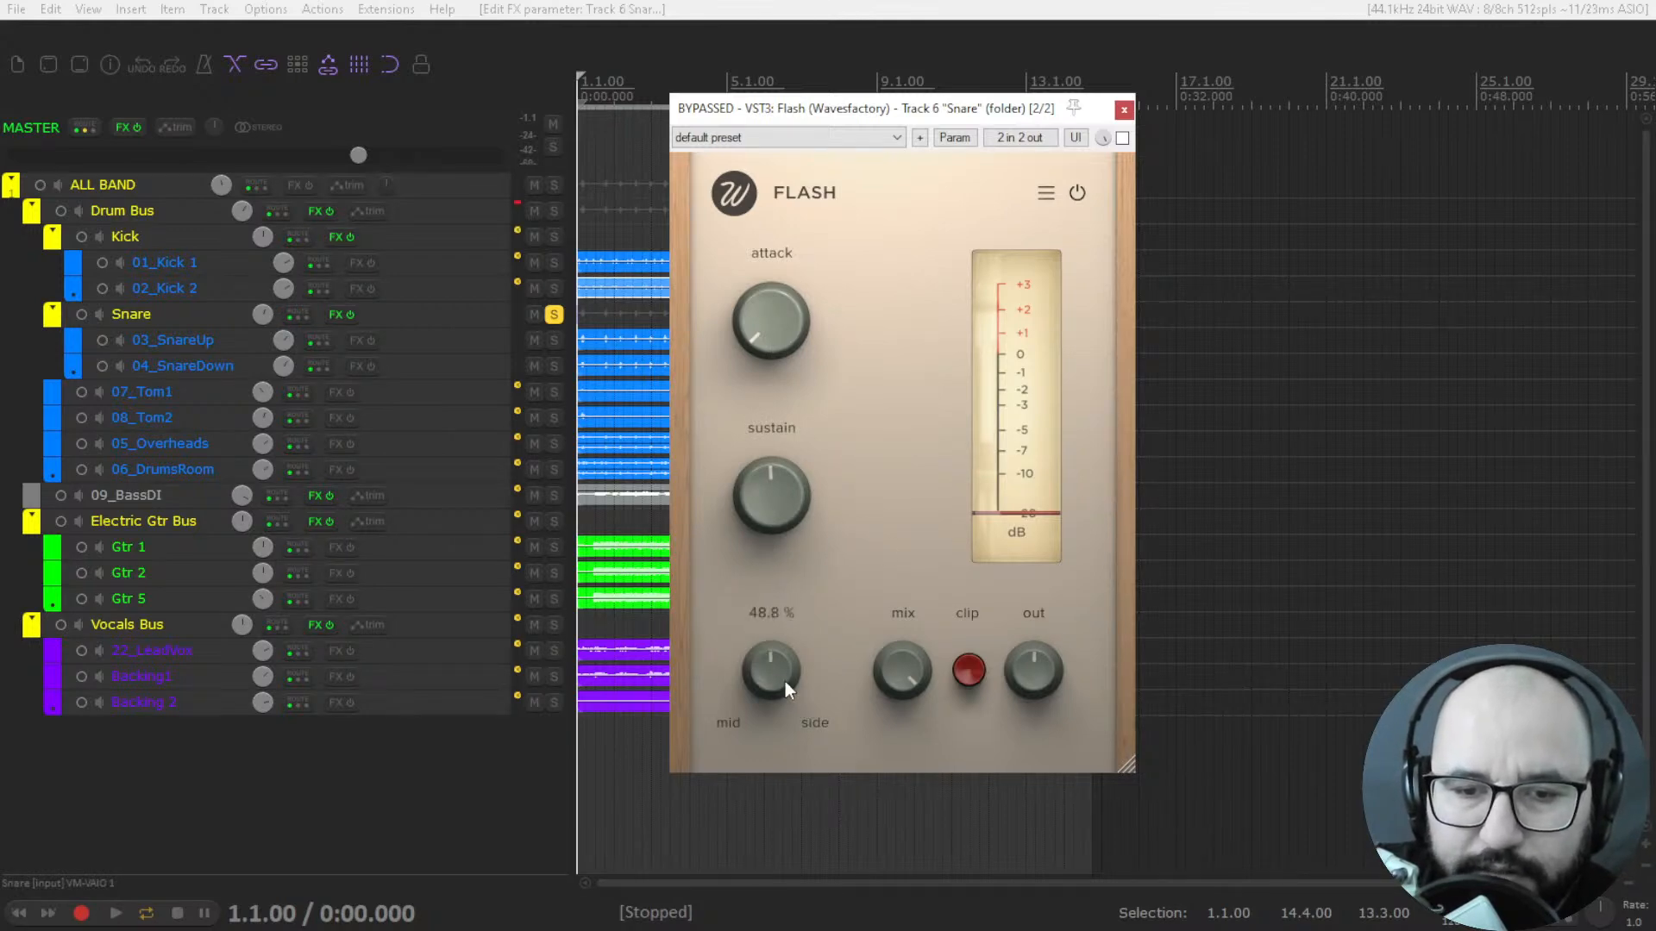
{"action": "left_click_drag", "start_coordinate": [785, 676], "coordinate": [777, 680]}
{"action": "left_click_drag", "start_coordinate": [769, 676], "coordinate": [773, 738]}
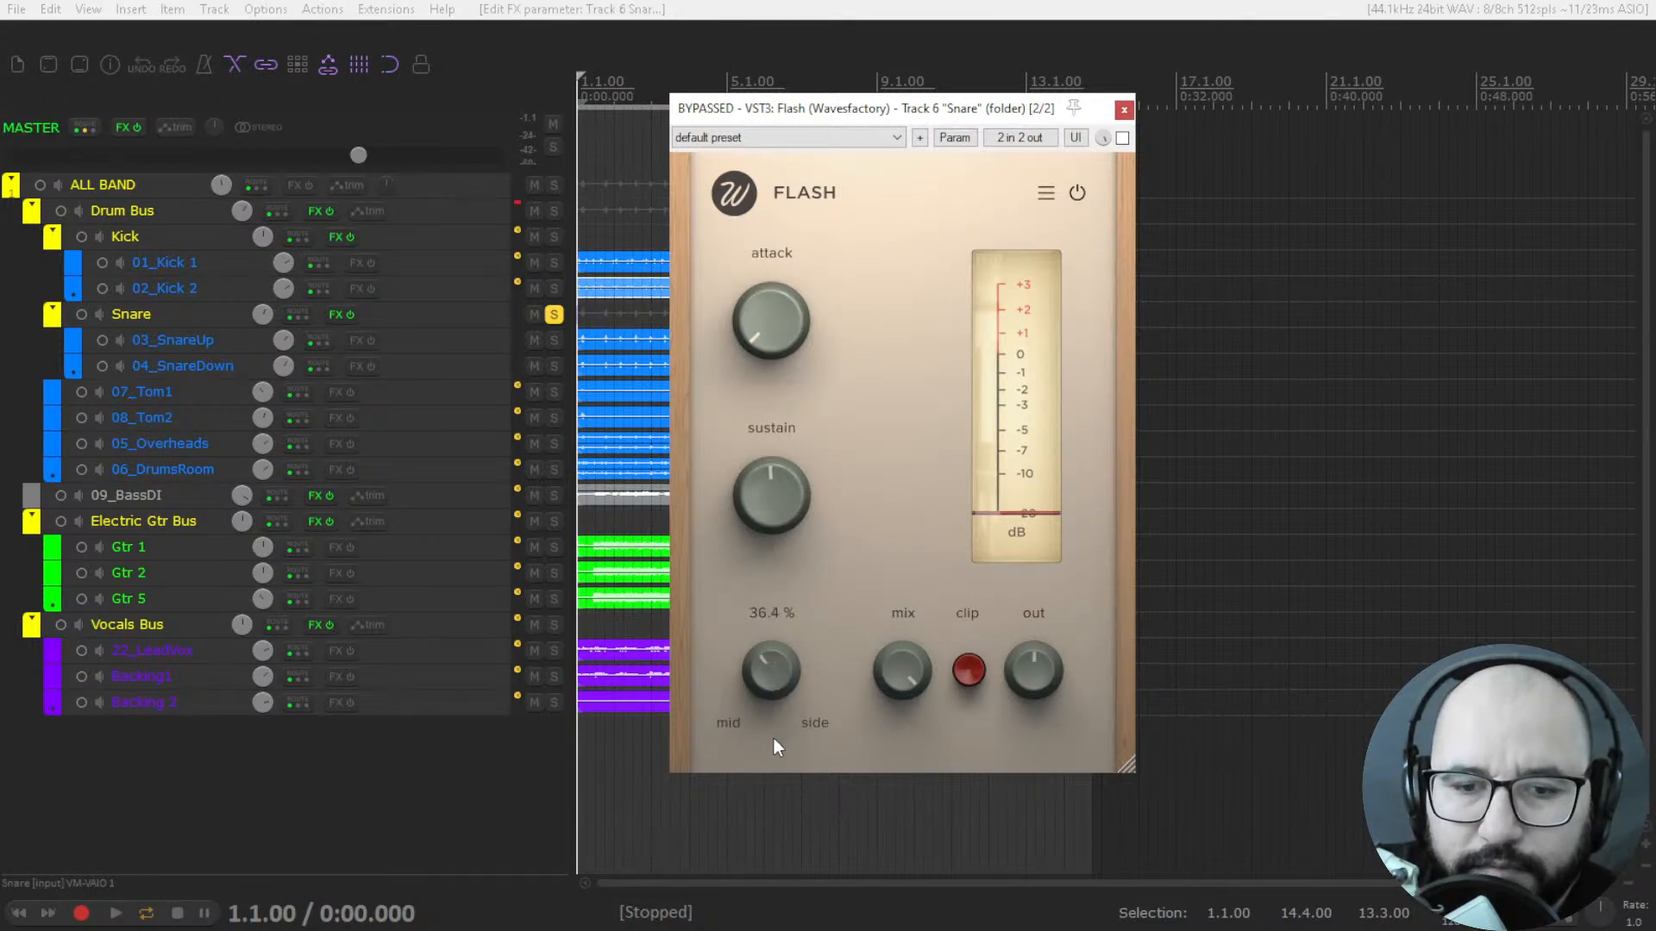
Reset Flash's mid/side knob to centre and its attack and sustain to 0 %.
{"action": "double_click", "coordinate": [773, 670]}
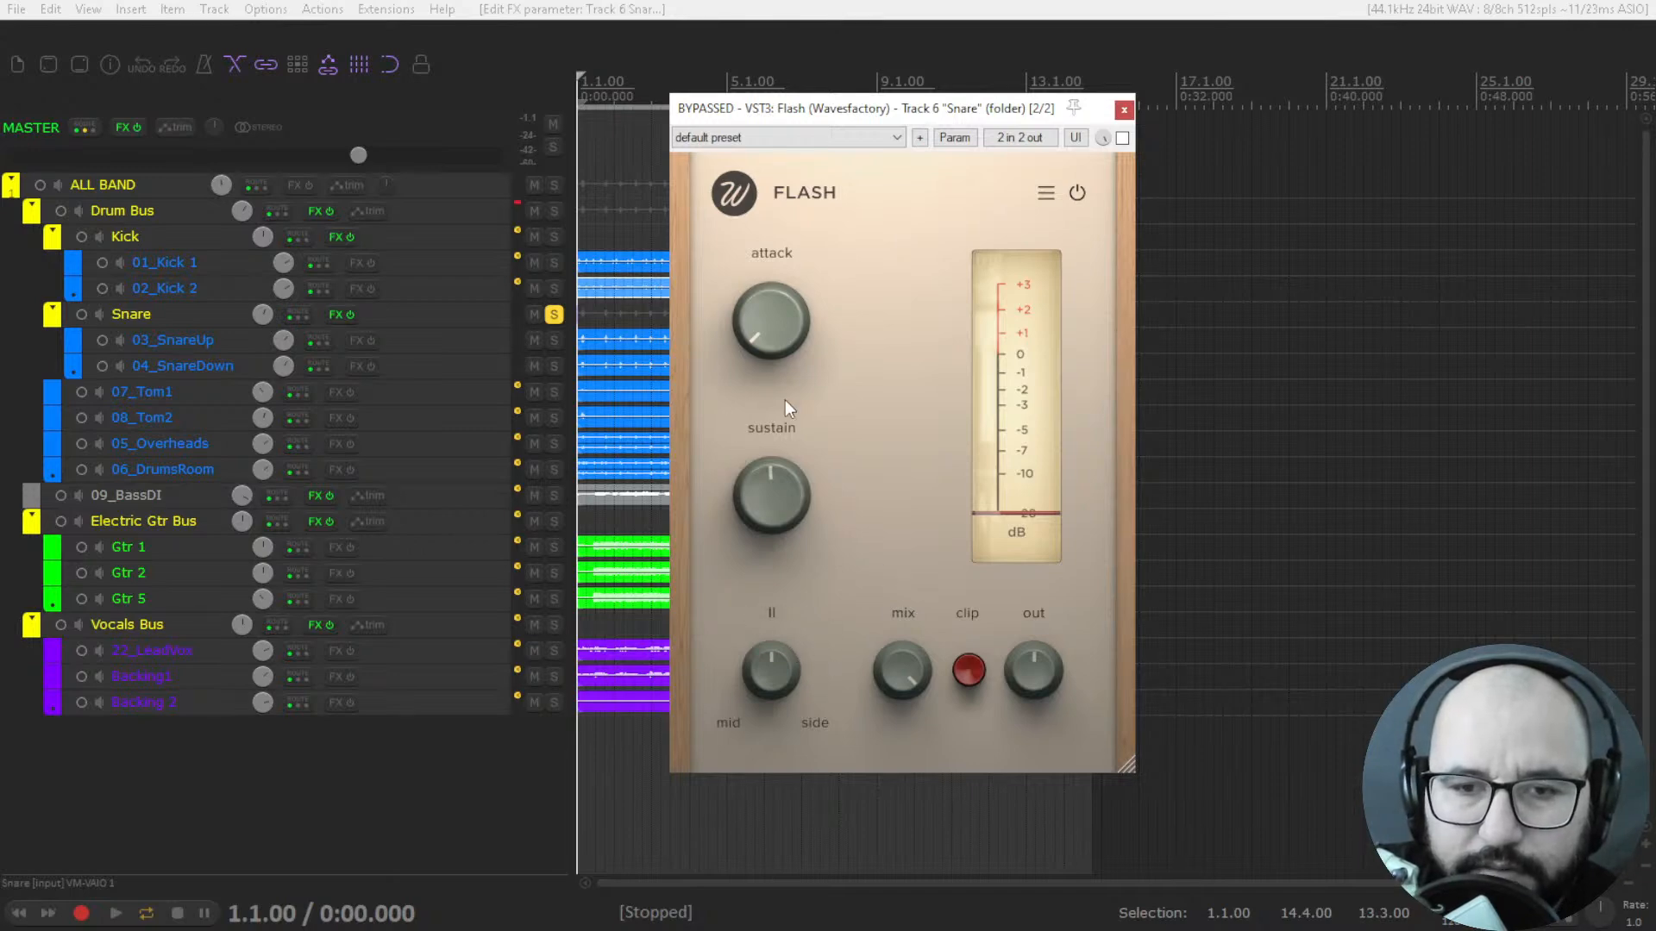
{"action": "double_click", "coordinate": [773, 367]}
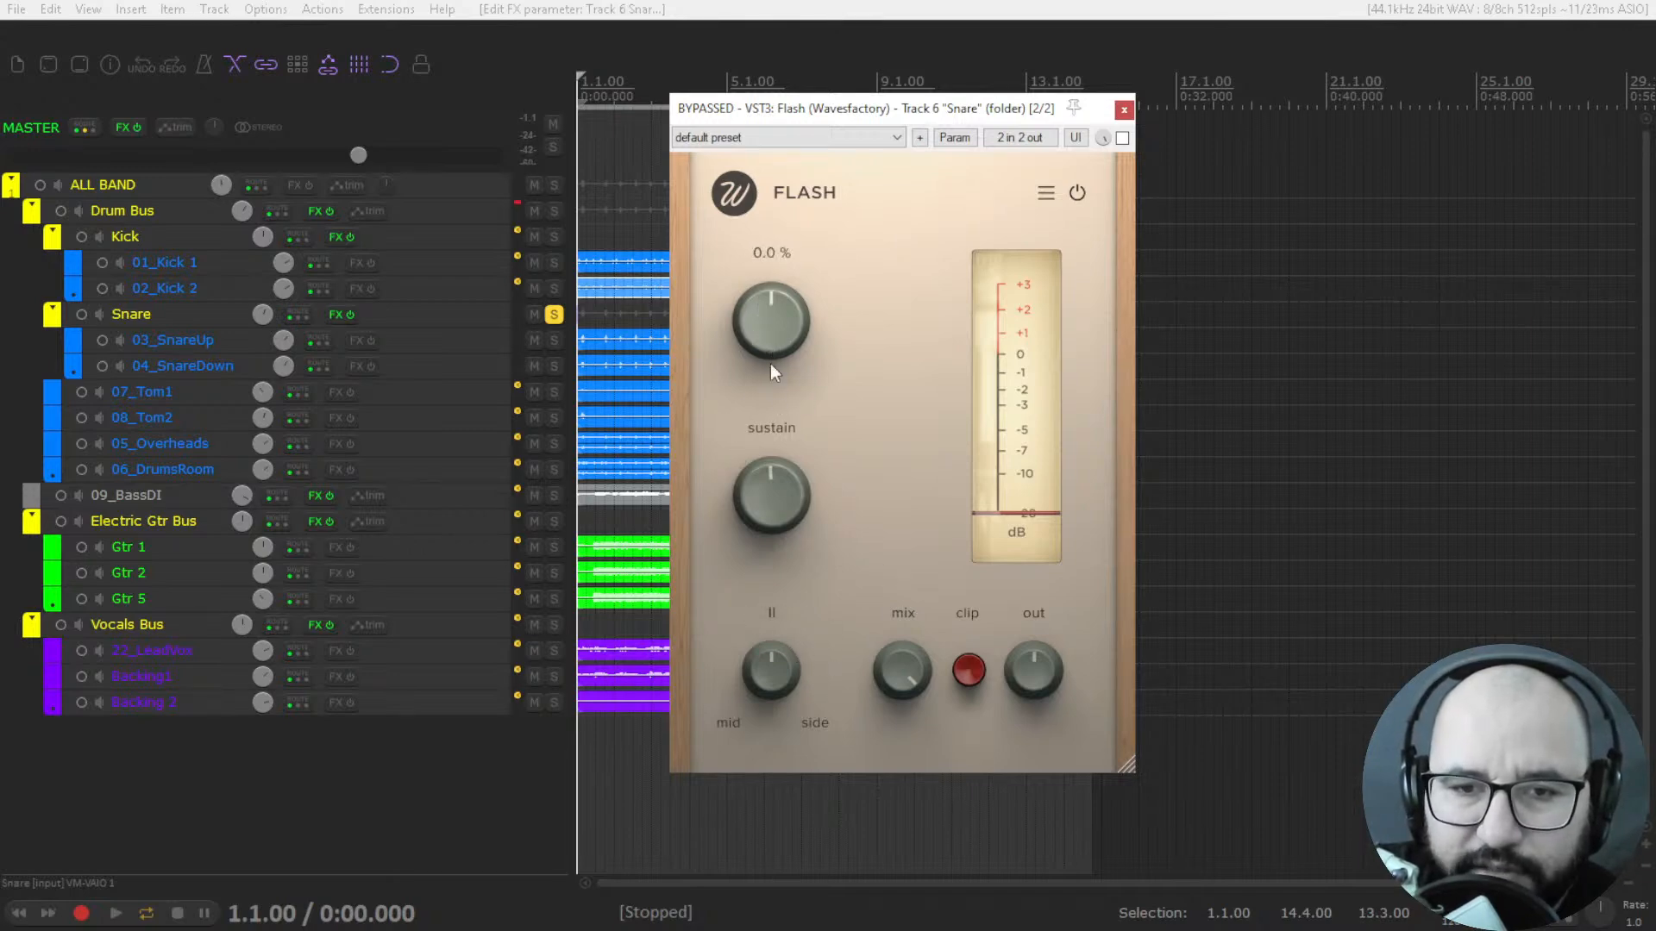
{"action": "mouse_move", "coordinate": [778, 505]}
Play the soloed snare, enable Flash and raise its attack to 82.4 %, and stop playback.
{"action": "key", "text": "space"}
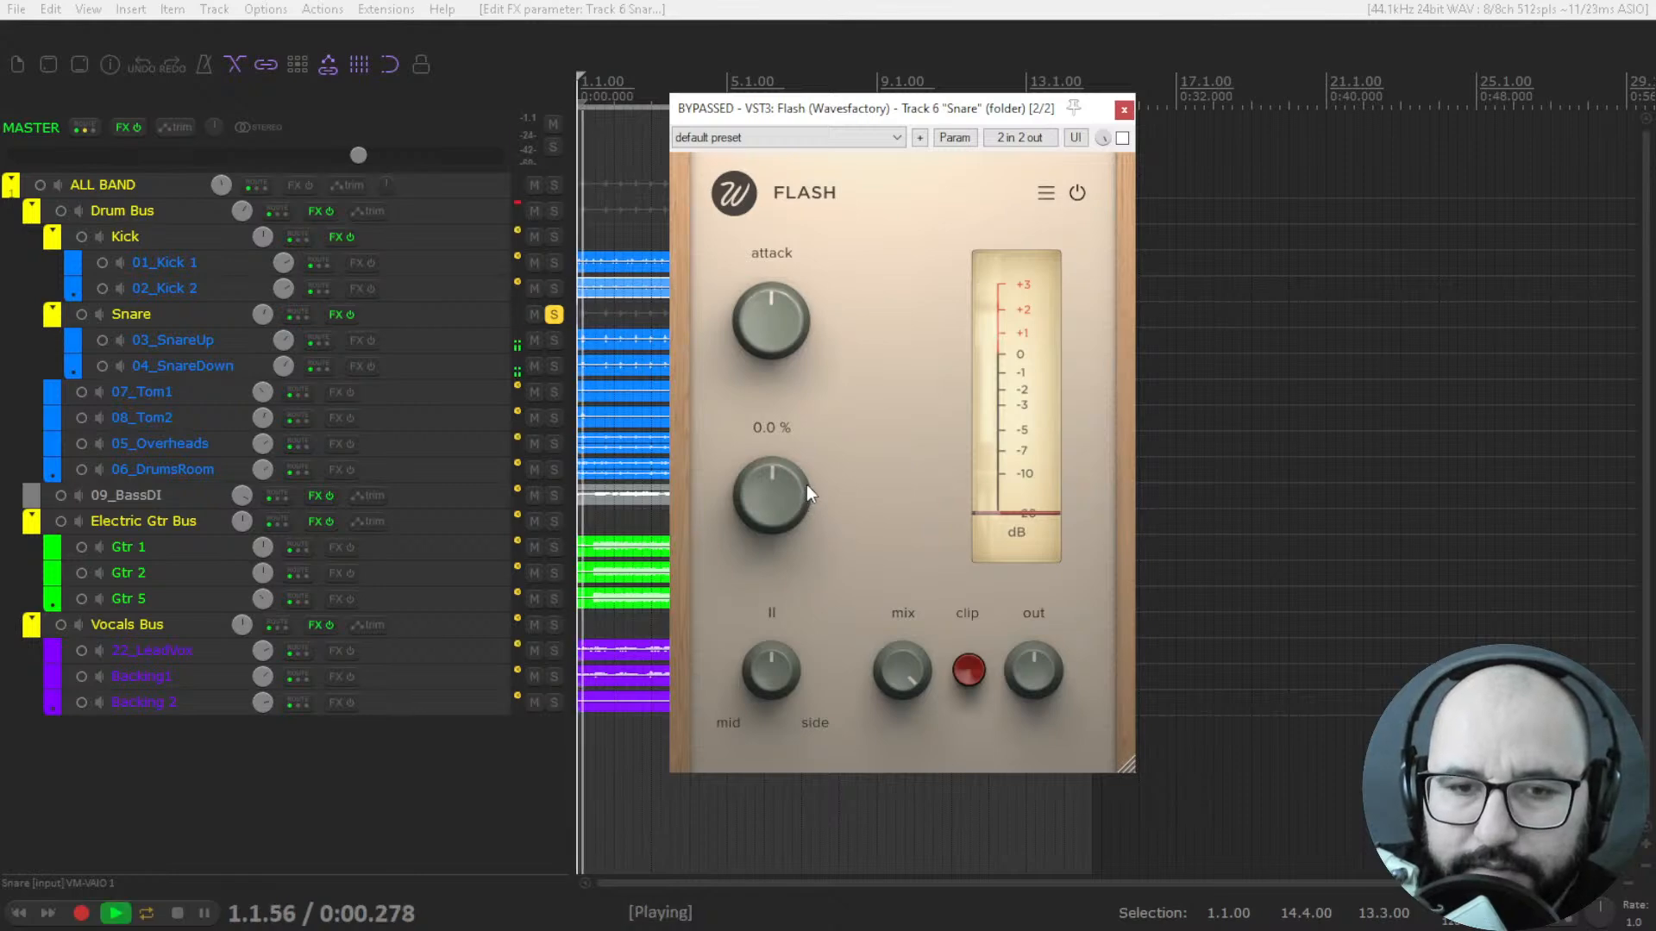
{"action": "left_click", "coordinate": [1122, 139]}
{"action": "left_click_drag", "start_coordinate": [777, 357], "coordinate": [763, 233]}
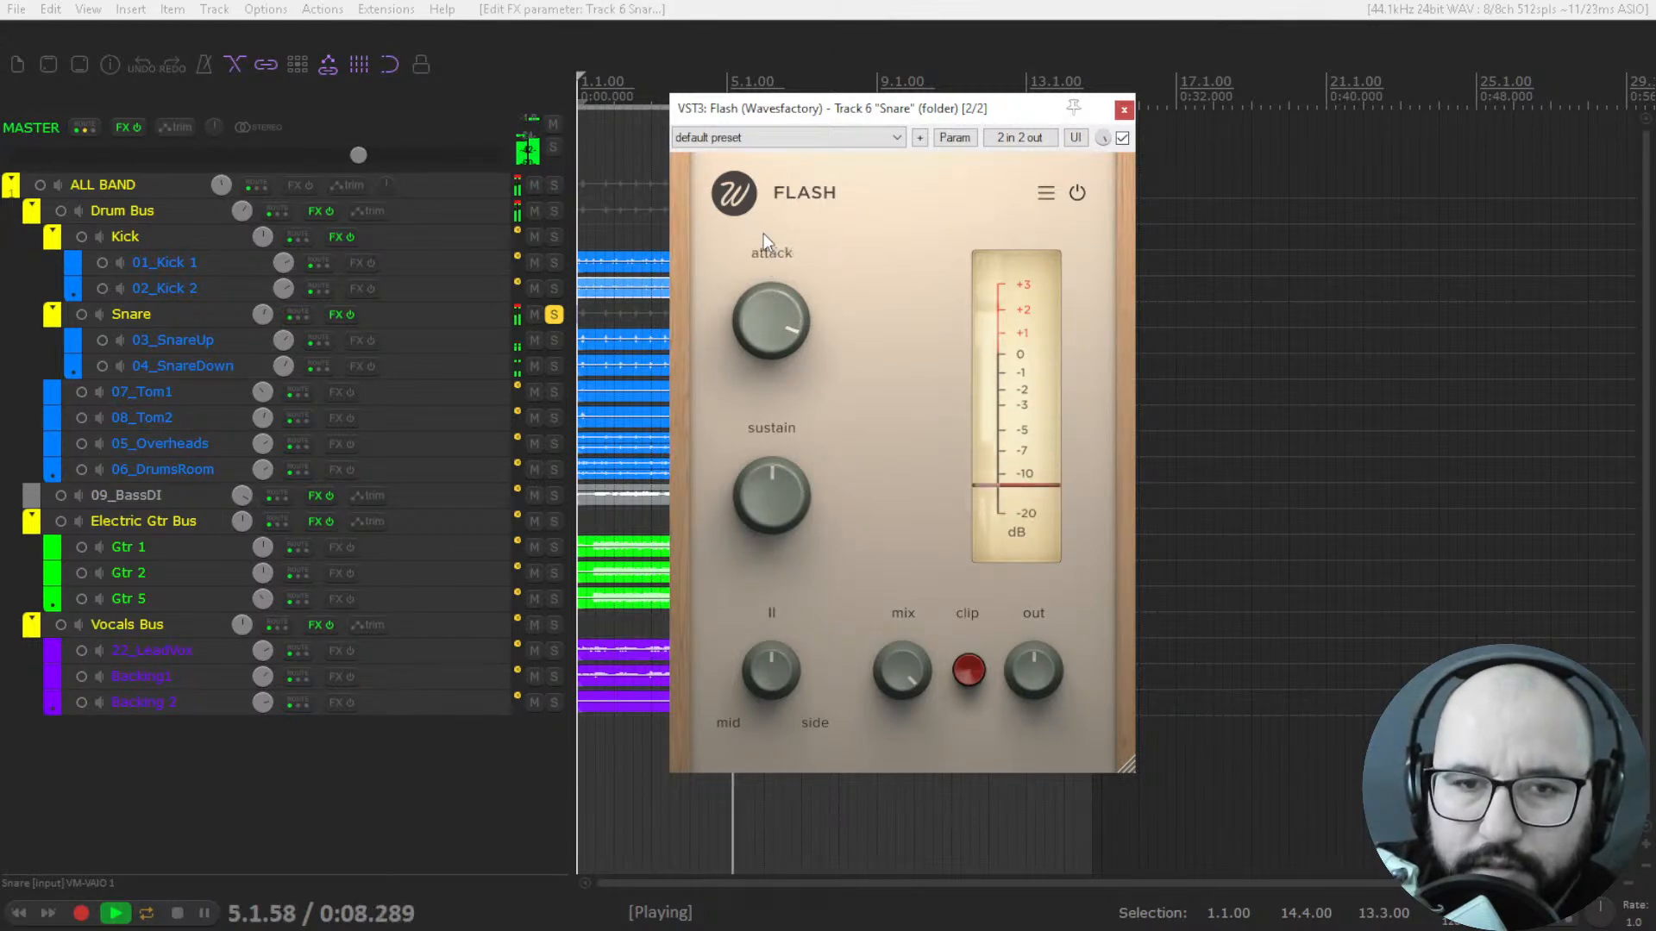
{"action": "key", "text": "space"}
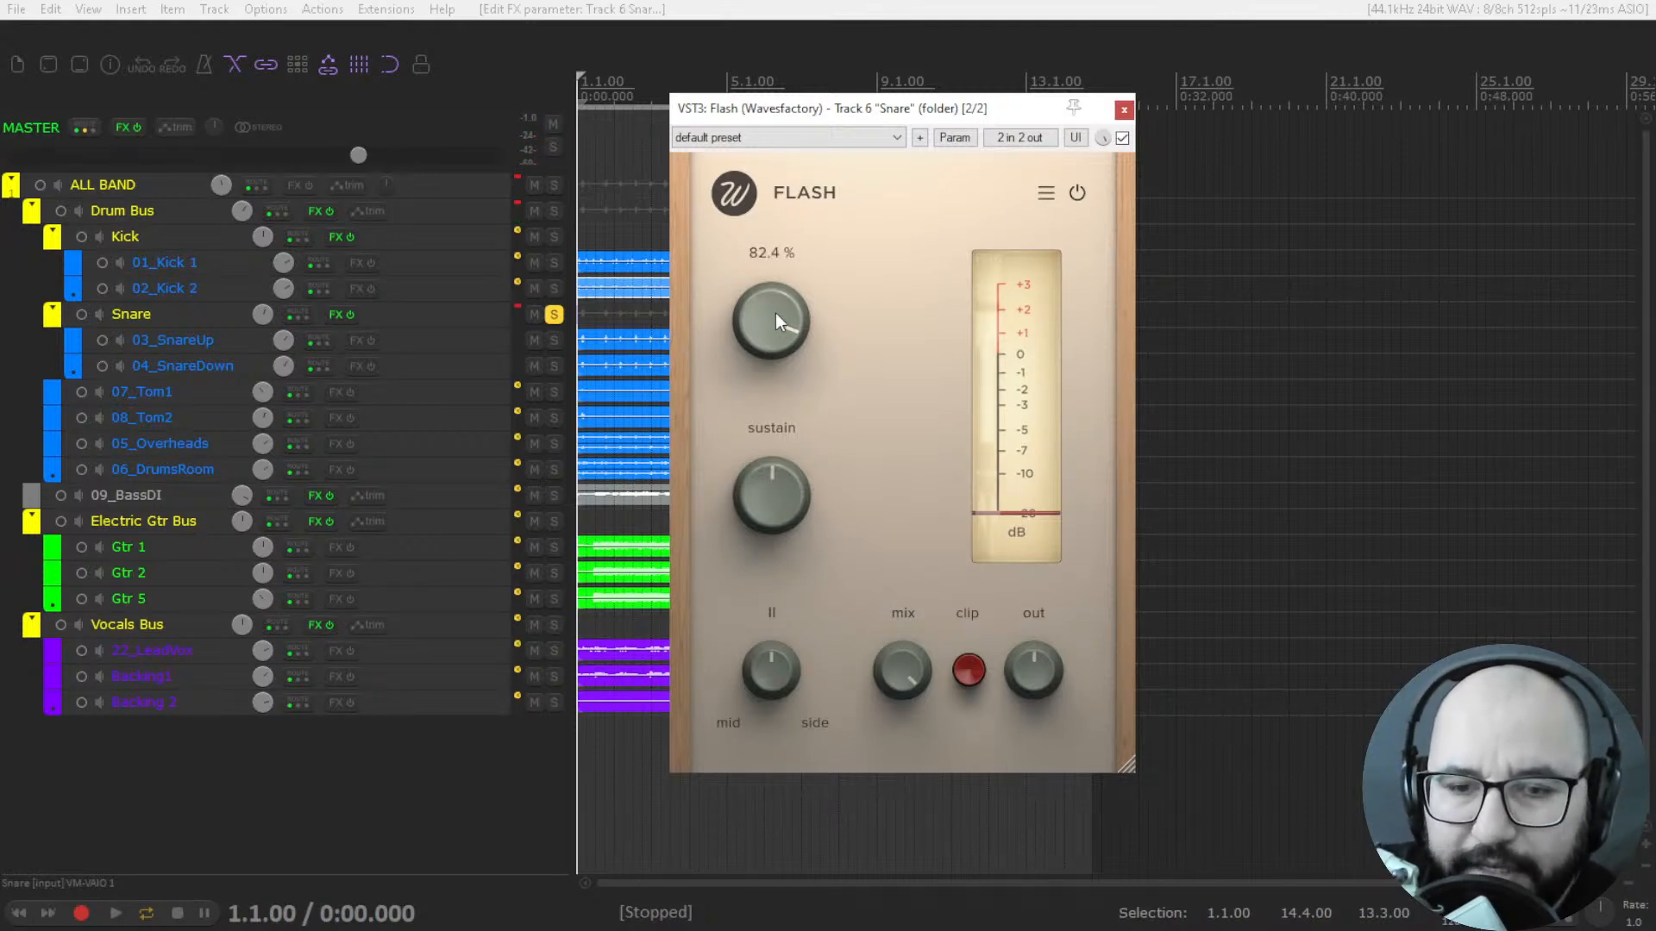
Replay the snare through Flash from the start and turn the attack up to its maximum.
{"action": "key", "text": "space"}
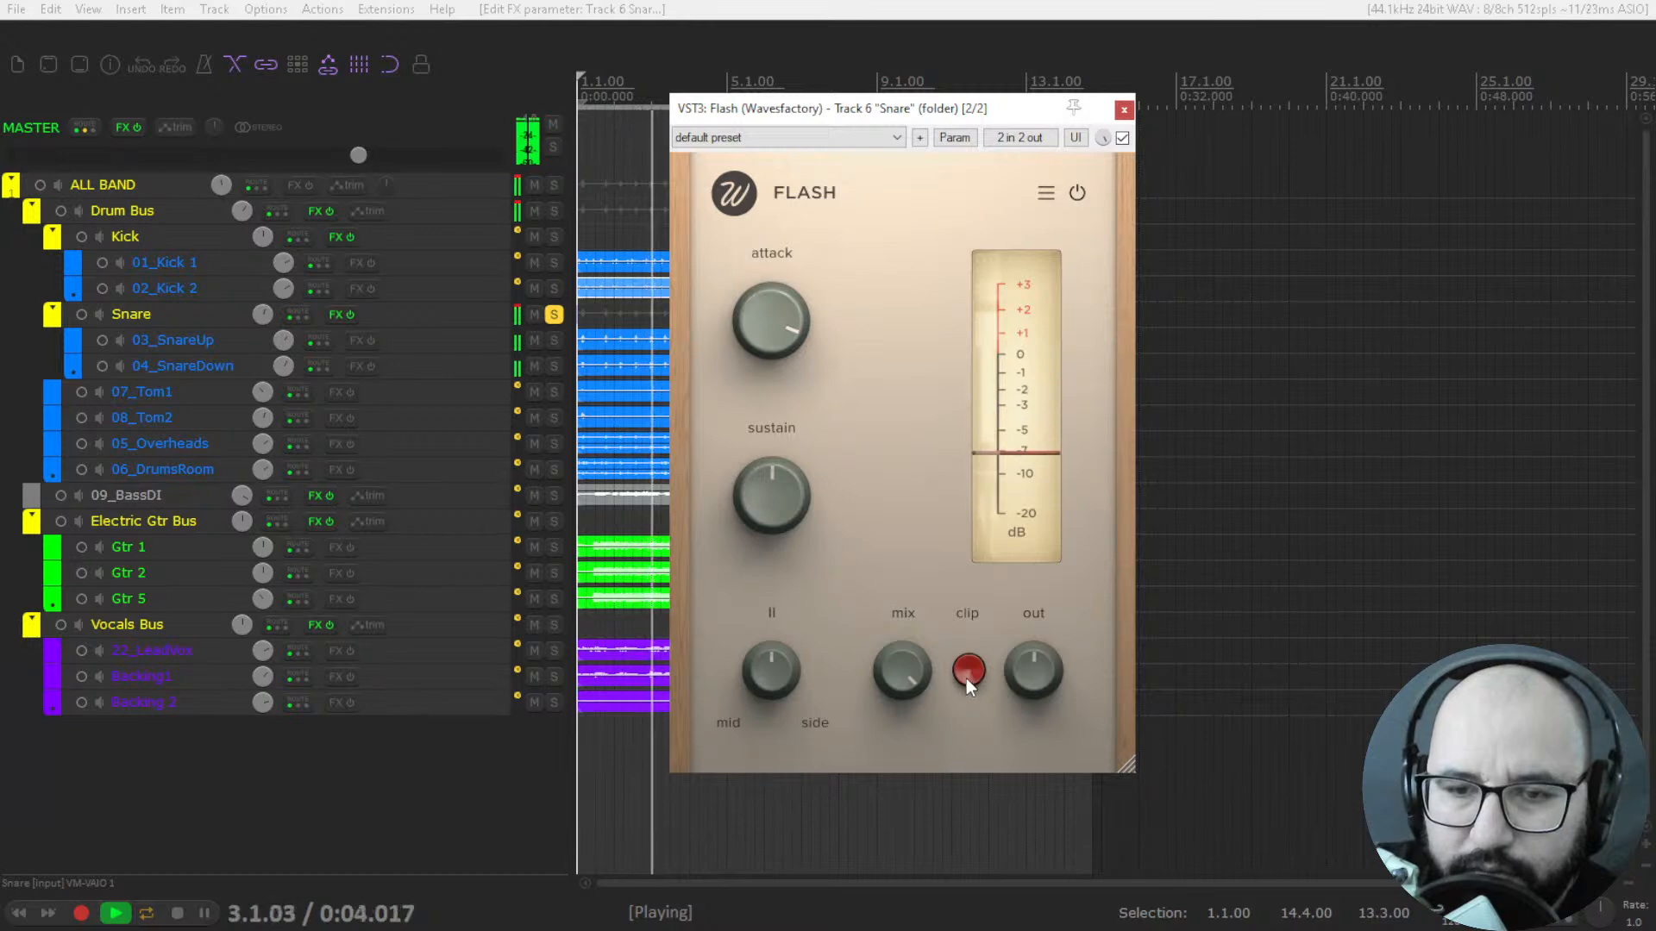
{"action": "key", "text": "space"}
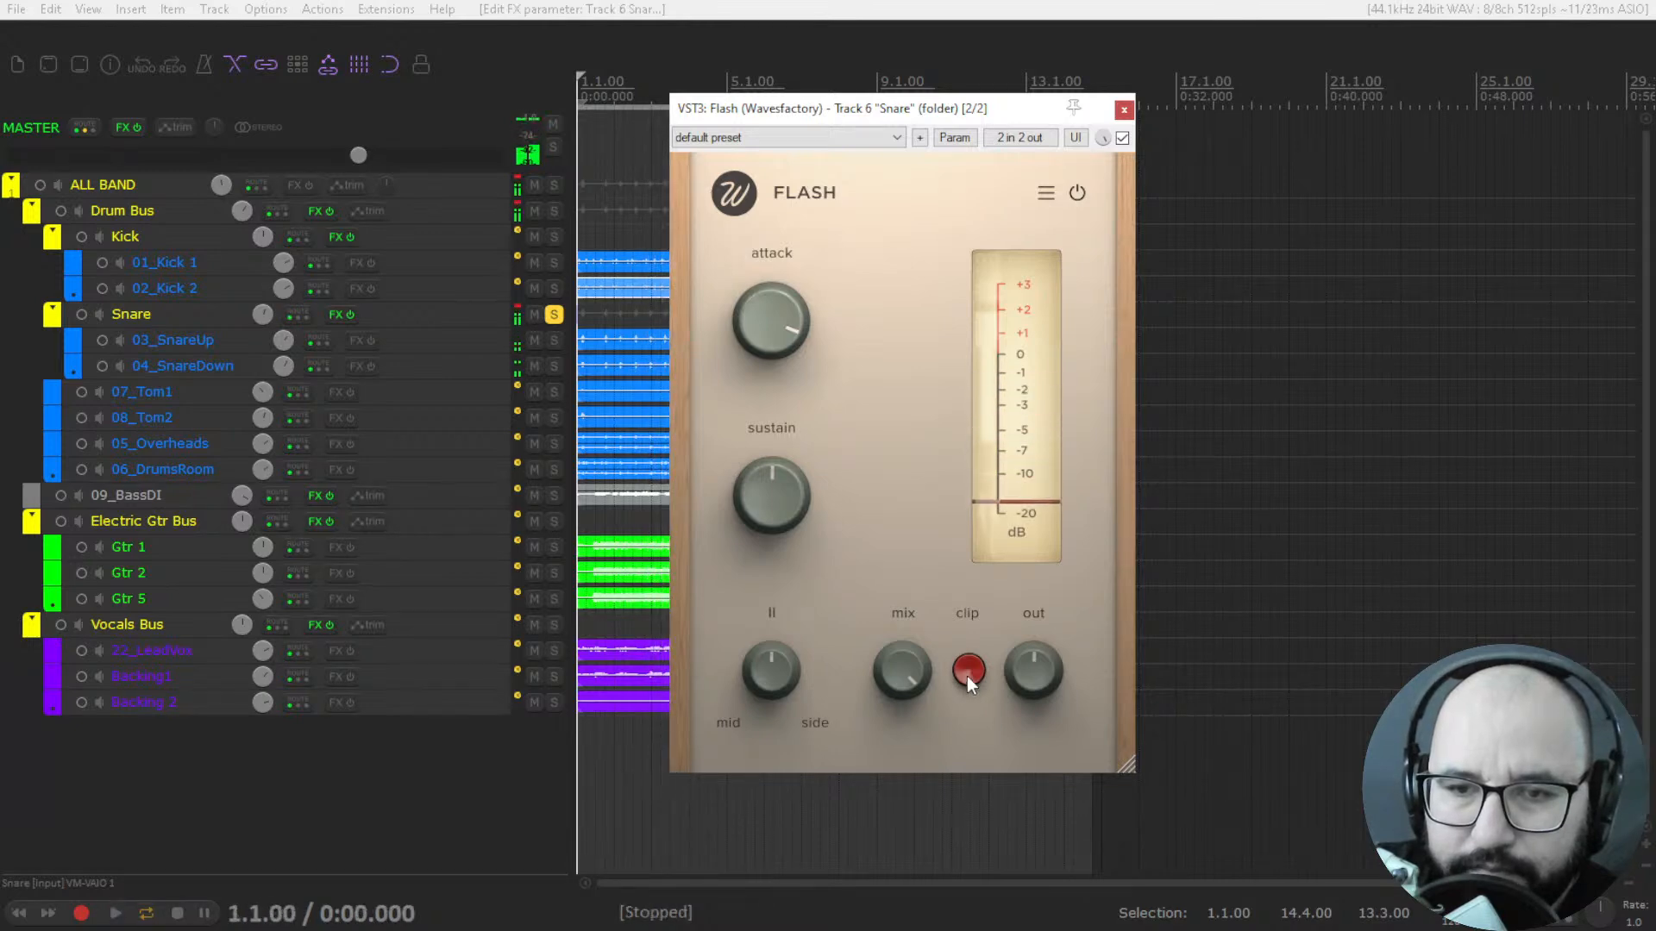
{"action": "key", "text": "space"}
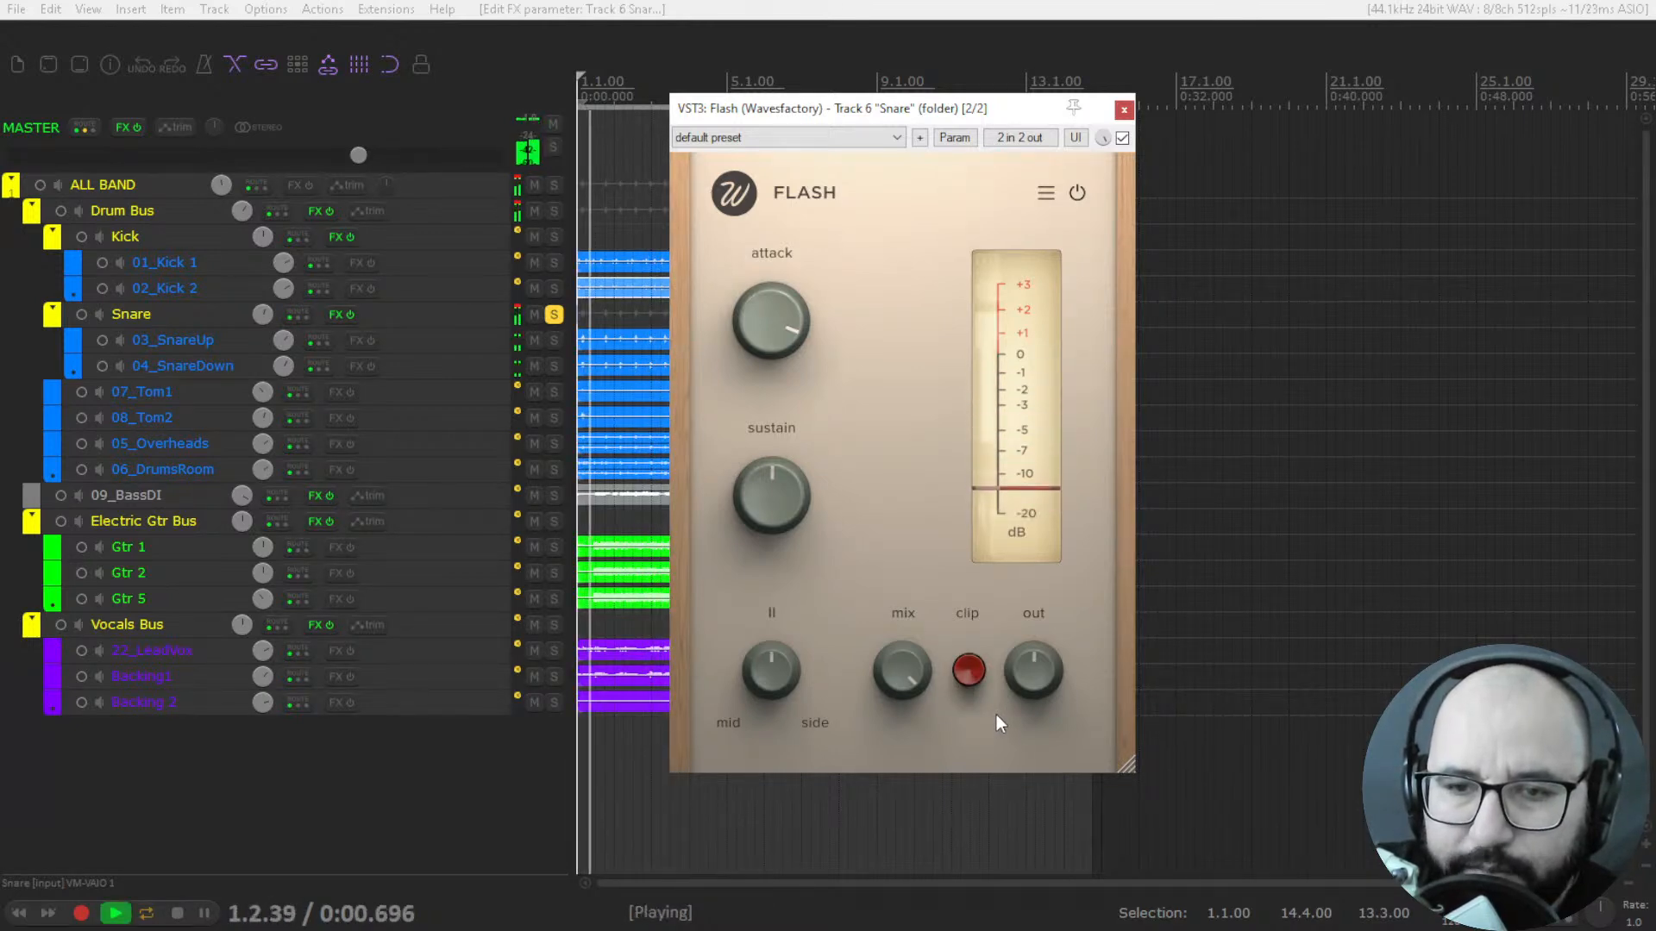
{"action": "left_click_drag", "start_coordinate": [782, 327], "coordinate": [785, 300]}
{"action": "key", "text": "space"}
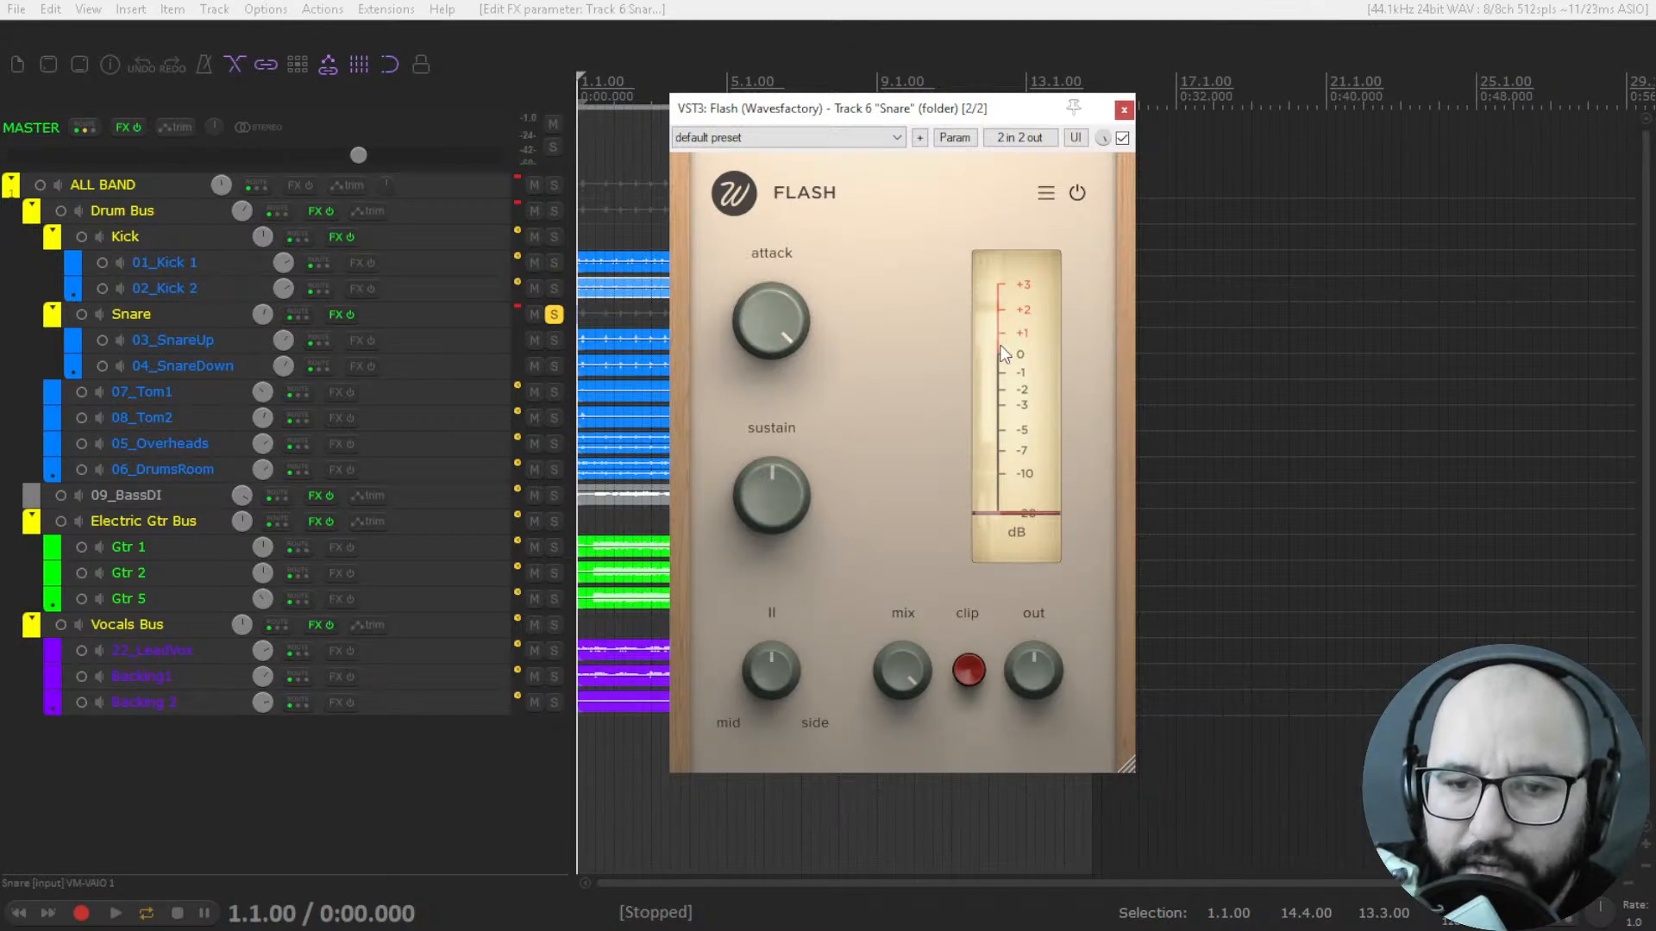
Audition the snare at maximum attack while checking Flash's level meter and clip light.
{"action": "key", "text": "space"}
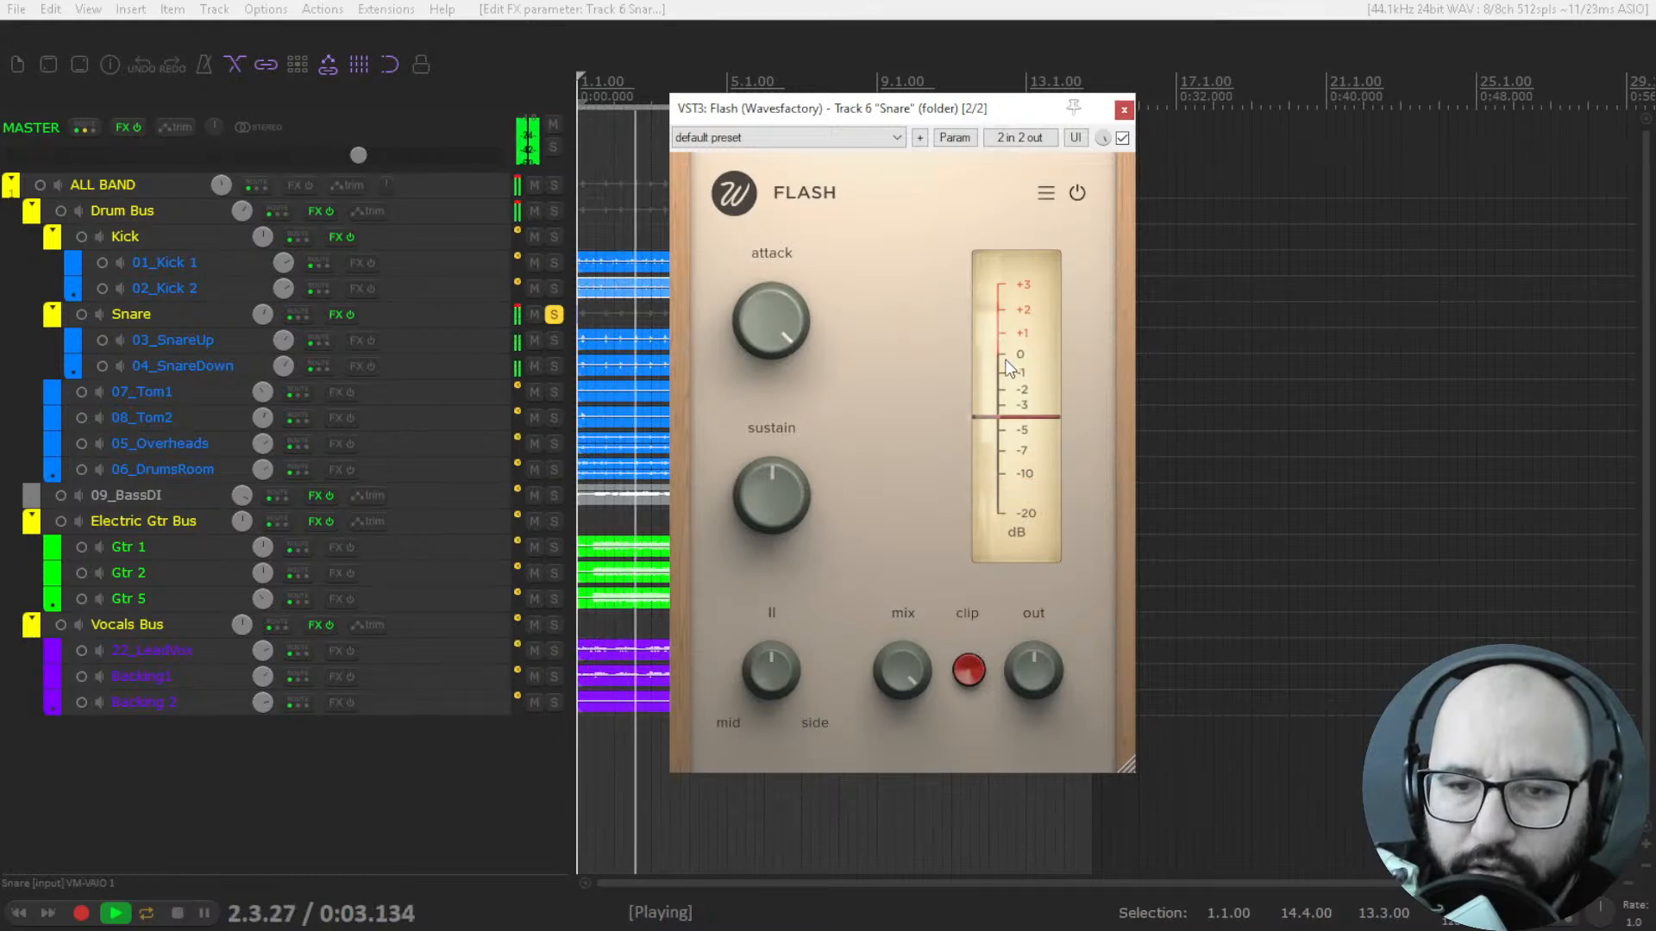
{"action": "key", "text": "space"}
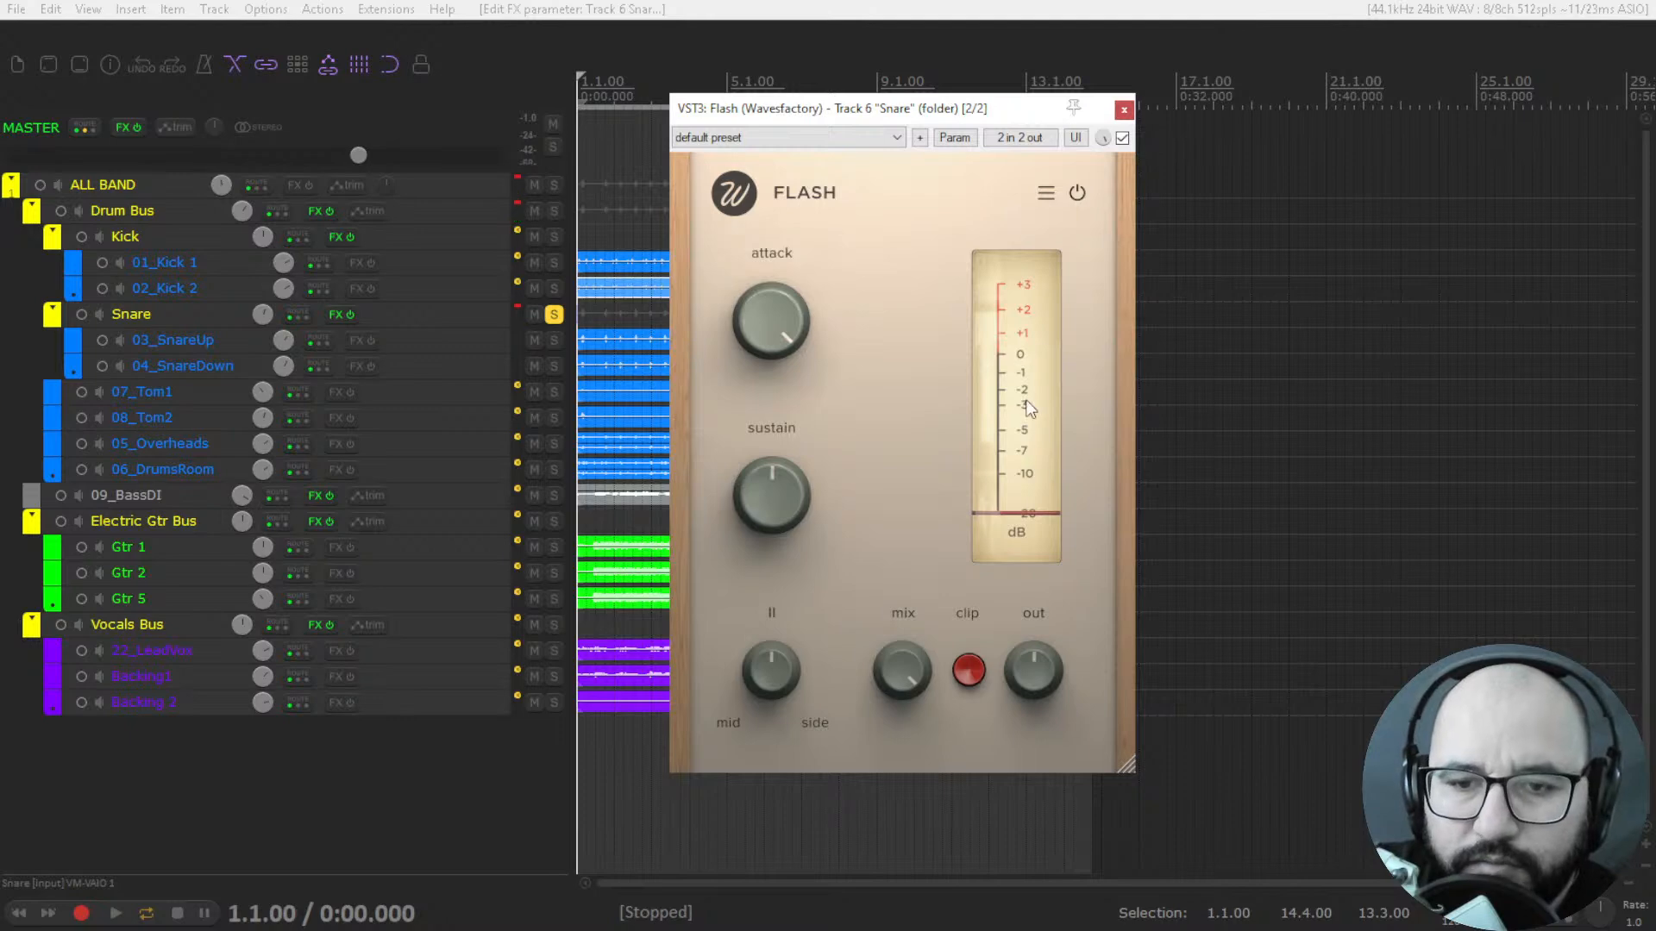
{"action": "key", "text": "space"}
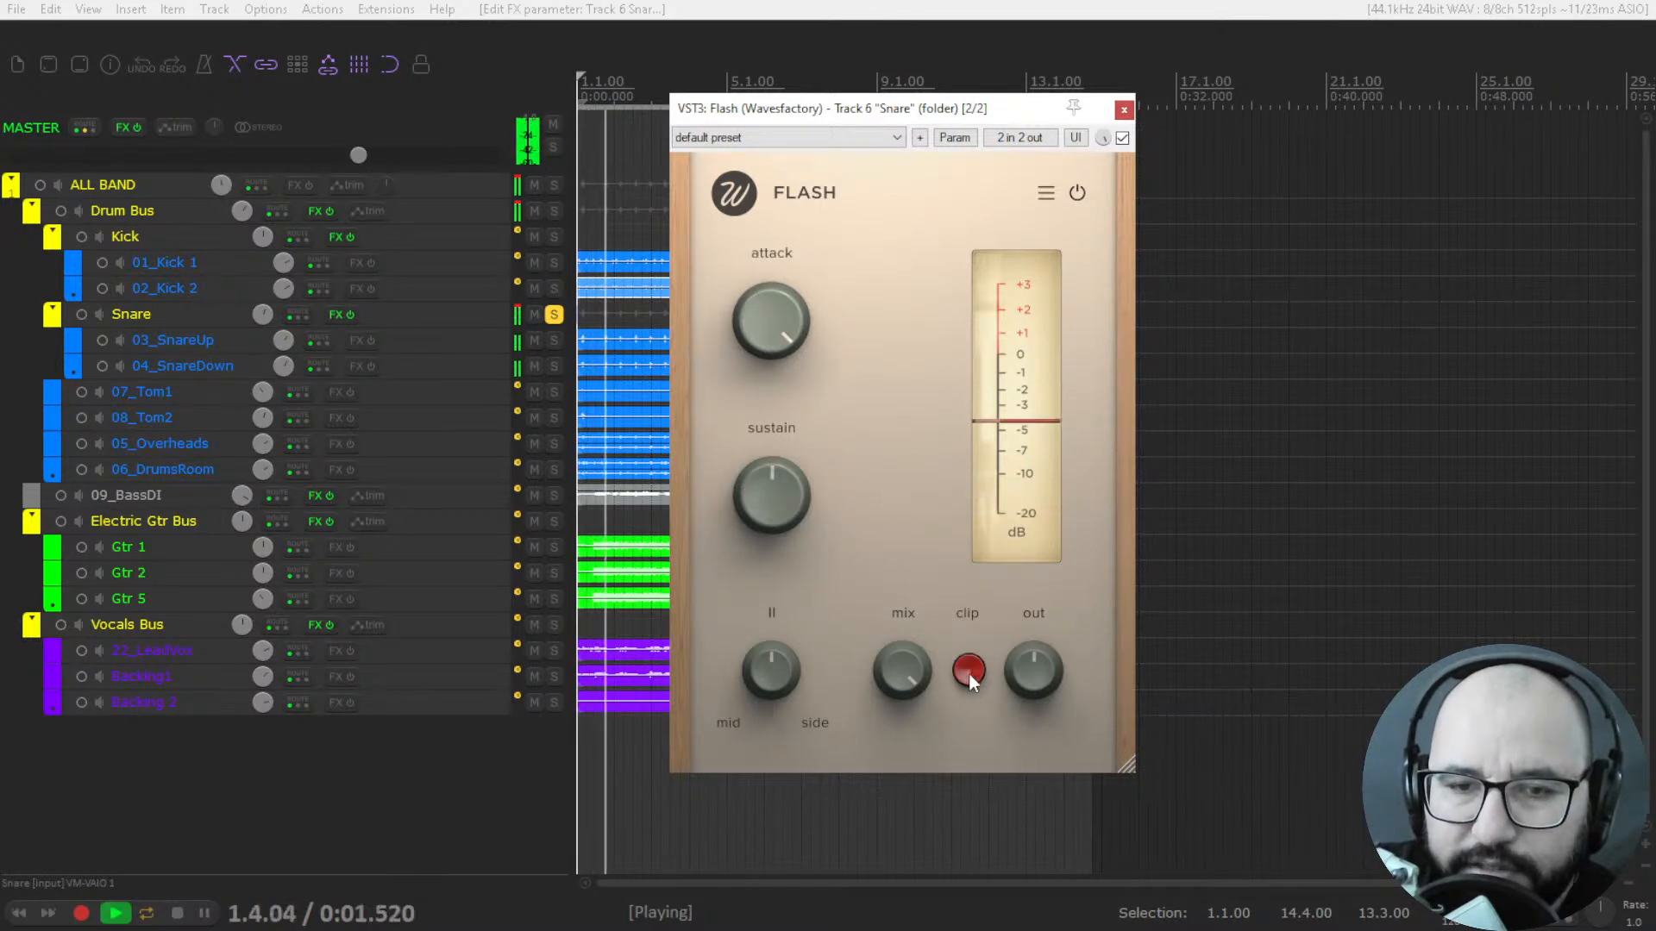
{"action": "key", "text": "space"}
Turn Flash's attack fully down and raise sustain to 100 % while the snare plays, and stop playback.
{"action": "left_click_drag", "start_coordinate": [768, 303], "coordinate": [764, 594]}
{"action": "key", "text": "space"}
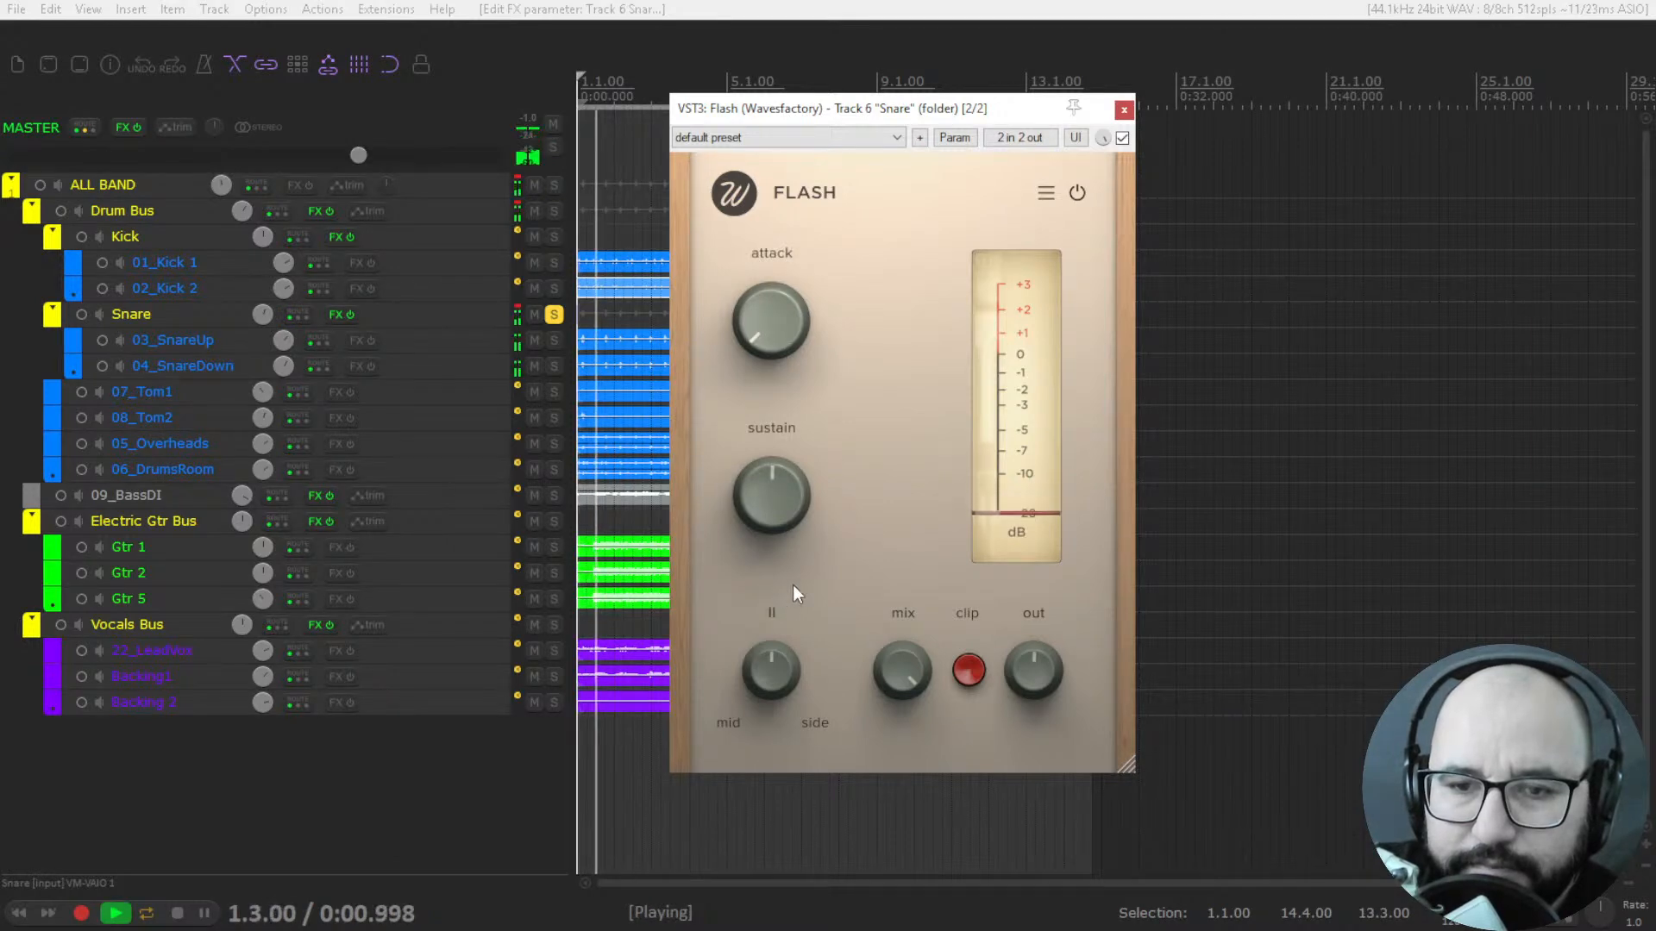
{"action": "mouse_move", "coordinate": [774, 333]}
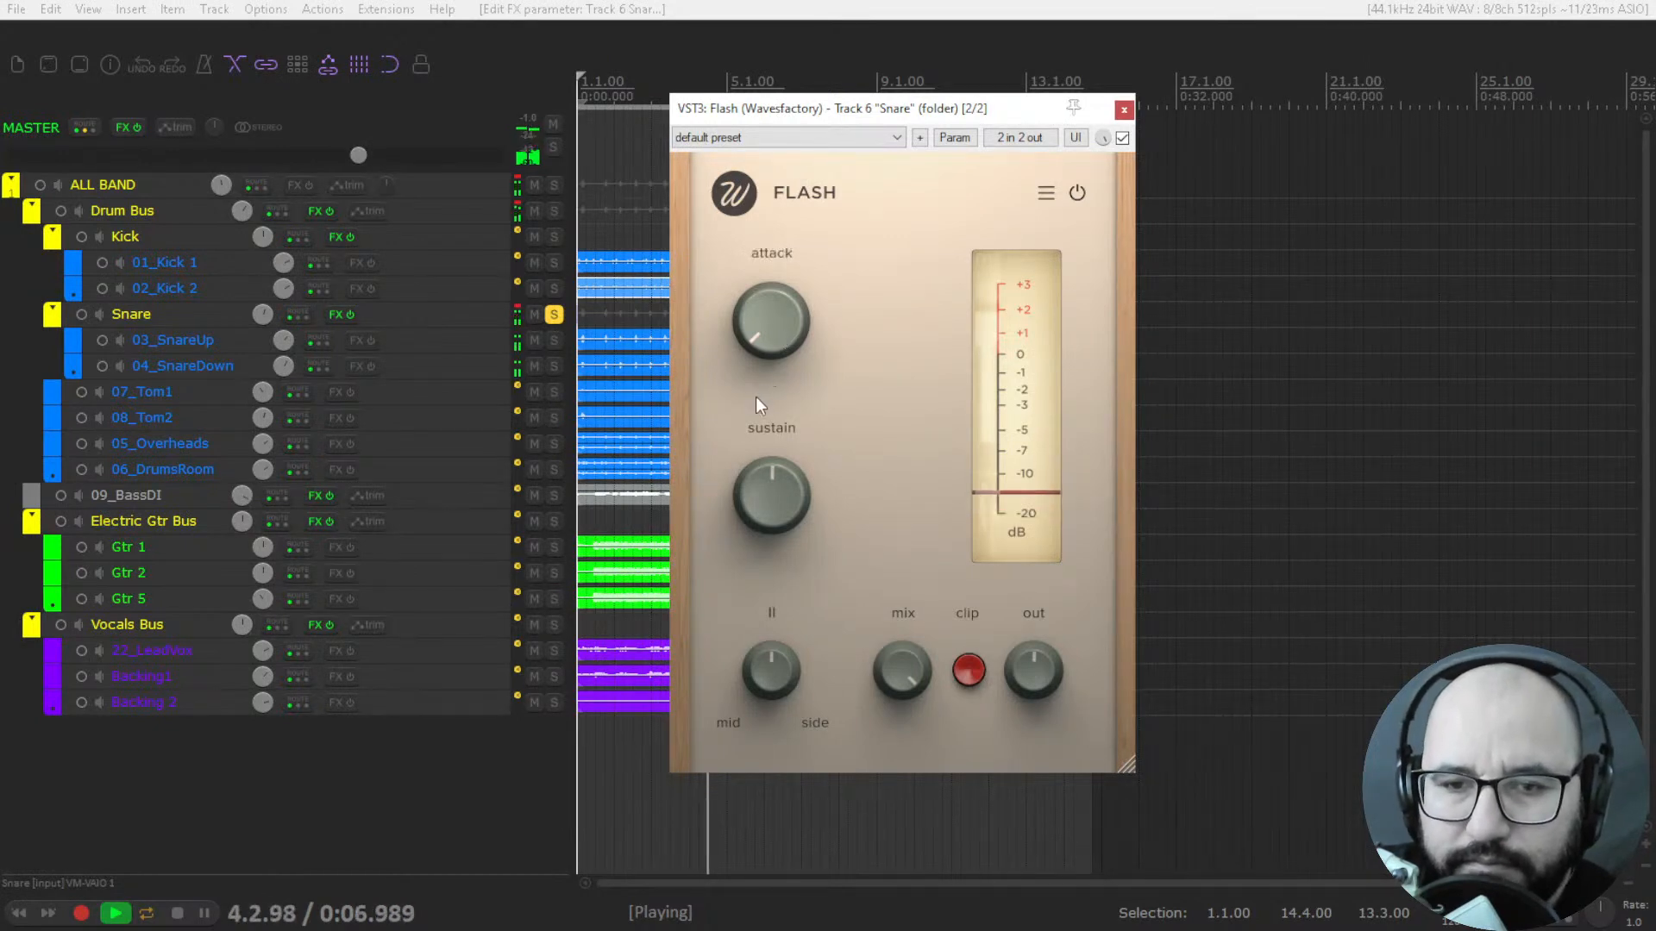
{"action": "mouse_move", "coordinate": [810, 499]}
{"action": "left_click_drag", "start_coordinate": [780, 505], "coordinate": [784, 391]}
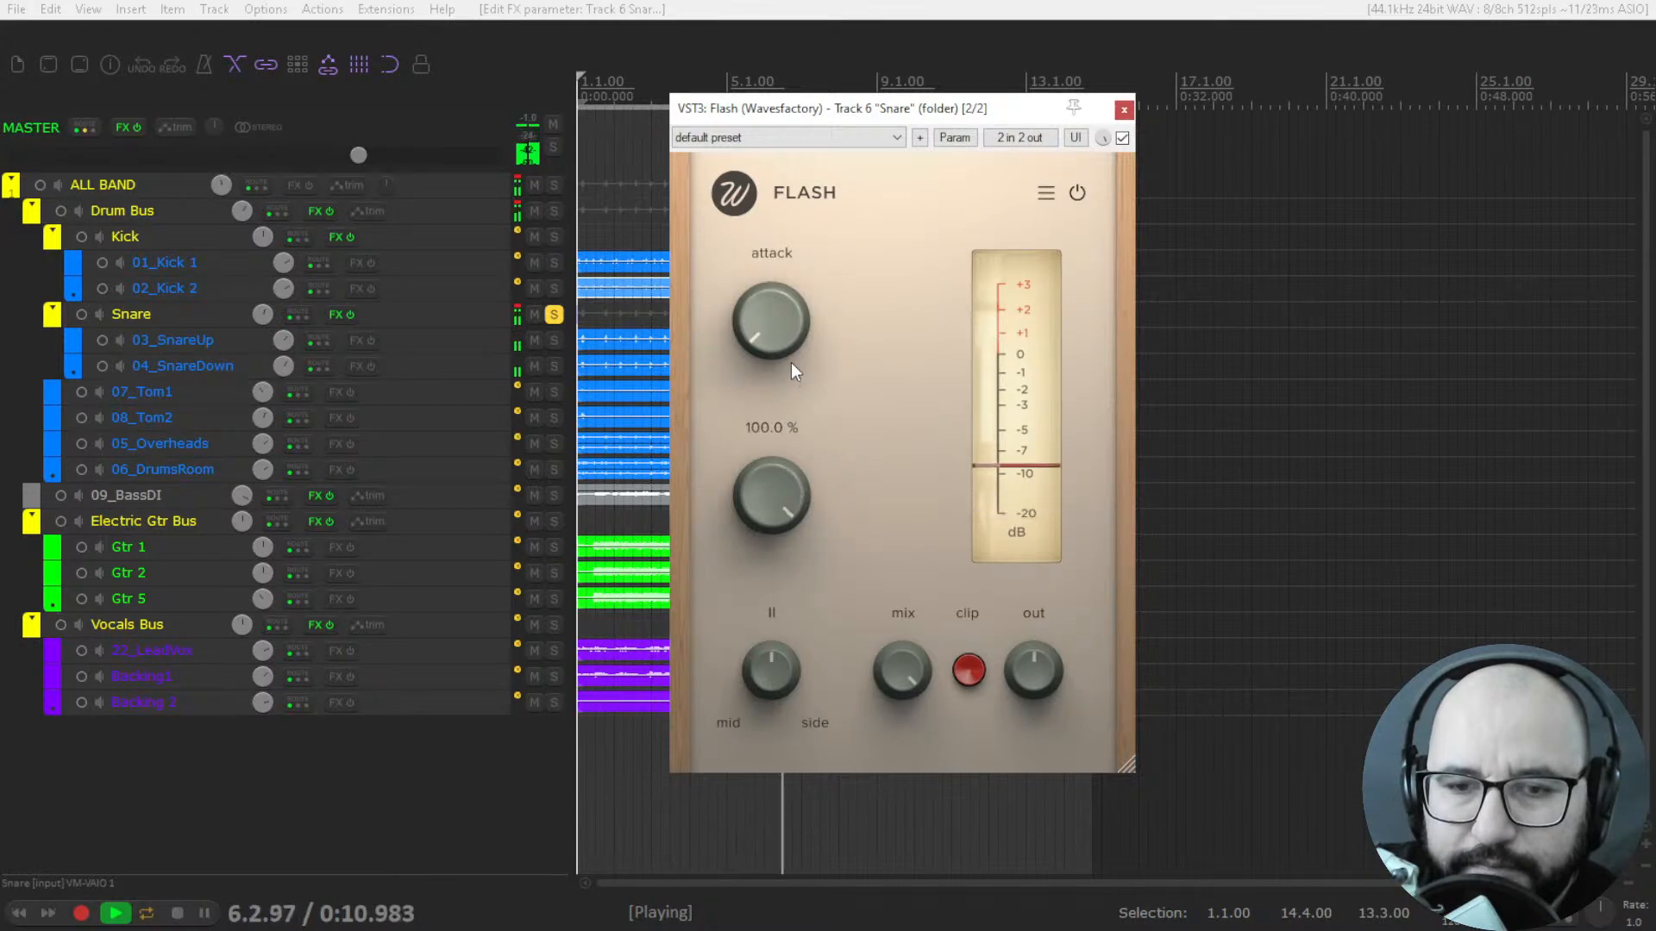
{"action": "key", "text": "space"}
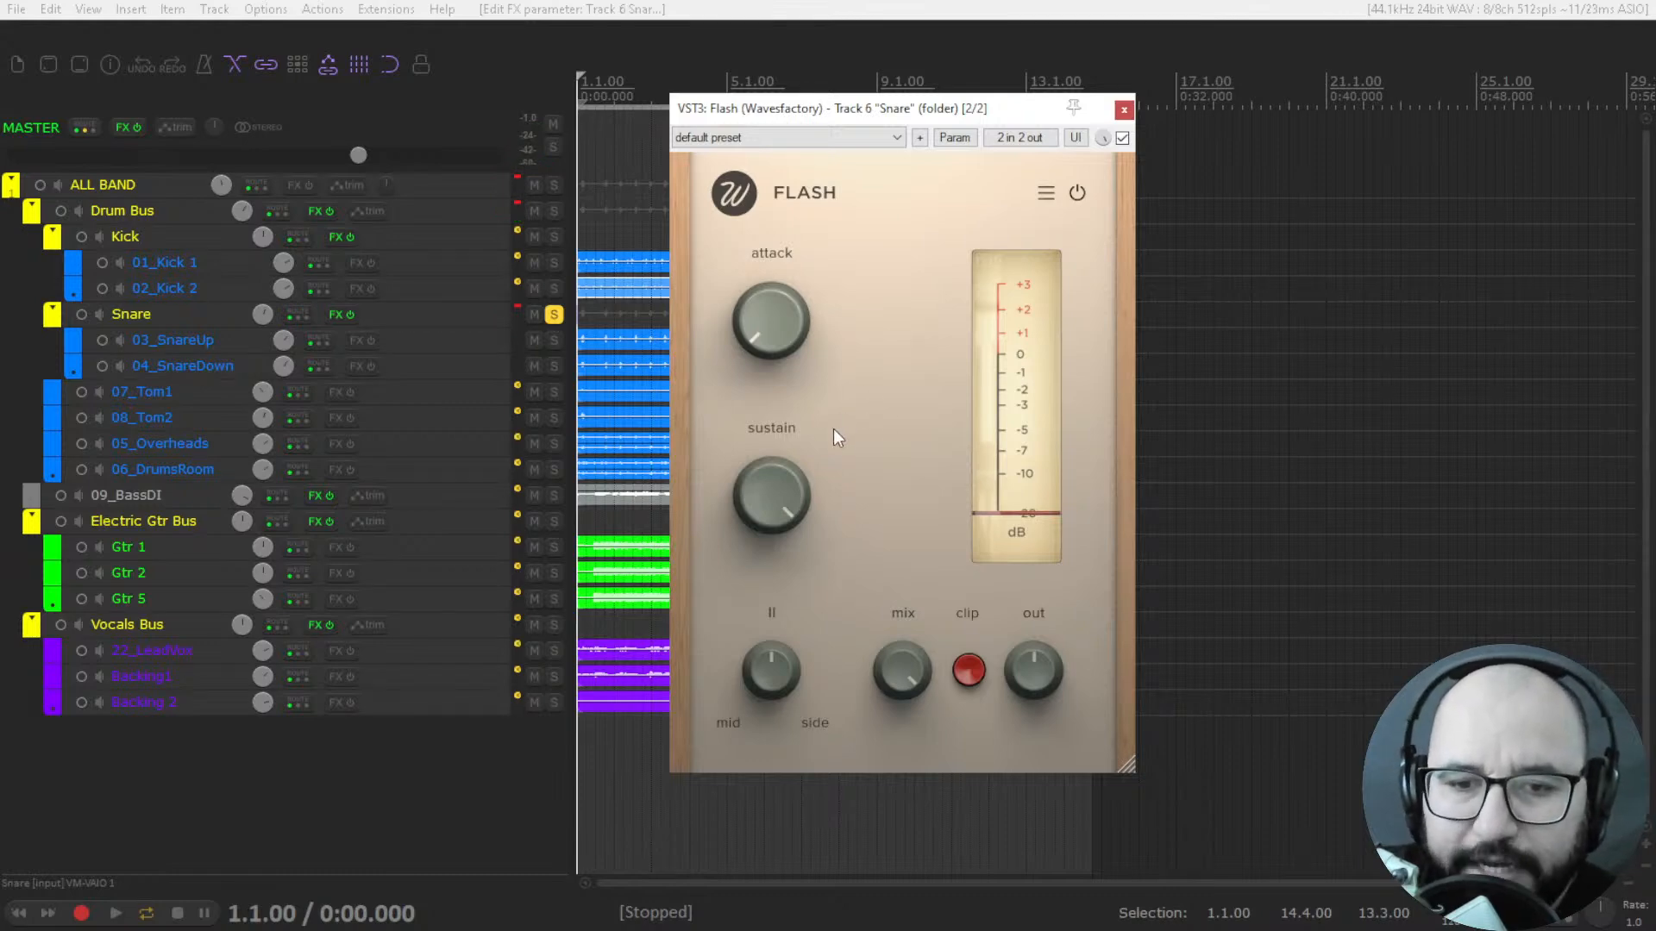
While the snare plays, compare Flash with bypass, sweep sustain down to 17.6 % and back near maximum, and raise attack to 88.8 %.
{"action": "key", "text": "space"}
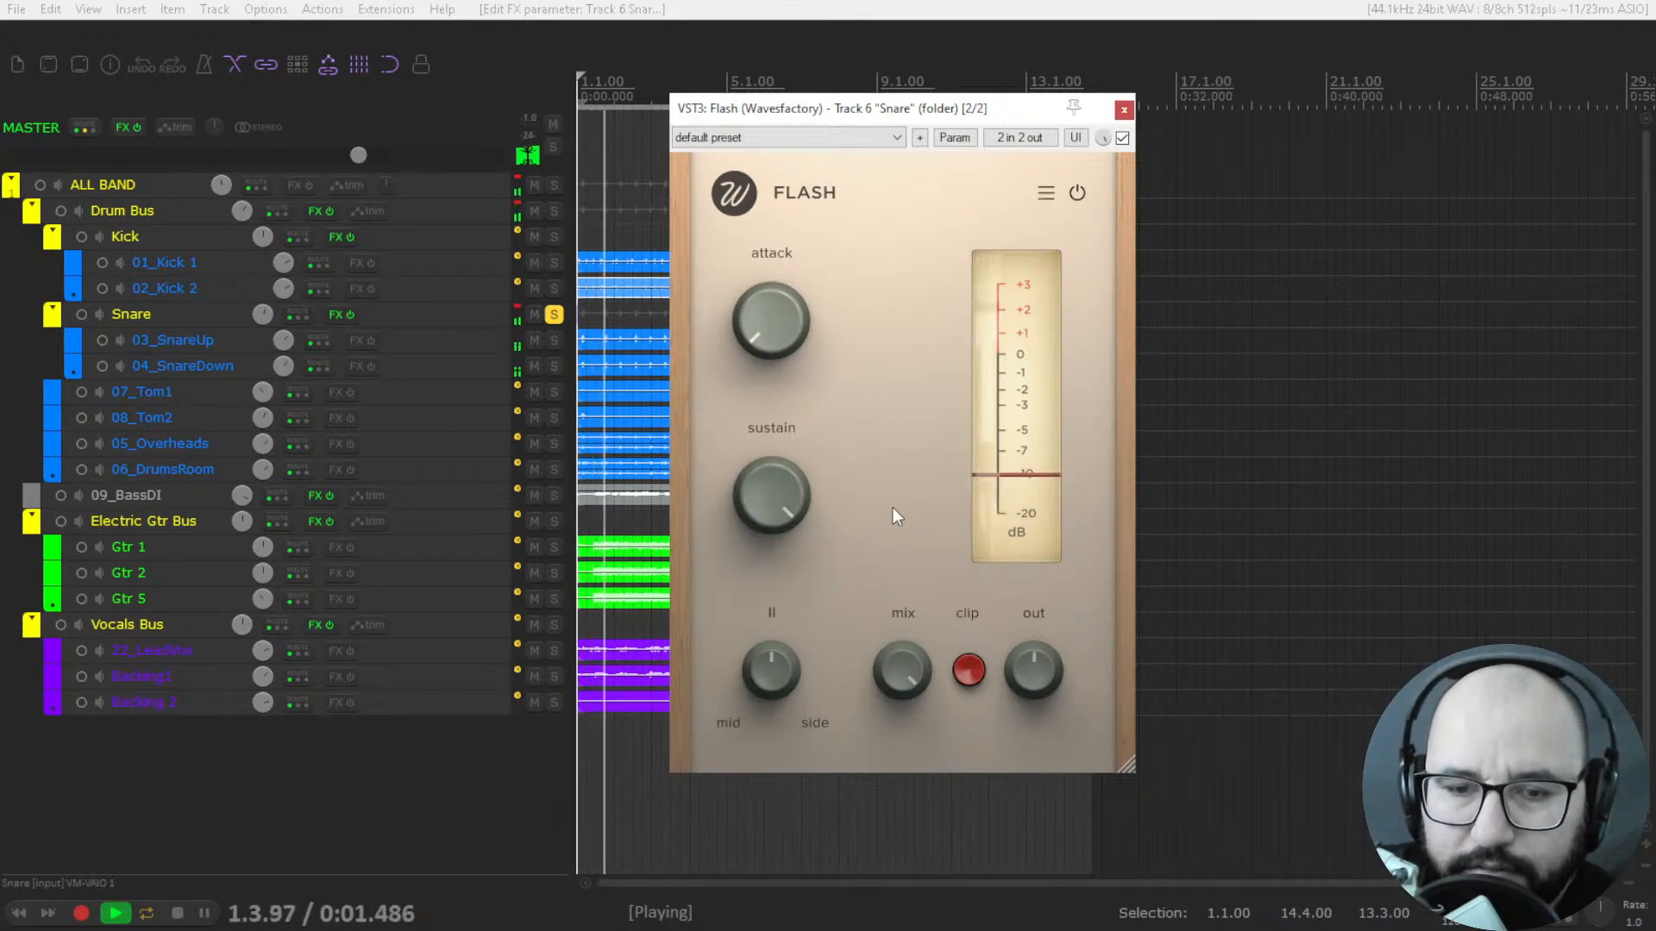
{"action": "left_click", "coordinate": [1122, 138]}
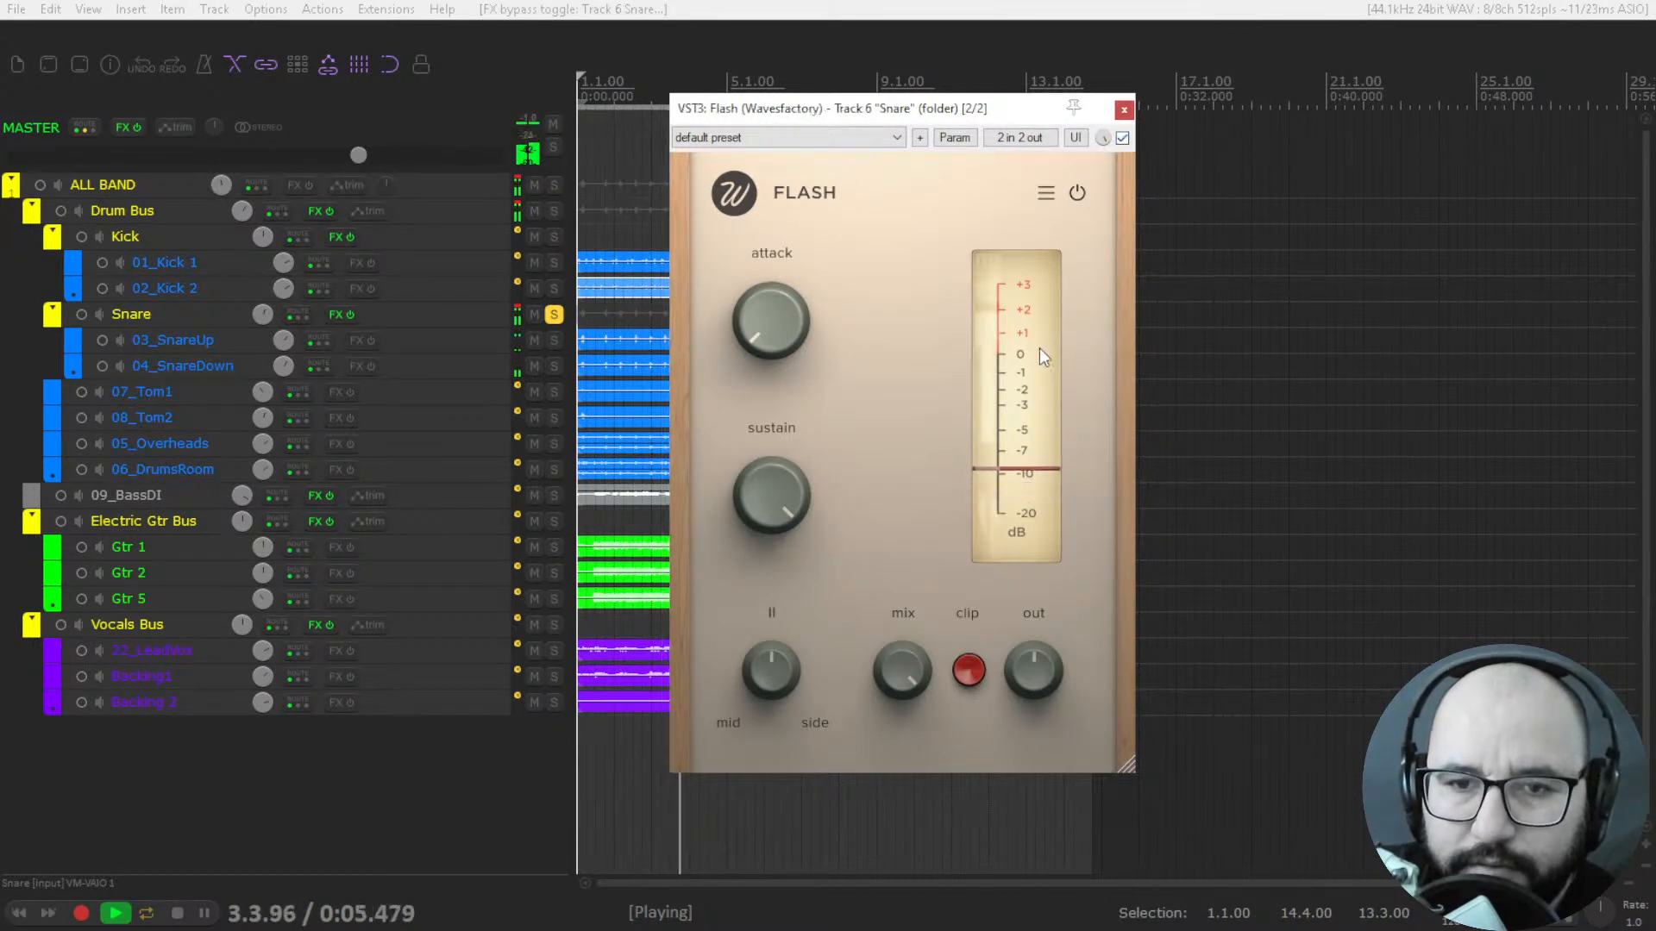
{"action": "left_click_drag", "start_coordinate": [799, 483], "coordinate": [790, 588]}
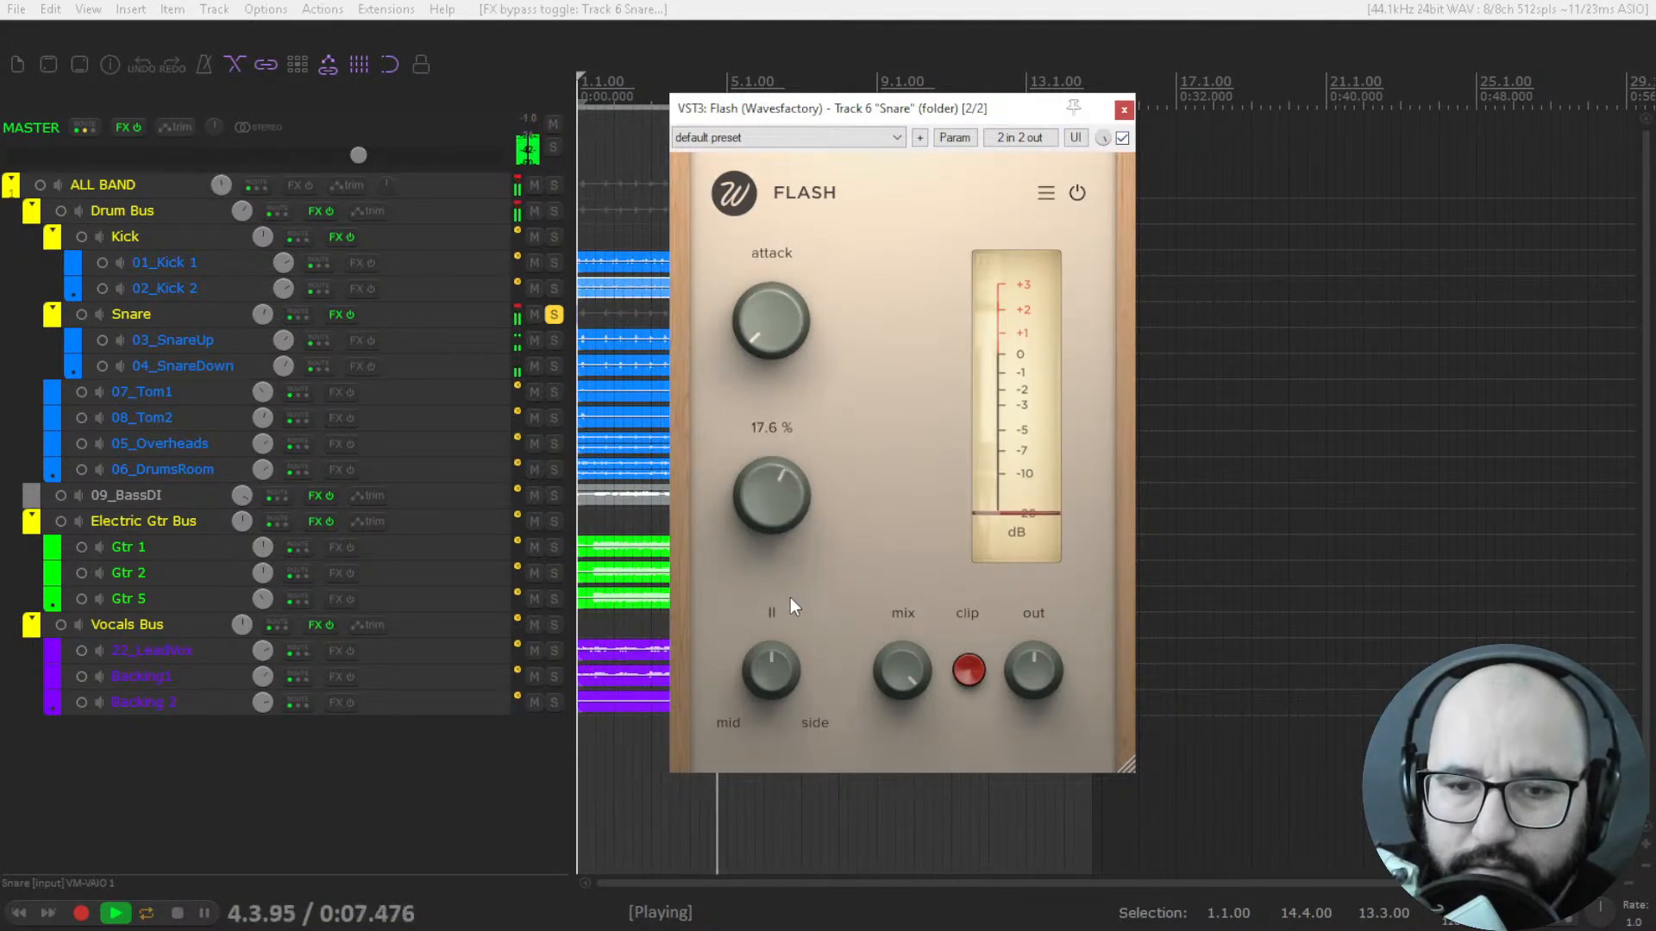
{"action": "left_click_drag", "start_coordinate": [773, 321], "coordinate": [794, 133]}
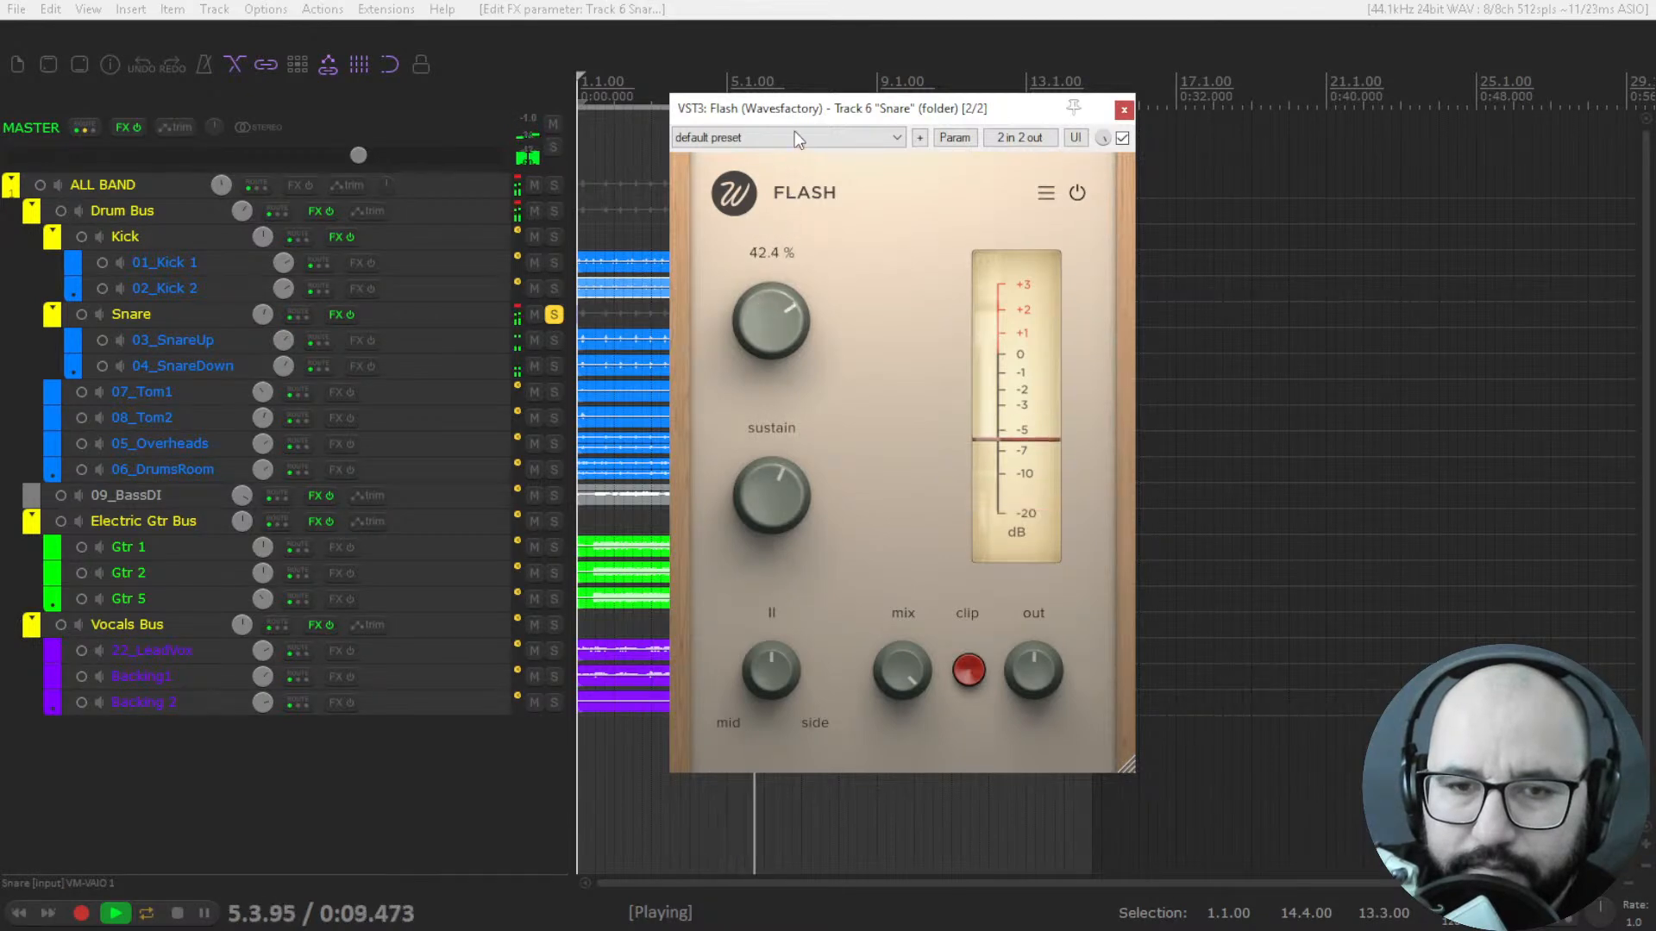
{"action": "left_click_drag", "start_coordinate": [762, 490], "coordinate": [759, 470]}
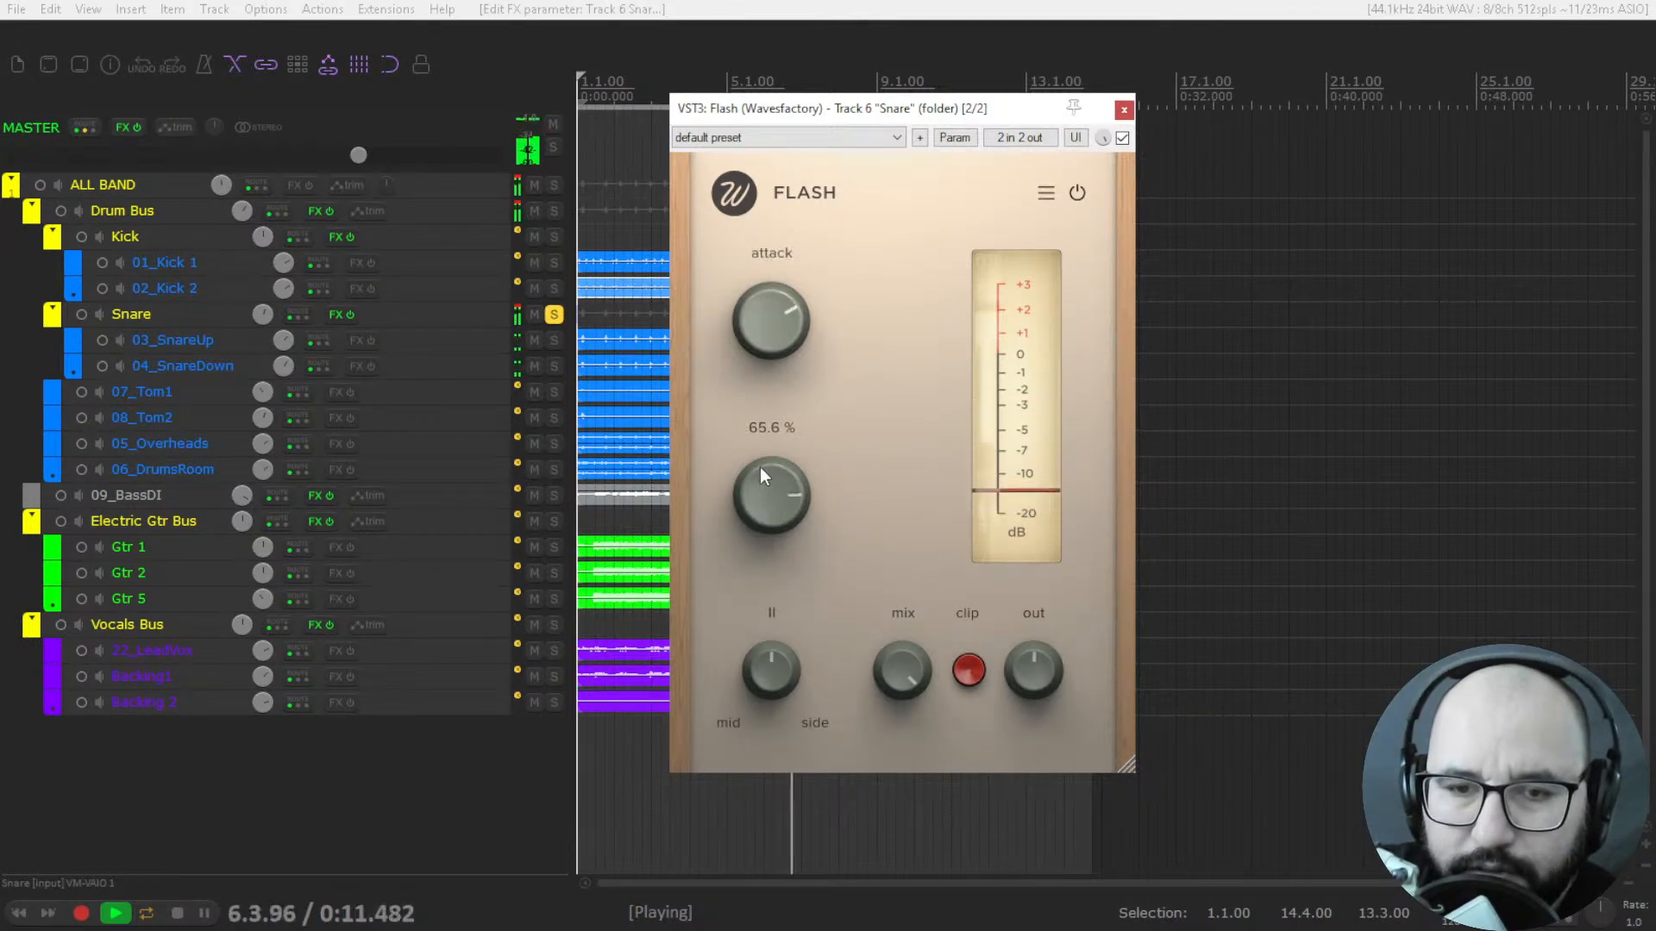
{"action": "left_click_drag", "start_coordinate": [771, 337], "coordinate": [774, 265]}
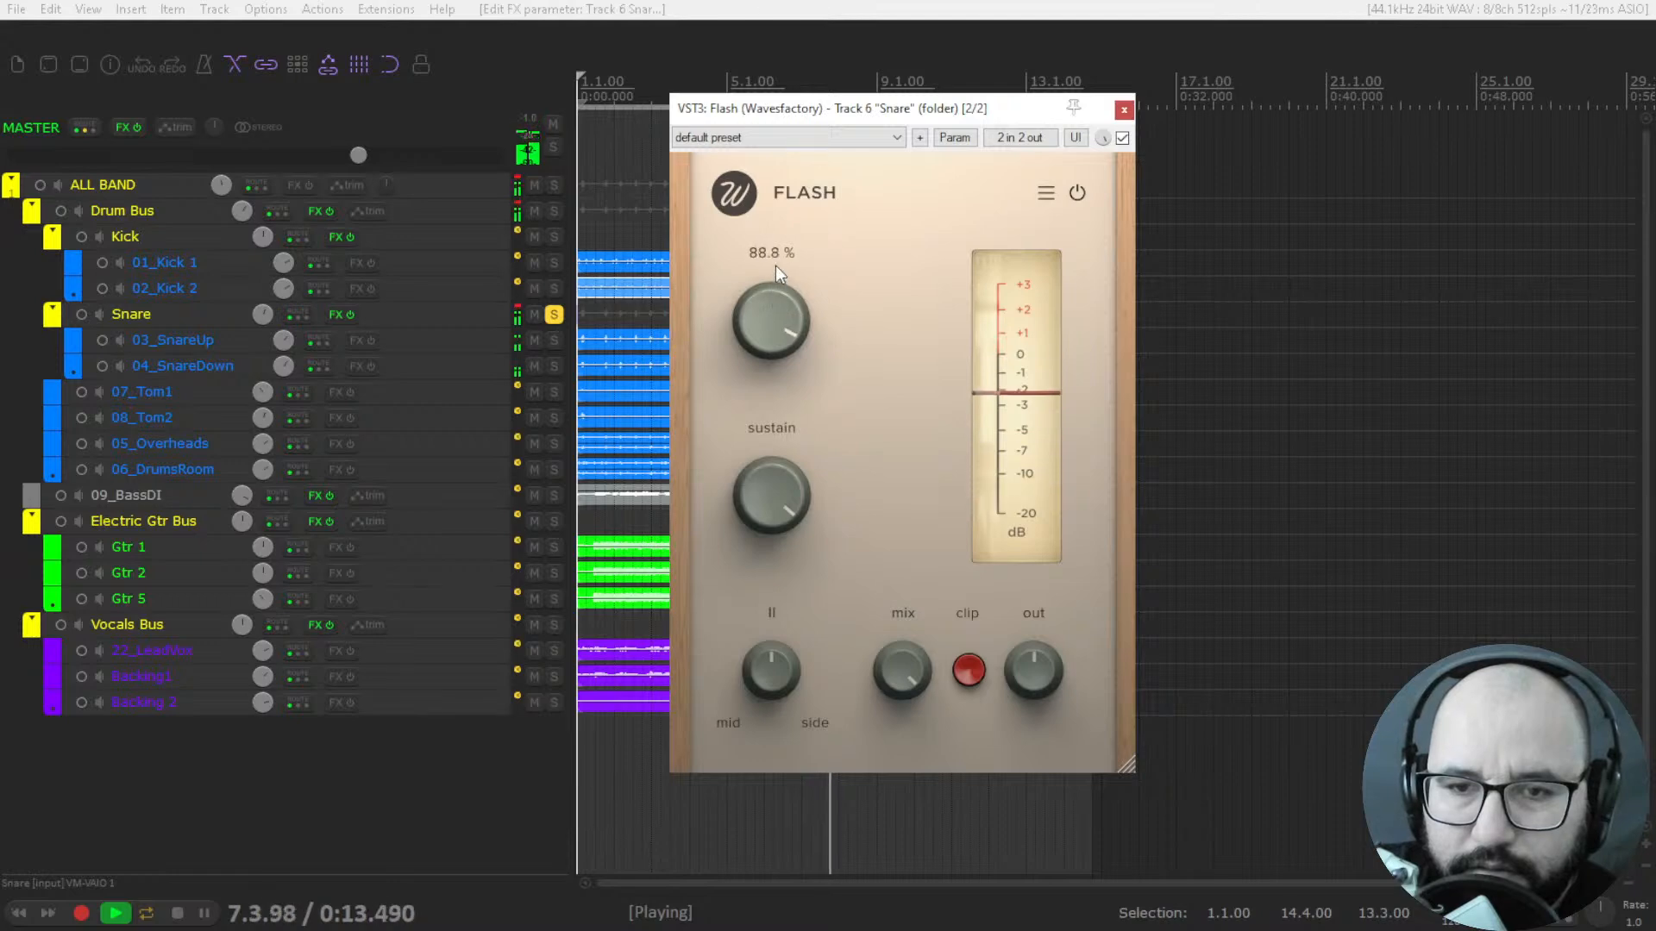
Lower Flash's output to -3.5 dB and compare the processed snare with the bypassed sound.
{"action": "left_click", "coordinate": [1121, 138]}
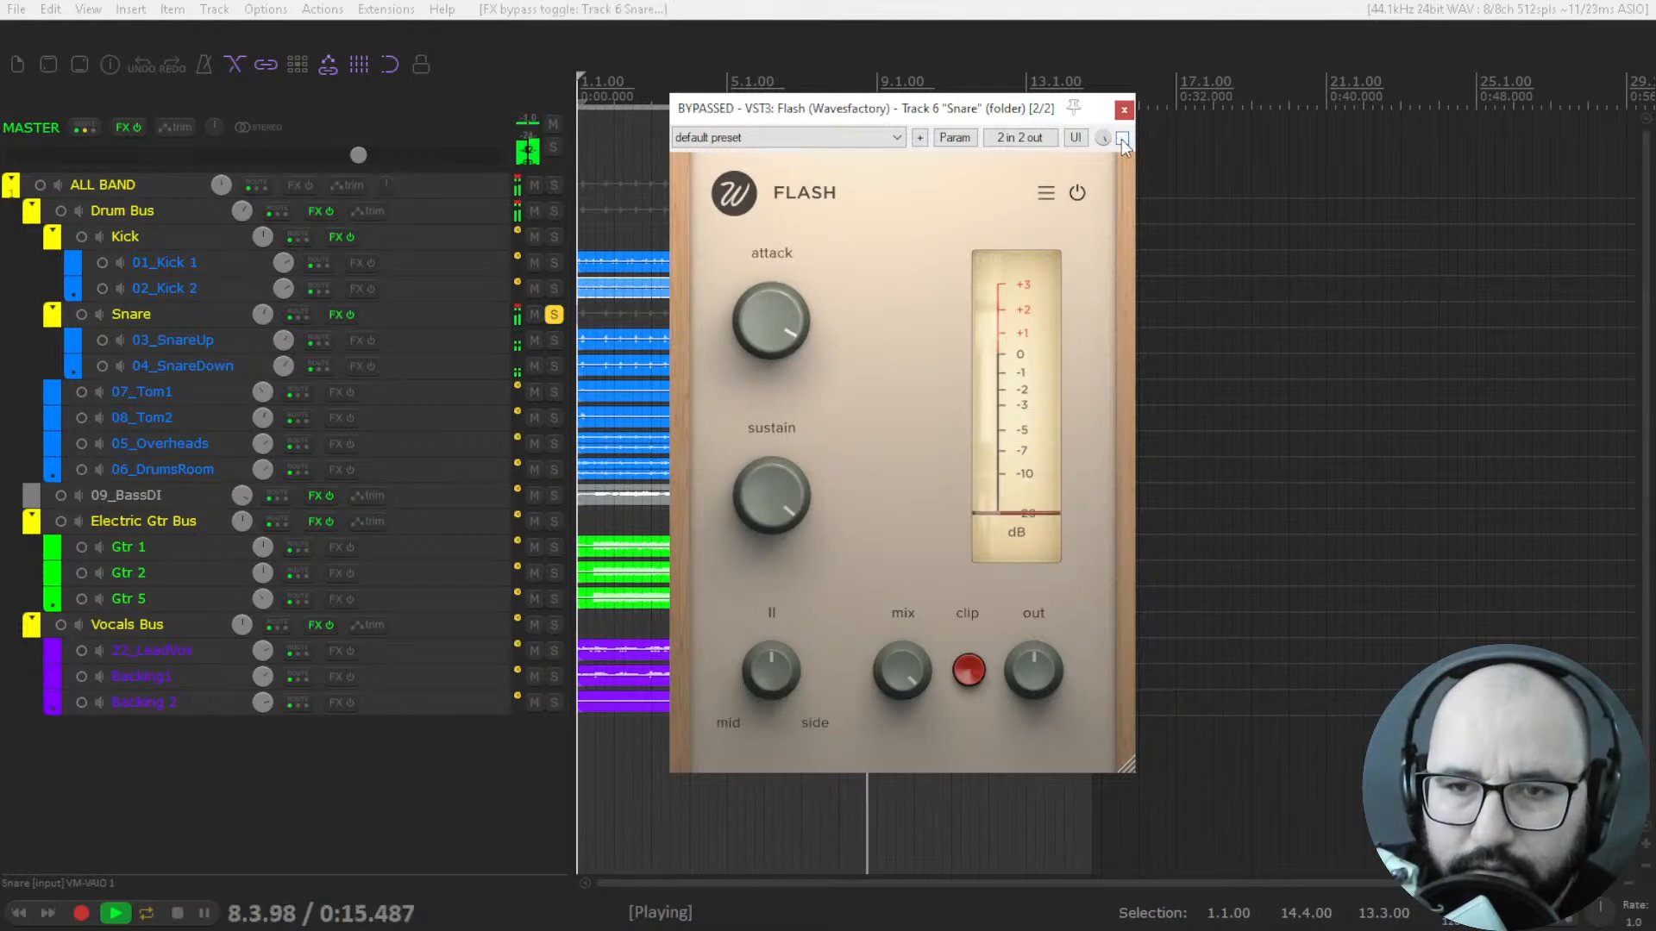
{"action": "left_click", "coordinate": [1121, 138]}
{"action": "mouse_move", "coordinate": [1034, 672]}
{"action": "left_click_drag", "start_coordinate": [1030, 667], "coordinate": [1030, 685]}
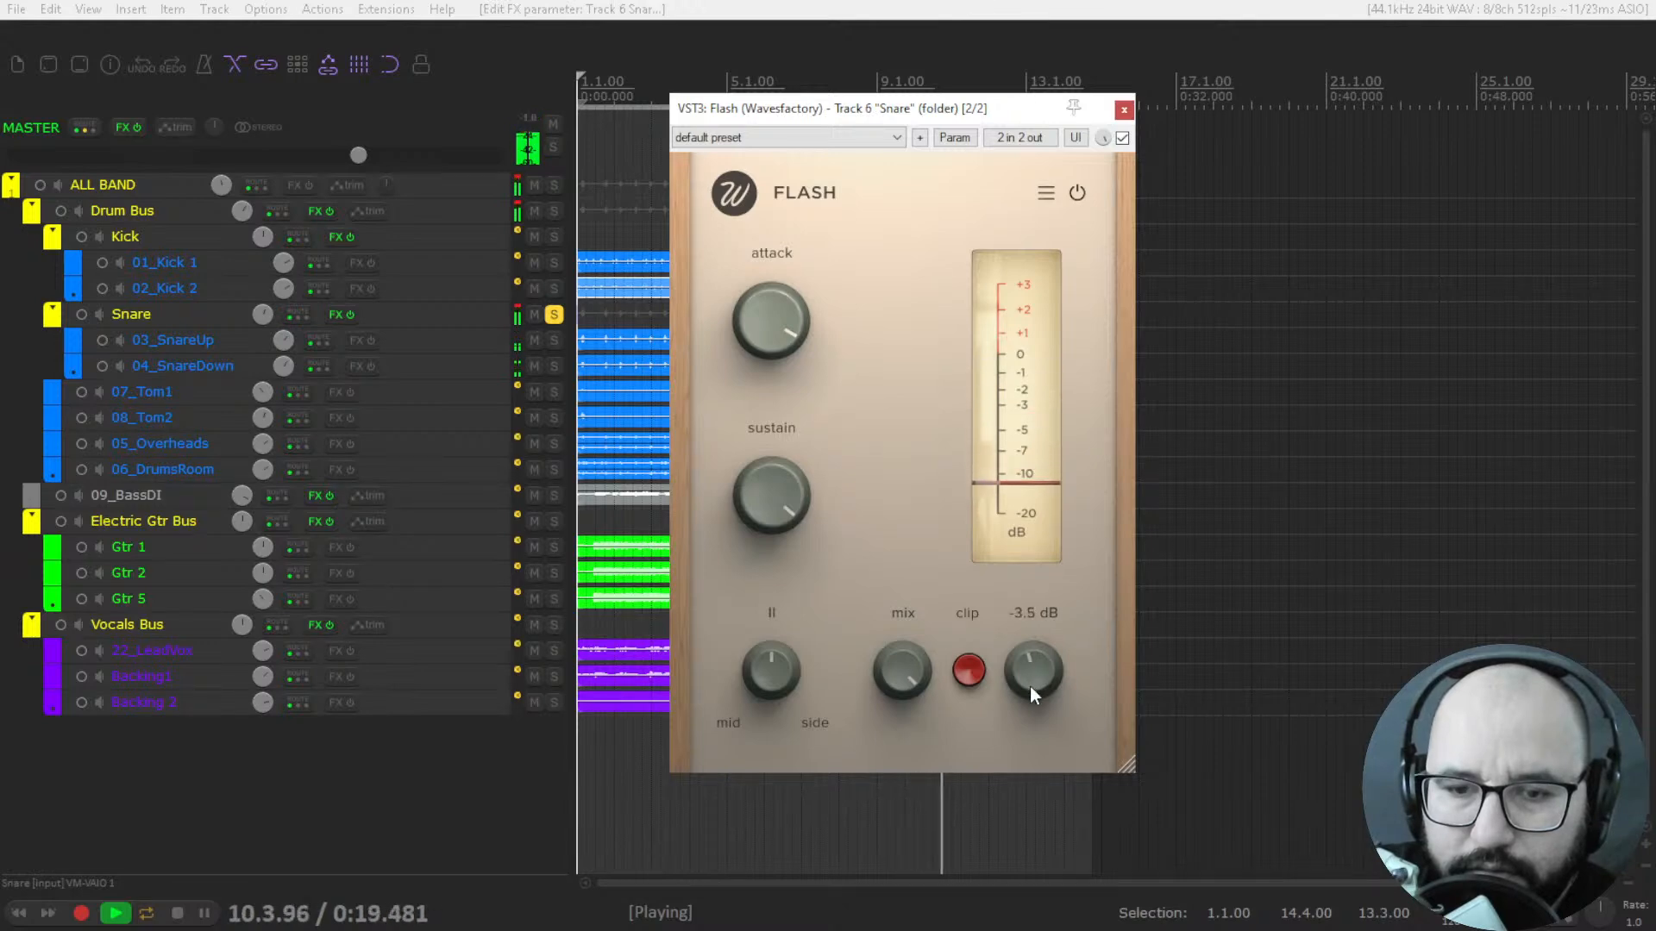
{"action": "left_click", "coordinate": [1122, 138]}
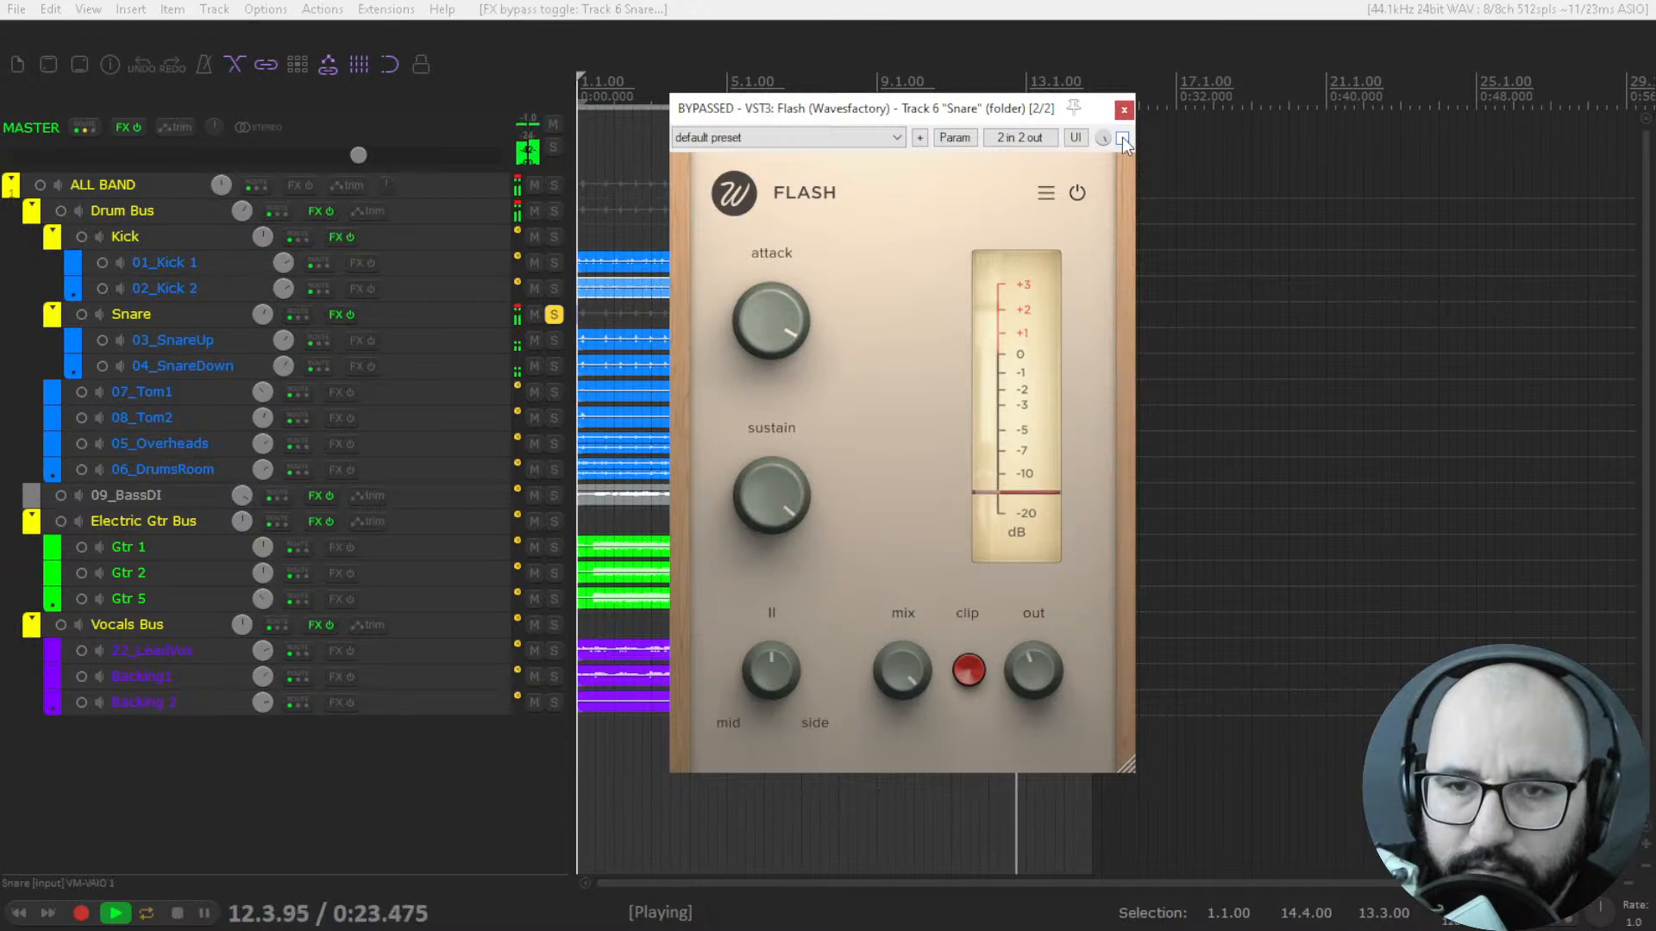
{"action": "left_click", "coordinate": [1122, 137]}
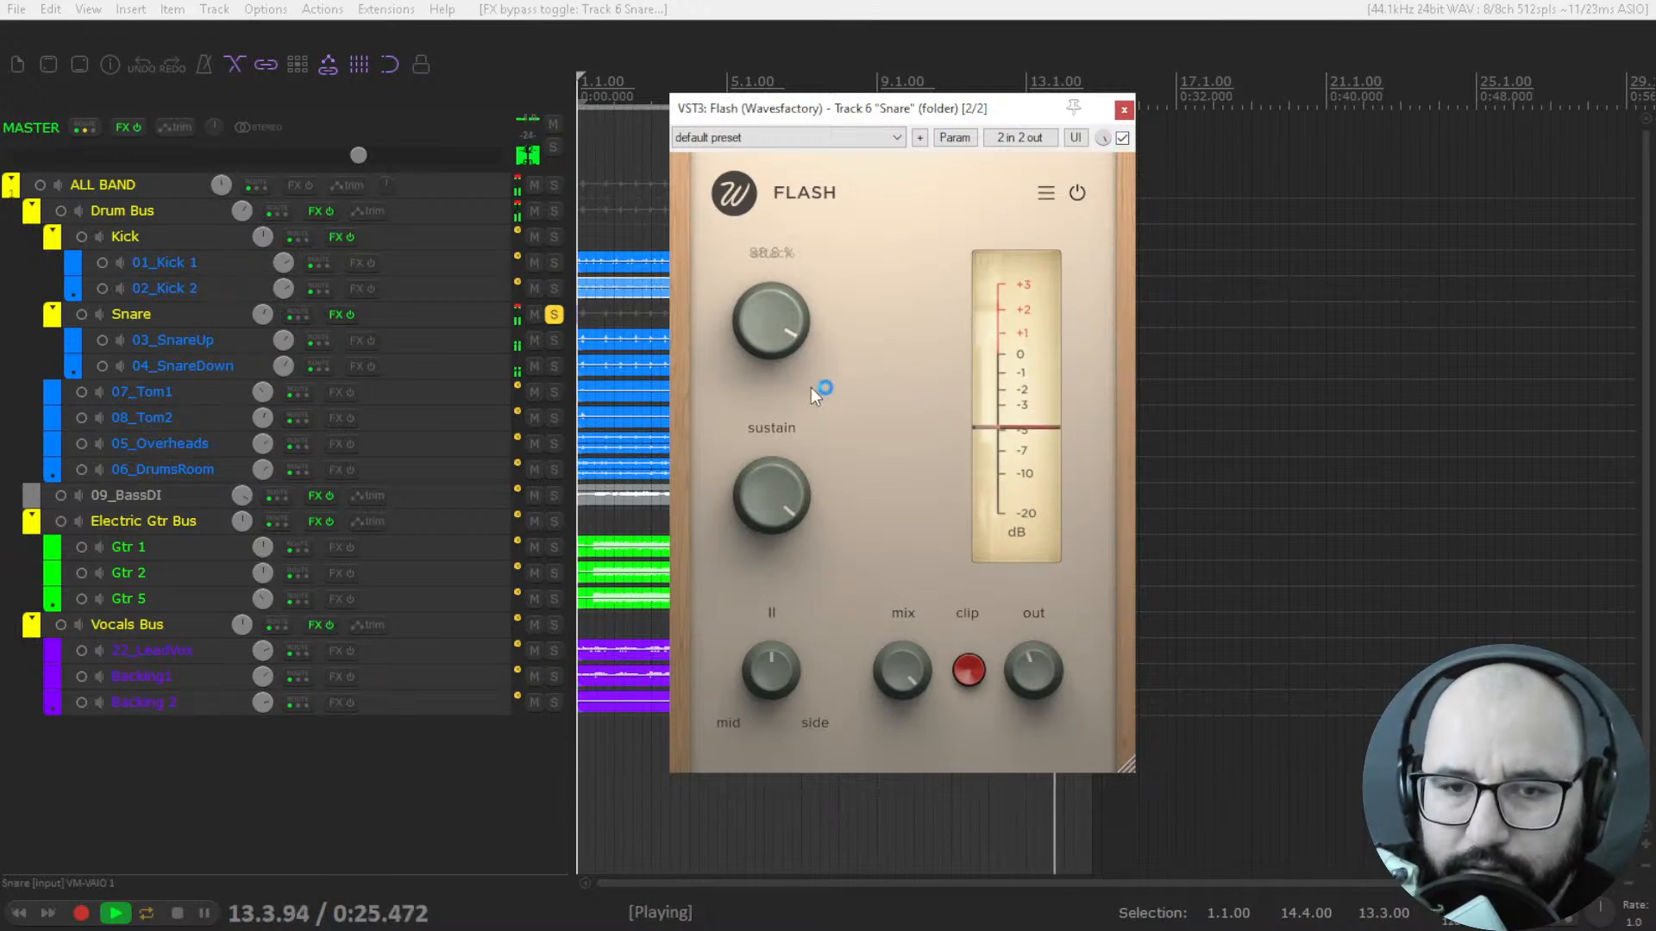
{"action": "key", "text": "space"}
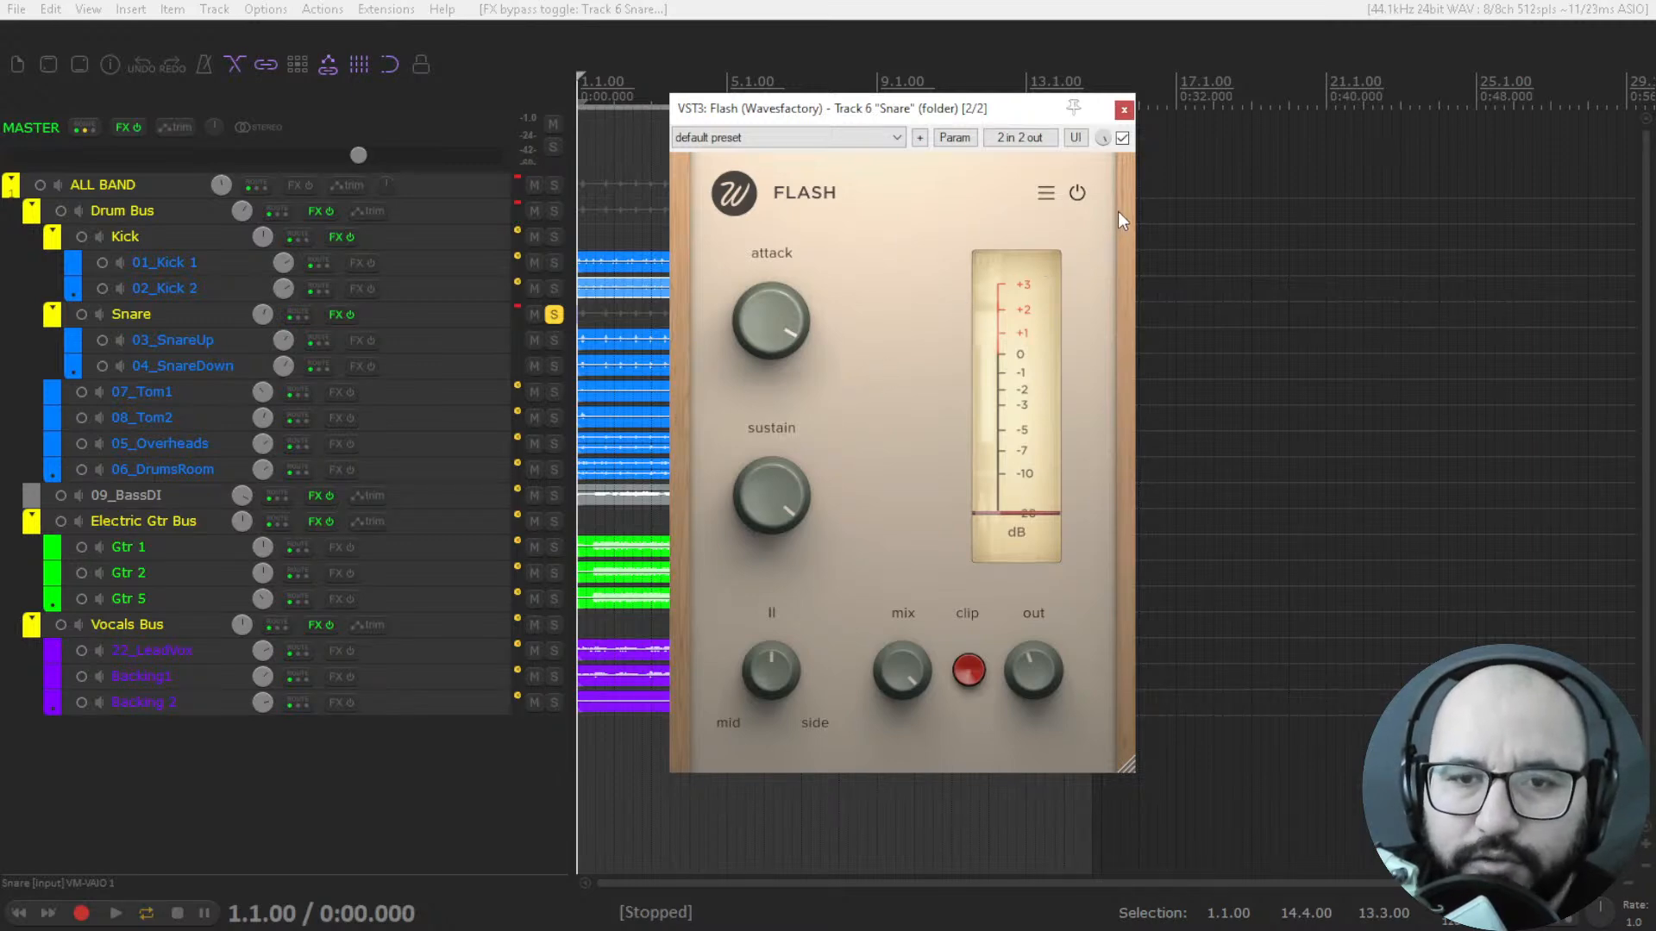
Bypass Flash, close its window and unsolo the Snare track.
{"action": "left_click", "coordinate": [1122, 138]}
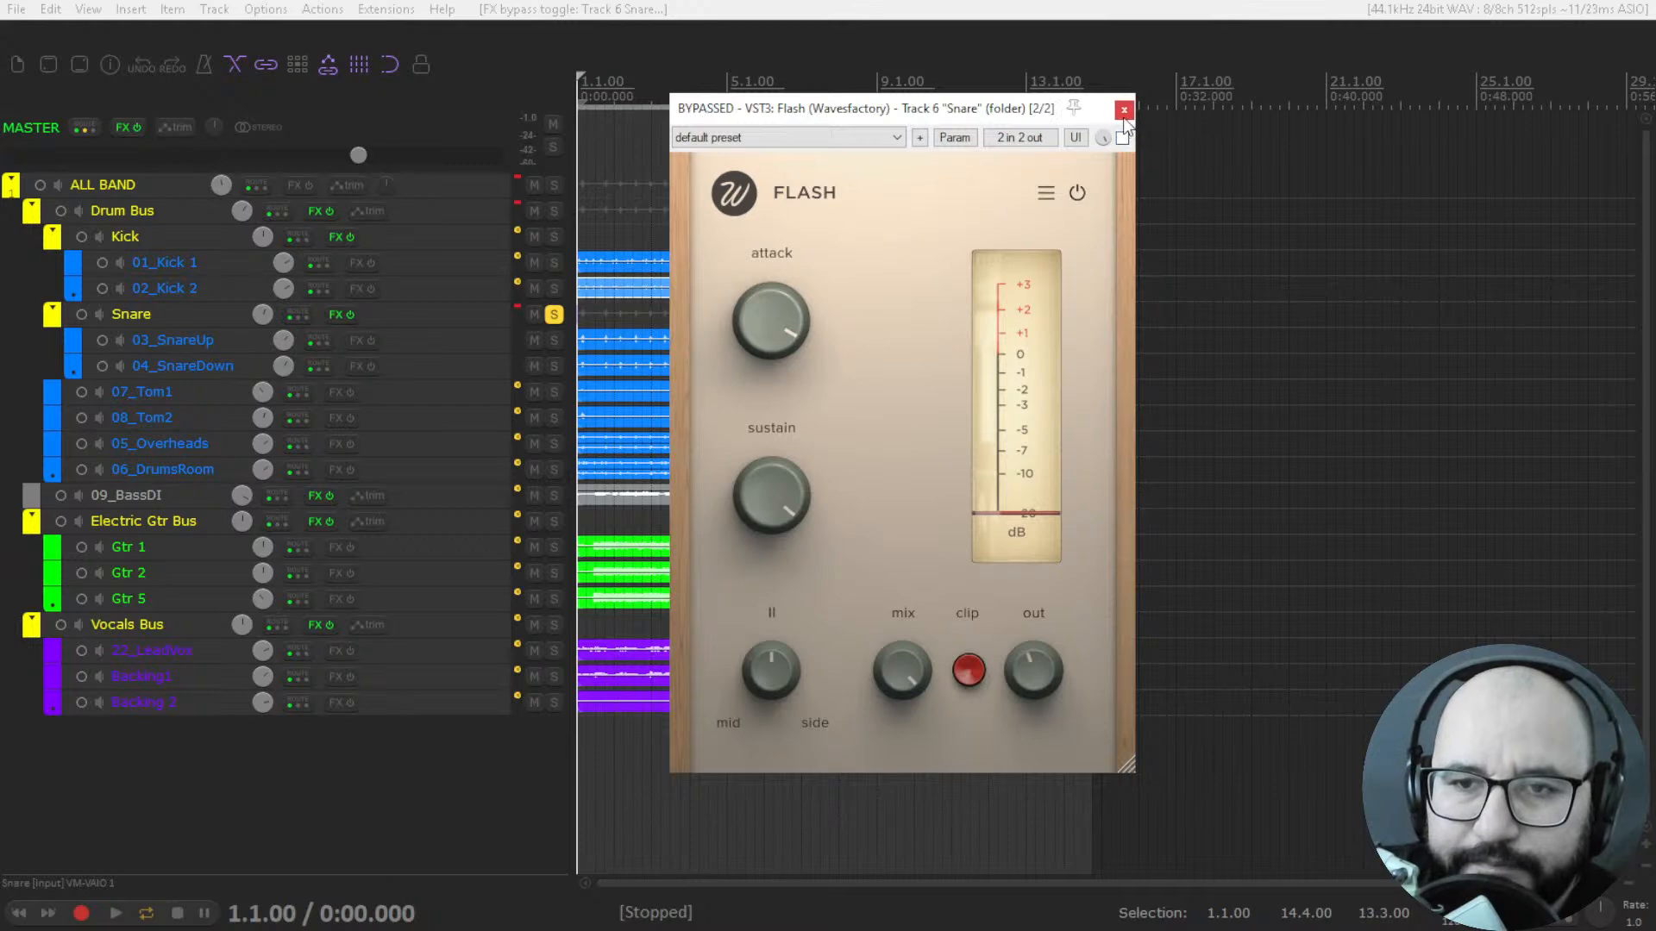
{"action": "left_click", "coordinate": [1124, 111]}
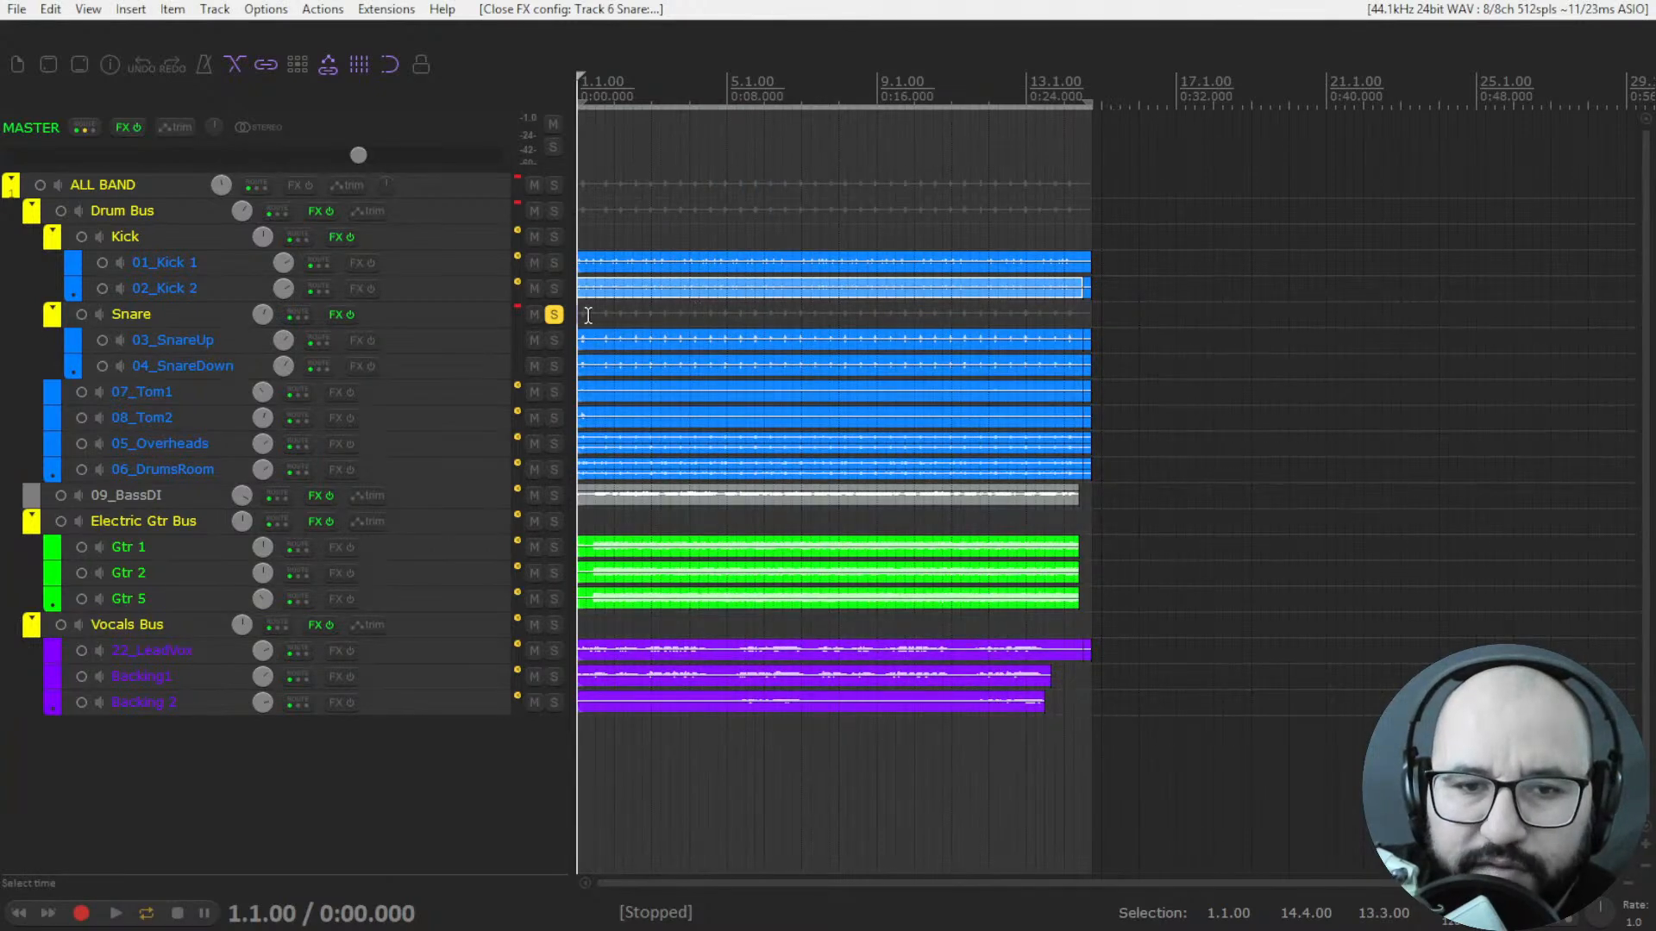
{"action": "left_click", "coordinate": [555, 315]}
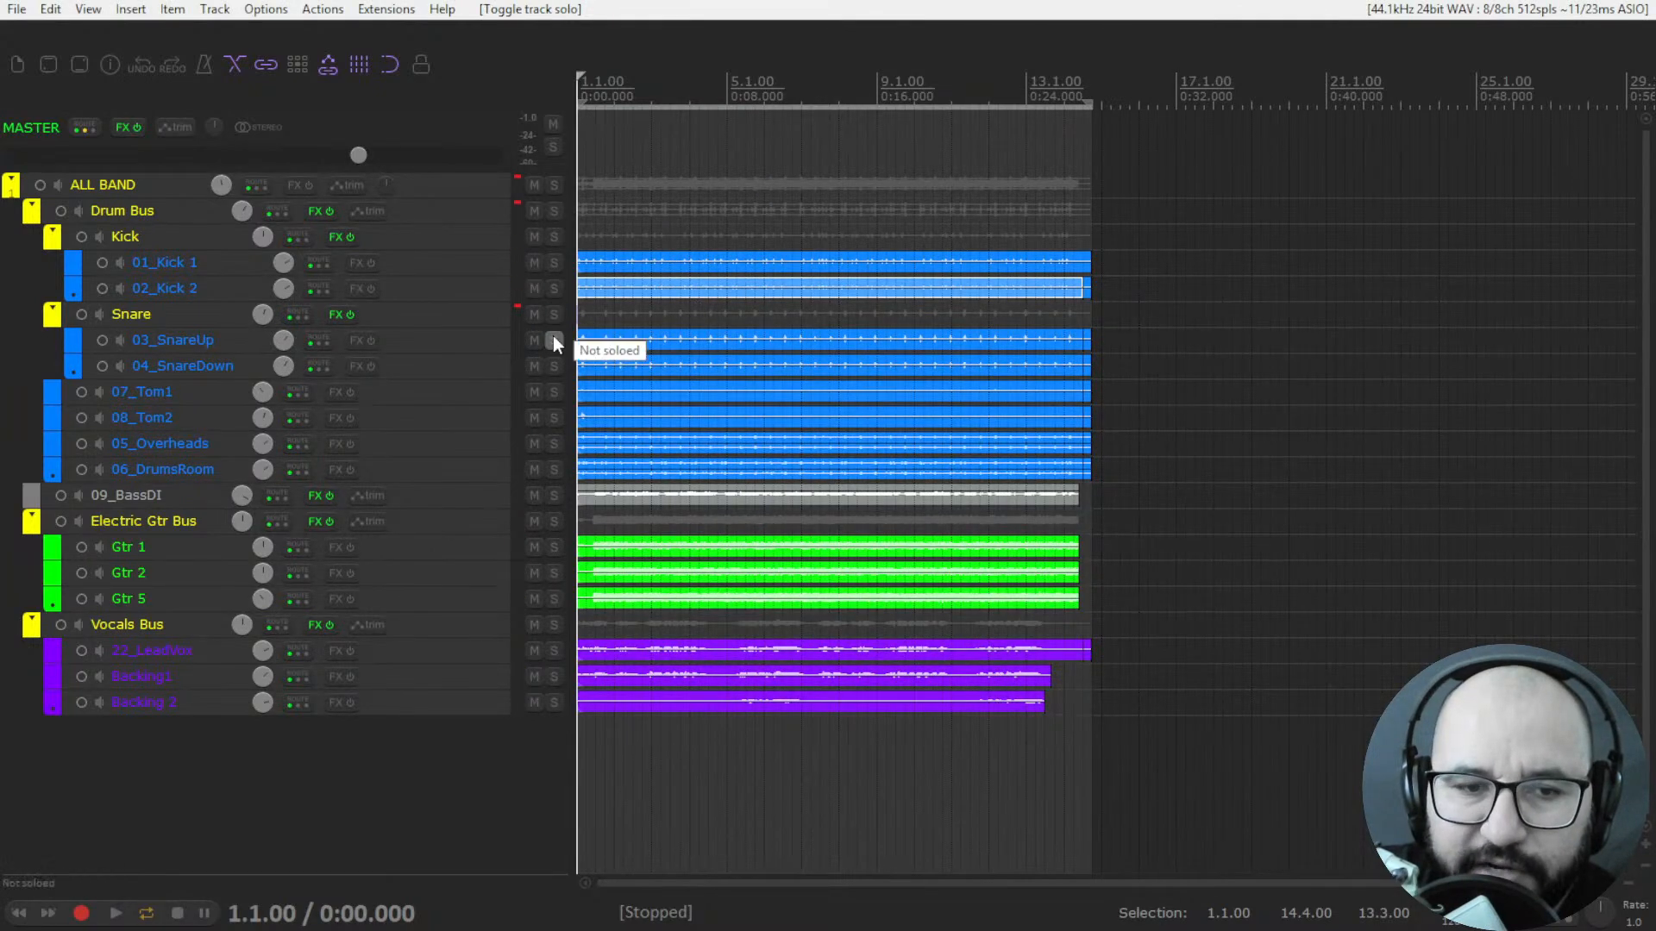
Solo the Electric Gtr Bus and open its Guillotine plugin.
{"action": "left_click", "coordinate": [554, 523]}
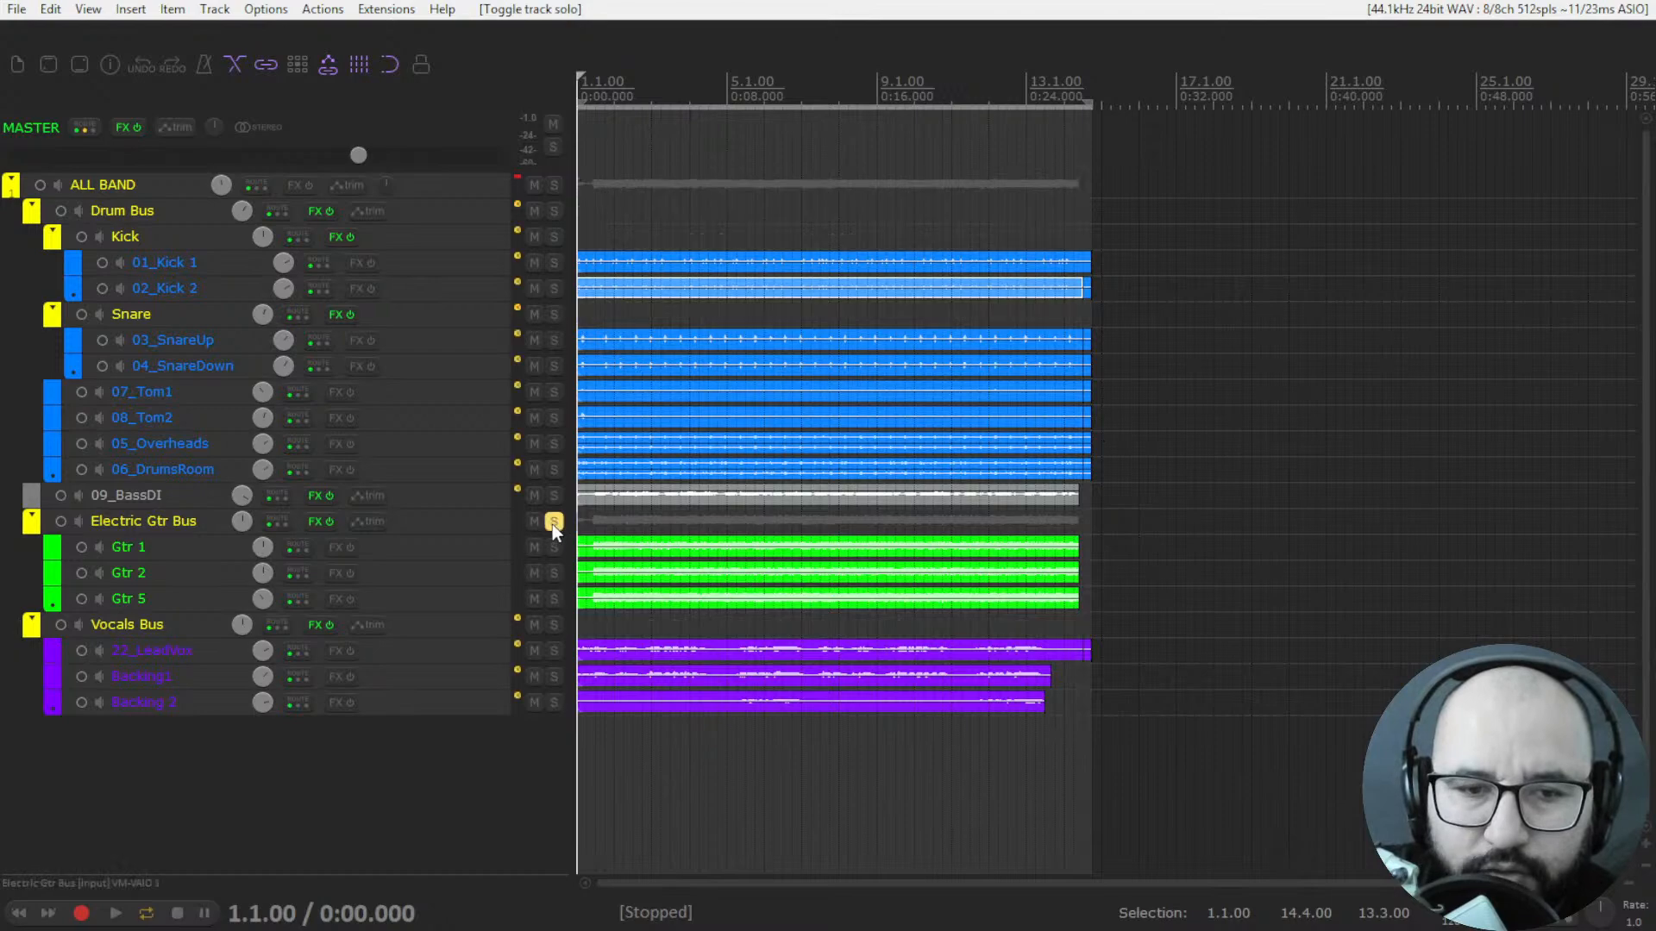
{"action": "right_click", "coordinate": [307, 520]}
{"action": "left_click", "coordinate": [332, 543]}
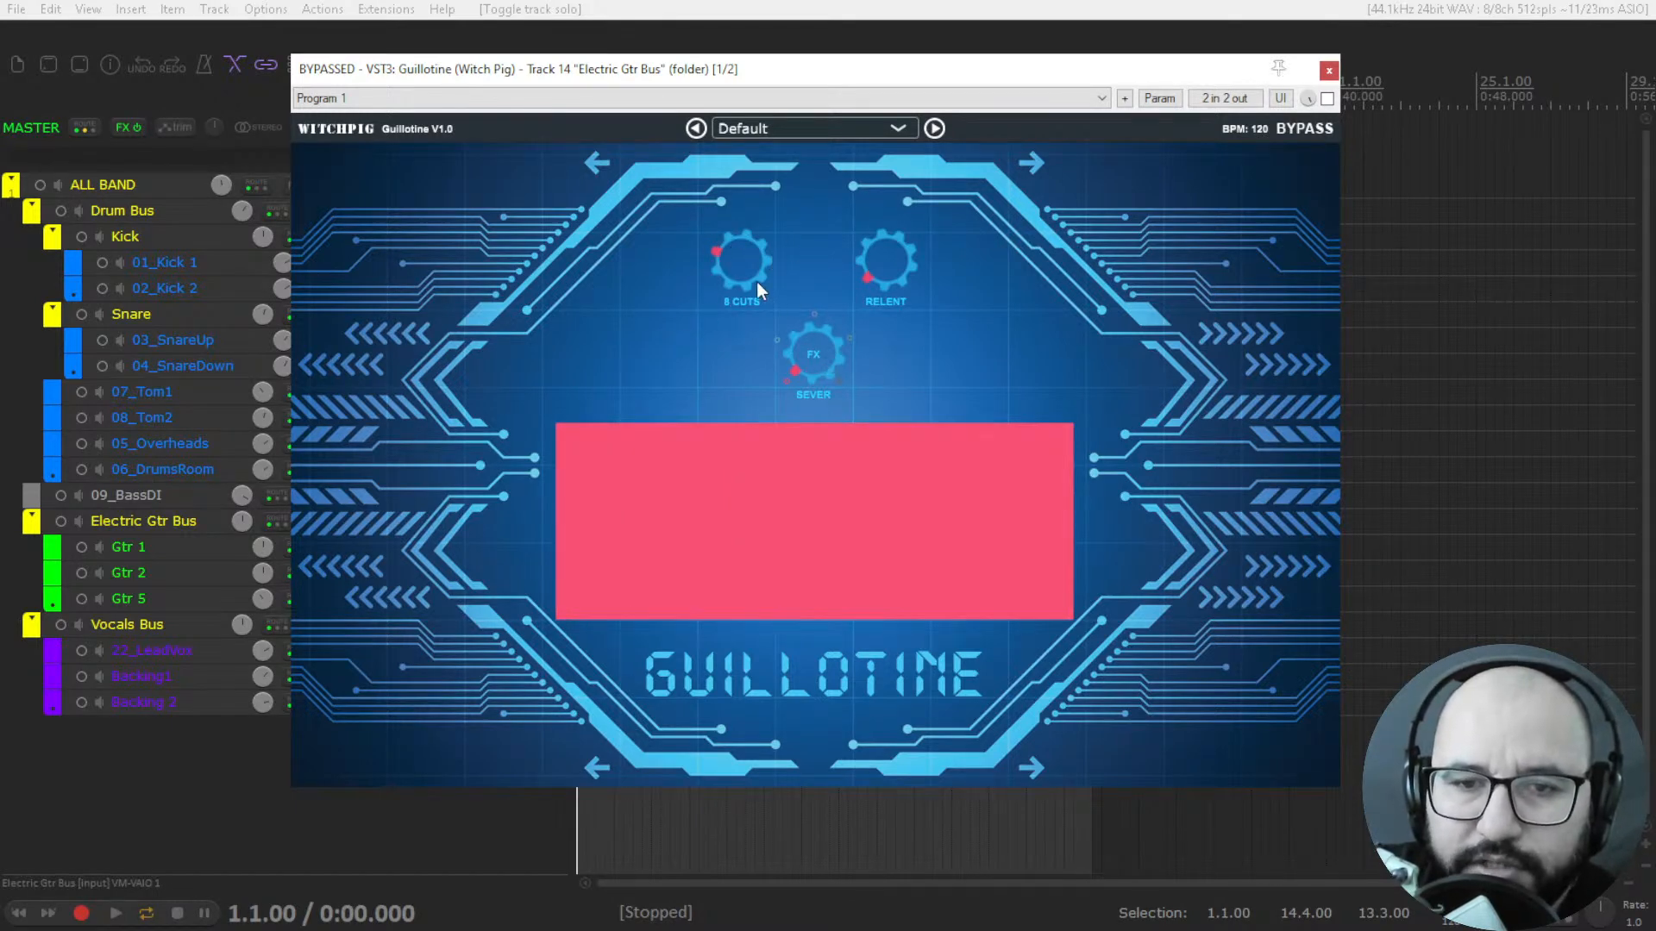
Nudge Guillotine's cuts knob, play the guitars and enable the plugin.
{"action": "left_click_drag", "start_coordinate": [745, 257], "coordinate": [745, 271]}
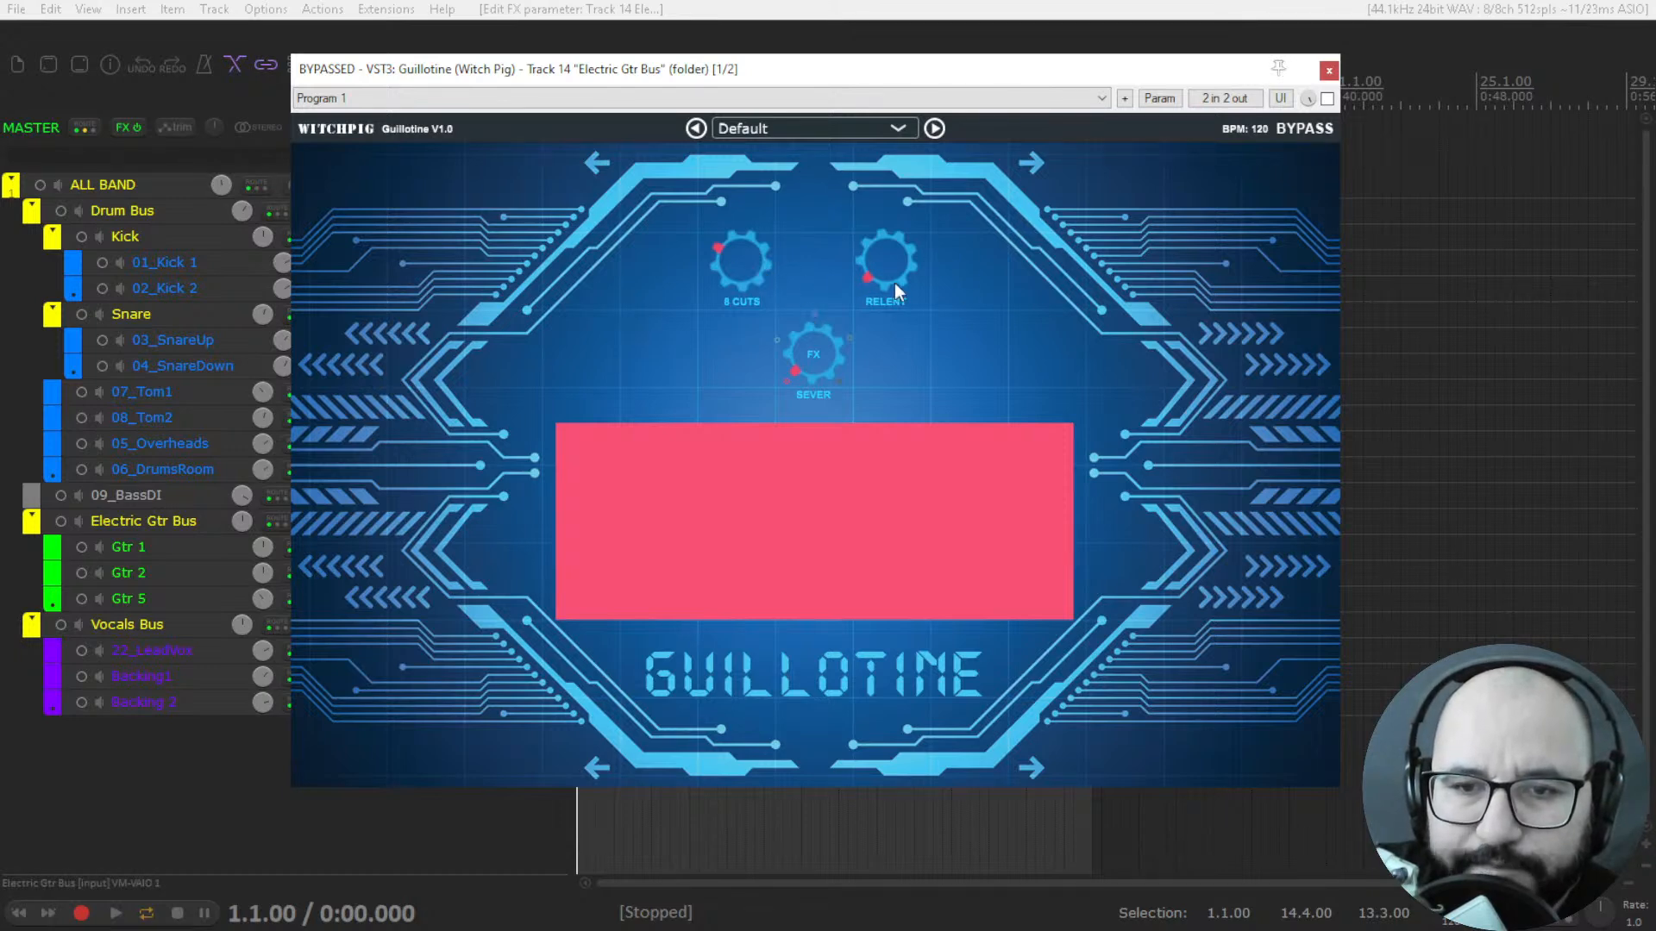
{"action": "key", "text": "space"}
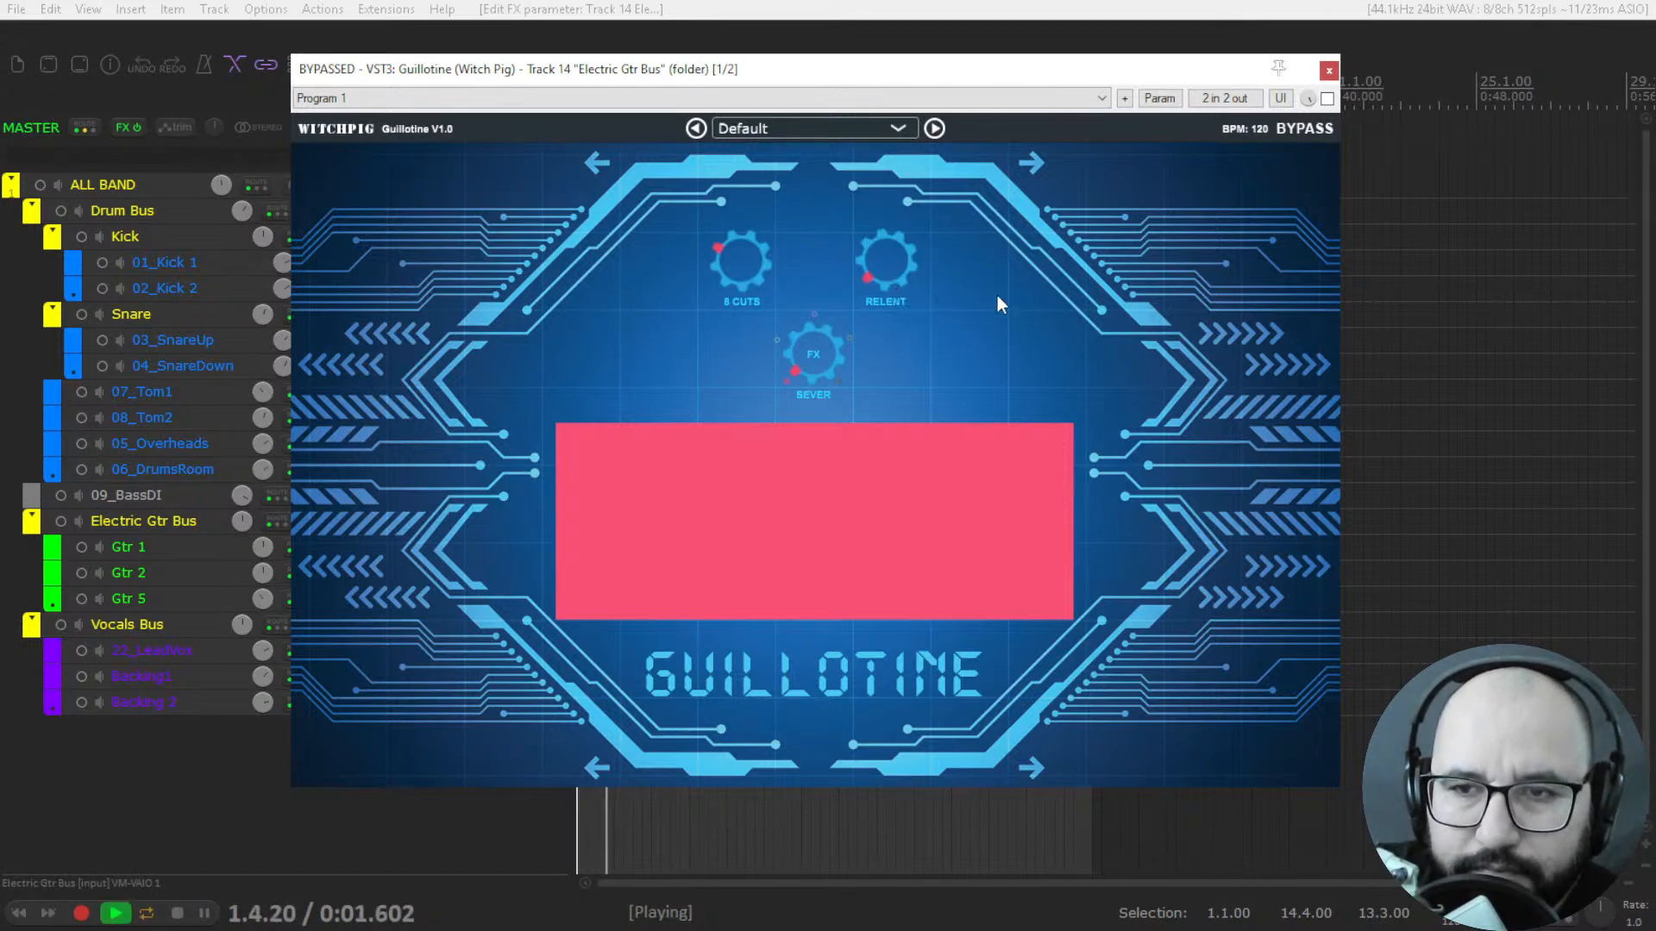
{"action": "left_click", "coordinate": [1329, 99]}
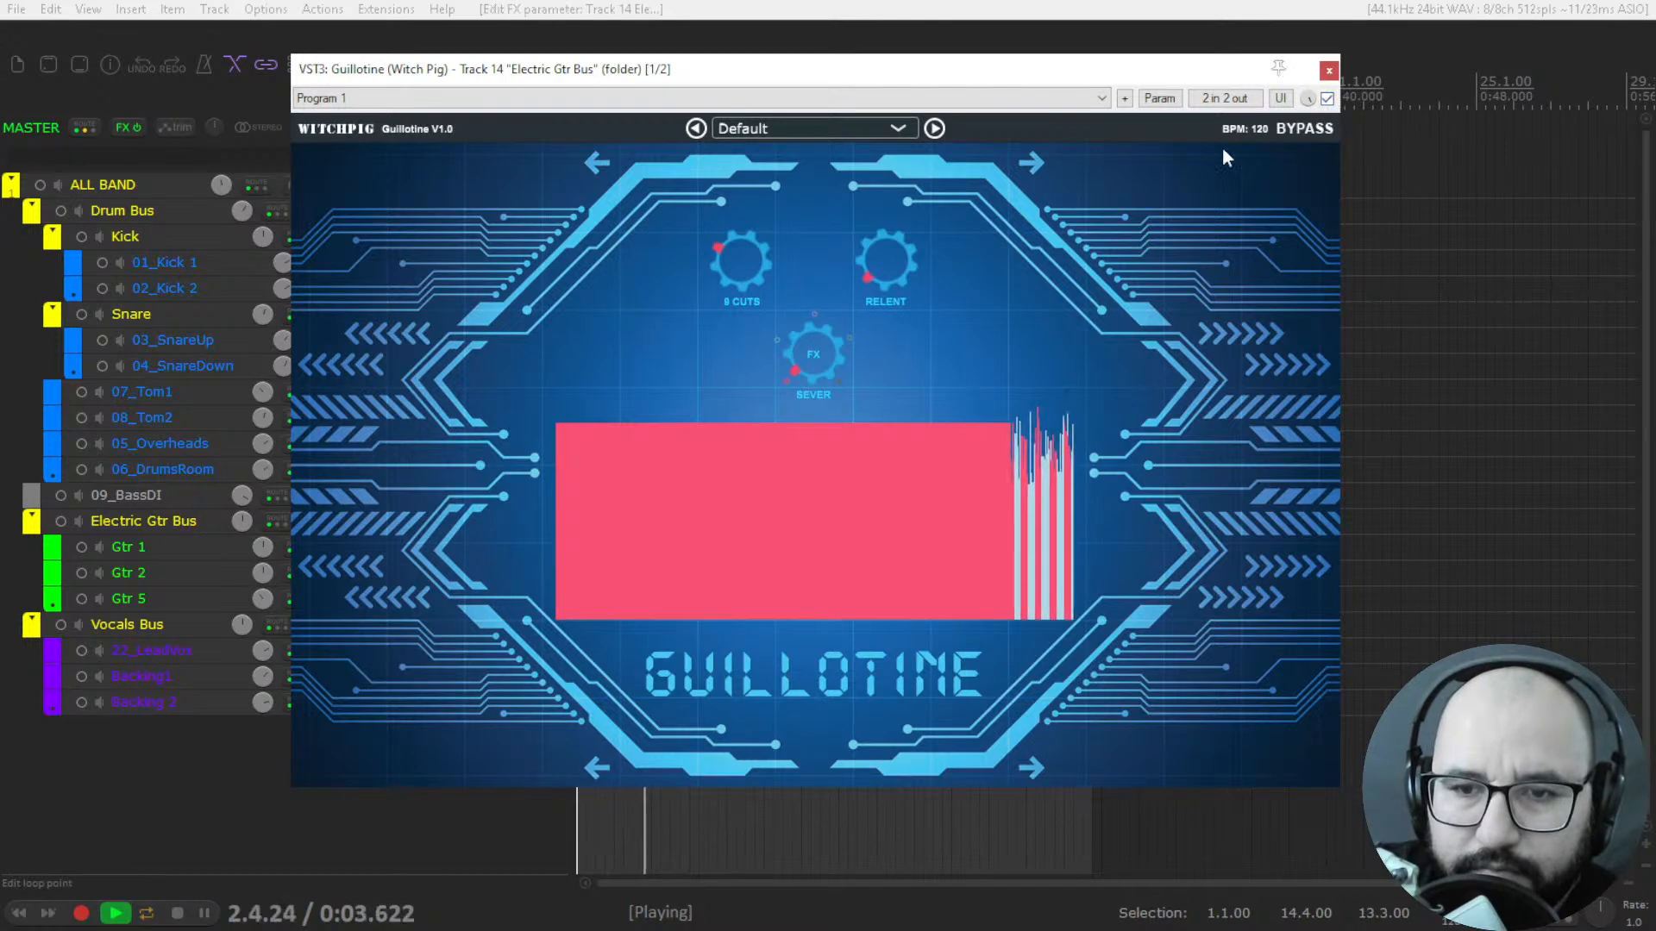
Set Guillotine to 22 cuts and try the Relent knob at low and high settings while the guitars play.
{"action": "key", "text": "space"}
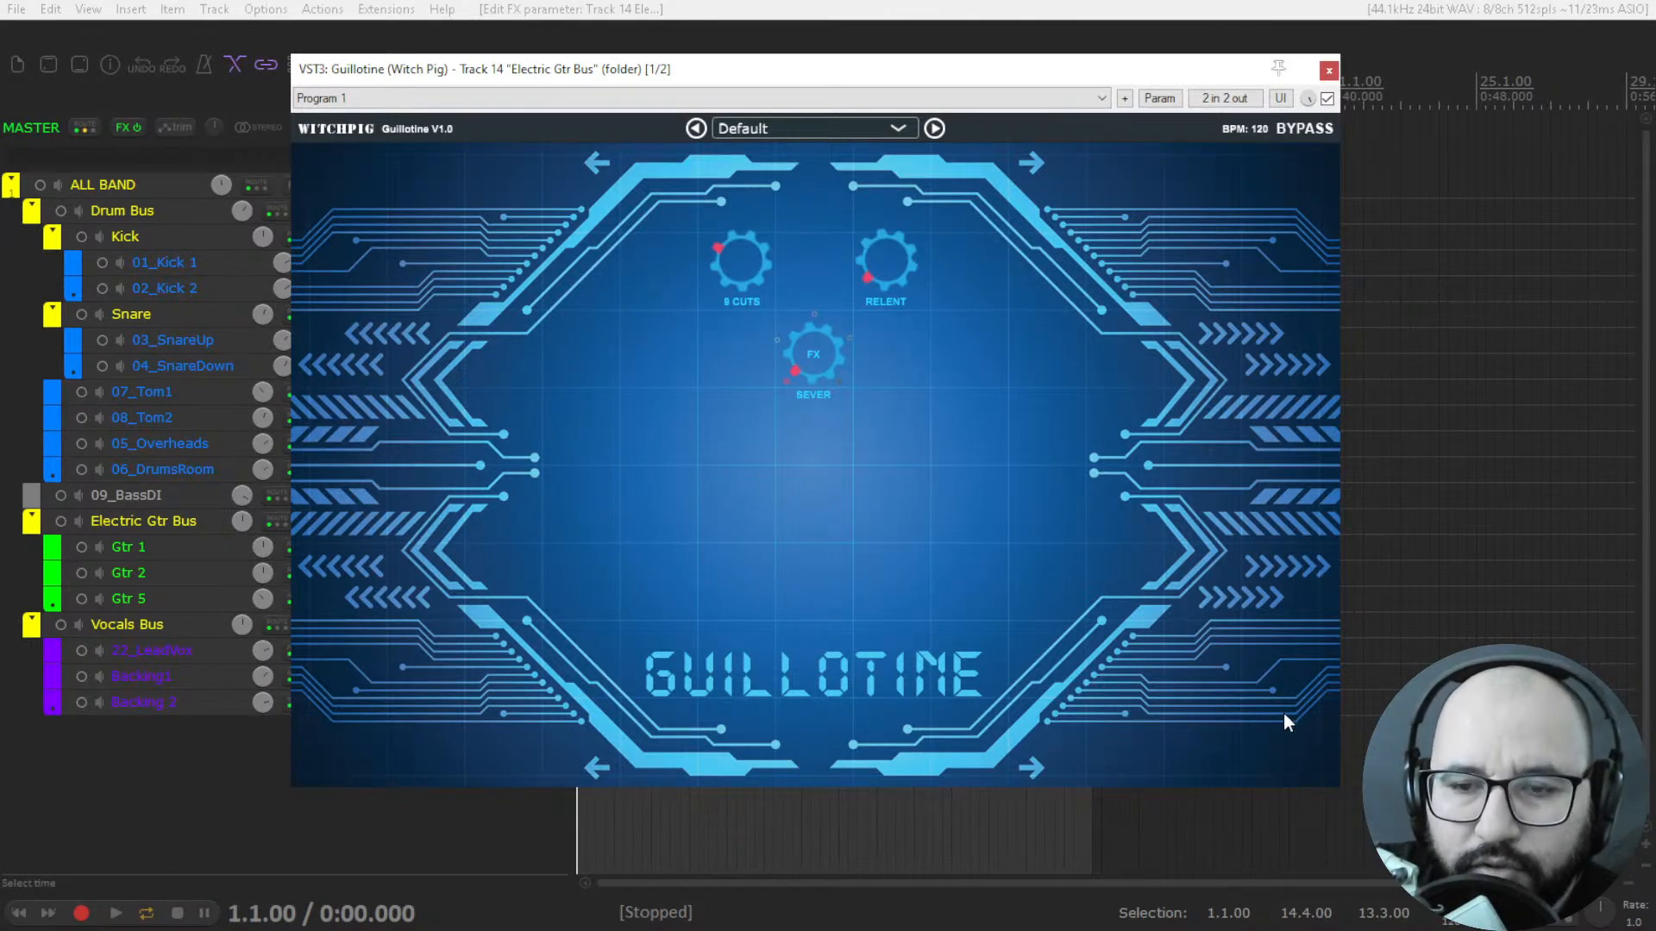
{"action": "key", "text": "space"}
{"action": "left_click_drag", "start_coordinate": [736, 271], "coordinate": [738, 163]}
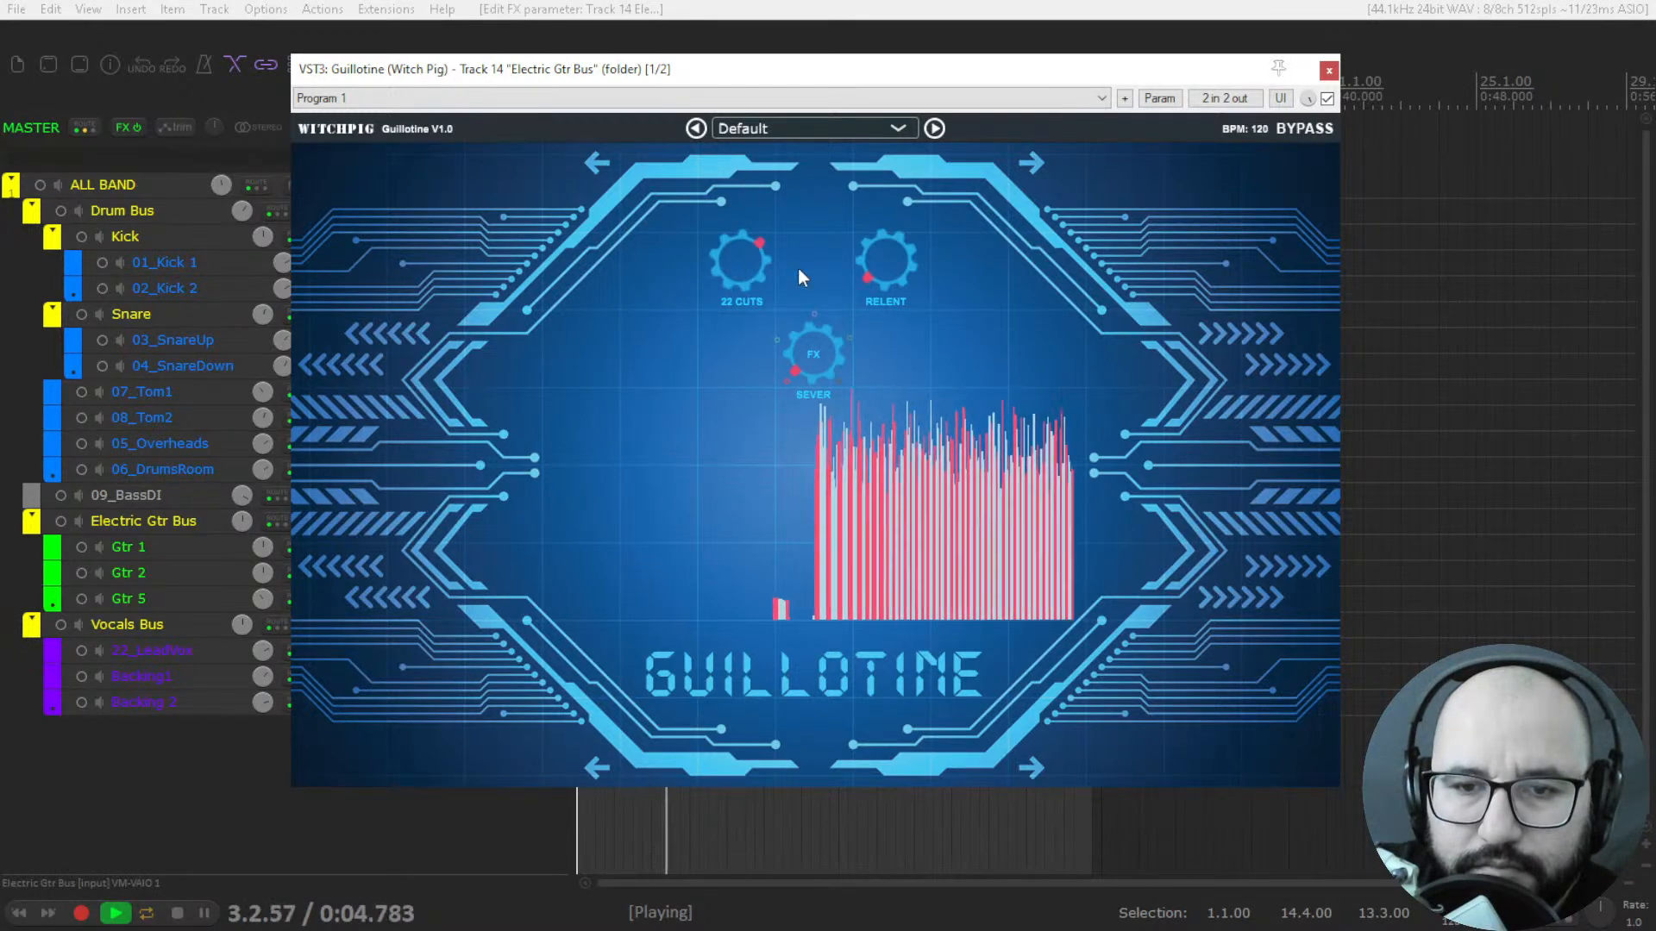
{"action": "left_click_drag", "start_coordinate": [877, 297], "coordinate": [878, 107]}
{"action": "left_click_drag", "start_coordinate": [888, 222], "coordinate": [920, 552]}
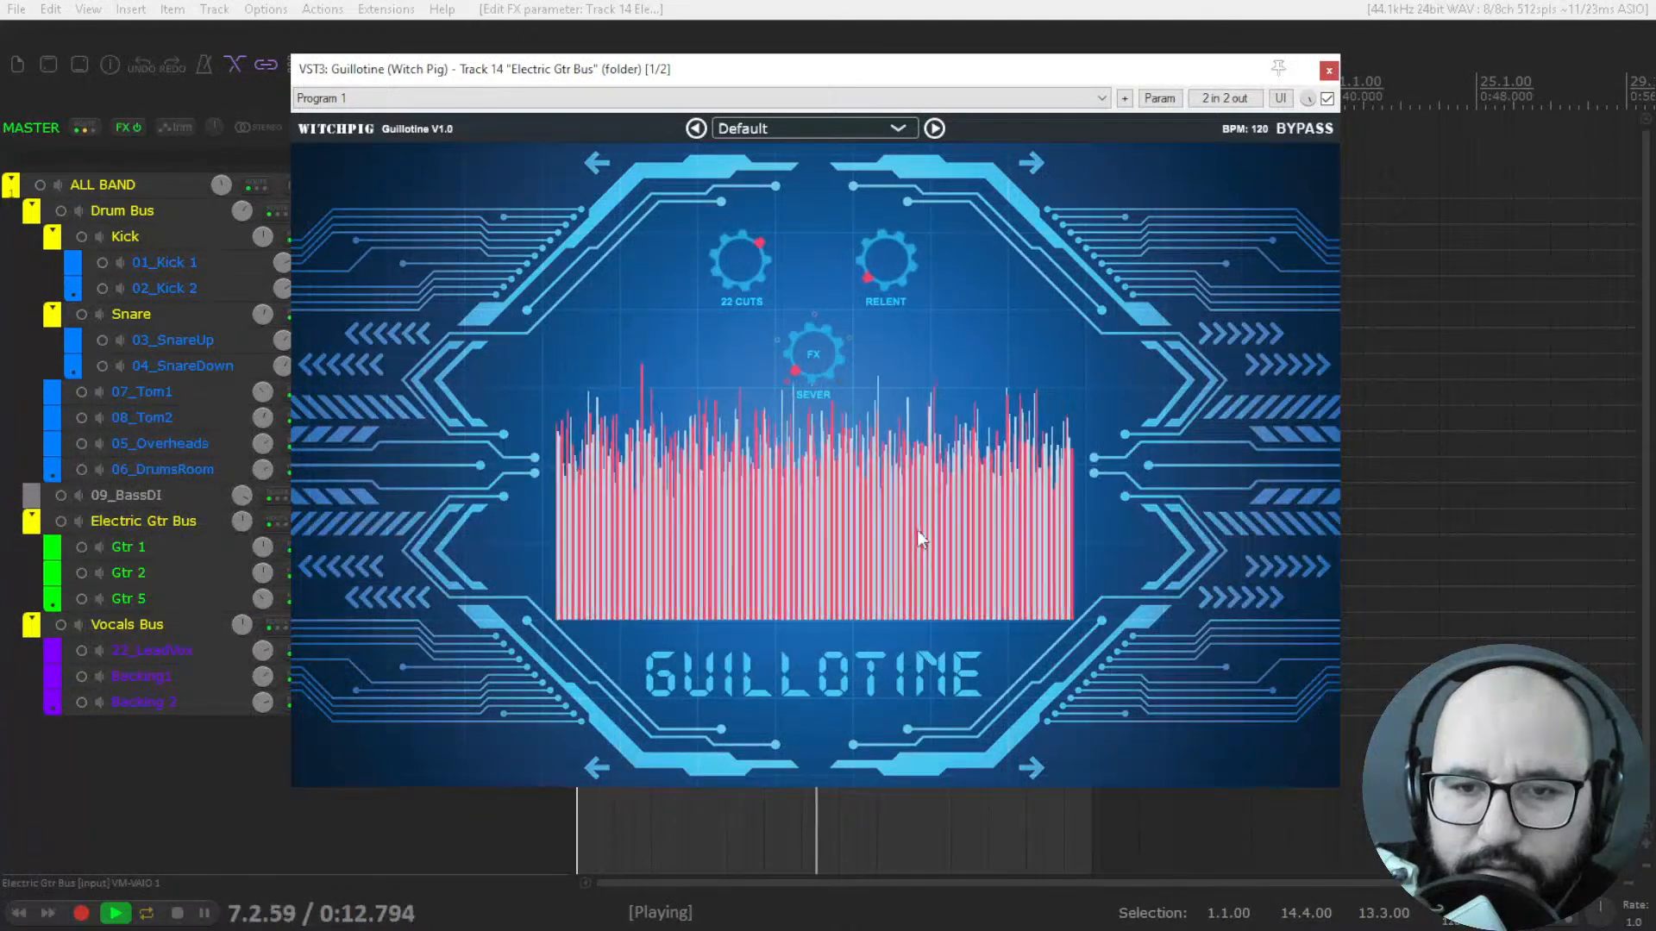
{"action": "left_click_drag", "start_coordinate": [883, 278], "coordinate": [900, 232]}
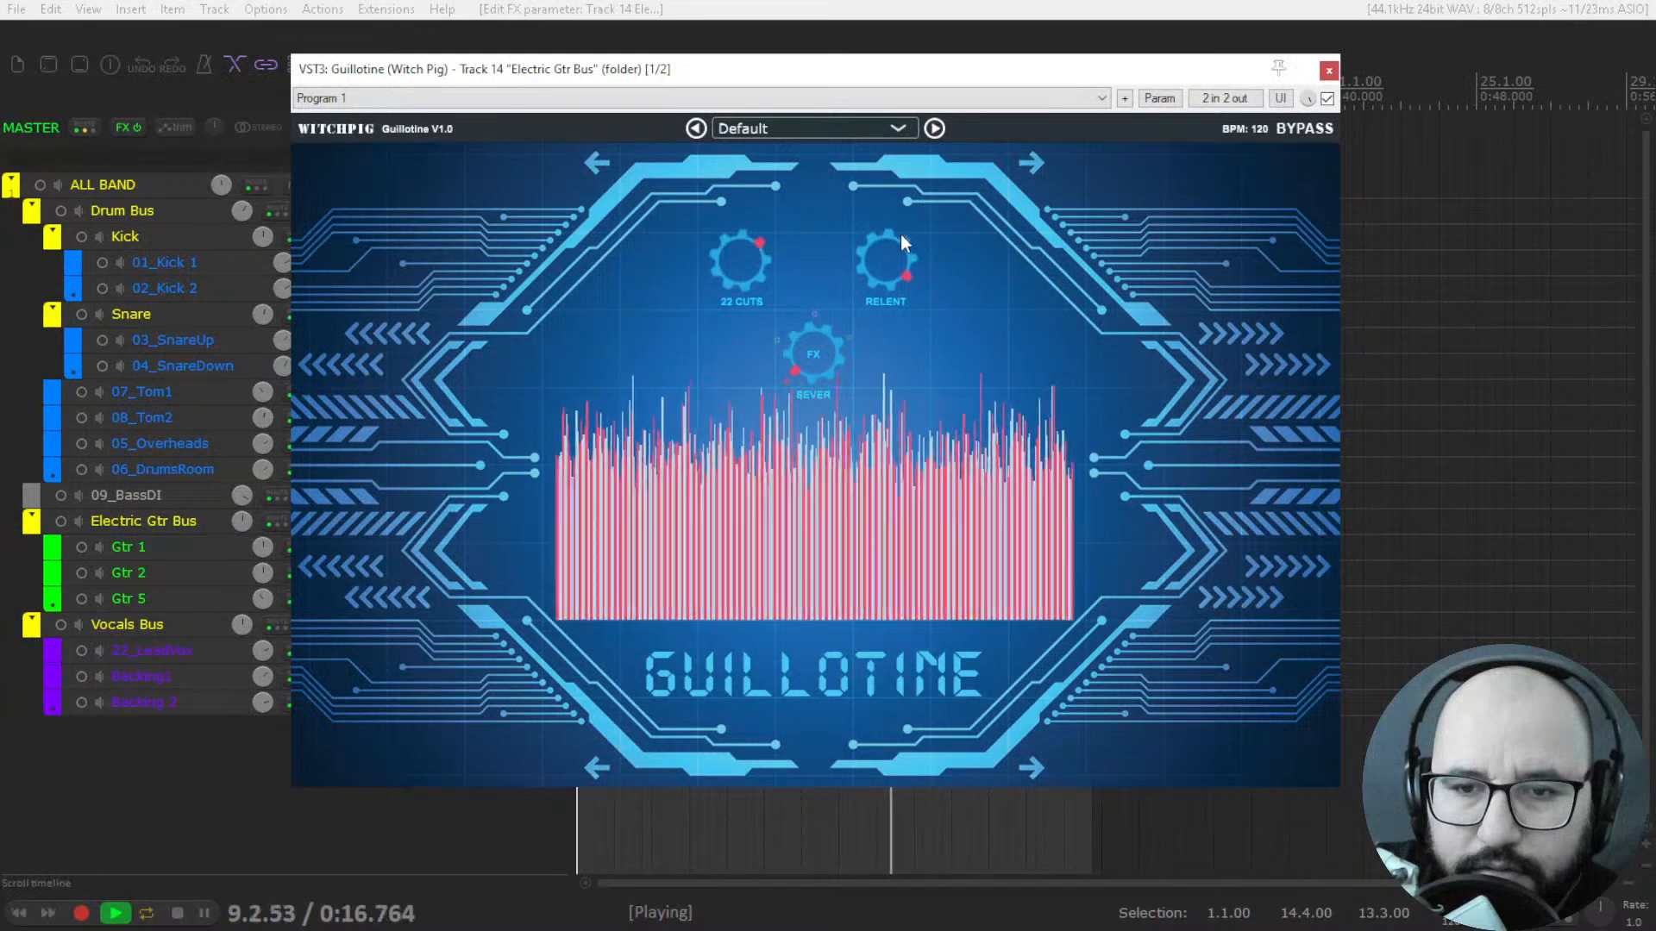
{"action": "key", "text": "space"}
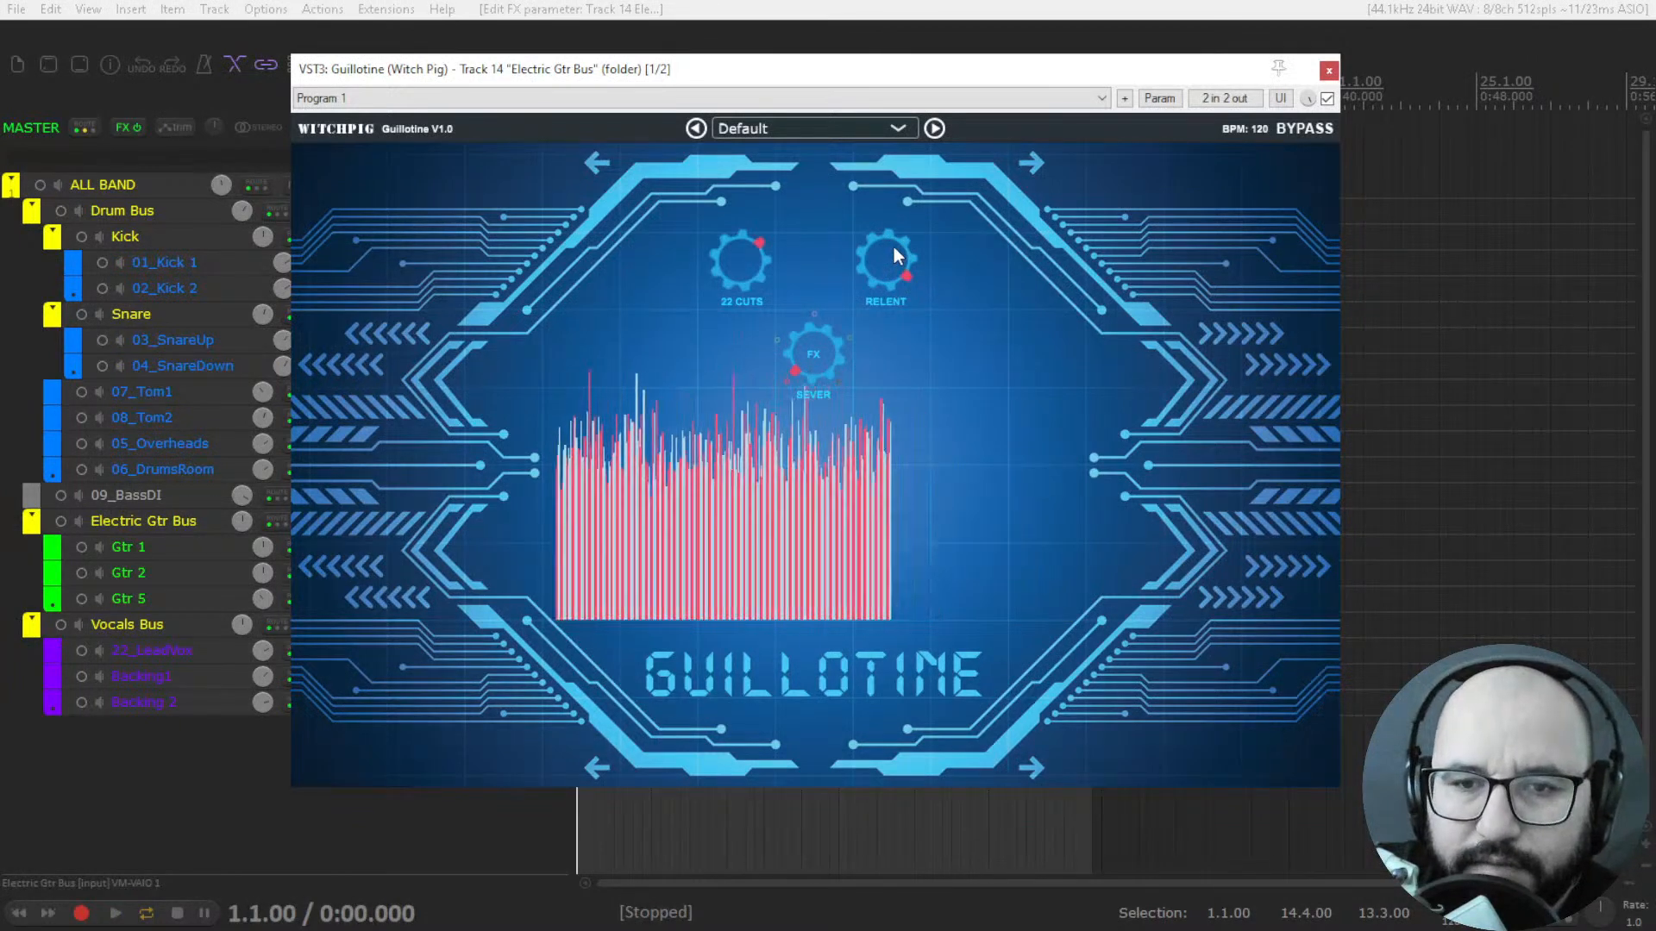
Sweep Guillotine's Relent knob up and down, replay the guitars and return the knob to its minimum.
{"action": "left_click_drag", "start_coordinate": [894, 257], "coordinate": [893, 448]}
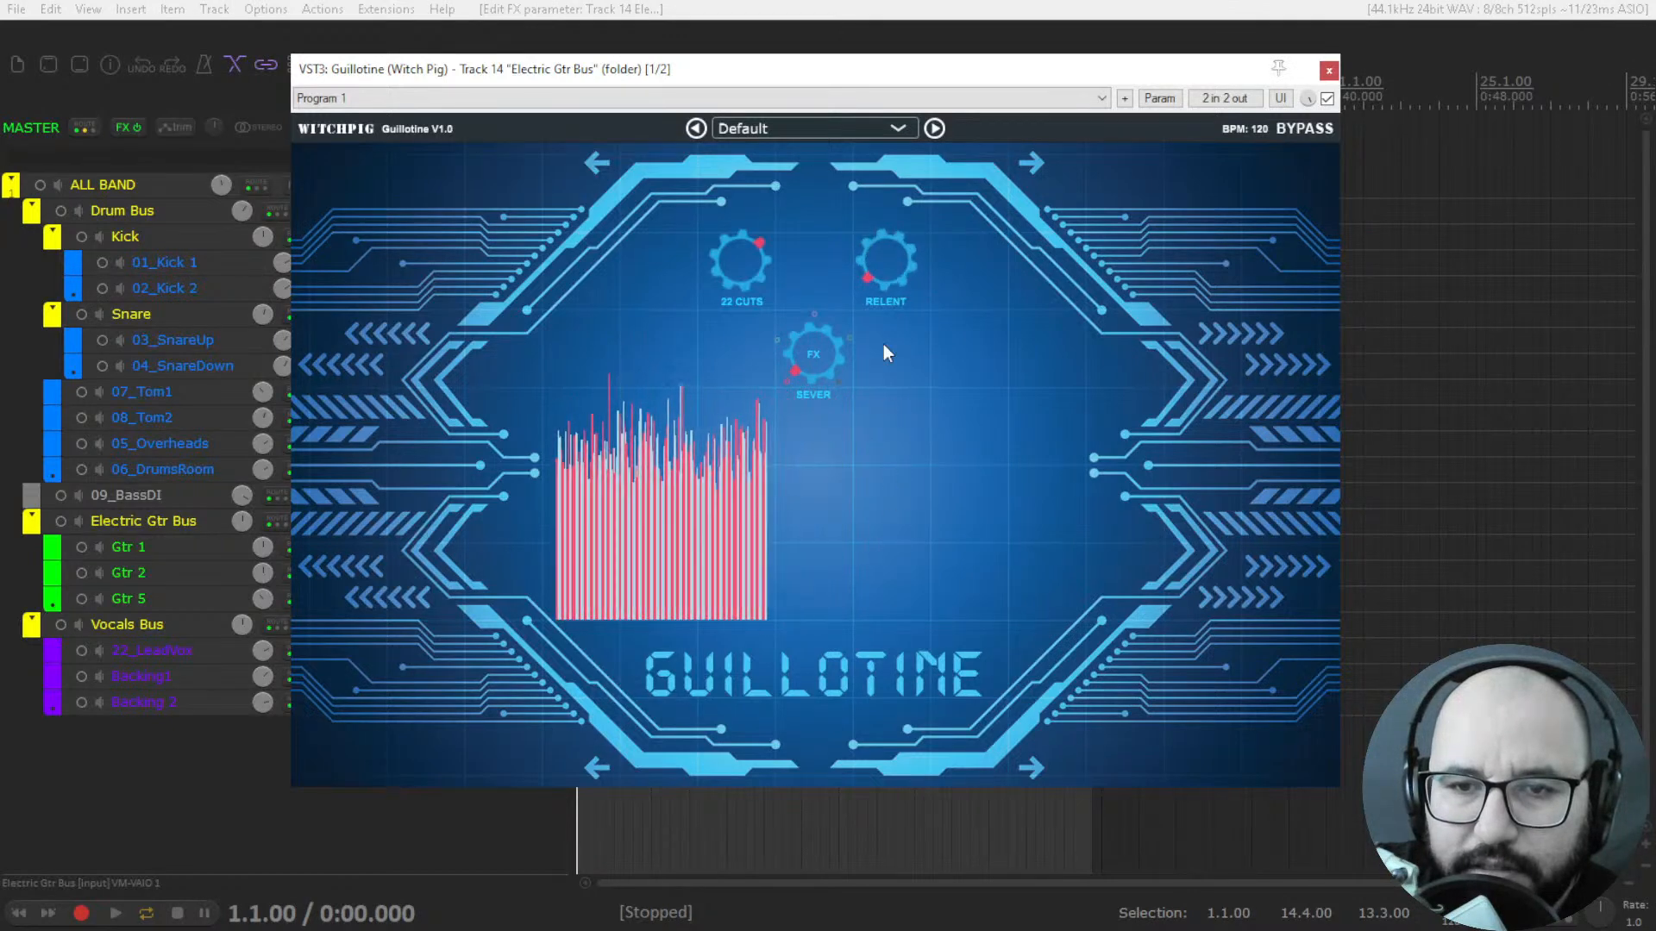
{"action": "left_click_drag", "start_coordinate": [882, 267], "coordinate": [878, 169]}
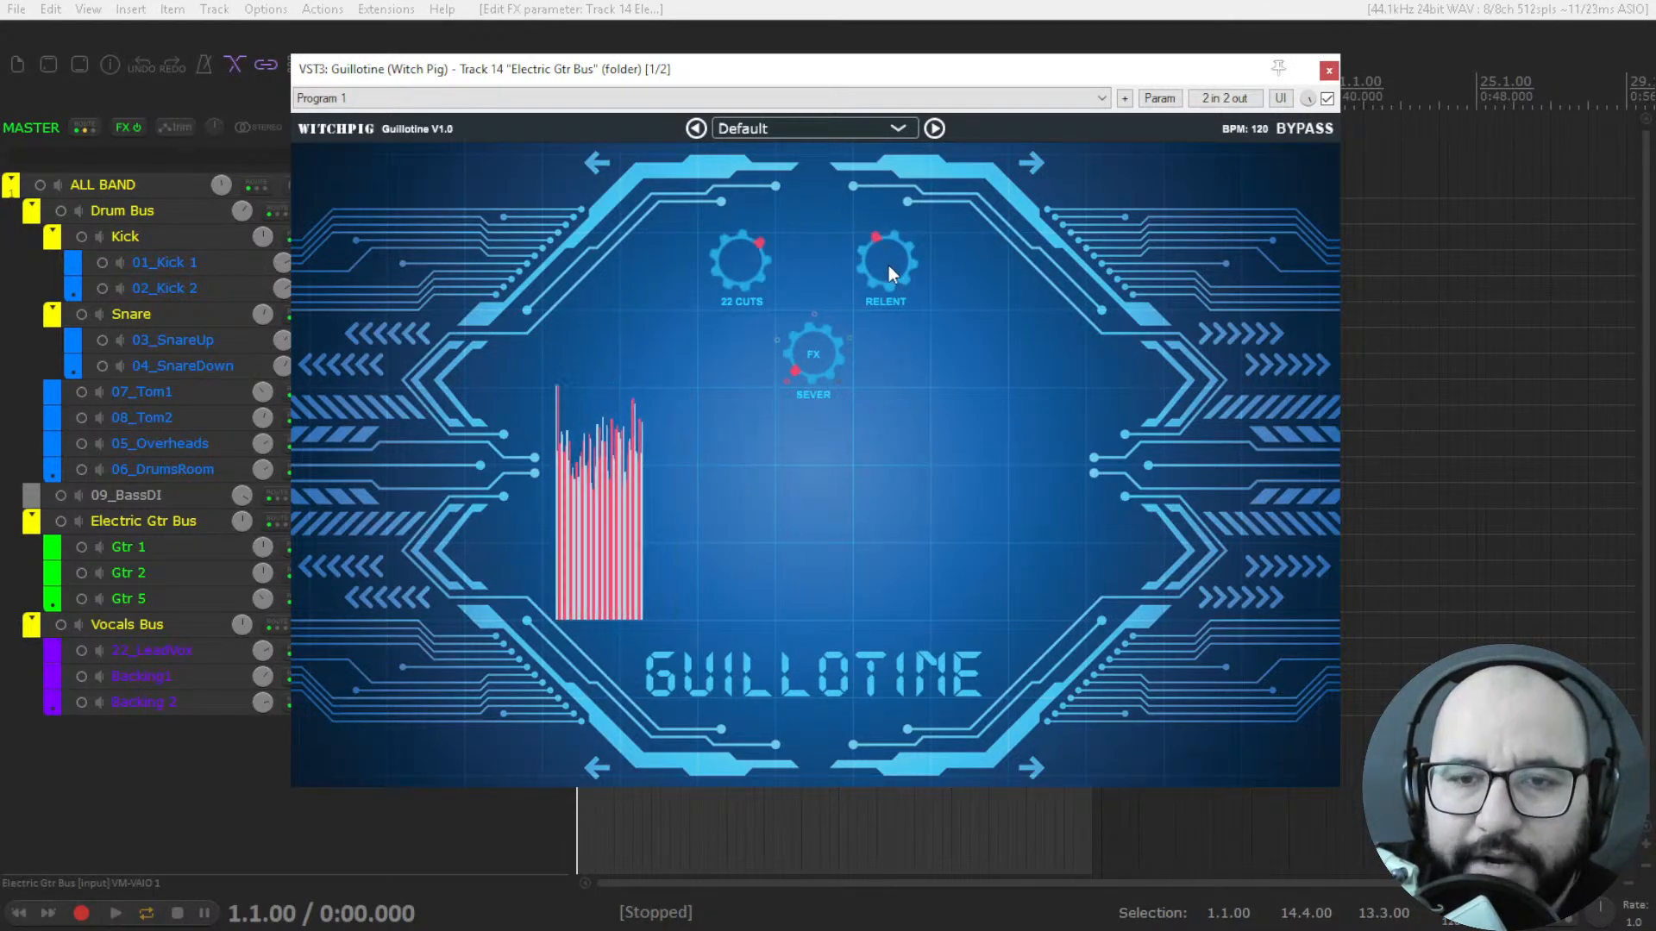
{"action": "left_click_drag", "start_coordinate": [888, 225], "coordinate": [893, 390]}
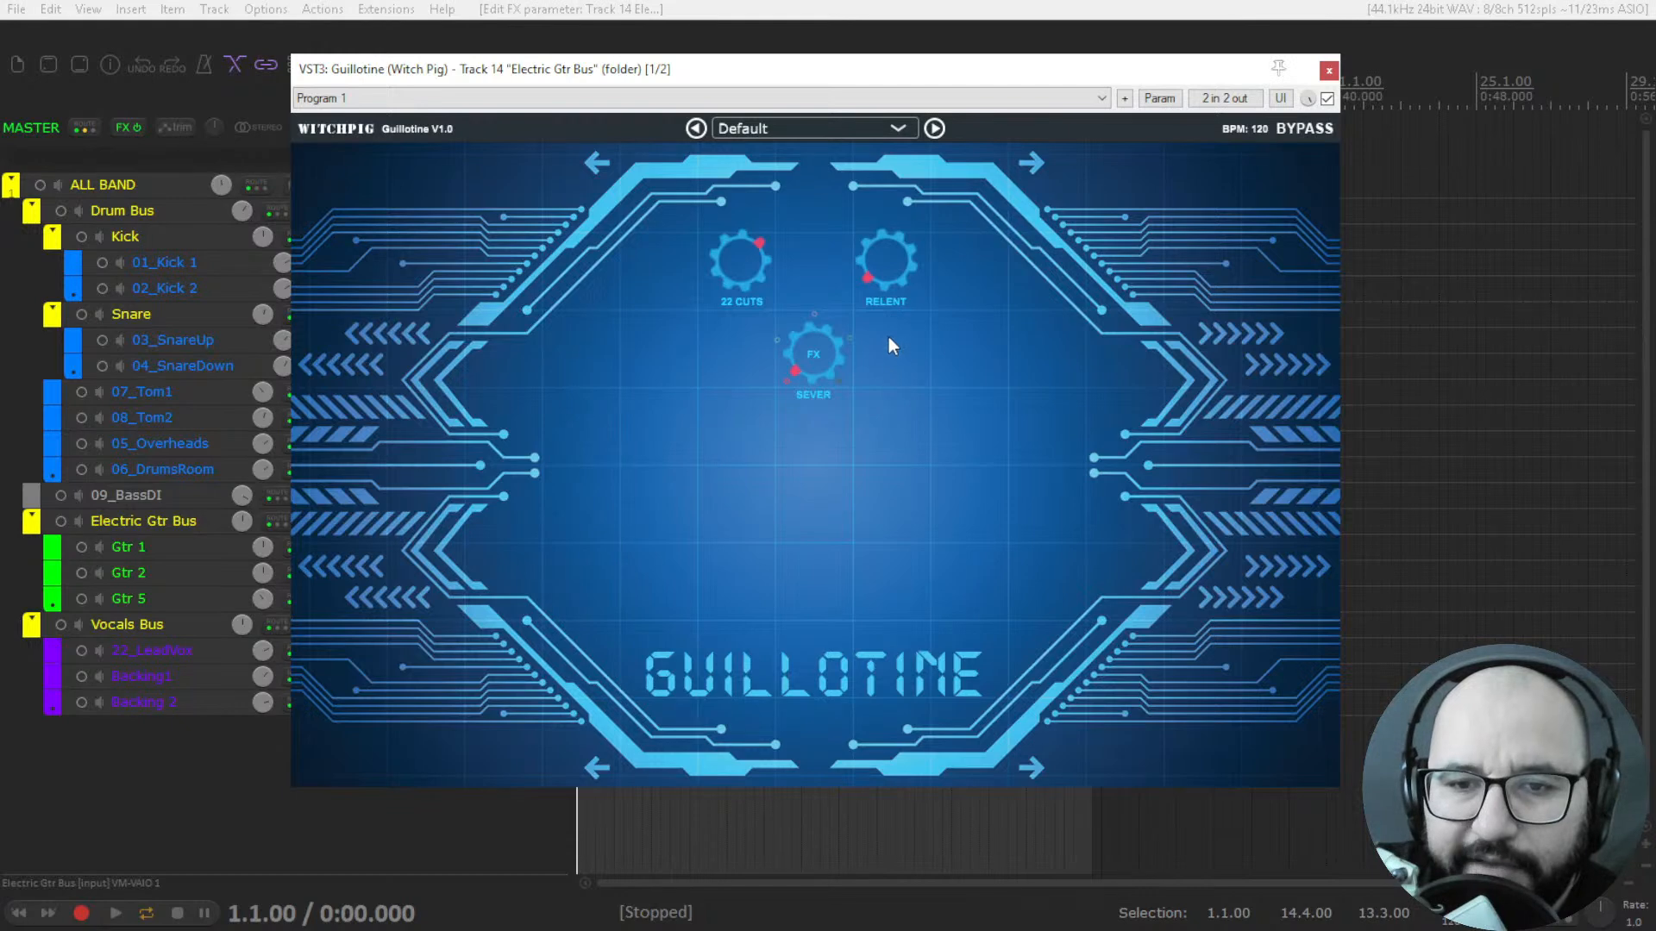
{"action": "left_click_drag", "start_coordinate": [882, 278], "coordinate": [891, 121]}
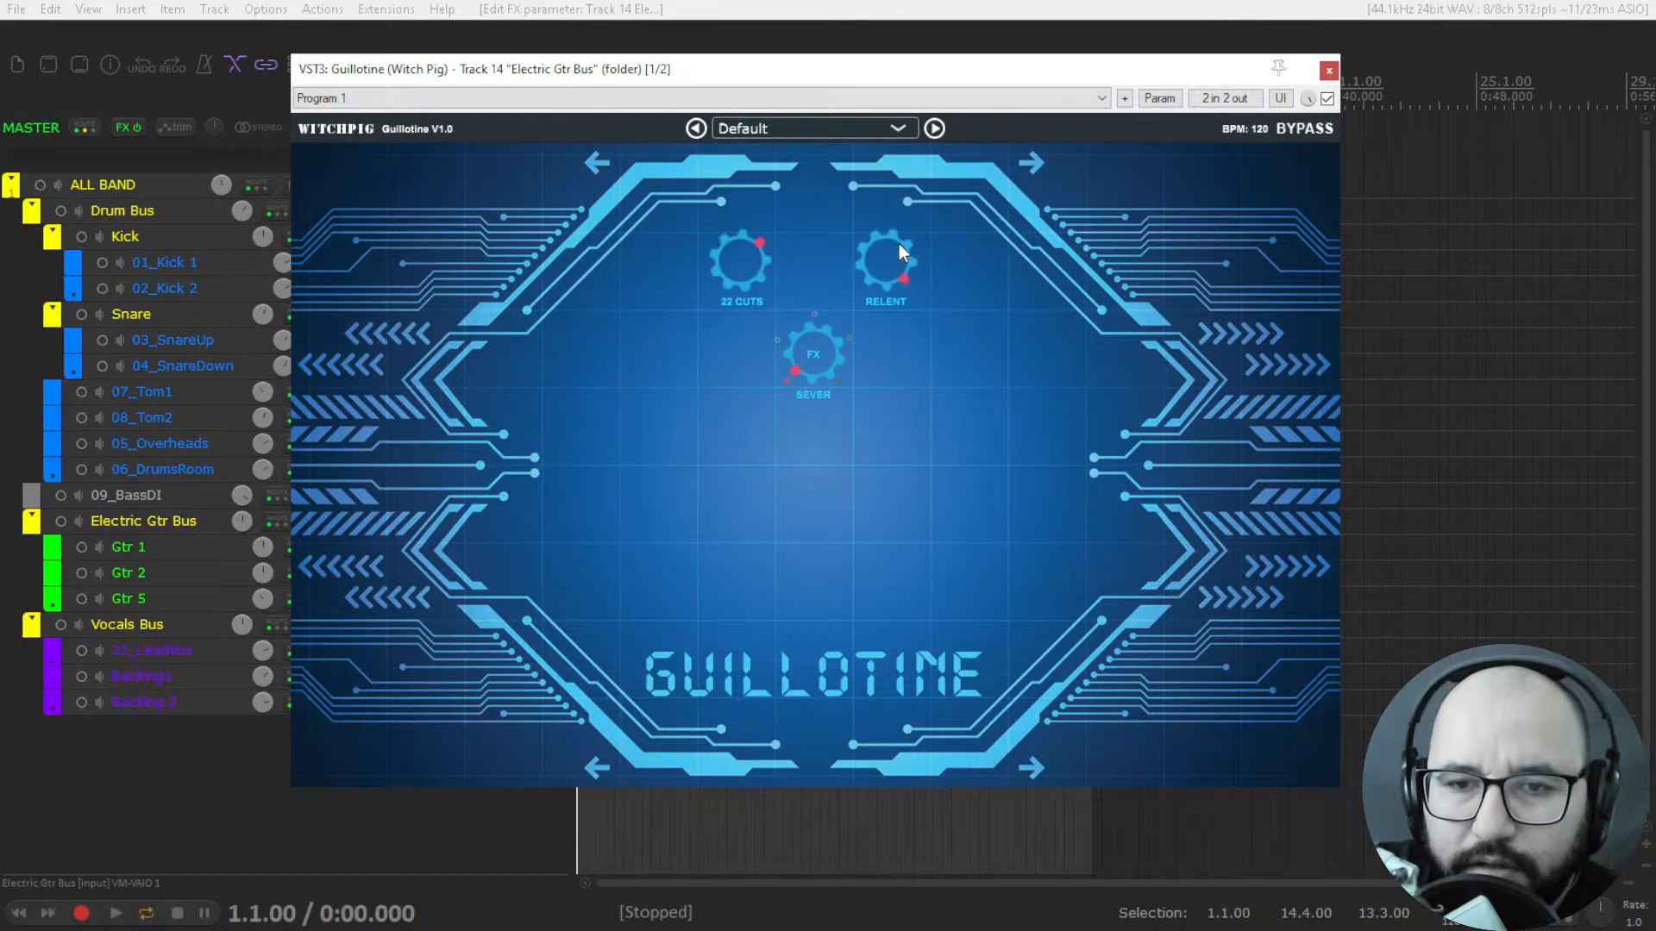
{"action": "key", "text": "space"}
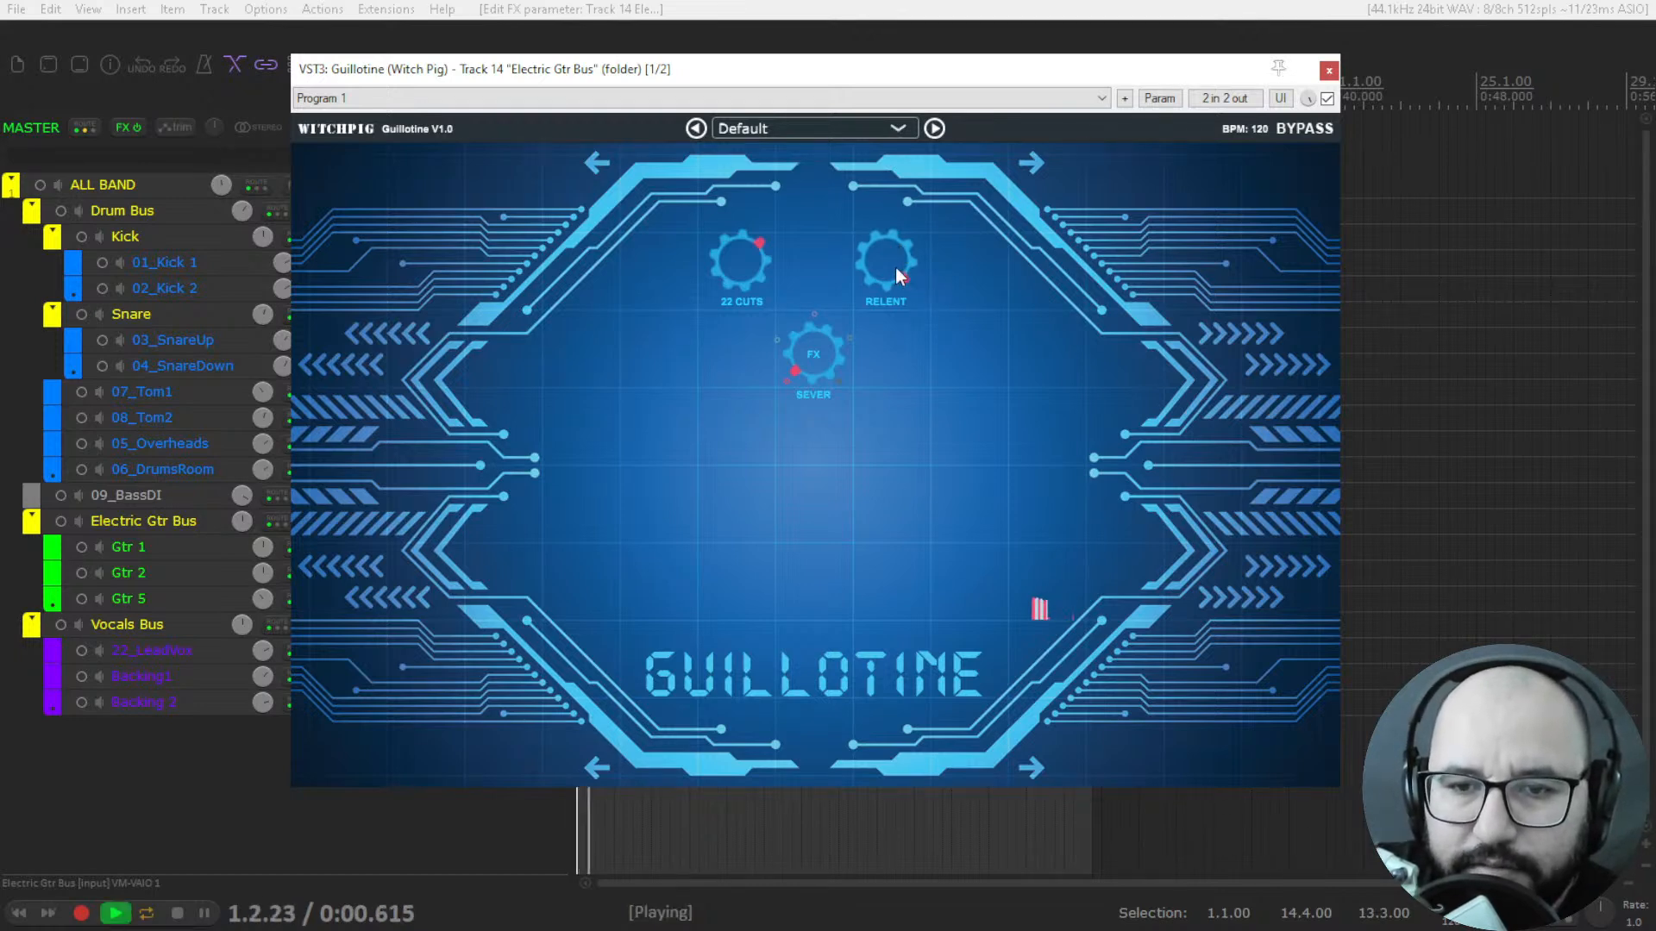
{"action": "left_click_drag", "start_coordinate": [893, 265], "coordinate": [893, 566]}
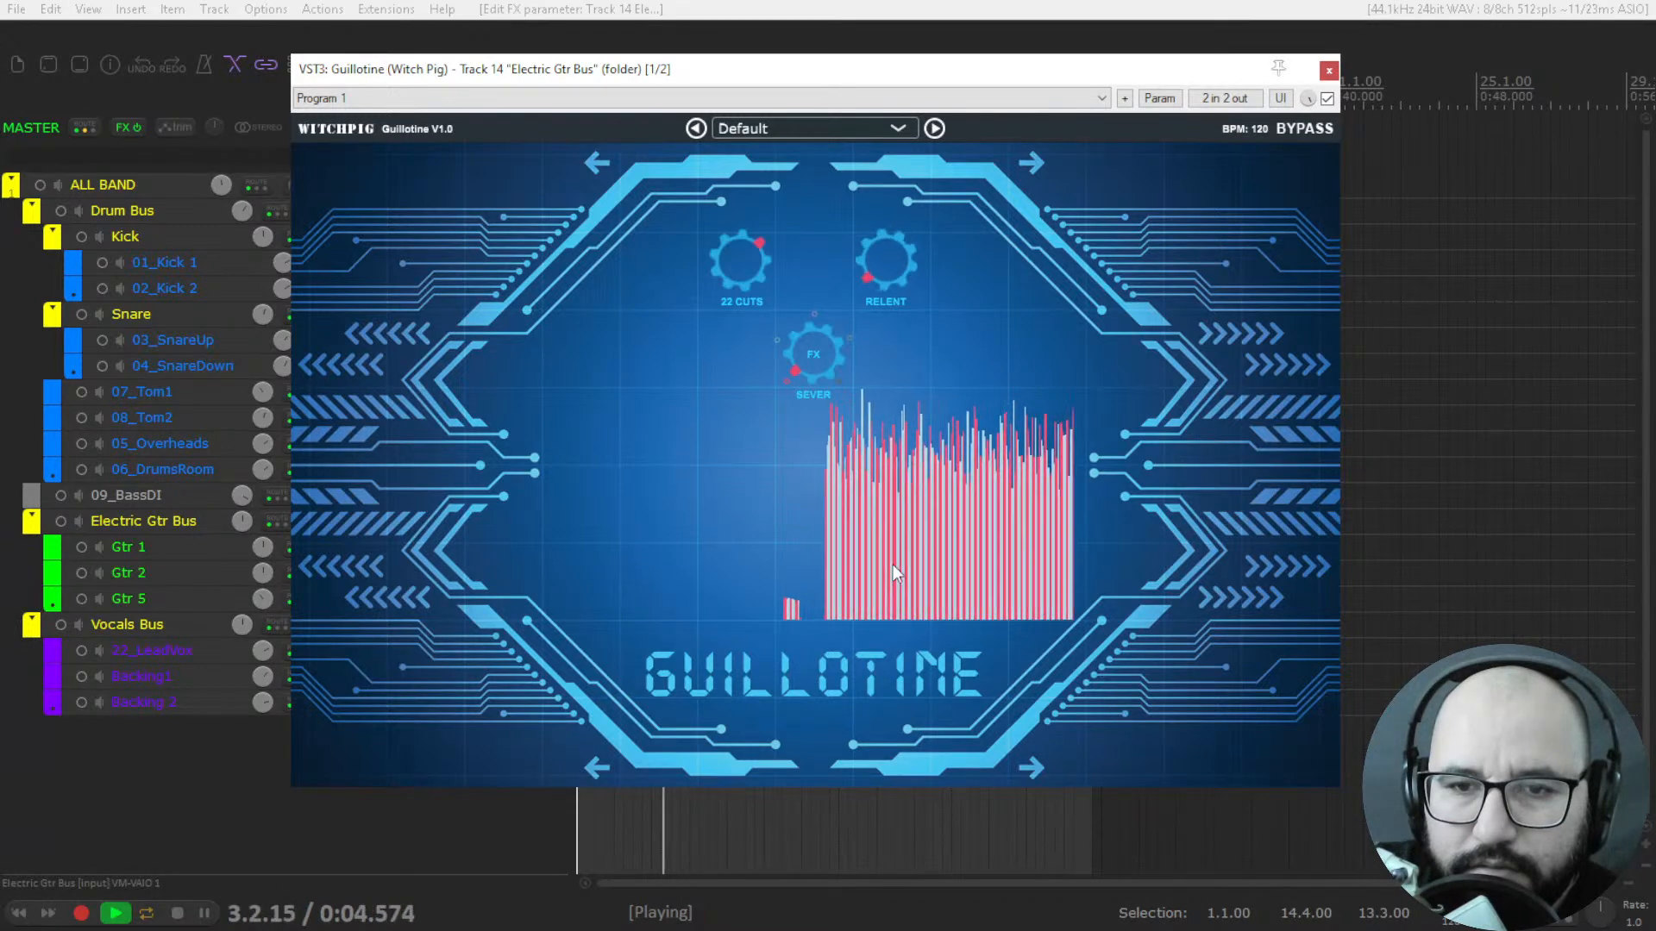
{"action": "key", "text": "space"}
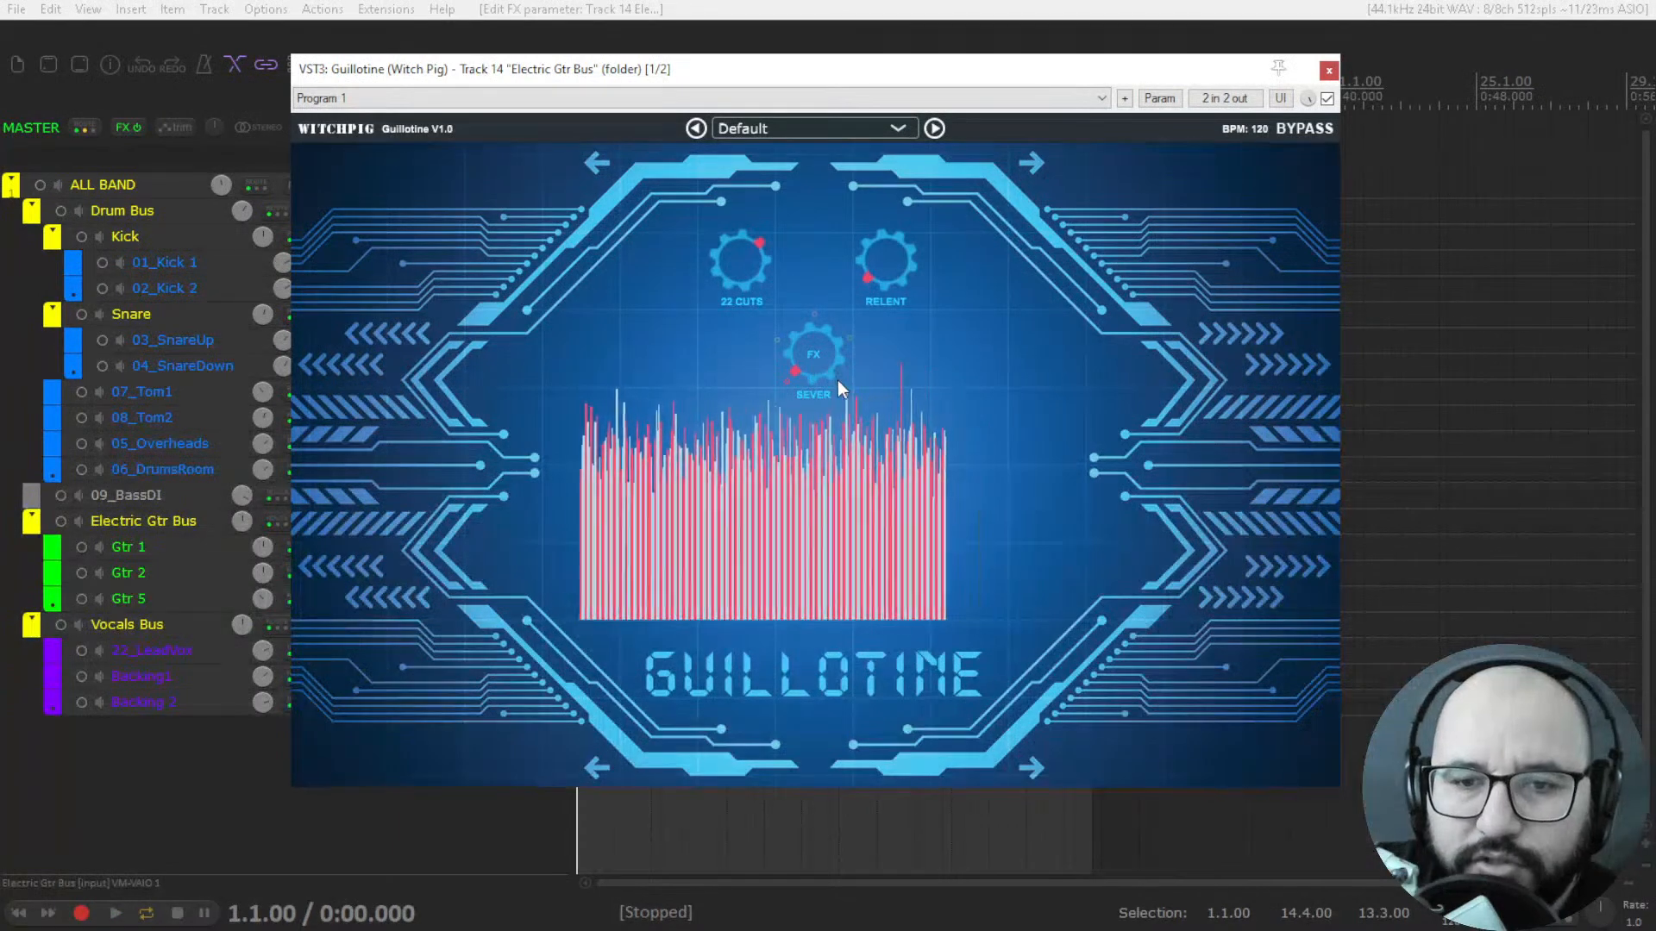
Audition Guillotine's Distort, Shudder and Crush effects on the playing guitars.
{"action": "key", "text": "space"}
{"action": "left_click_drag", "start_coordinate": [814, 369], "coordinate": [805, 325]}
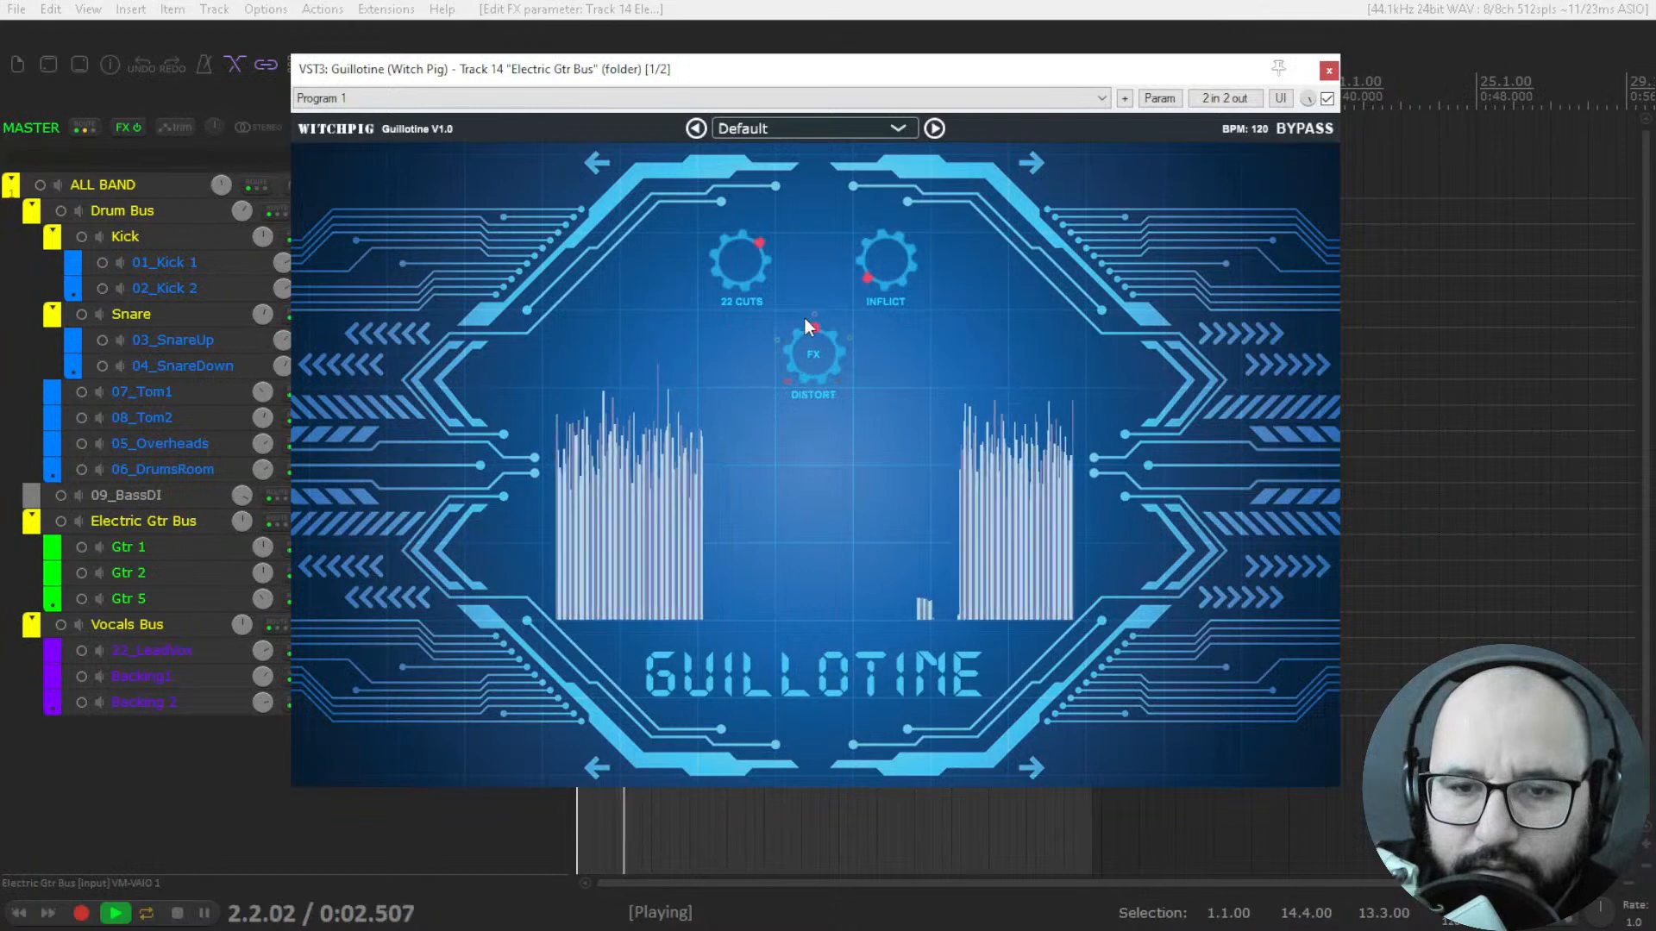
{"action": "key", "text": "space"}
{"action": "key", "text": "space"}
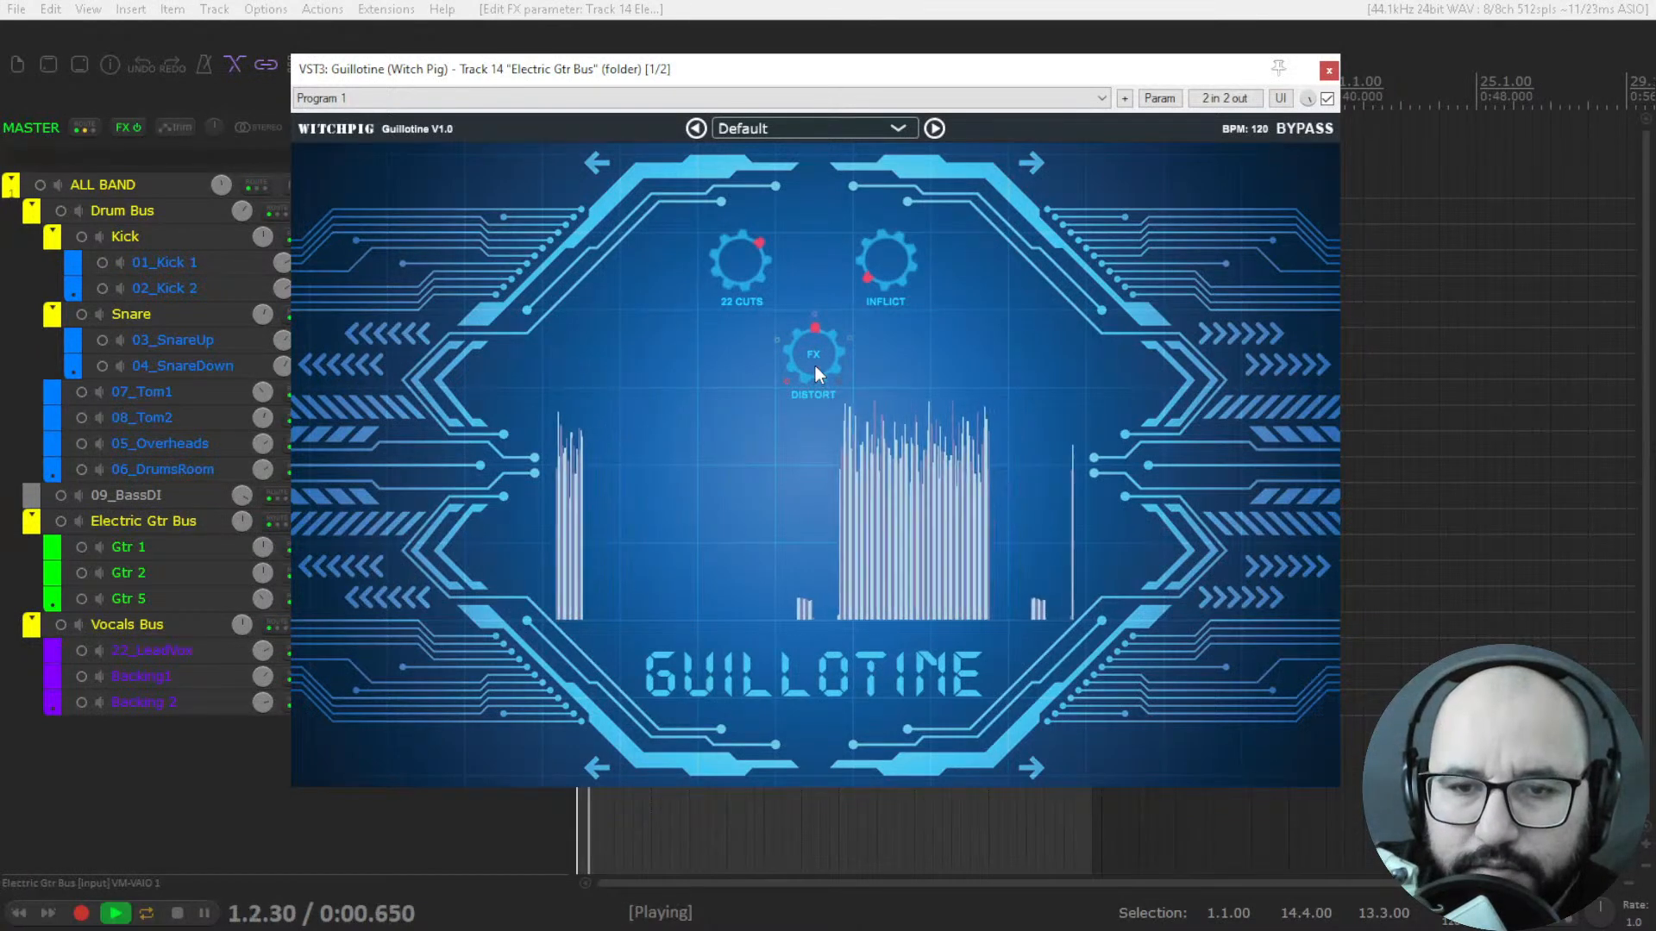
{"action": "left_click_drag", "start_coordinate": [816, 341], "coordinate": [821, 314]}
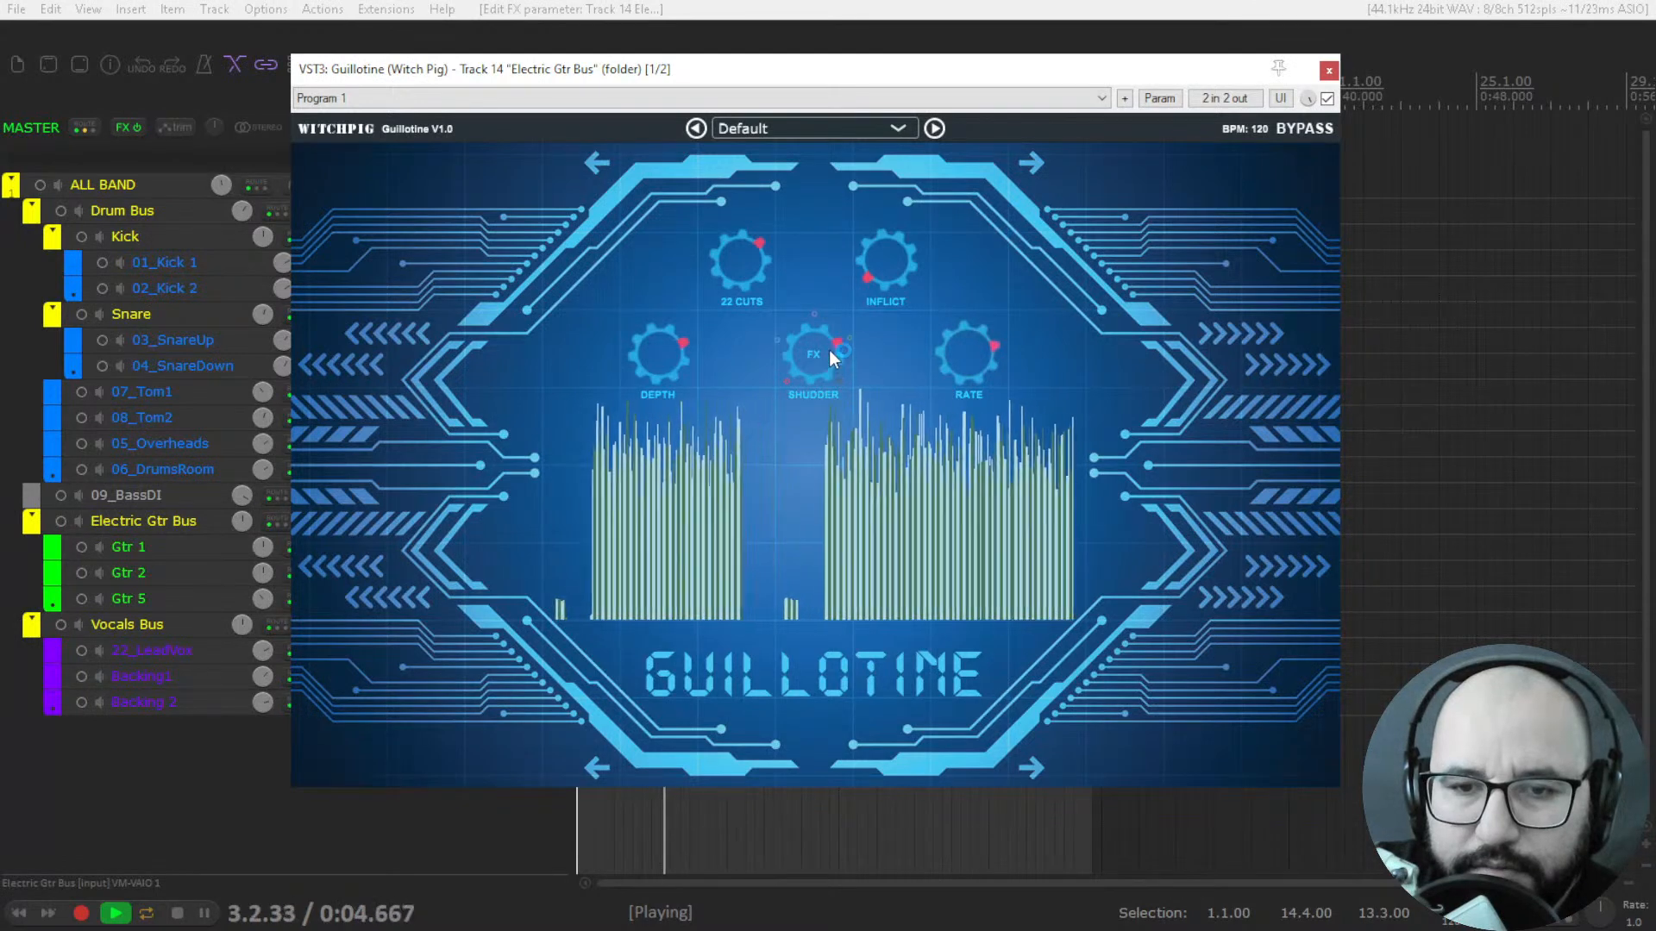
{"action": "left_click_drag", "start_coordinate": [830, 354], "coordinate": [837, 313]}
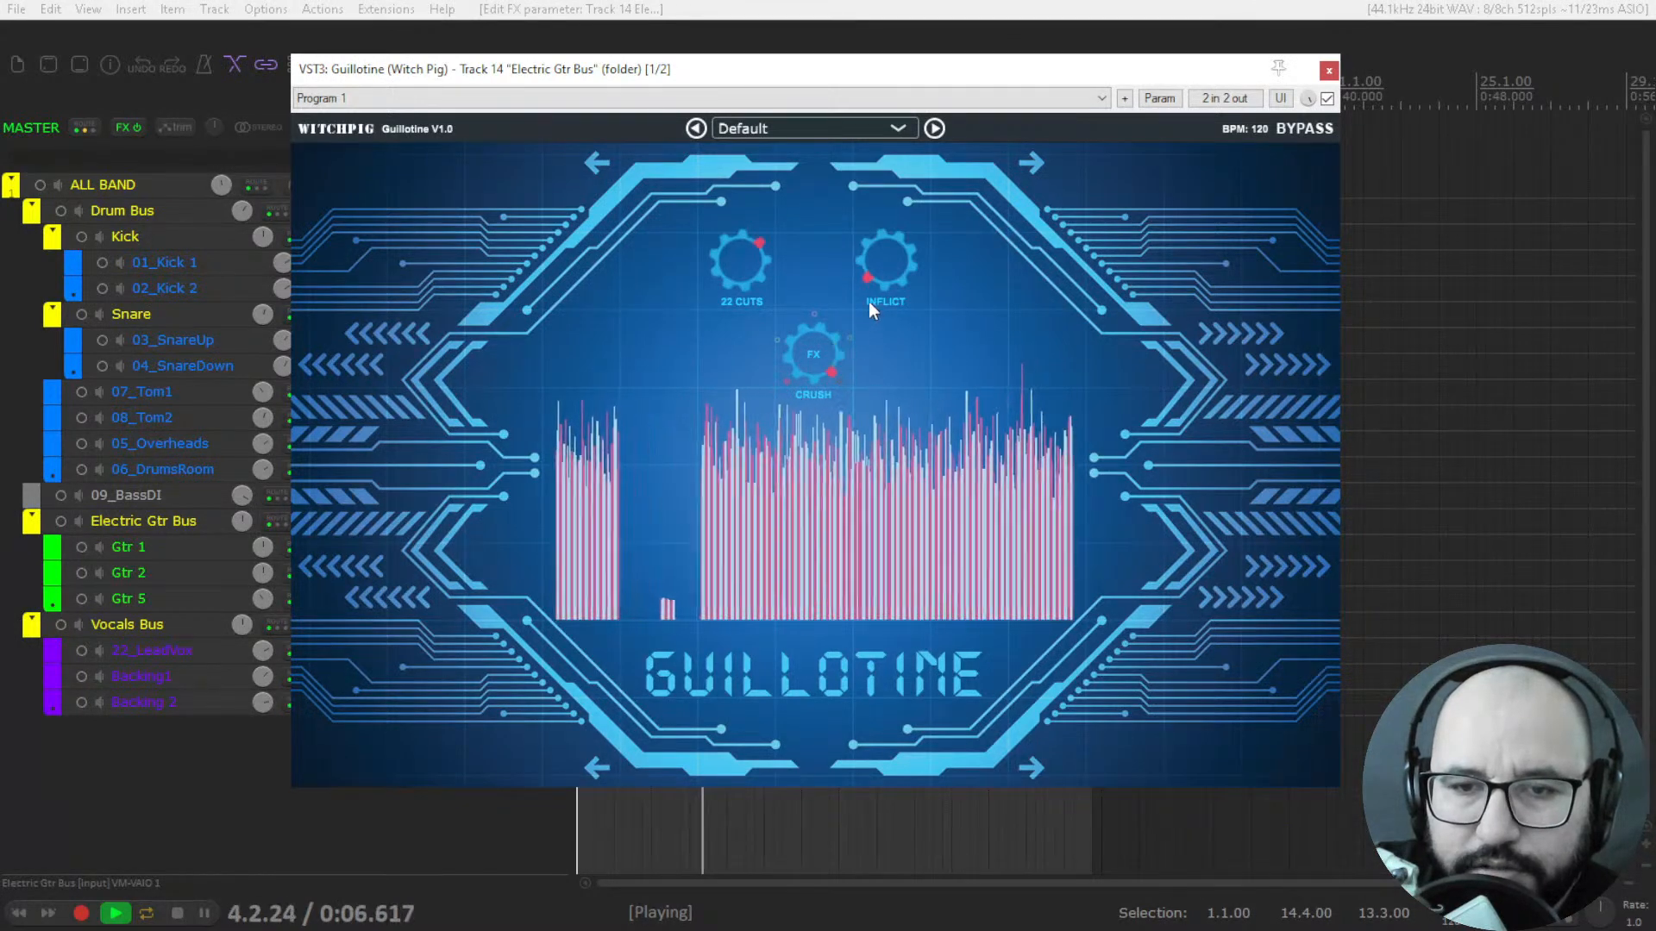
Switch Guillotine back to Shudder and compare low, medium and high Inflict amounts on the guitars.
{"action": "left_click_drag", "start_coordinate": [878, 257], "coordinate": [897, 124]}
{"action": "left_click_drag", "start_coordinate": [856, 350], "coordinate": [825, 419]}
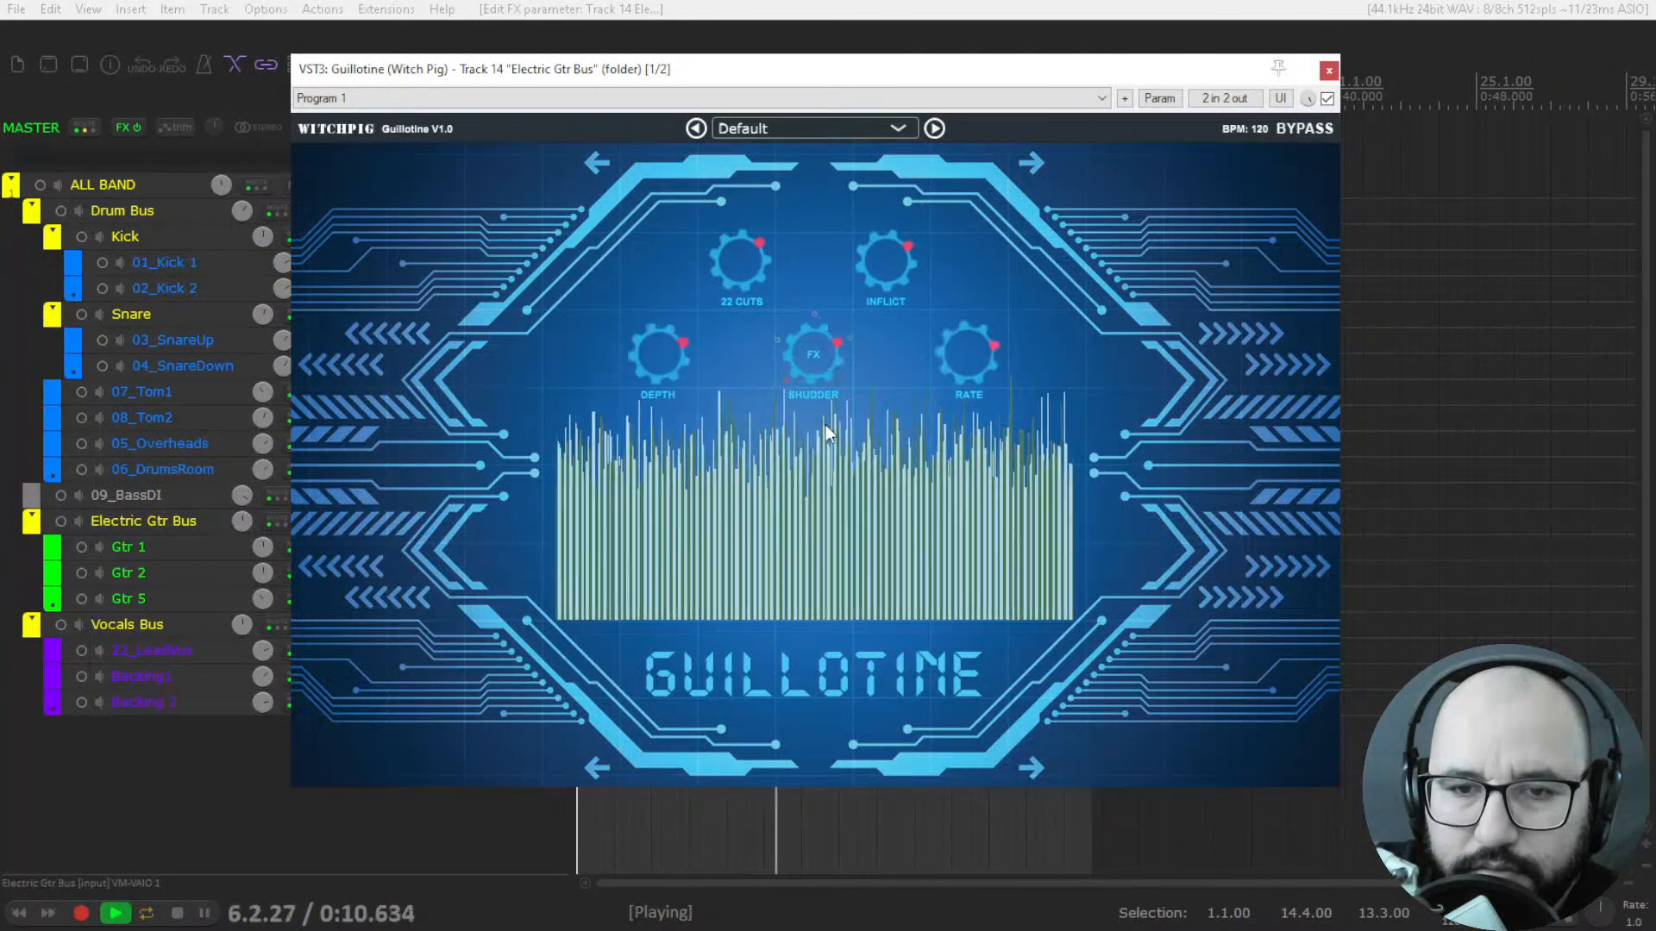
{"action": "mouse_move", "coordinate": [877, 273]}
{"action": "left_mouse_down"}
{"action": "mouse_move", "coordinate": [888, 204]}
{"action": "mouse_move", "coordinate": [893, 283]}
{"action": "left_mouse_up"}
{"action": "key", "text": "space"}
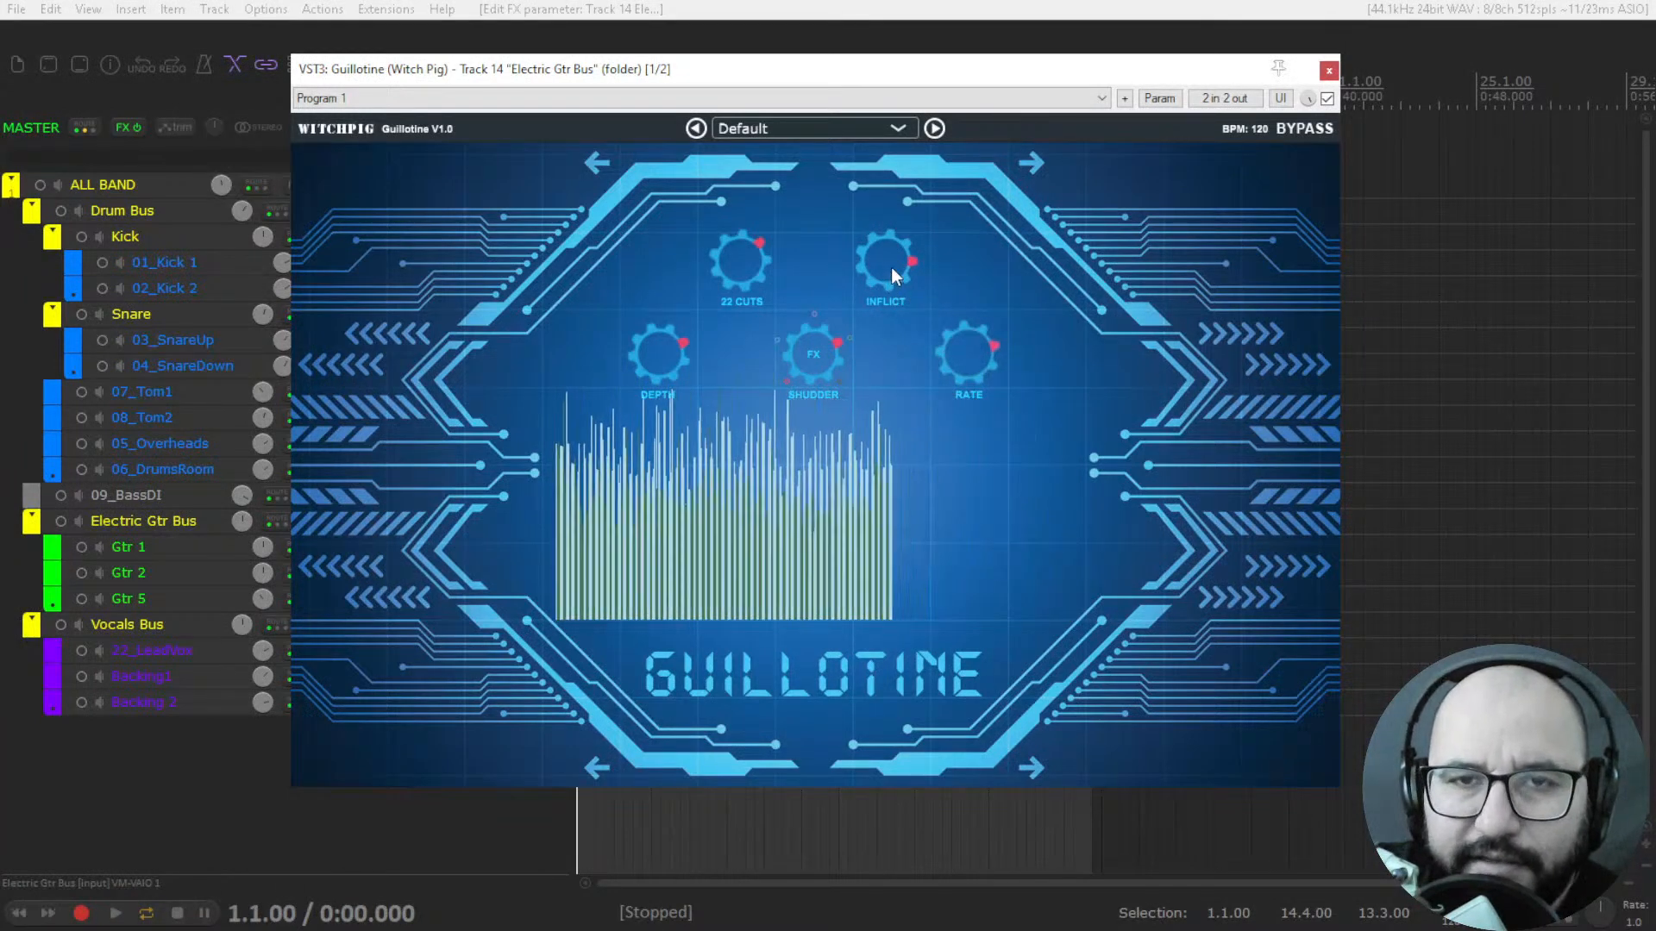
{"action": "left_click_drag", "start_coordinate": [883, 256], "coordinate": [893, 161]}
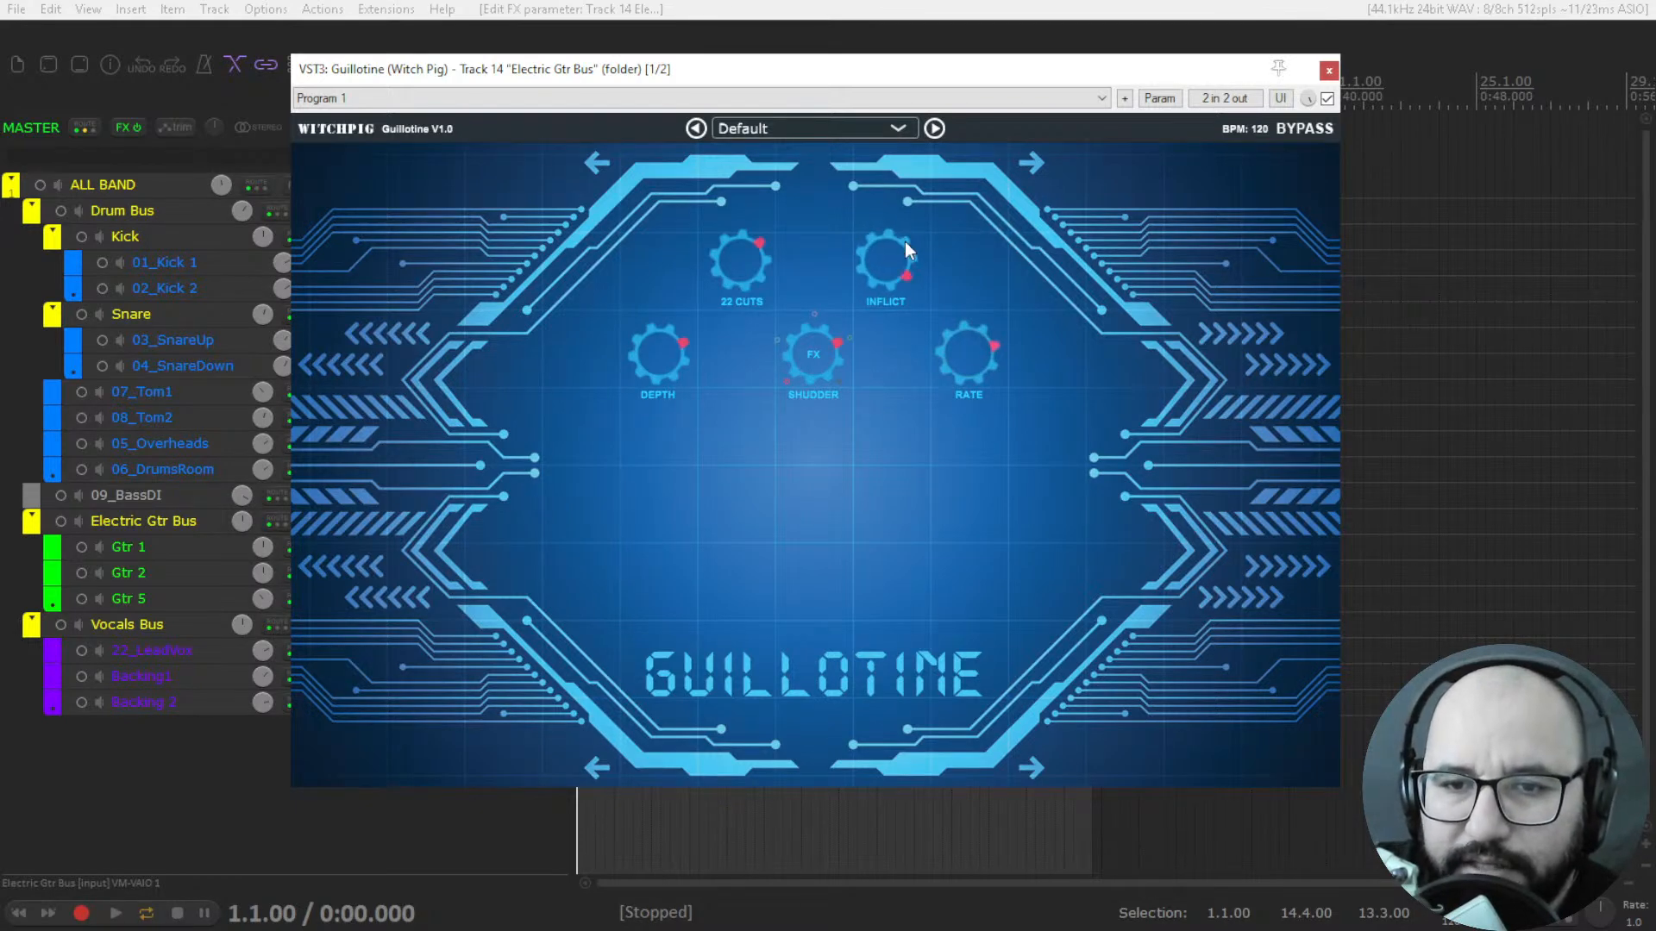
{"action": "left_click_drag", "start_coordinate": [883, 359], "coordinate": [876, 423]}
{"action": "key", "text": "space"}
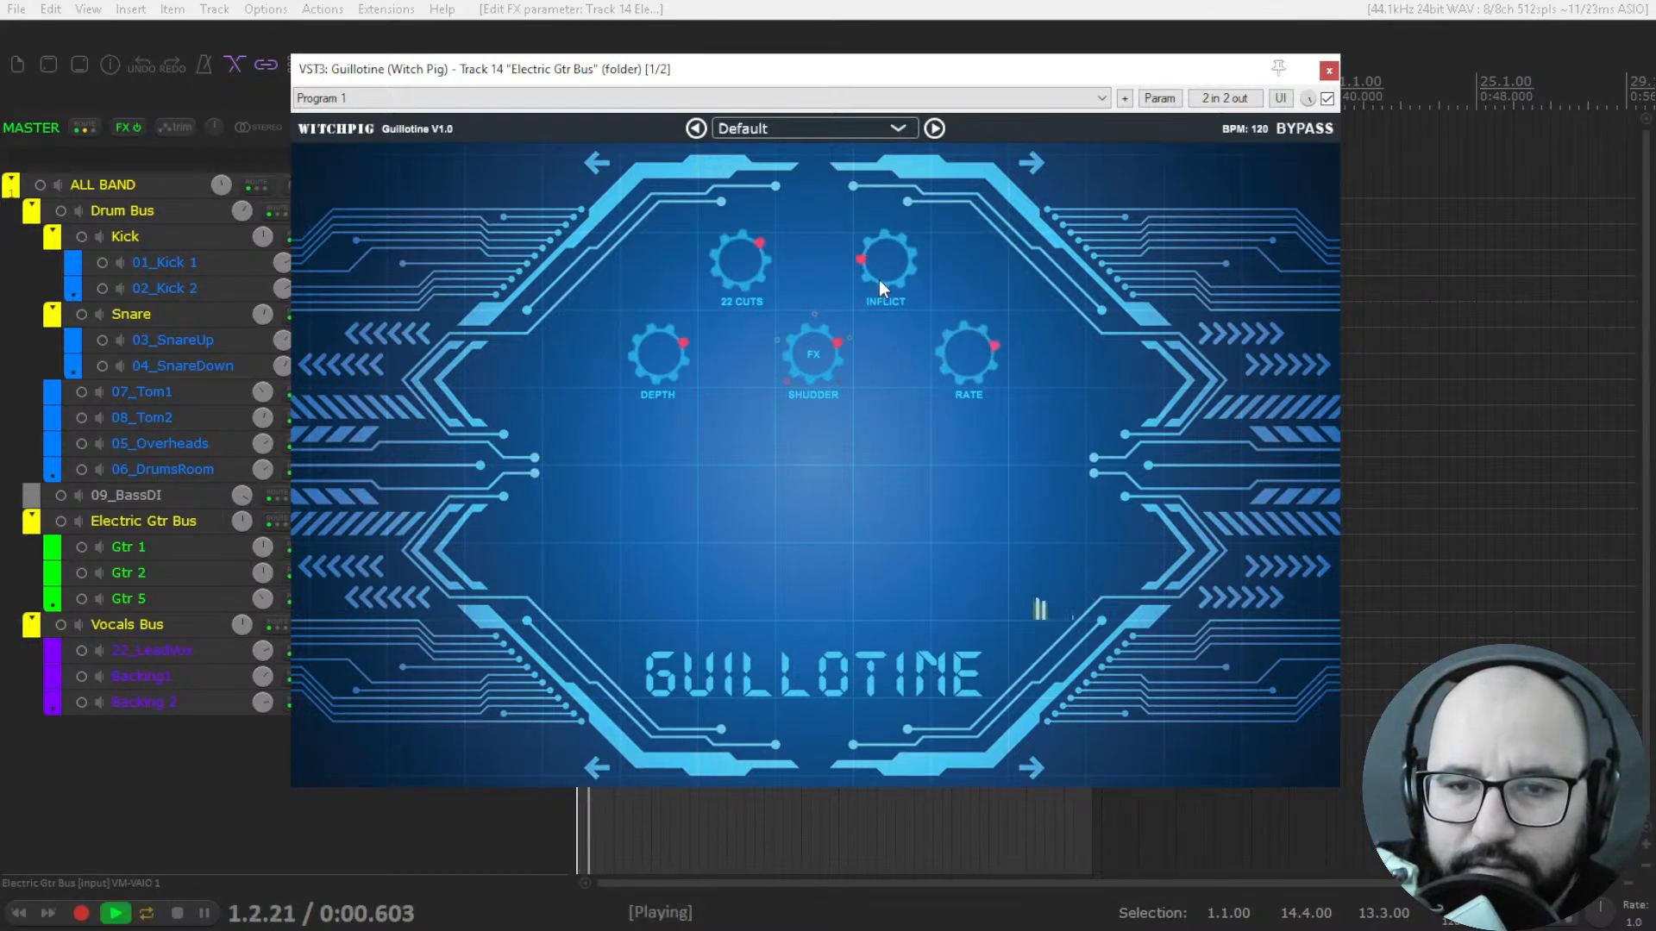
{"action": "left_click_drag", "start_coordinate": [878, 216], "coordinate": [878, 200]}
Audition the Convulse effect, turn Inflict down to its minimum and return the effect to Sever.
{"action": "left_click_drag", "start_coordinate": [822, 353], "coordinate": [806, 485]}
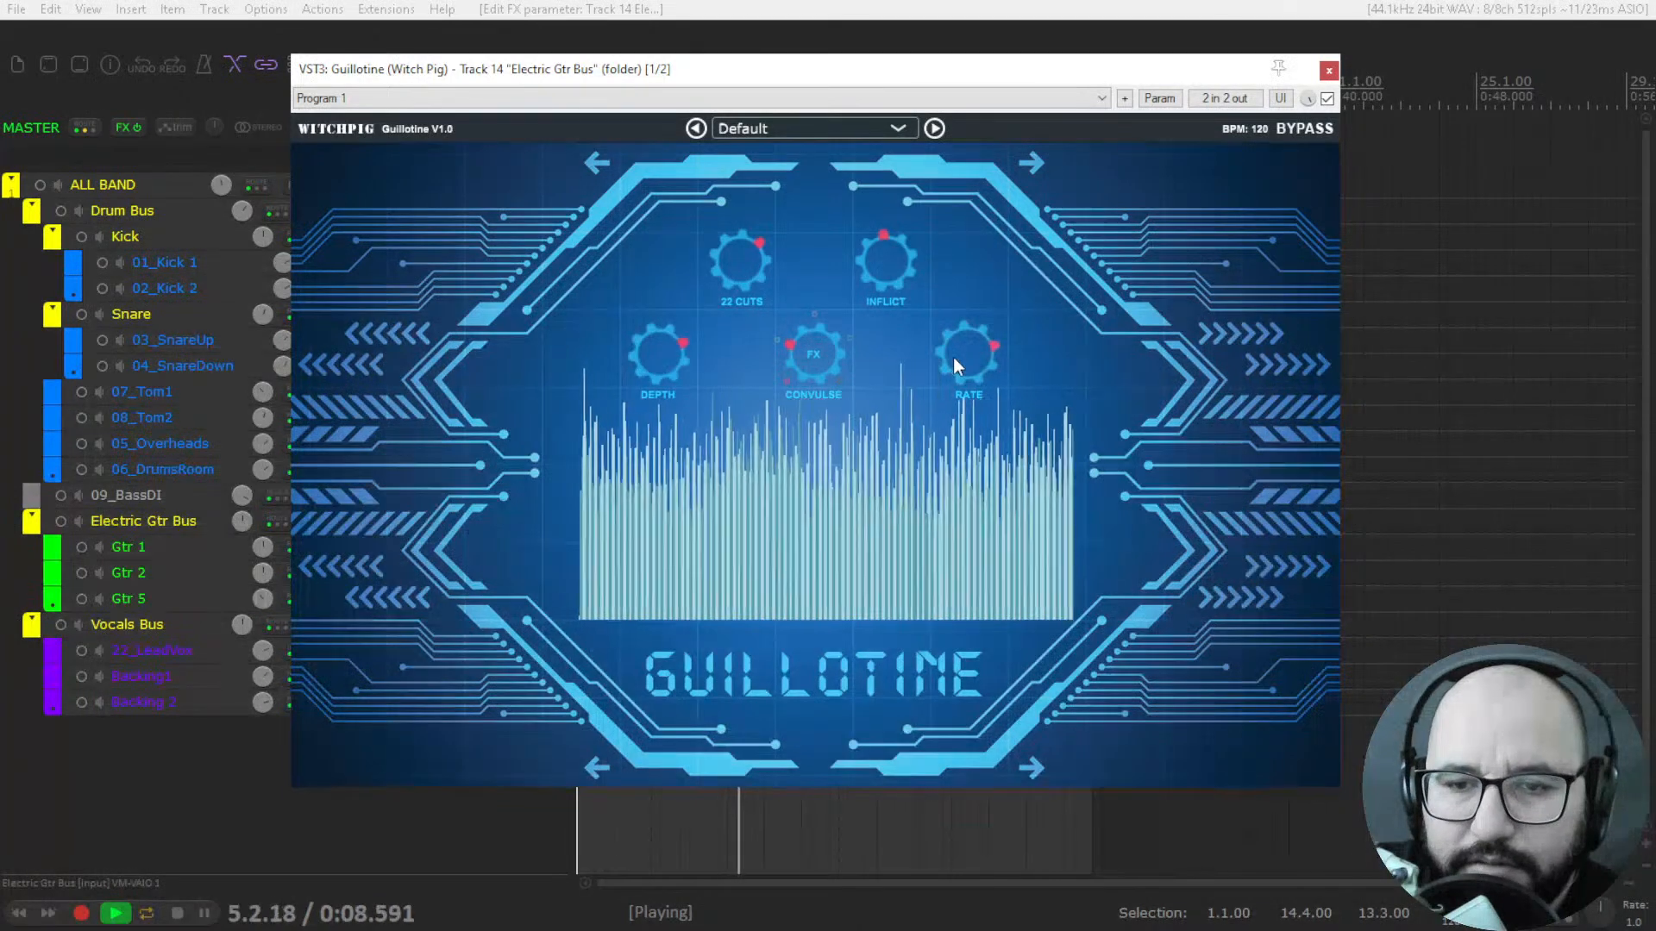
{"action": "left_click_drag", "start_coordinate": [893, 267], "coordinate": [892, 412]}
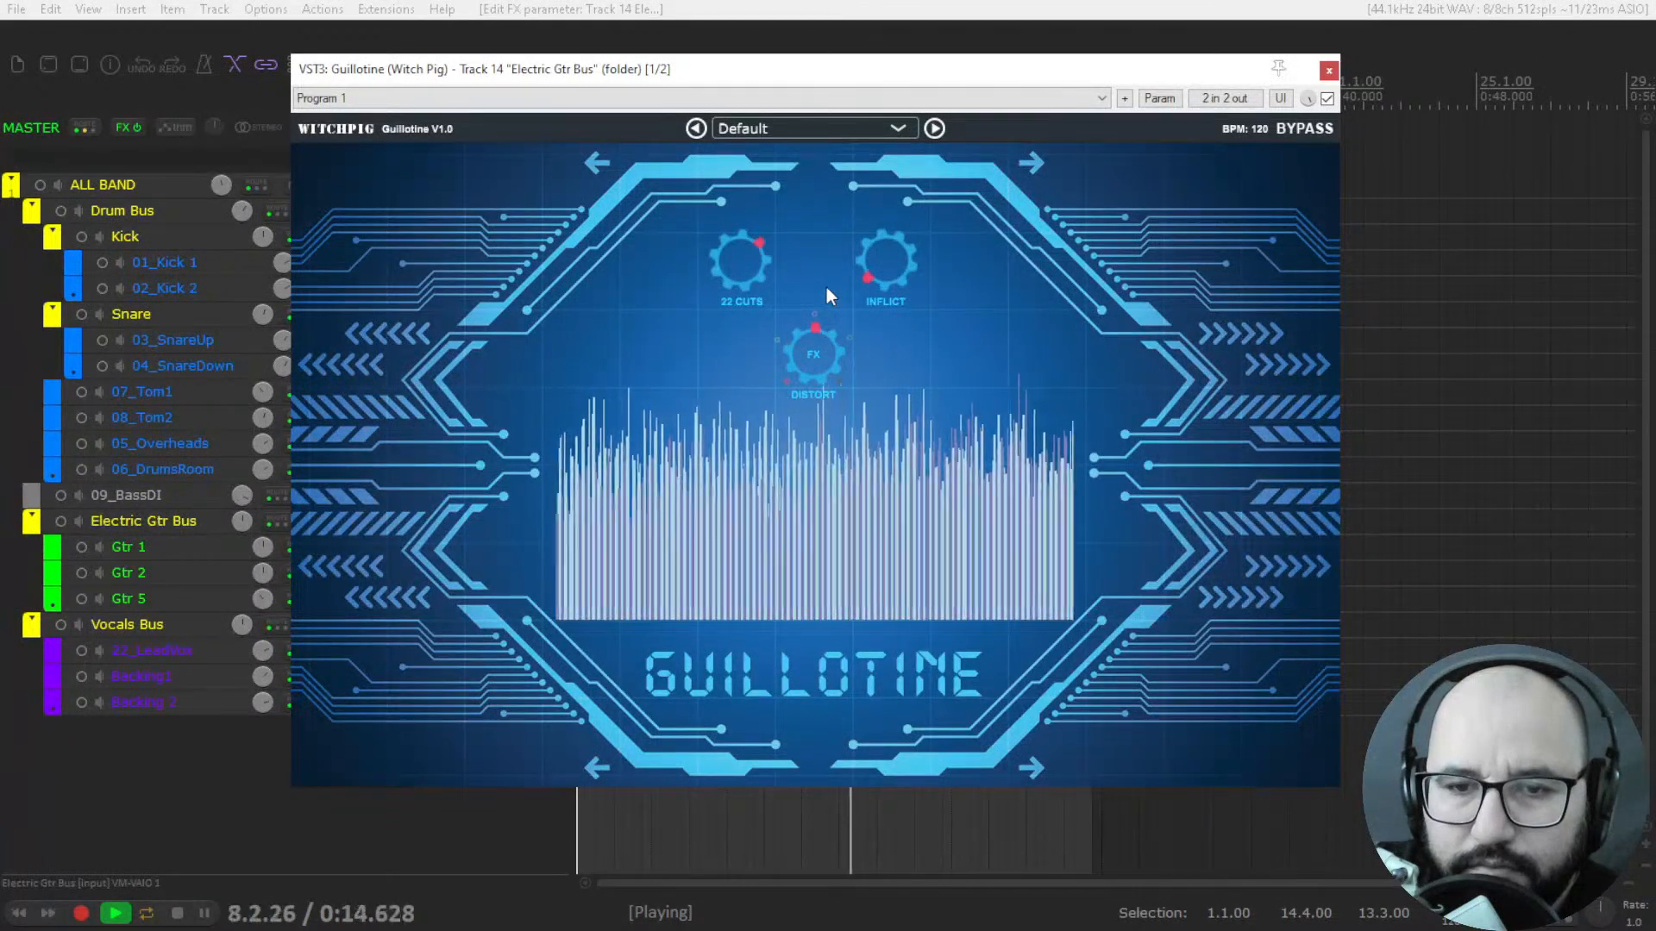
{"action": "left_click_drag", "start_coordinate": [825, 345], "coordinate": [822, 404]}
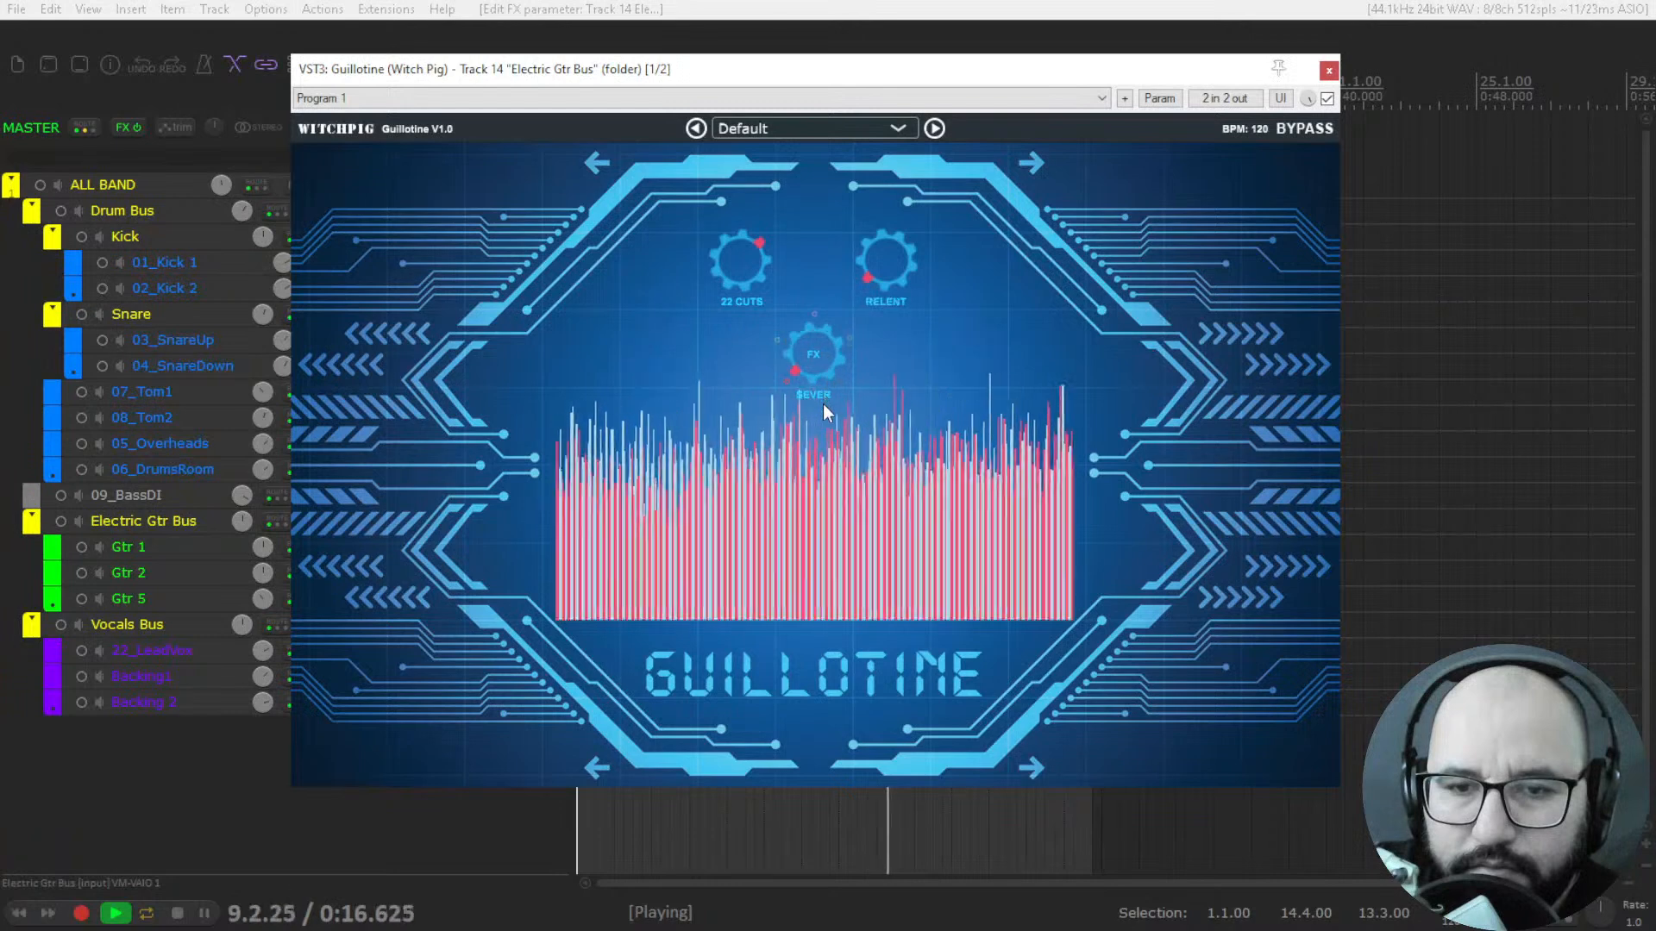
Lower Guillotine's number of cuts slightly, then close its window and unsolo the Electric Gtr Bus.
{"action": "left_click_drag", "start_coordinate": [733, 264], "coordinate": [733, 308]}
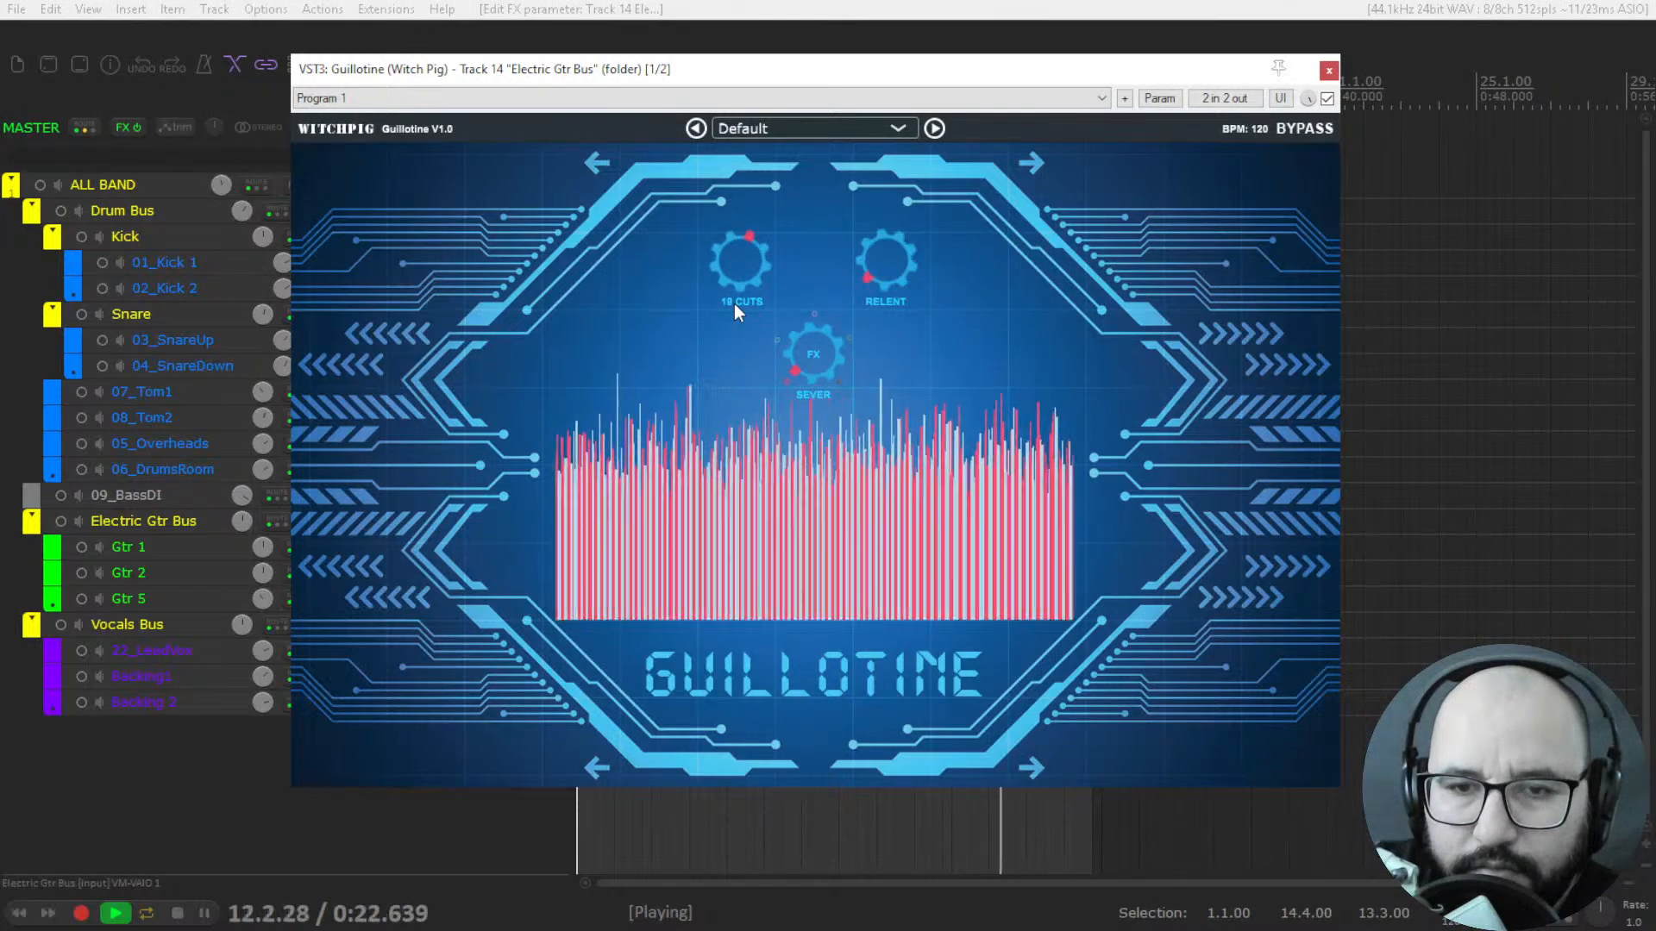
{"action": "key", "text": "space"}
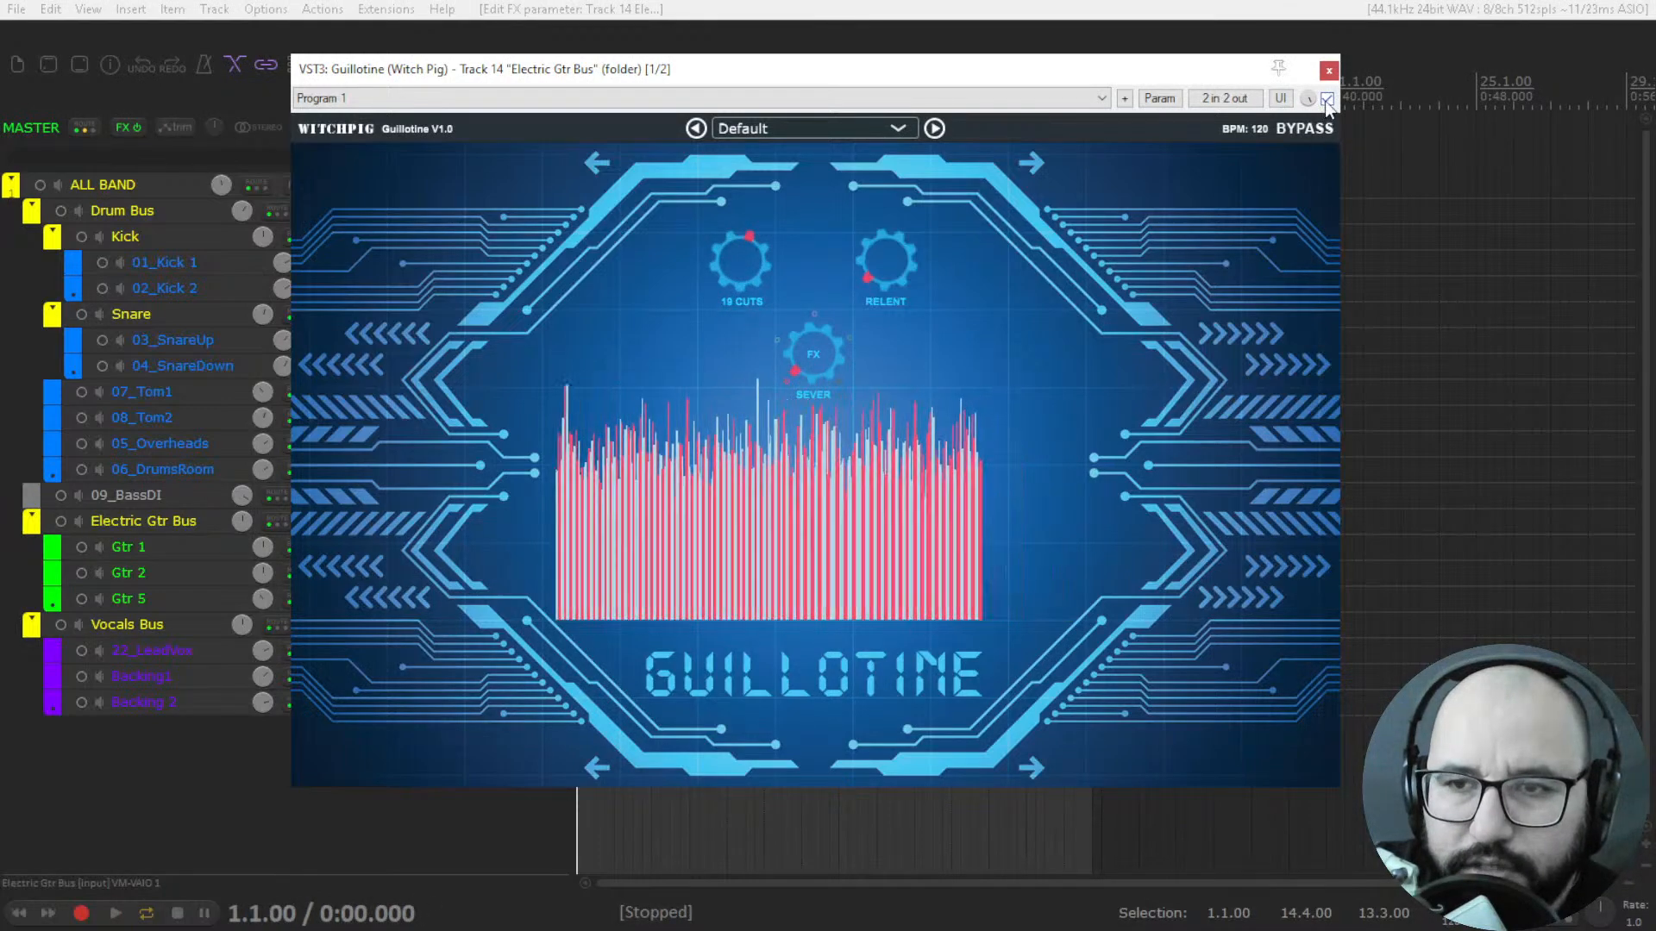
{"action": "left_click", "coordinate": [1327, 69]}
{"action": "left_click", "coordinate": [554, 521]}
Play the full mix, reopen Guillotine on the Electric Gtr Bus and raise it to 24 cuts.
{"action": "key", "text": "space"}
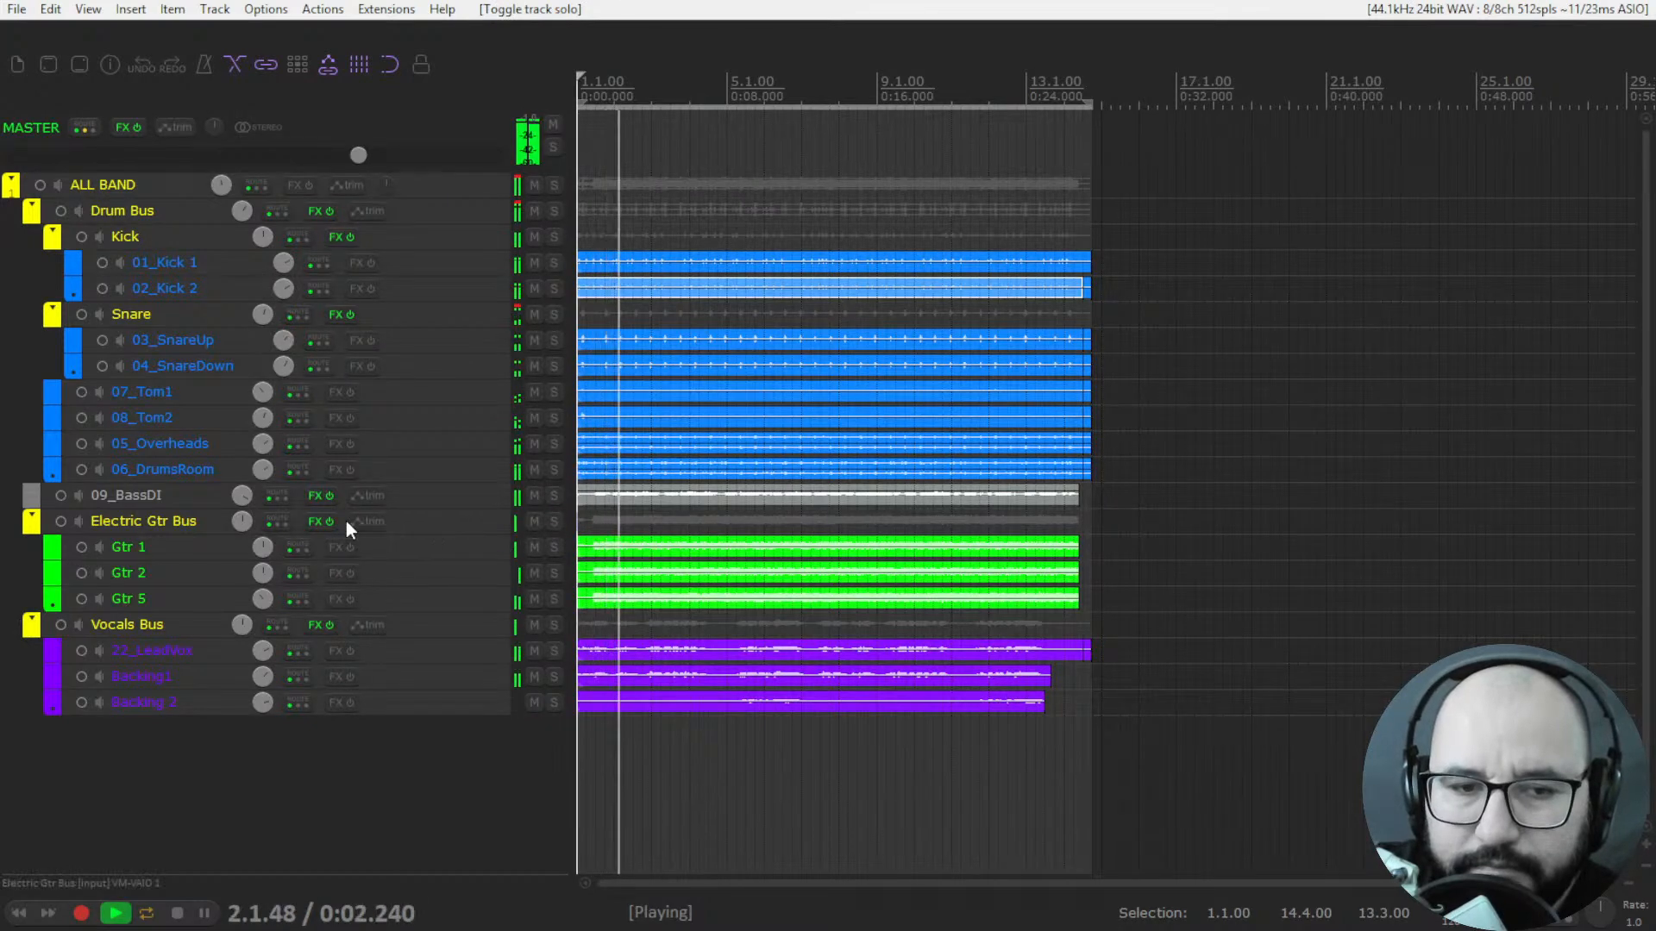
{"action": "right_click", "coordinate": [316, 524]}
{"action": "left_click", "coordinate": [329, 545]}
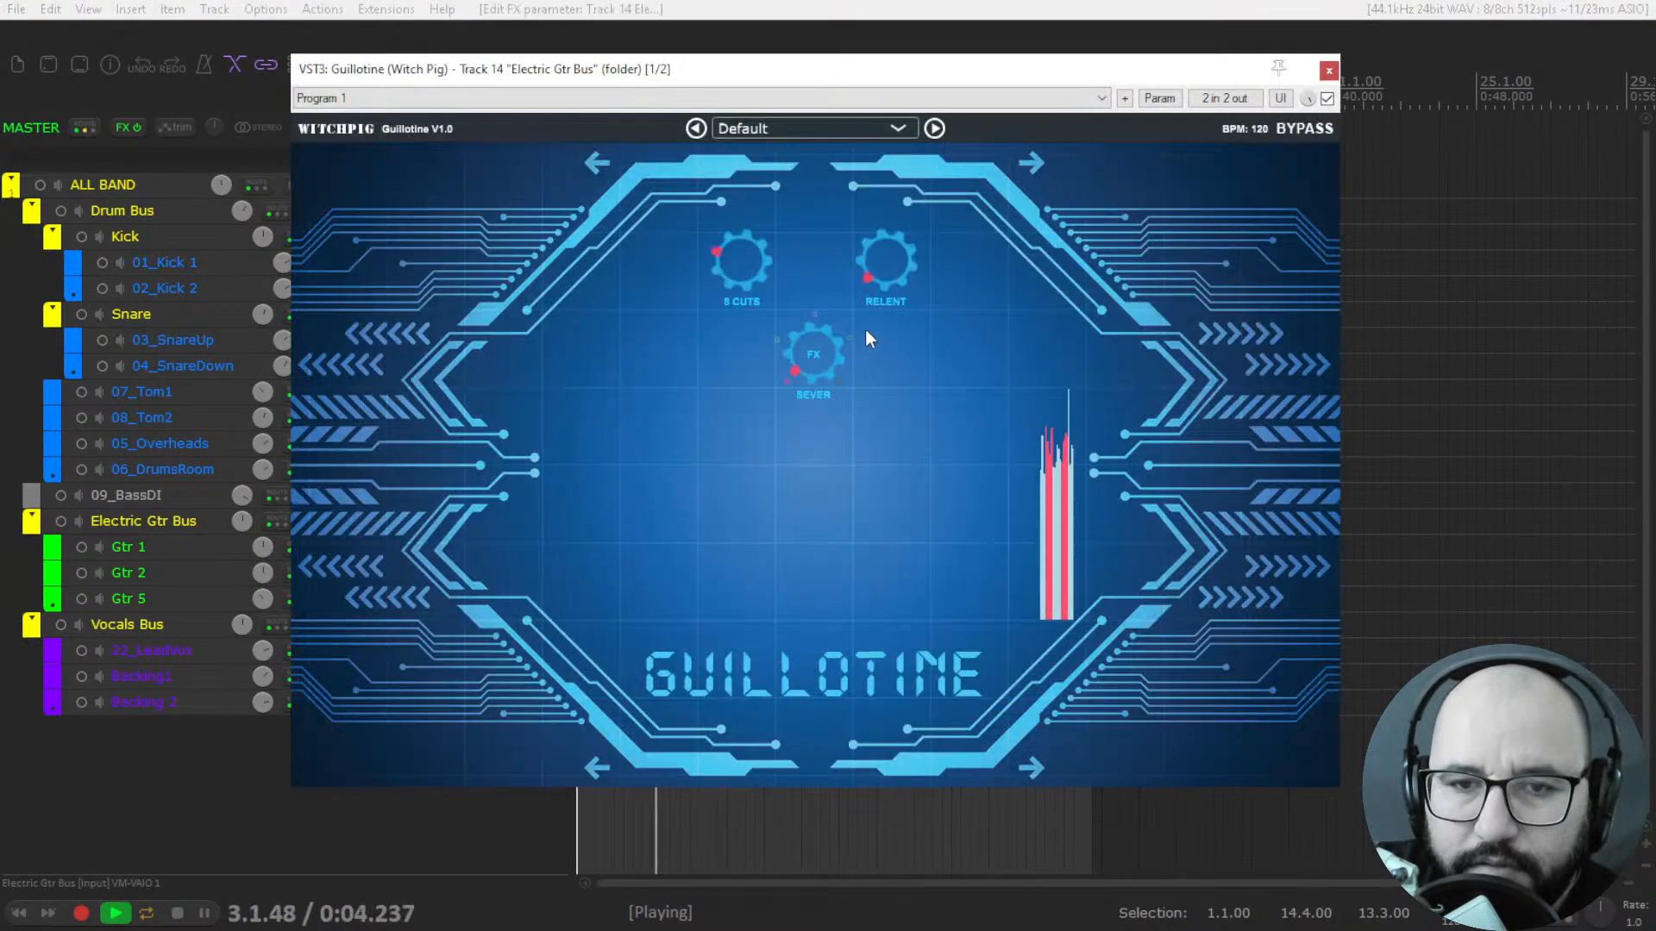
{"action": "left_click_drag", "start_coordinate": [744, 253], "coordinate": [774, 179]}
{"action": "key", "text": "space"}
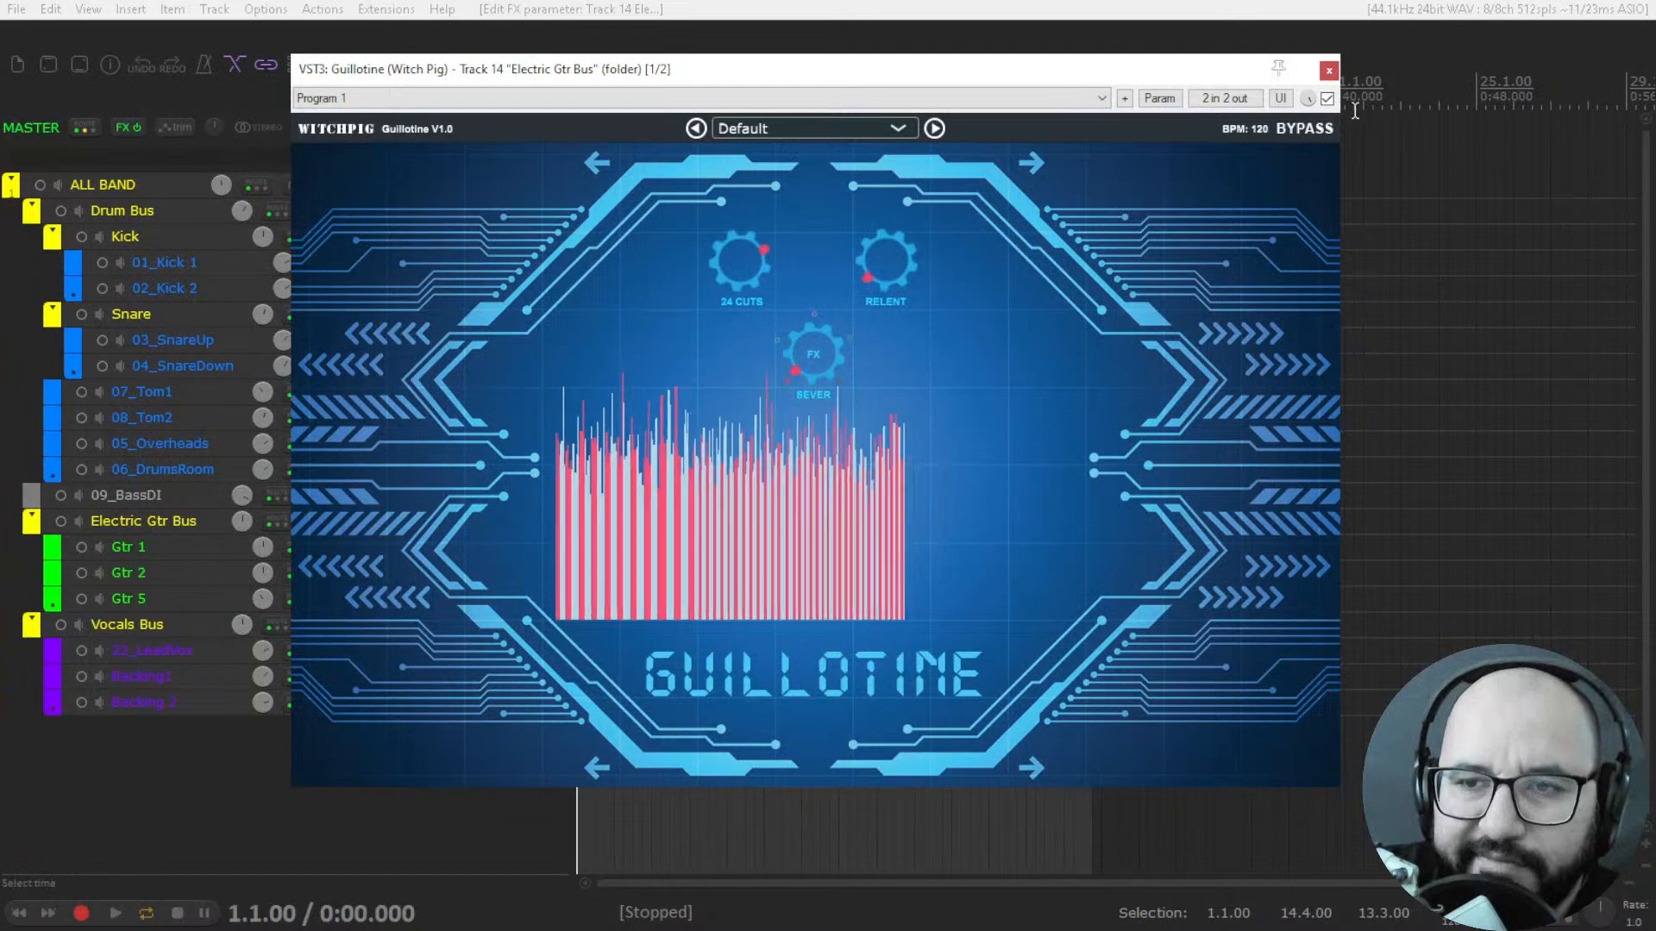
Bypass Guillotine on the Electric Gtr Bus and close its window.
{"action": "left_click", "coordinate": [1328, 99]}
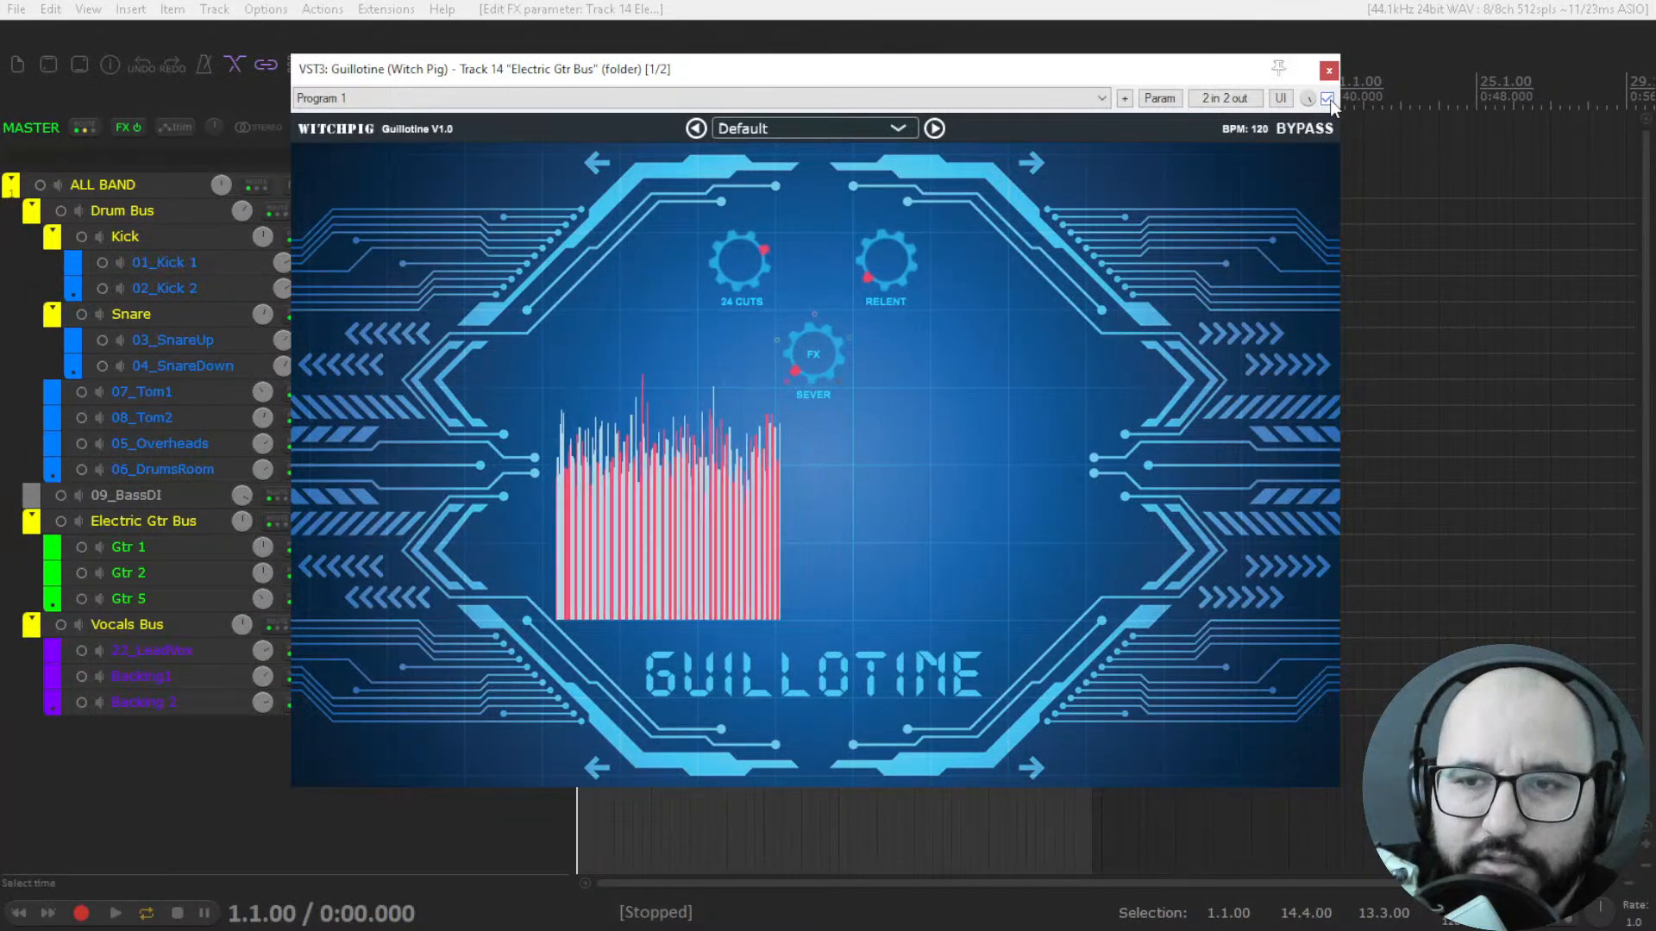
{"action": "left_click", "coordinate": [1303, 135]}
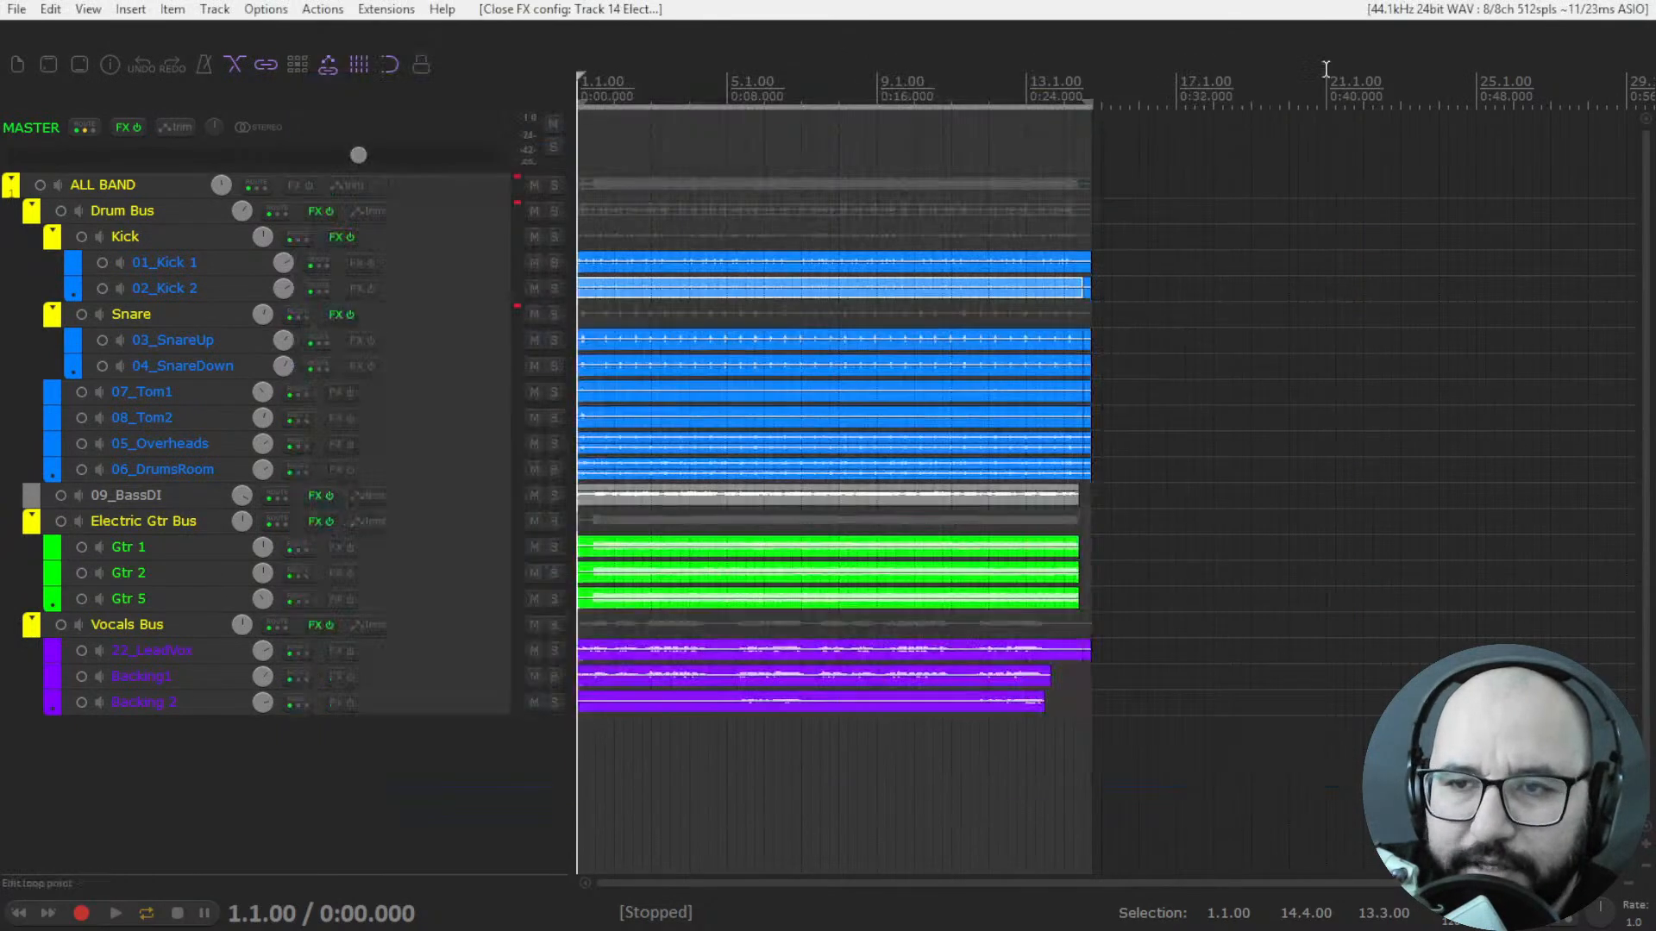
{"action": "left_click", "coordinate": [1329, 70]}
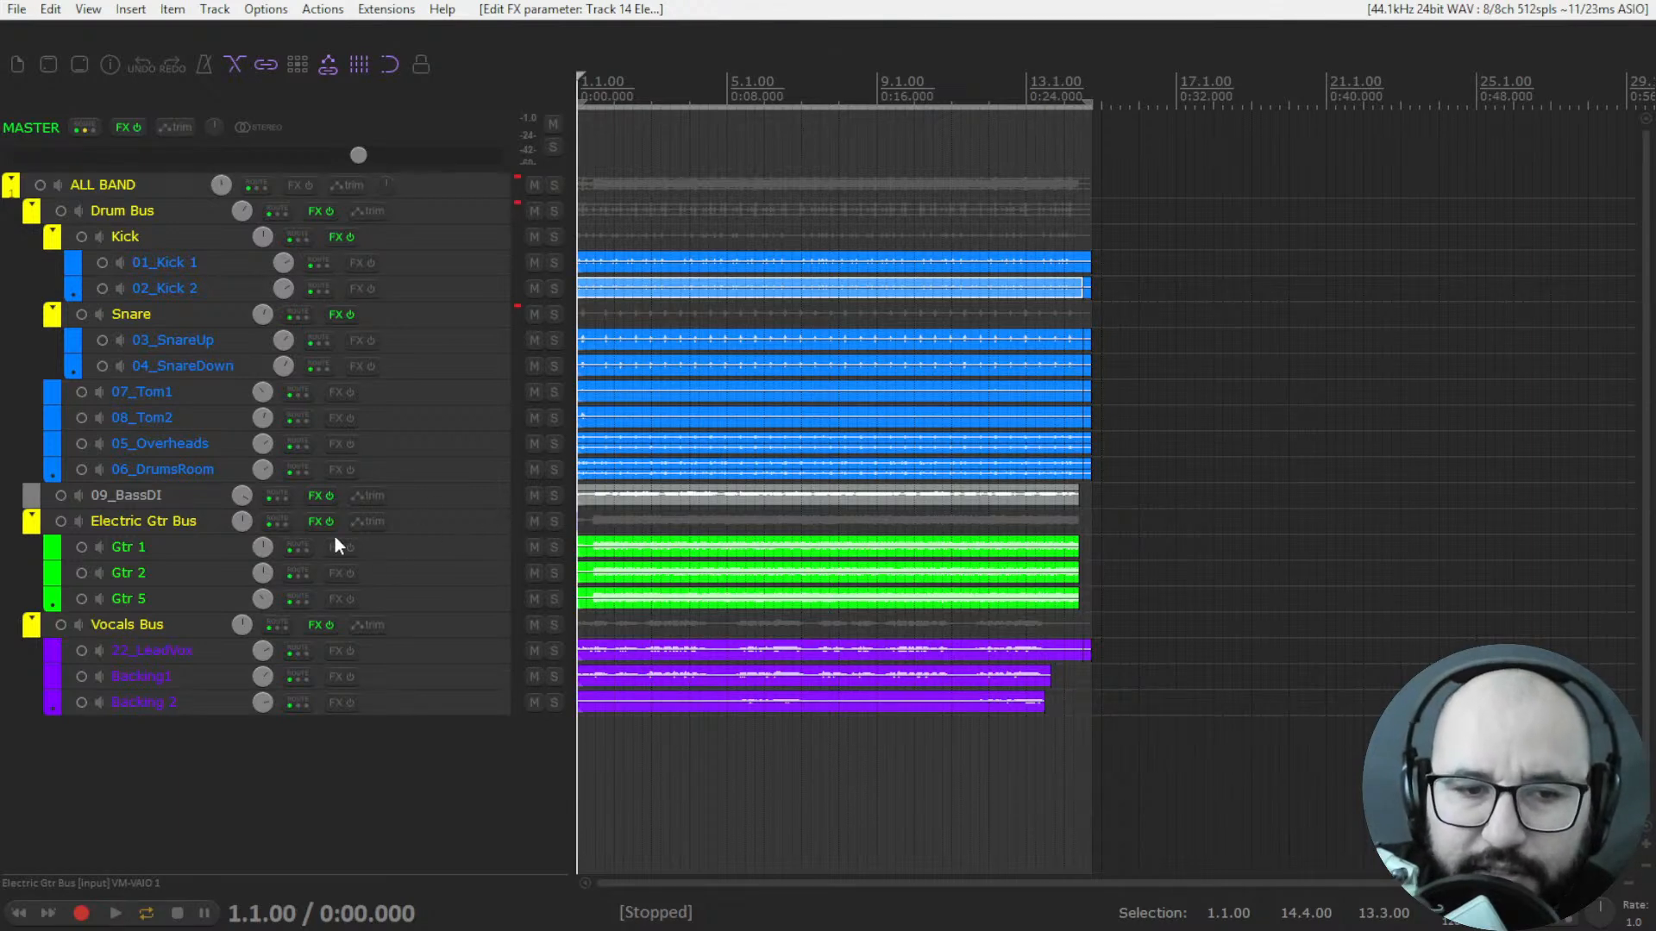
Open the Trackspacer plugin on the Electric Gtr Bus and move its window clear of the track list.
{"action": "right_click", "coordinate": [313, 523]}
{"action": "left_click", "coordinate": [328, 566]}
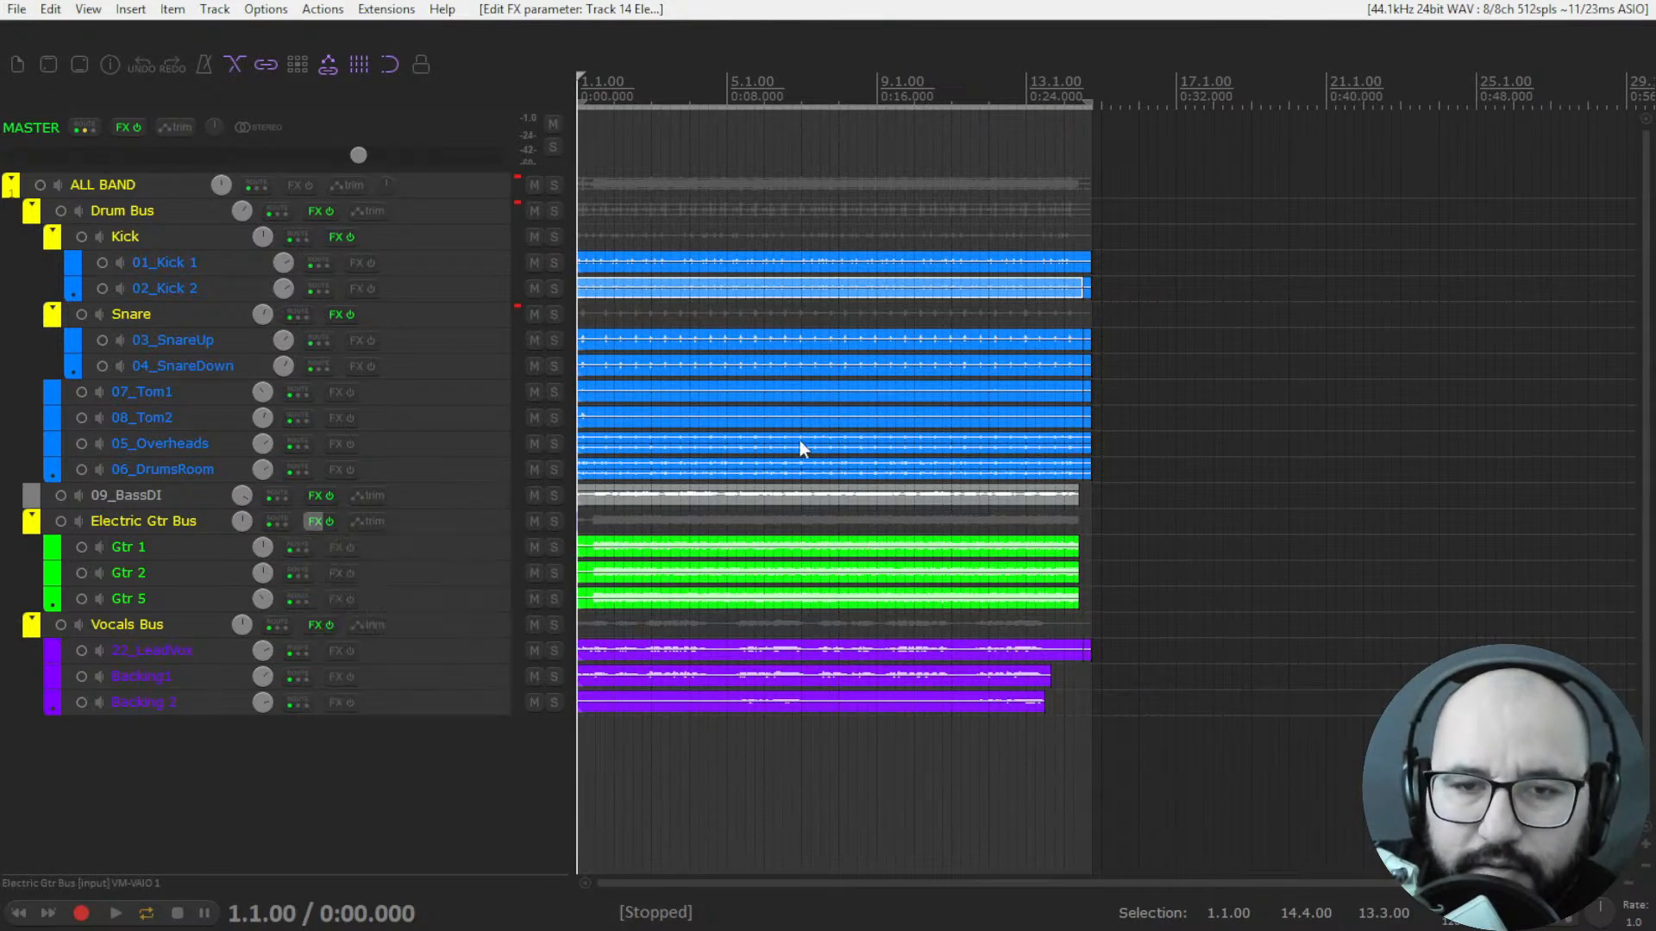
{"action": "left_click_drag", "start_coordinate": [427, 91], "coordinate": [949, 66]}
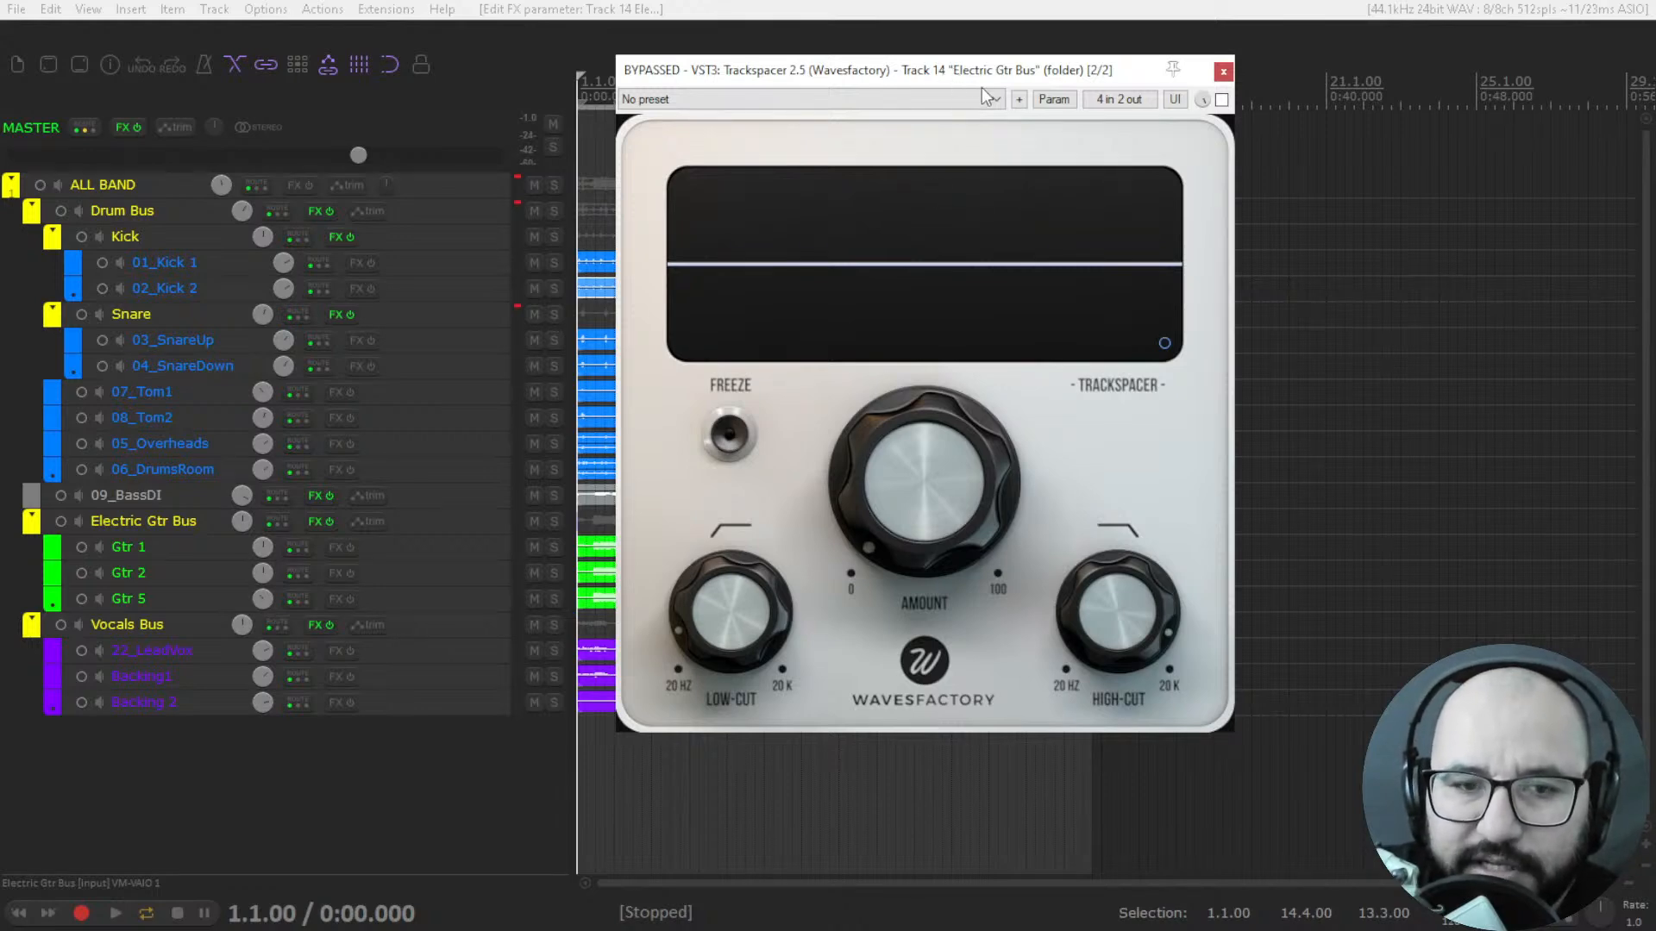
Solo the Vocals Bus together with the Electric Gtr Bus.
{"action": "left_click", "coordinate": [553, 624]}
{"action": "left_click", "coordinate": [554, 520]}
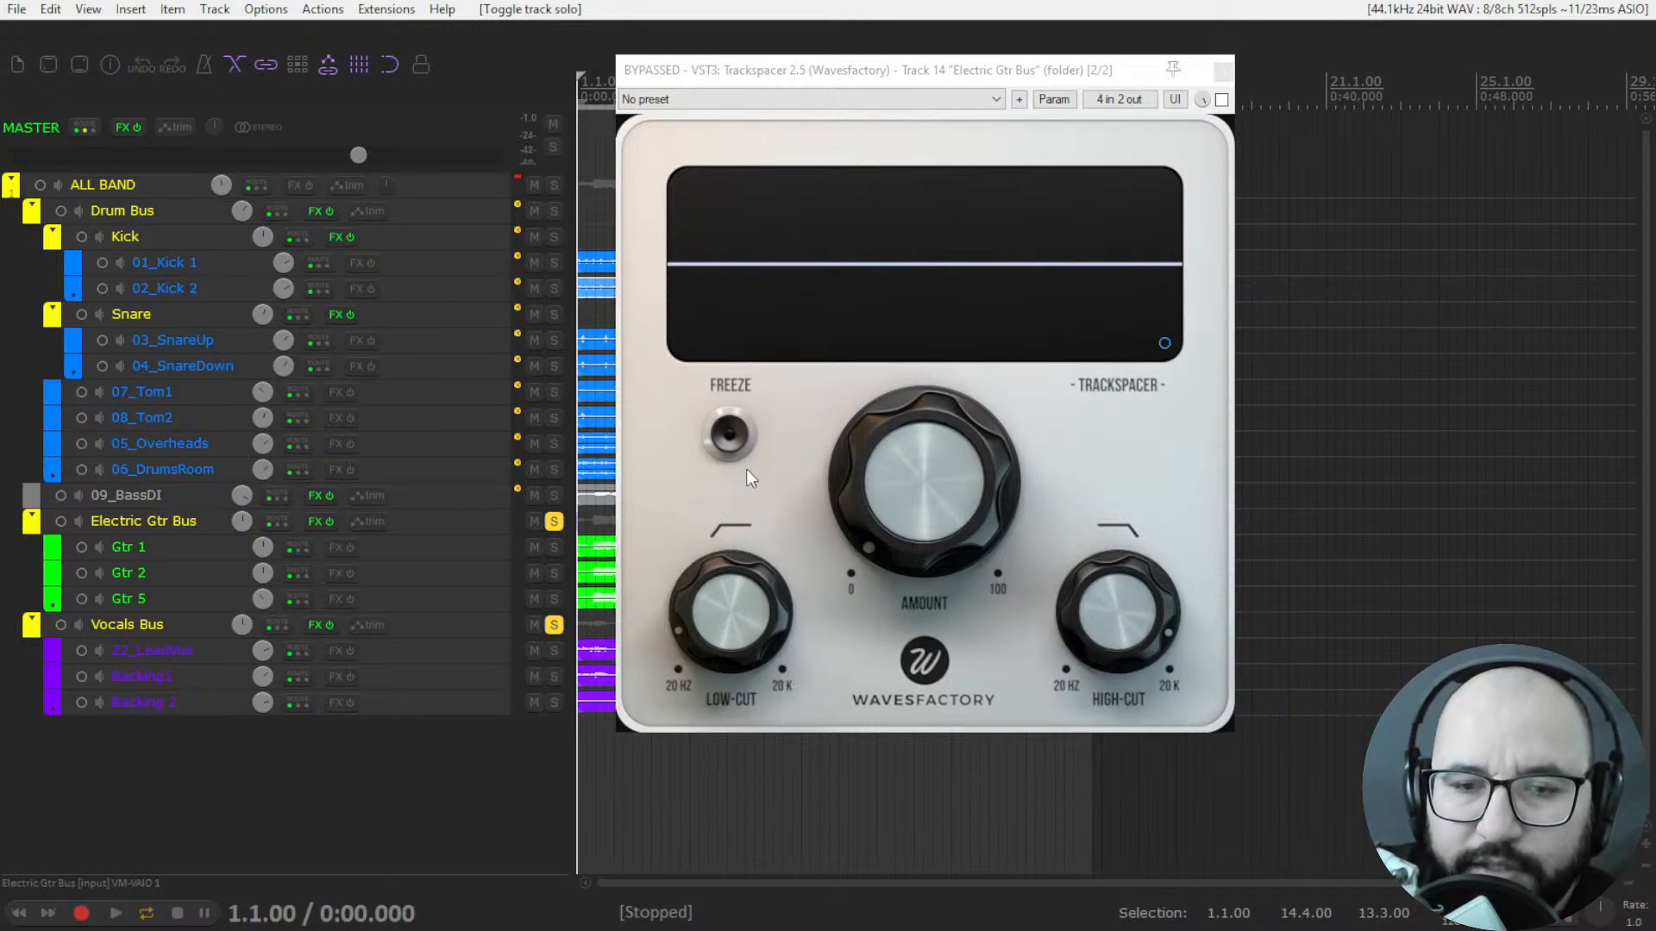
{"action": "mouse_move", "coordinate": [859, 456]}
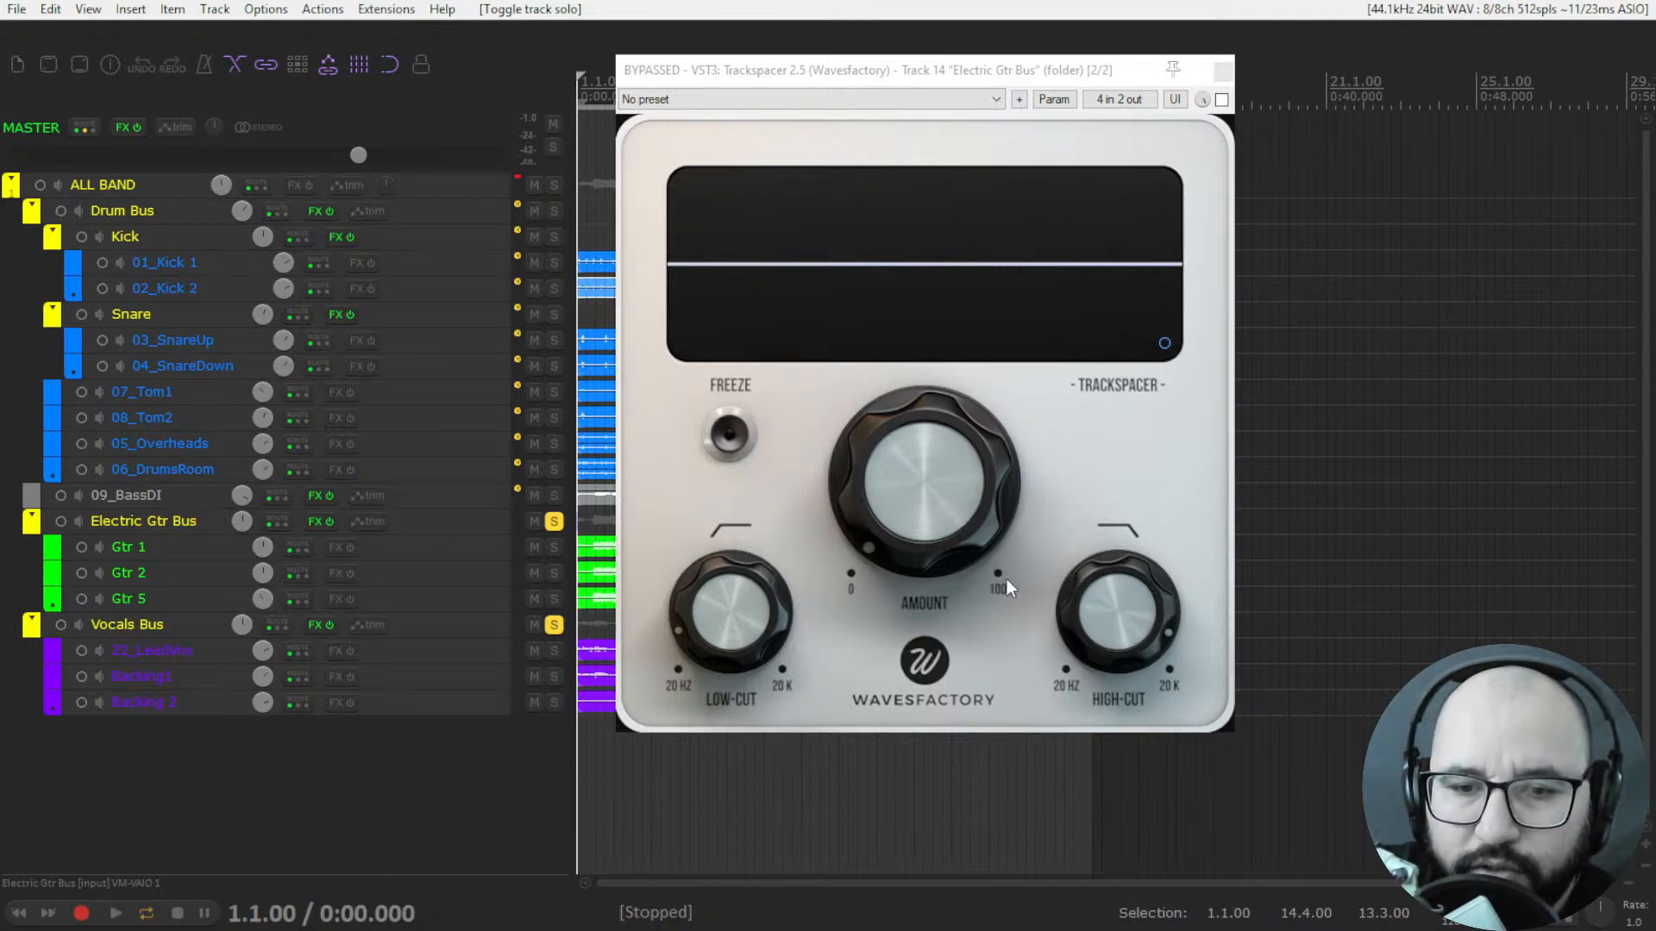
Try a narrower frequency range in Trackspacer, with the low-cut near 108 Hz and the high-cut near 3745 Hz.
{"action": "left_click_drag", "start_coordinate": [726, 638], "coordinate": [733, 547]}
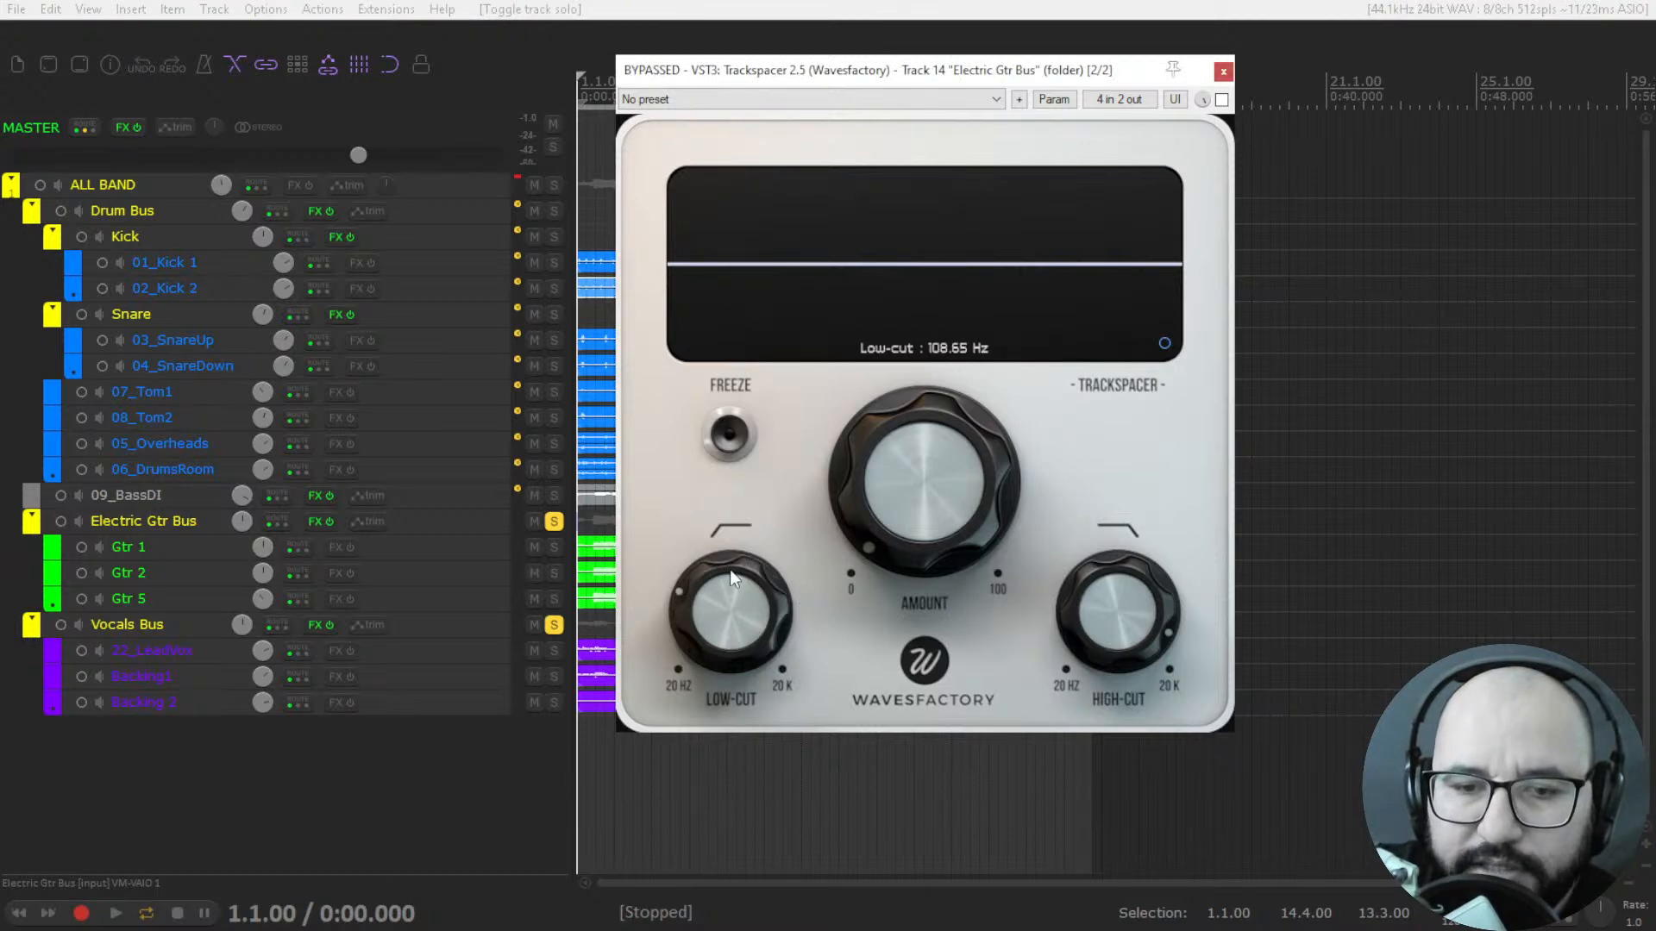
{"action": "left_click_drag", "start_coordinate": [1161, 618], "coordinate": [1017, 623]}
{"action": "left_click_drag", "start_coordinate": [703, 636], "coordinate": [707, 554]}
{"action": "left_click_drag", "start_coordinate": [1122, 592], "coordinate": [1126, 556]}
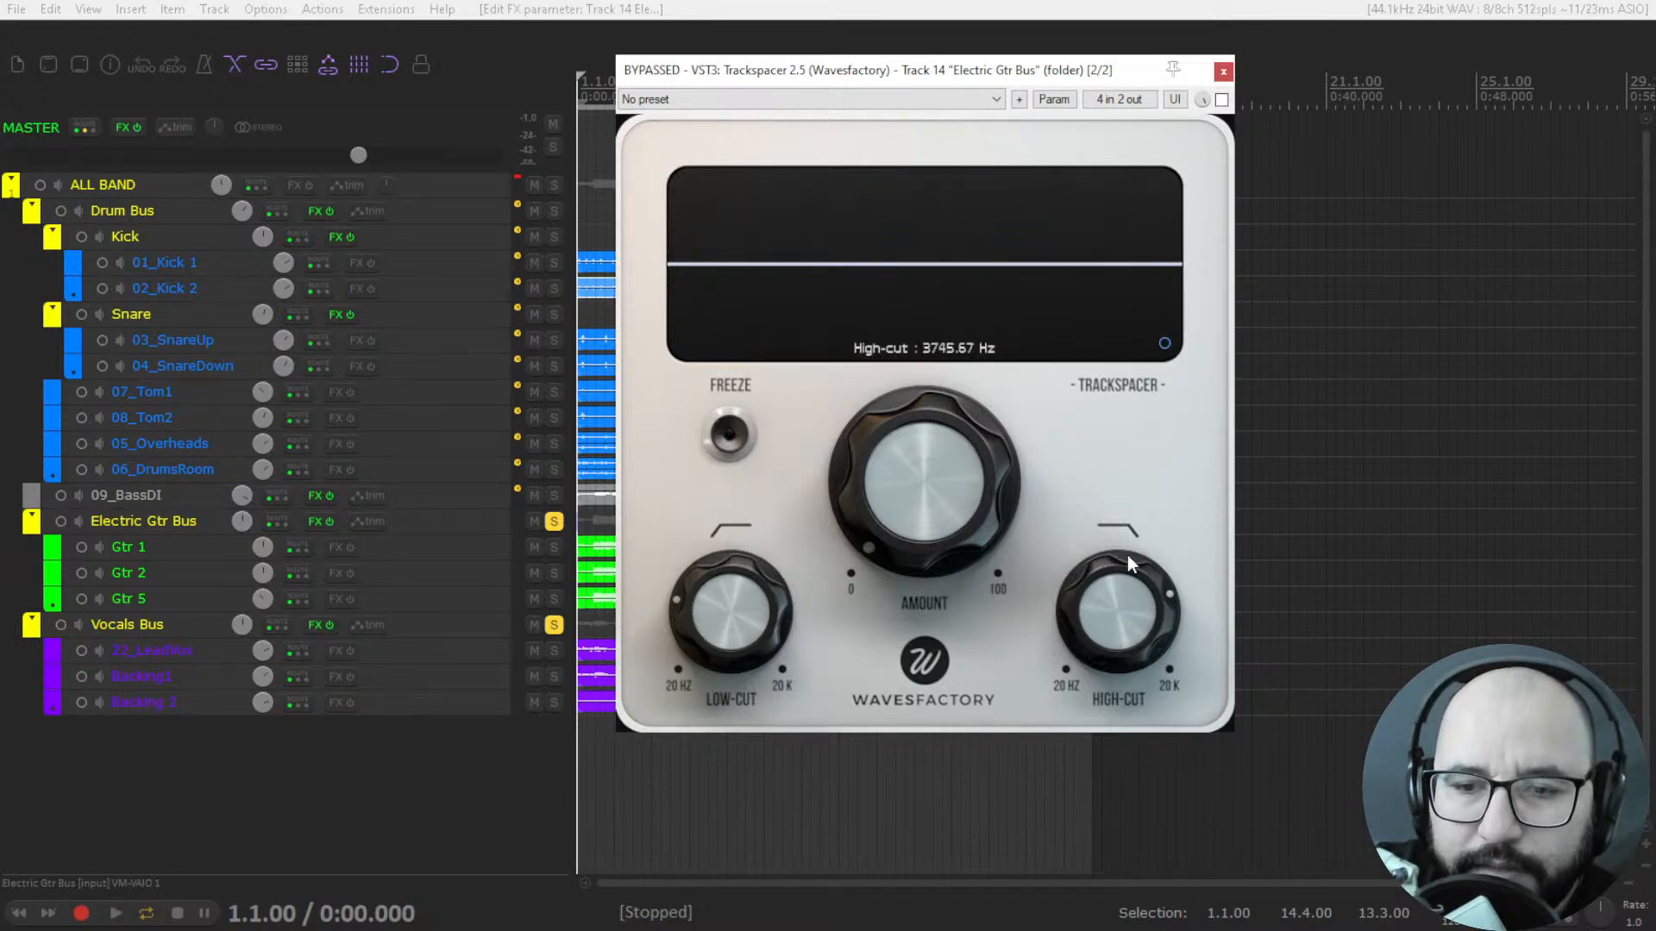
{"action": "left_click_drag", "start_coordinate": [745, 583], "coordinate": [738, 609]}
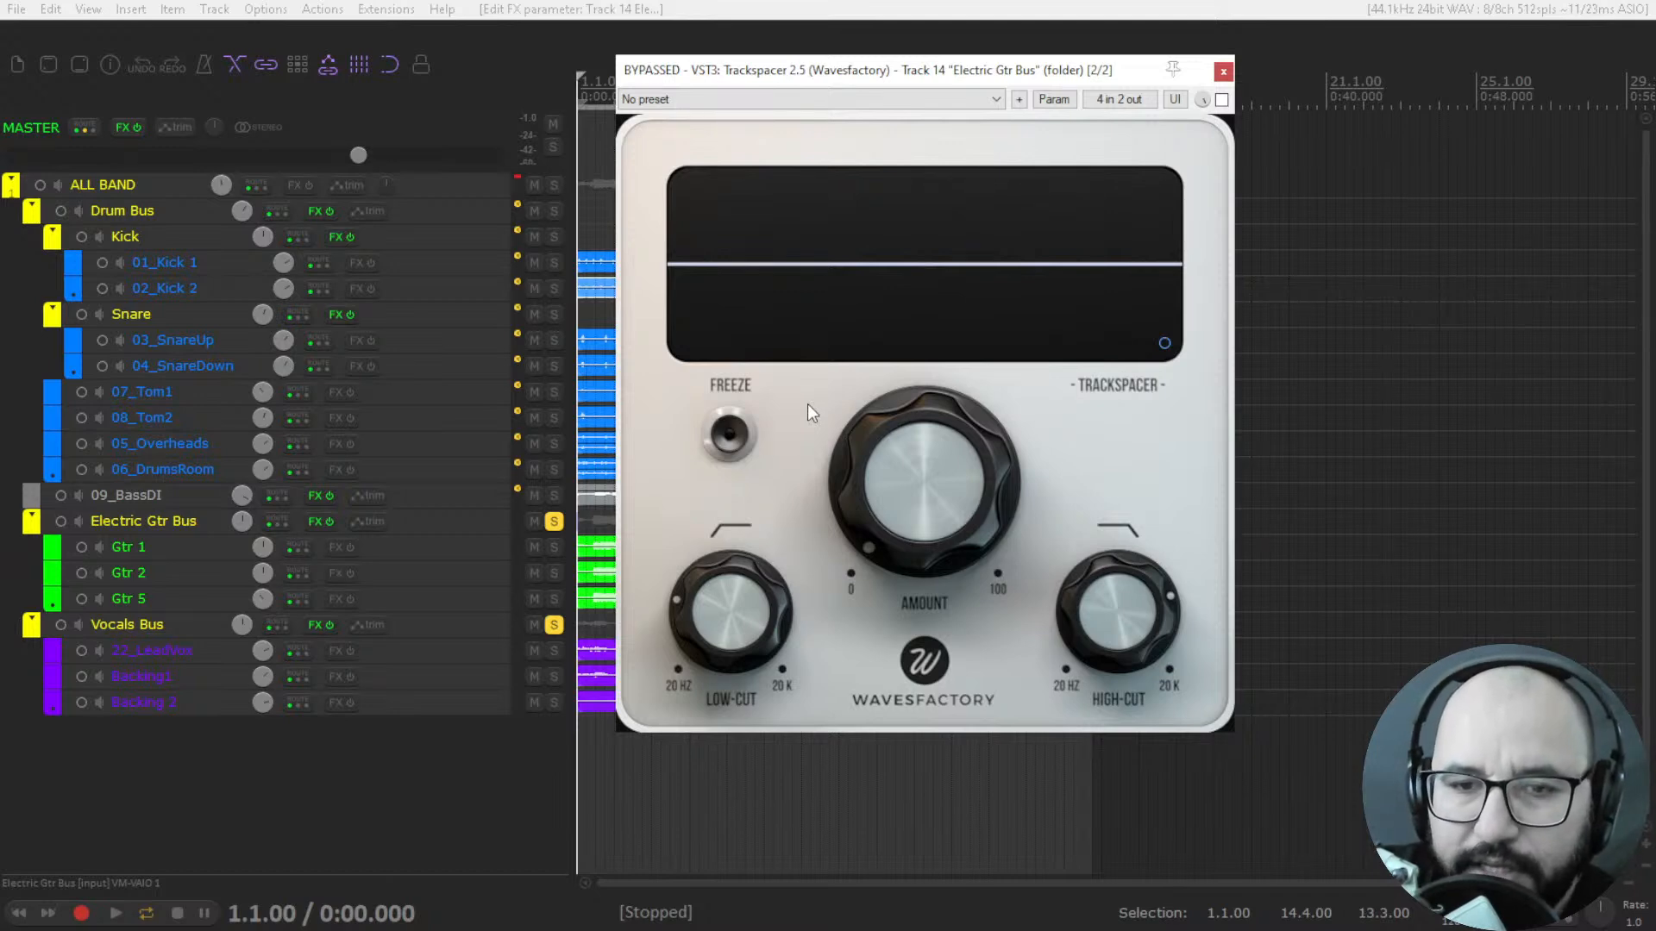
Show Trackspacer's Advanced Panel to review the pan, L/R and M/S, attack, release and sidechain options, and hide it again.
{"action": "mouse_move", "coordinate": [887, 488]}
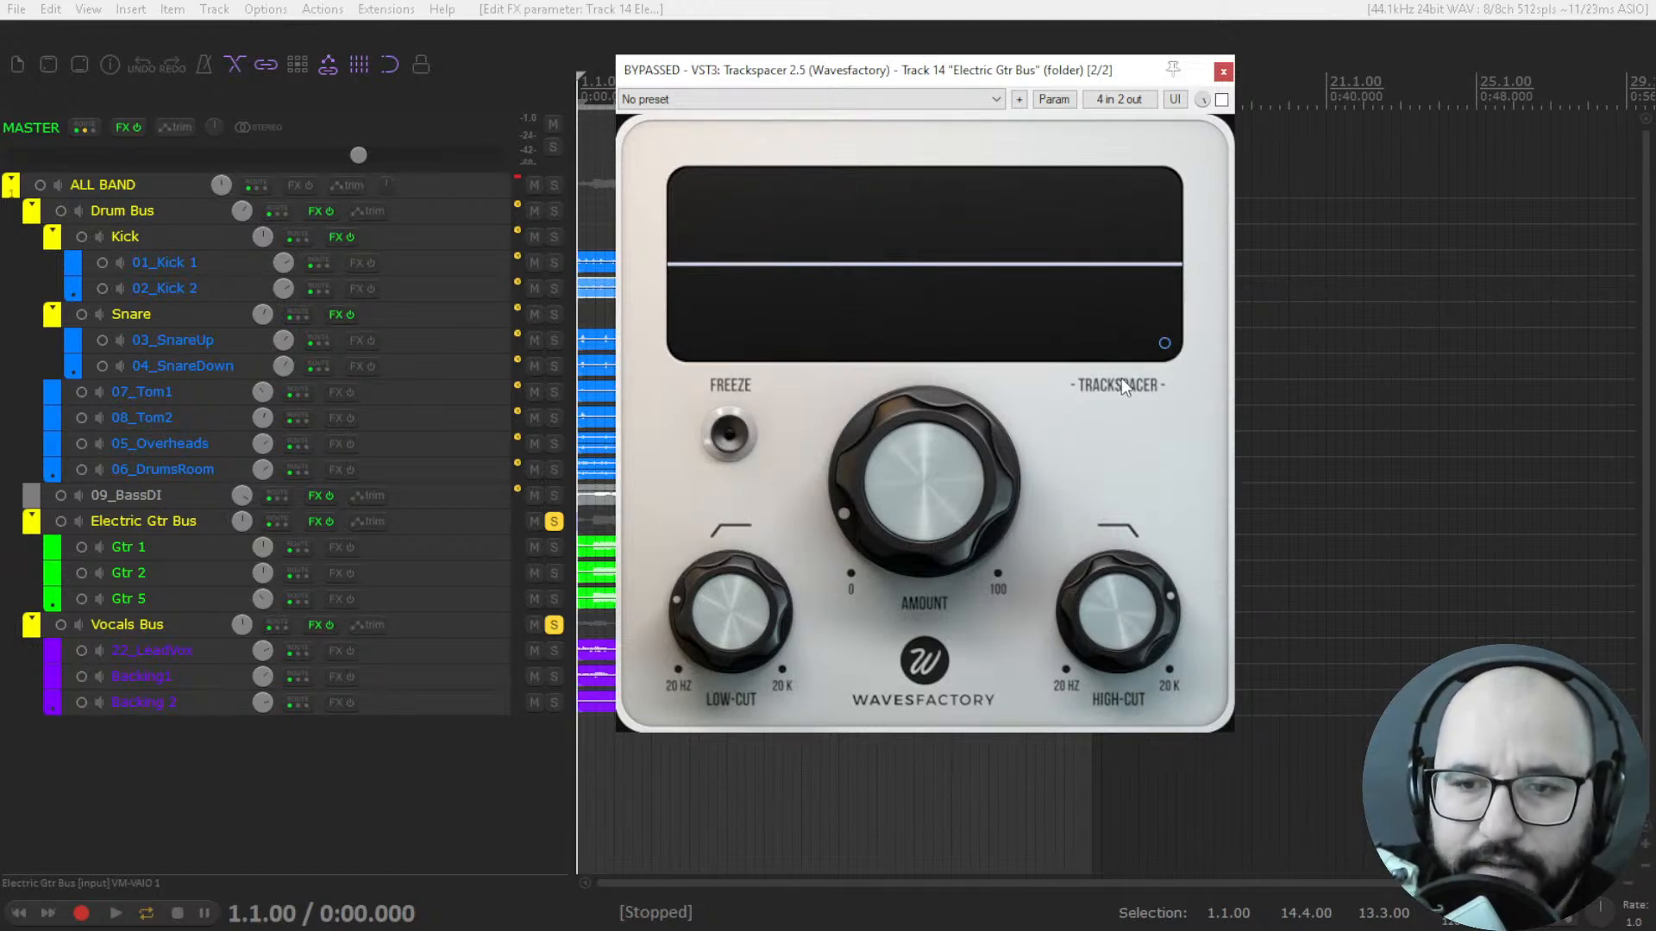
{"action": "left_click", "coordinate": [1165, 344]}
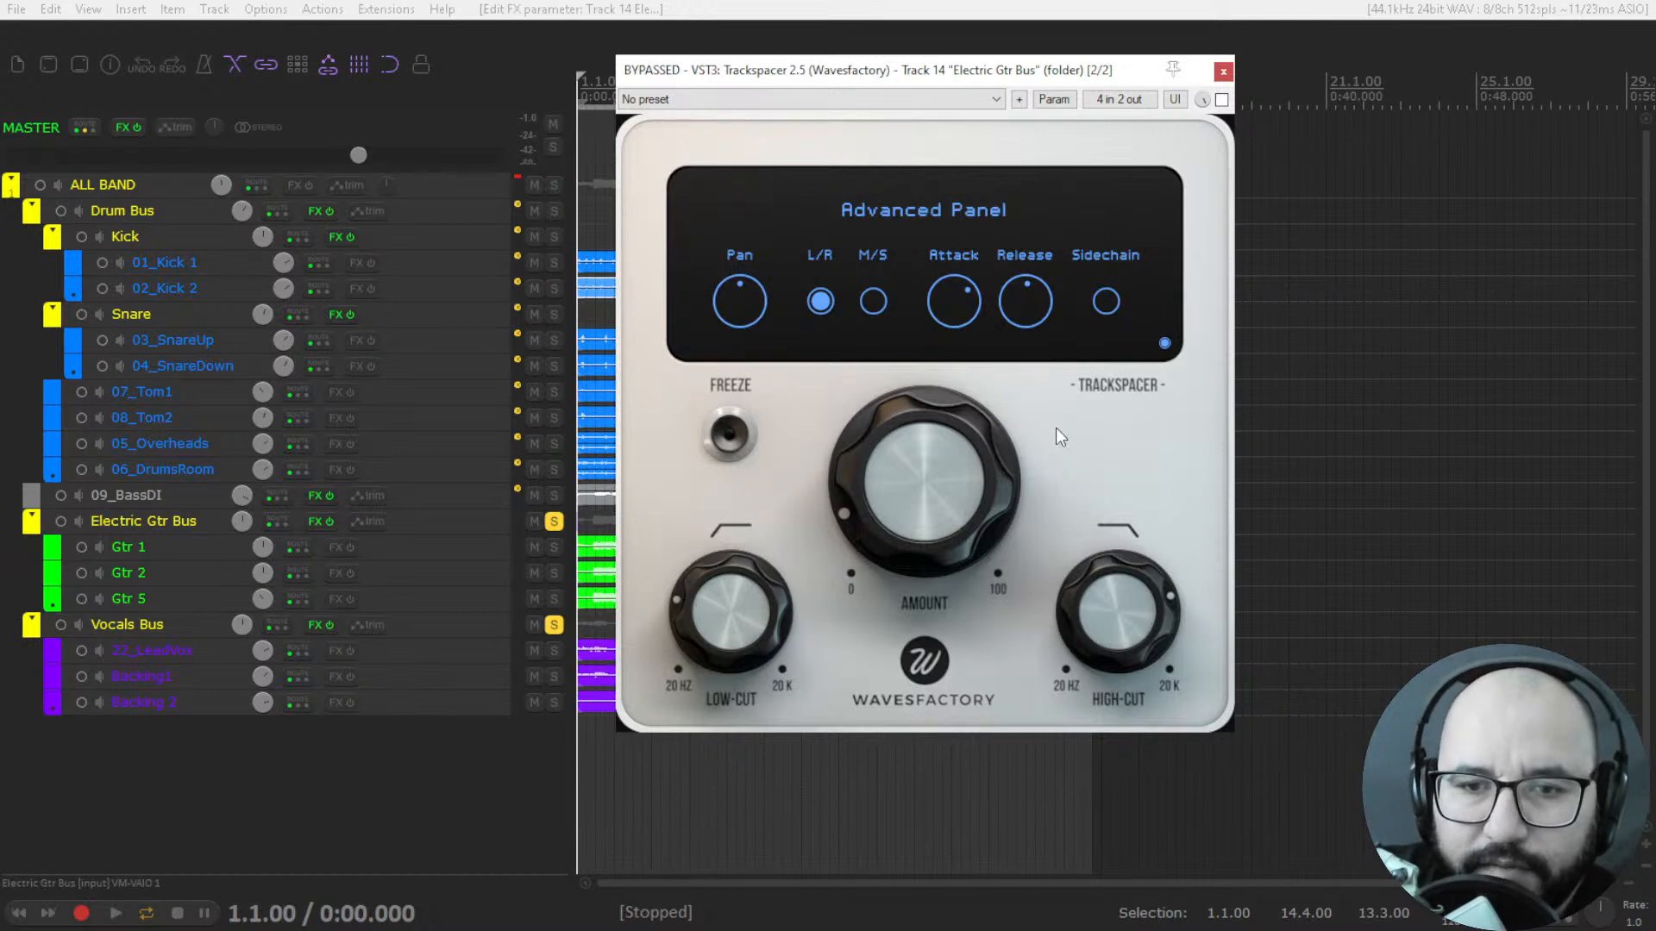
{"action": "left_click", "coordinate": [1164, 343]}
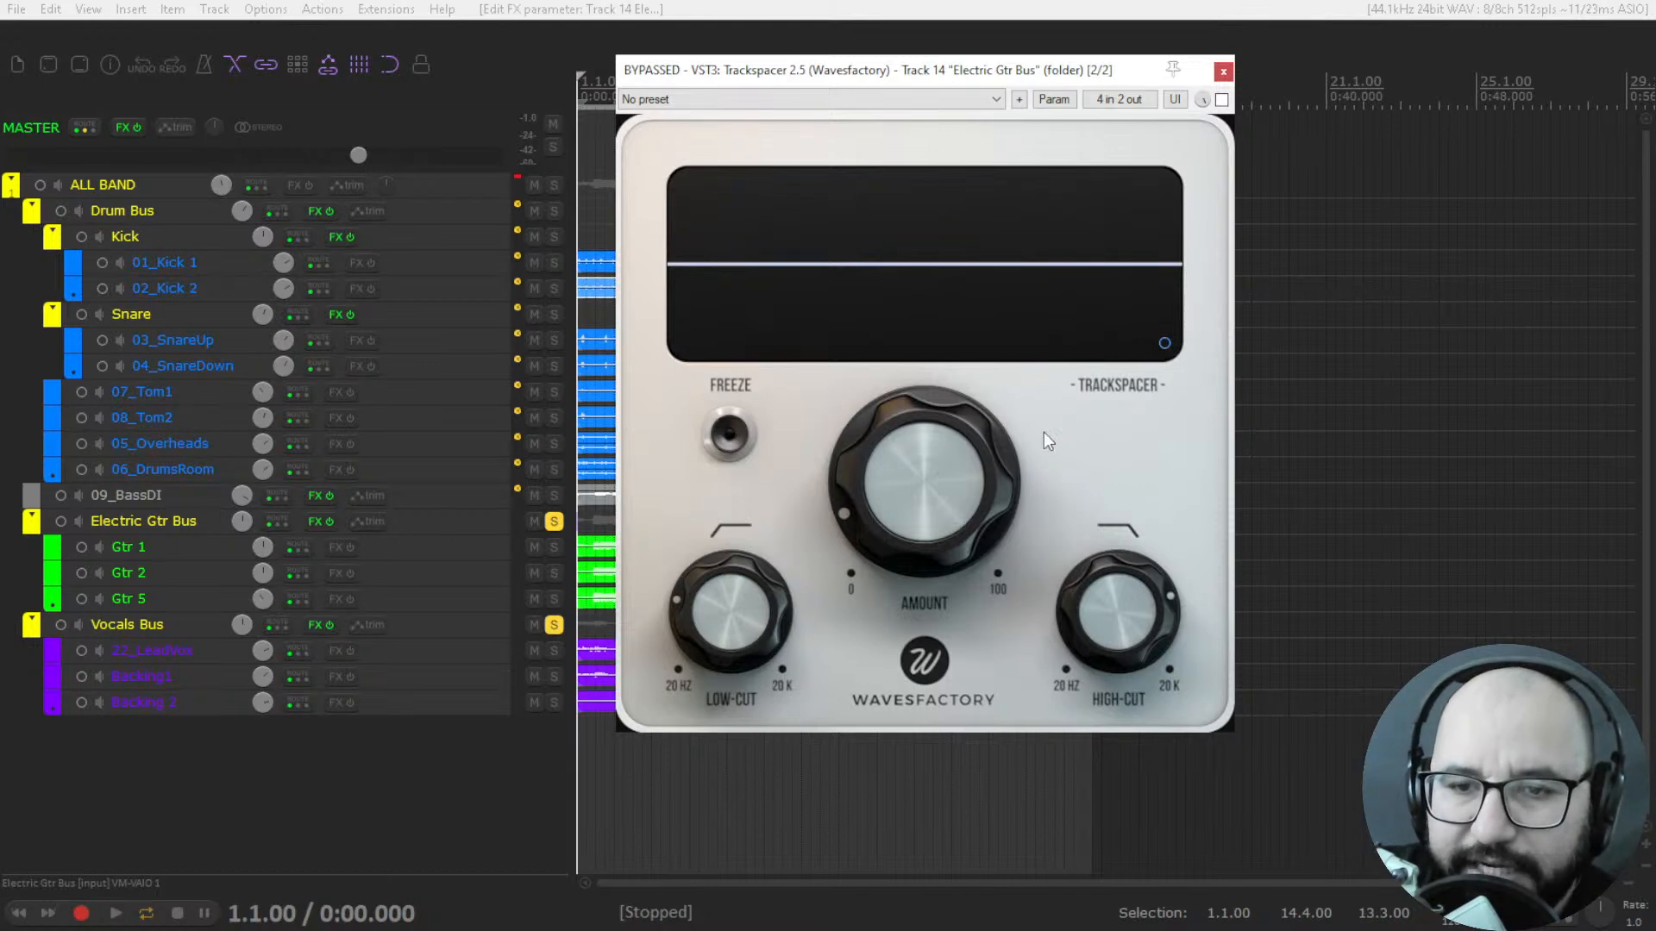
{"action": "mouse_move", "coordinate": [938, 462]}
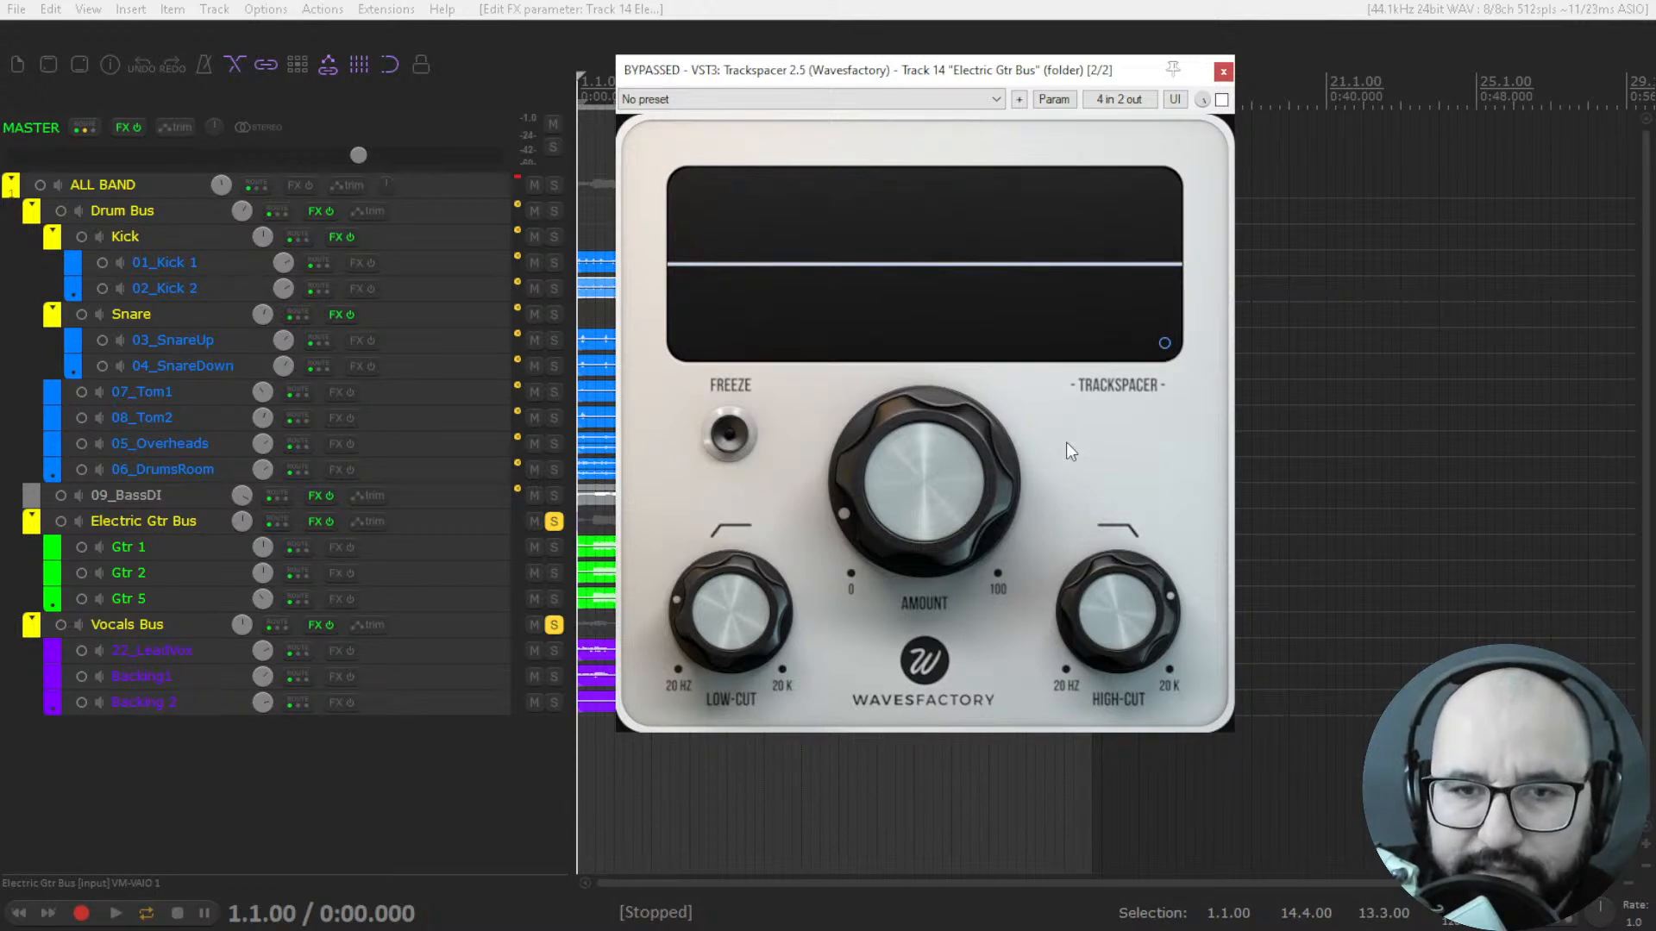
{"action": "mouse_move", "coordinate": [835, 415]}
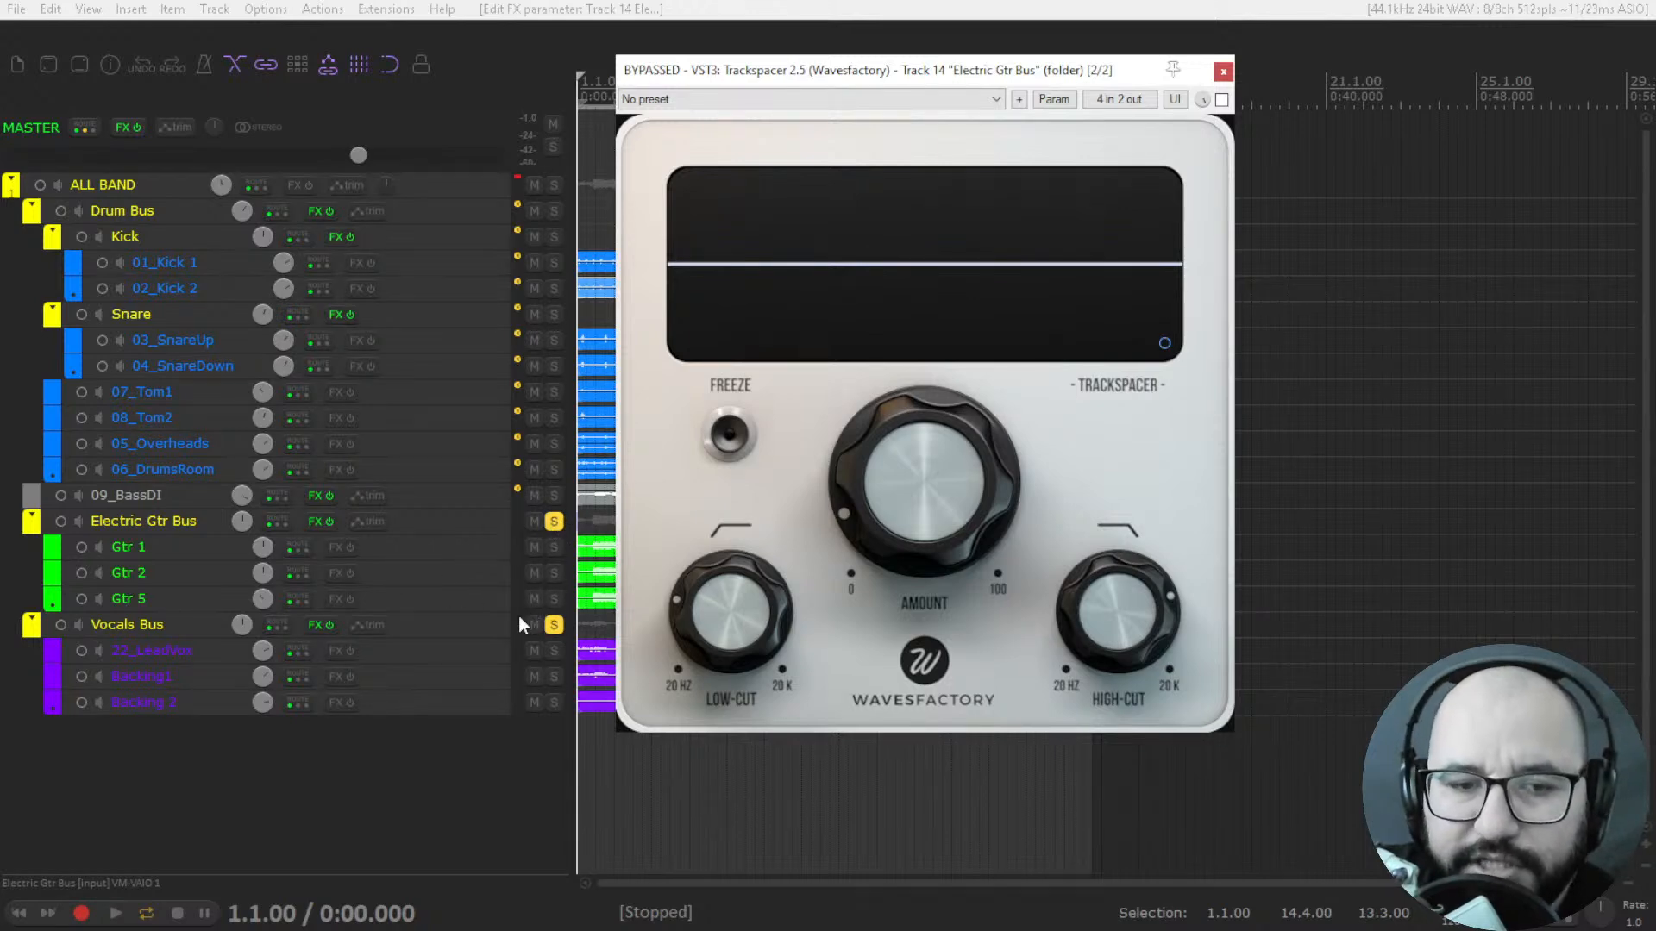
Create a send from the Vocals Bus to the Electric Gtr Bus and route its audio to destination channels 2/3.
{"action": "left_click", "coordinate": [281, 618]}
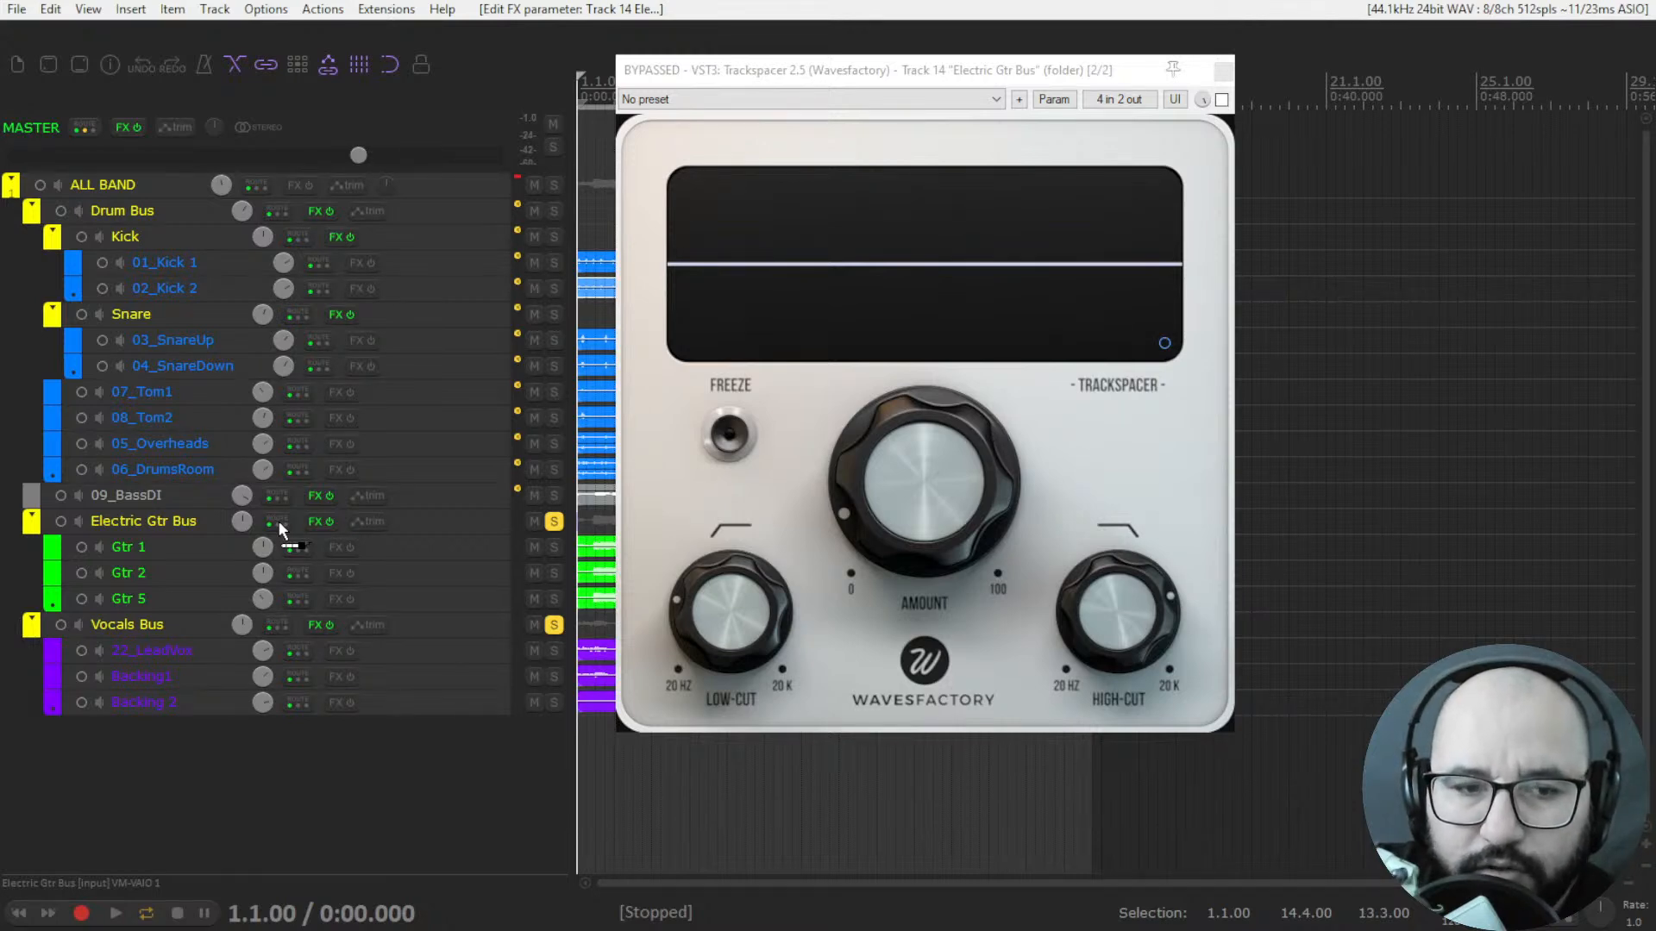
{"action": "left_click_drag", "start_coordinate": [277, 521], "coordinate": [279, 522]}
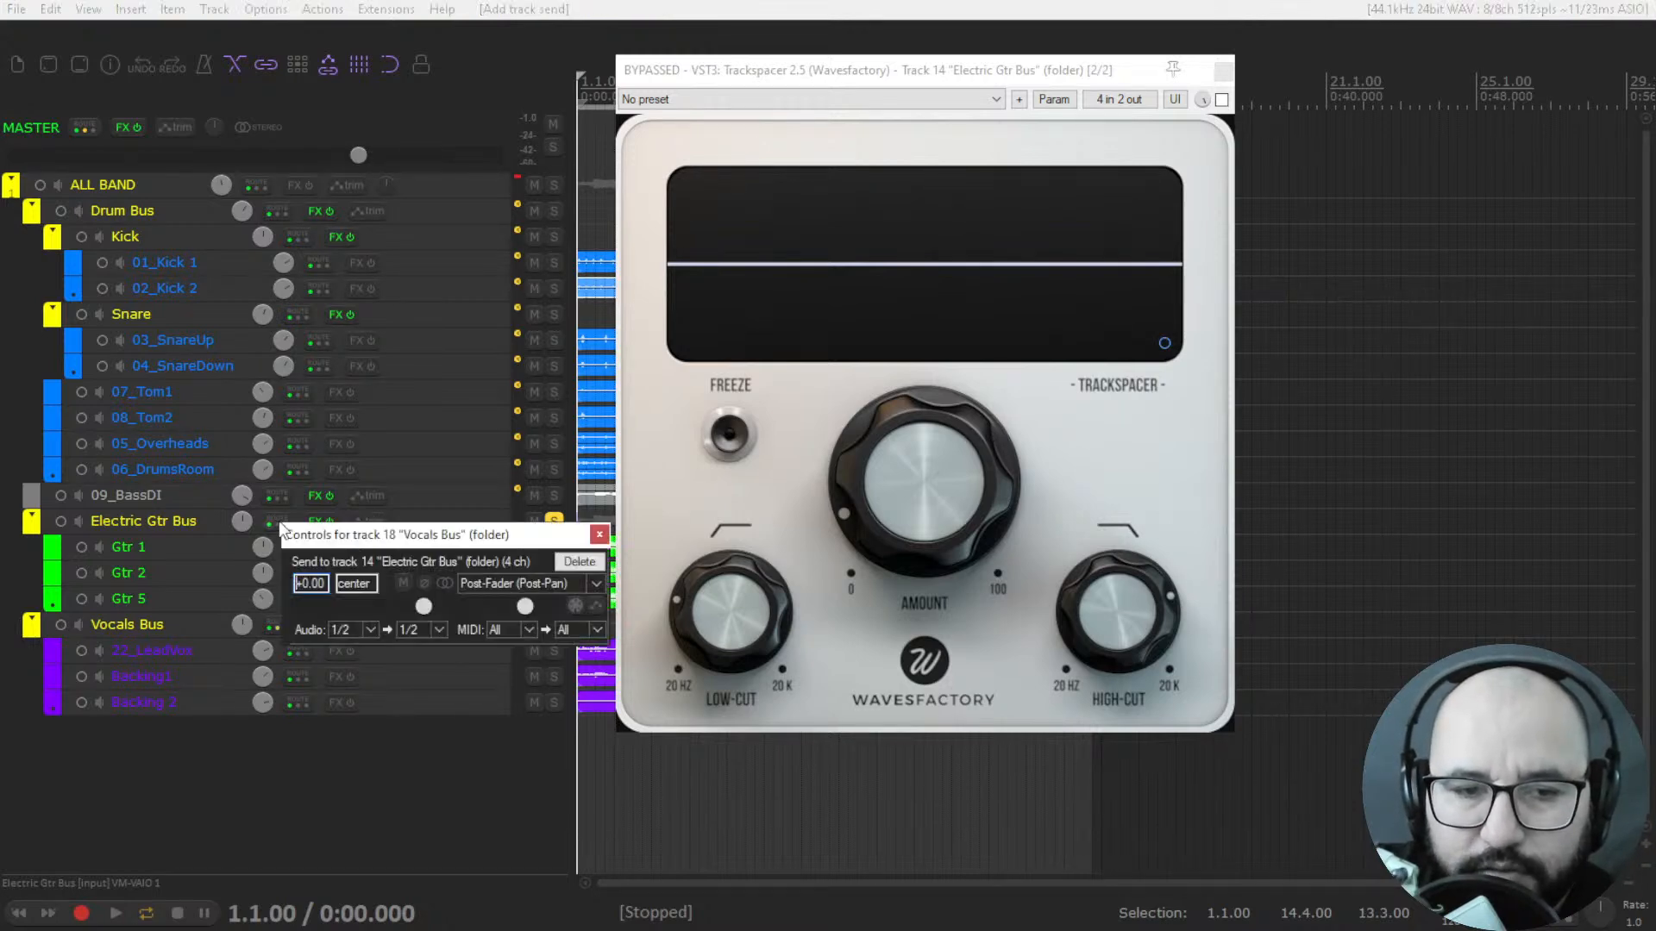
{"action": "left_click", "coordinate": [438, 629]}
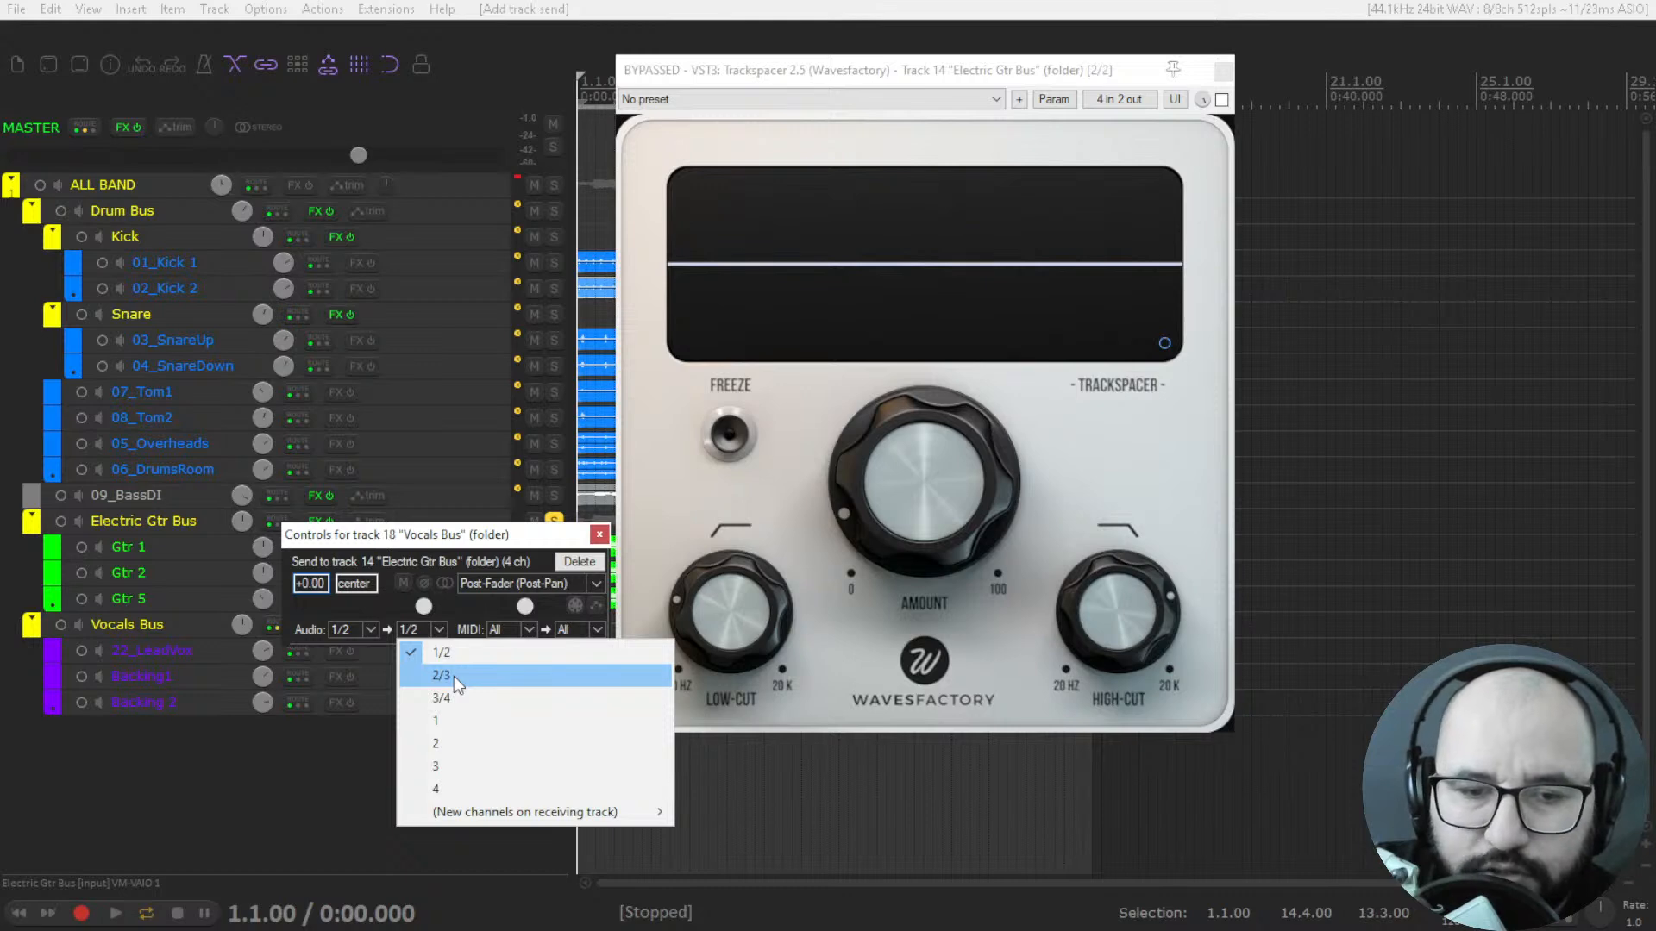
{"action": "left_click", "coordinate": [454, 676]}
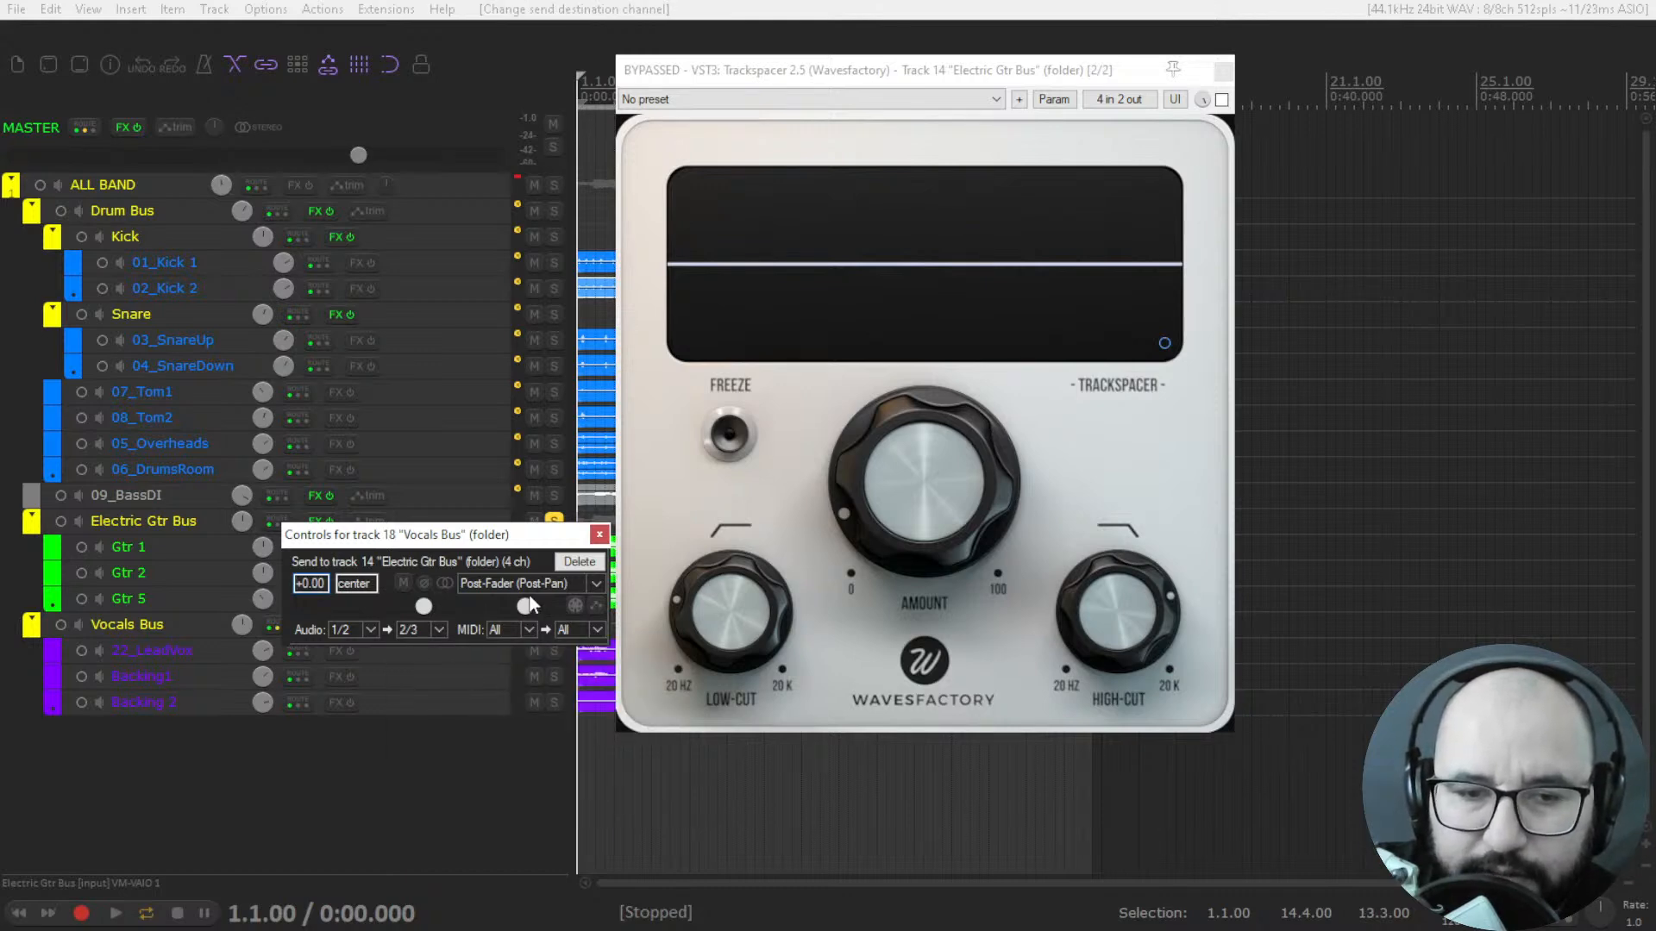
Reset Trackspacer's amount to 0 %, take the plugin out of bypass and play the soloed guitars and vocals.
{"action": "left_click_drag", "start_coordinate": [858, 474], "coordinate": [873, 542]}
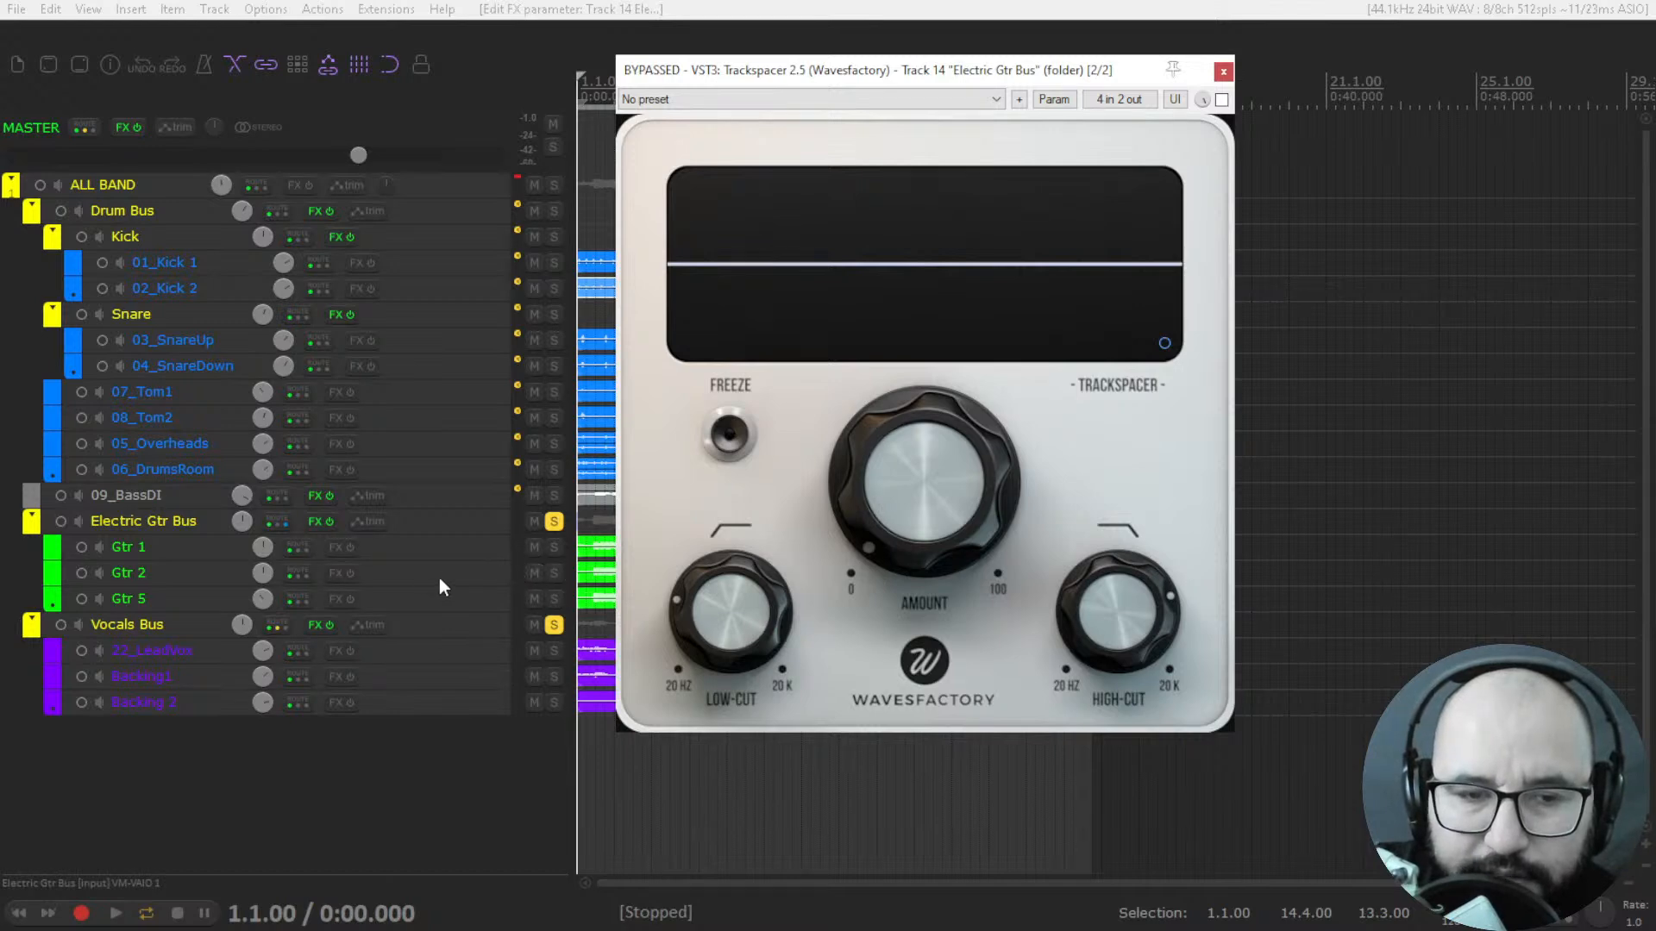
{"action": "key", "text": "space"}
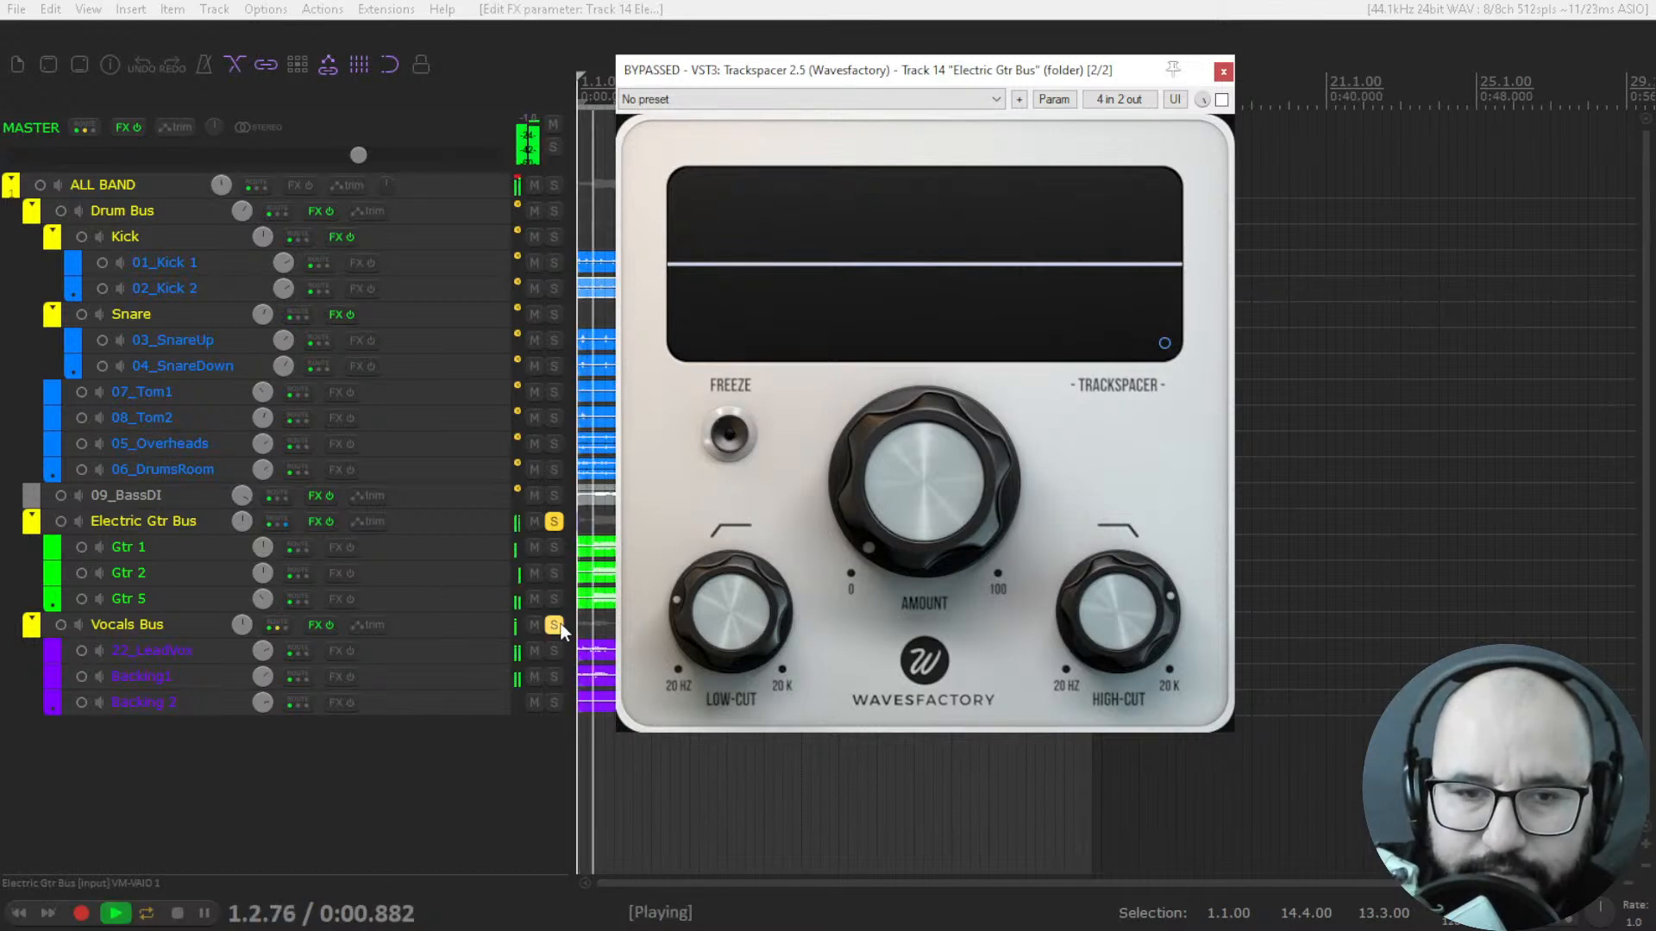
{"action": "key", "text": "space"}
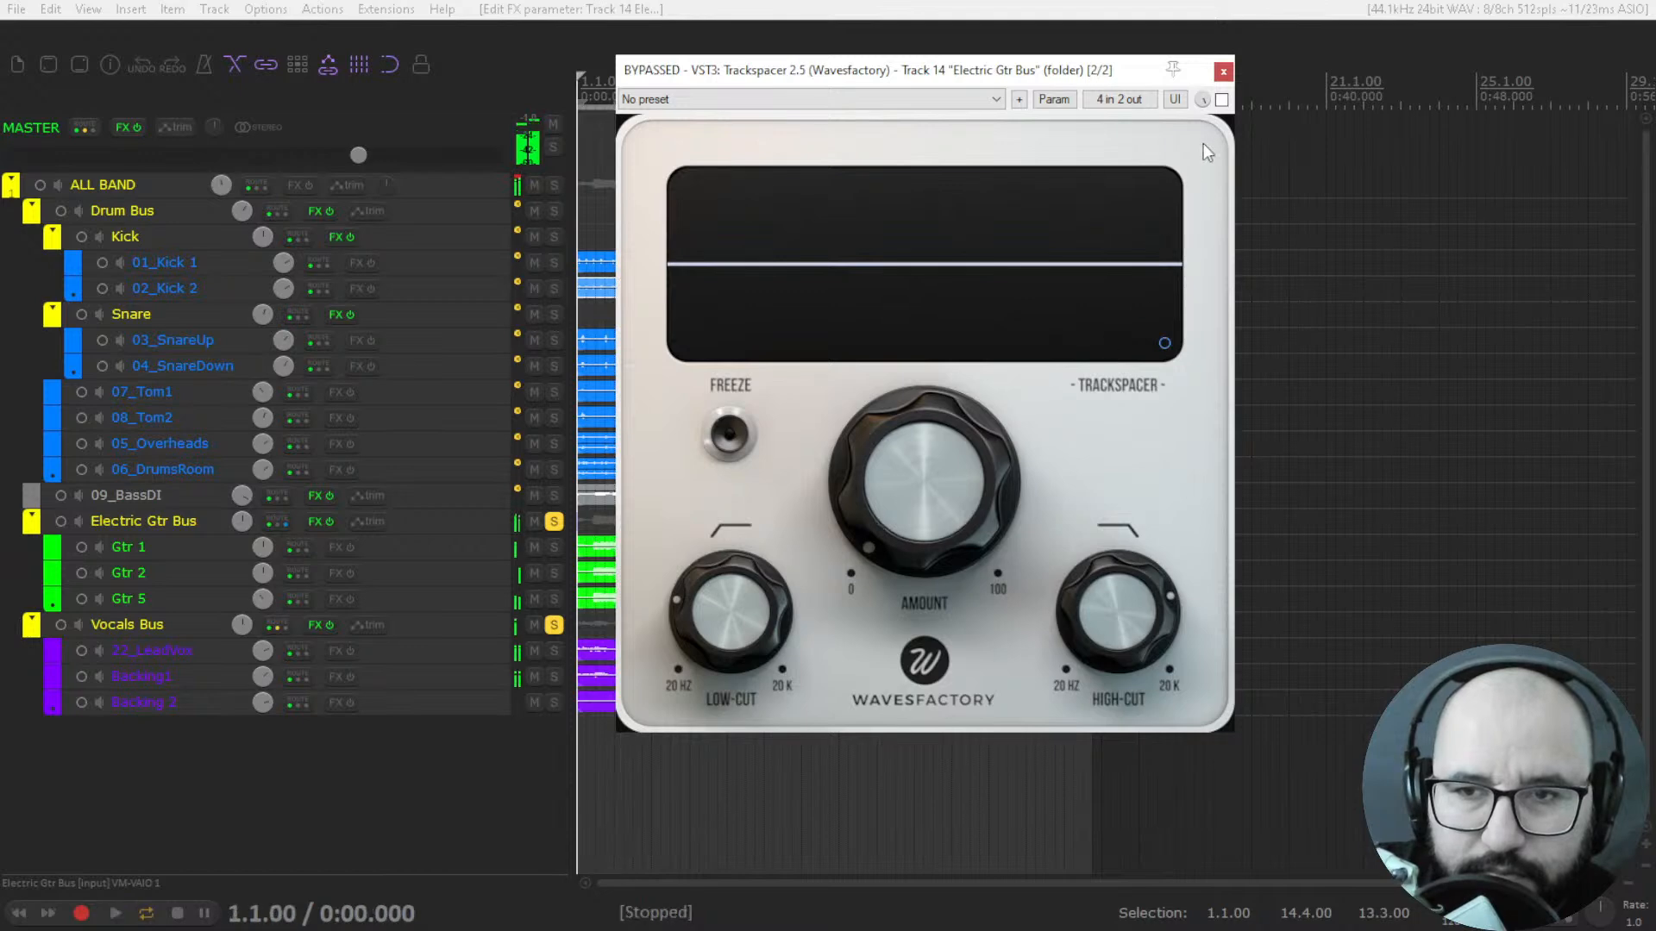
{"action": "left_click", "coordinate": [1222, 100]}
{"action": "key", "text": "space"}
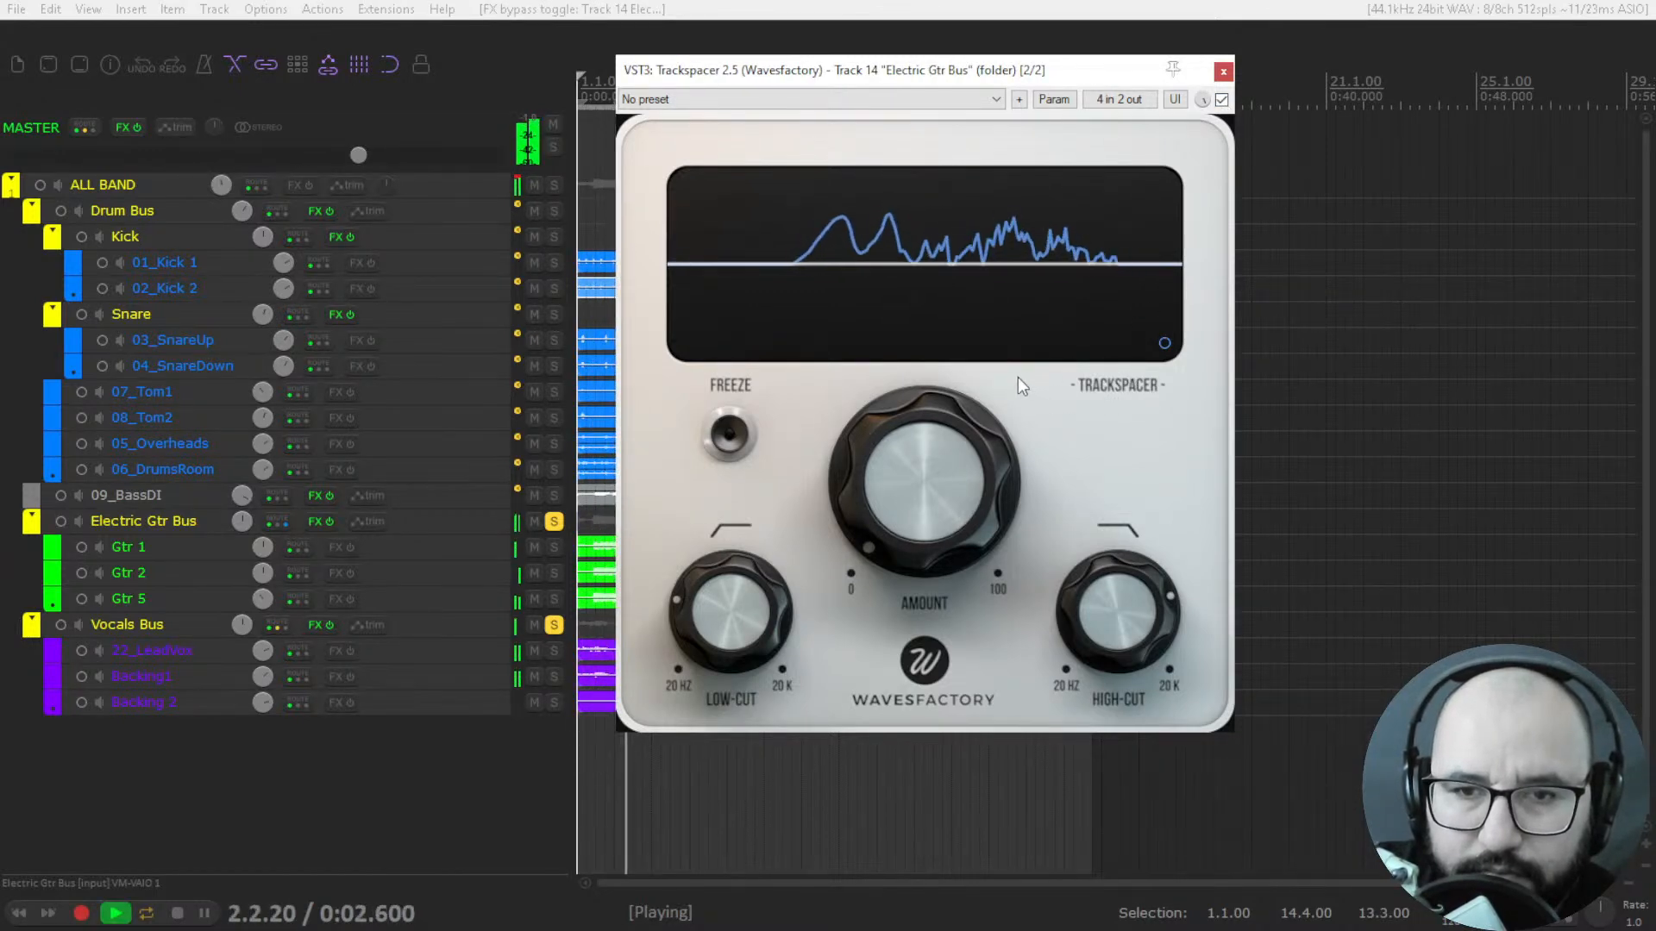
{"action": "key", "text": "space"}
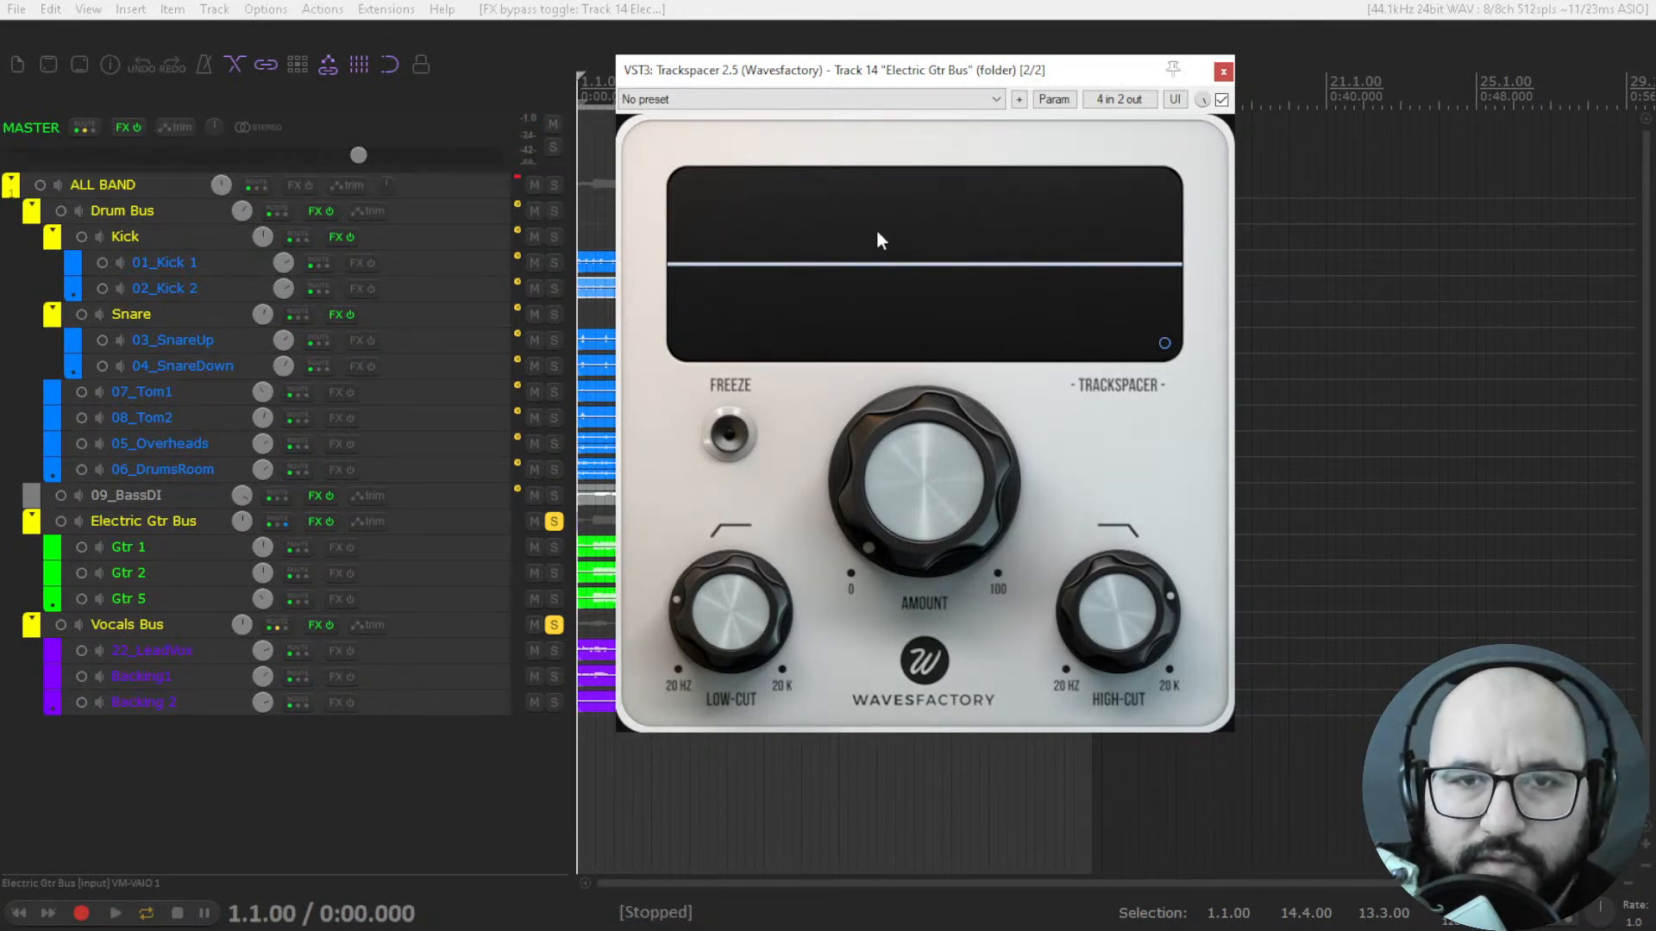
Raise Trackspacer's amount during playback of the guitars and vocals, and fine-tune it to 38.50 %.
{"action": "mouse_move", "coordinate": [902, 420]}
{"action": "left_click_drag", "start_coordinate": [871, 522], "coordinate": [855, 555]}
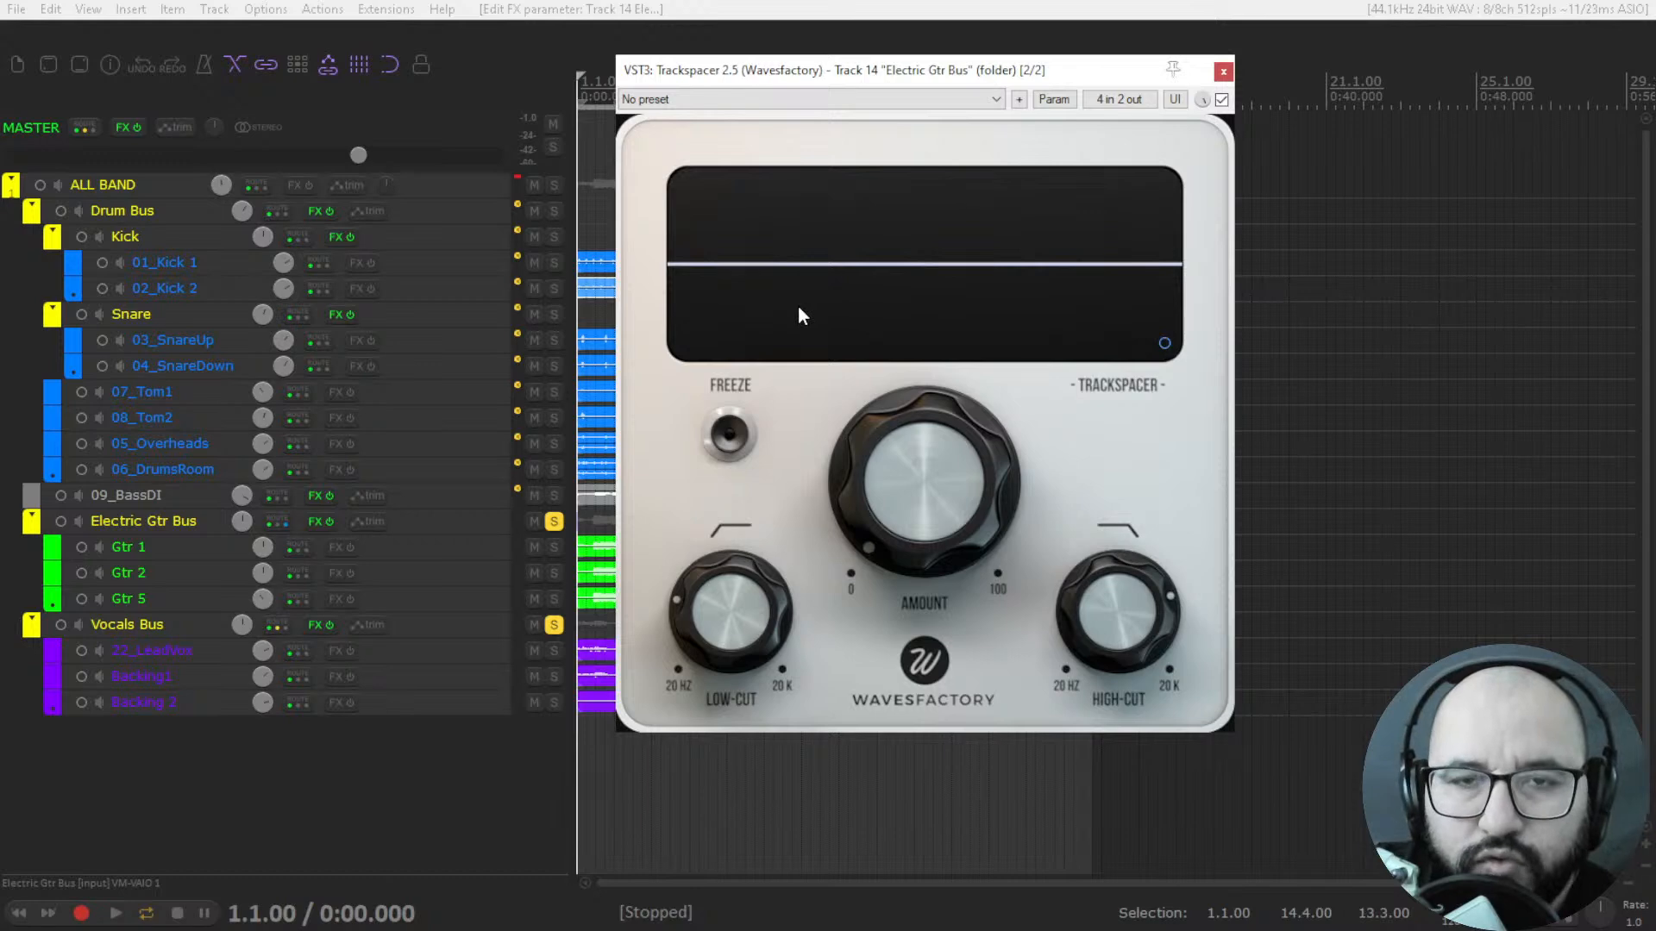
{"action": "mouse_move", "coordinate": [882, 402]}
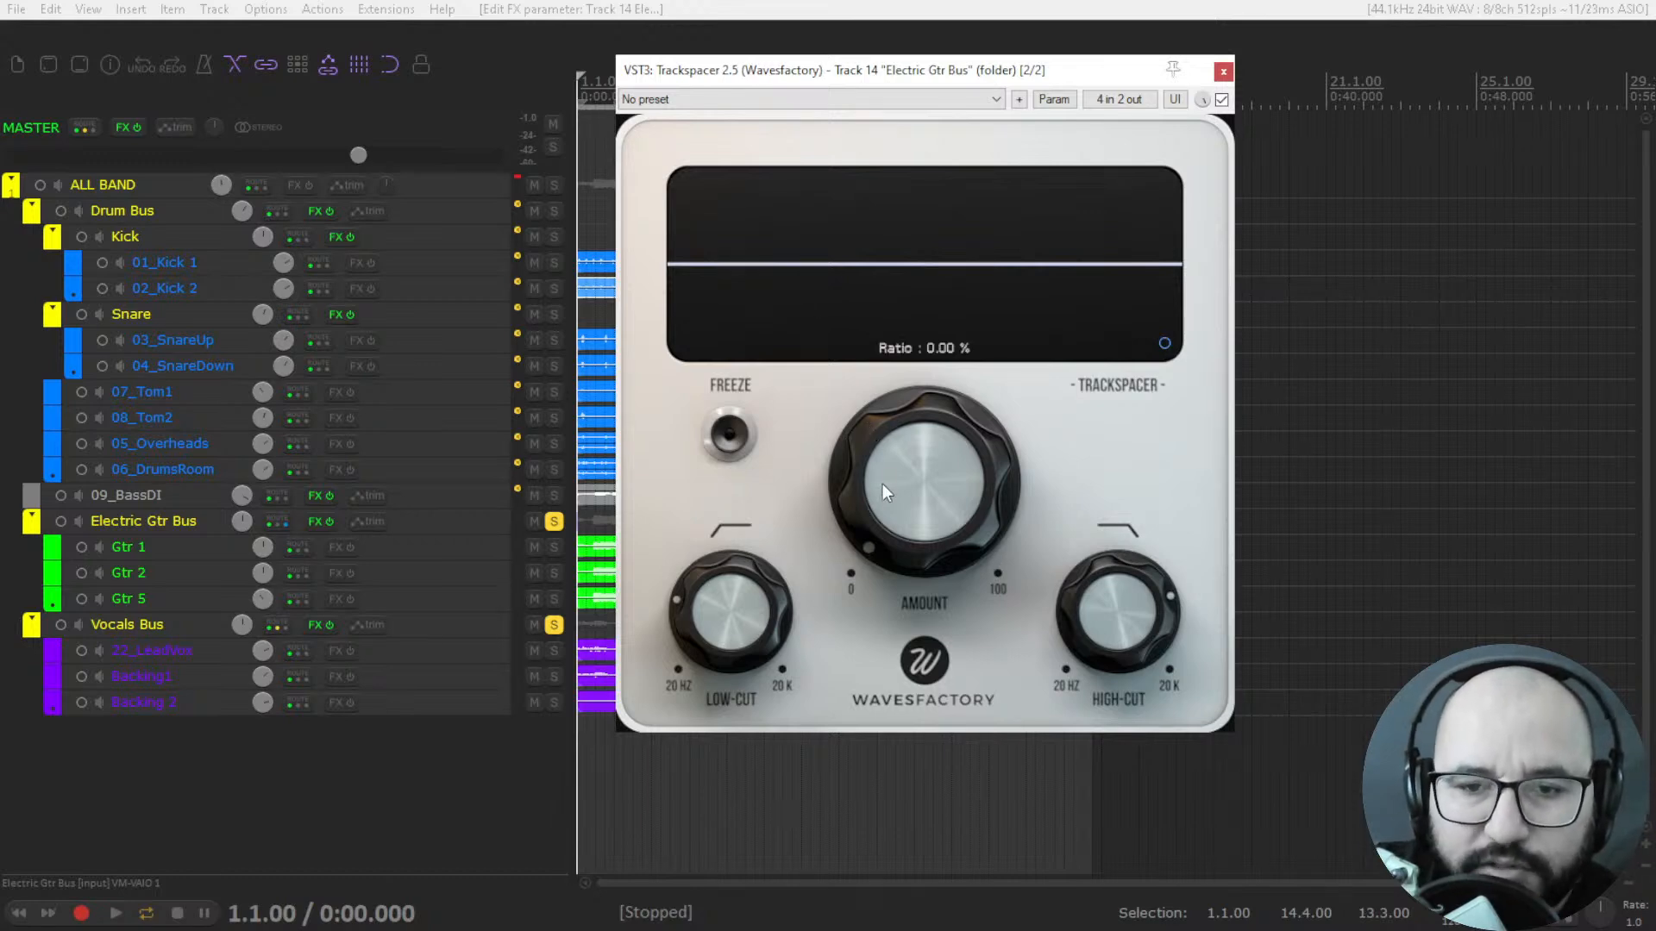
{"action": "key", "text": "space"}
{"action": "left_click_drag", "start_coordinate": [860, 510], "coordinate": [883, 293]}
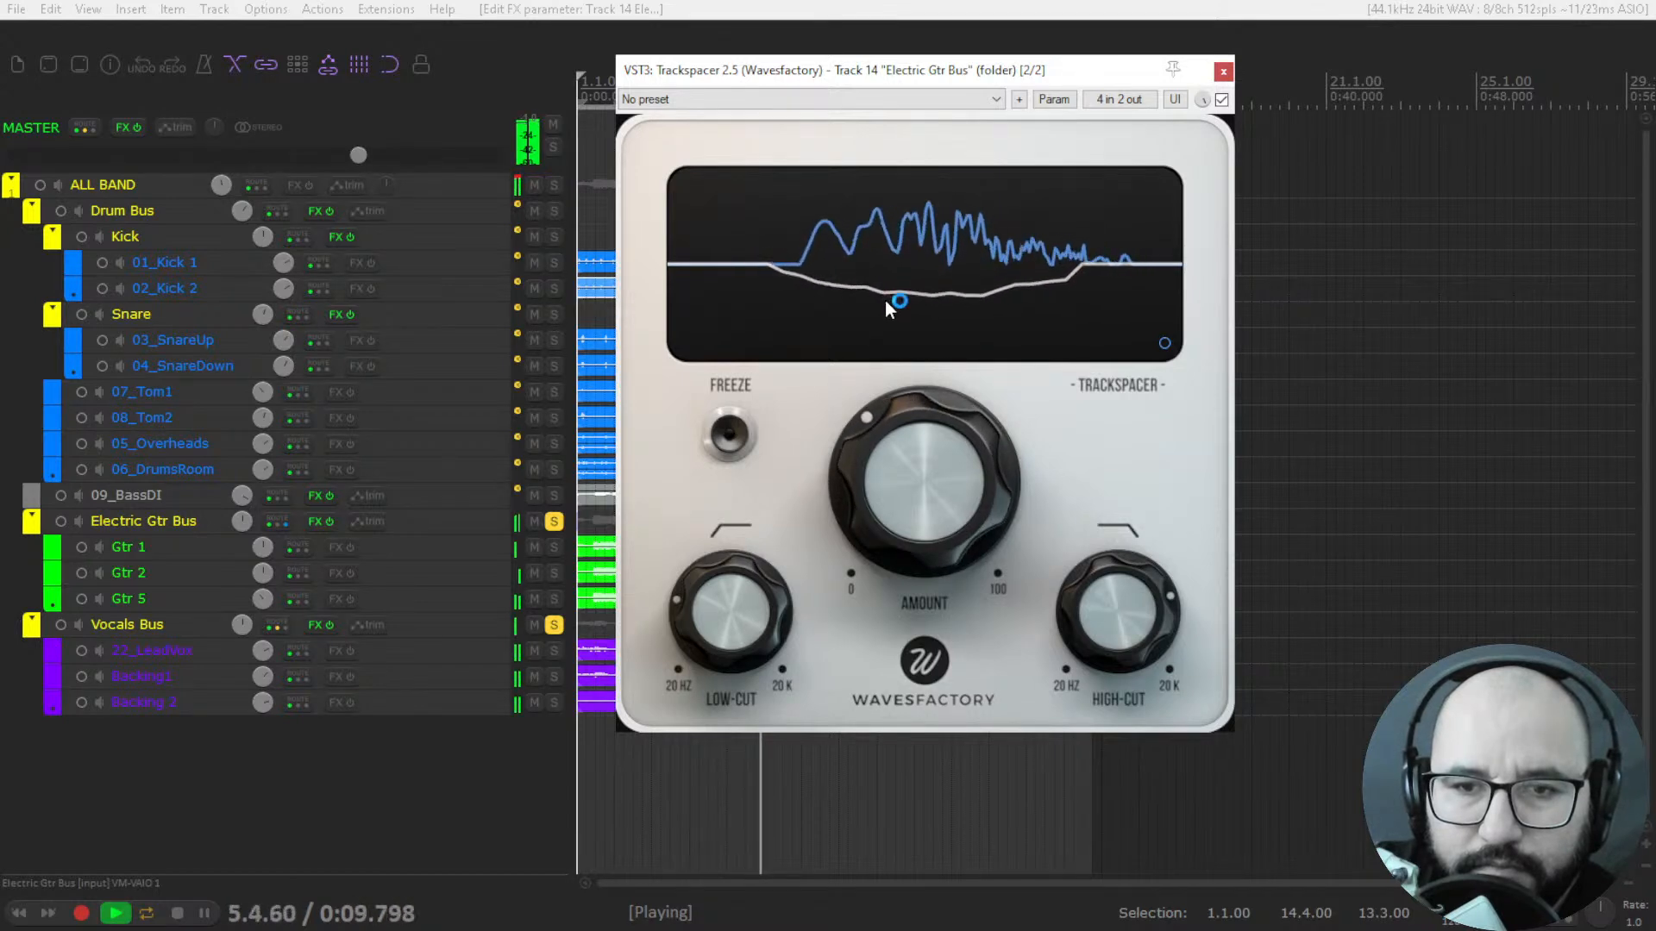
{"action": "key", "text": "space"}
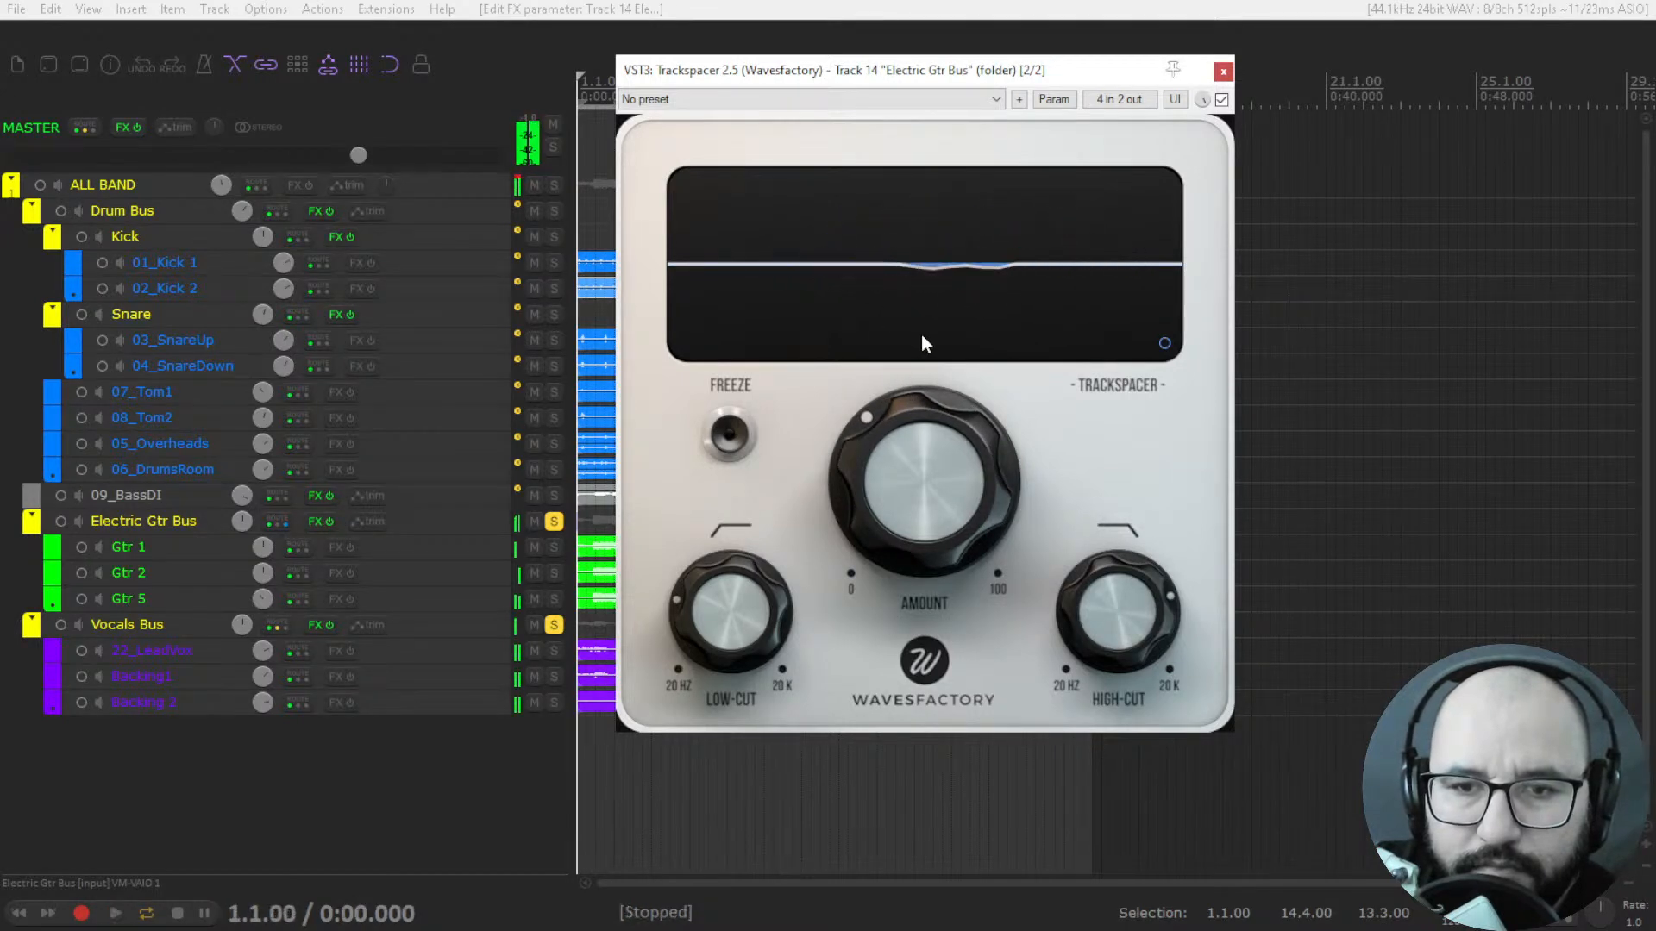
{"action": "mouse_move", "coordinate": [874, 416]}
{"action": "left_mouse_down"}
{"action": "mouse_move", "coordinate": [867, 444]}
{"action": "mouse_move", "coordinate": [887, 399]}
{"action": "left_mouse_up"}
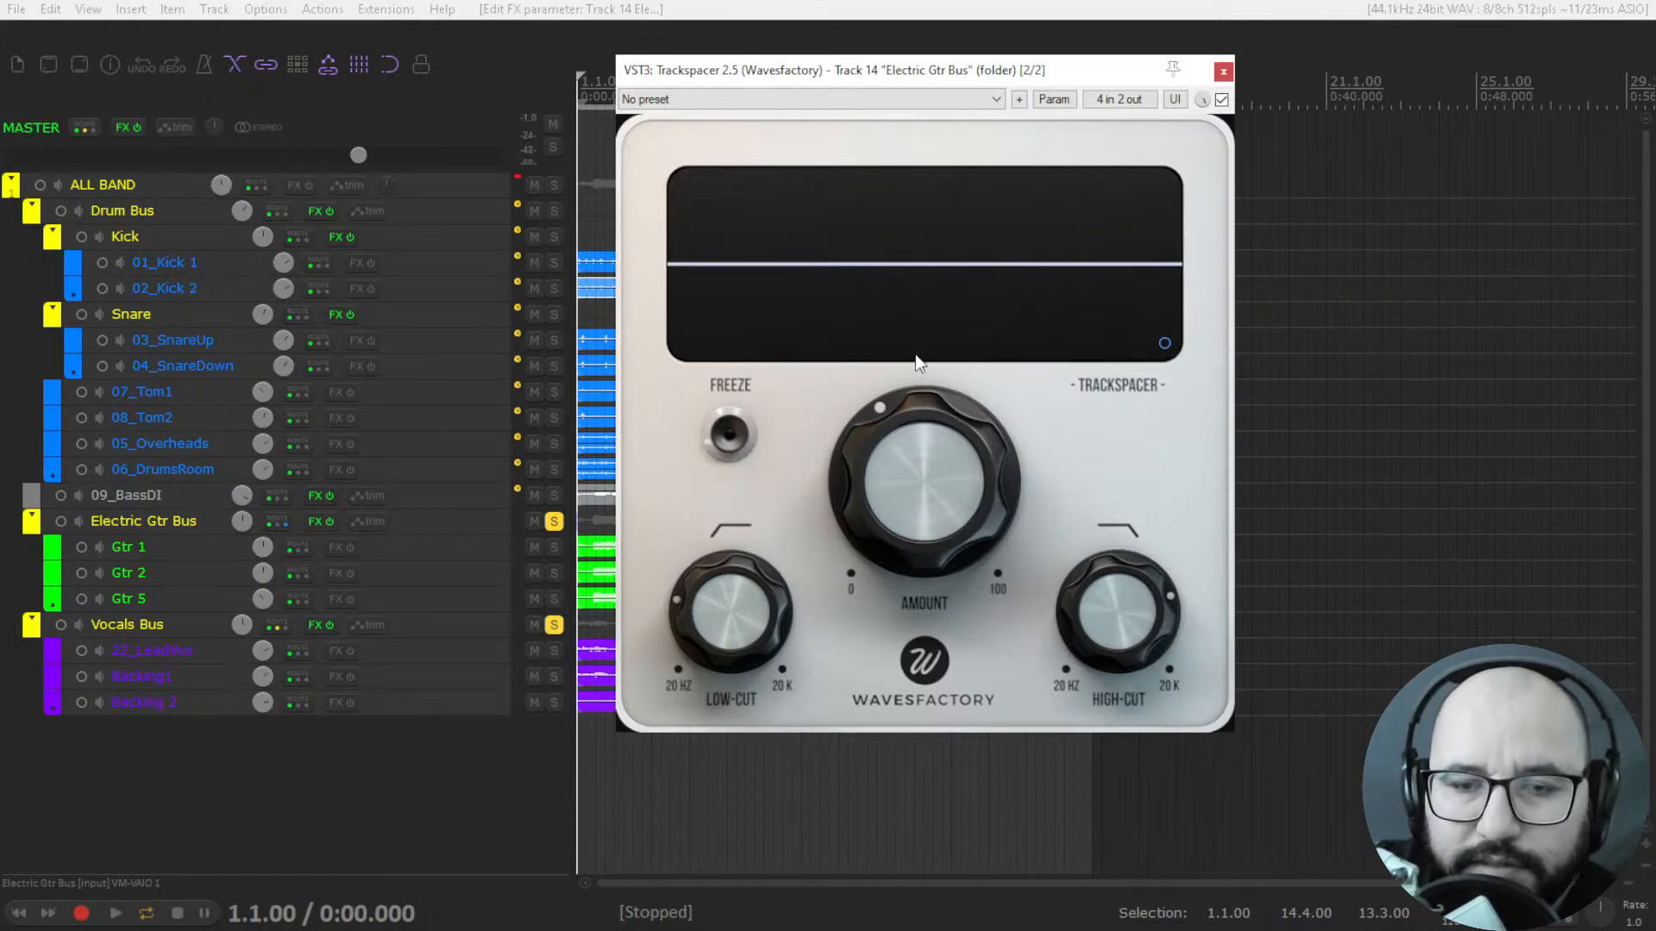
{"action": "mouse_move", "coordinate": [900, 397]}
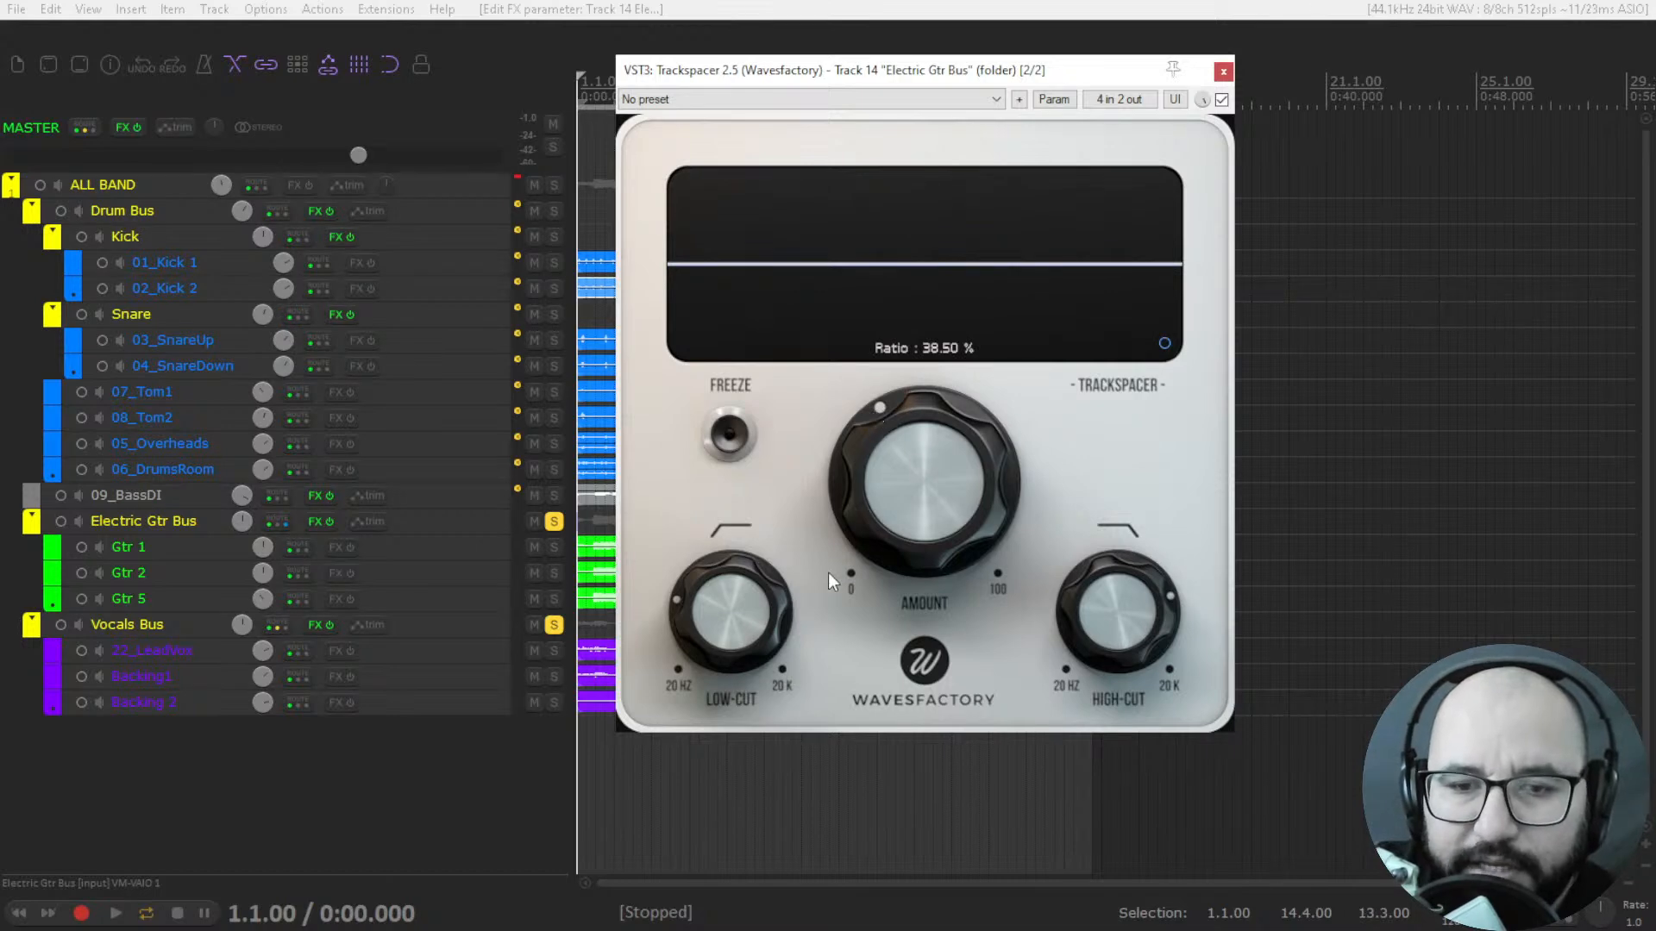
Audition a narrower ducking range in Trackspacer by raising the low-cut and lowering the high-cut during playback.
{"action": "mouse_move", "coordinate": [722, 593]}
{"action": "left_mouse_down"}
{"action": "mouse_move", "coordinate": [723, 574]}
{"action": "mouse_move", "coordinate": [727, 613]}
{"action": "left_mouse_up"}
{"action": "mouse_move", "coordinate": [949, 551]}
{"action": "key", "text": "space"}
{"action": "key", "text": "space"}
{"action": "left_click_drag", "start_coordinate": [728, 588], "coordinate": [729, 625]}
{"action": "left_click_drag", "start_coordinate": [1111, 565], "coordinate": [1100, 650]}
{"action": "key", "text": "space"}
{"action": "left_click_drag", "start_coordinate": [711, 647], "coordinate": [717, 546]}
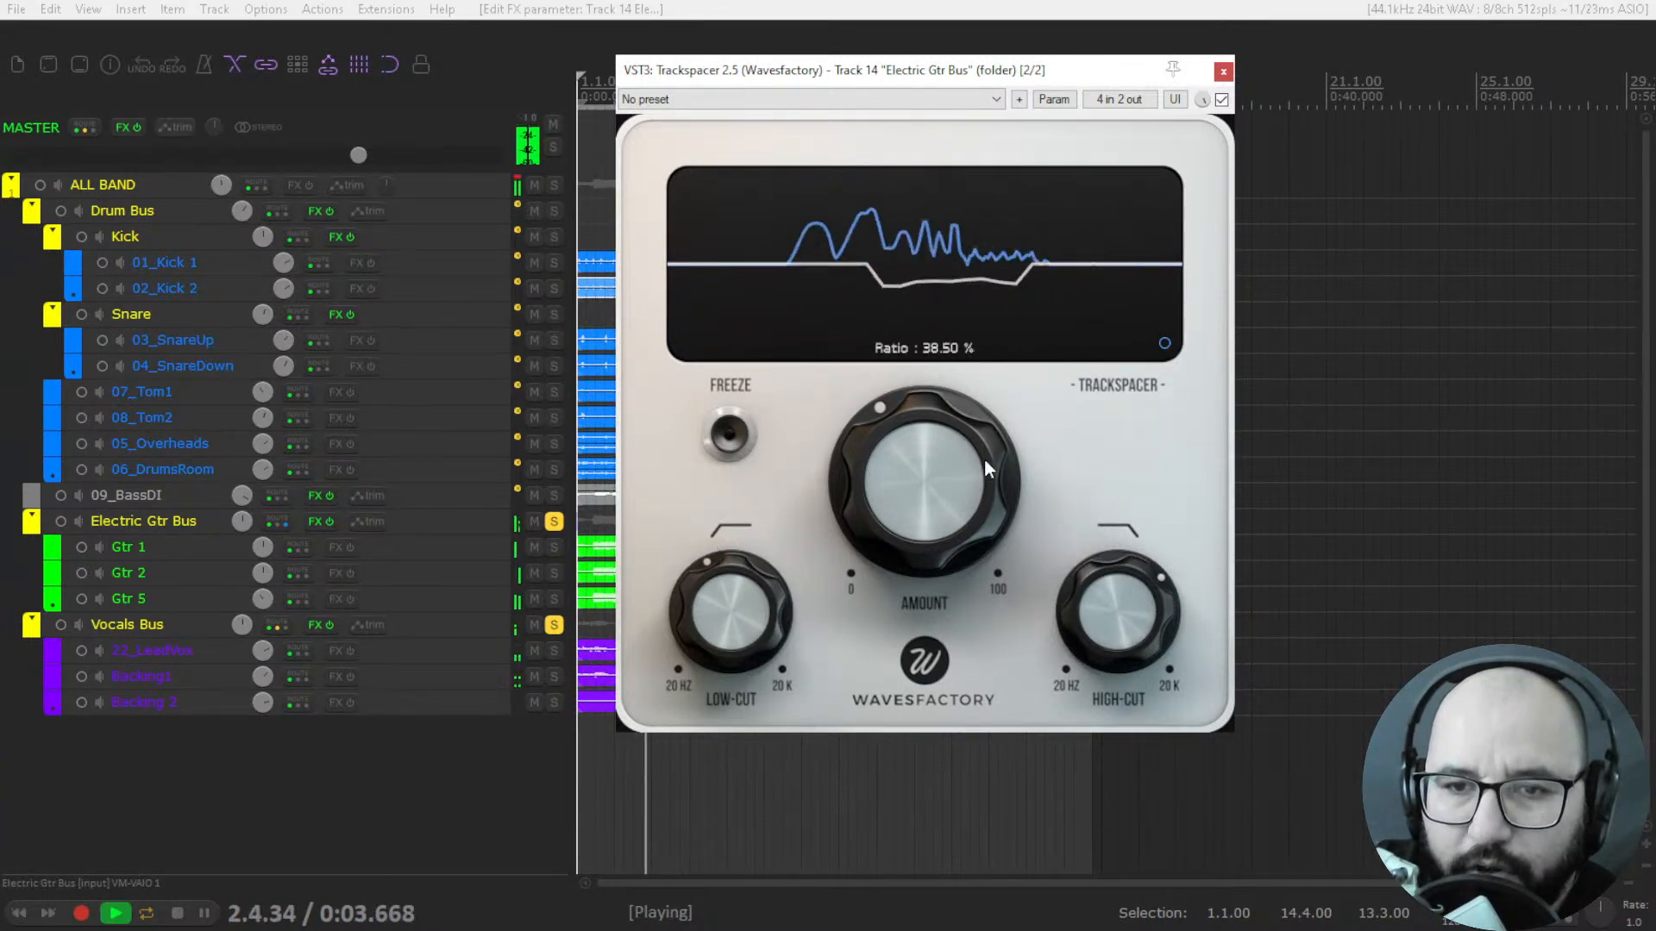
{"action": "key", "text": "space"}
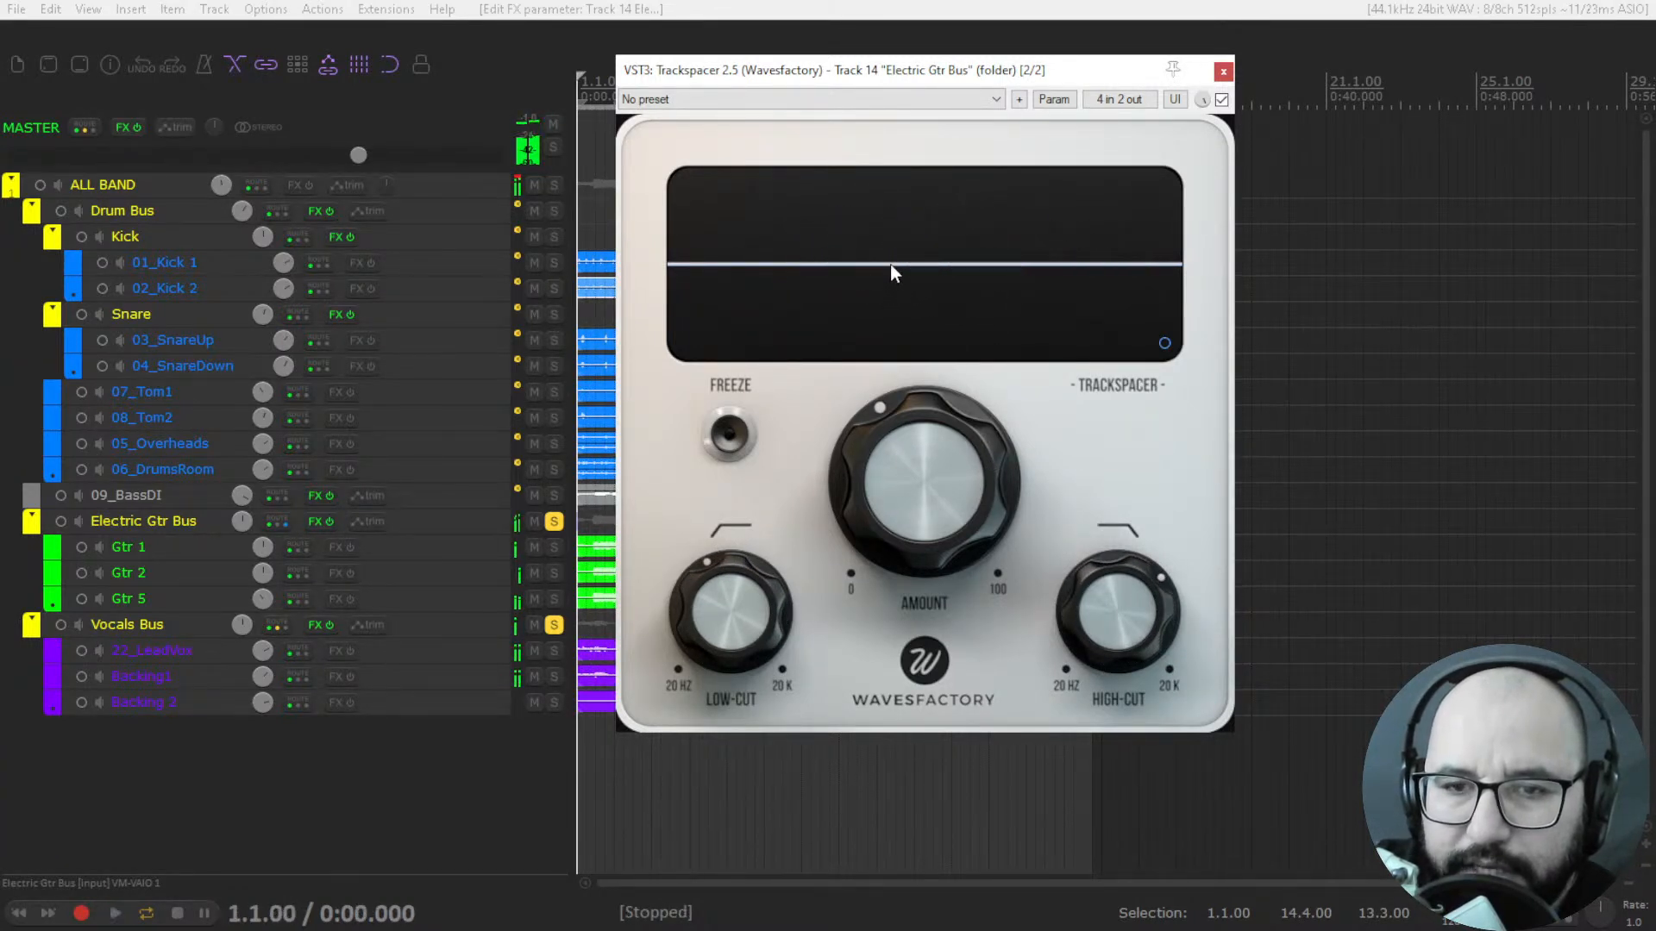
Widen Trackspacer's range with the low-cut at 32.44 Hz and the high-cut opened up, and reduce the amount to 17.17 %.
{"action": "key", "text": "space"}
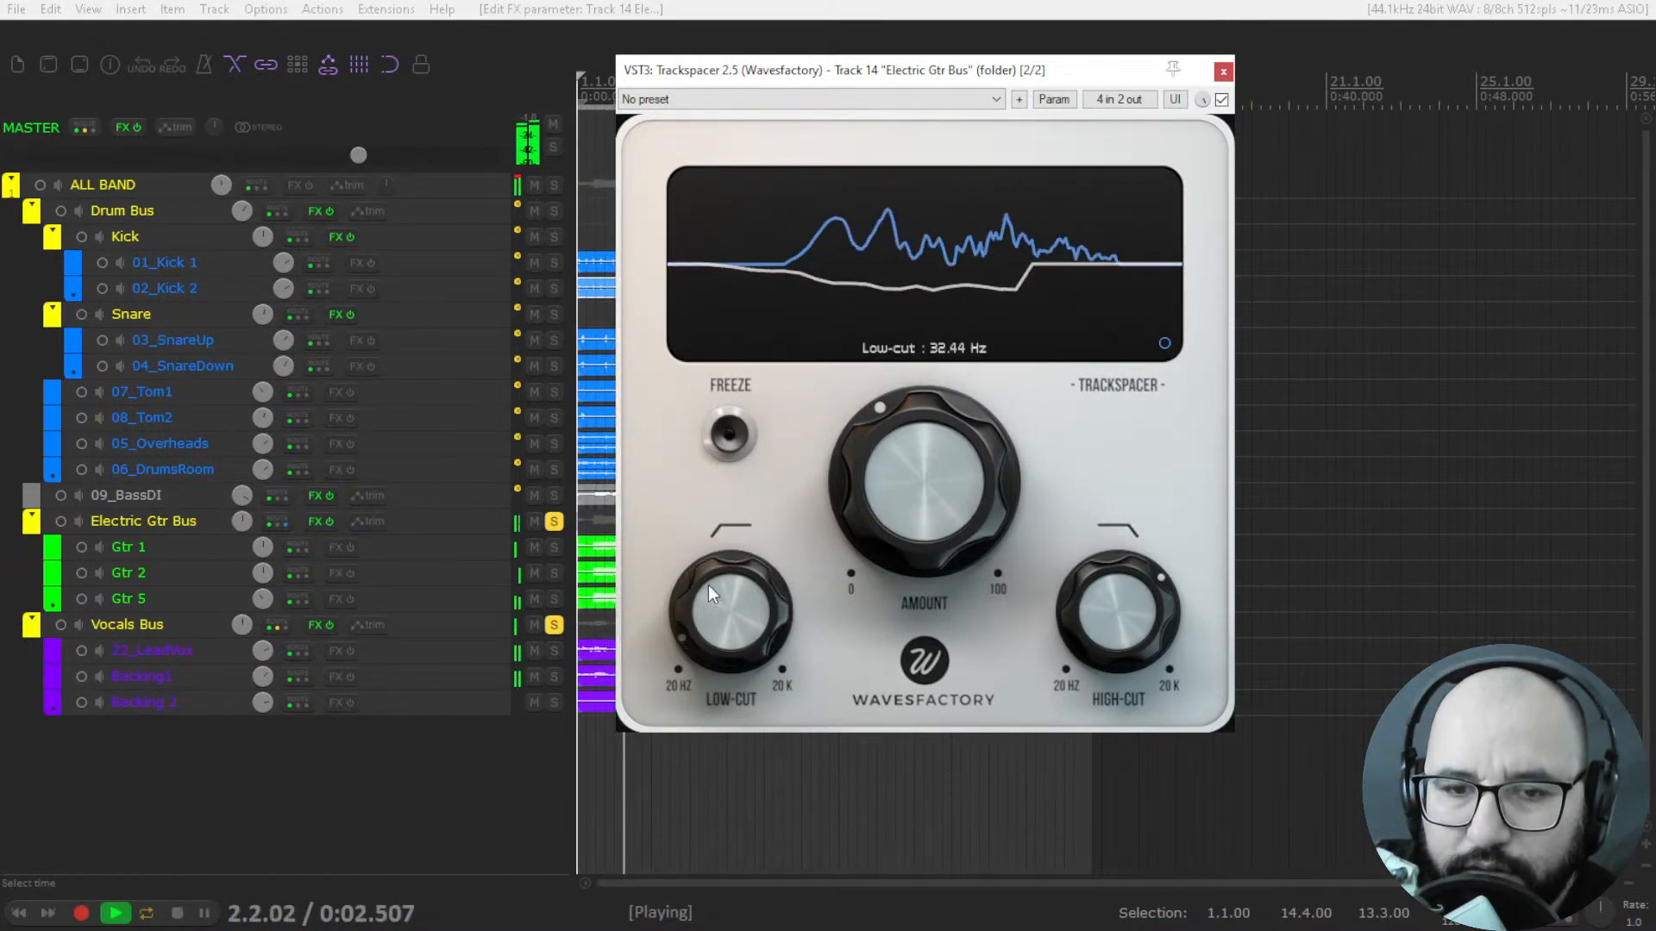
{"action": "left_click_drag", "start_coordinate": [1121, 595], "coordinate": [1146, 478]}
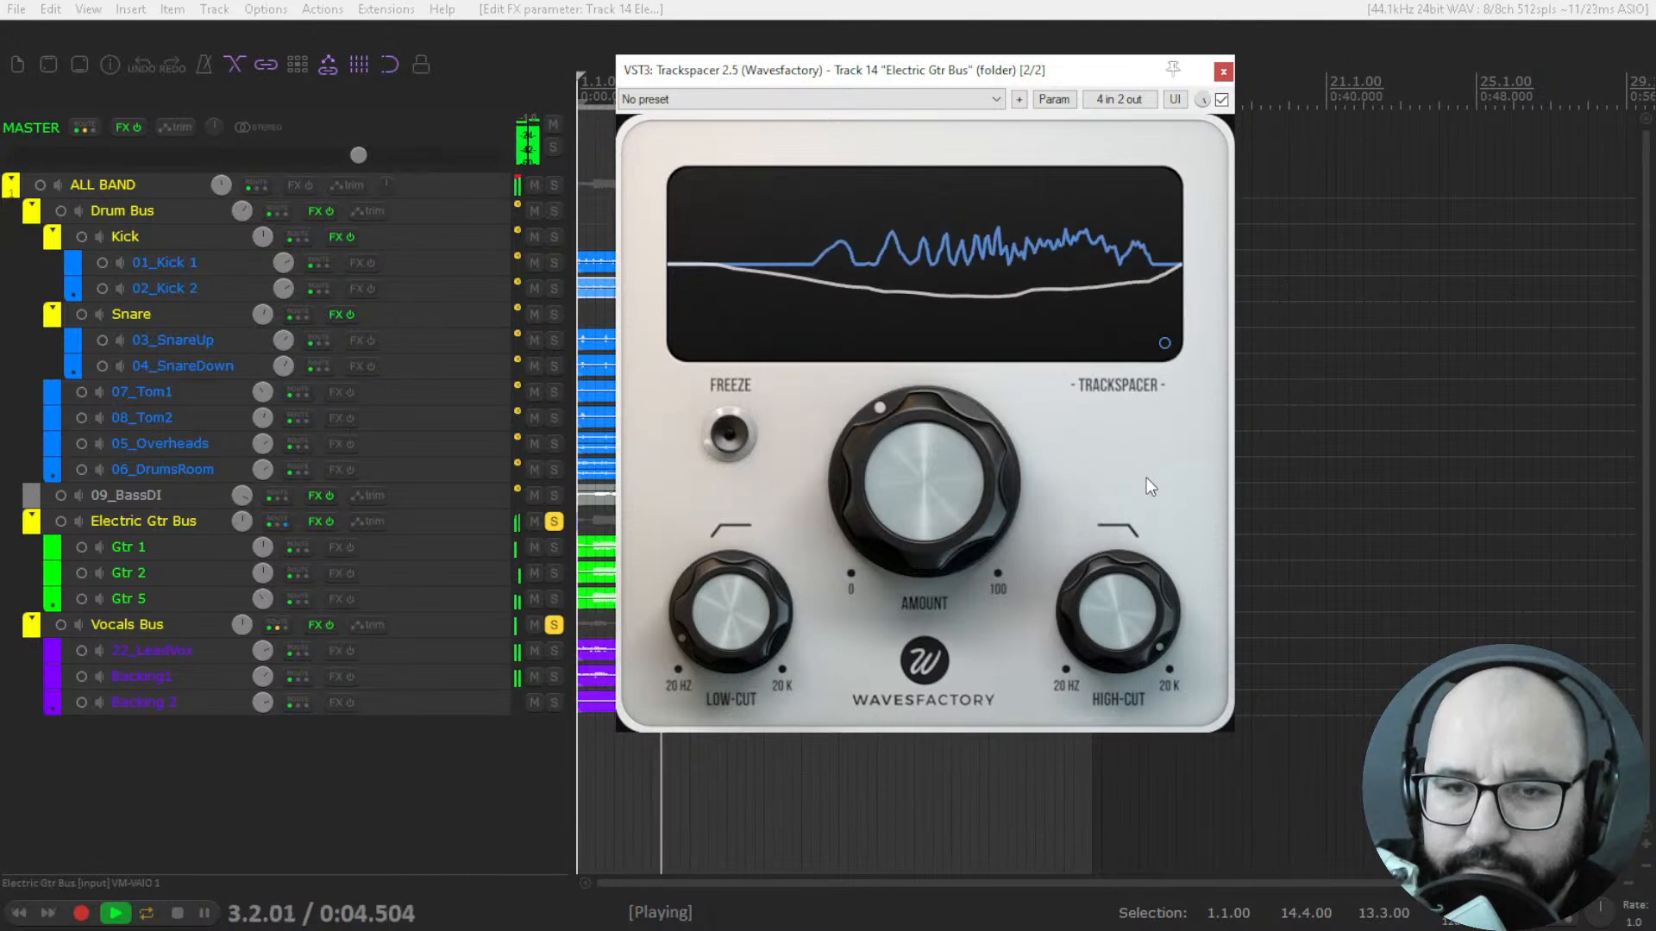
{"action": "left_click_drag", "start_coordinate": [935, 430], "coordinate": [903, 483]}
{"action": "key", "text": "space"}
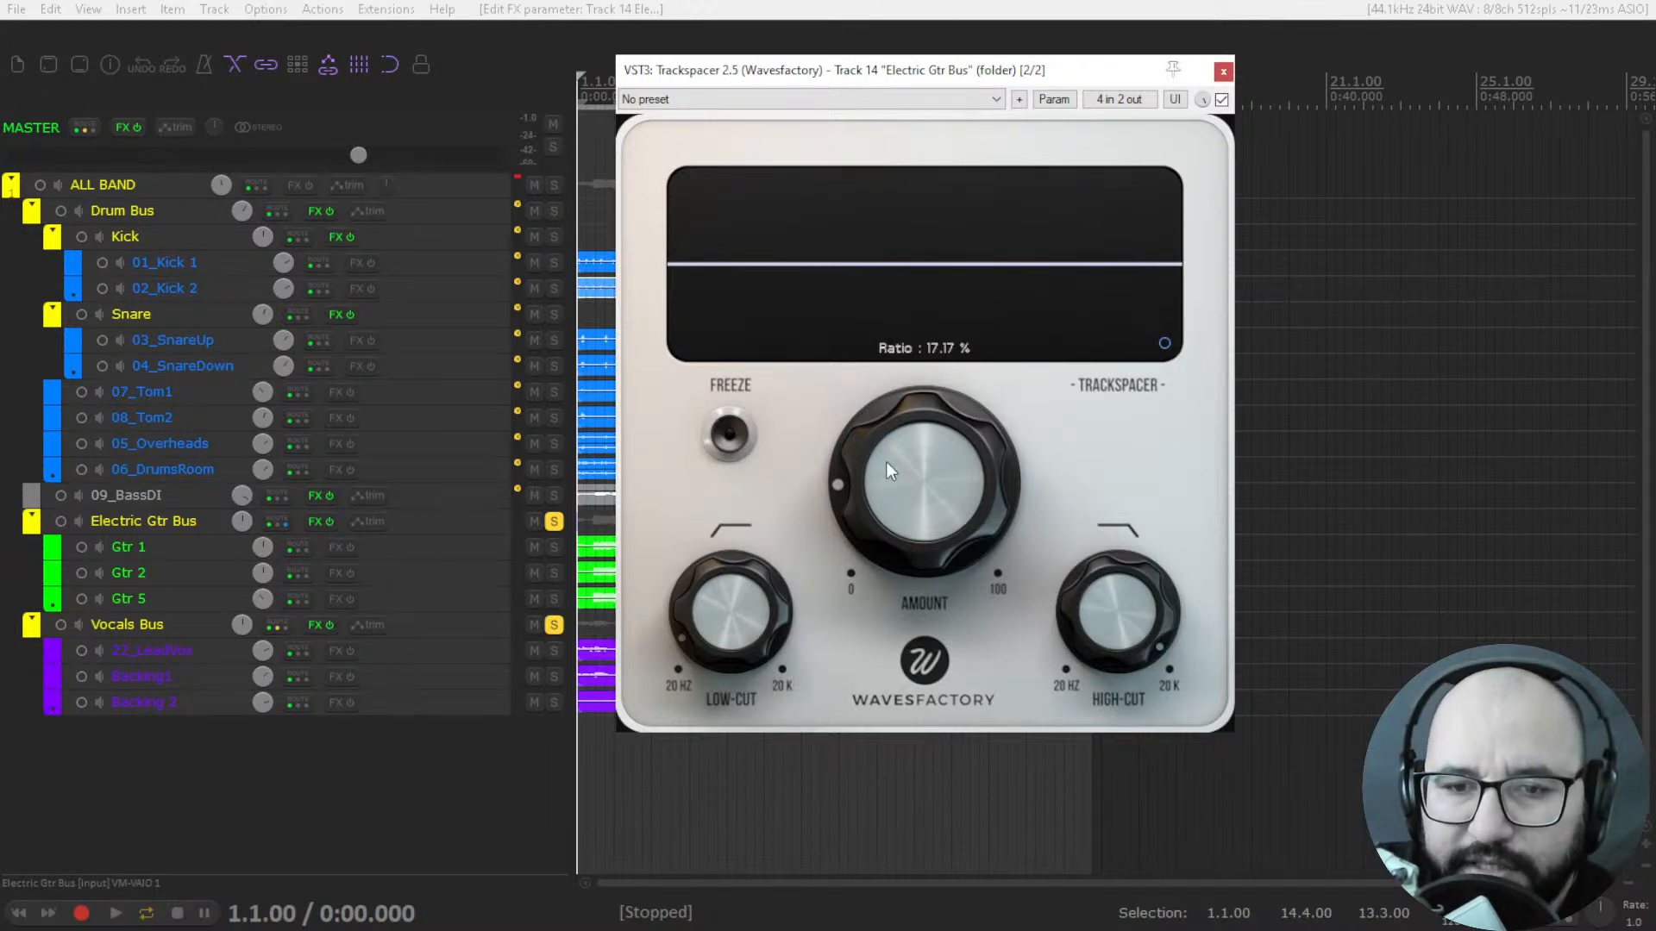
Compare the playback with Trackspacer bypassed and active, and fine-tune its amount to 16.33 %.
{"action": "key", "text": "space"}
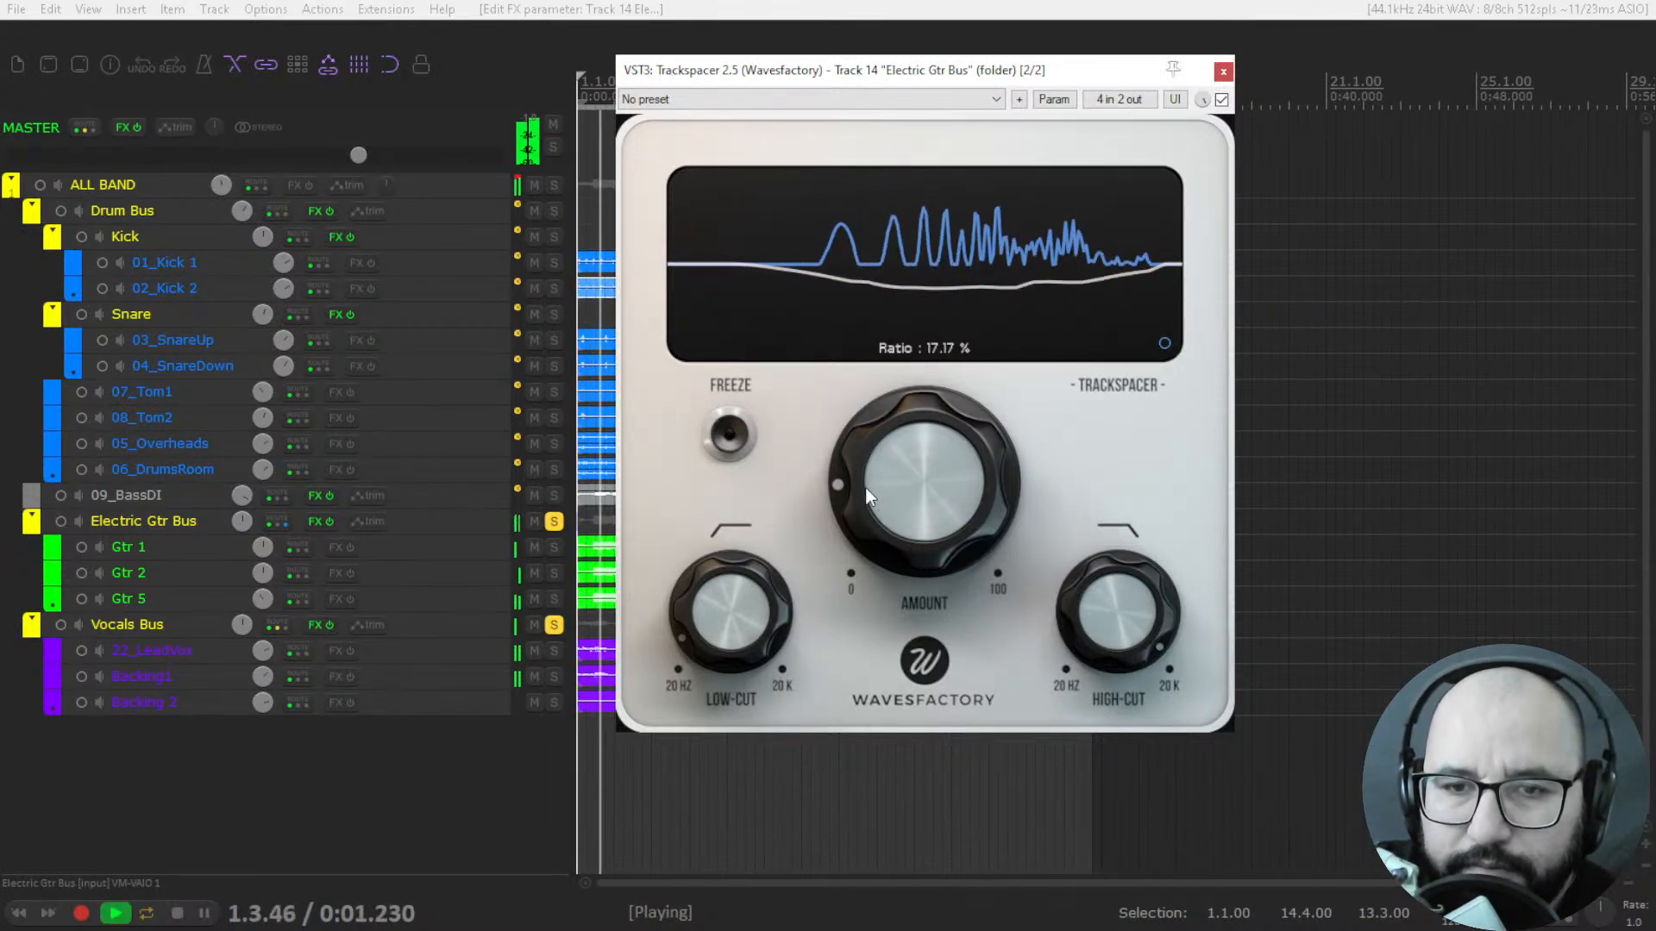
{"action": "left_click", "coordinate": [1221, 100]}
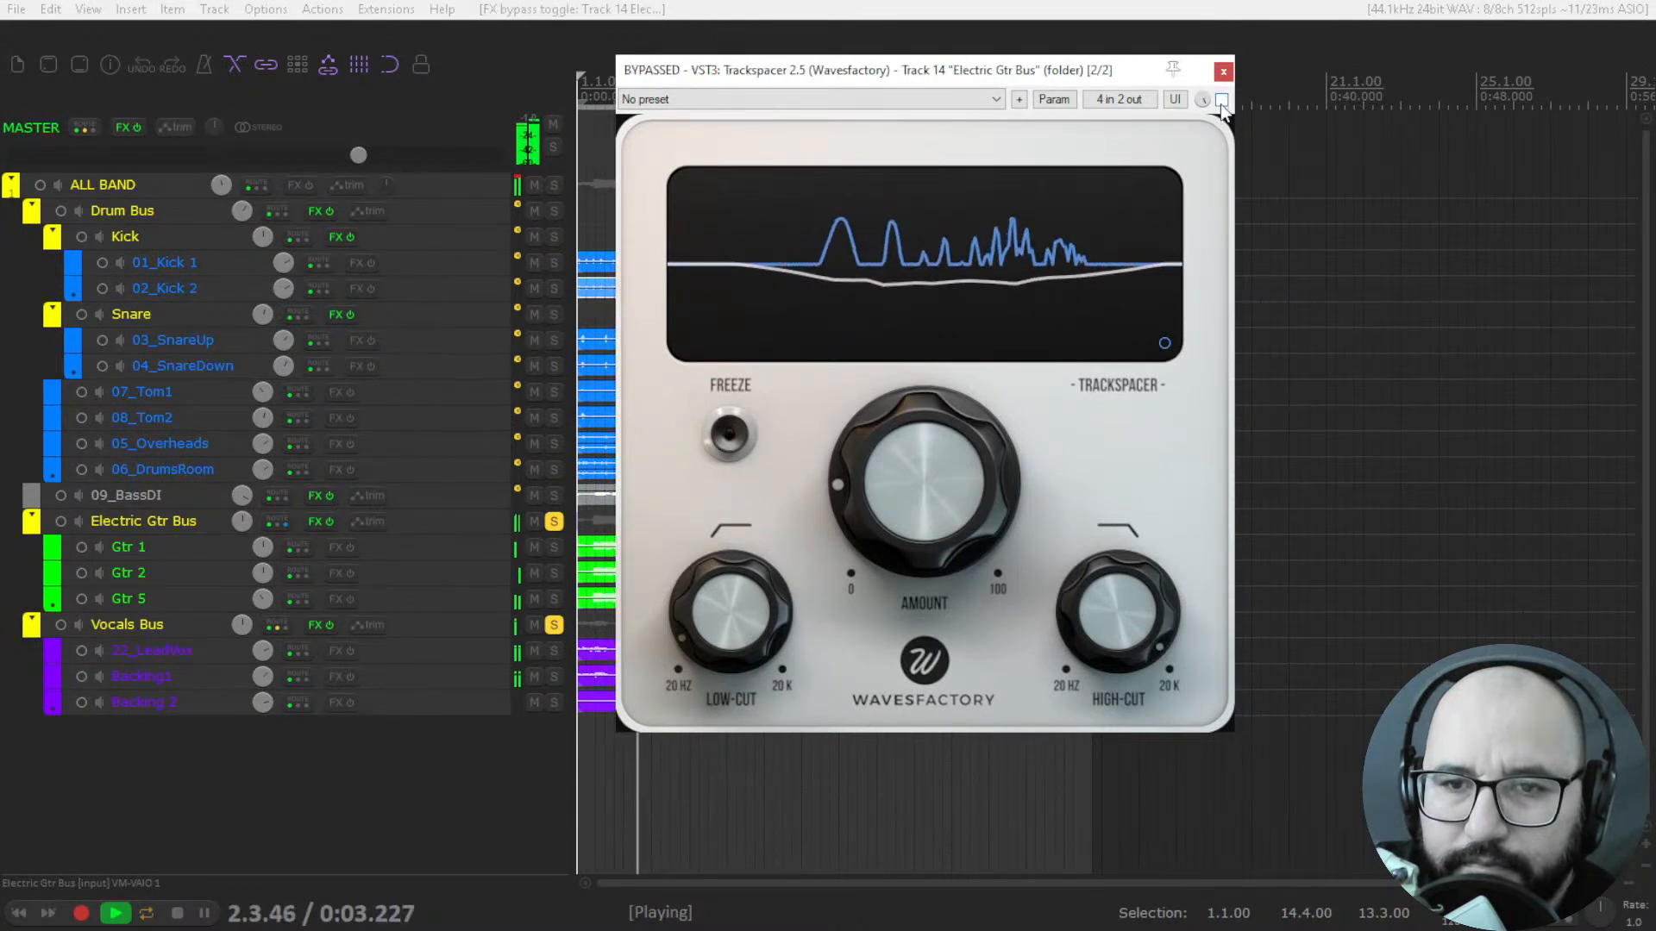
{"action": "left_click", "coordinate": [1221, 99]}
{"action": "left_click_drag", "start_coordinate": [954, 481], "coordinate": [916, 457]}
{"action": "left_click", "coordinate": [1221, 99]}
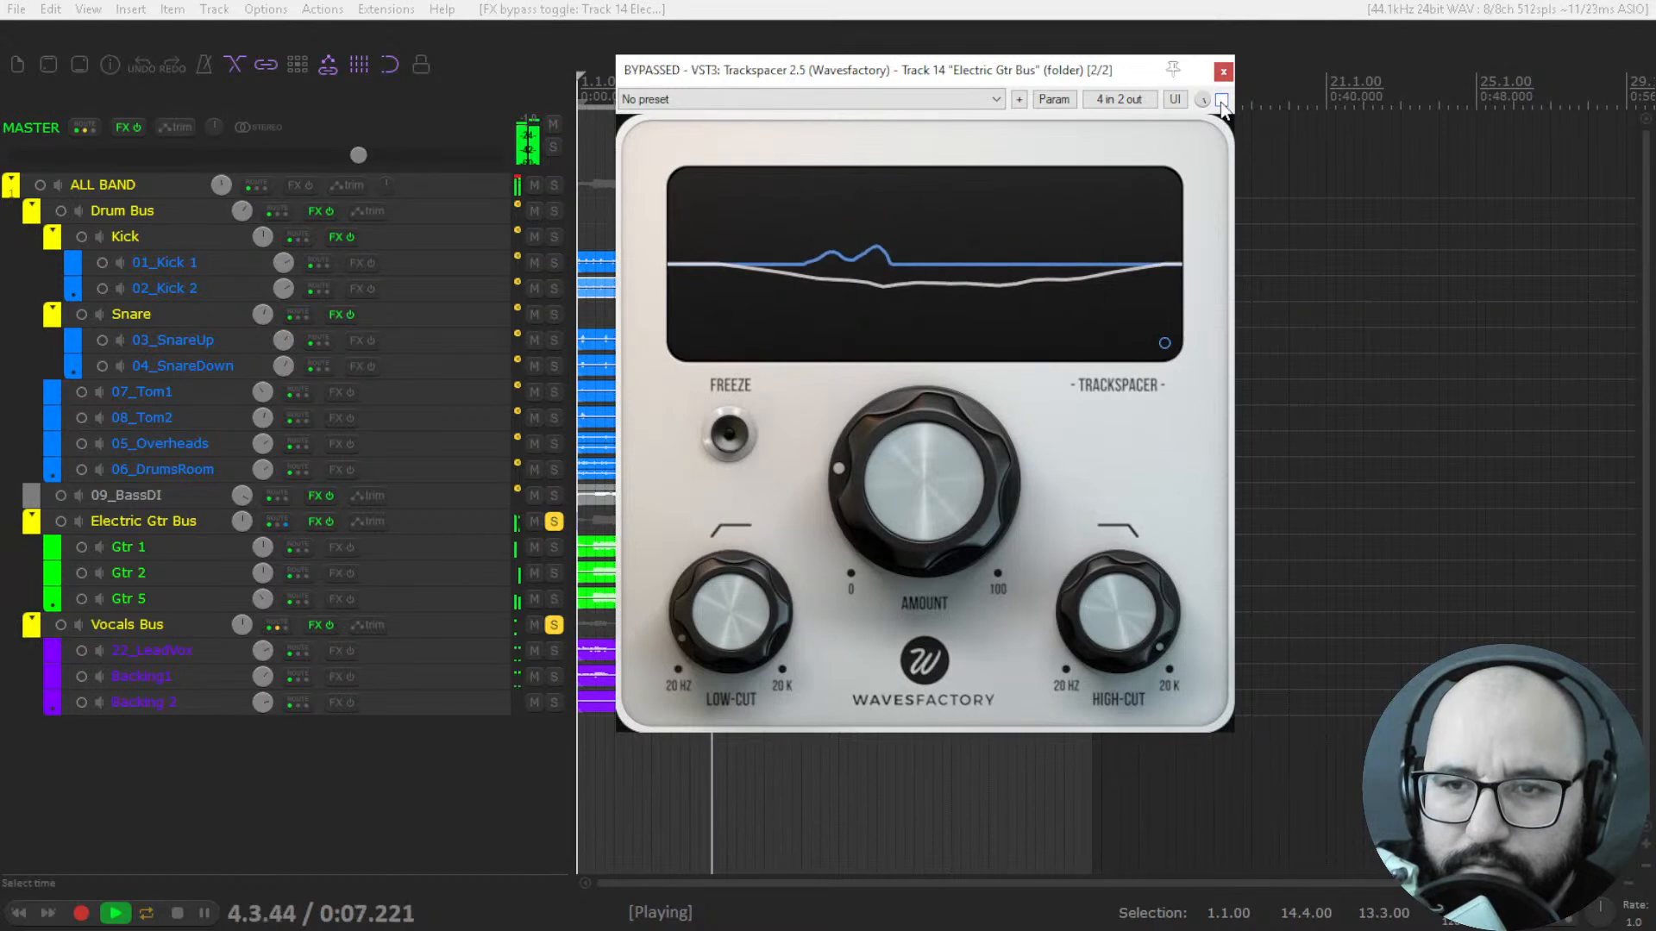
{"action": "left_click", "coordinate": [1221, 99]}
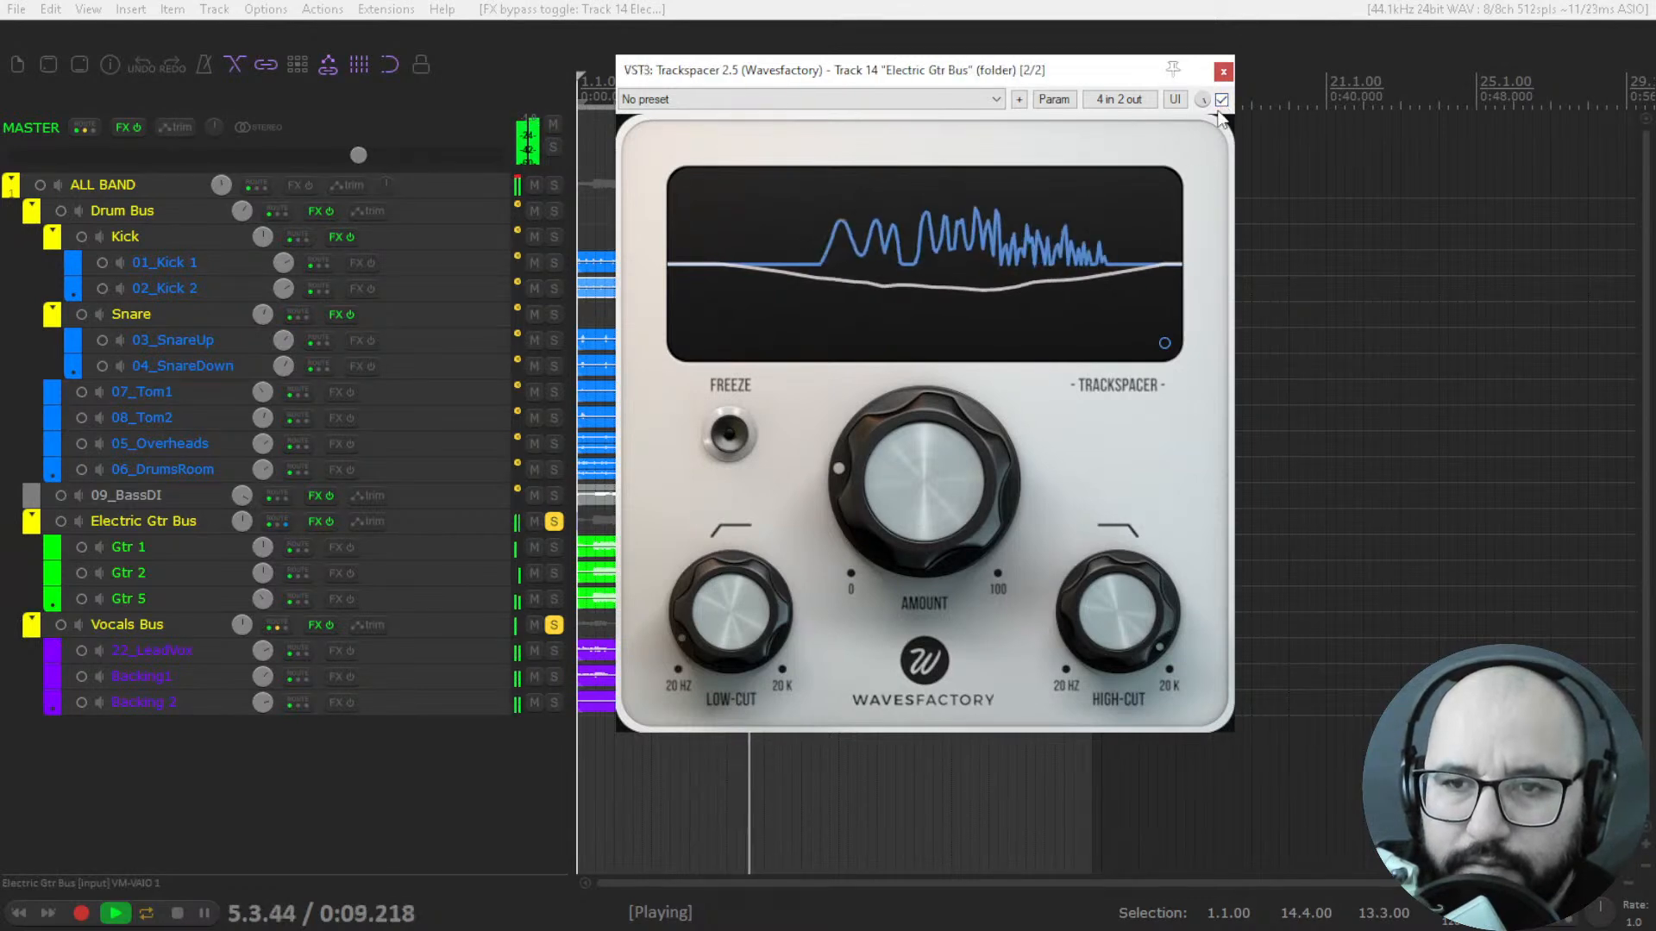
{"action": "left_click_drag", "start_coordinate": [943, 459], "coordinate": [940, 483]}
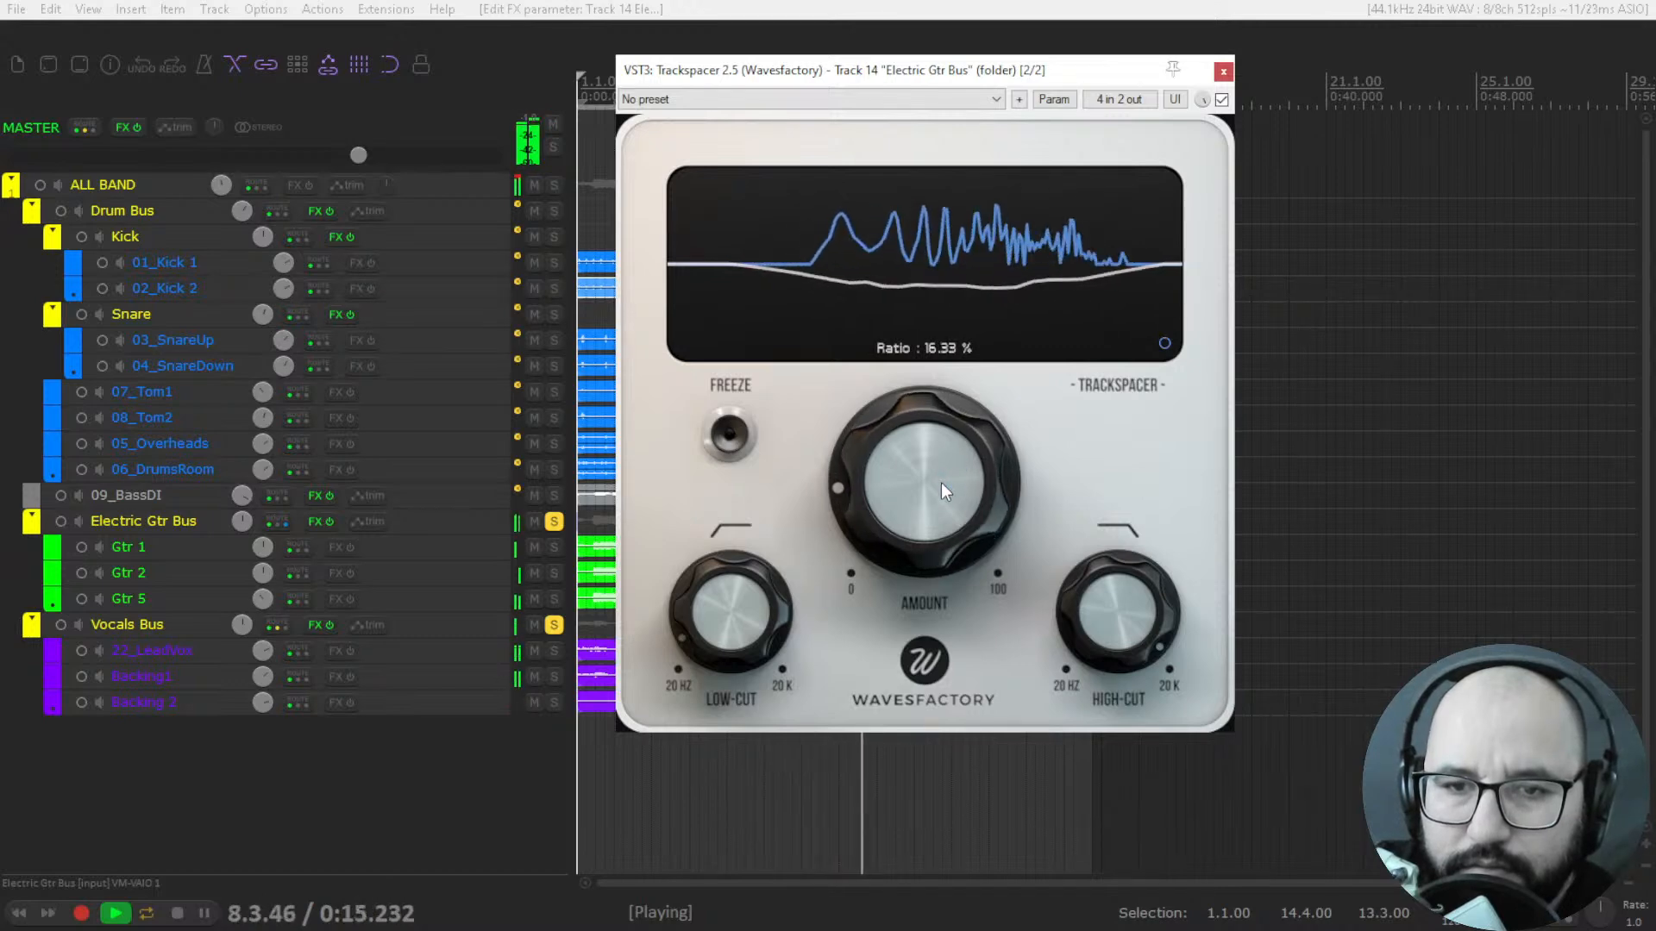
Show Trackspacer's Advanced Panel and shorten the attack time while playing the guitars and vocals.
{"action": "left_click", "coordinate": [1164, 342]}
{"action": "key", "text": "space"}
{"action": "mouse_move", "coordinate": [955, 307]}
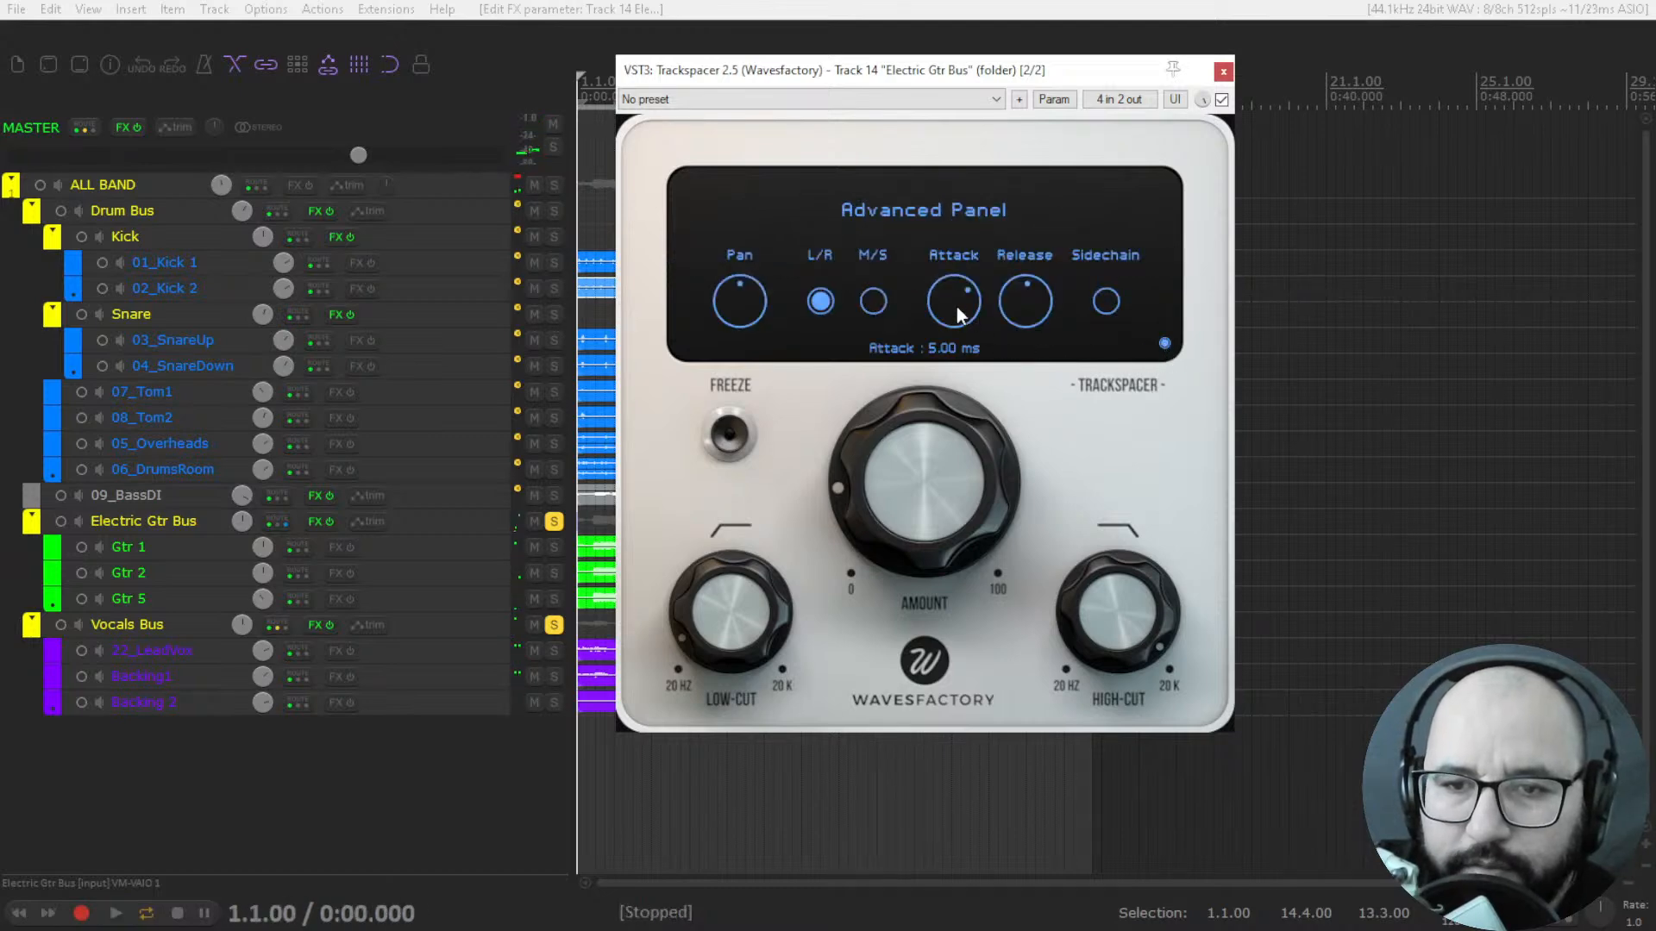
{"action": "key", "text": "space"}
{"action": "left_click_drag", "start_coordinate": [955, 297], "coordinate": [943, 452]}
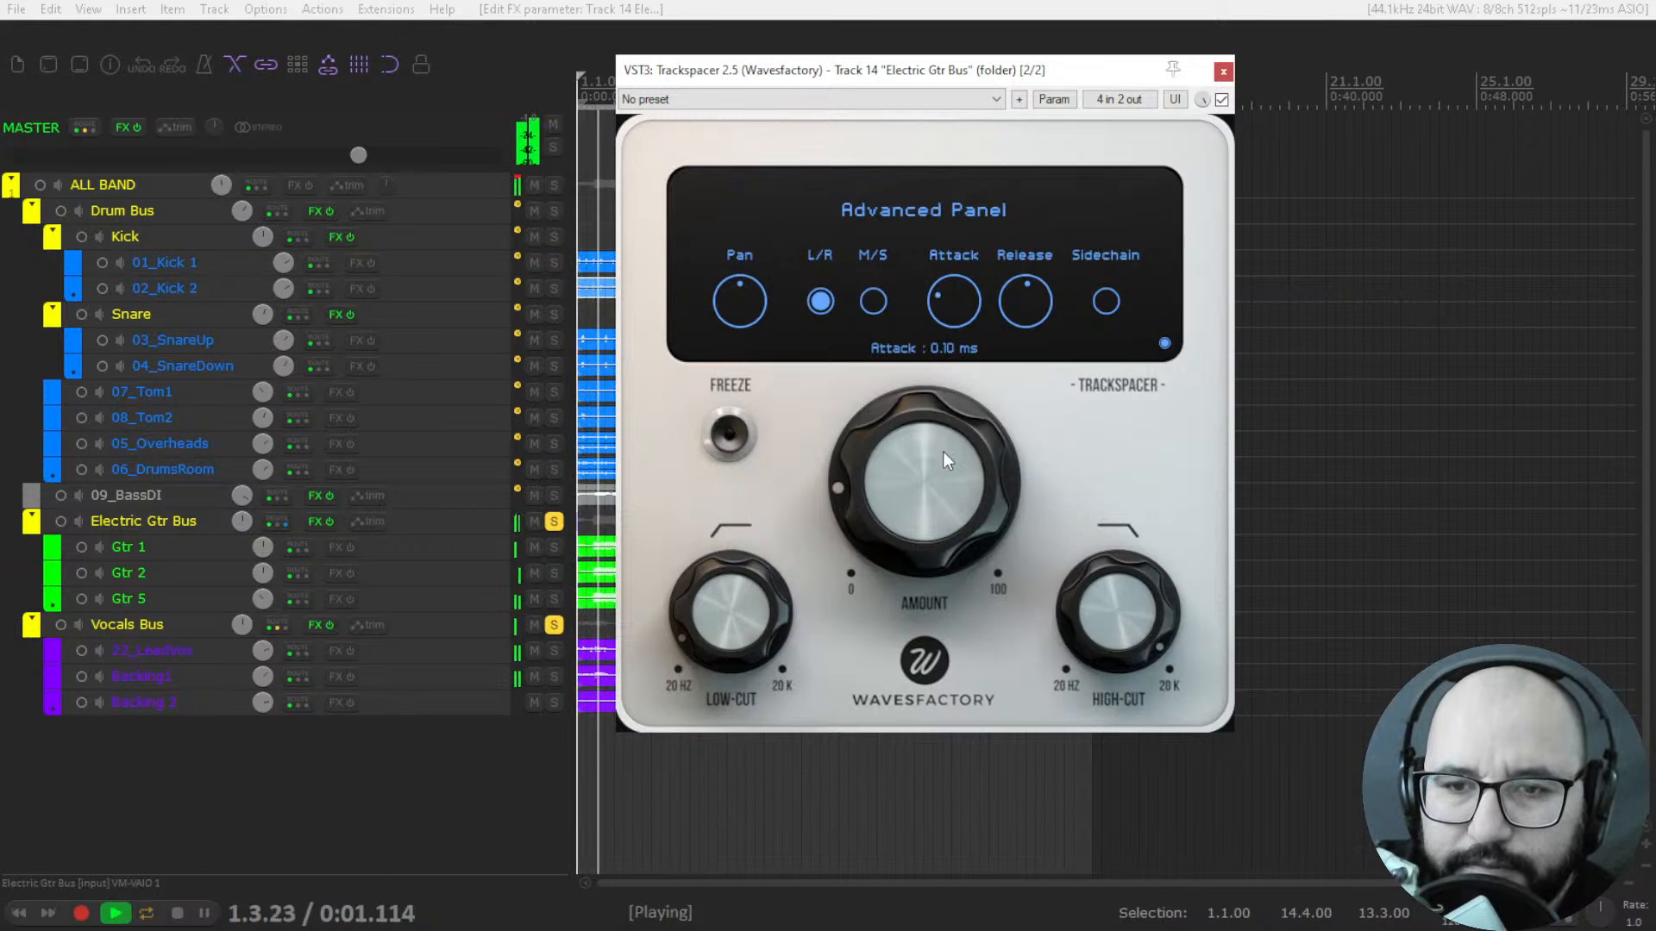
Shorten Trackspacer's release to 4.95 ms during playback and check its effect on the ducking curve.
{"action": "left_click", "coordinate": [1164, 342]}
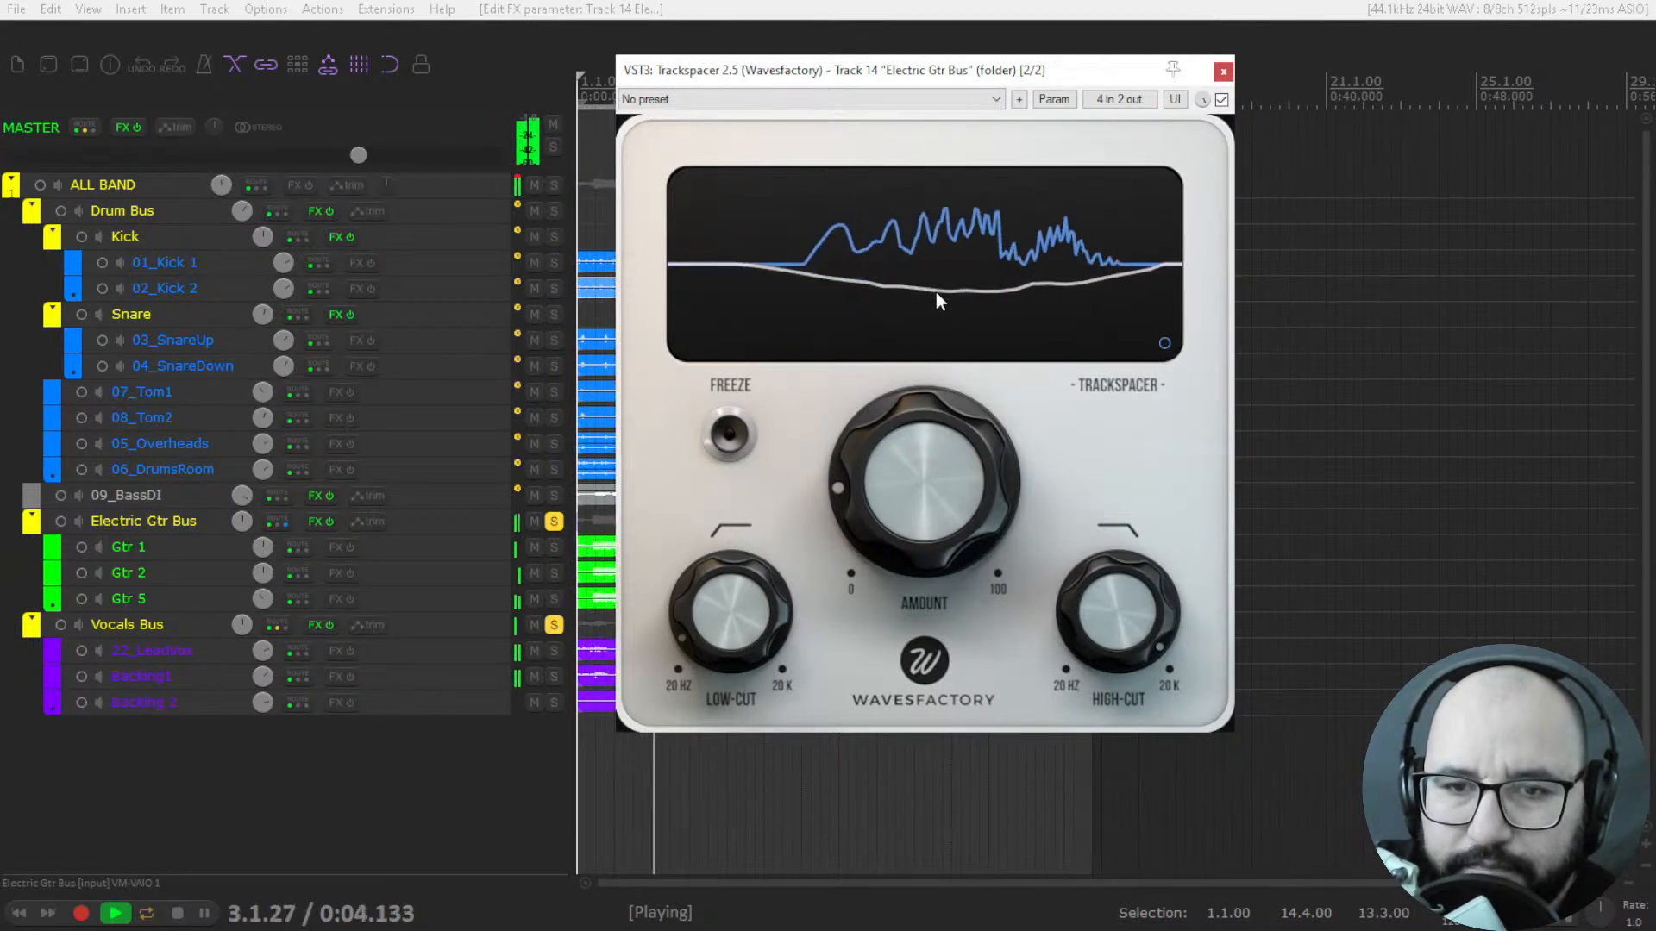
{"action": "left_click", "coordinate": [1164, 343]}
{"action": "left_click_drag", "start_coordinate": [1034, 295], "coordinate": [1012, 401]}
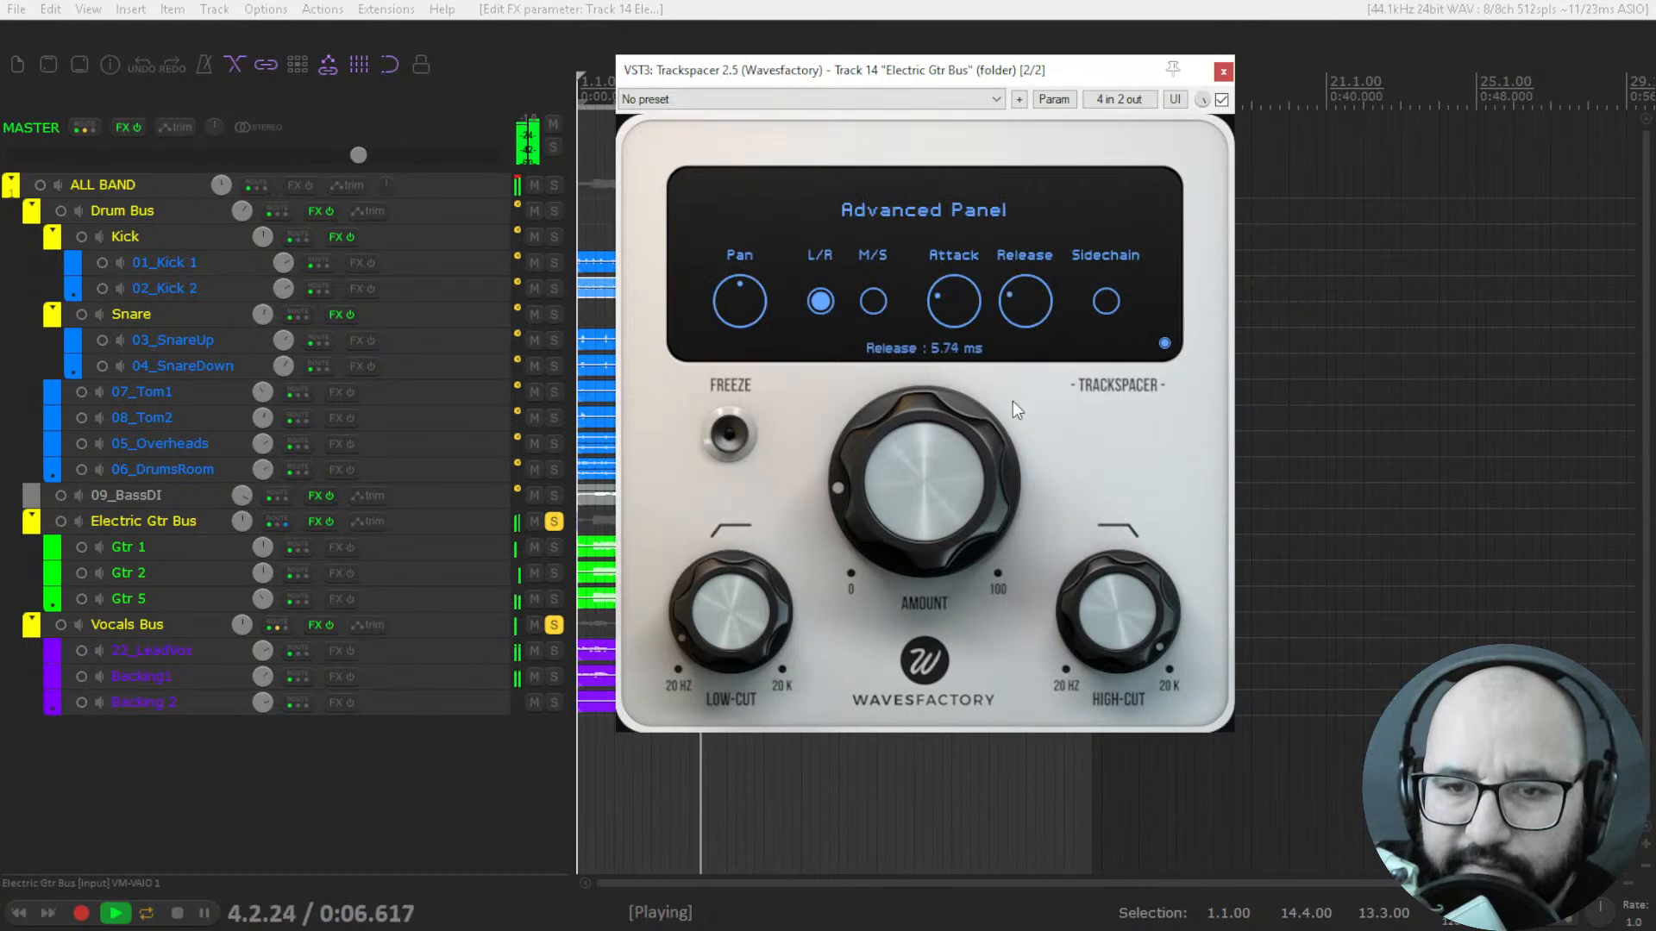
{"action": "left_click", "coordinate": [1164, 342]}
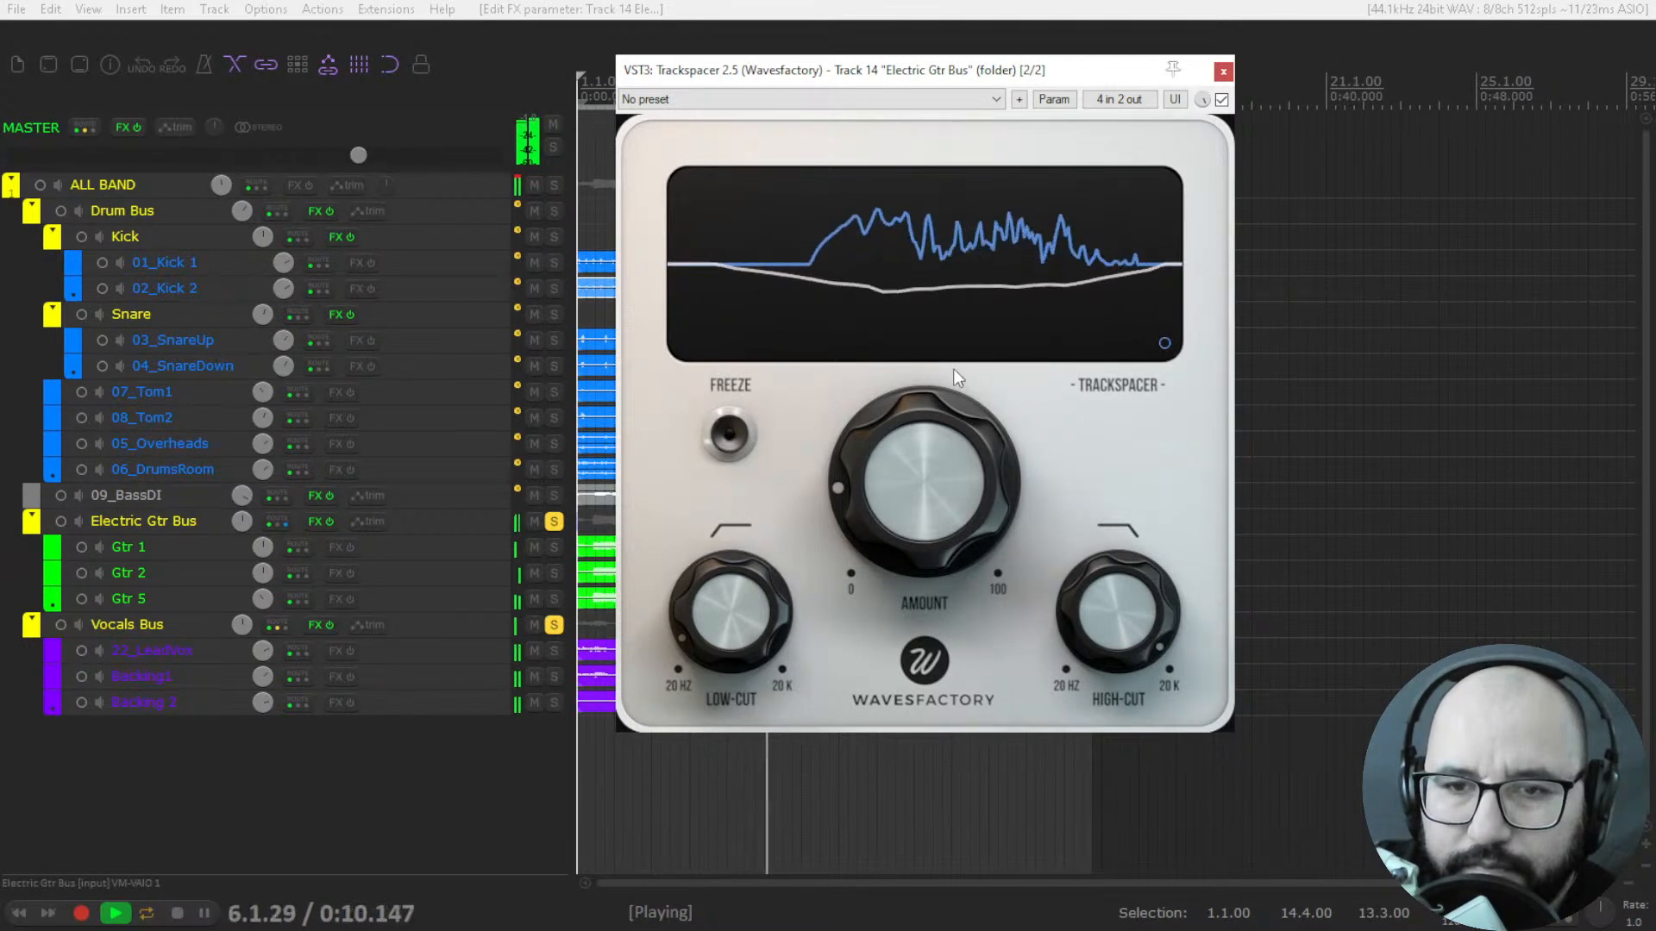
{"action": "left_click", "coordinate": [1164, 343]}
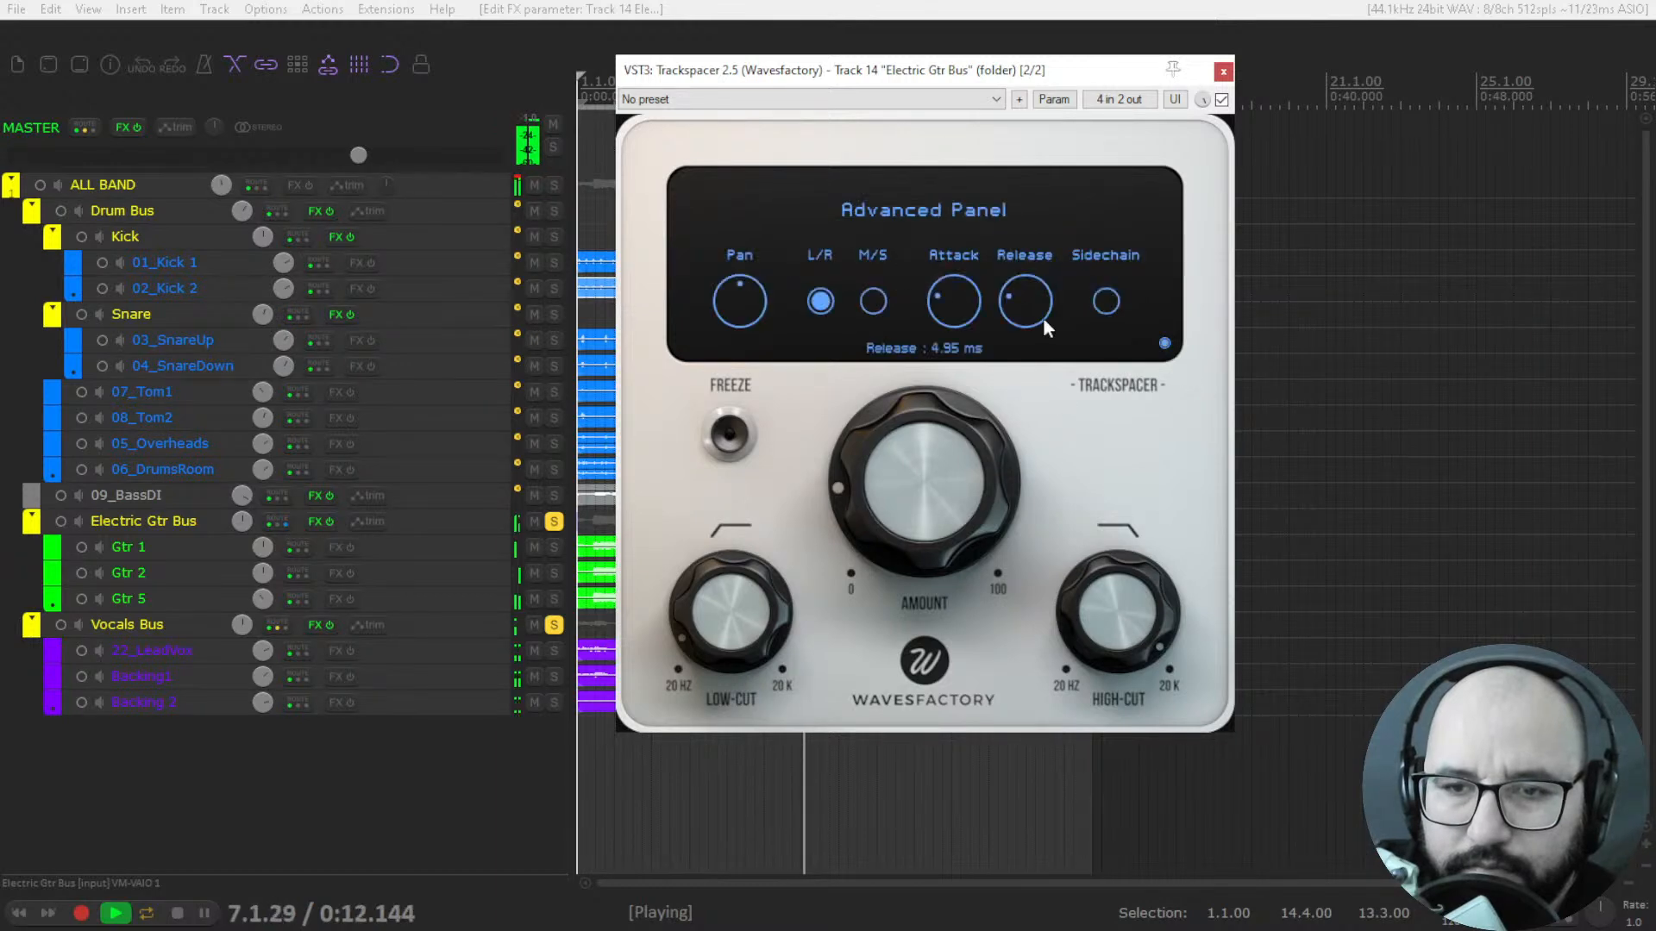
Audition a longer Trackspacer attack and compare the playback with the plugin bypassed and active.
{"action": "left_click_drag", "start_coordinate": [971, 299], "coordinate": [1001, 185]}
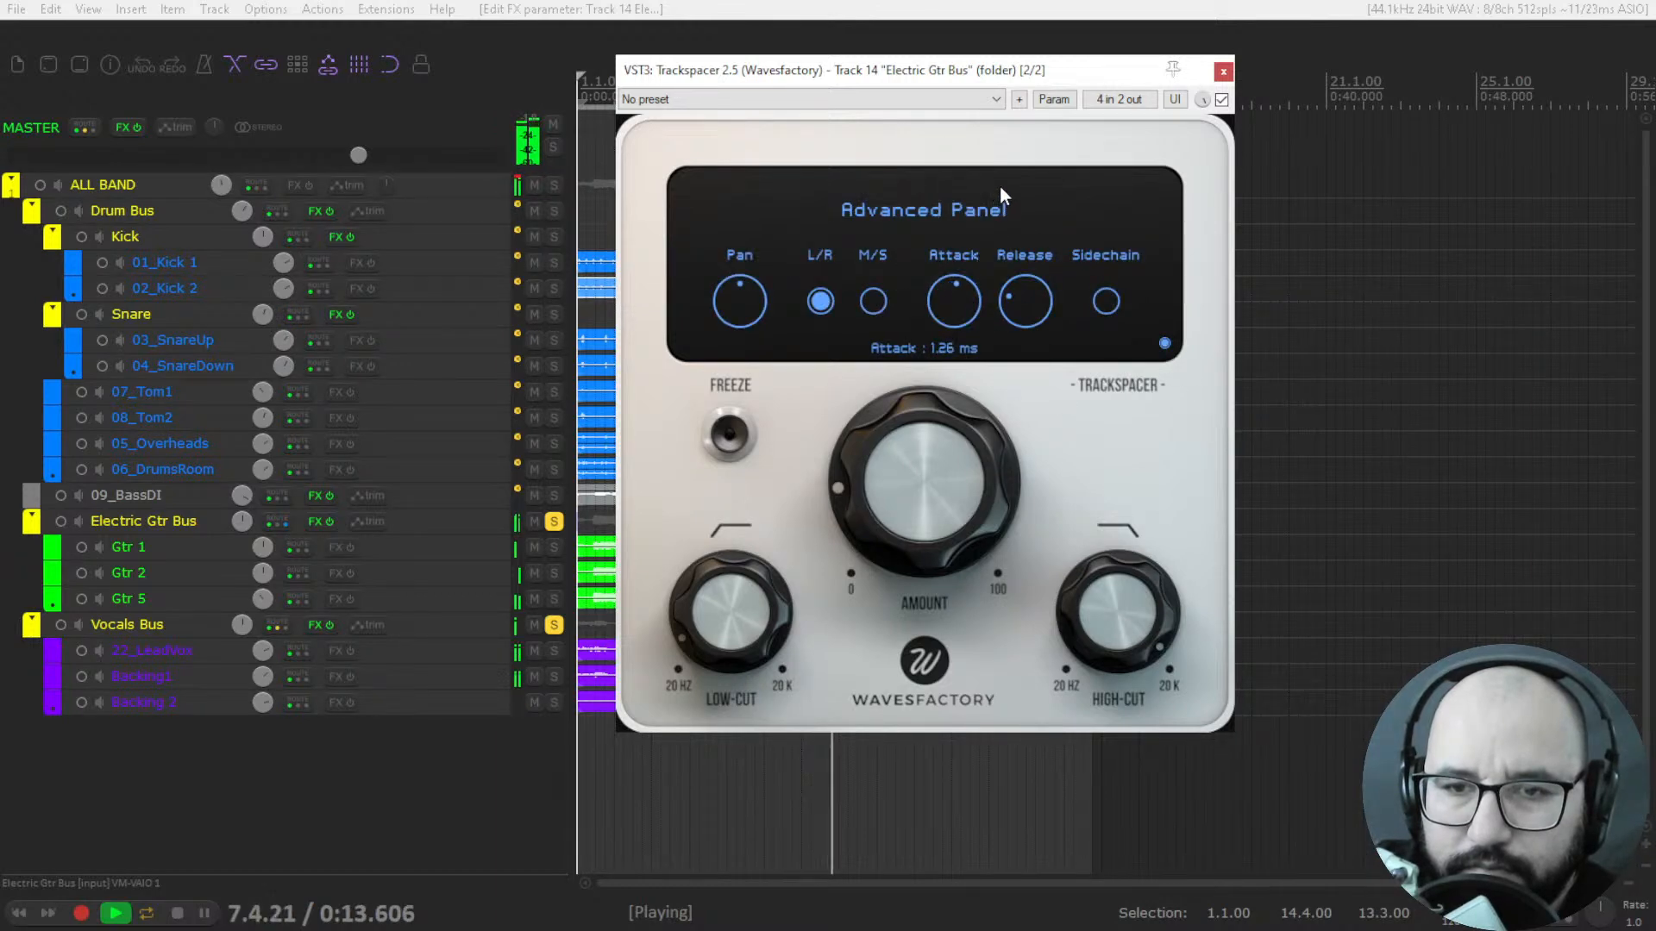
{"action": "left_click", "coordinate": [1164, 343]}
{"action": "left_click", "coordinate": [1222, 100]}
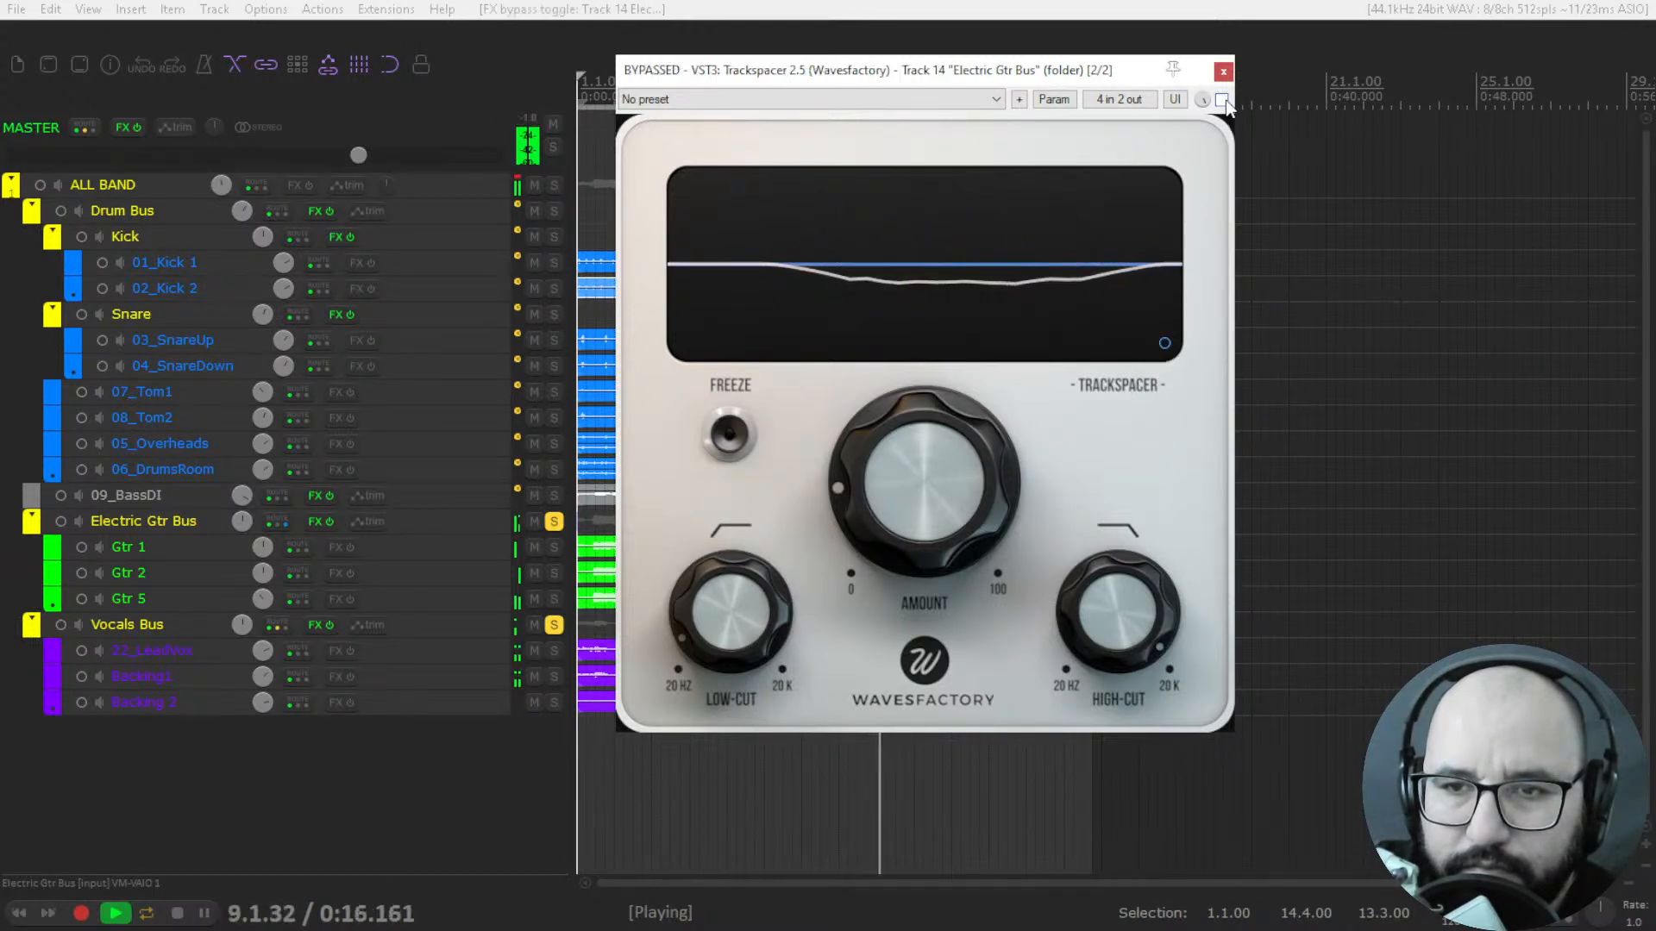
{"action": "left_click", "coordinate": [1222, 100]}
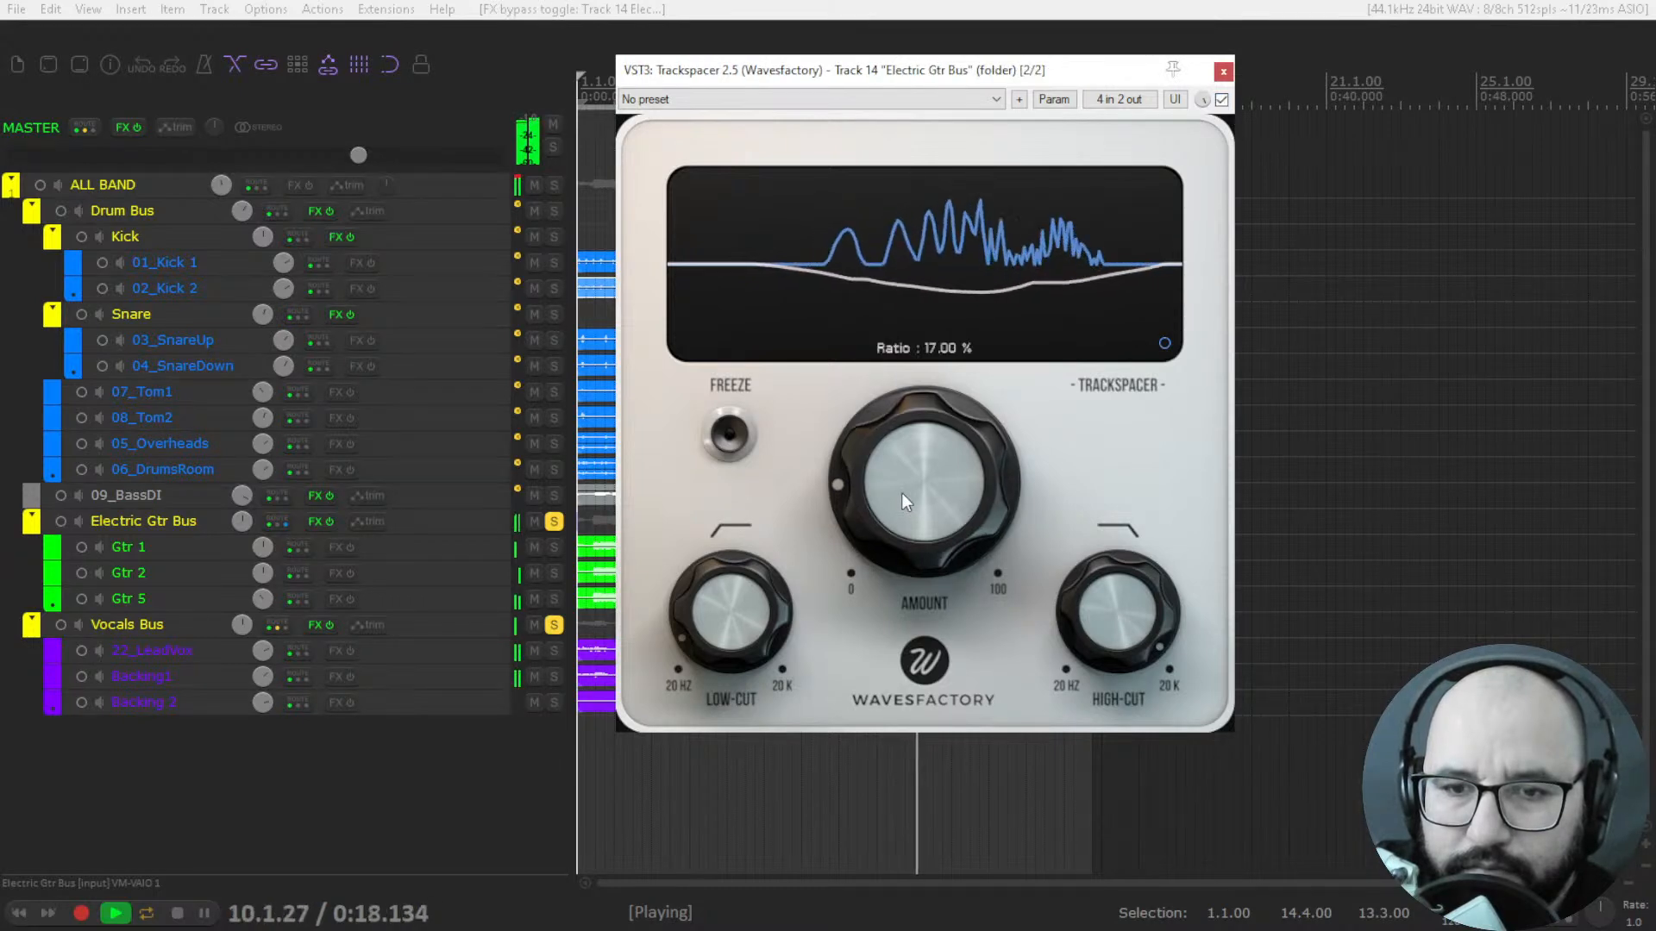
Shorten Trackspacer's attack to 0.22 ms, check the ducking curve, and stop playback.
{"action": "left_click", "coordinate": [1164, 342]}
{"action": "left_click_drag", "start_coordinate": [958, 304], "coordinate": [971, 371]}
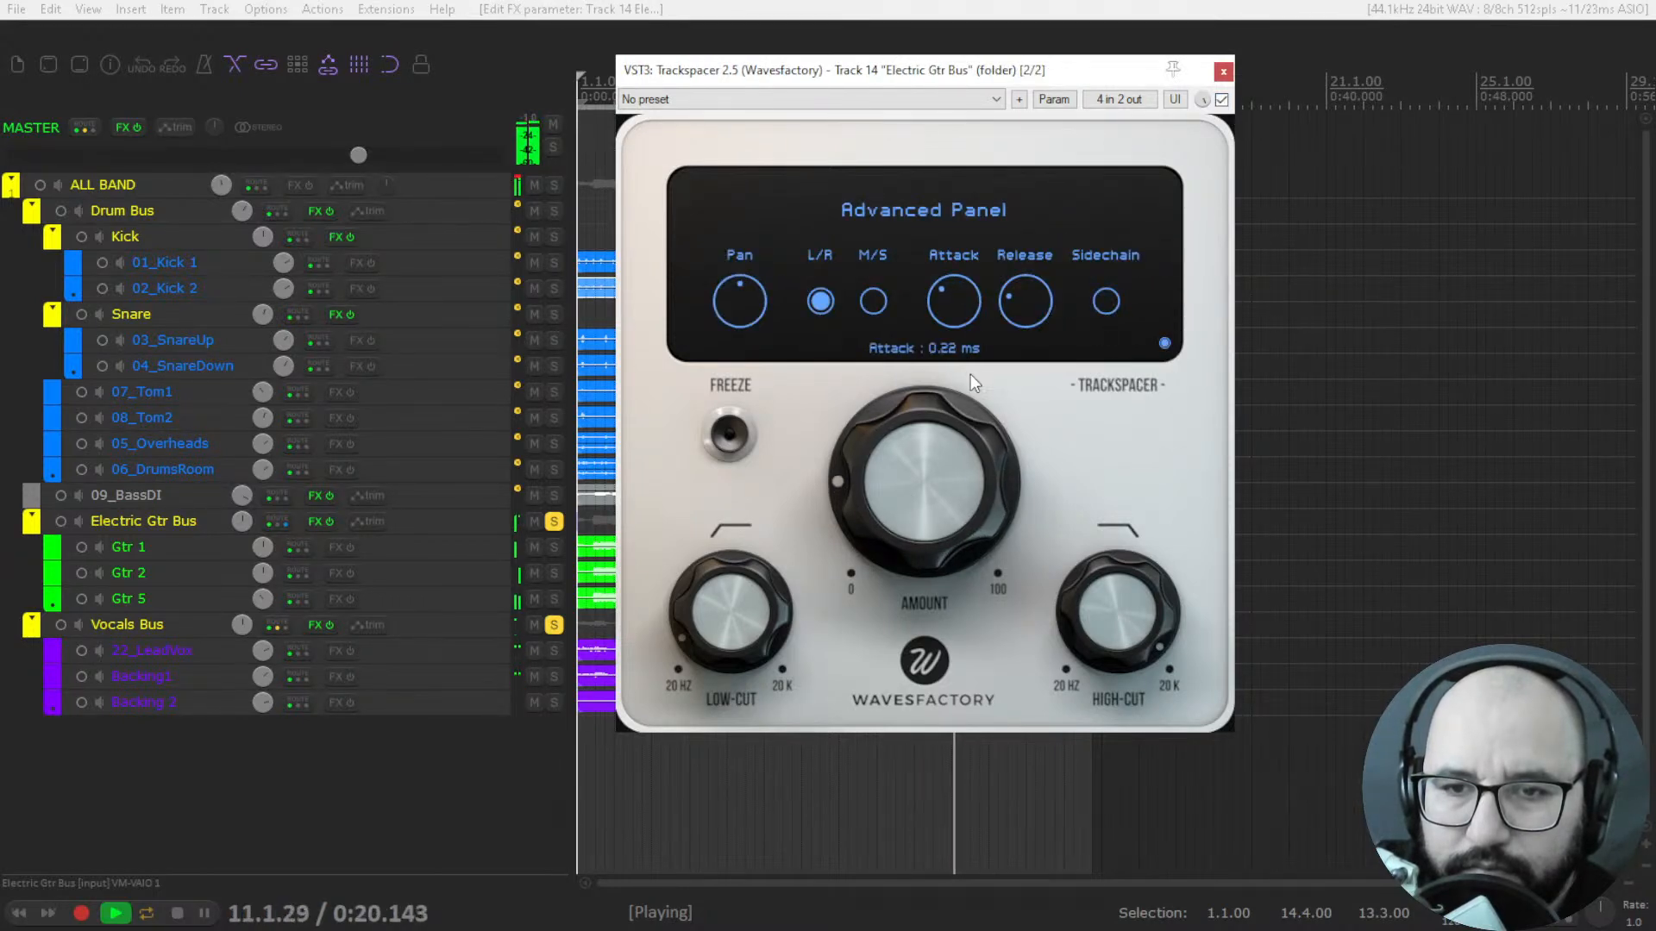
{"action": "left_click_drag", "start_coordinate": [918, 478], "coordinate": [950, 455]}
{"action": "left_click", "coordinate": [1164, 343]}
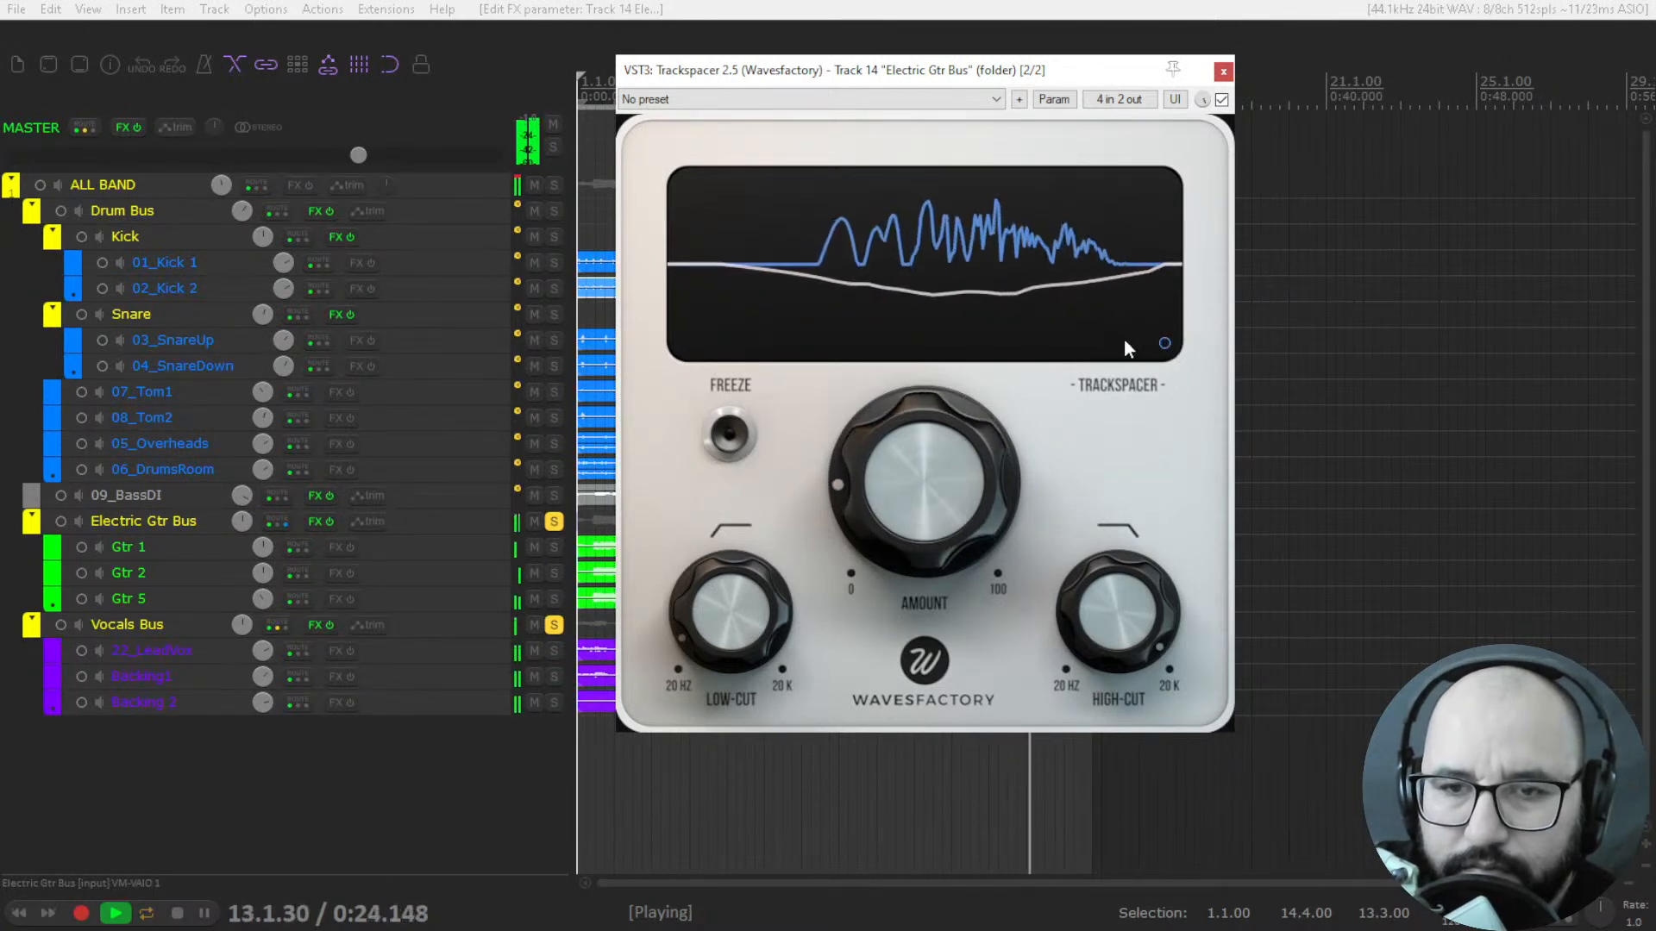
{"action": "key", "text": "space"}
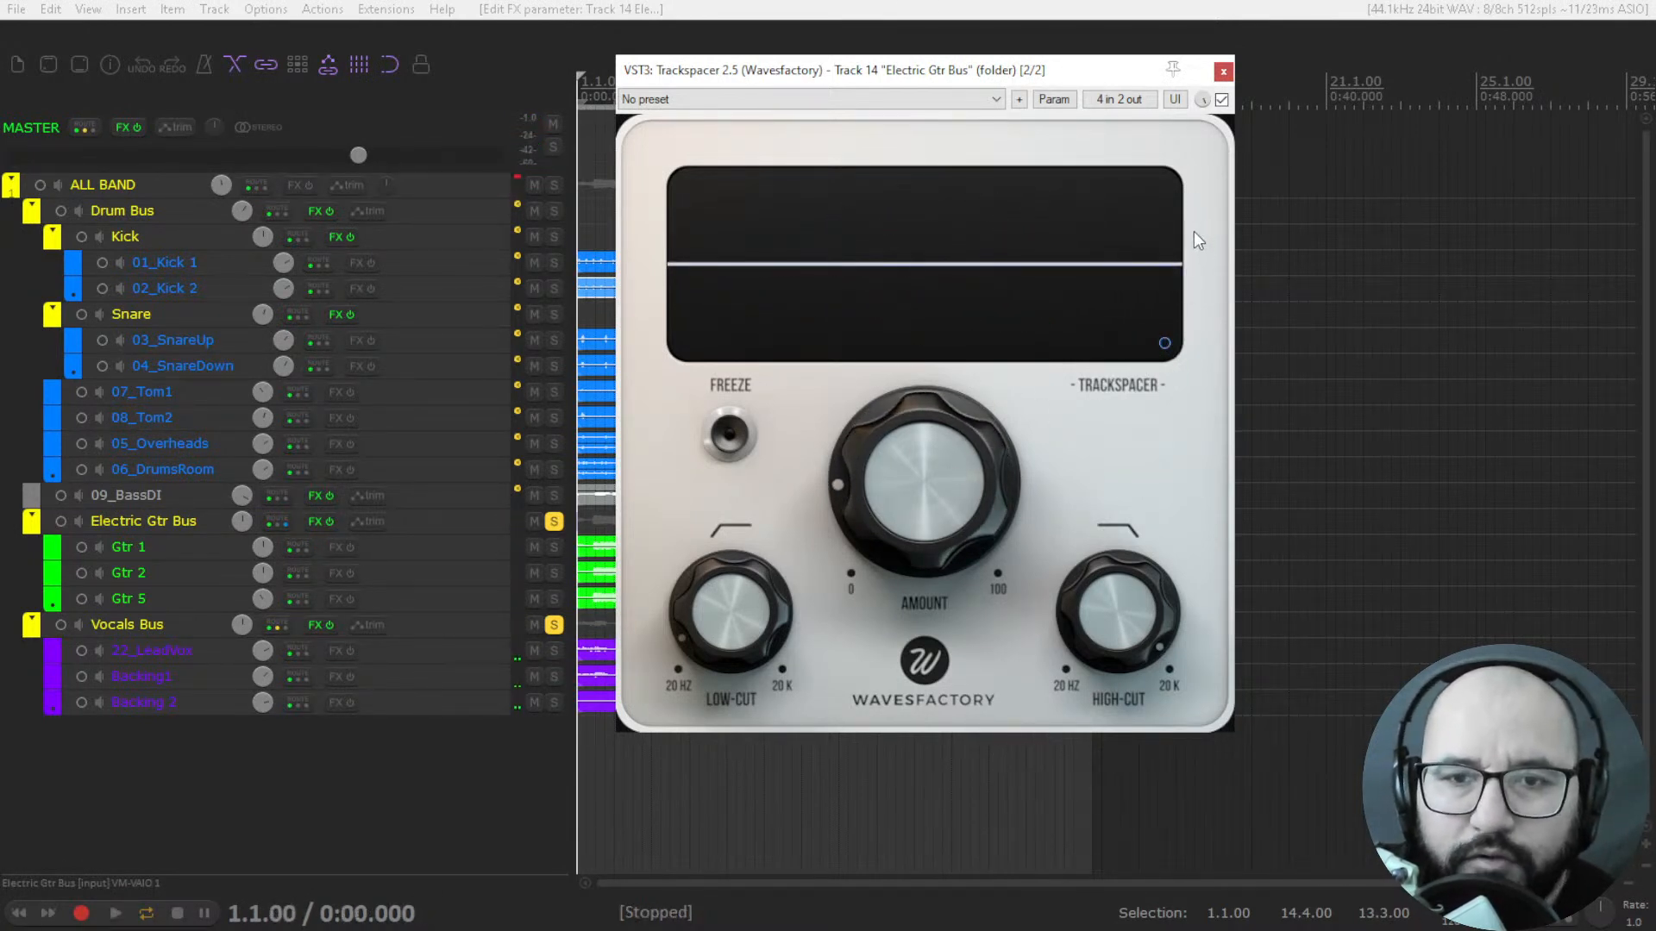
Bypass Trackspacer on the Electric Gtr Bus and unsolo both the Vocals Bus and the Electric Gtr Bus.
{"action": "left_click", "coordinate": [1221, 99]}
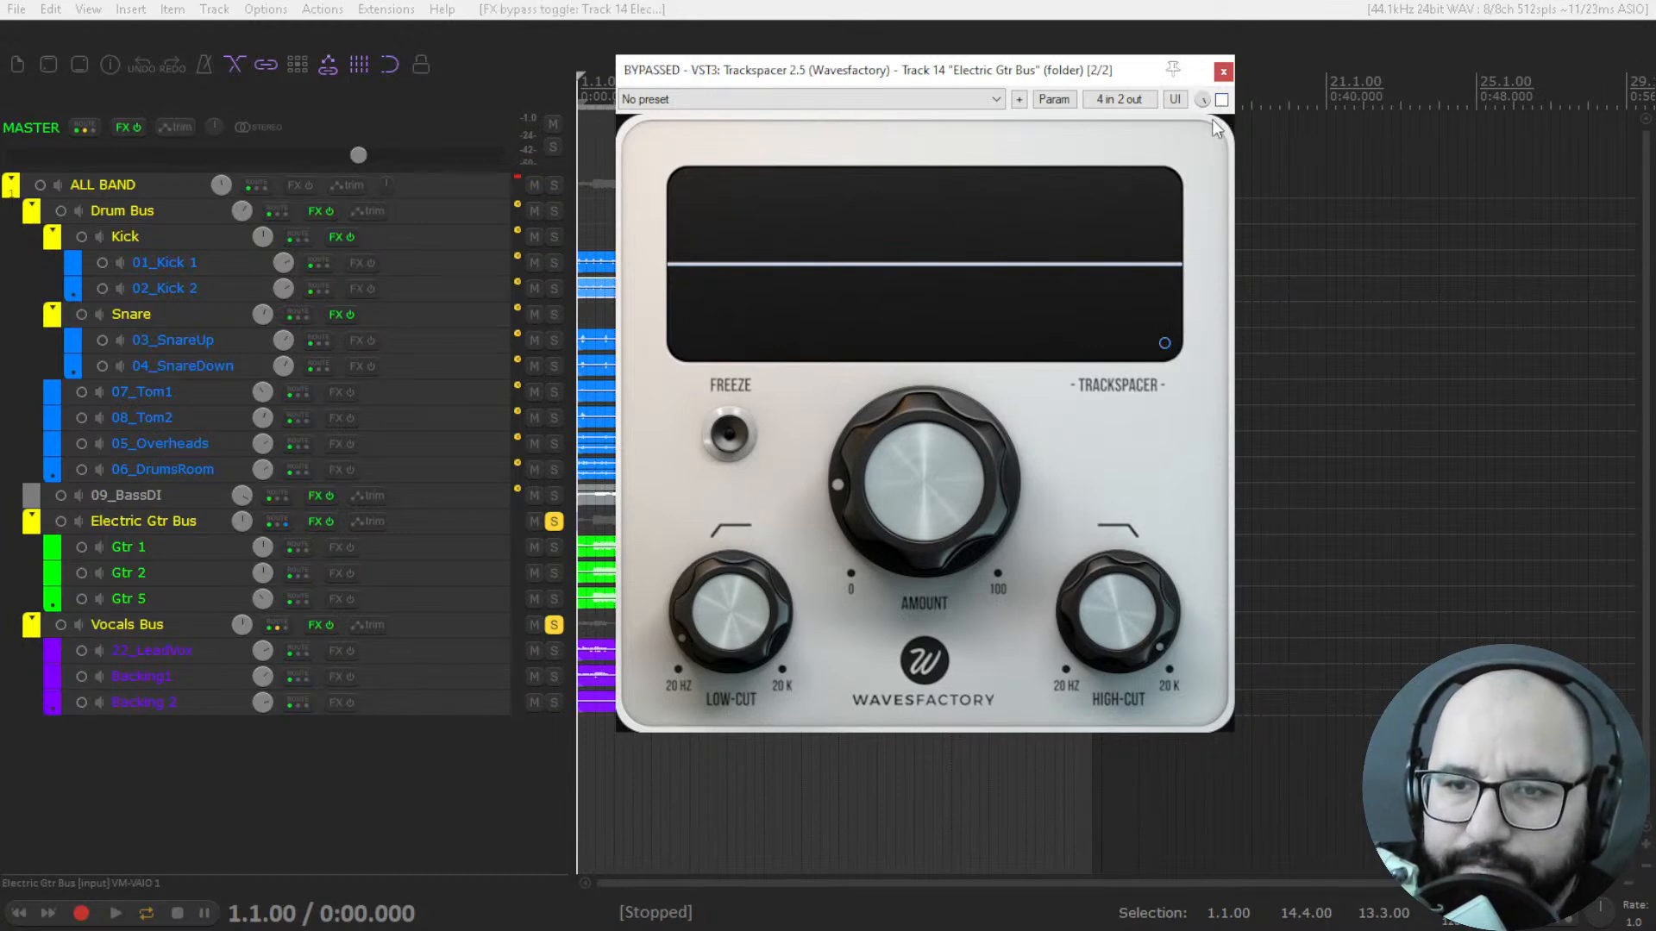
{"action": "left_click", "coordinate": [1223, 71]}
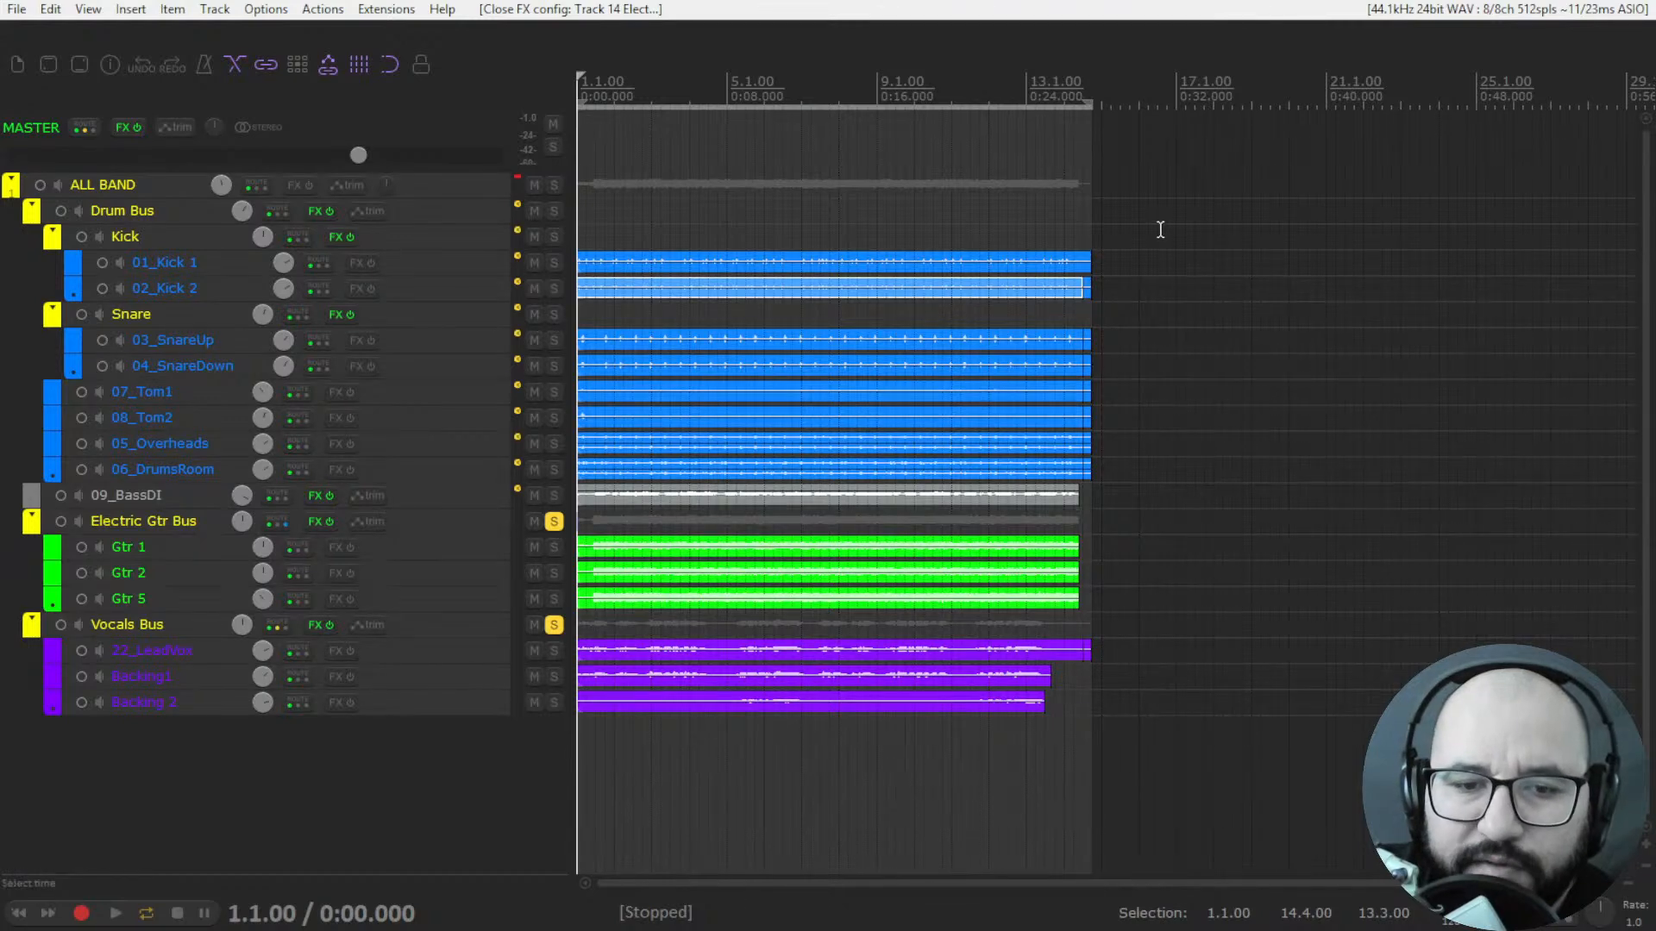
{"action": "left_click", "coordinate": [555, 625]}
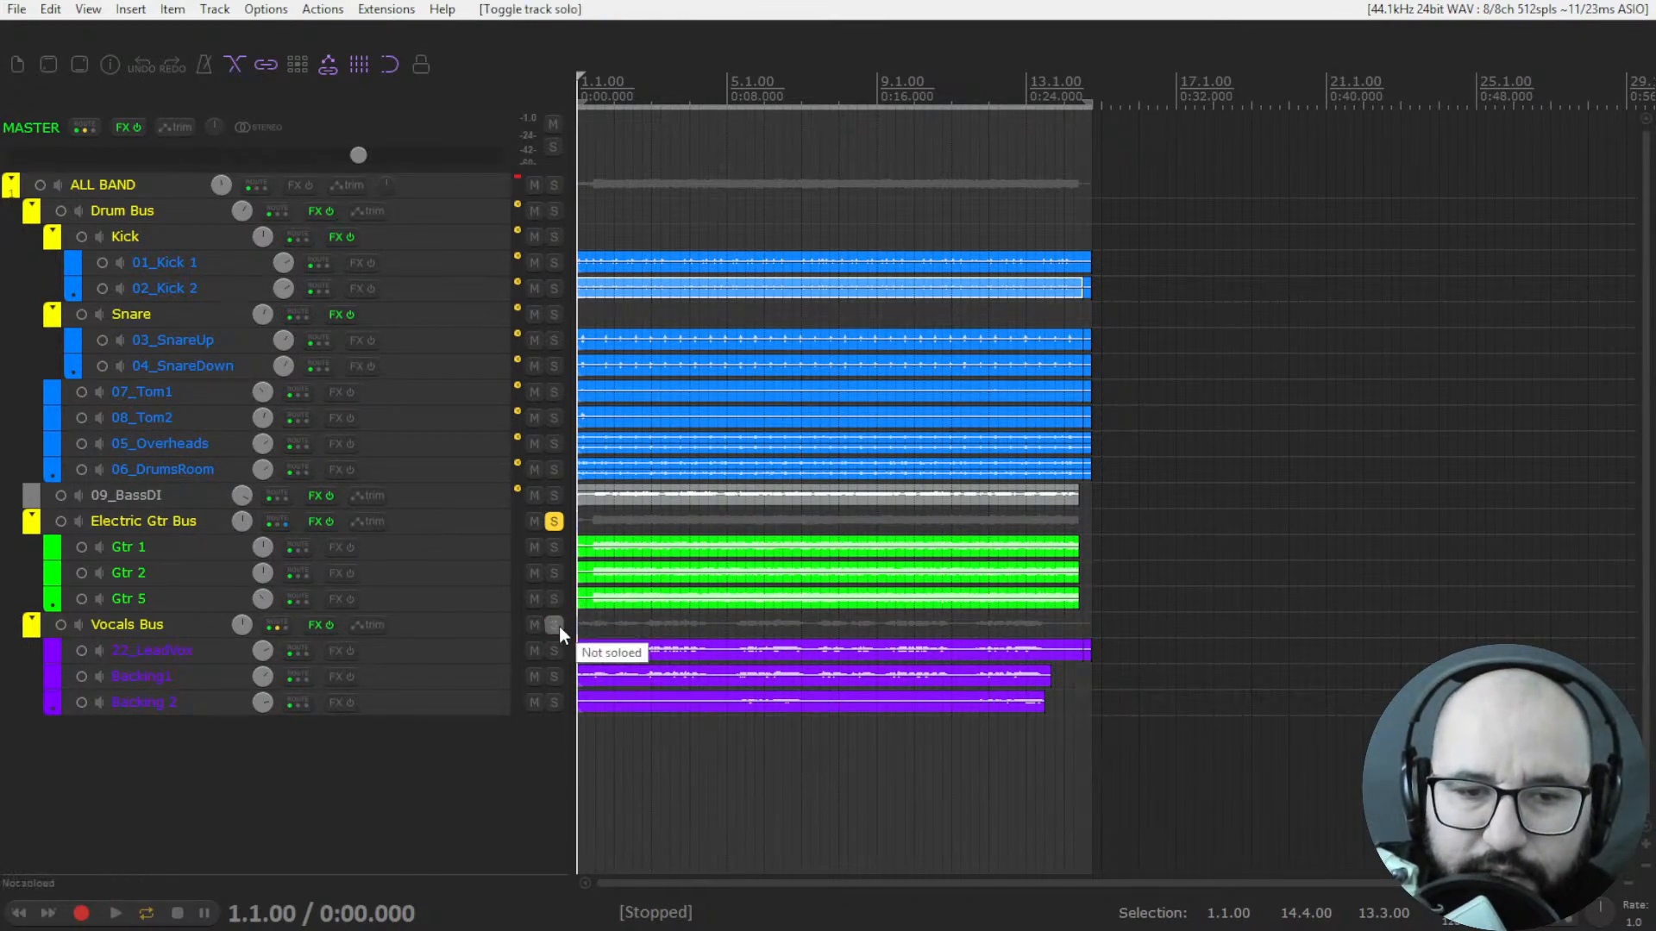
{"action": "left_click", "coordinate": [553, 524]}
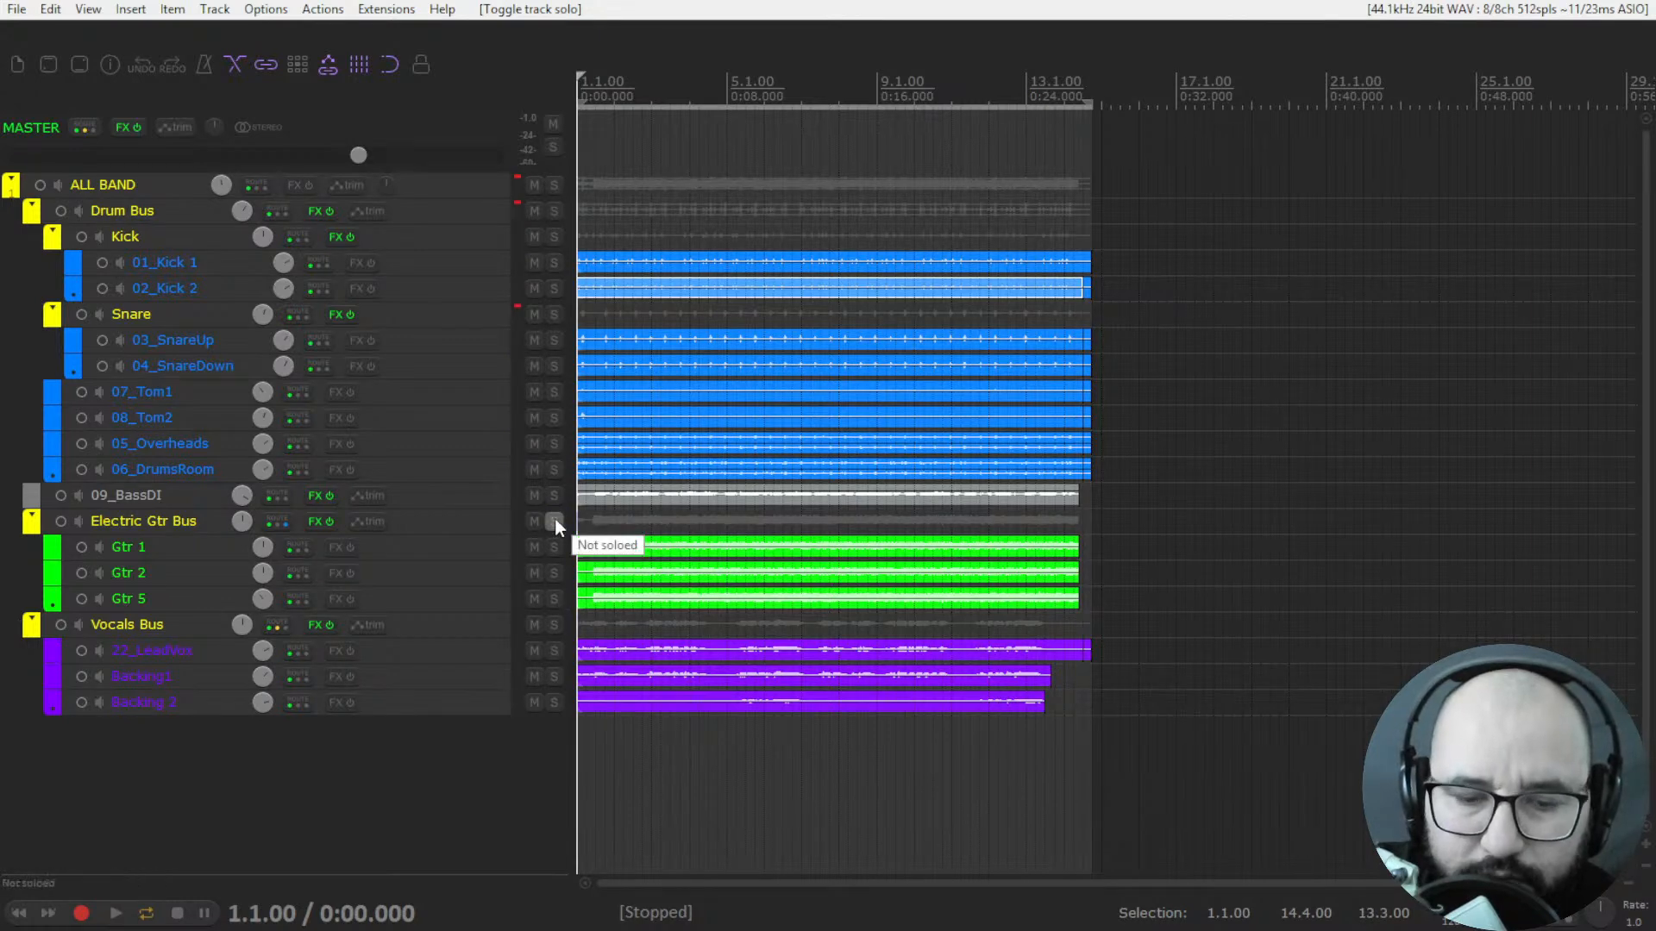
Review the plugins inserted on the mixer channels from the ALL BAND folder through to the vocals.
{"action": "key", "text": "ctrl+m"}
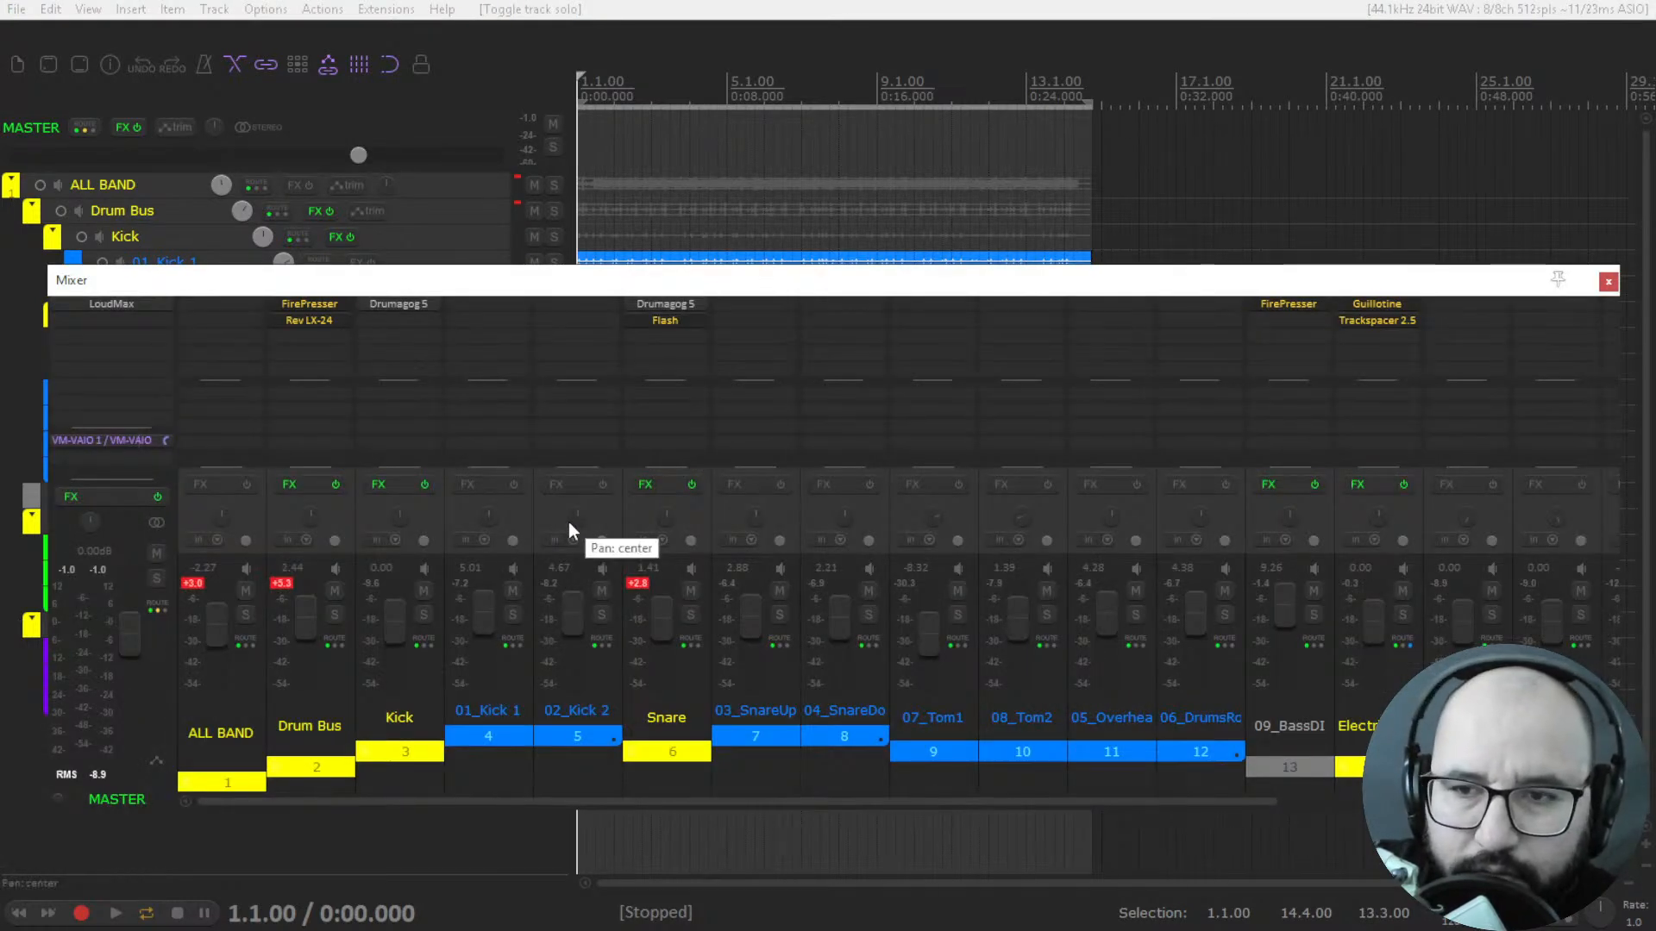
{"action": "left_click_drag", "start_coordinate": [846, 800], "coordinate": [1119, 809]}
{"action": "left_click", "coordinate": [1608, 282]}
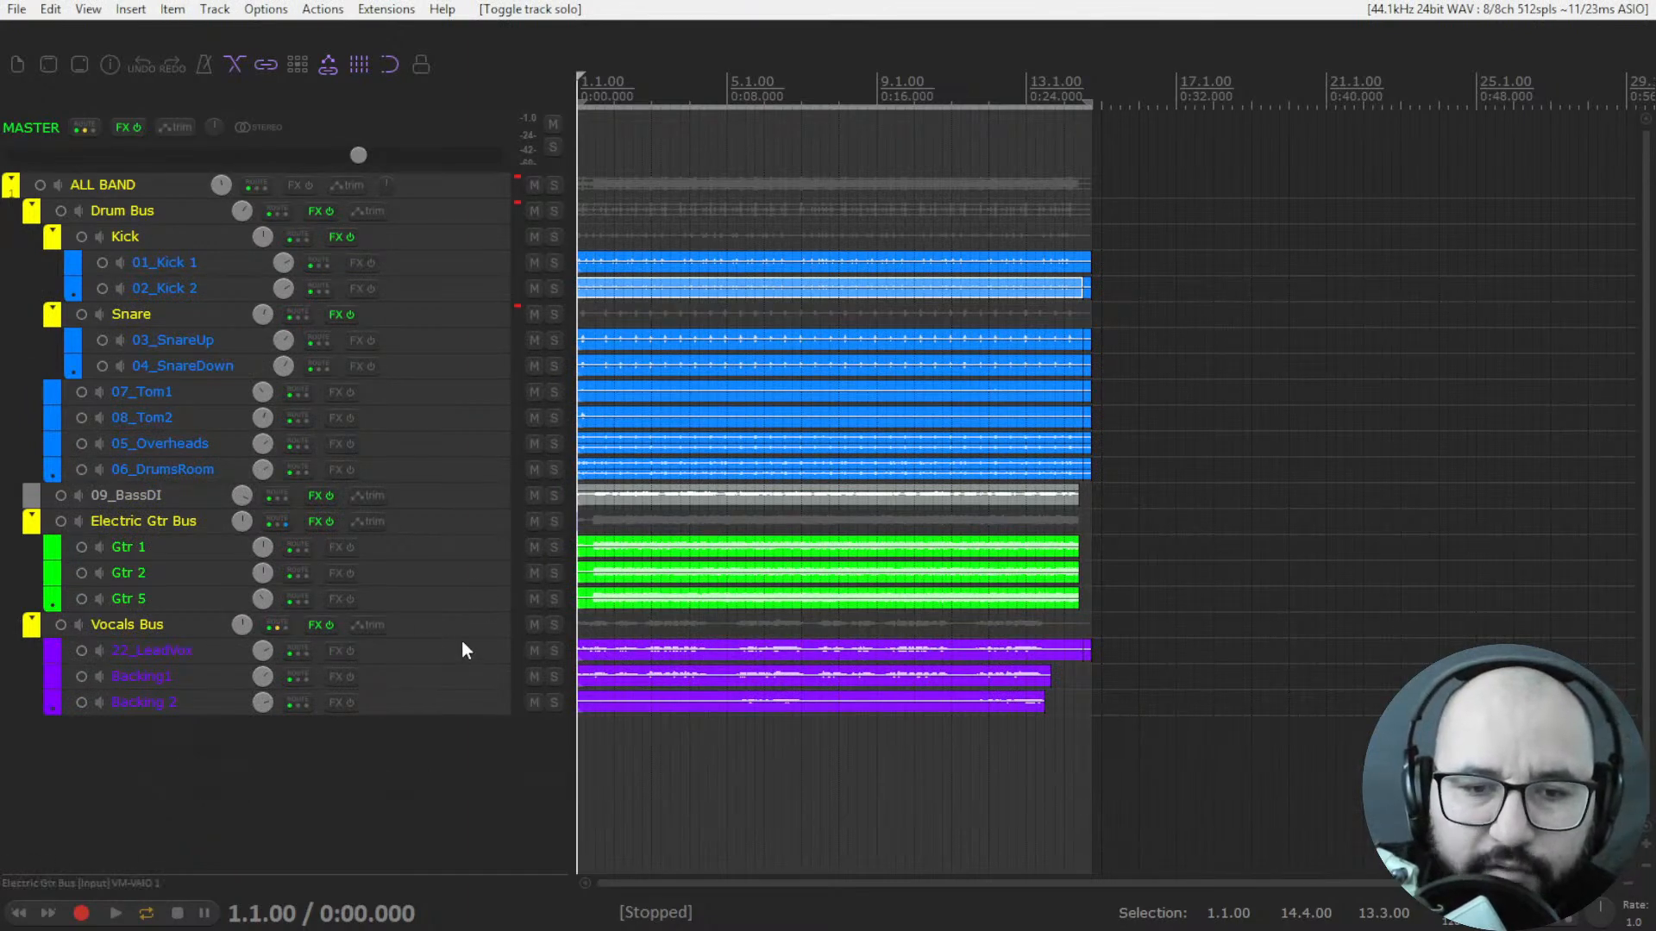
Solo the Vocals Bus and show its Dark Memory plugin with the activation notice dismissed, clear of the track list.
{"action": "left_click", "coordinate": [556, 633]}
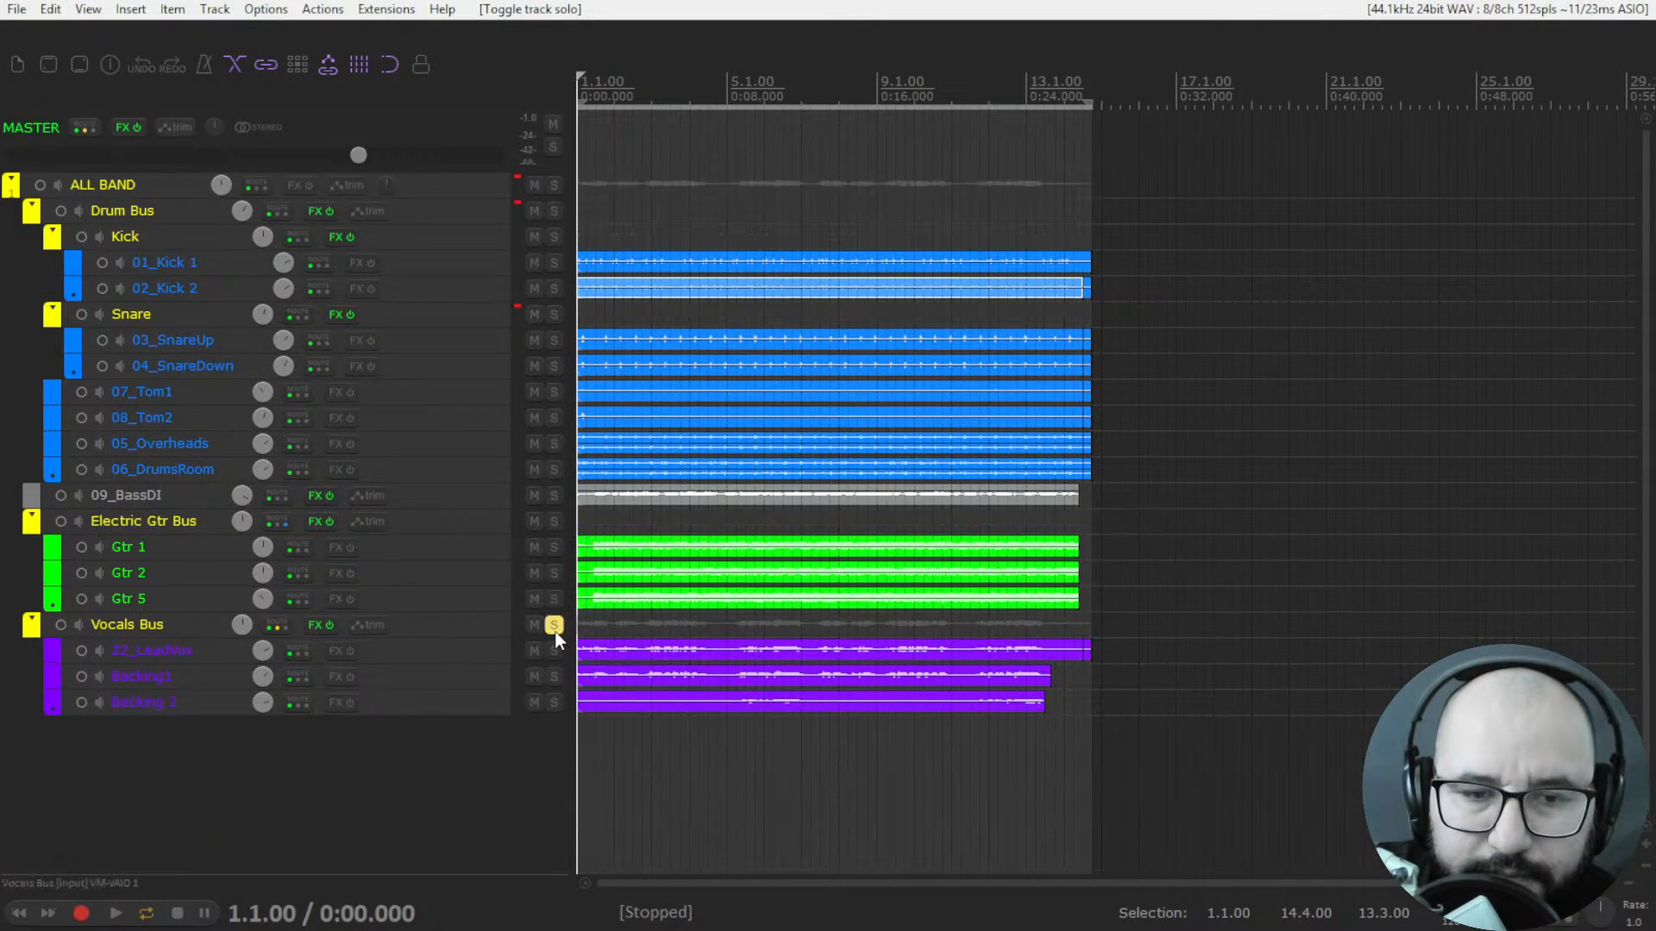
{"action": "right_click", "coordinate": [324, 629]}
{"action": "left_click", "coordinate": [351, 650]}
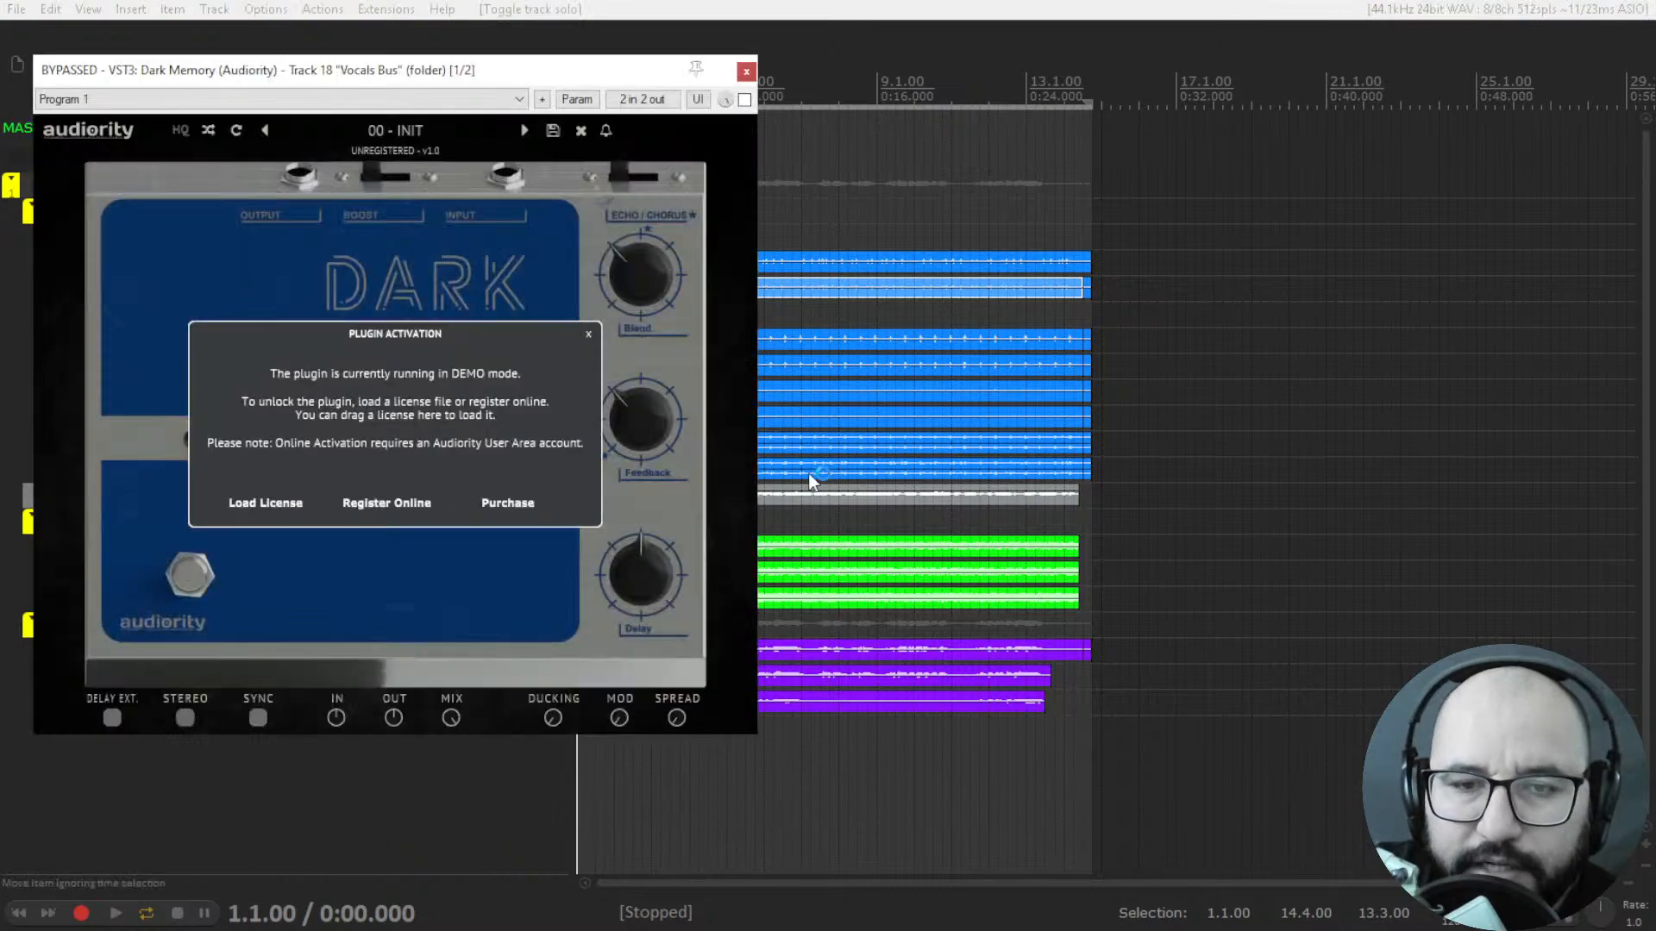
{"action": "left_click", "coordinate": [588, 333]}
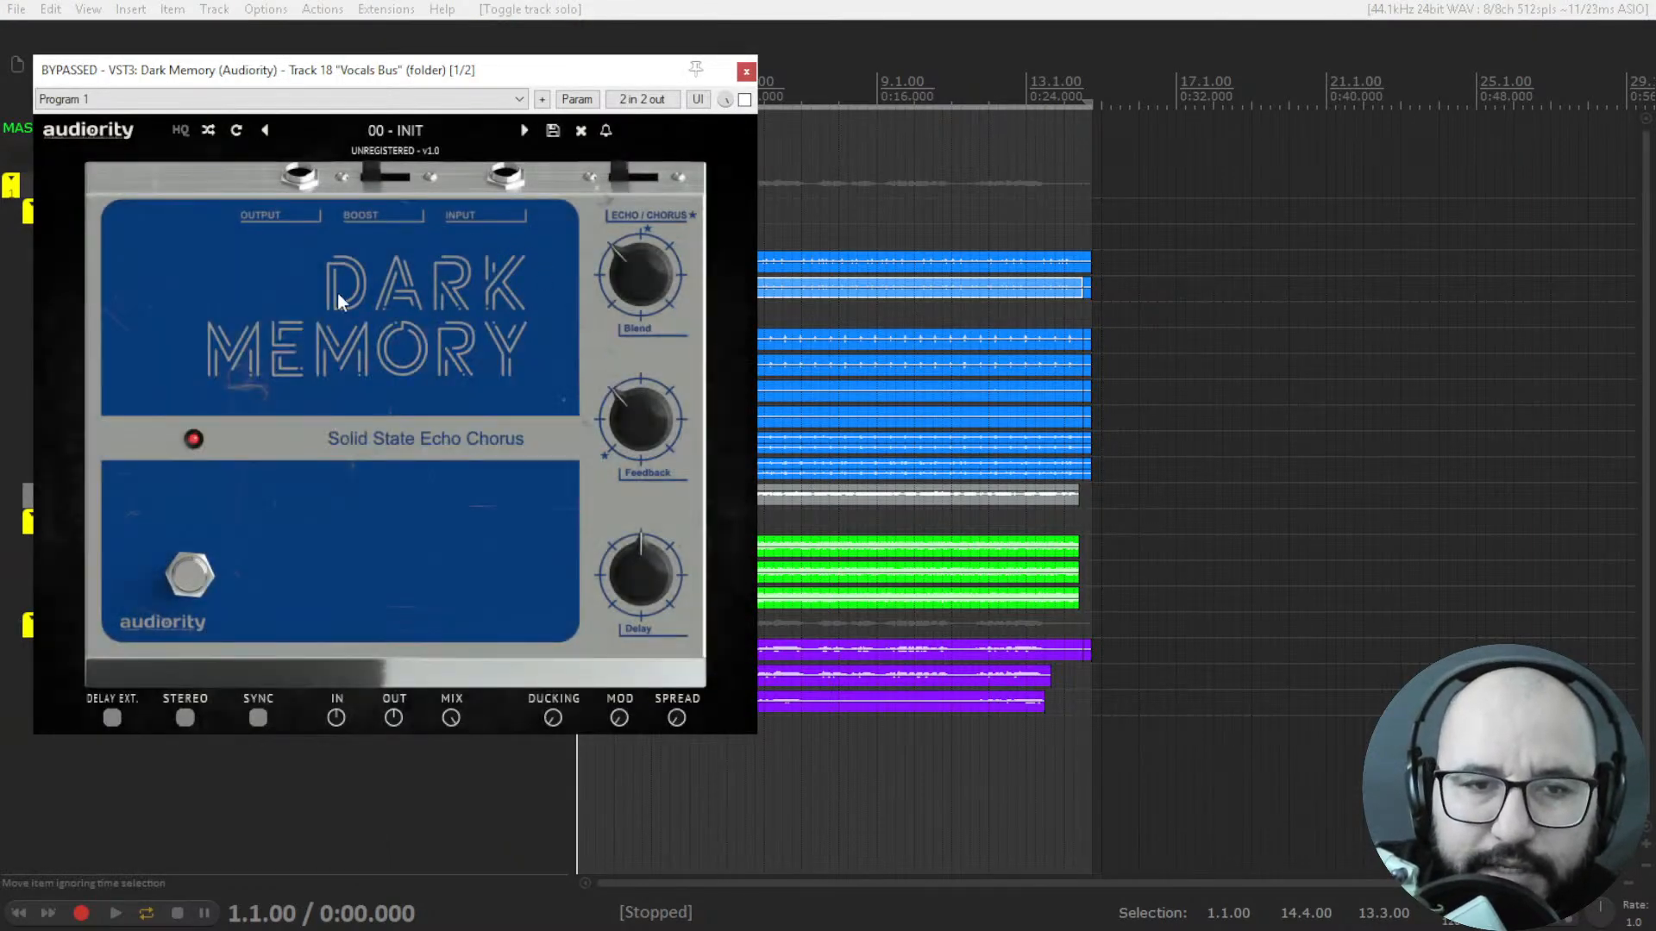
{"action": "left_click_drag", "start_coordinate": [514, 76], "coordinate": [859, 77]}
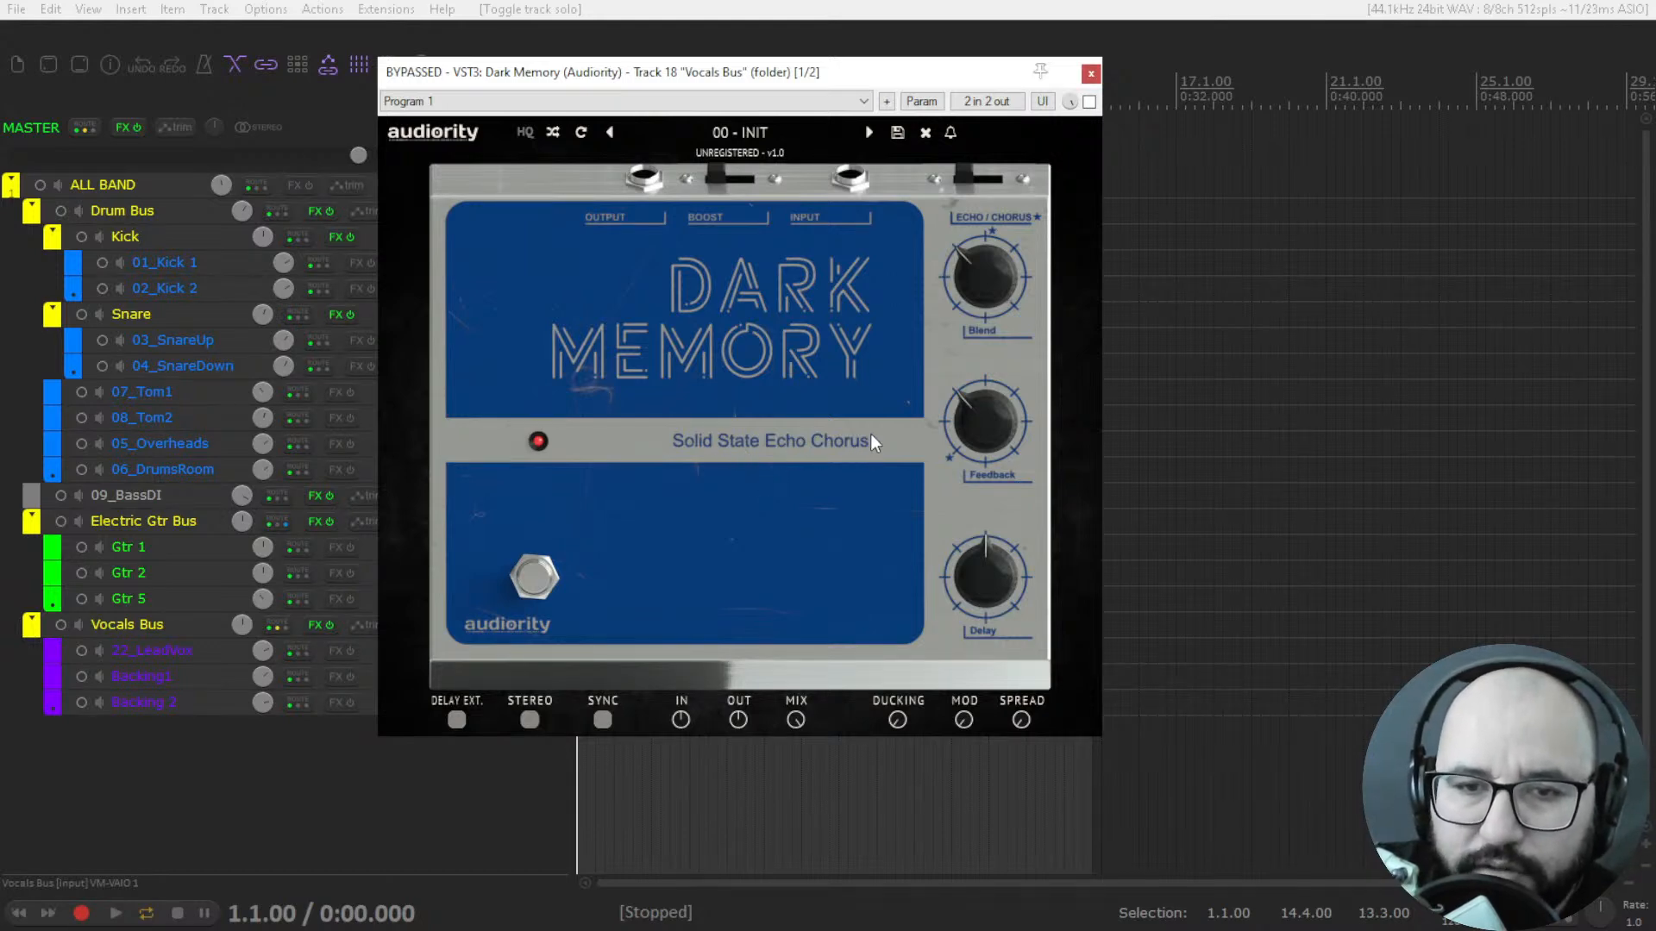
{"action": "left_click_drag", "start_coordinate": [811, 86], "coordinate": [903, 85]}
Raise Dark Memory's Blend to 40.0 % and try its echo/chorus switch.
{"action": "mouse_move", "coordinate": [1094, 308]}
{"action": "left_click_drag", "start_coordinate": [1110, 285], "coordinate": [1092, 428]}
{"action": "left_click_drag", "start_coordinate": [1108, 286], "coordinate": [1096, 219]}
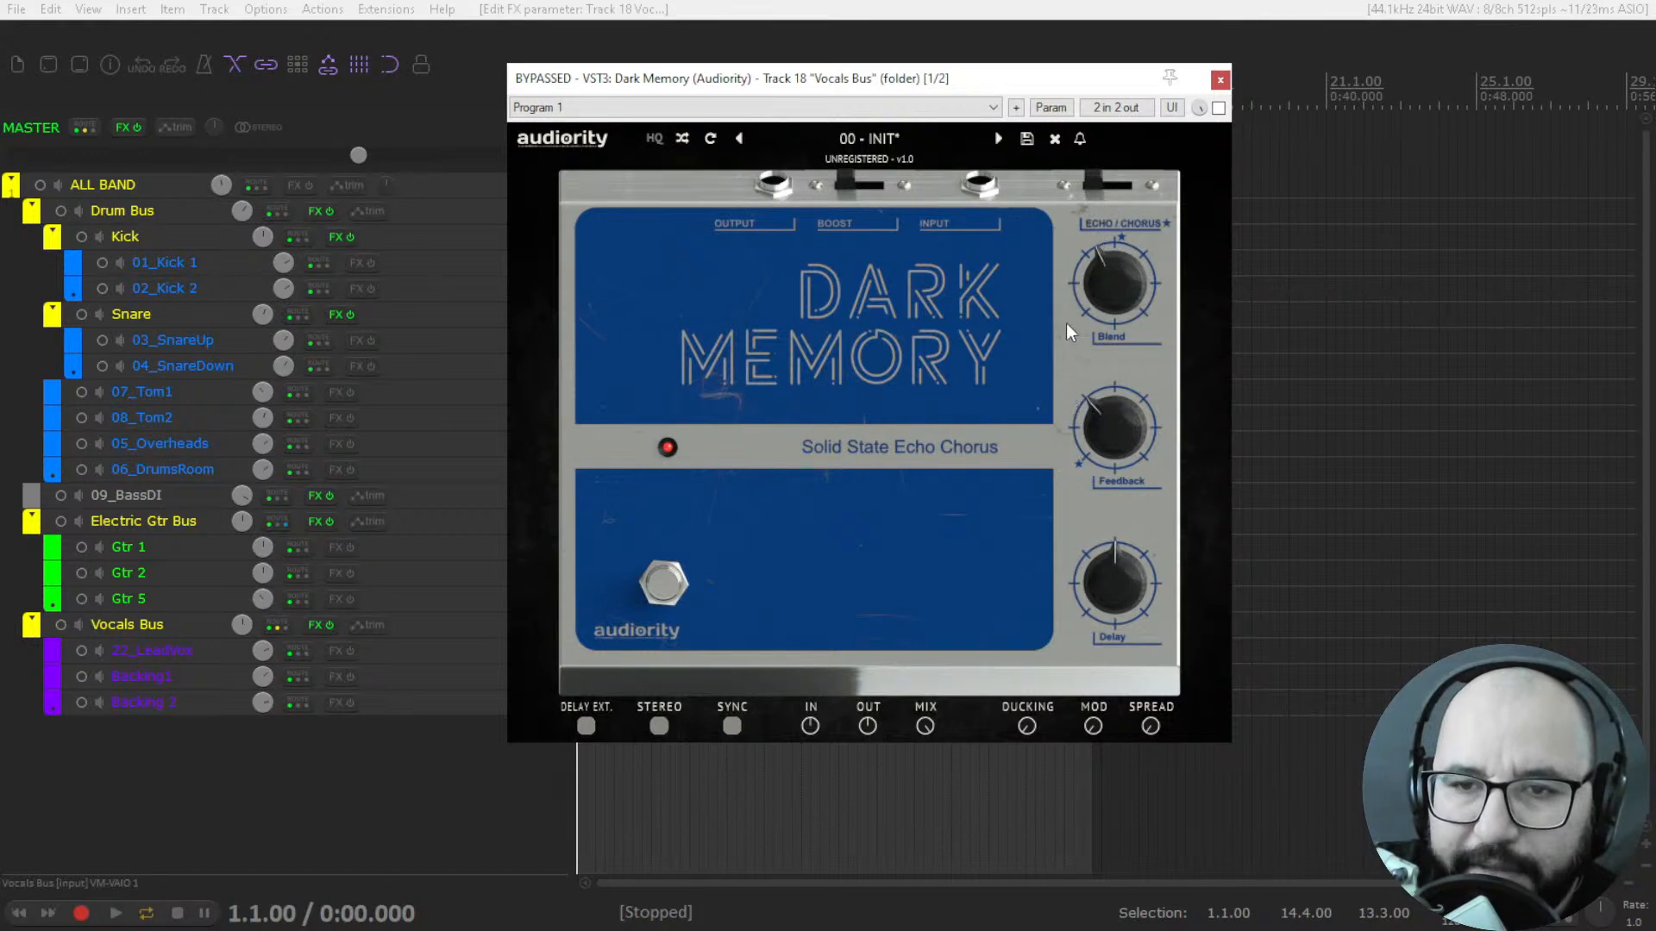
{"action": "left_click", "coordinate": [1119, 189]}
Lower Dark Memory's Feedback and lengthen its Delay while trying the echo/chorus switch.
{"action": "mouse_move", "coordinate": [1146, 445]}
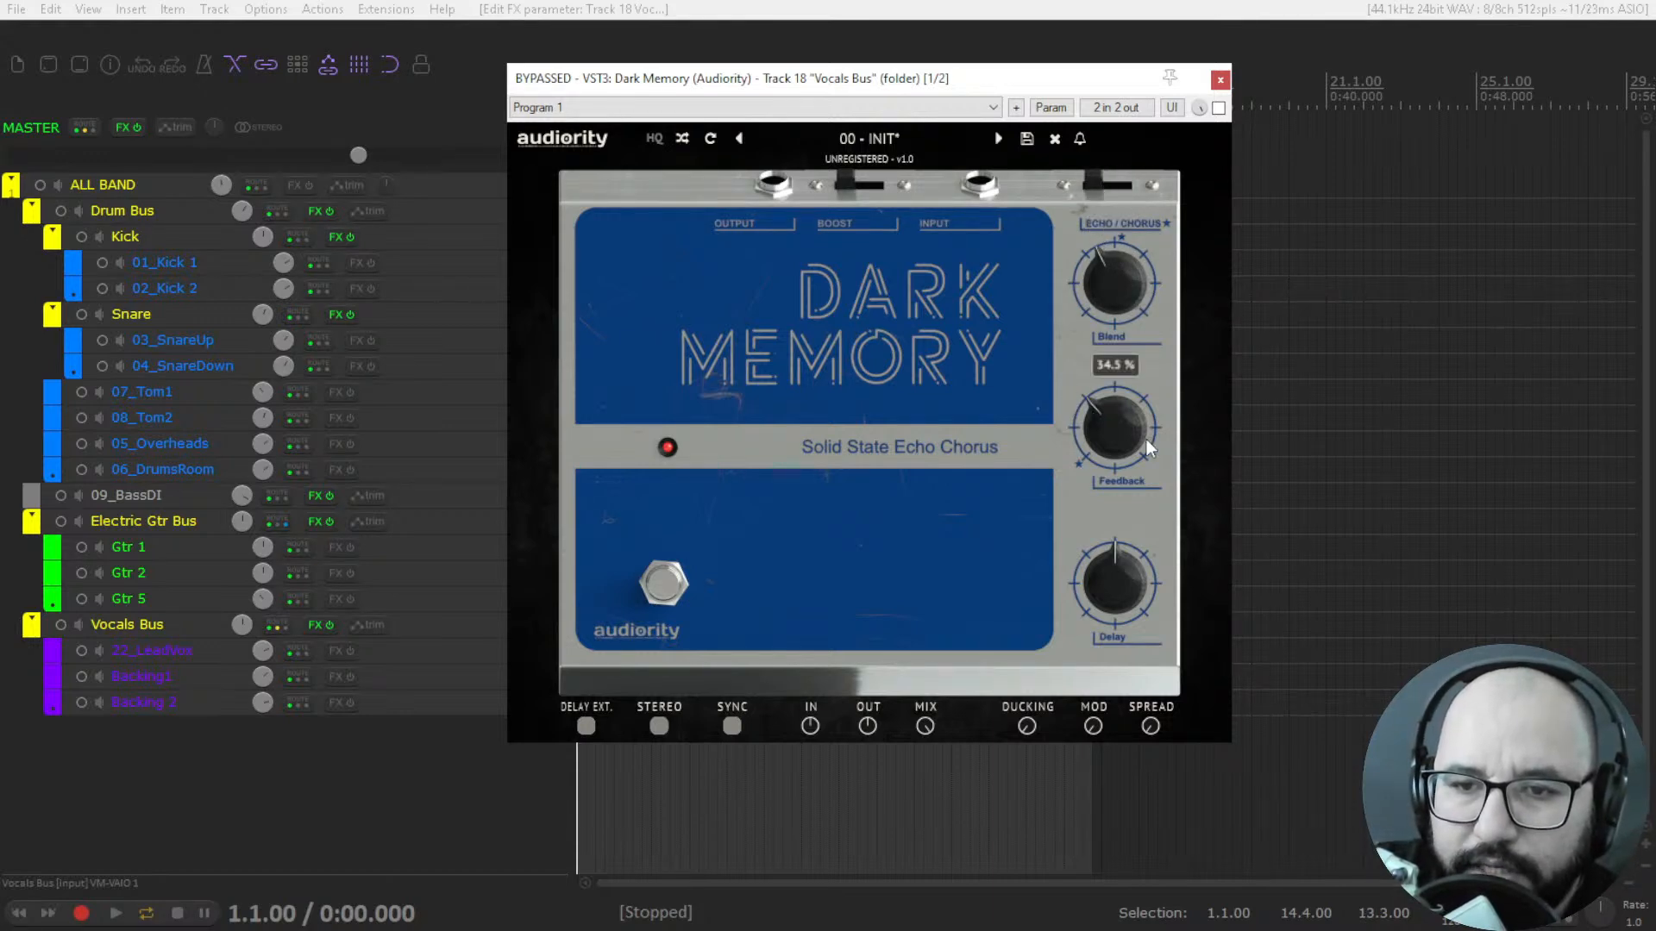
{"action": "left_click_drag", "start_coordinate": [1118, 449], "coordinate": [1118, 362]}
{"action": "mouse_move", "coordinate": [1097, 475]}
{"action": "left_mouse_down"}
{"action": "mouse_move", "coordinate": [1108, 405]}
{"action": "mouse_move", "coordinate": [1104, 447]}
{"action": "left_mouse_up"}
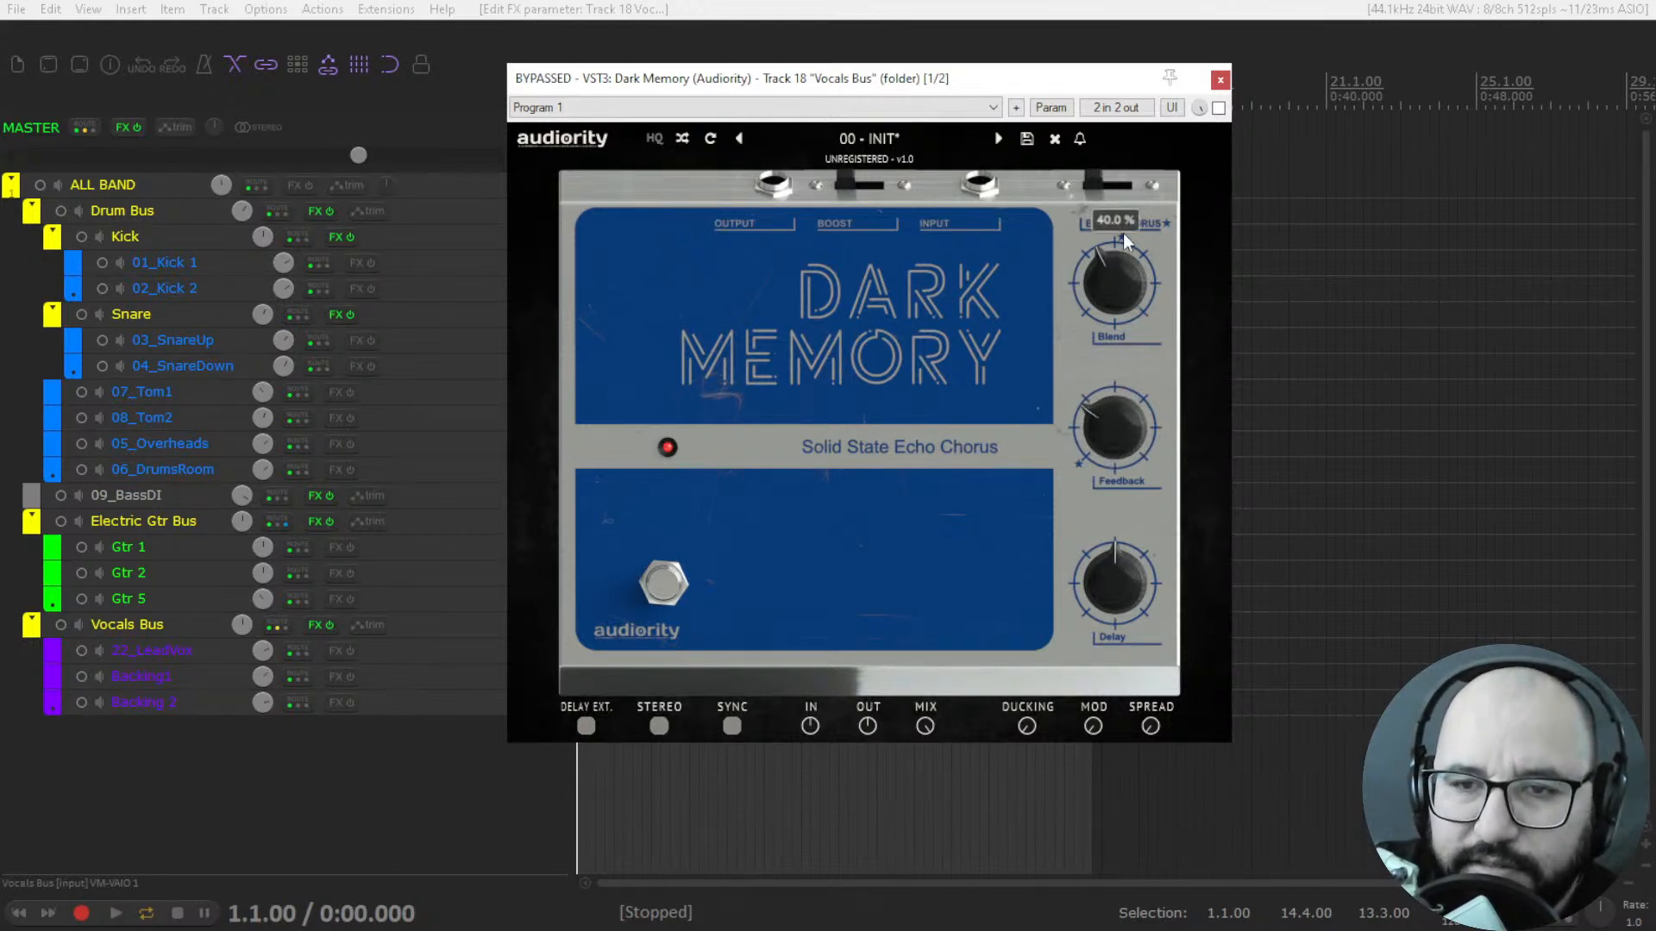
{"action": "left_click", "coordinate": [1121, 185]}
{"action": "left_click", "coordinate": [1098, 185]}
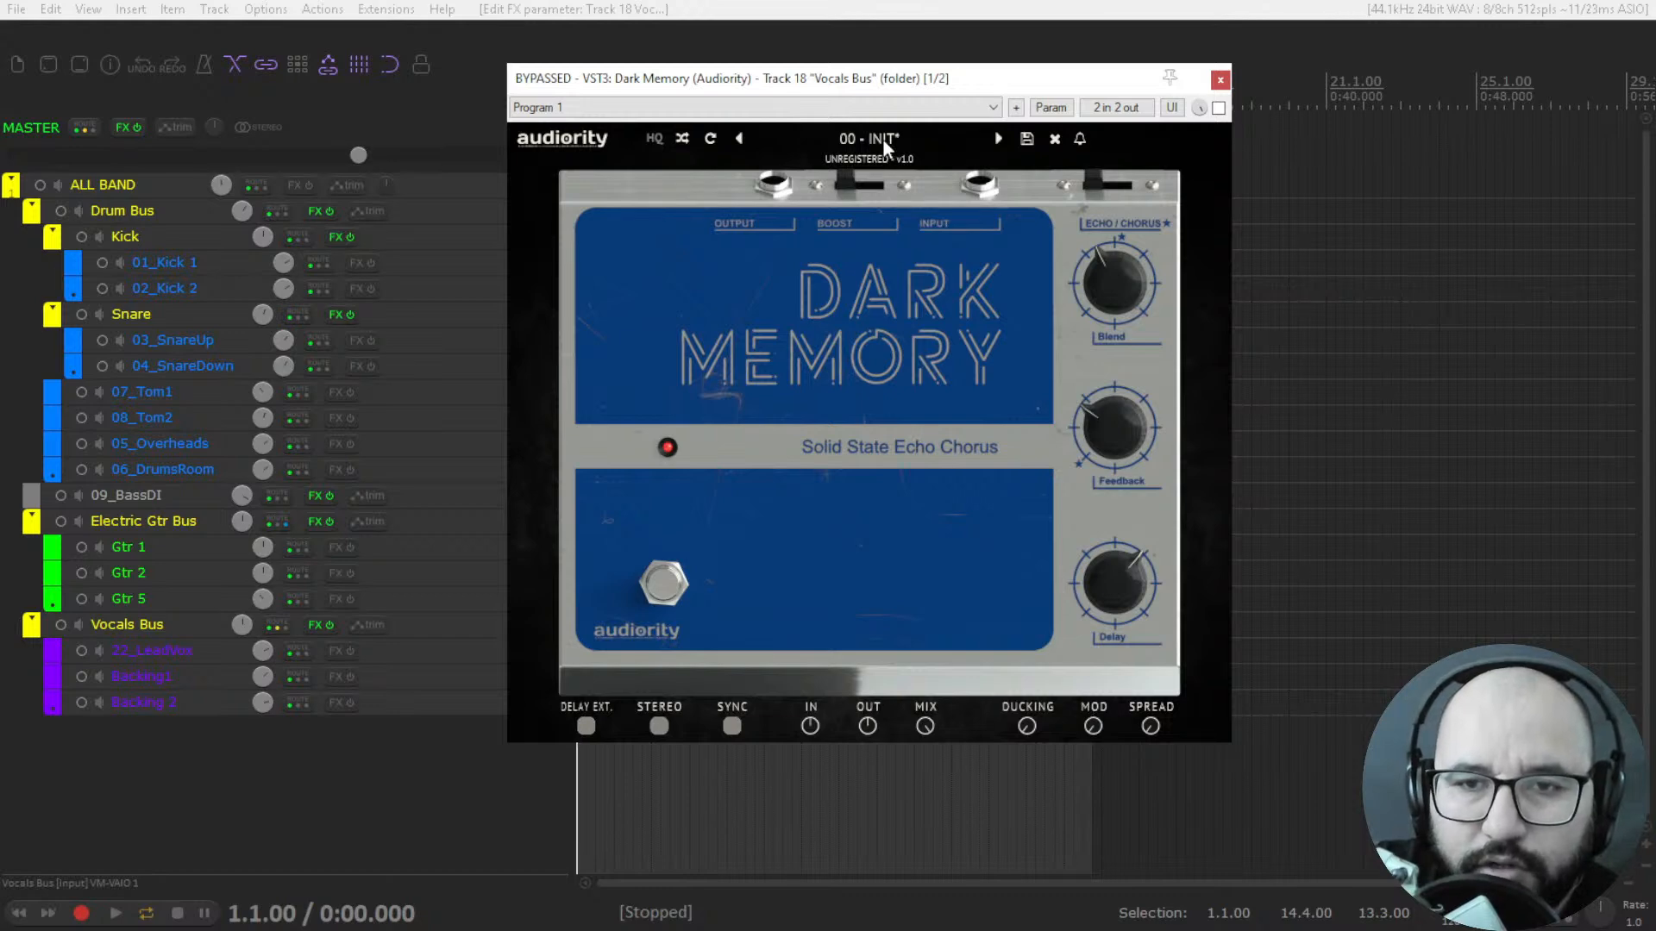
{"action": "left_click_drag", "start_coordinate": [890, 87], "coordinate": [887, 80]}
Enable Dark Memory's Delay Ext. option and adjust its Ducking amount.
{"action": "mouse_move", "coordinate": [1083, 284]}
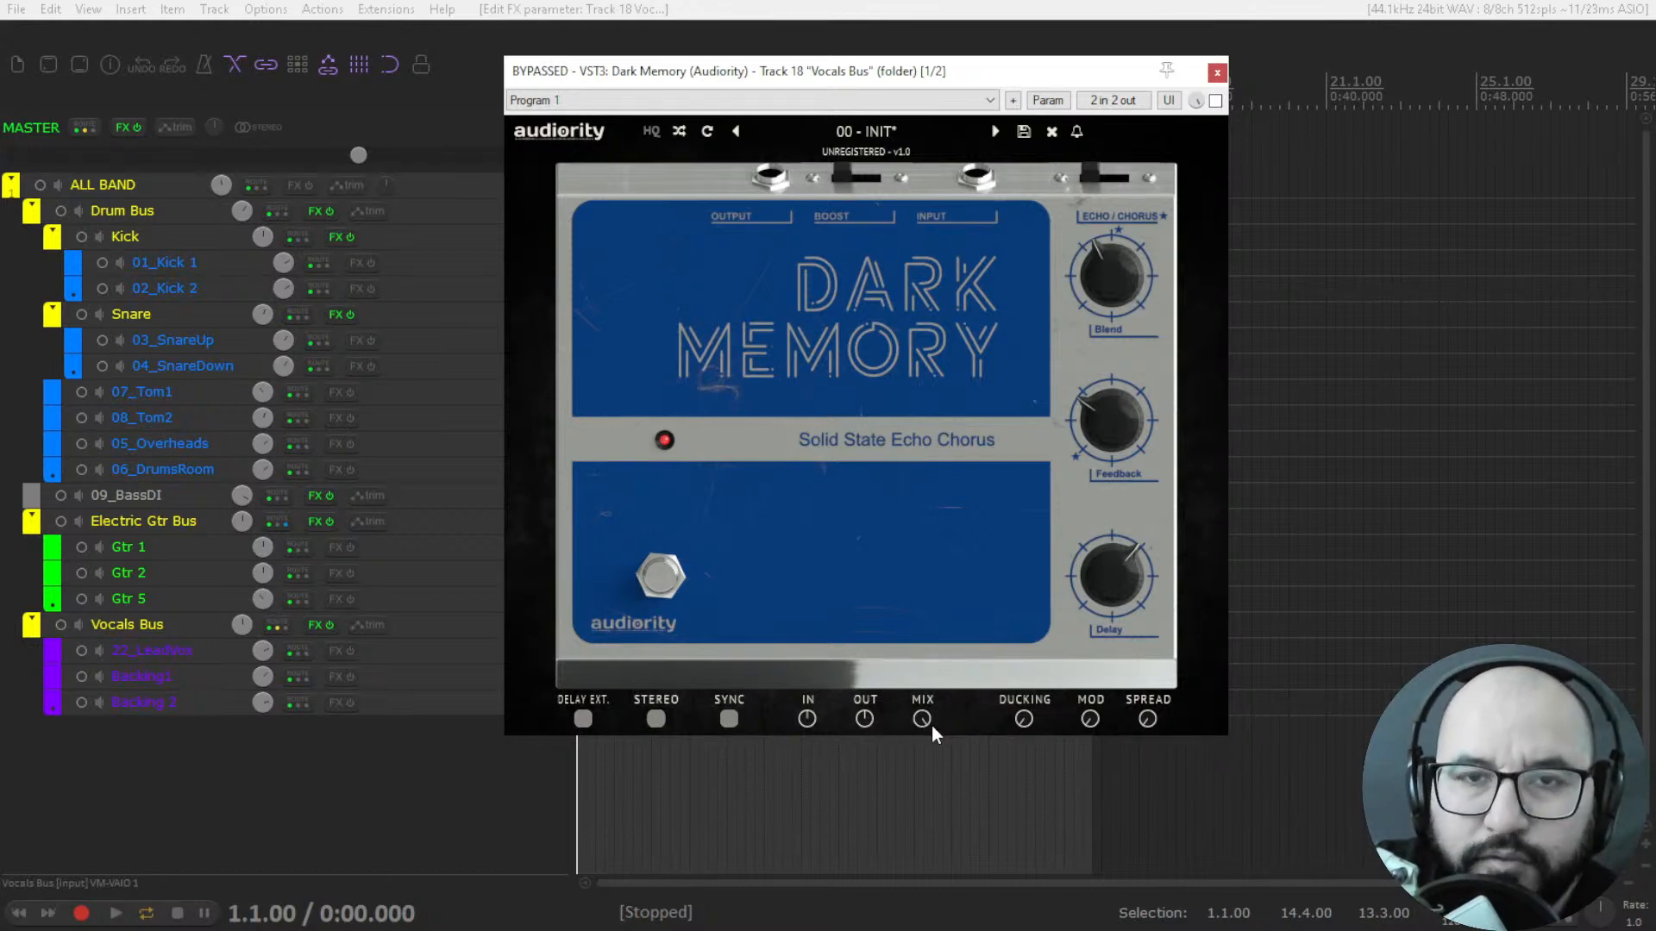
{"action": "left_click", "coordinate": [584, 719]}
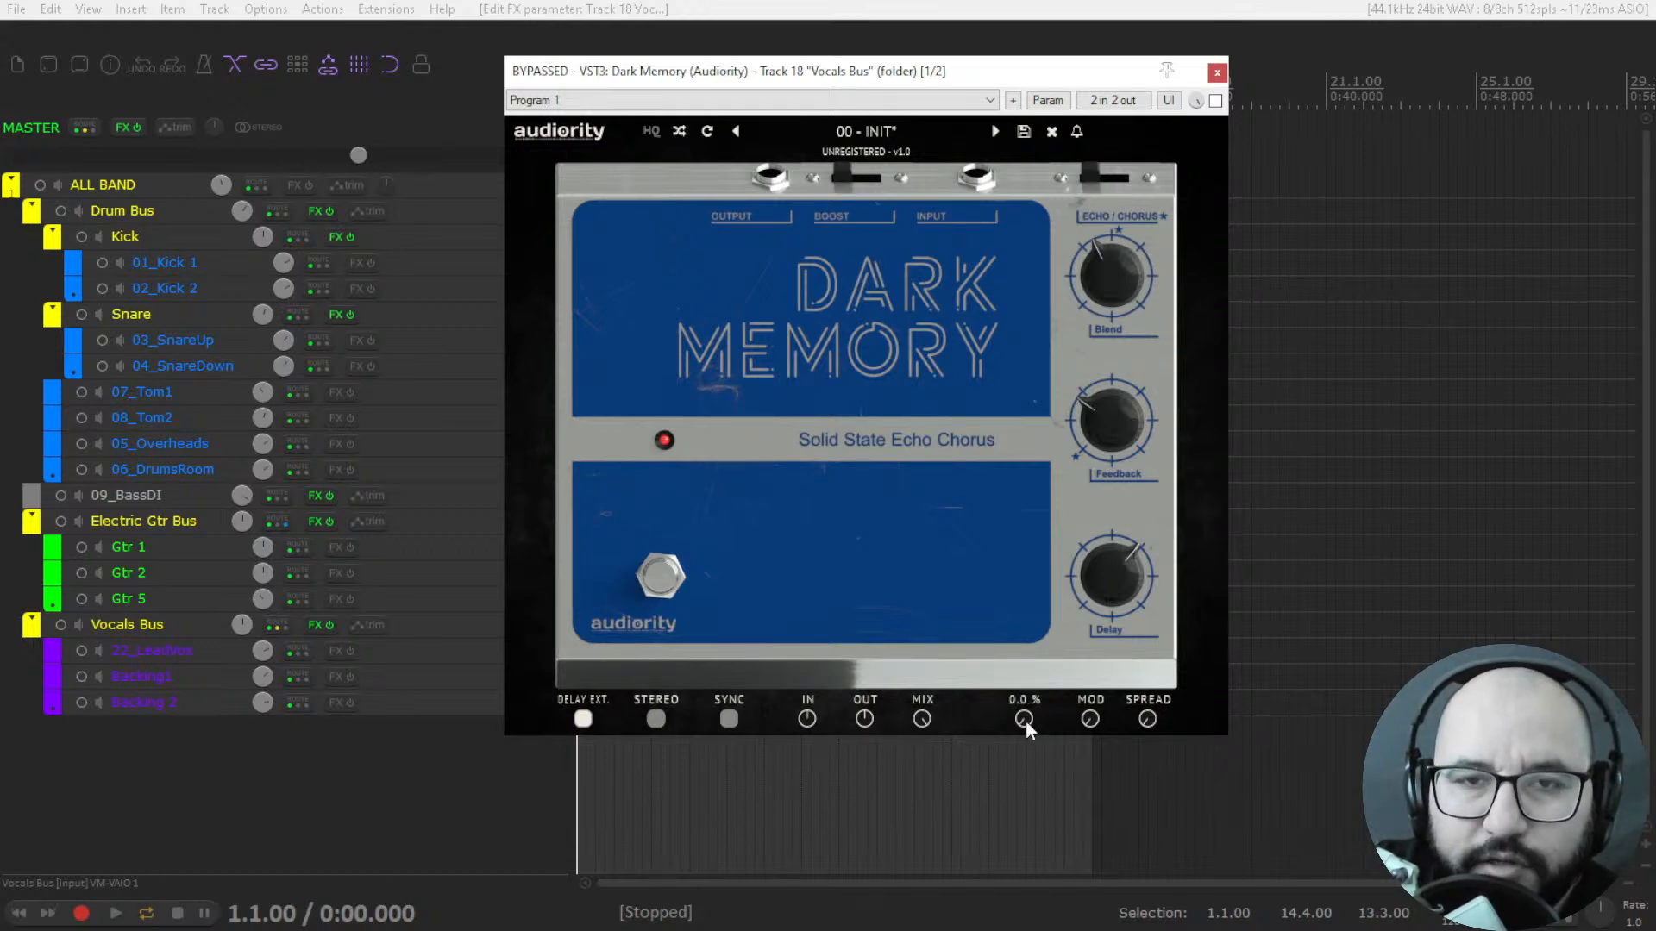
{"action": "left_click_drag", "start_coordinate": [1026, 721], "coordinate": [1023, 671]}
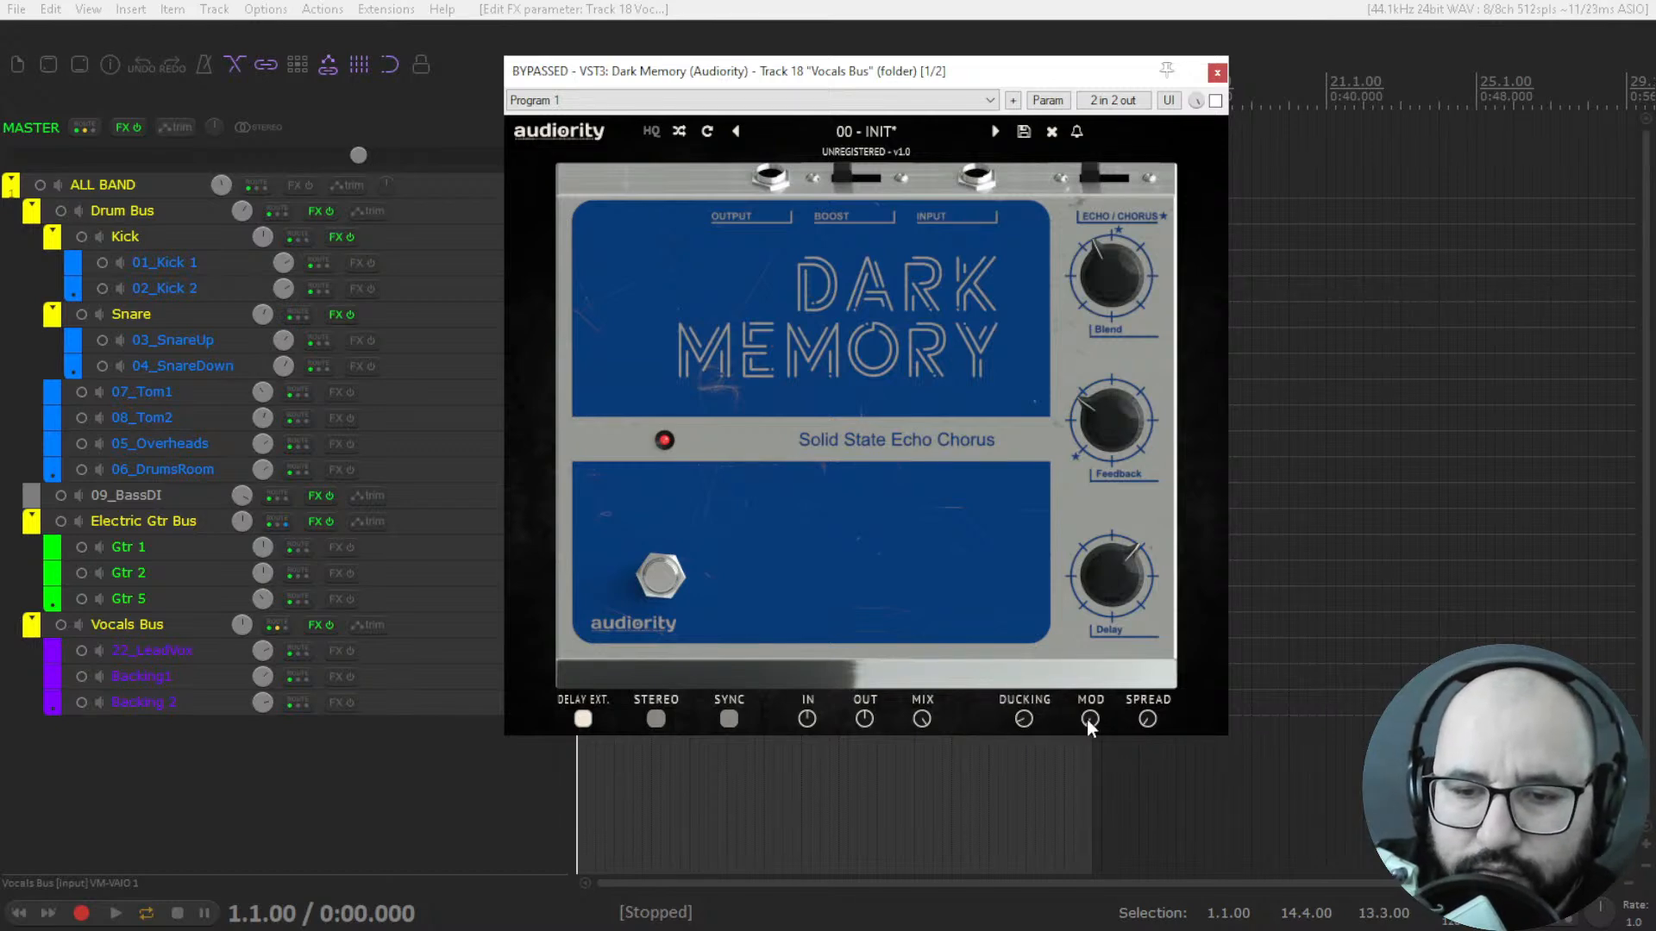
Try out Dark Memory's Mod amount, turn it back down, and enable HQ mode.
{"action": "left_click_drag", "start_coordinate": [1088, 719], "coordinate": [1101, 702]}
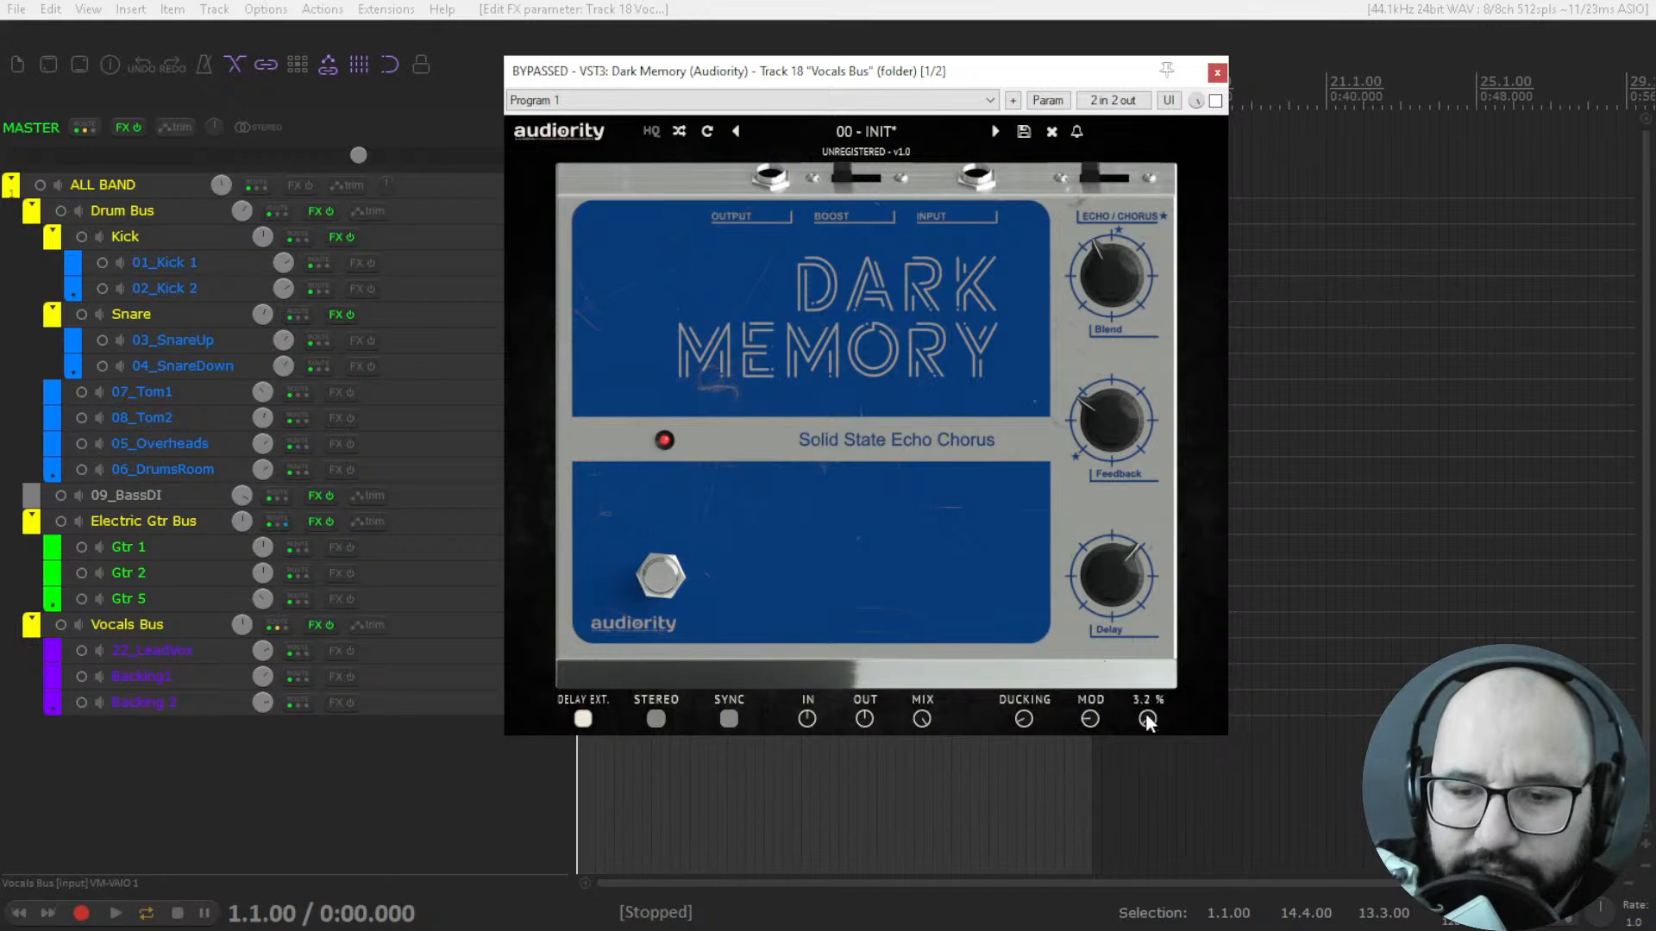
{"action": "left_click_drag", "start_coordinate": [1089, 722], "coordinate": [1082, 779]}
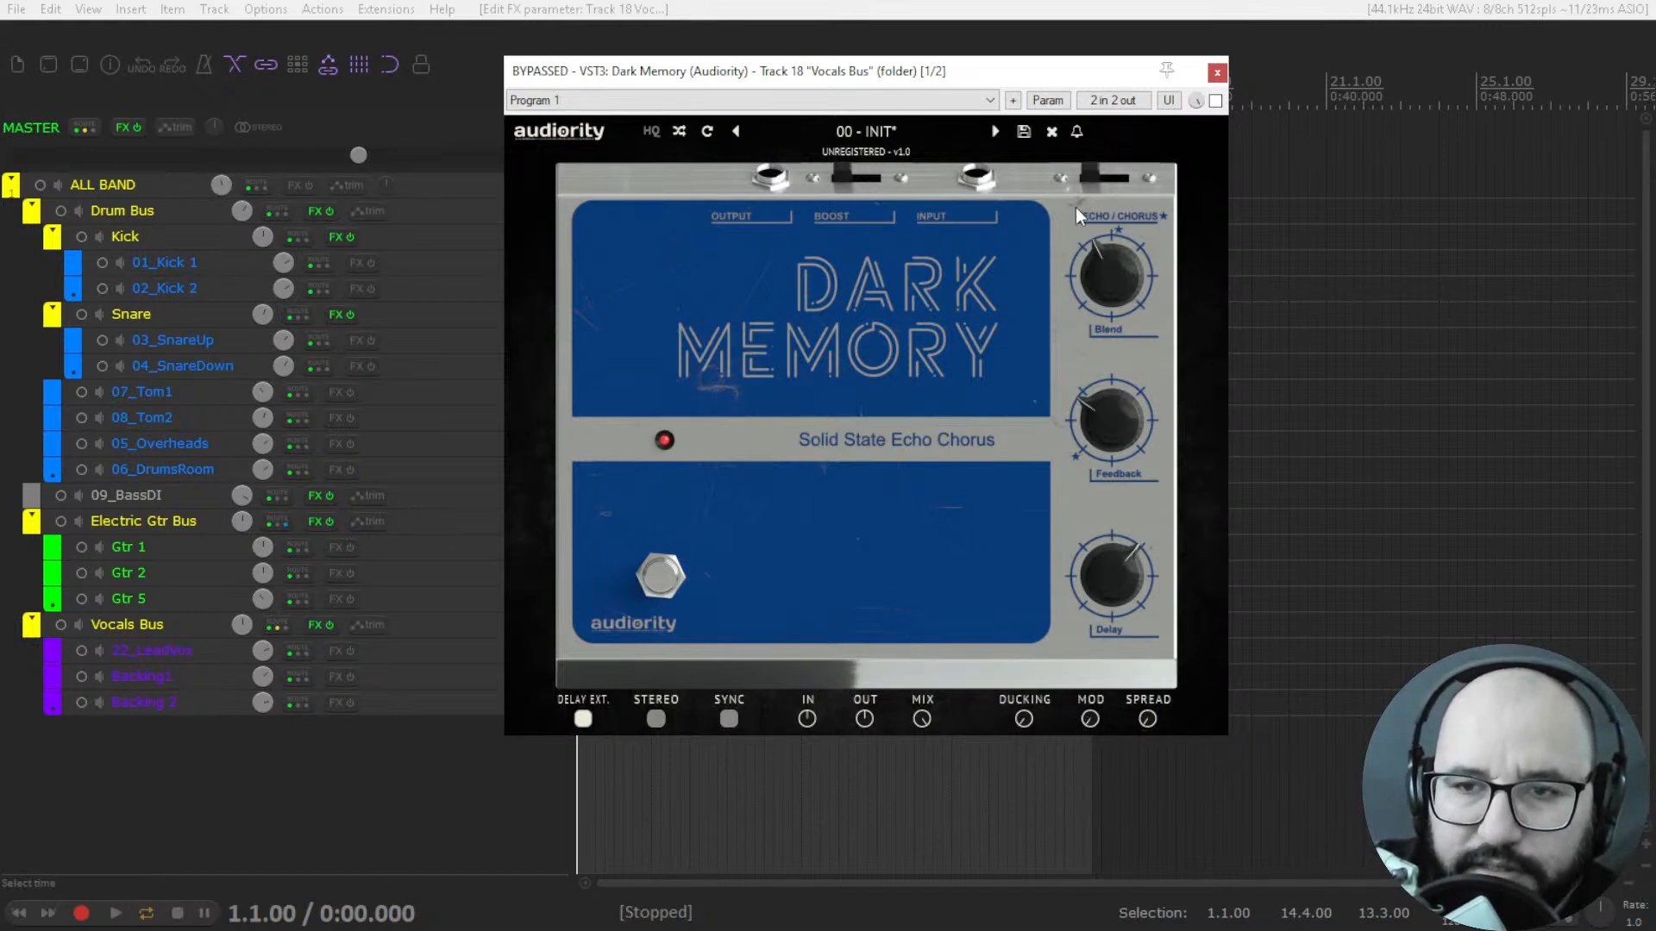
{"action": "mouse_move", "coordinate": [930, 72]}
{"action": "left_mouse_down"}
{"action": "mouse_move", "coordinate": [935, 99]}
{"action": "mouse_move", "coordinate": [920, 75]}
{"action": "mouse_move", "coordinate": [946, 82]}
{"action": "left_mouse_up"}
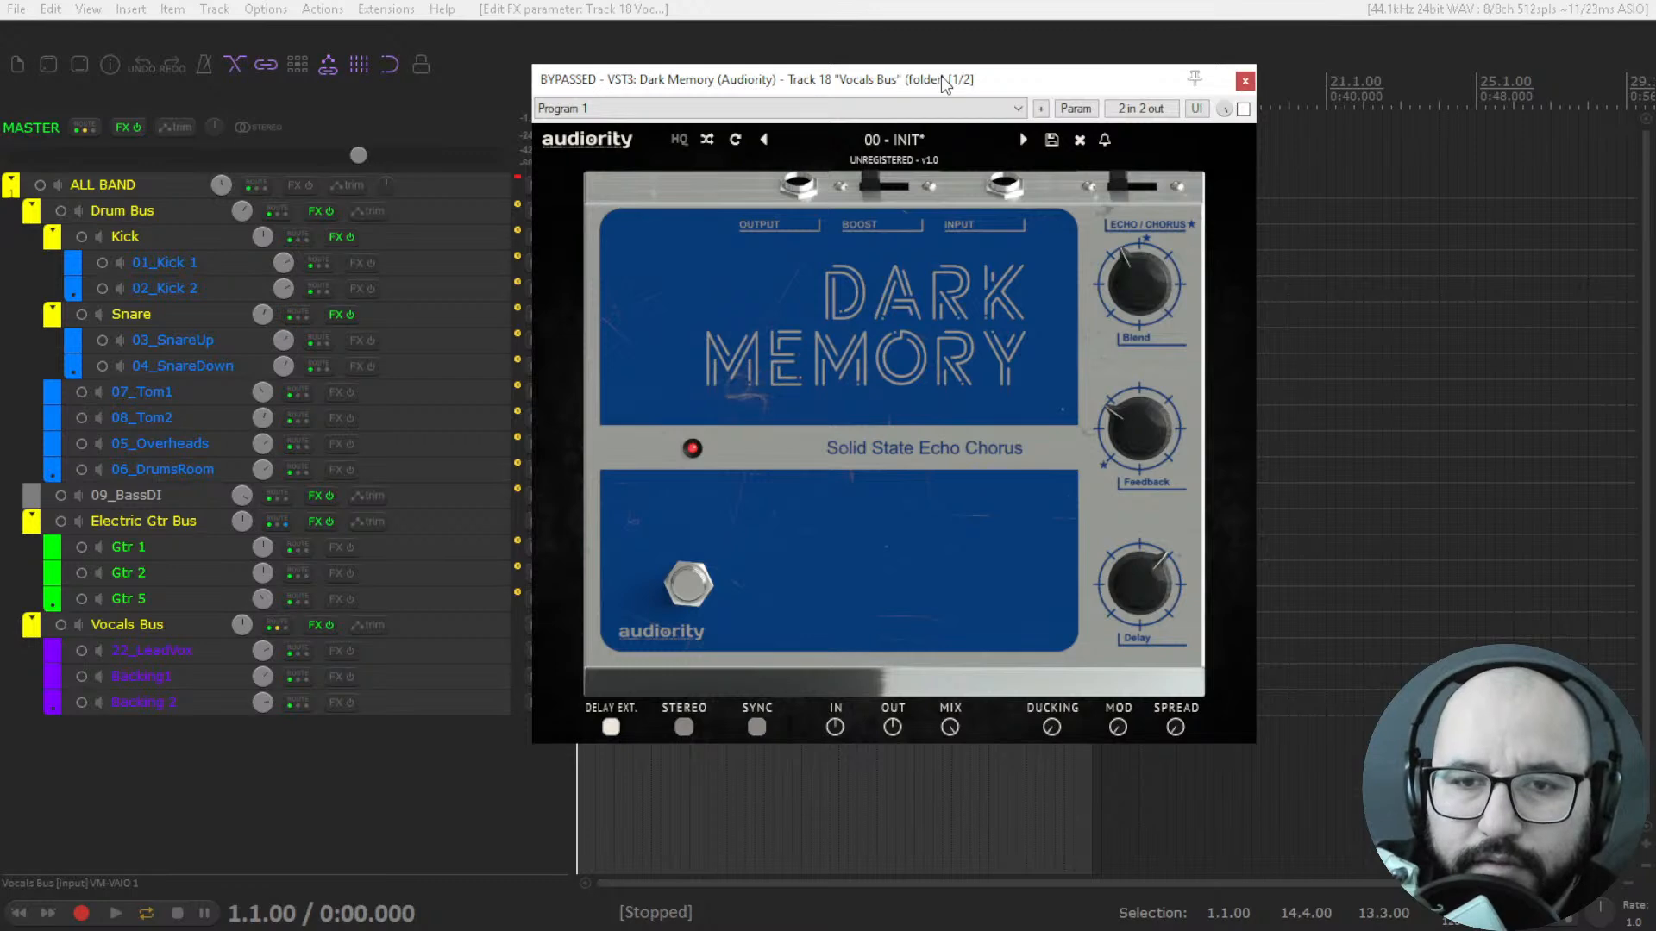
{"action": "left_click_drag", "start_coordinate": [926, 82], "coordinate": [919, 81]}
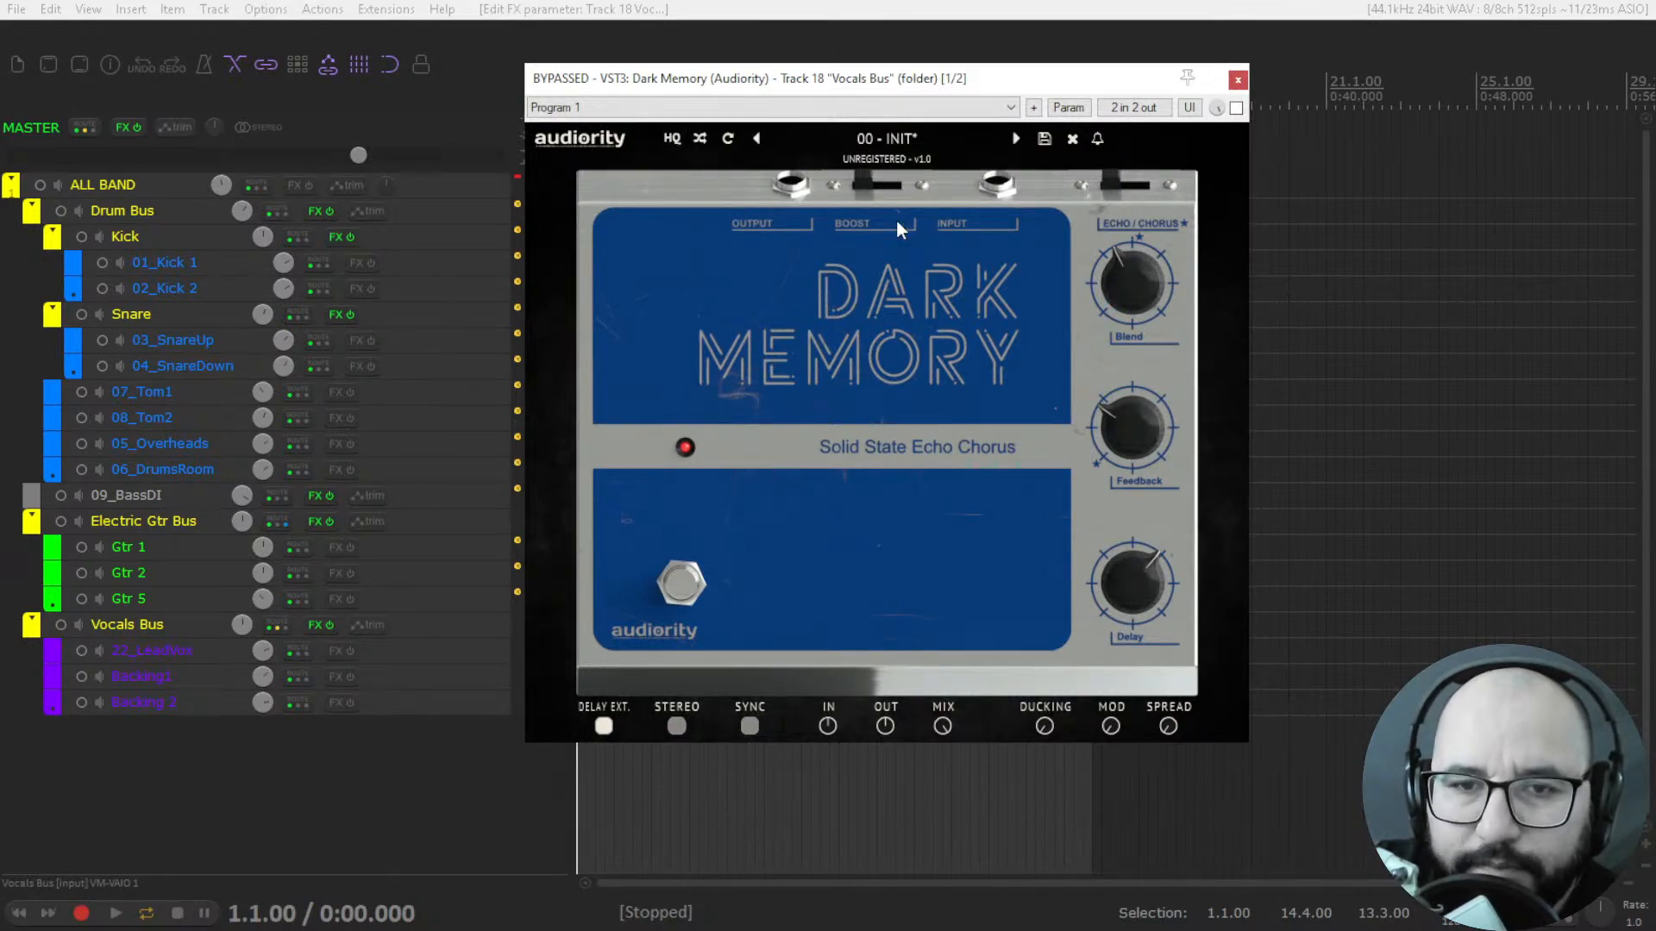
Play the soloed vocals, activate Dark Memory to hear its effect, and stop playback.
{"action": "key", "text": "space"}
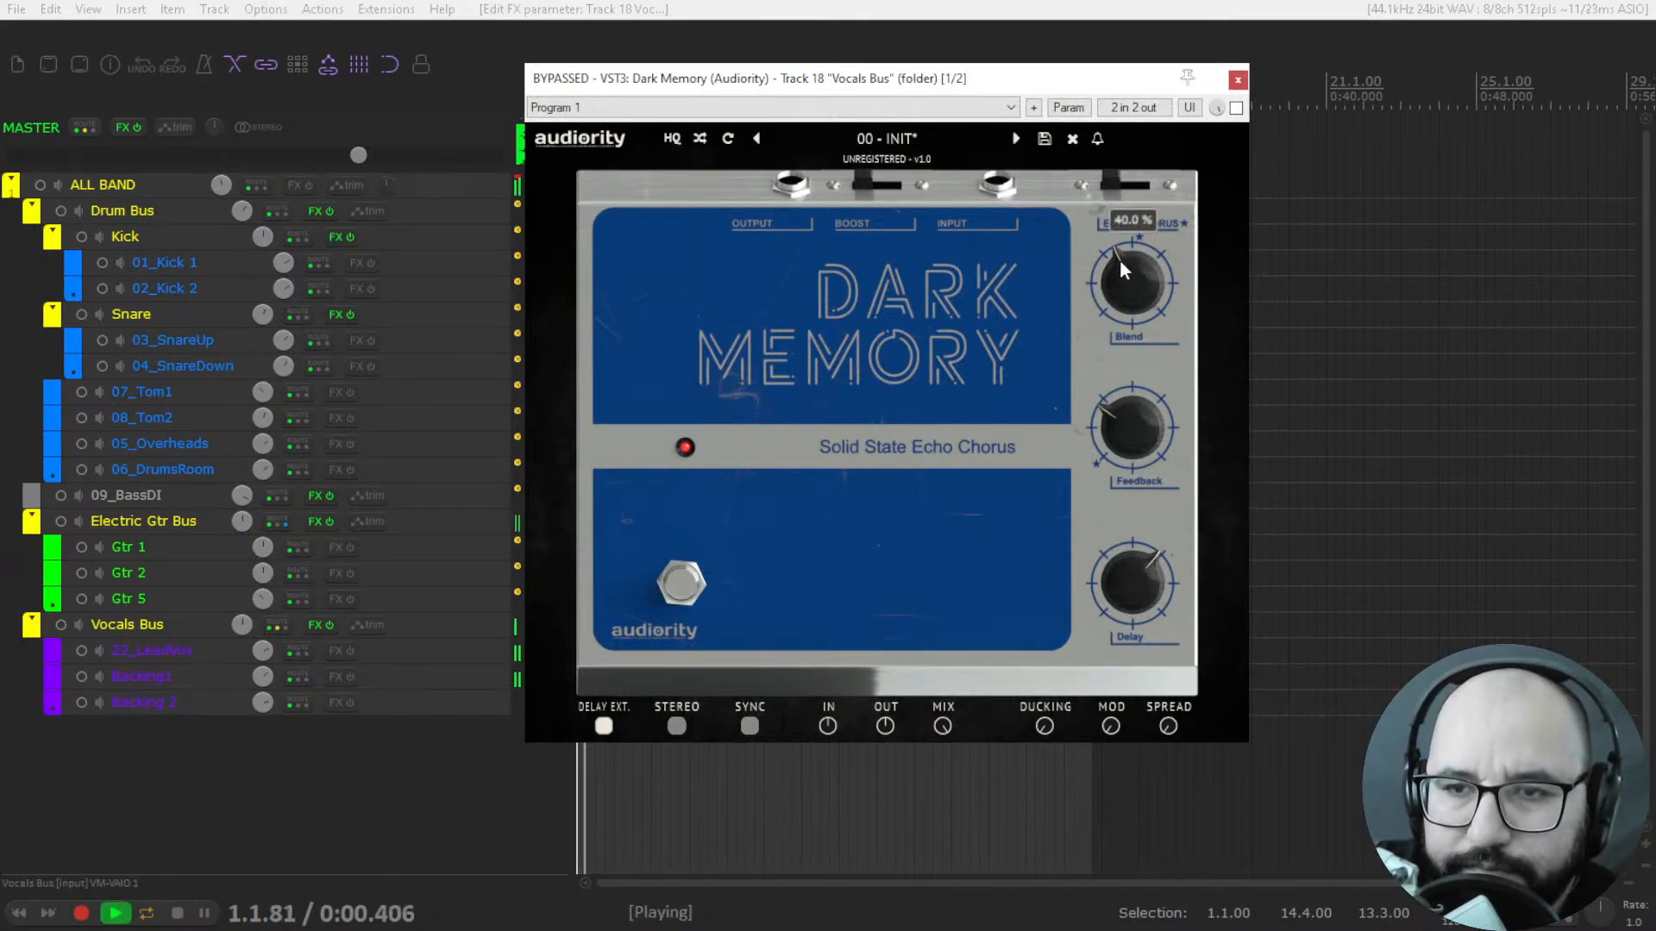
{"action": "left_click", "coordinate": [1235, 108]}
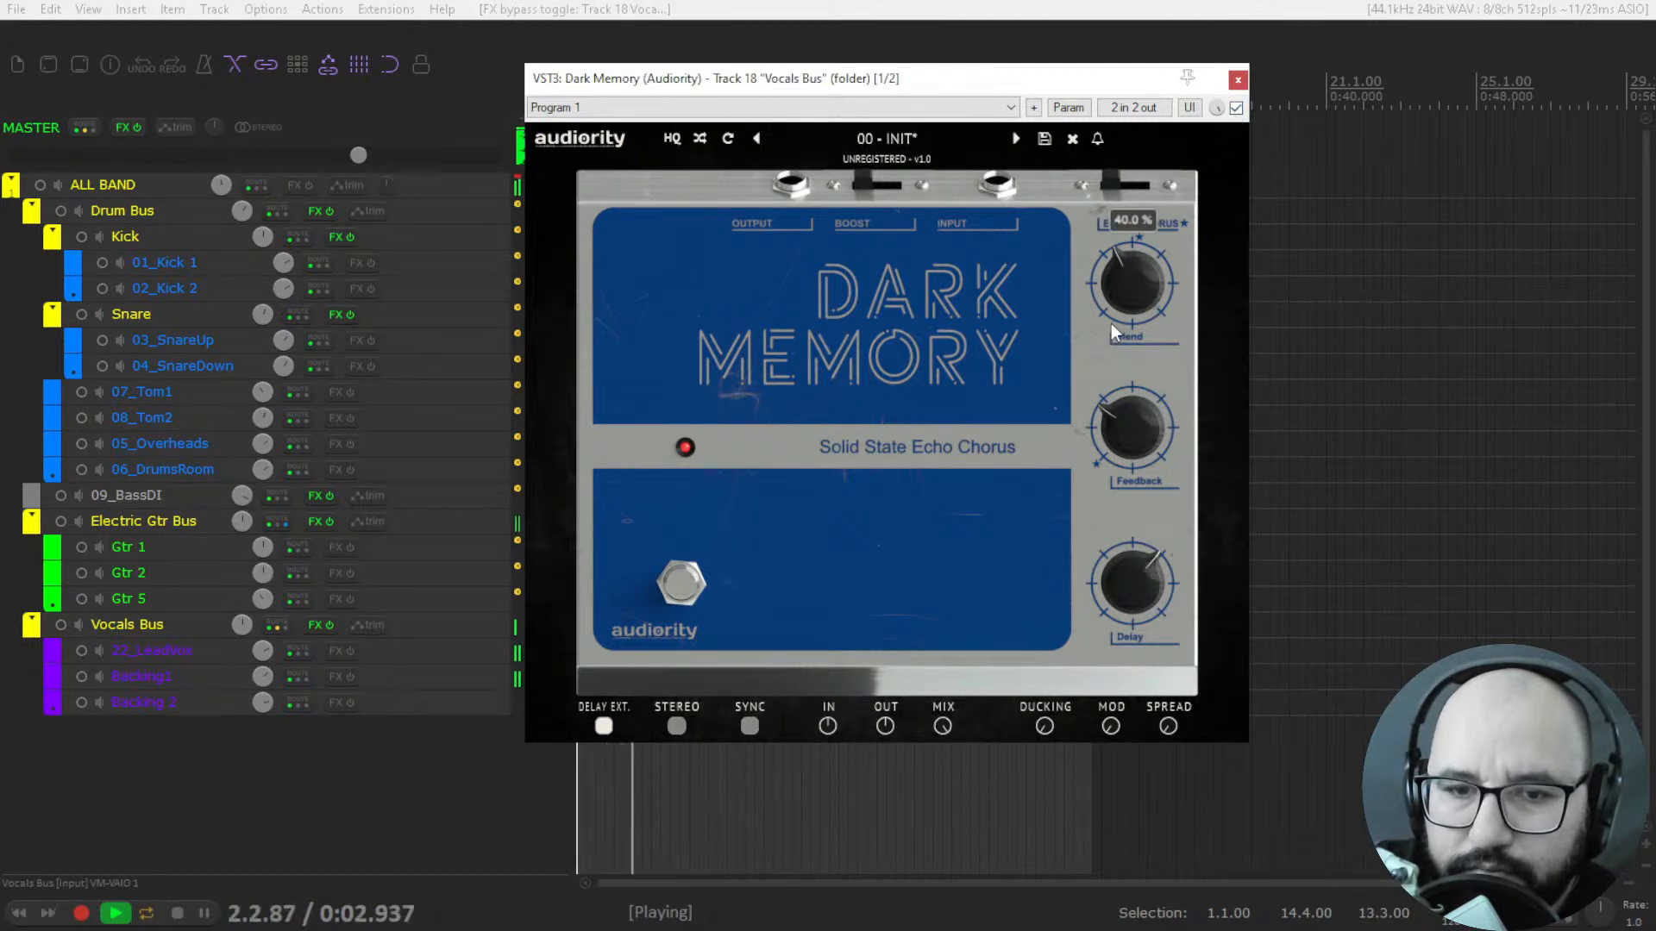
{"action": "key", "text": "space"}
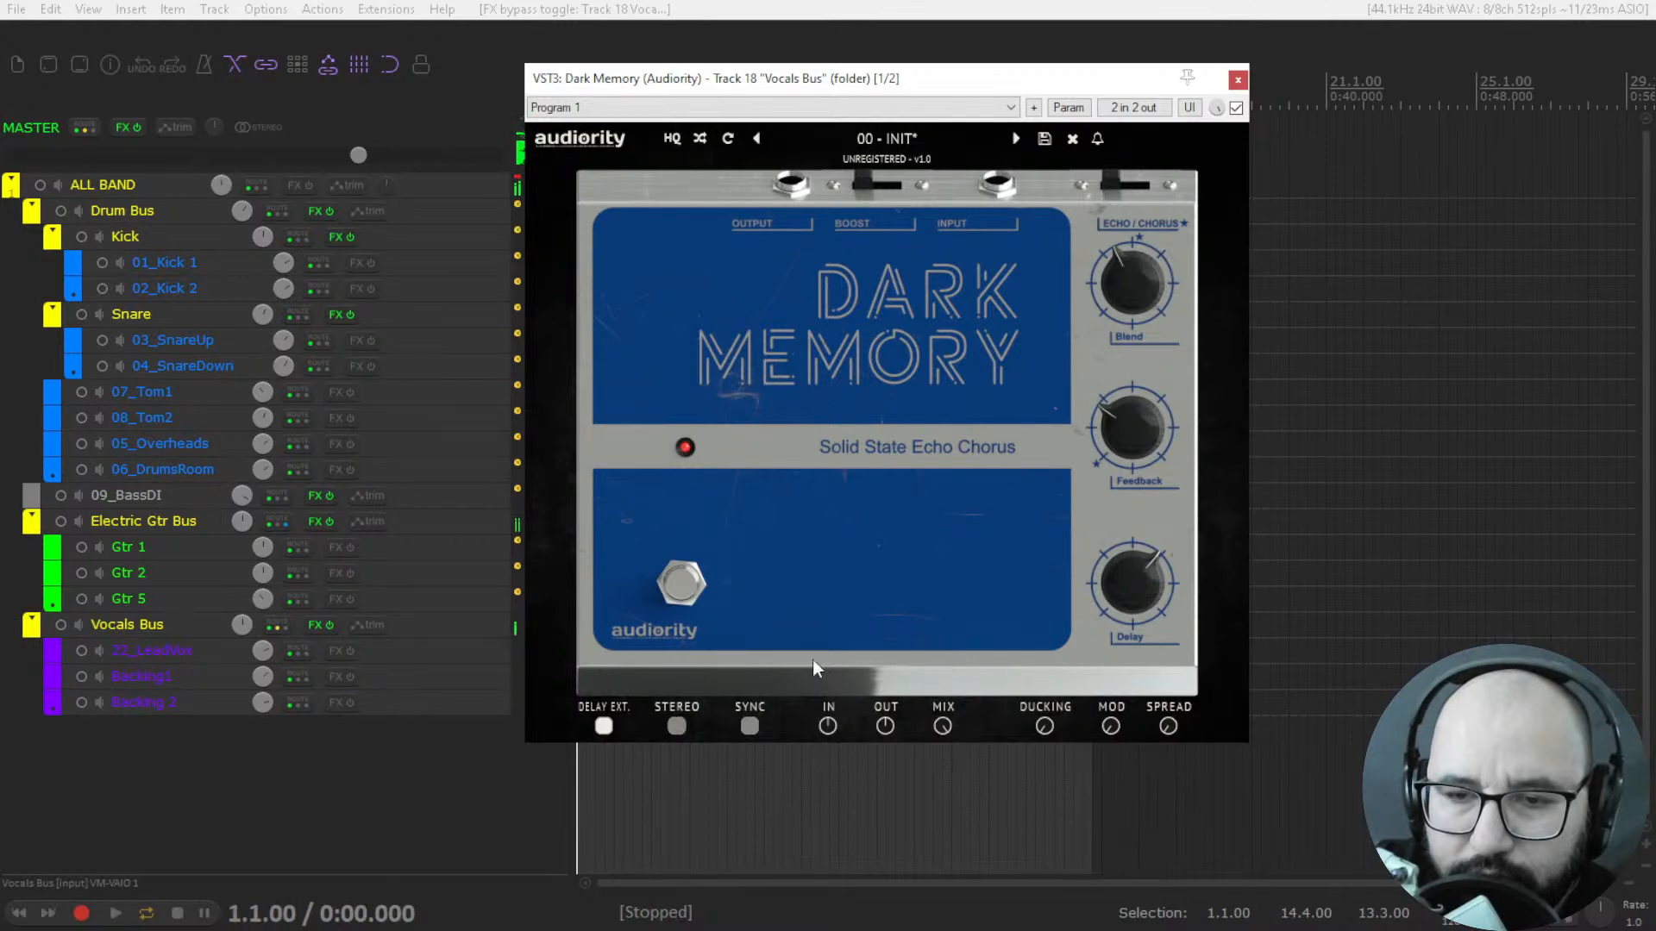
Enable Dark Memory's Stereo option and briefly audition the vocals with it.
{"action": "left_click", "coordinate": [677, 726]}
{"action": "key", "text": "space"}
{"action": "mouse_move", "coordinate": [1095, 431]}
{"action": "key", "text": "space"}
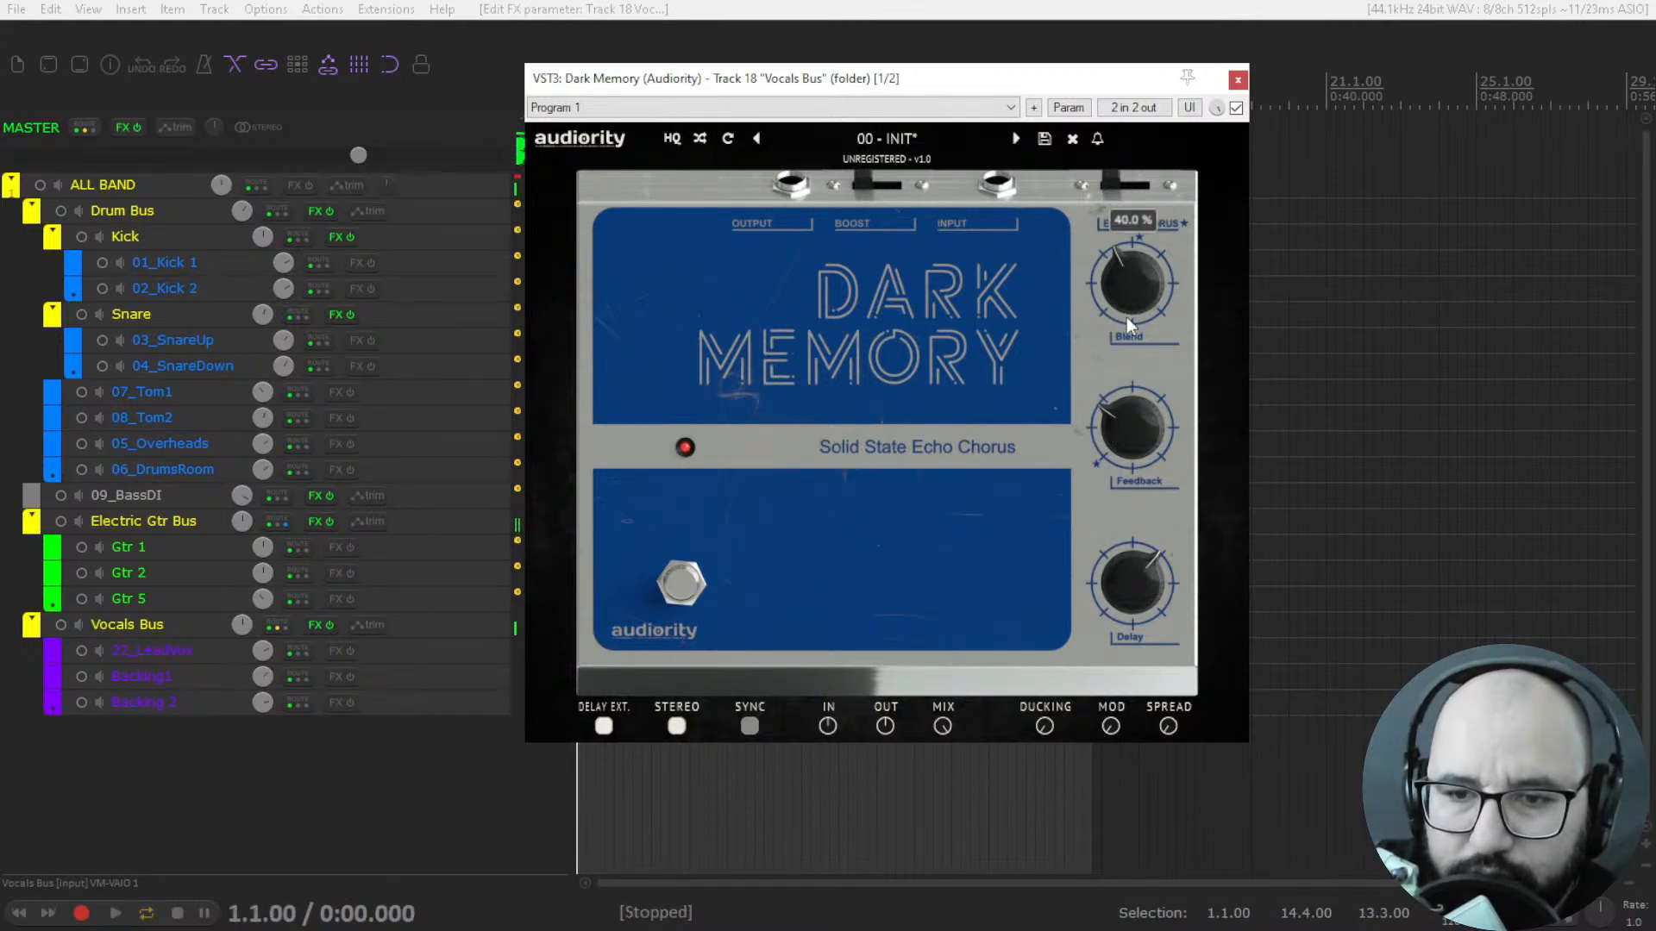
Shorten Dark Memory's Delay time to 565 ms and raise its Blend while the vocals play.
{"action": "mouse_move", "coordinate": [1120, 608]}
{"action": "left_click_drag", "start_coordinate": [1120, 608], "coordinate": [1120, 656]}
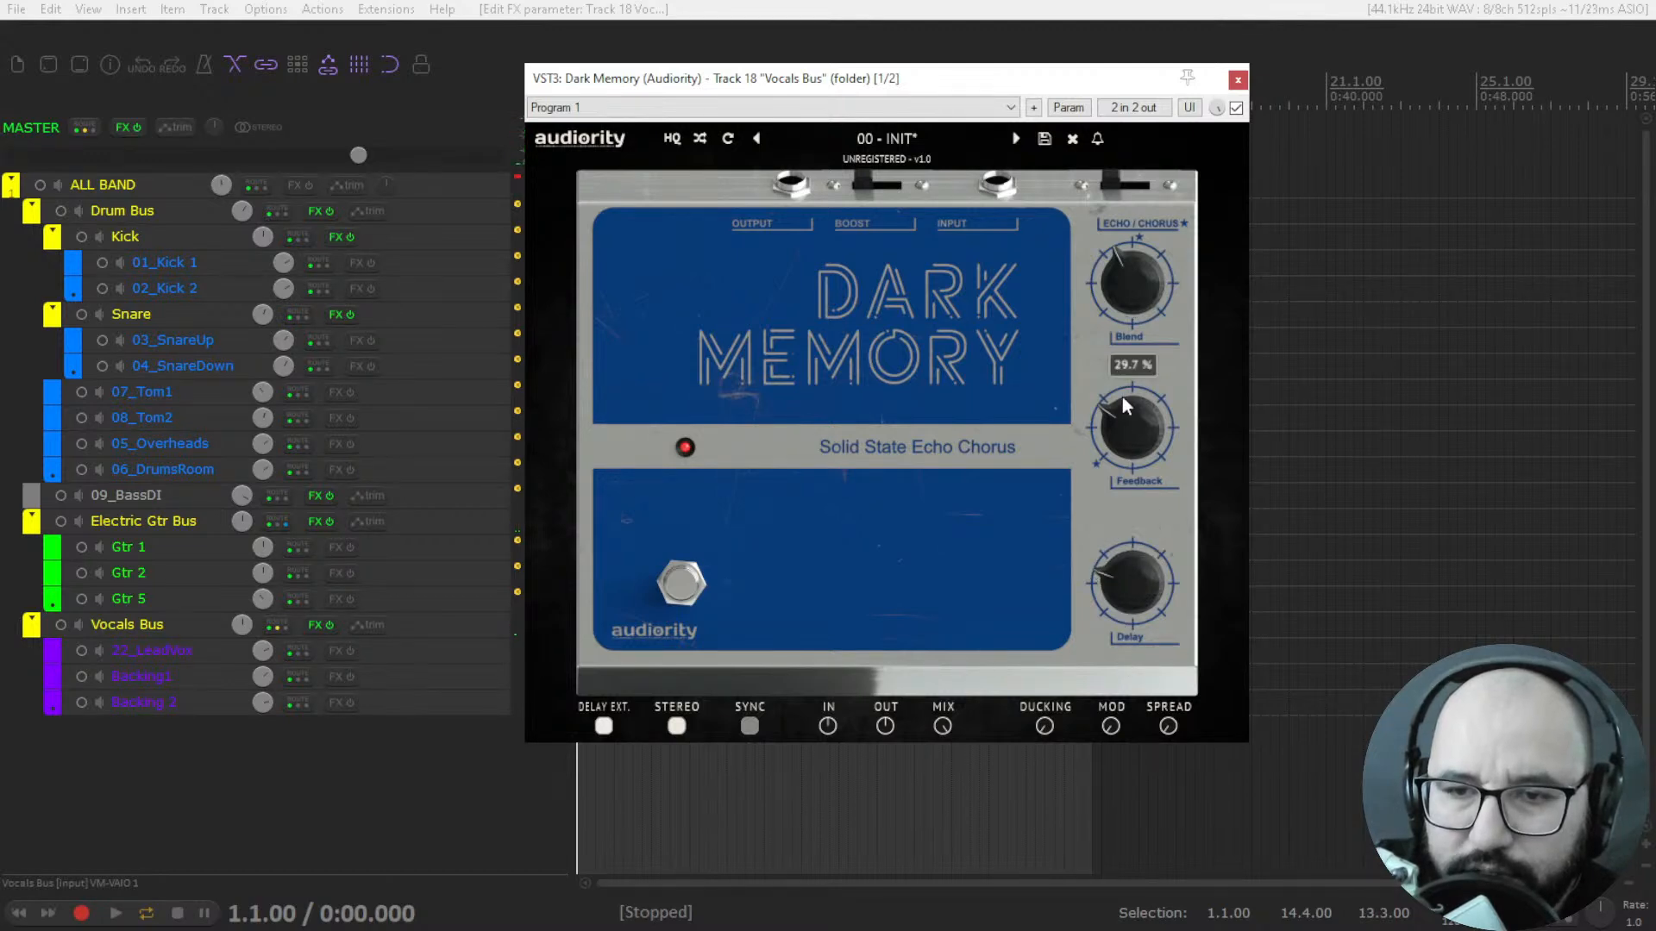
{"action": "key", "text": "space"}
{"action": "mouse_move", "coordinate": [1121, 318]}
{"action": "left_click_drag", "start_coordinate": [1121, 318], "coordinate": [1128, 256]}
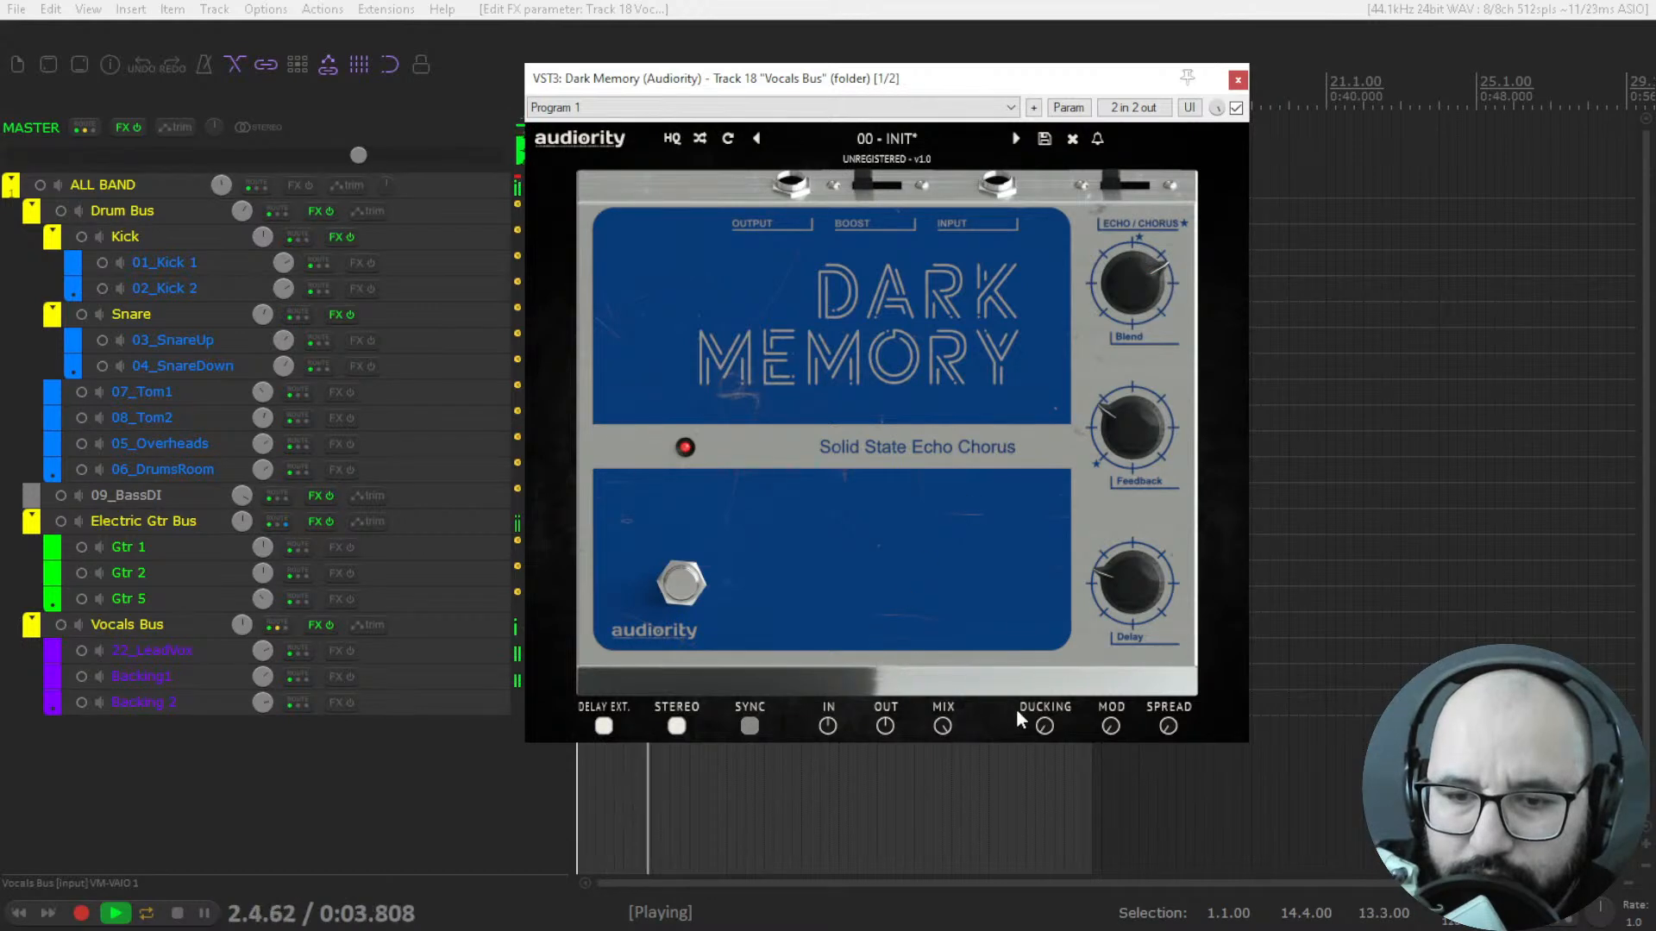
Raise Dark Memory's Spread and Feedback and set Blend to 77.6 % while auditioning the vocals.
{"action": "left_click_drag", "start_coordinate": [1173, 727], "coordinate": [1172, 593]}
{"action": "key", "text": "space"}
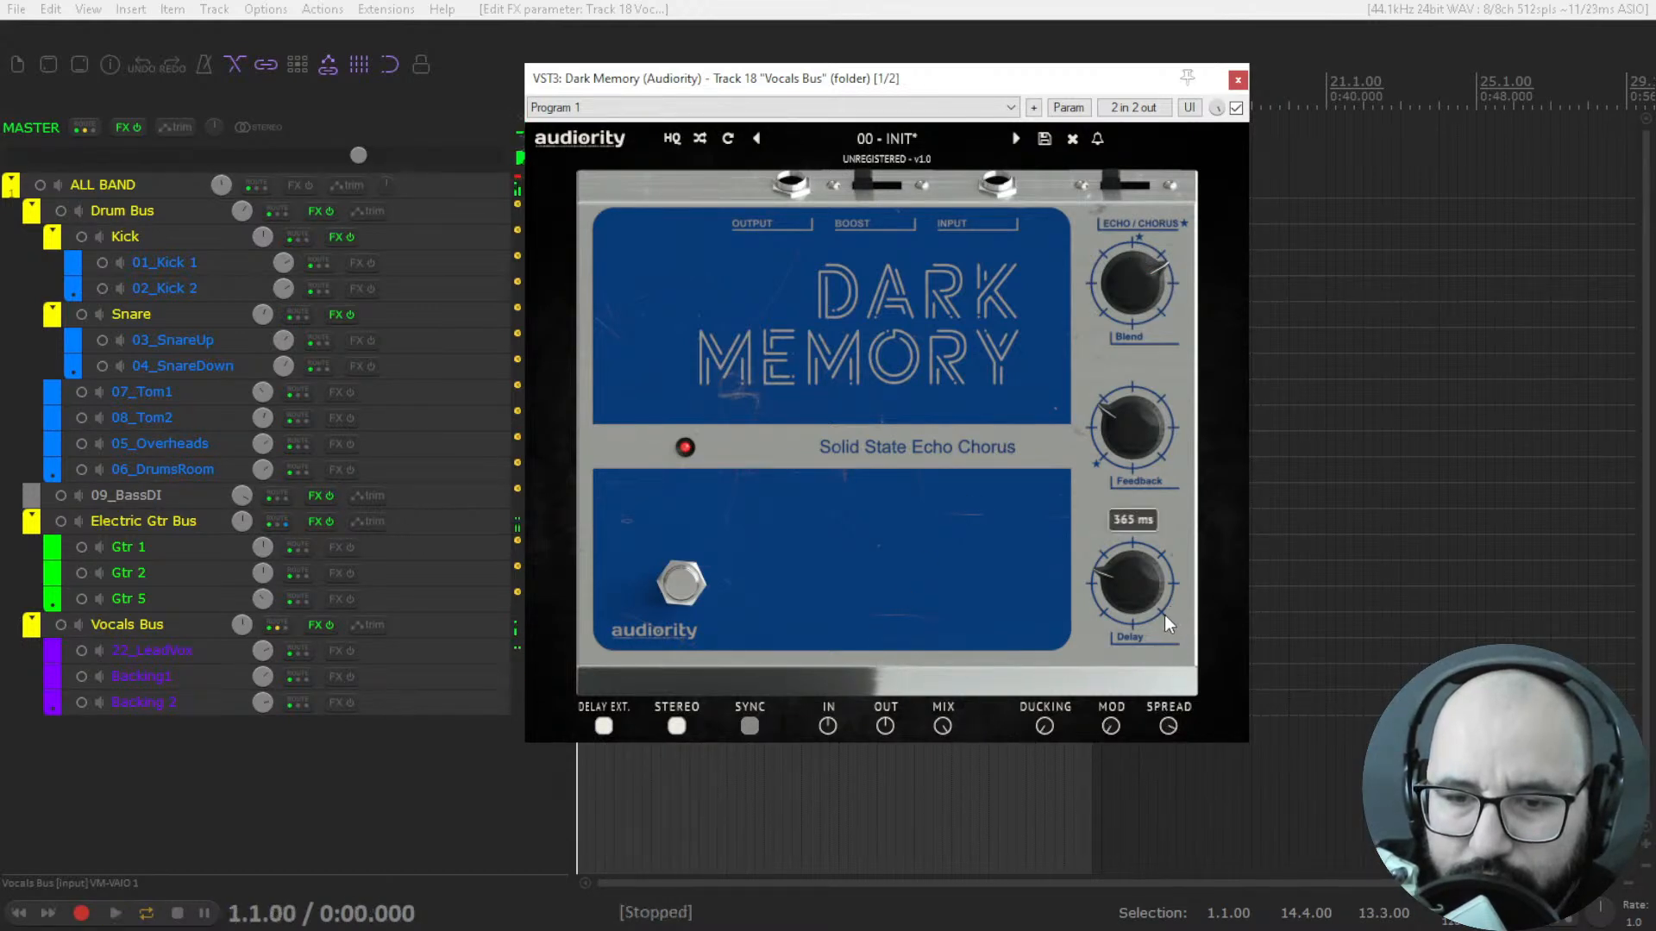
{"action": "key", "text": "space"}
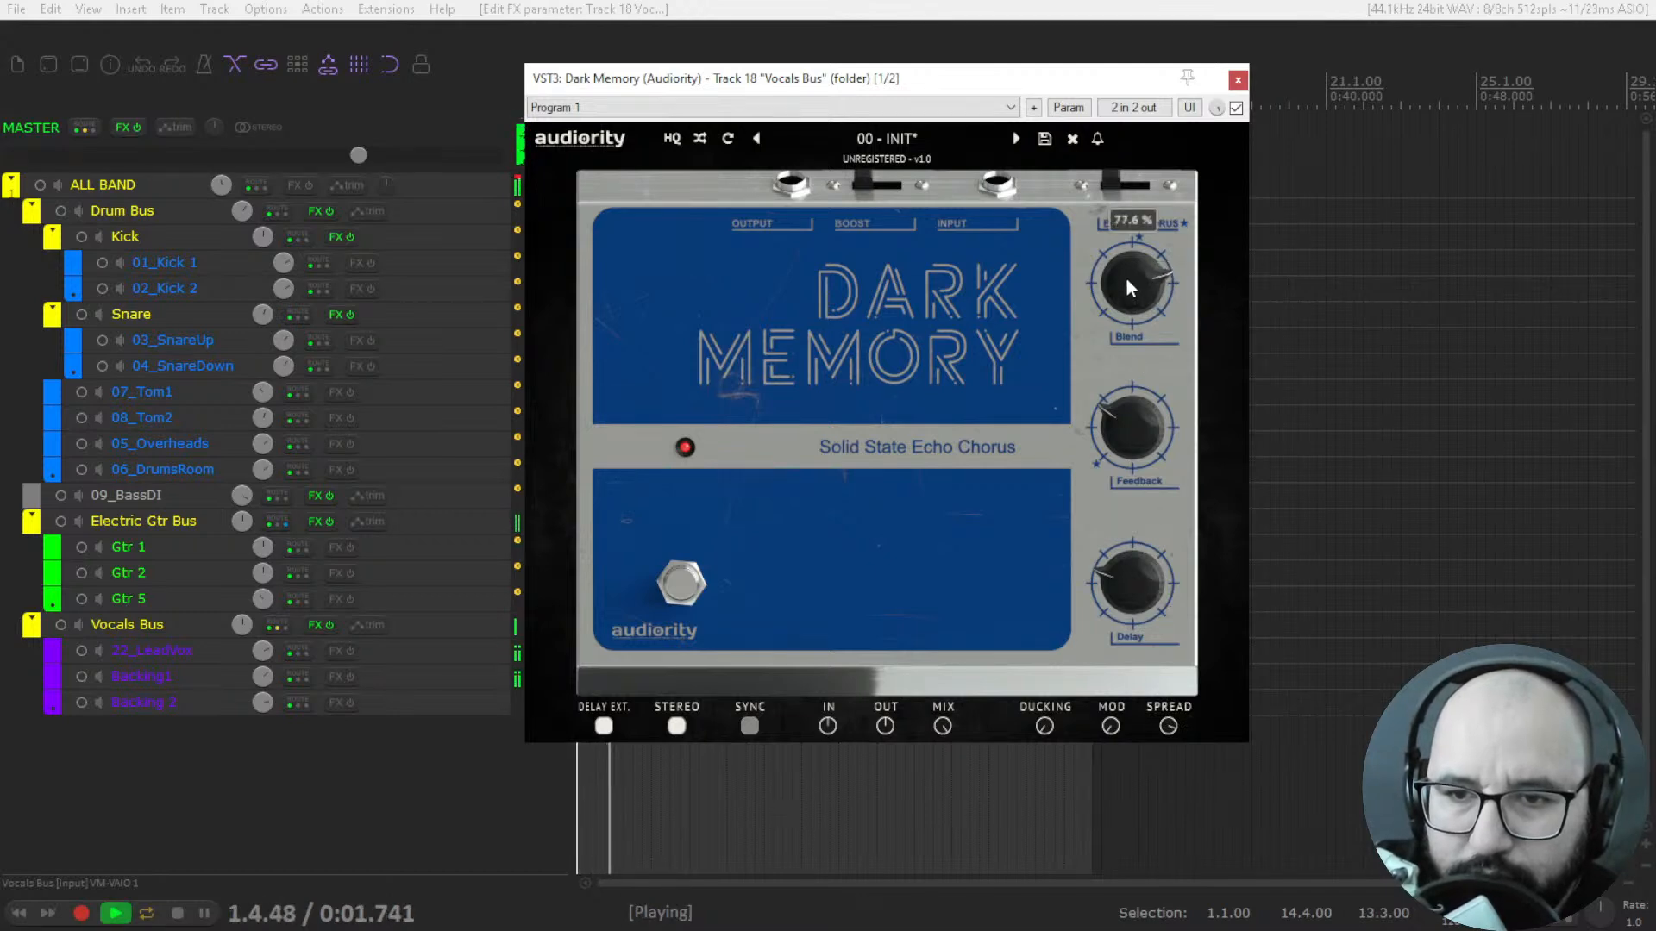
{"action": "mouse_move", "coordinate": [1125, 422]}
{"action": "mouse_move", "coordinate": [1125, 423]}
{"action": "left_mouse_down"}
{"action": "mouse_move", "coordinate": [1130, 397]}
{"action": "mouse_move", "coordinate": [1122, 423]}
{"action": "left_mouse_up"}
{"action": "key", "text": "space"}
Switch Dark Memory to Chorus mode, readjust Blend and Feedback, and compare the vocals with the plugin bypassed and active.
{"action": "left_click", "coordinate": [1136, 190]}
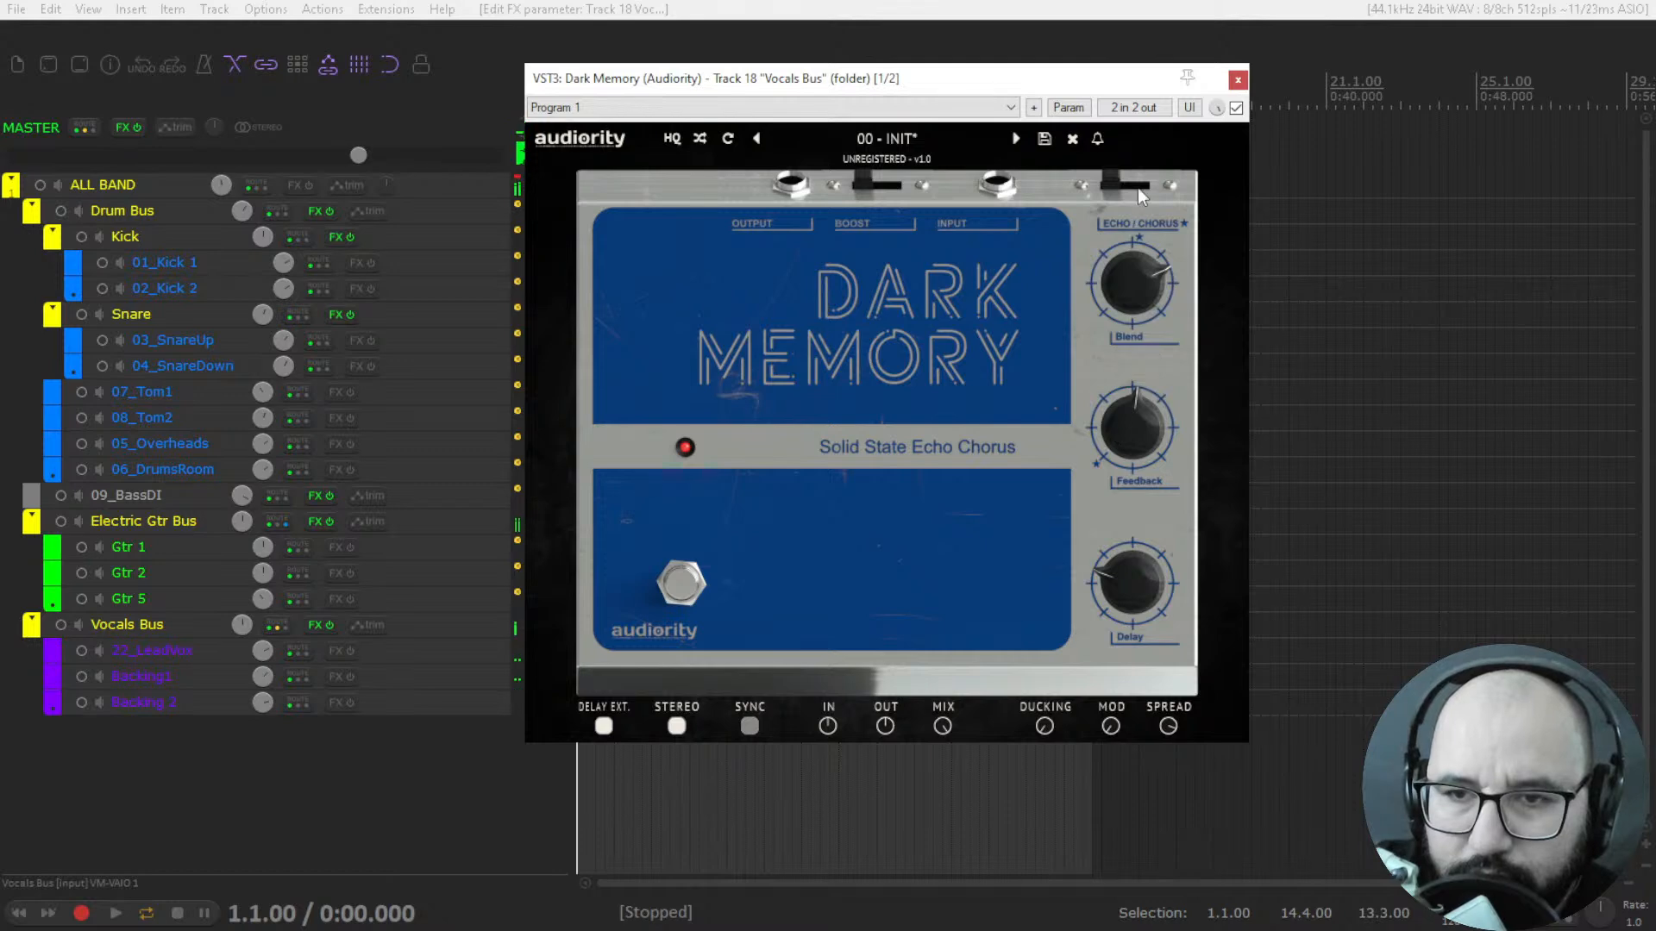
{"action": "key", "text": "space"}
{"action": "left_click_drag", "start_coordinate": [1127, 283], "coordinate": [1128, 233]}
{"action": "left_click", "coordinate": [1236, 108]}
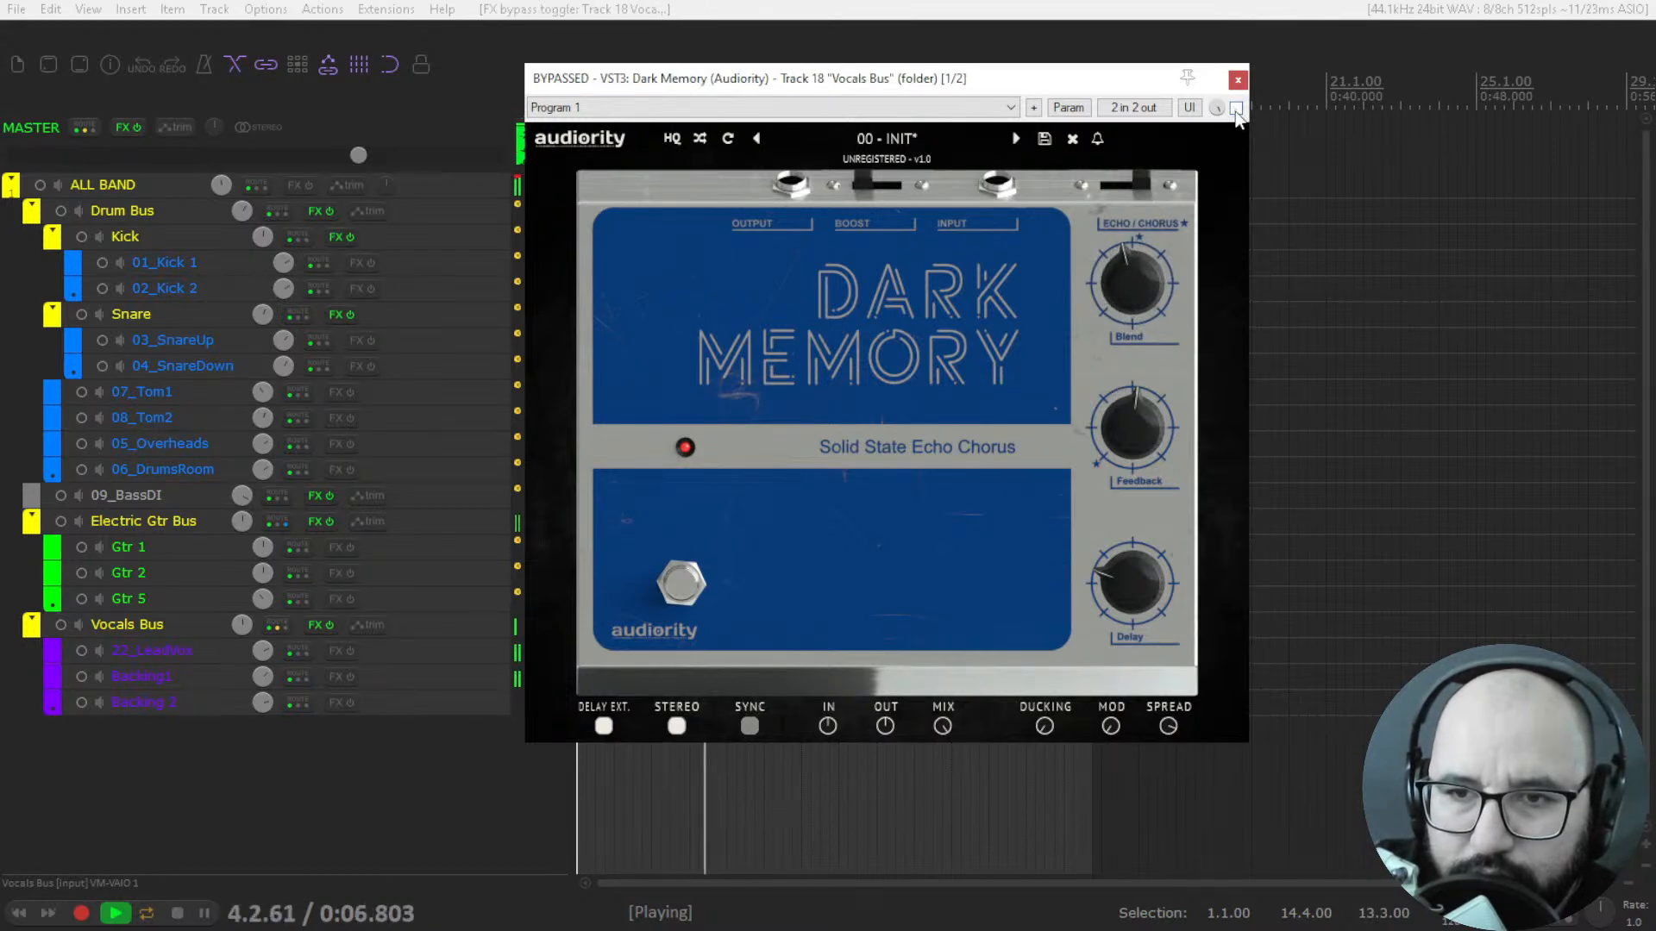
{"action": "left_click", "coordinate": [1236, 108]}
{"action": "mouse_move", "coordinate": [1135, 444]}
{"action": "left_mouse_down"}
{"action": "mouse_move", "coordinate": [1130, 431]}
{"action": "mouse_move", "coordinate": [1129, 449]}
{"action": "left_mouse_up"}
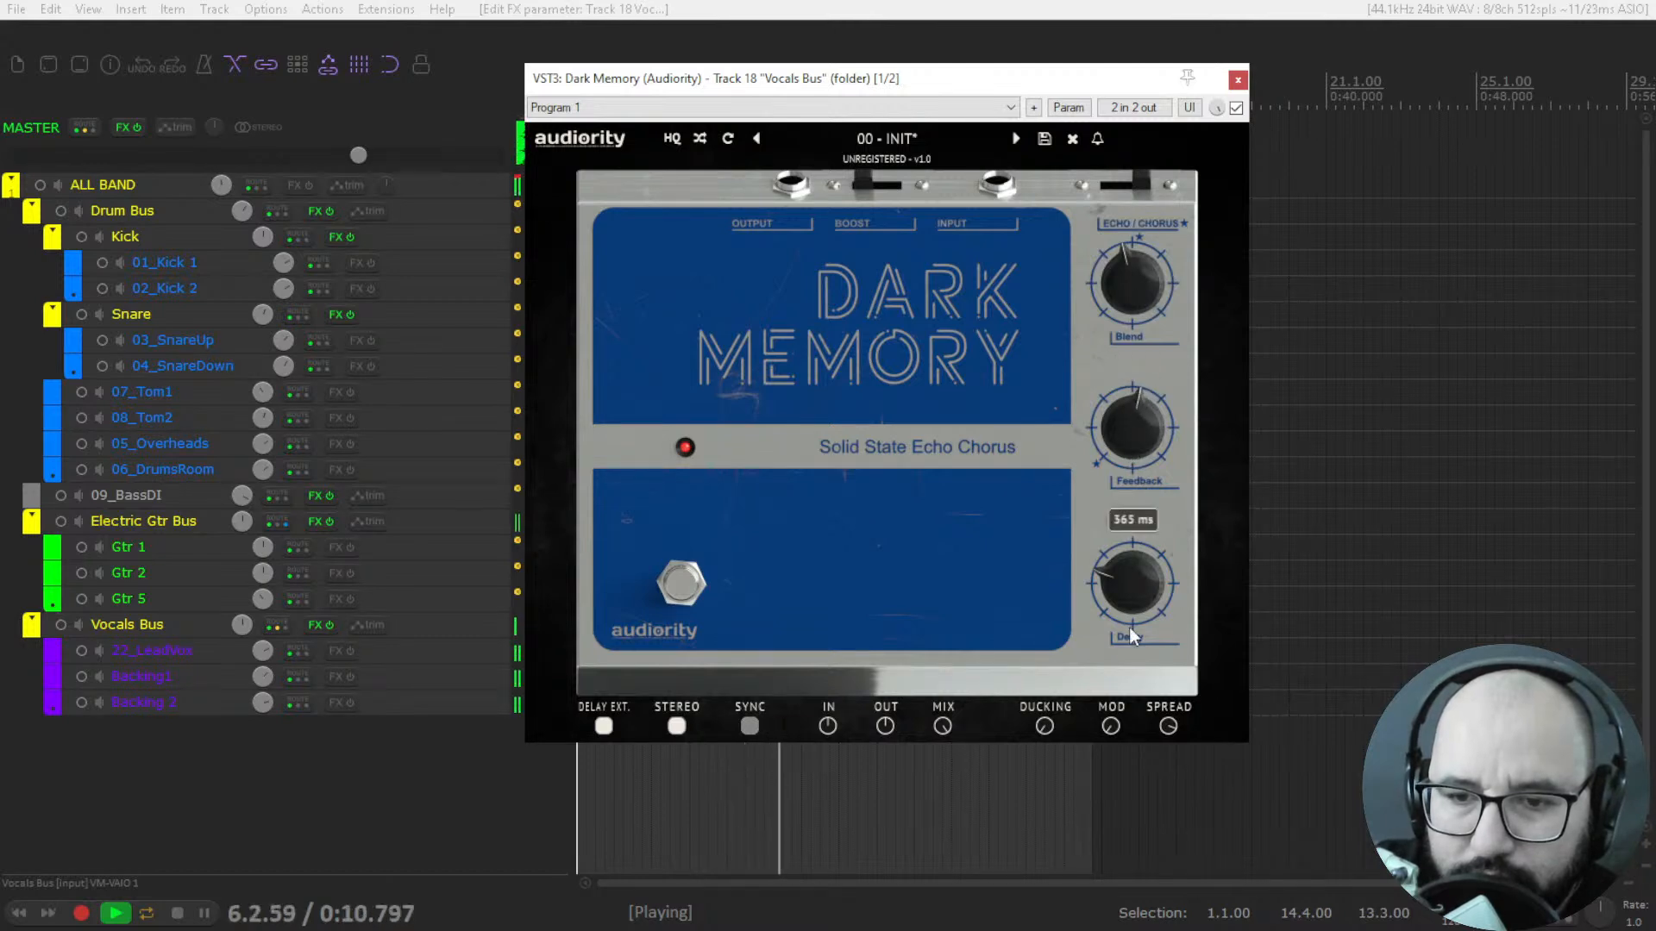
{"action": "key", "text": "space"}
Lower Dark Memory's Mix amount and enable Sync during vocal playback.
{"action": "mouse_move", "coordinate": [943, 728]}
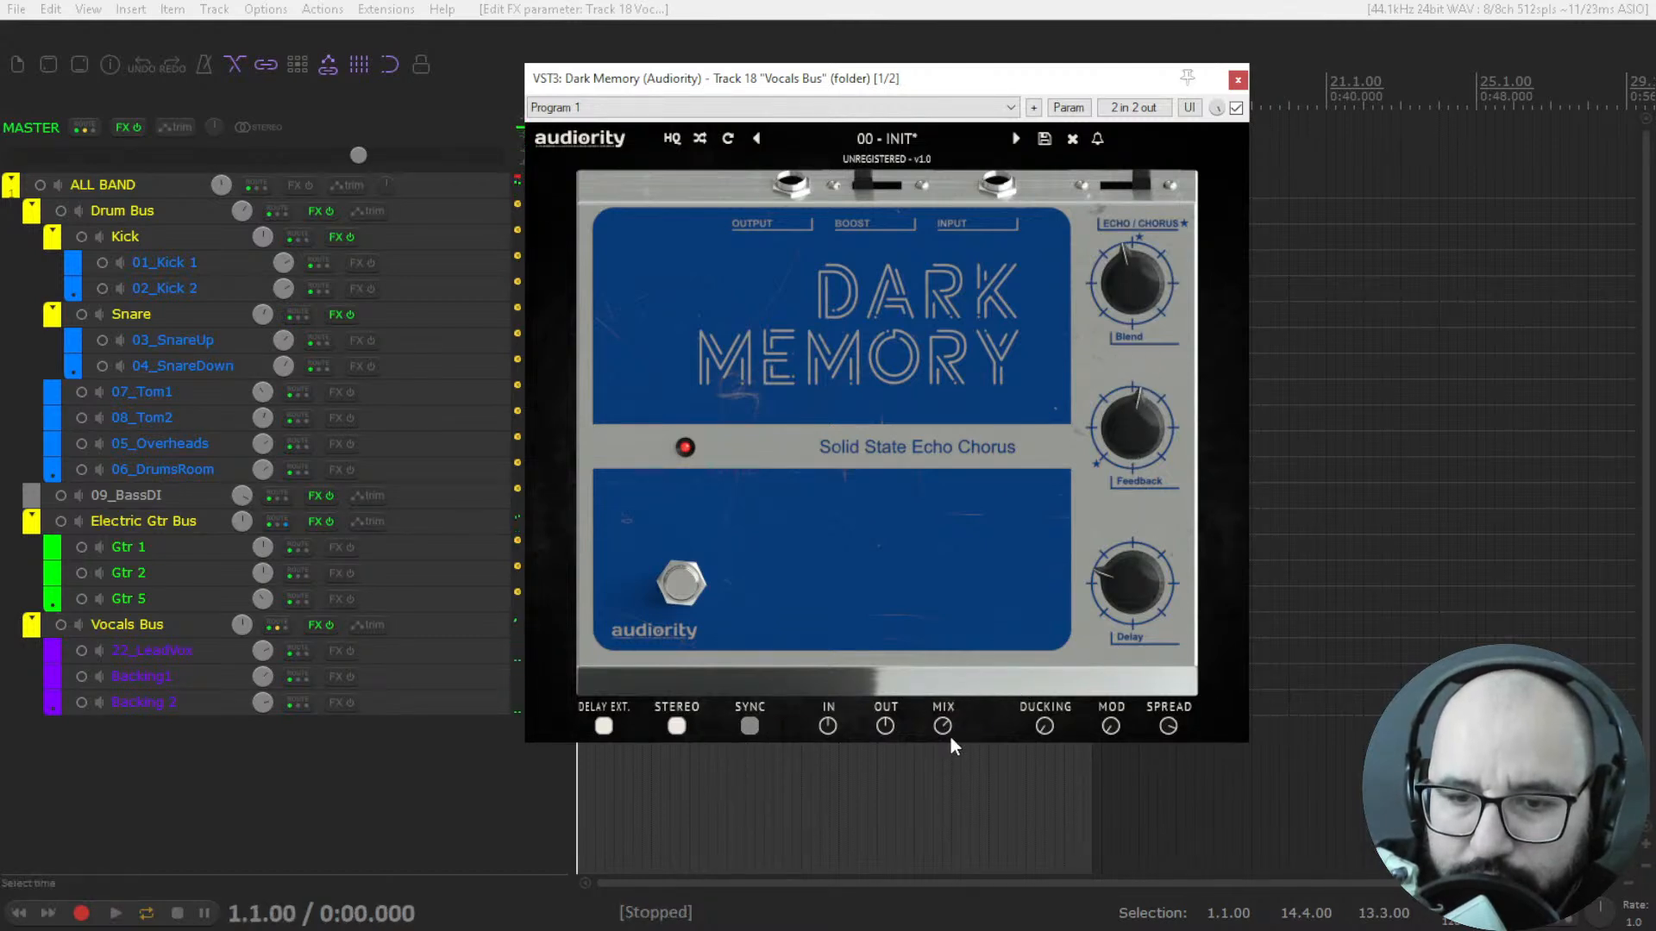
{"action": "key", "text": "space"}
{"action": "left_click_drag", "start_coordinate": [945, 740], "coordinate": [943, 723]}
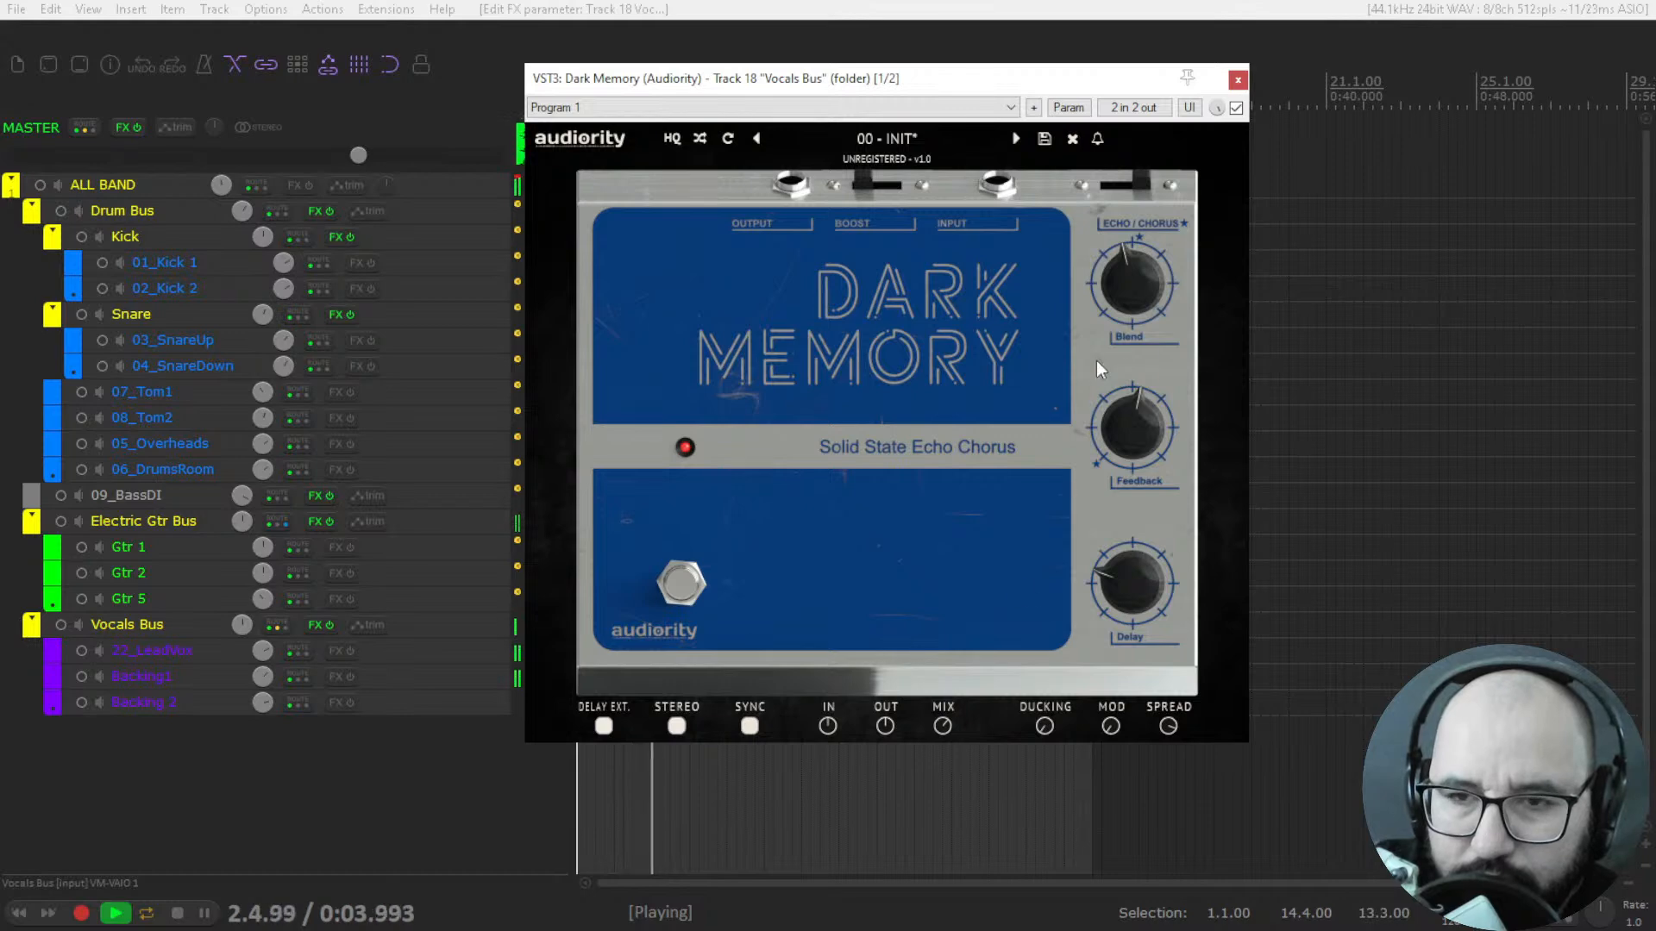
Return Dark Memory to Echo mode and raise its Blend while listening to the vocals.
{"action": "mouse_move", "coordinate": [1145, 297]}
{"action": "left_click_drag", "start_coordinate": [1145, 296], "coordinate": [1146, 261]}
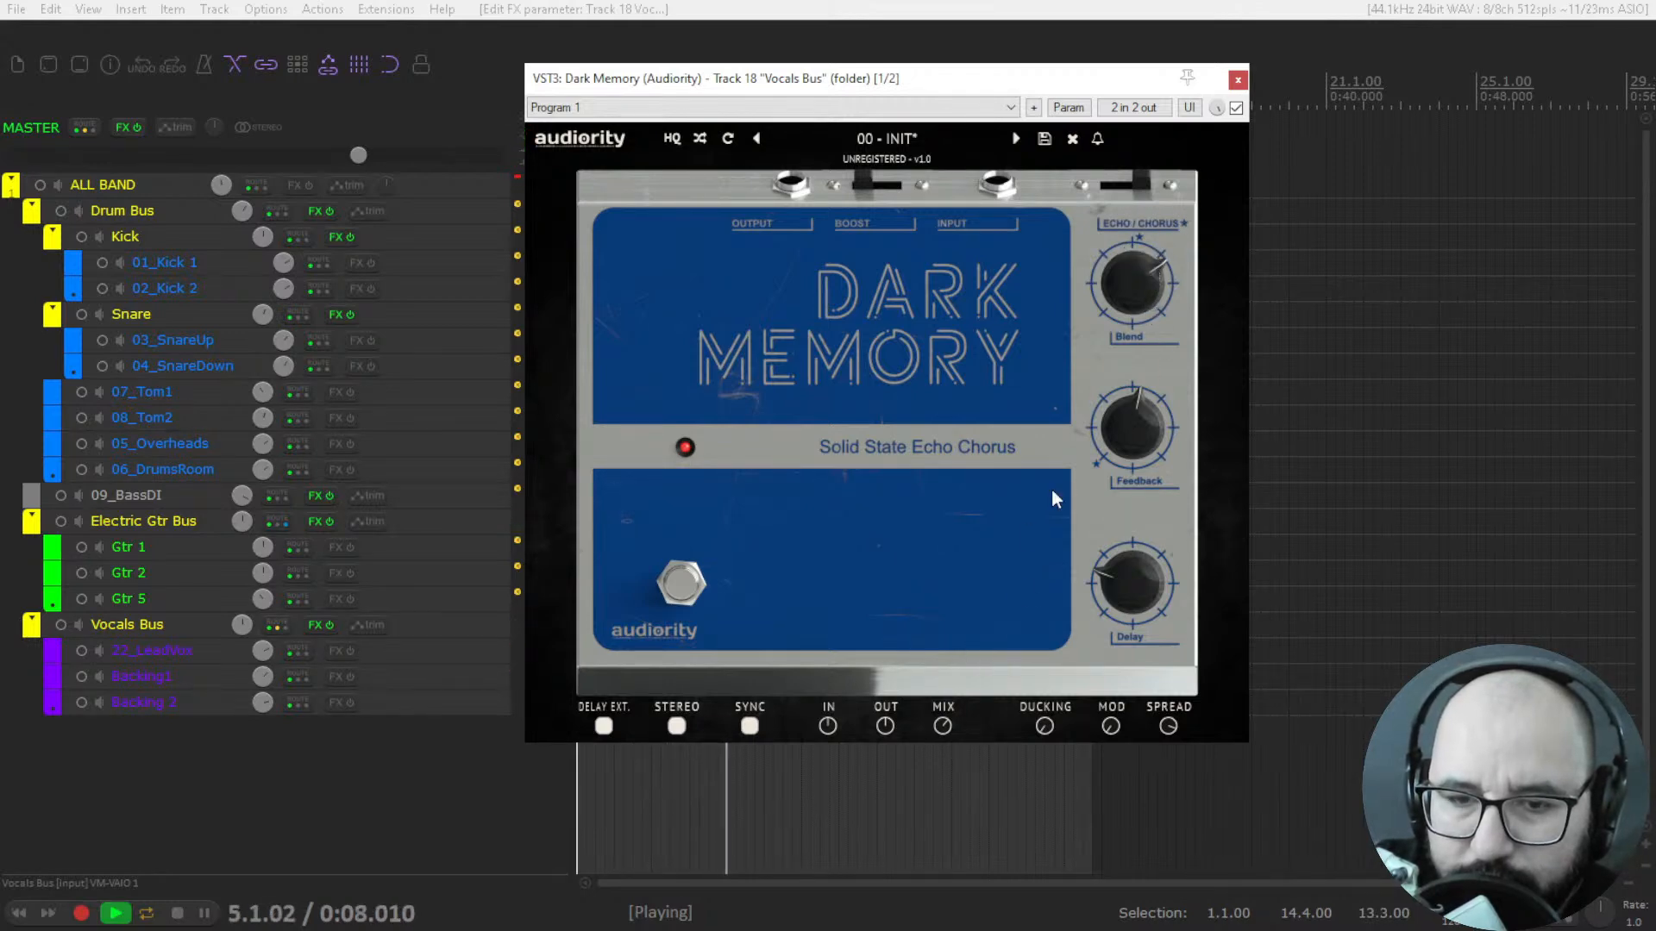
{"action": "mouse_move", "coordinate": [1120, 312]}
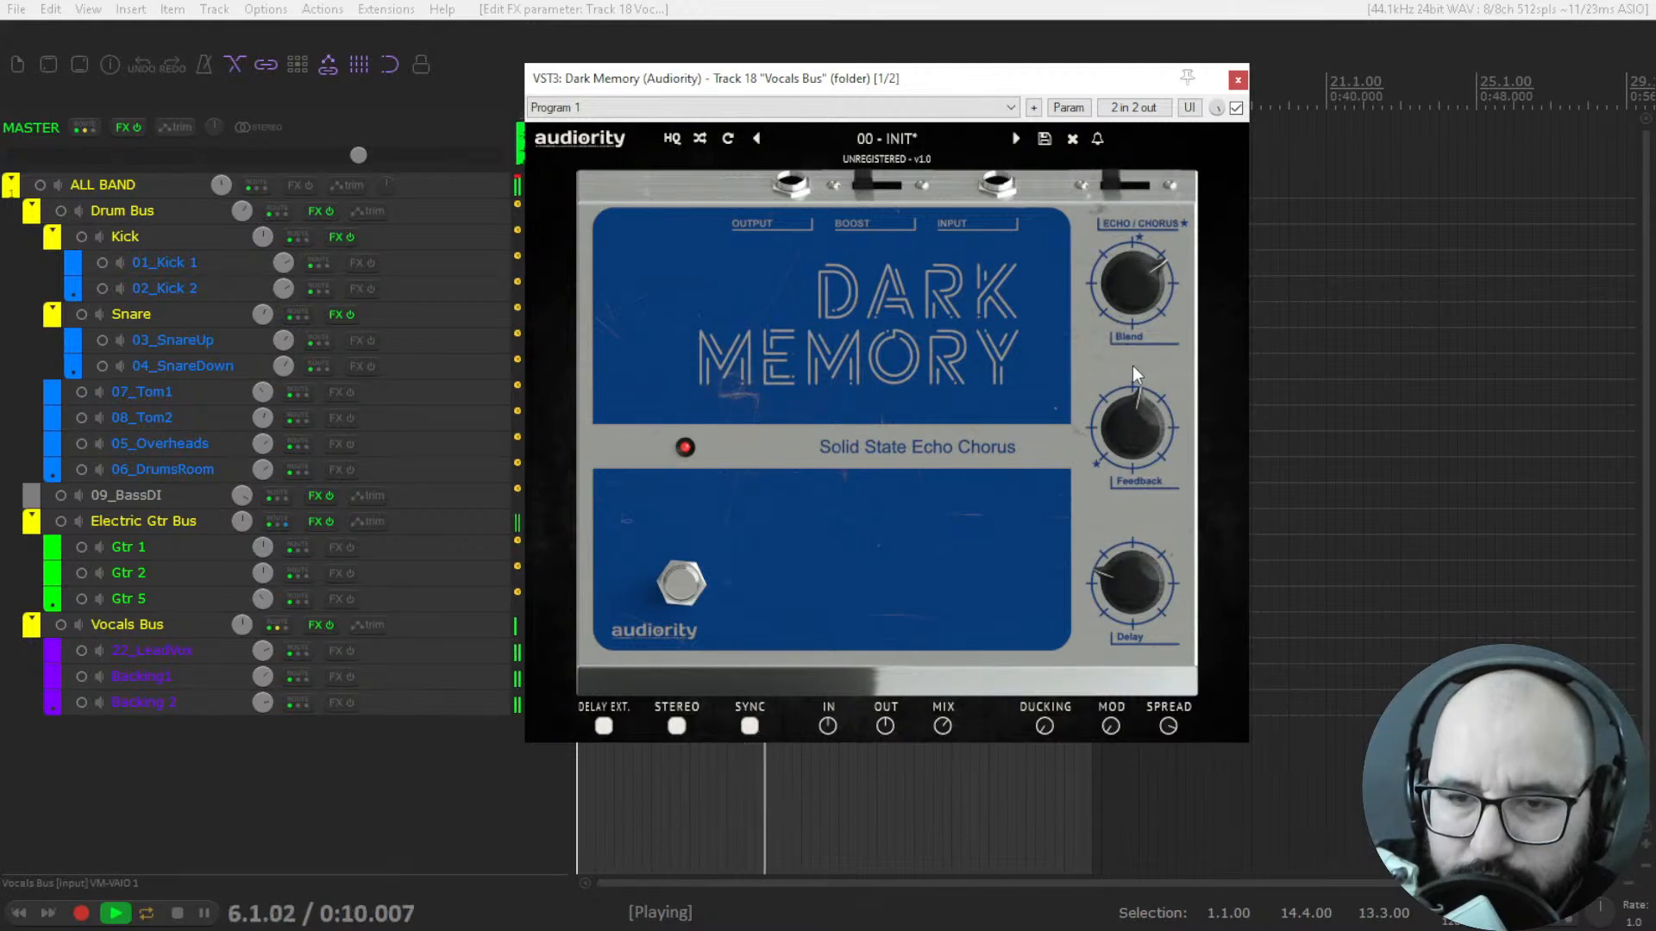
{"action": "key", "text": "space"}
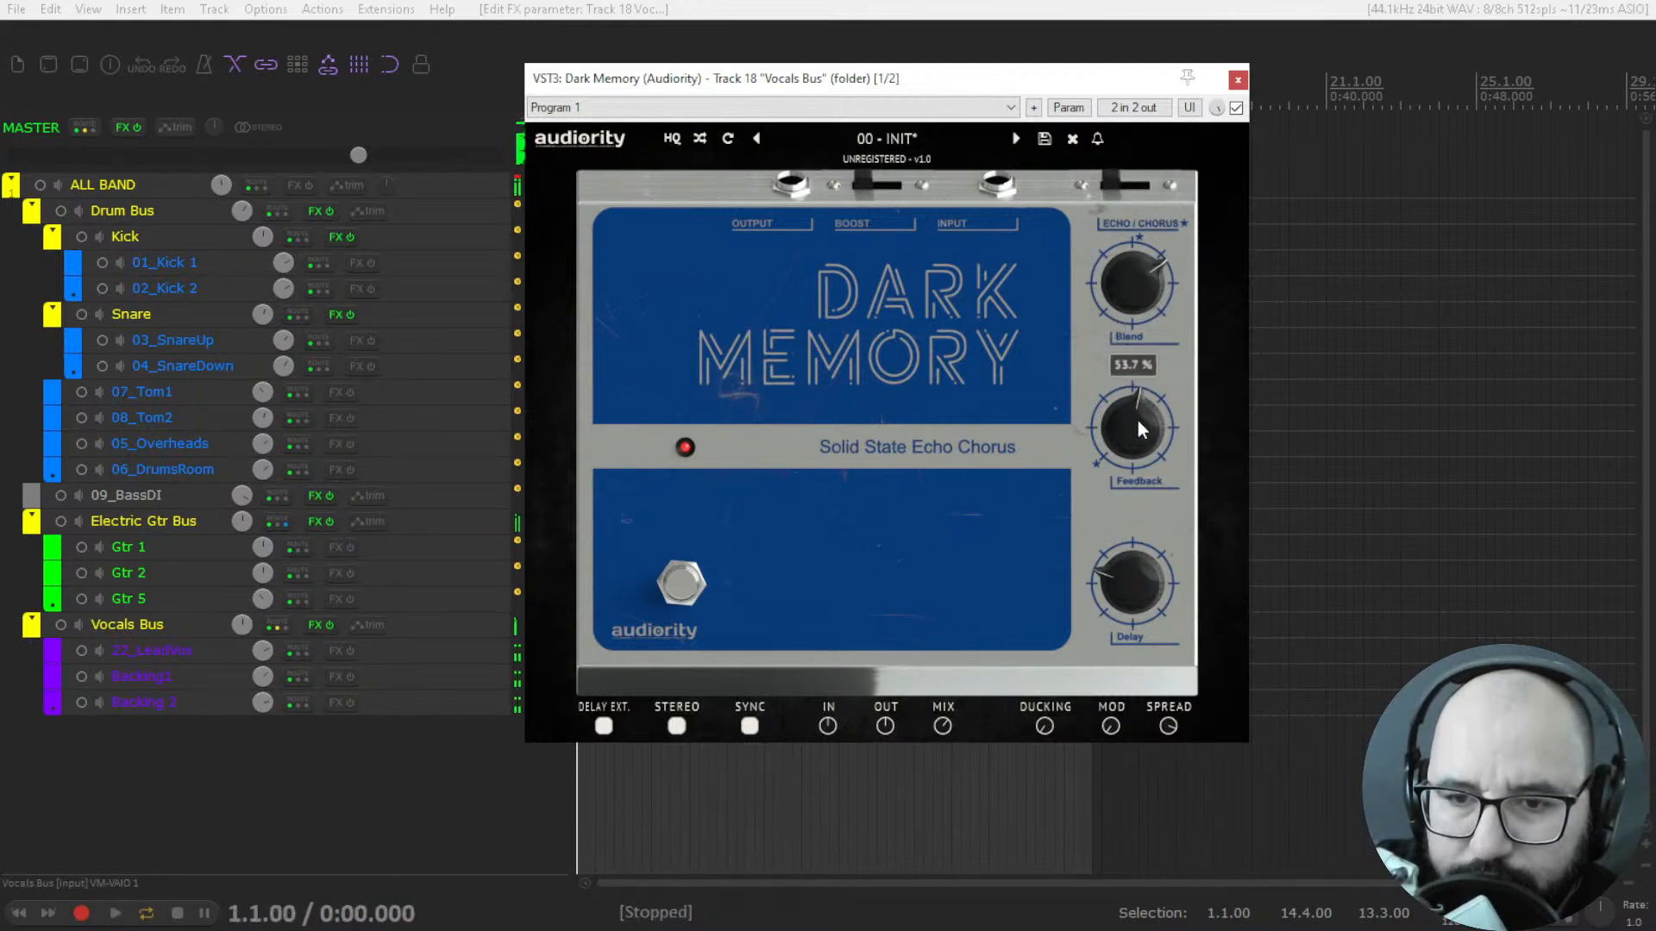
Audition the vocals with Dark Memory's synced Delay set to 1/2t.
{"action": "mouse_move", "coordinate": [1140, 543]}
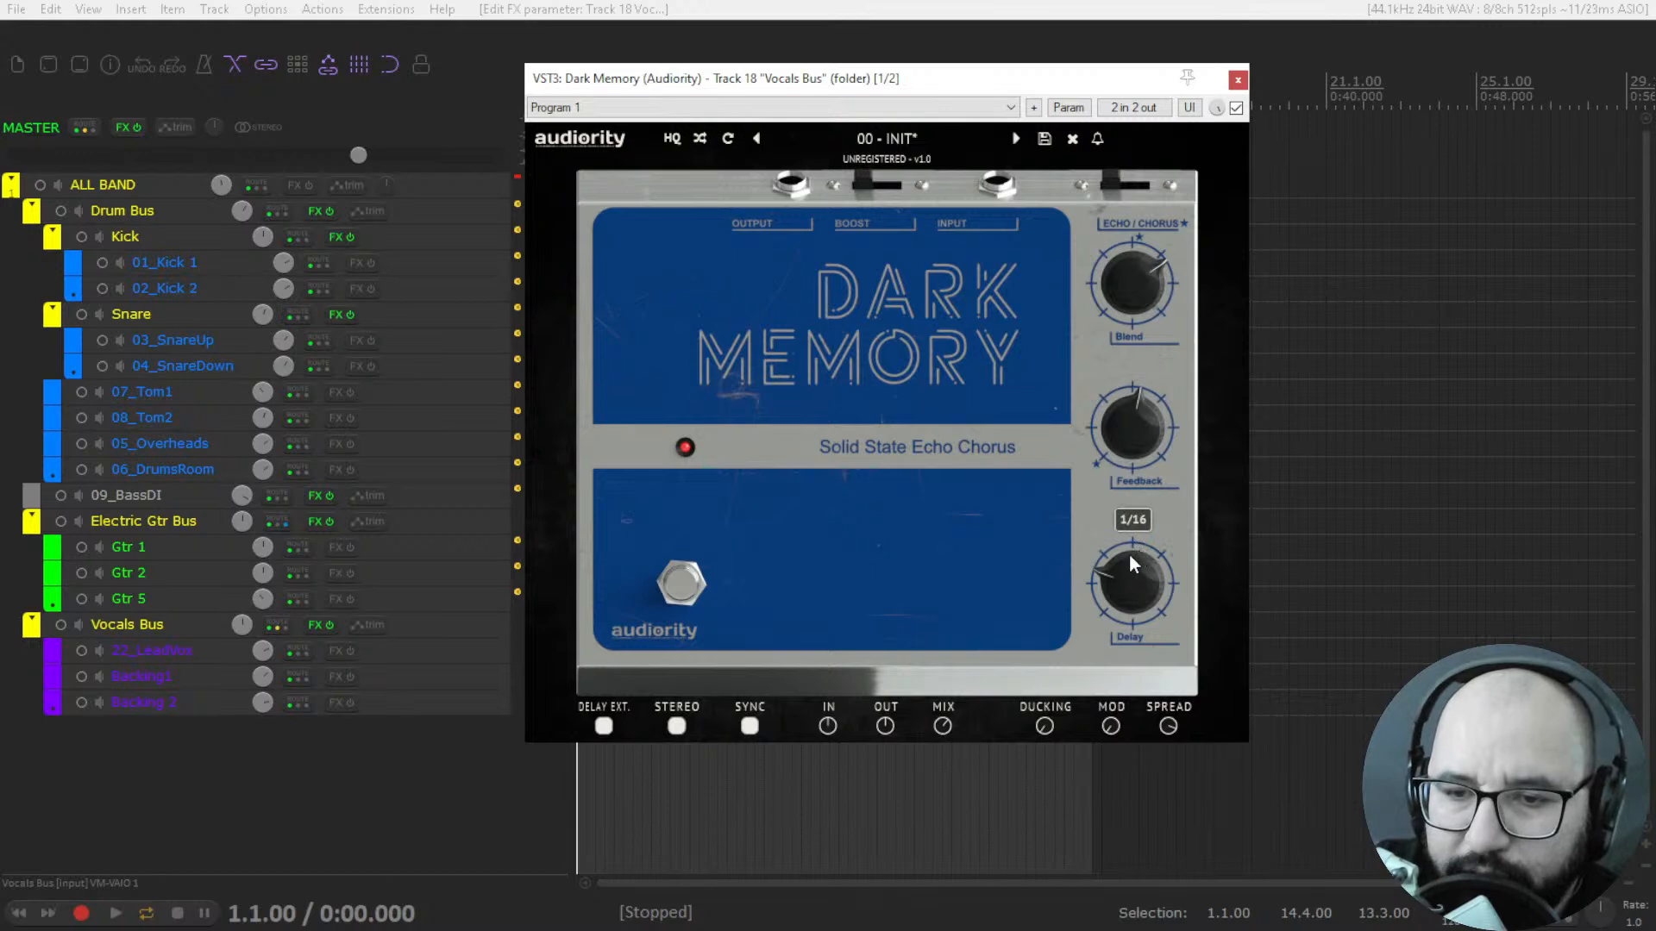
{"action": "key", "text": "space"}
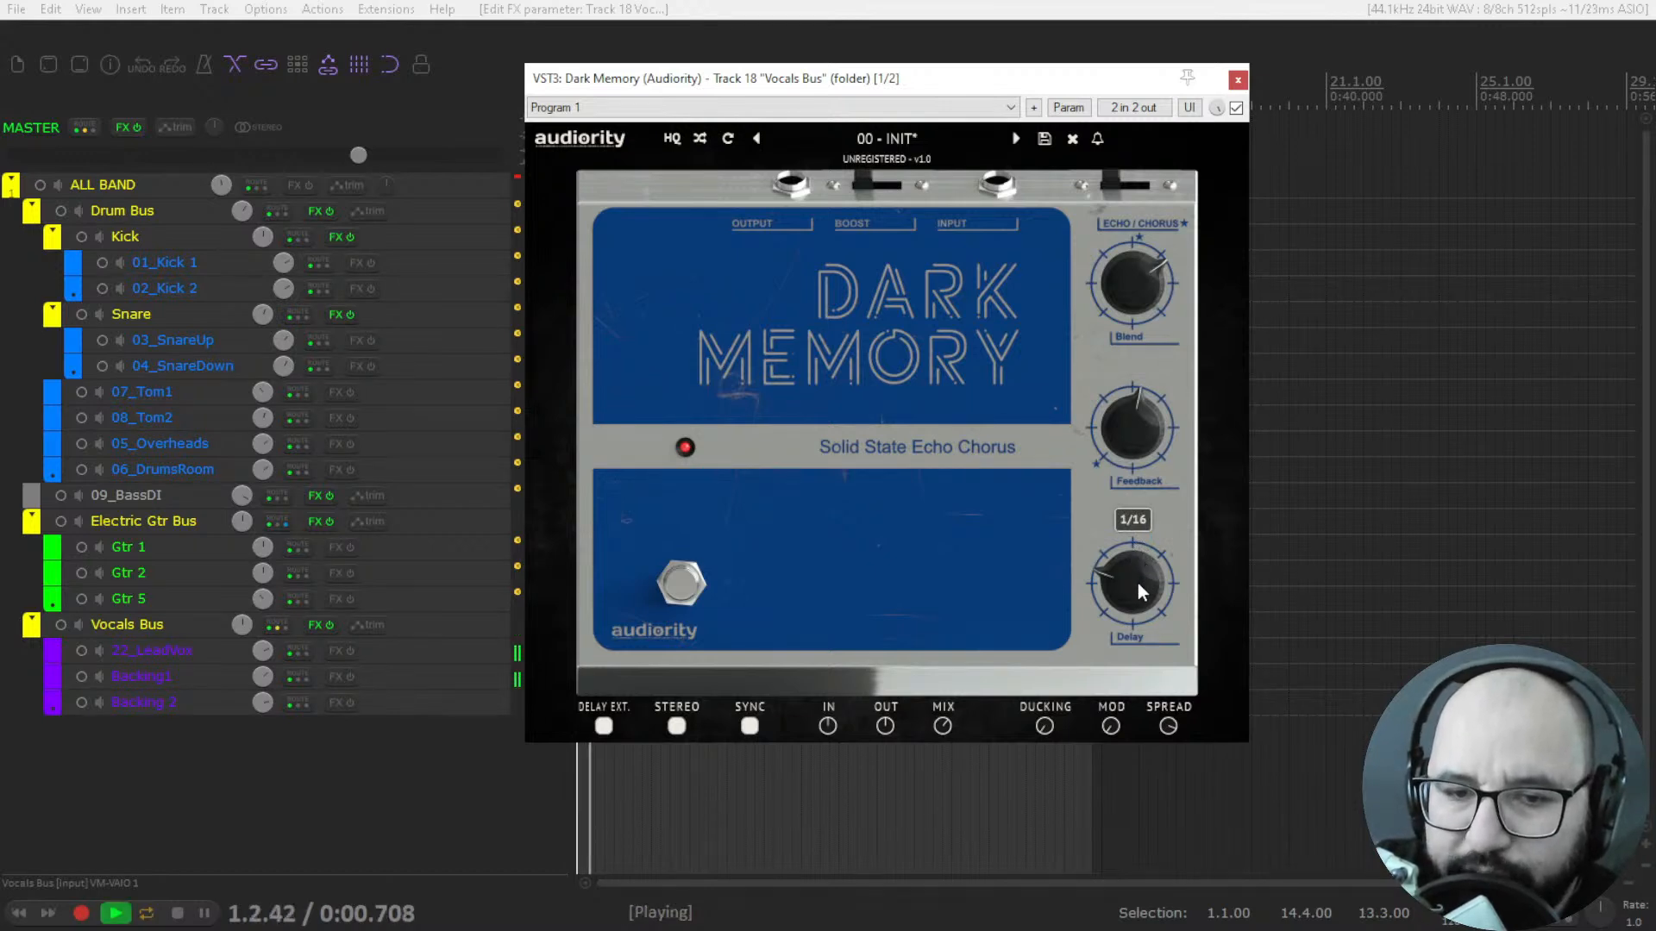
{"action": "mouse_move", "coordinate": [1135, 587]}
{"action": "left_mouse_down"}
{"action": "mouse_move", "coordinate": [1135, 518]}
{"action": "mouse_move", "coordinate": [1130, 576]}
{"action": "left_mouse_up"}
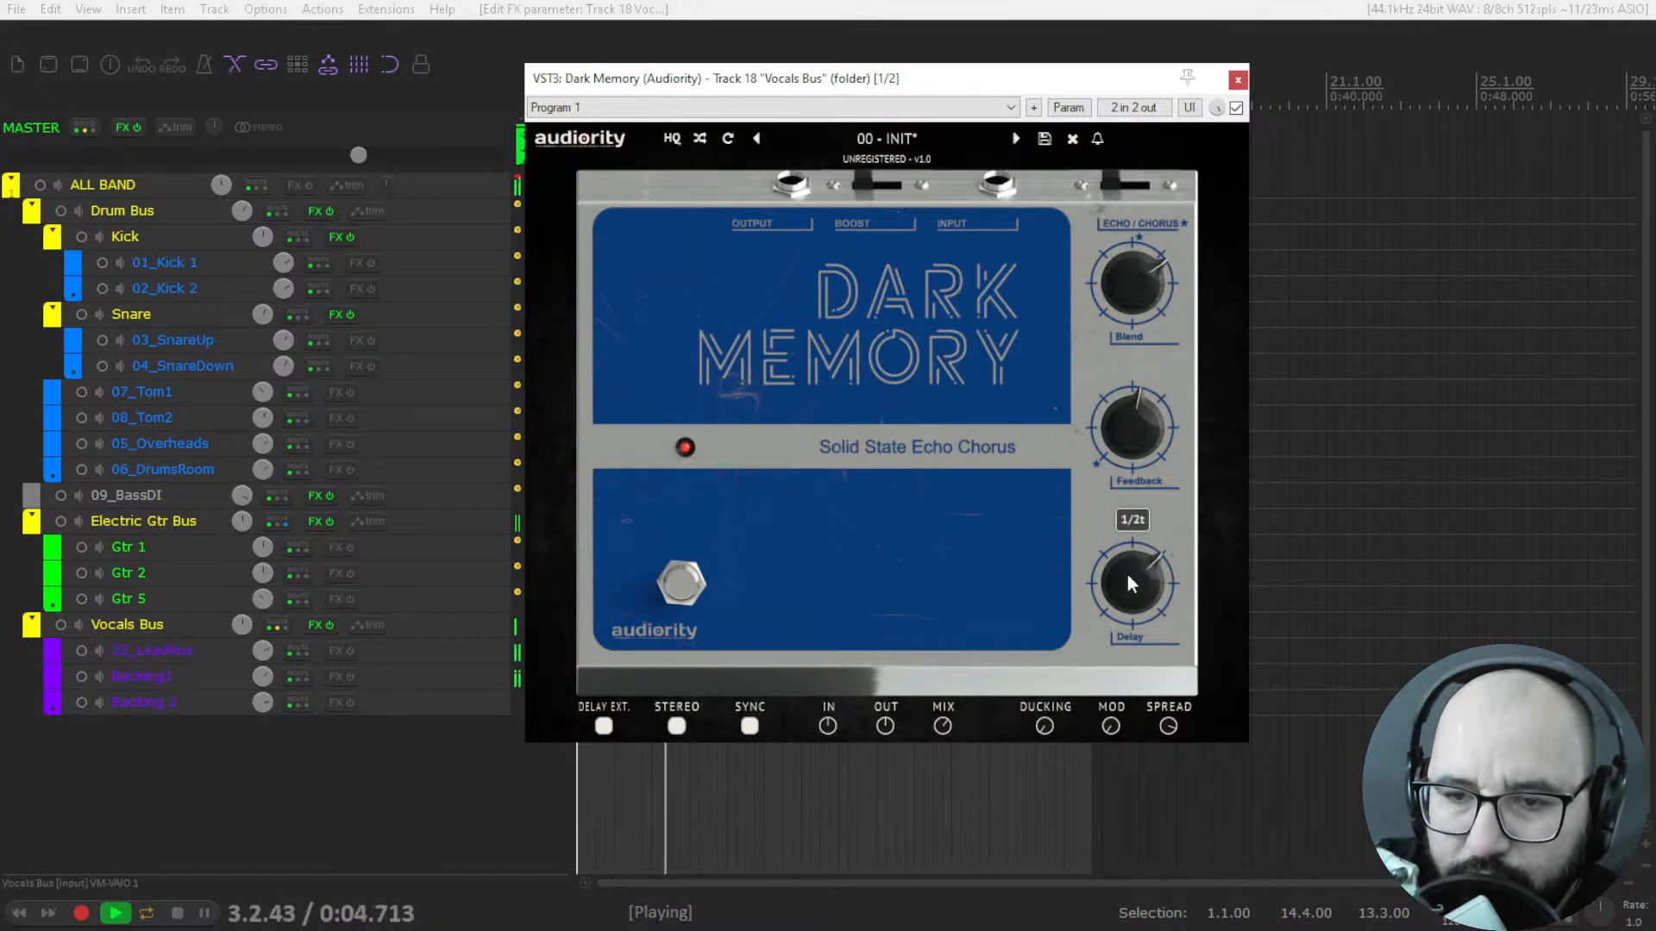
{"action": "key", "text": "space"}
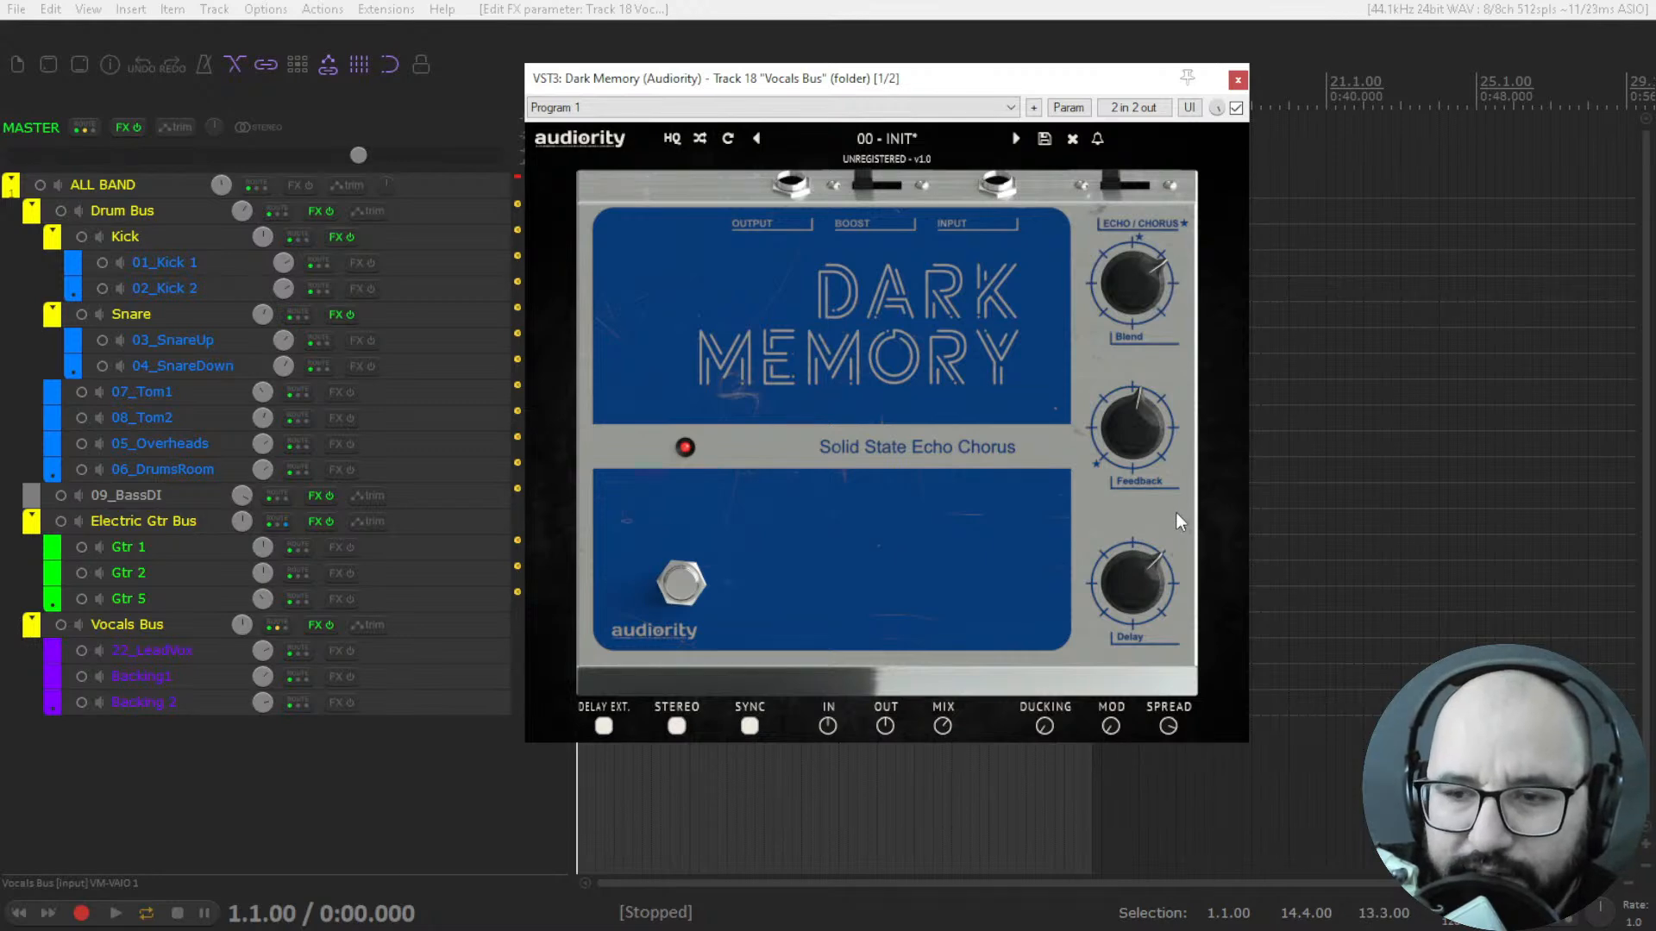
Increase Dark Memory's Ducking and turn the Mix up to full while the vocals play.
{"action": "key", "text": "space"}
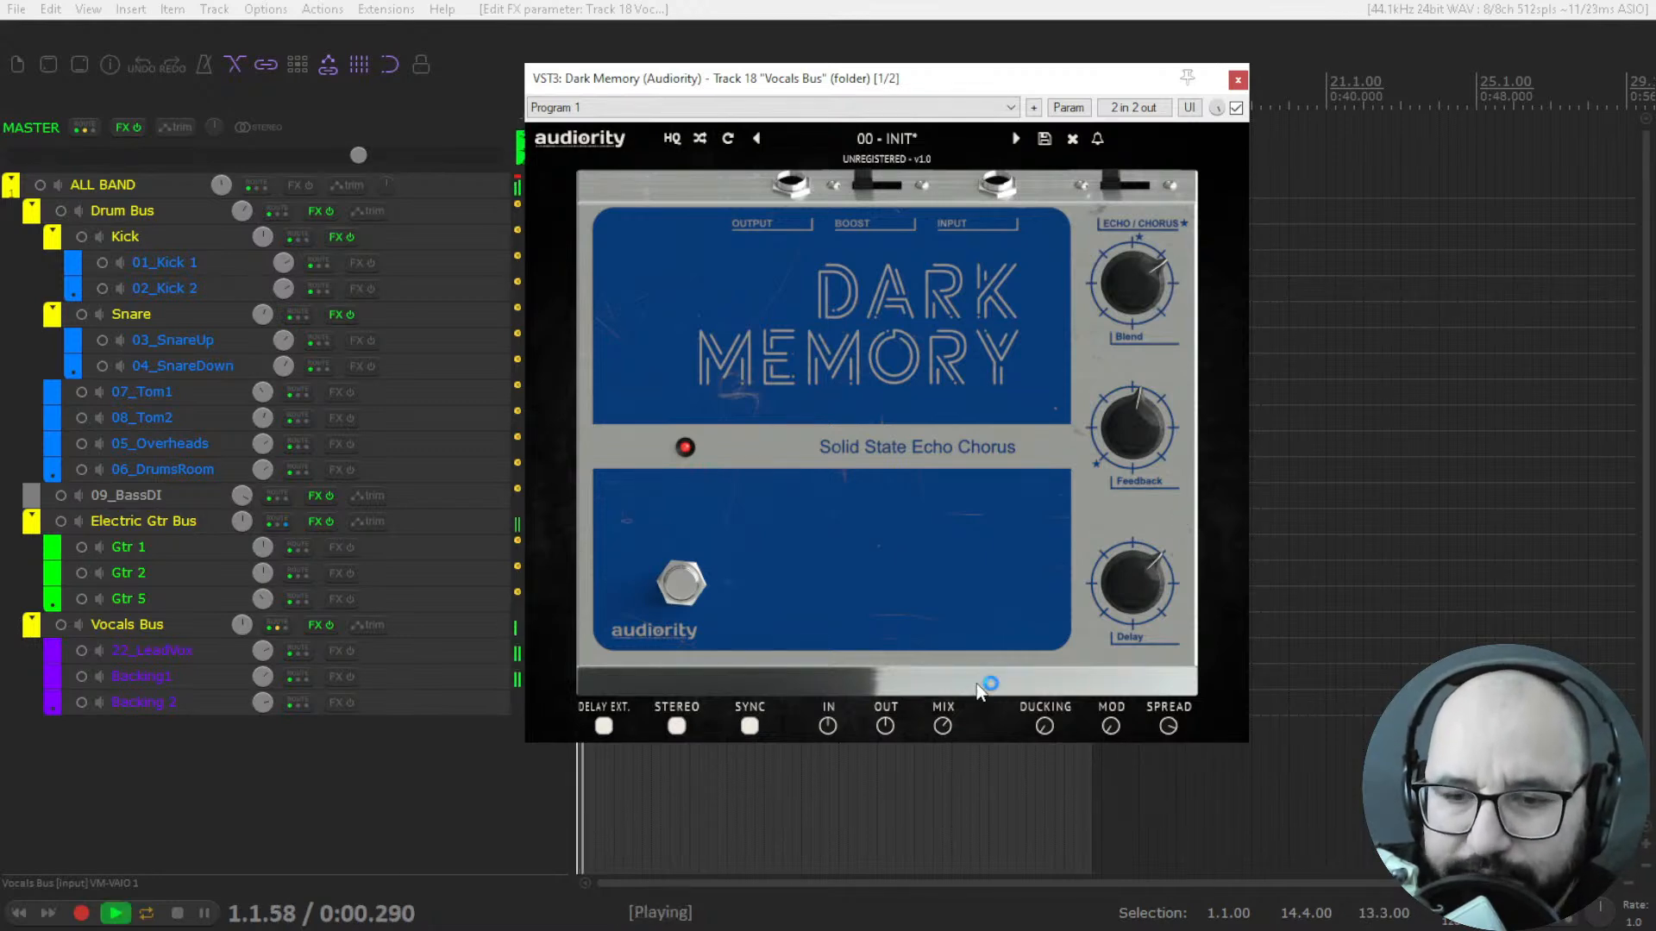
{"action": "left_click_drag", "start_coordinate": [1045, 722], "coordinate": [1045, 666]}
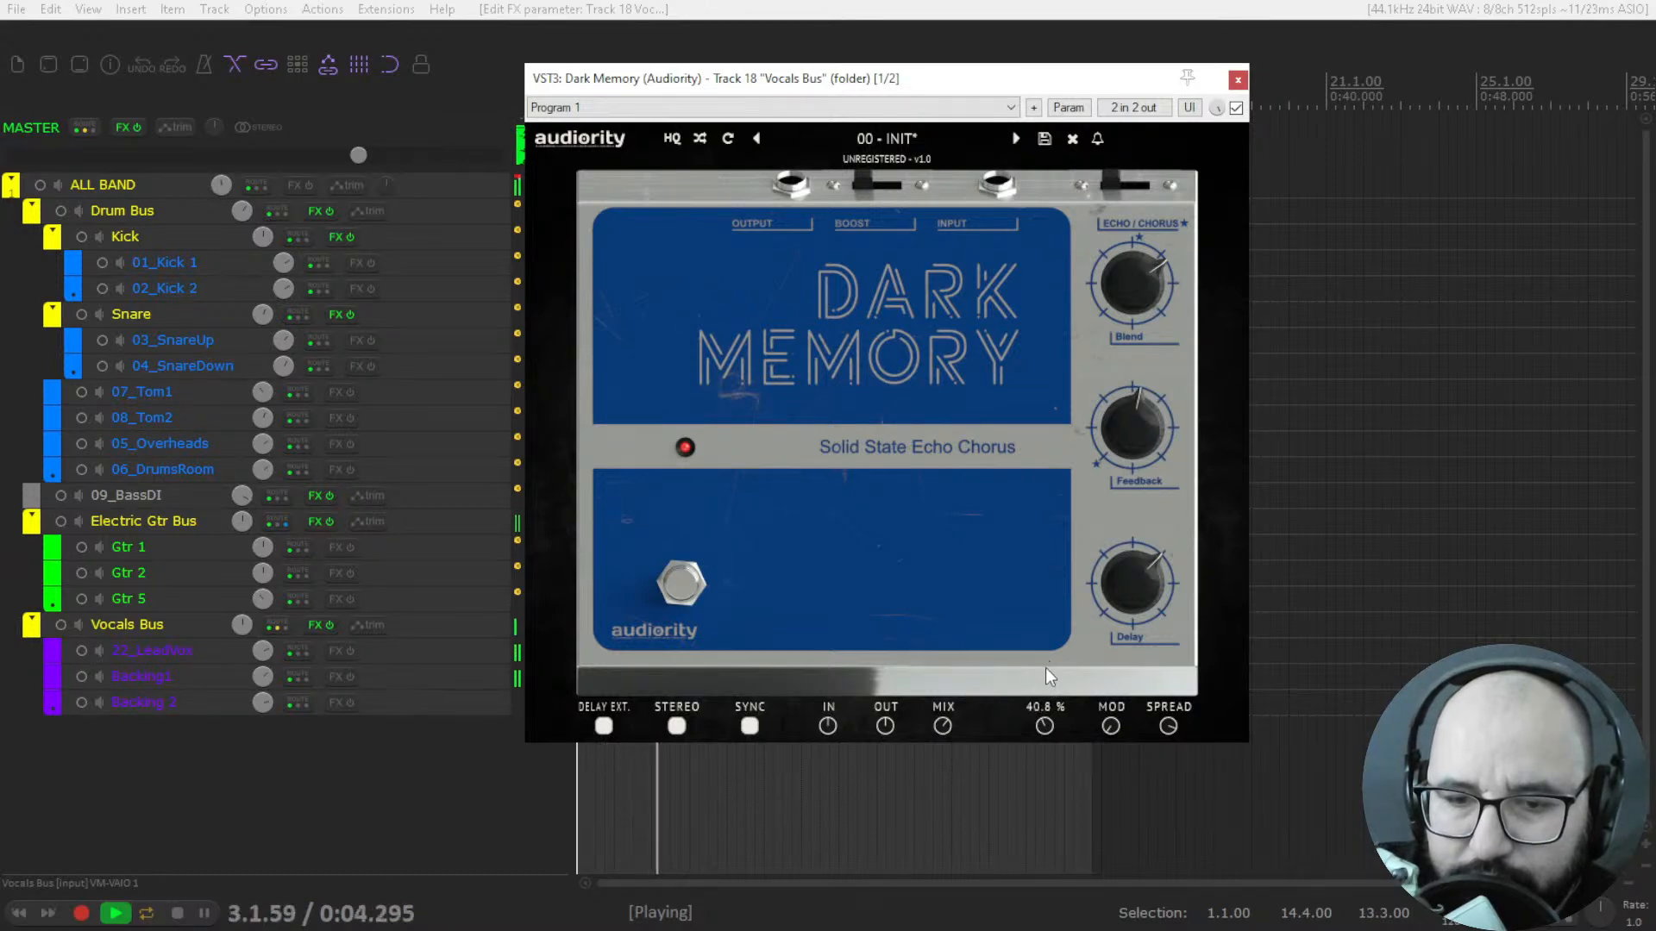
{"action": "mouse_move", "coordinate": [943, 726]}
{"action": "left_mouse_down"}
{"action": "mouse_move", "coordinate": [943, 660]}
{"action": "mouse_move", "coordinate": [947, 703]}
{"action": "left_mouse_up"}
Lower Dark Memory's Blend, raise Ducking to 64.8 %, and set the synced Delay to 1/4d.
{"action": "mouse_move", "coordinate": [1126, 297]}
{"action": "left_mouse_down"}
{"action": "mouse_move", "coordinate": [1117, 347]}
{"action": "mouse_move", "coordinate": [1119, 329]}
{"action": "left_mouse_up"}
{"action": "mouse_move", "coordinate": [1122, 570]}
{"action": "left_mouse_down"}
{"action": "mouse_move", "coordinate": [1123, 535]}
{"action": "mouse_move", "coordinate": [1116, 557]}
{"action": "left_mouse_up"}
{"action": "key", "text": "space"}
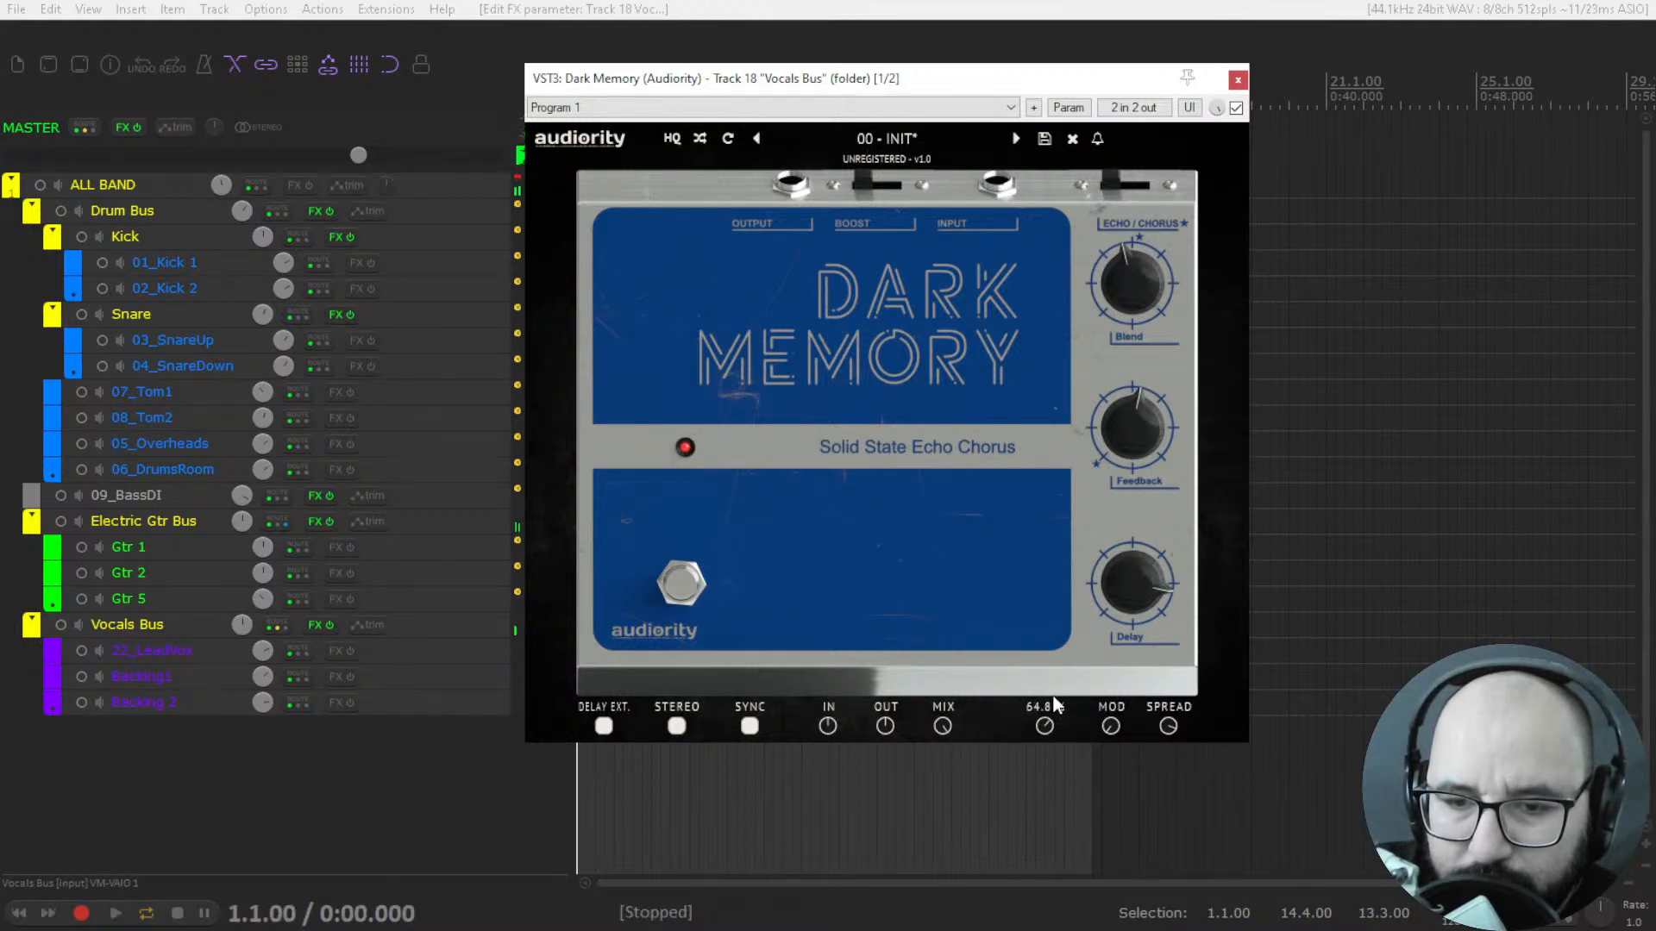
{"action": "key", "text": "space"}
{"action": "mouse_move", "coordinate": [1103, 586]}
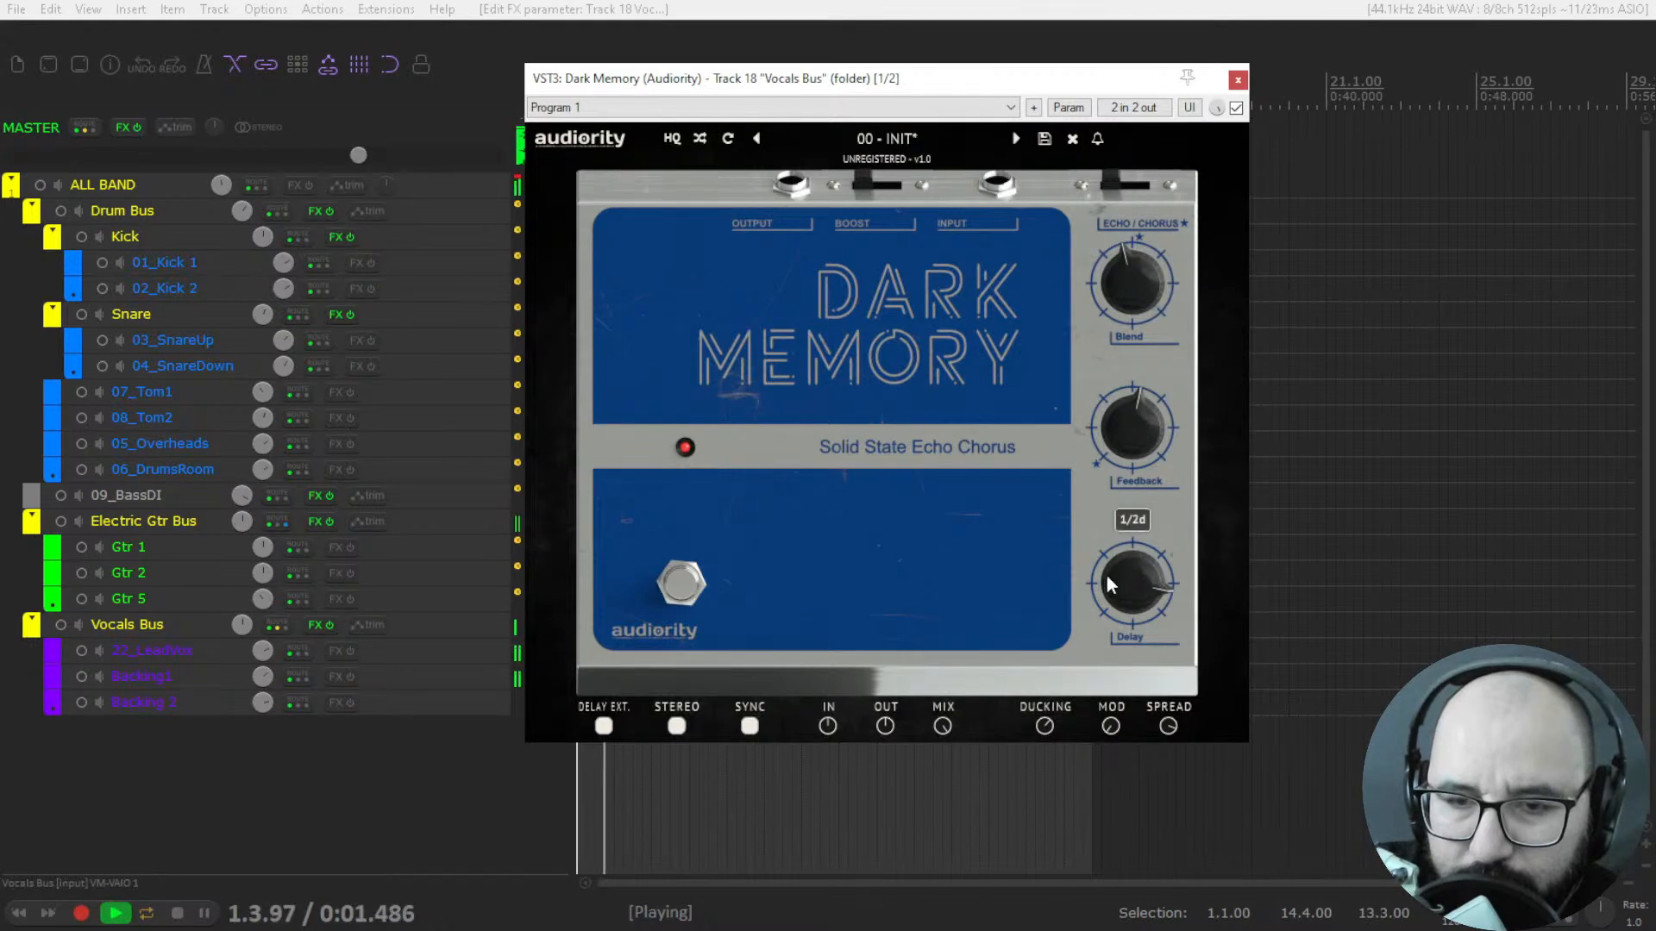
{"action": "left_click_drag", "start_coordinate": [1115, 563], "coordinate": [1119, 587]}
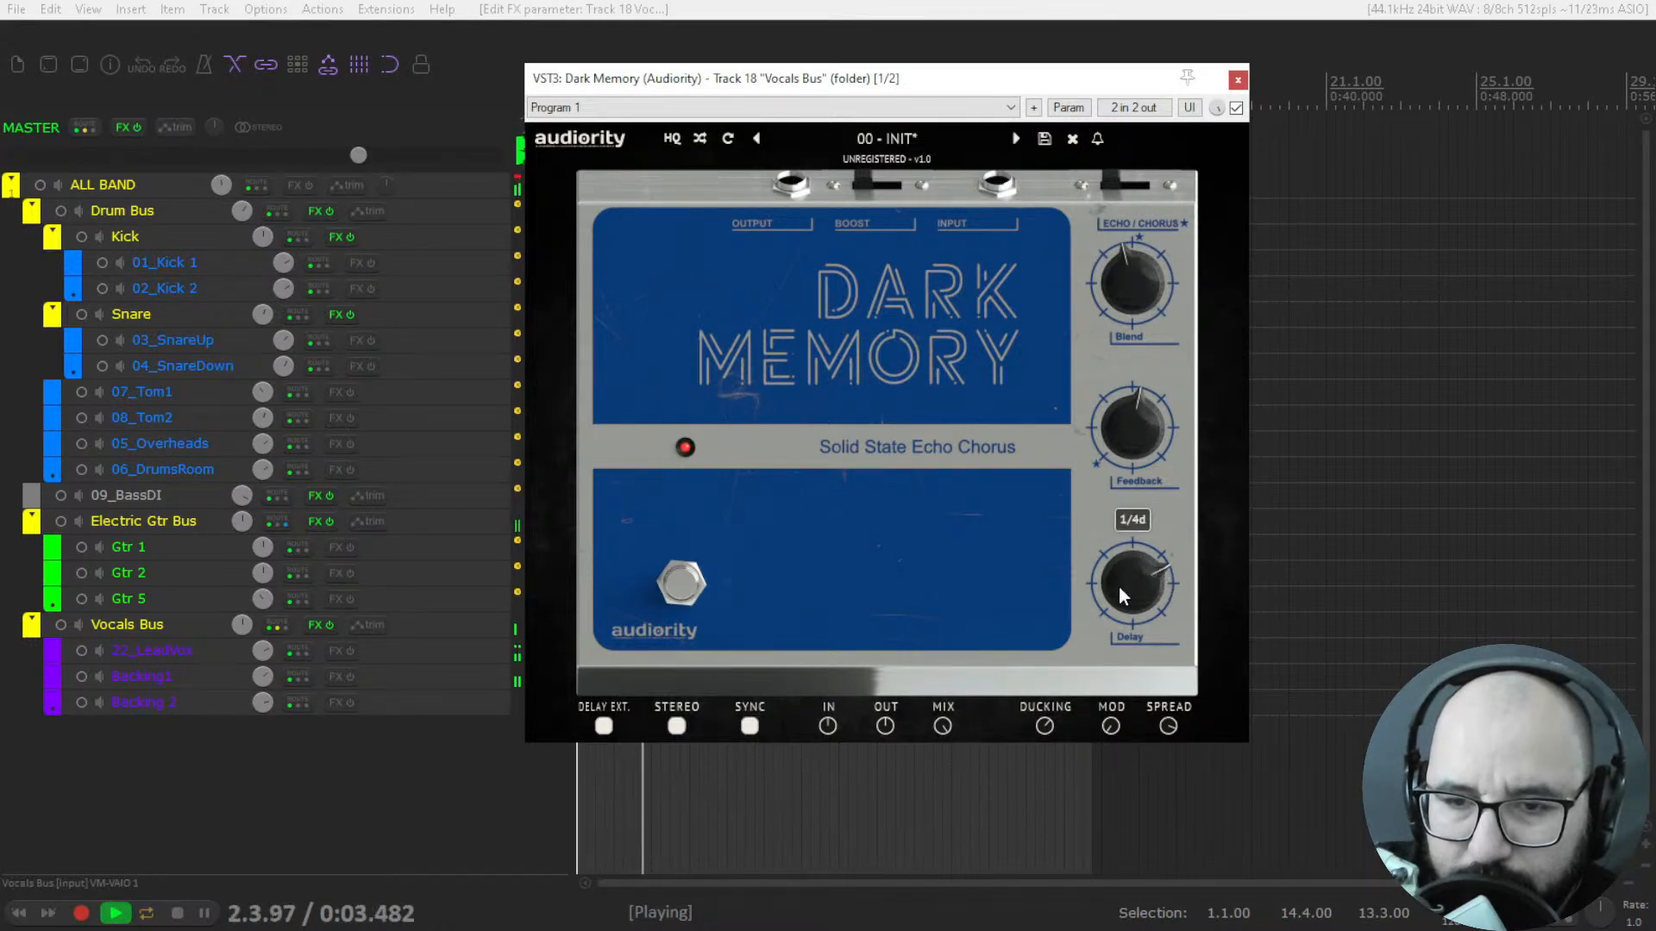
Raise Dark Memory's Mod and Spread amounts and restart the vocal playback.
{"action": "left_click_drag", "start_coordinate": [1111, 727], "coordinate": [1115, 619]}
{"action": "key", "text": "space"}
{"action": "mouse_move", "coordinate": [1177, 728]}
{"action": "key", "text": "space"}
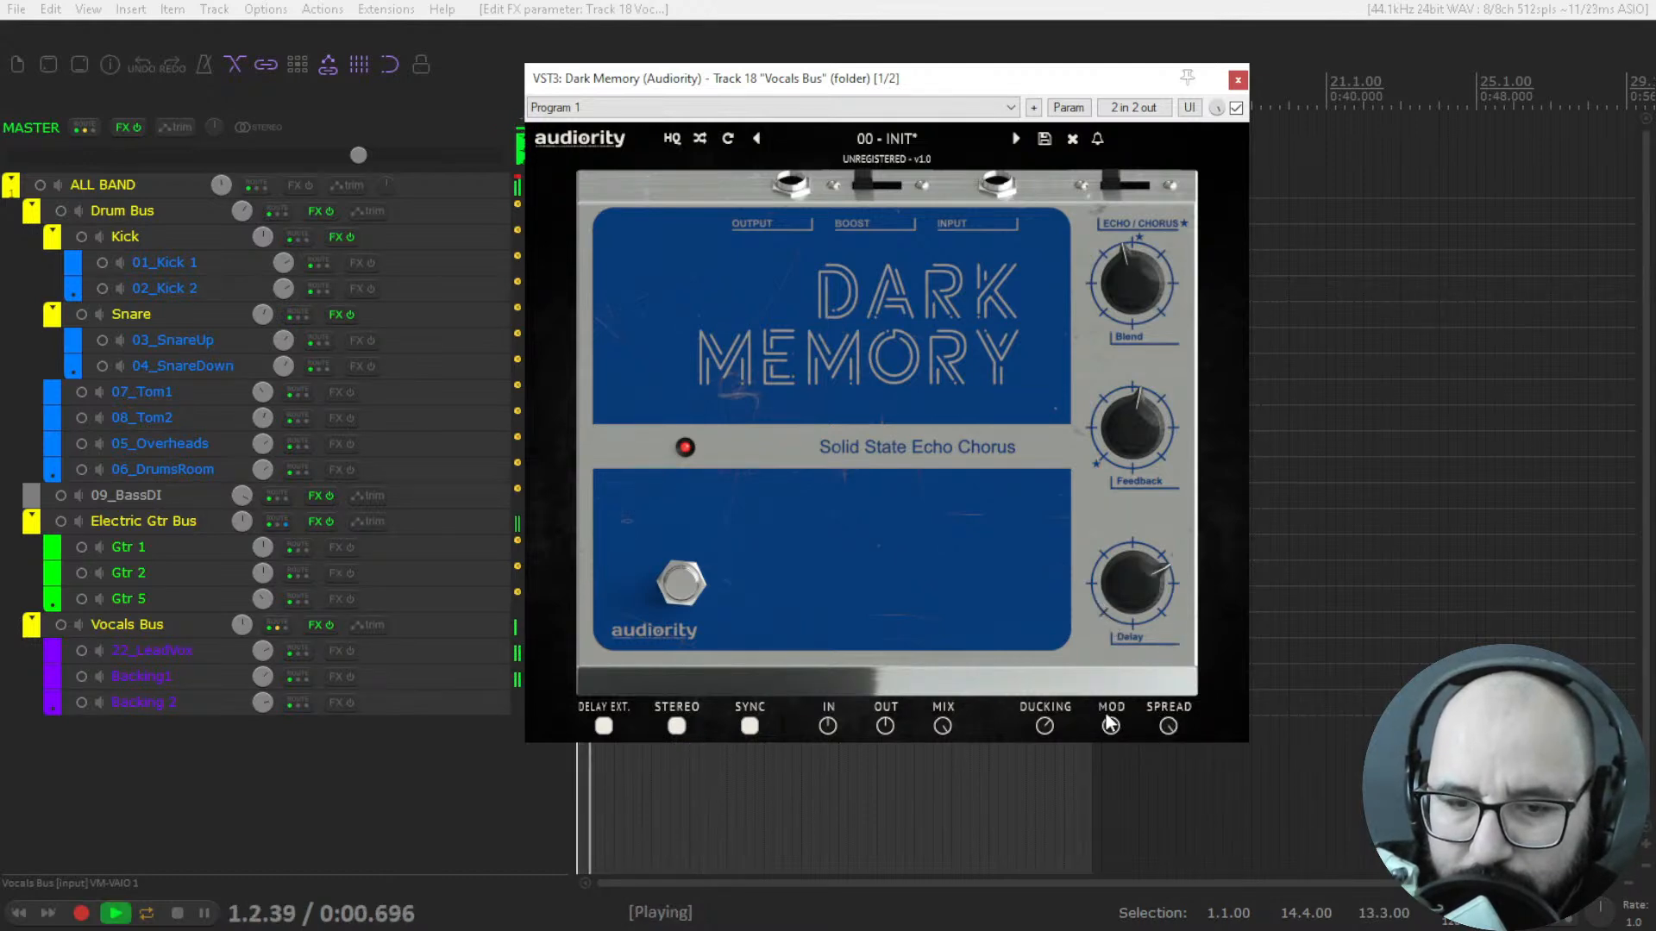
Turn off Dark Memory's Stereo option, raise Blend, and lower Ducking to 24.8 % while auditioning the vocals.
{"action": "left_click", "coordinate": [676, 726]}
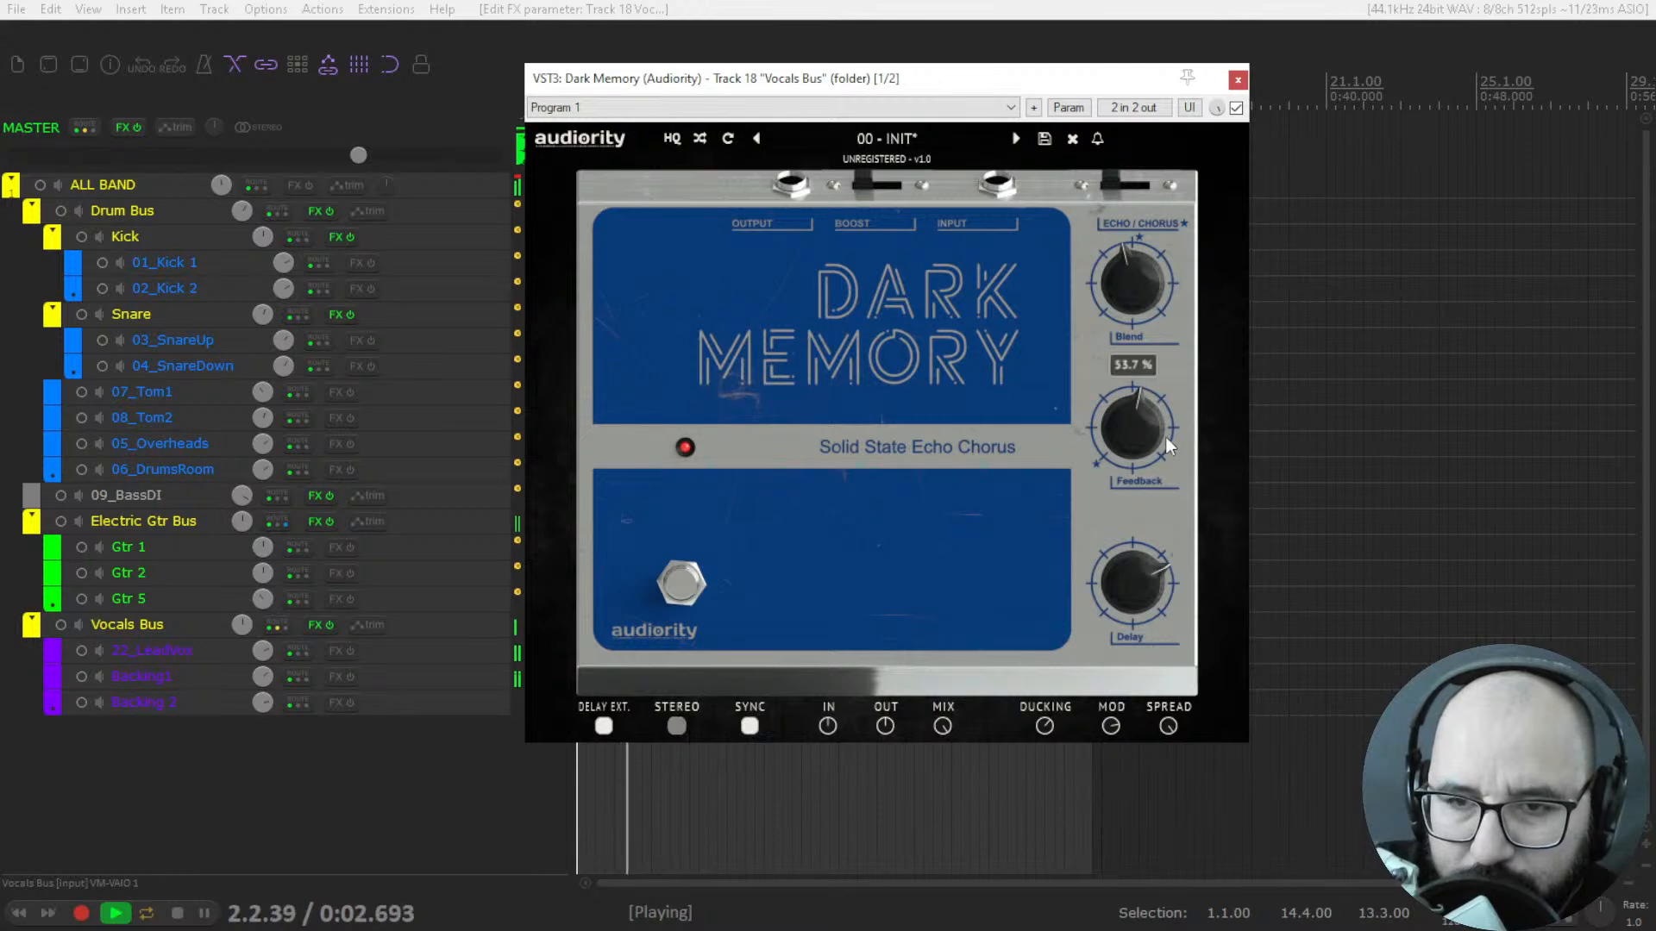
{"action": "left_click_drag", "start_coordinate": [1130, 292], "coordinate": [1132, 245]}
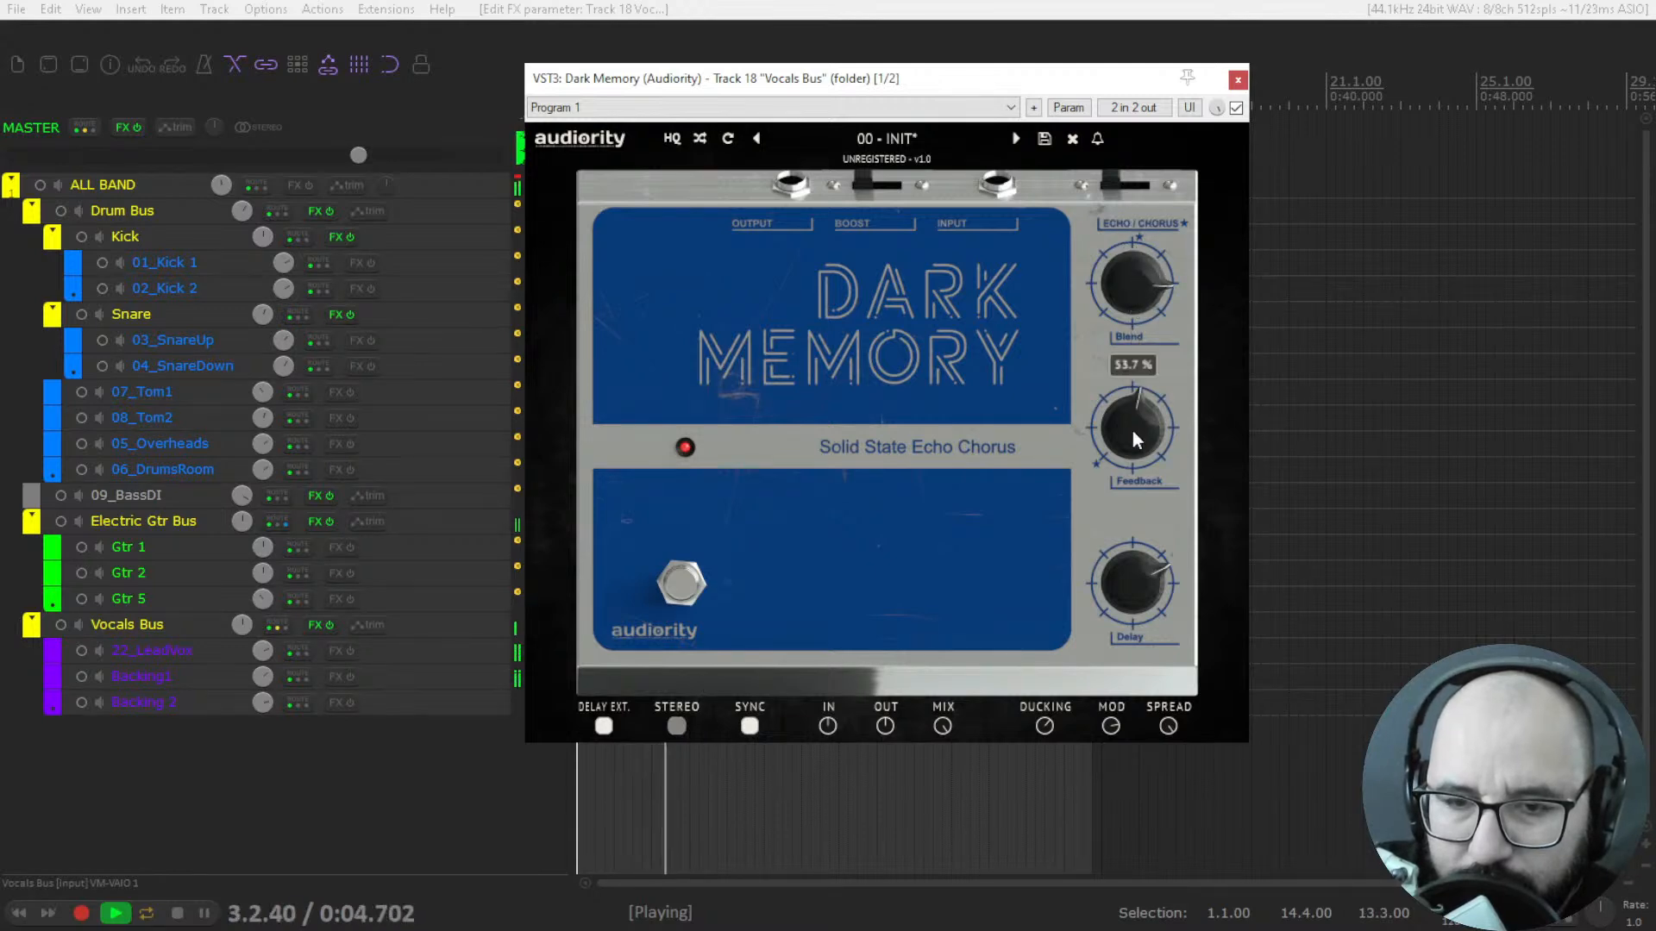
{"action": "left_click_drag", "start_coordinate": [1040, 727], "coordinate": [1046, 787]}
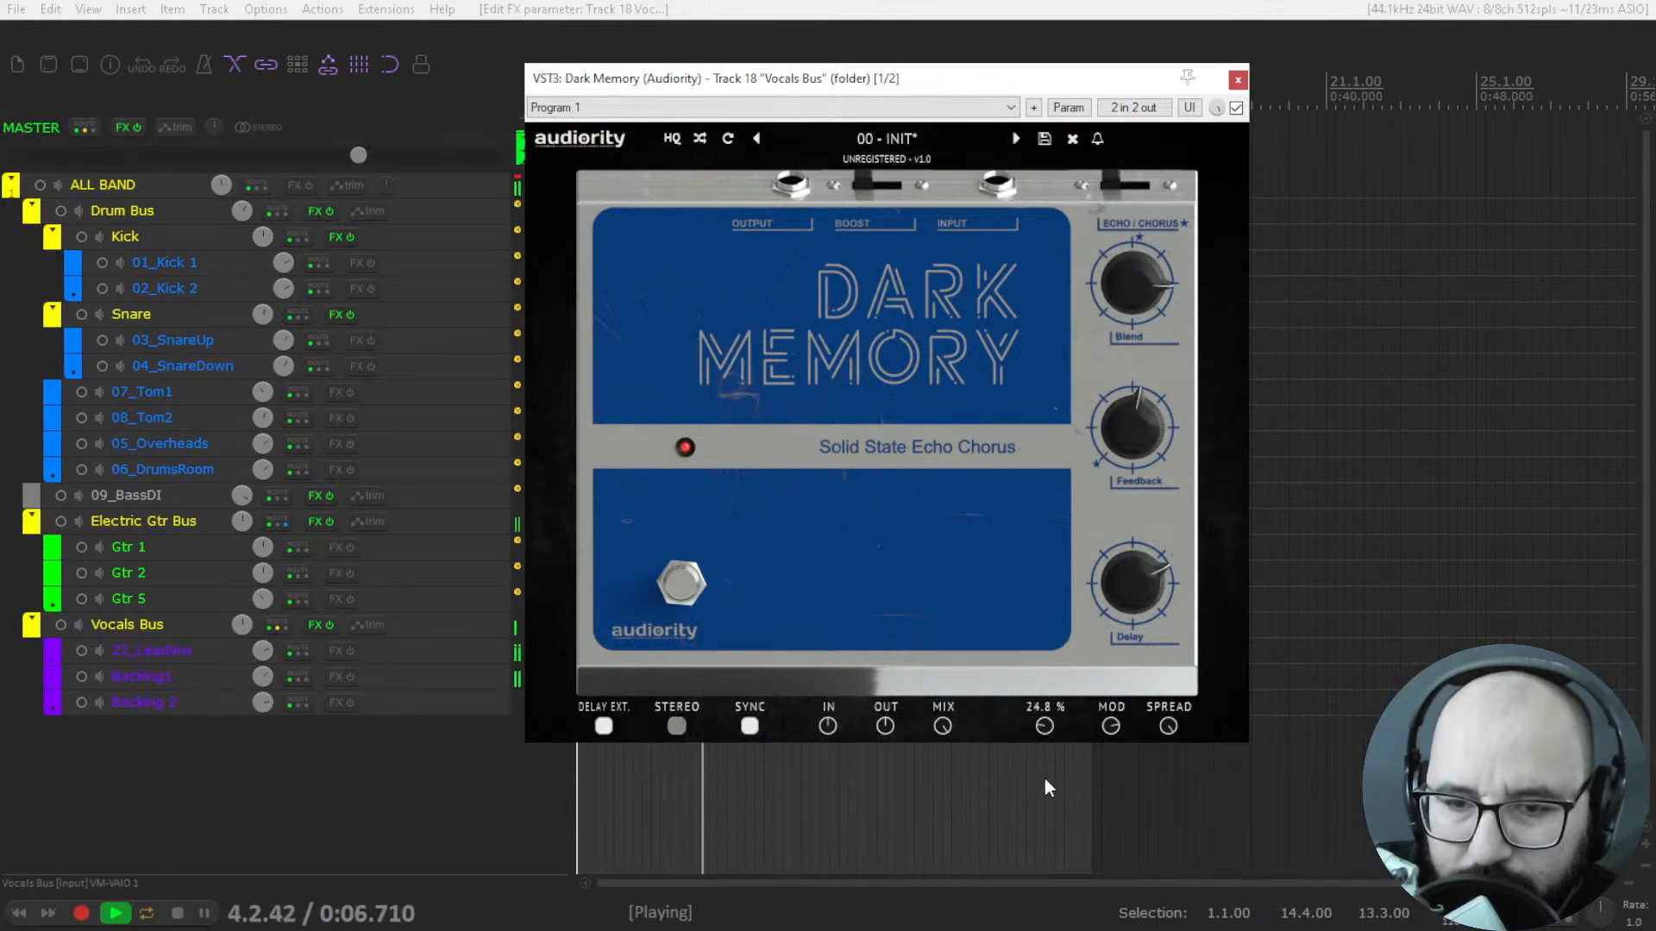
{"action": "key", "text": "space"}
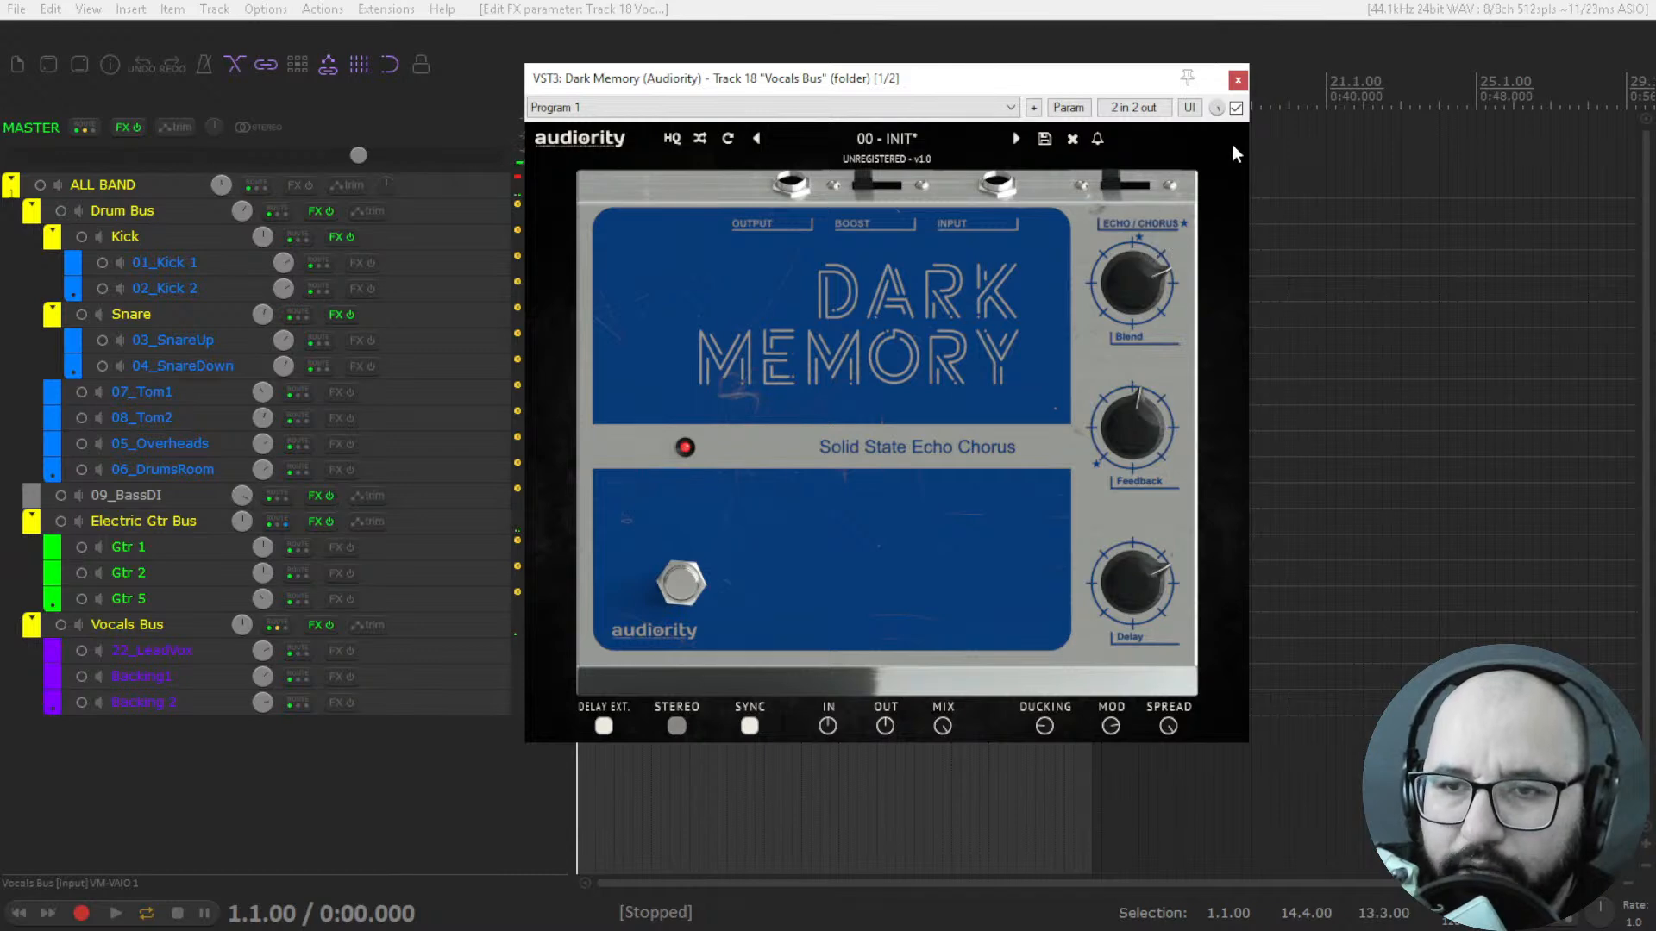
Bypass and close Dark Memory, and take the Vocals Bus out of solo.
{"action": "left_click", "coordinate": [1235, 108]}
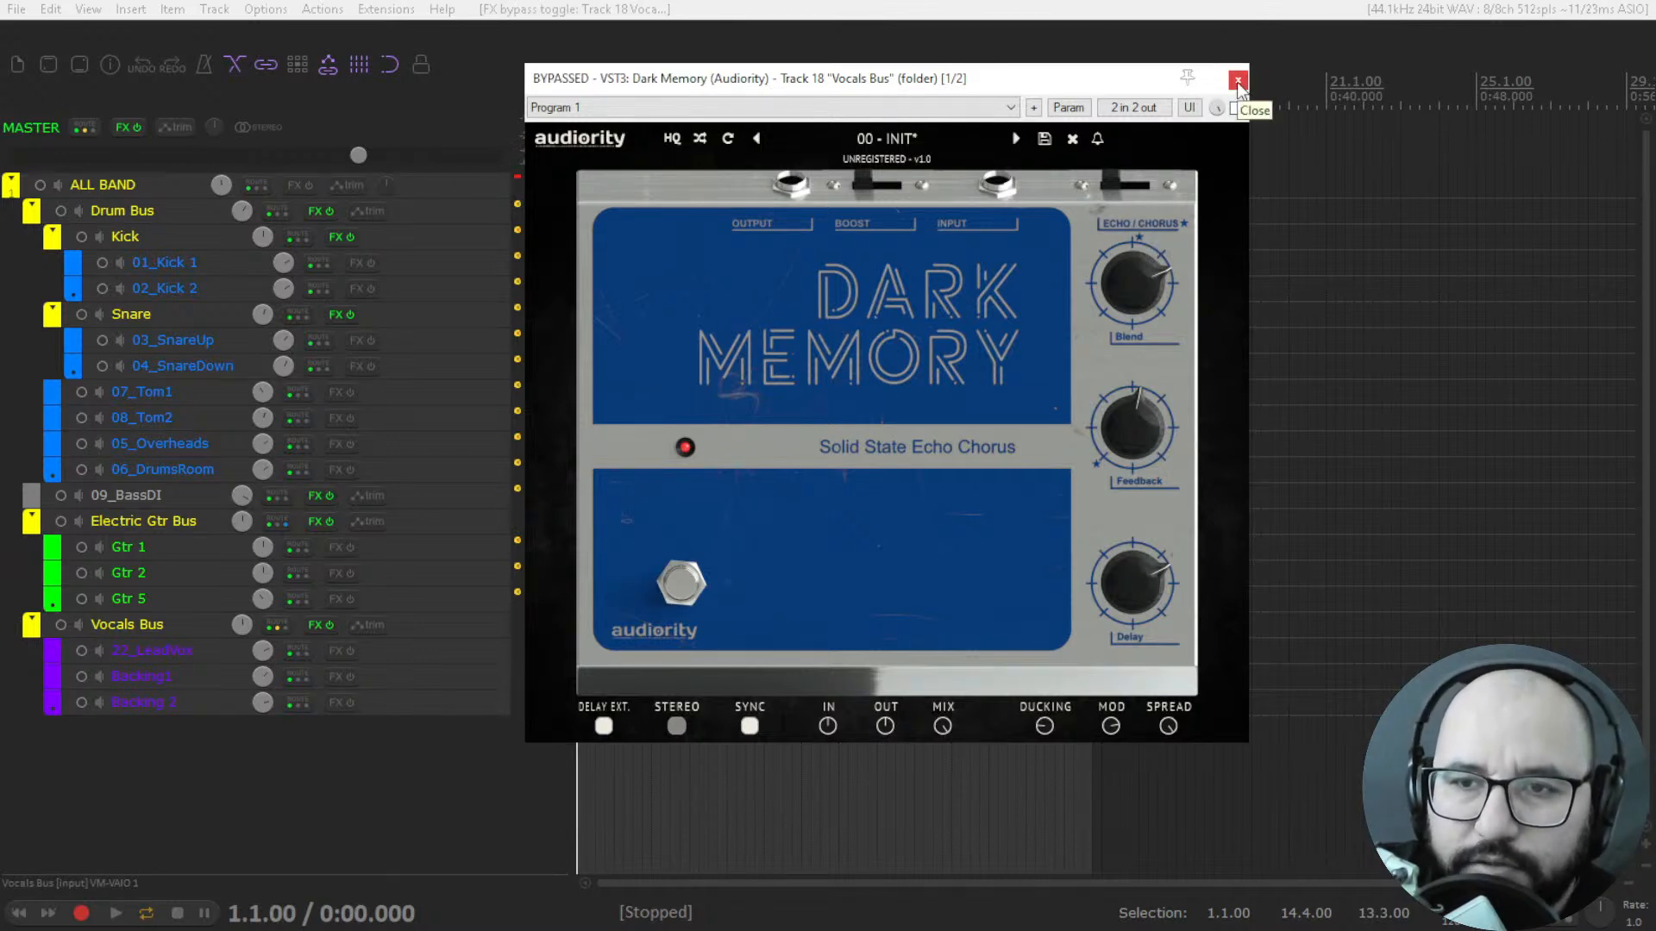
{"action": "left_click", "coordinate": [1238, 81]}
{"action": "left_click", "coordinate": [553, 625]}
{"action": "left_click", "coordinate": [553, 625]}
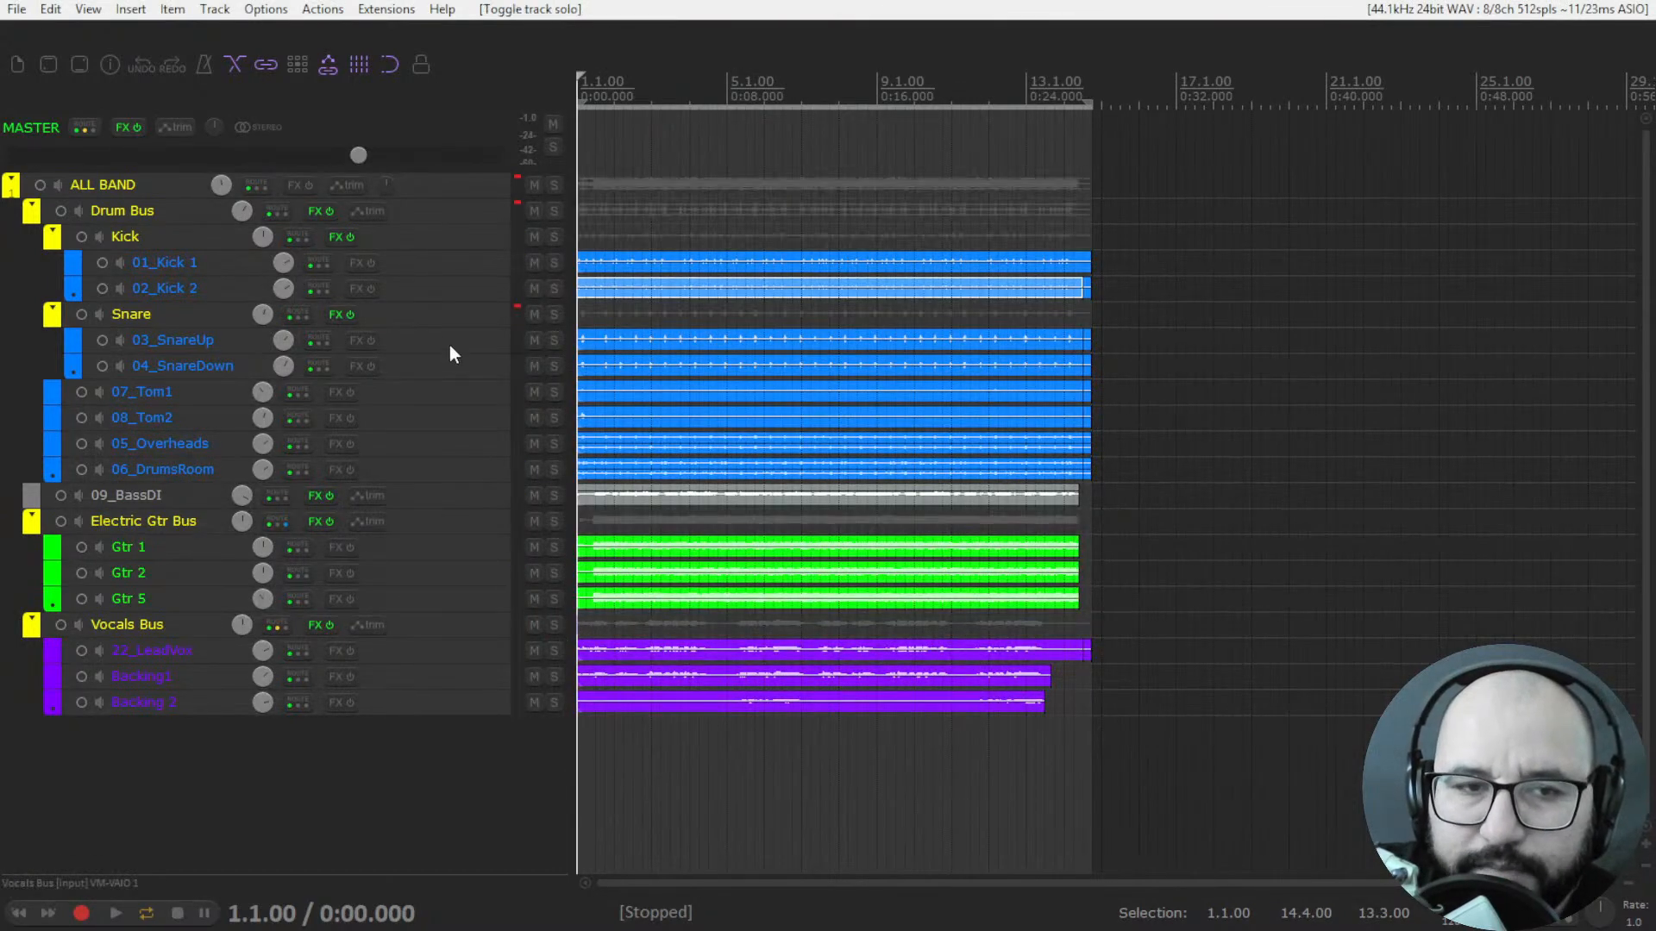
Open the bypassed Rev LX-24 reverb on the Drum Bus and reposition its window.
{"action": "right_click", "coordinate": [317, 213]}
{"action": "left_click", "coordinate": [347, 252]}
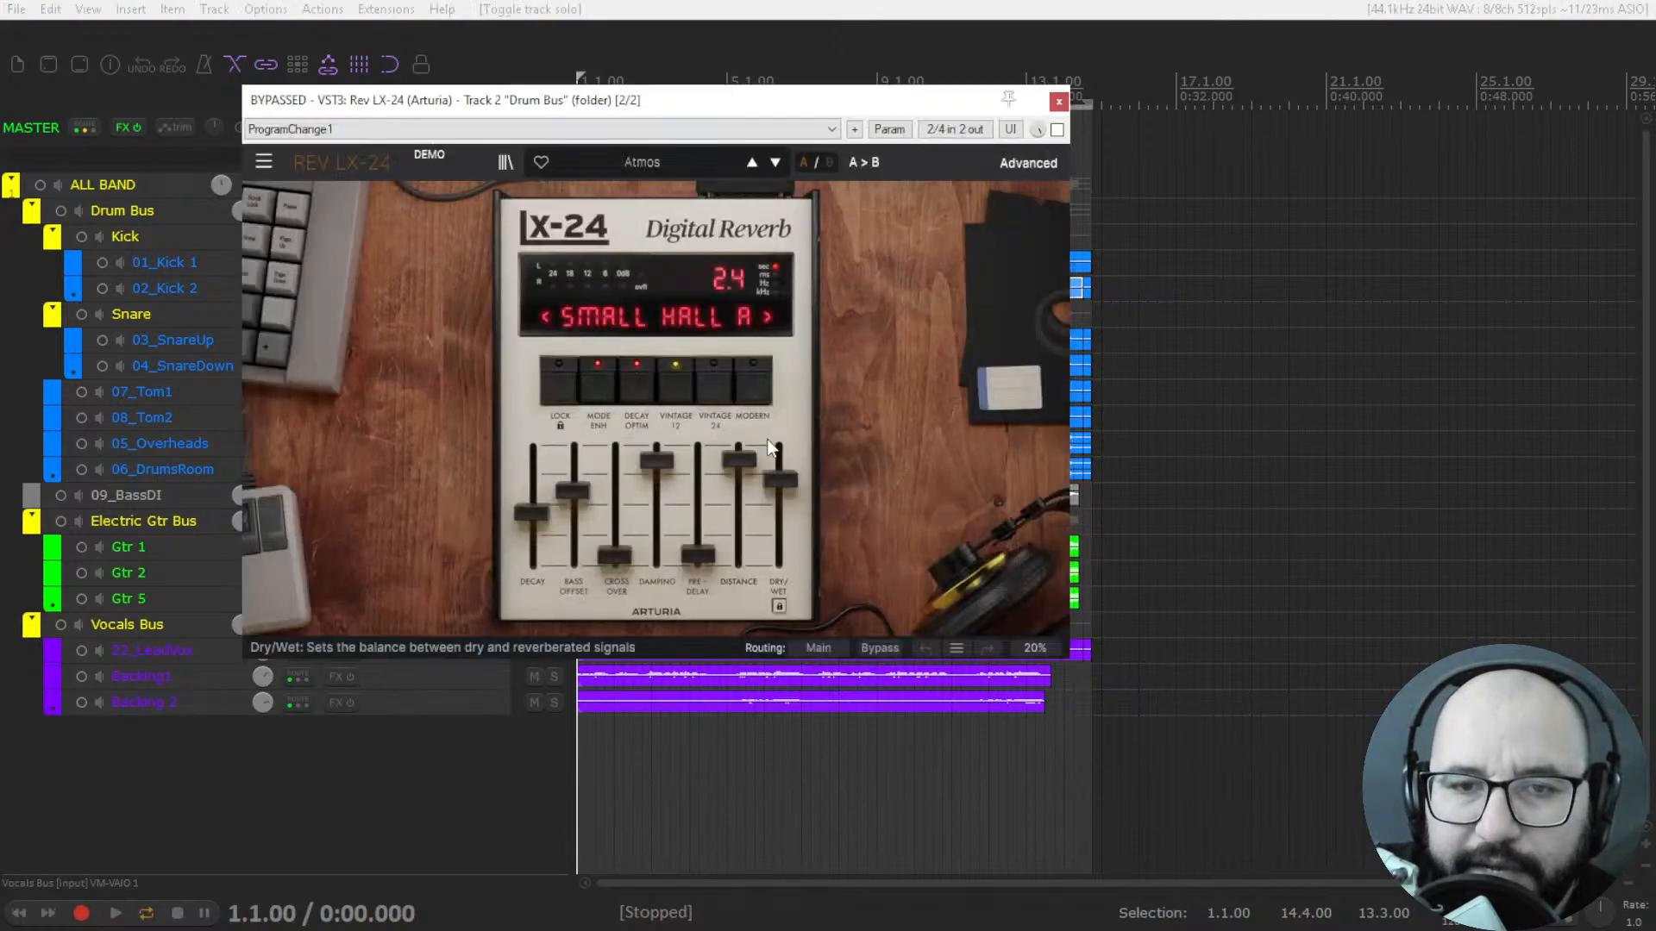
{"action": "left_click_drag", "start_coordinate": [827, 164], "coordinate": [810, 144]}
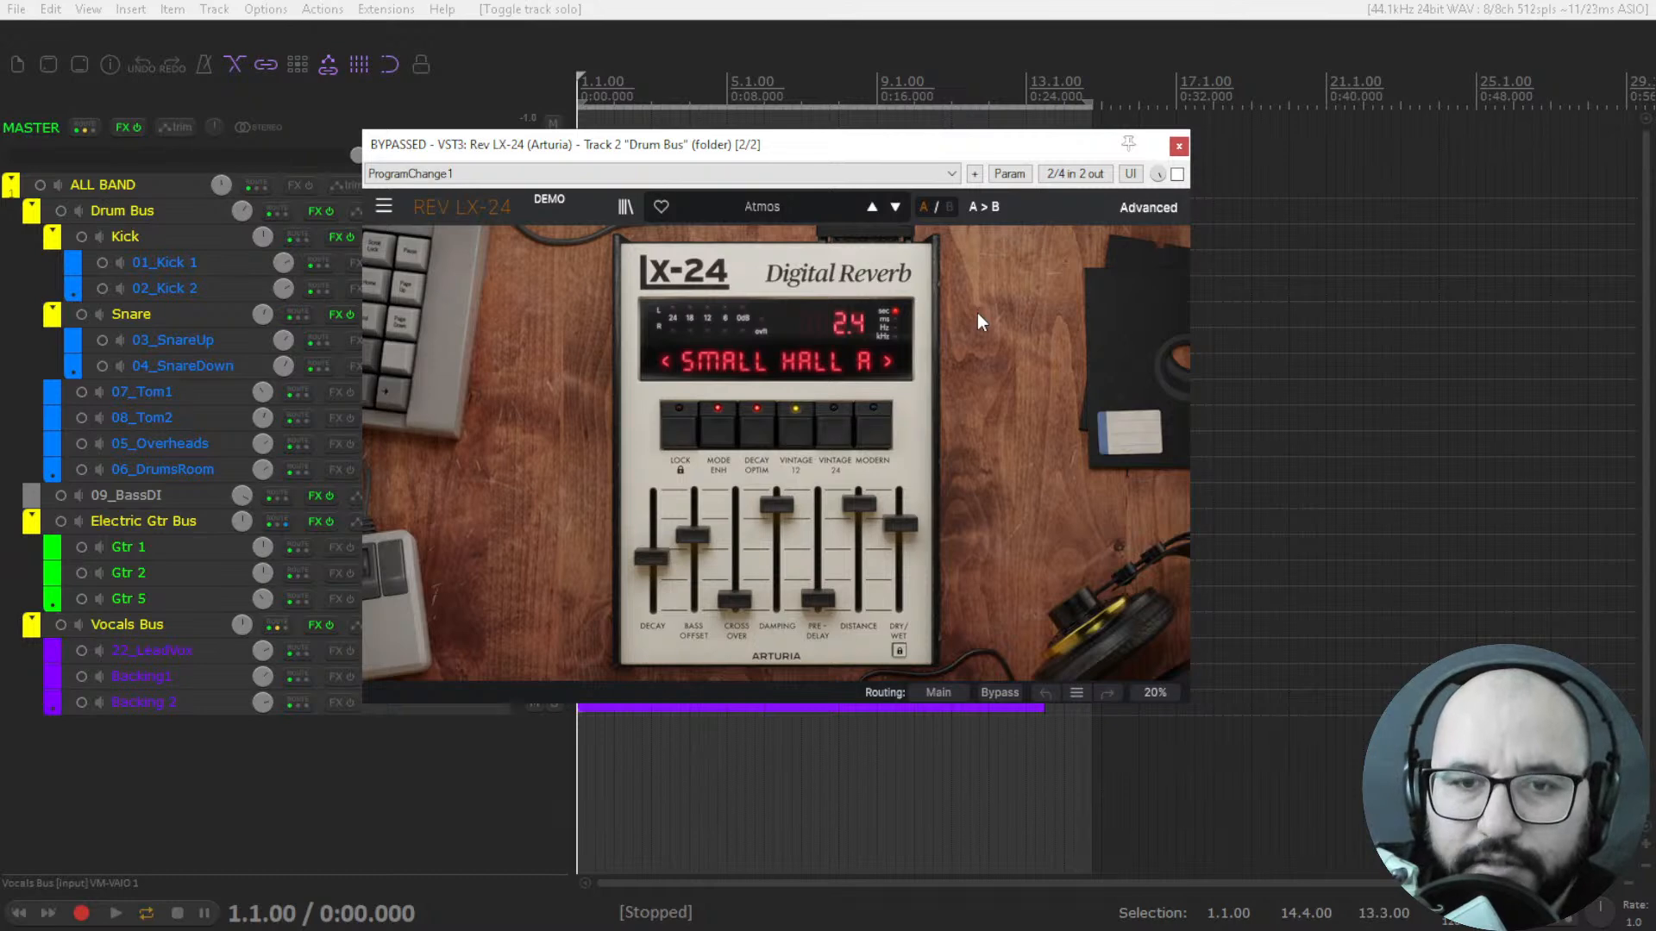
{"action": "left_click", "coordinate": [1007, 327]}
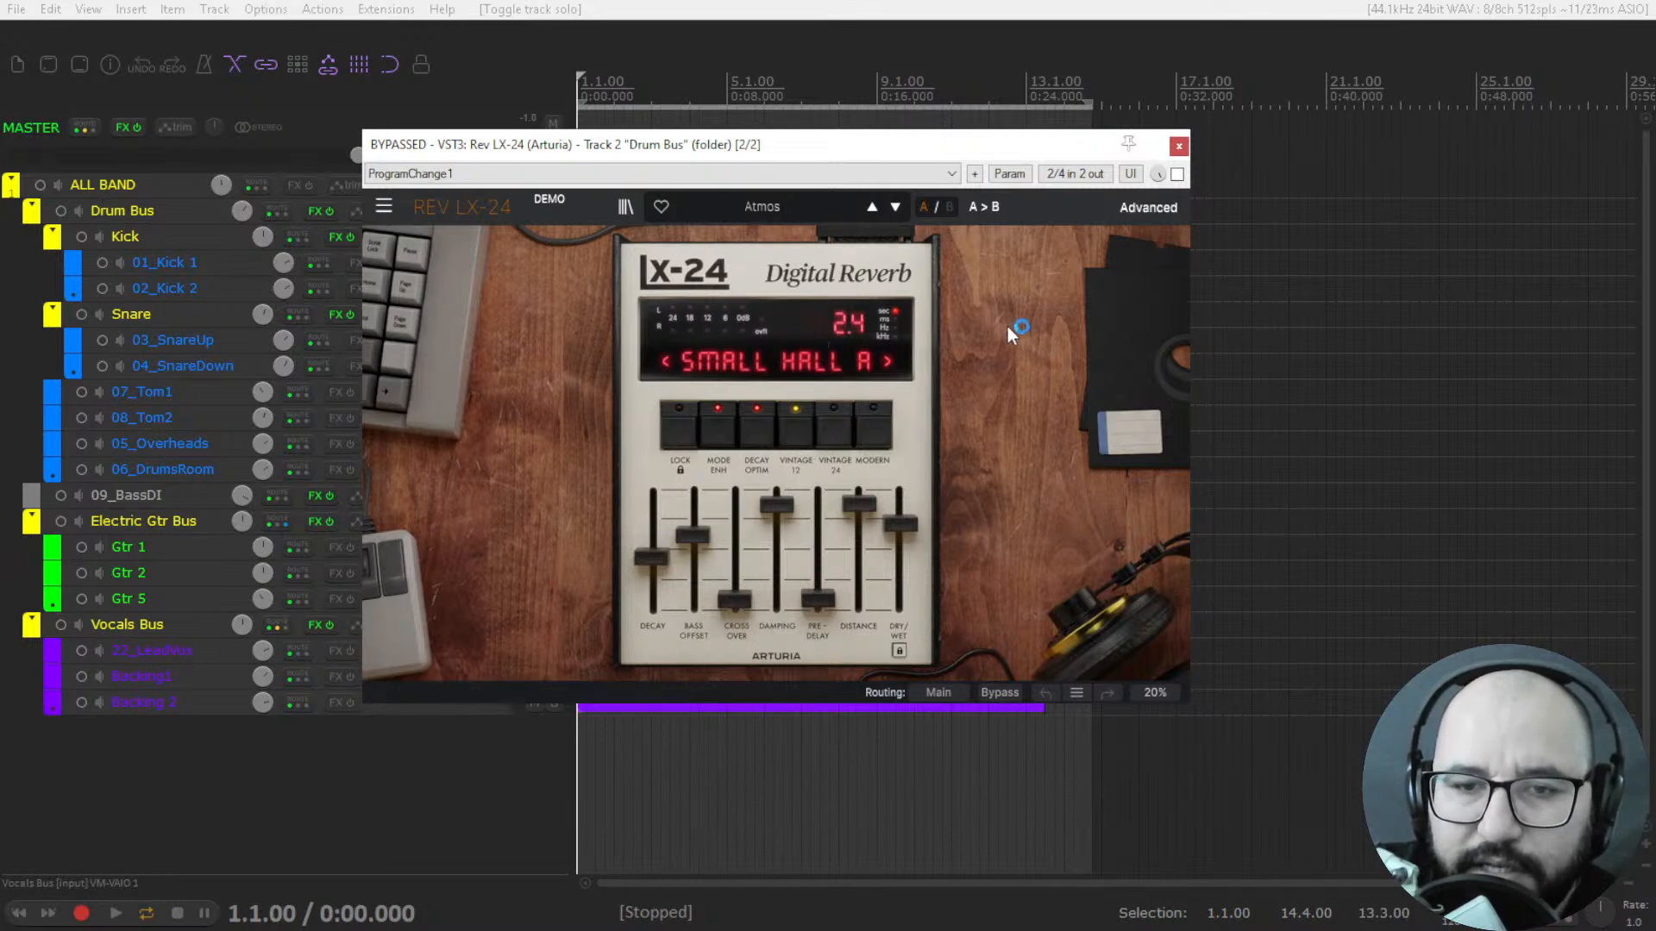
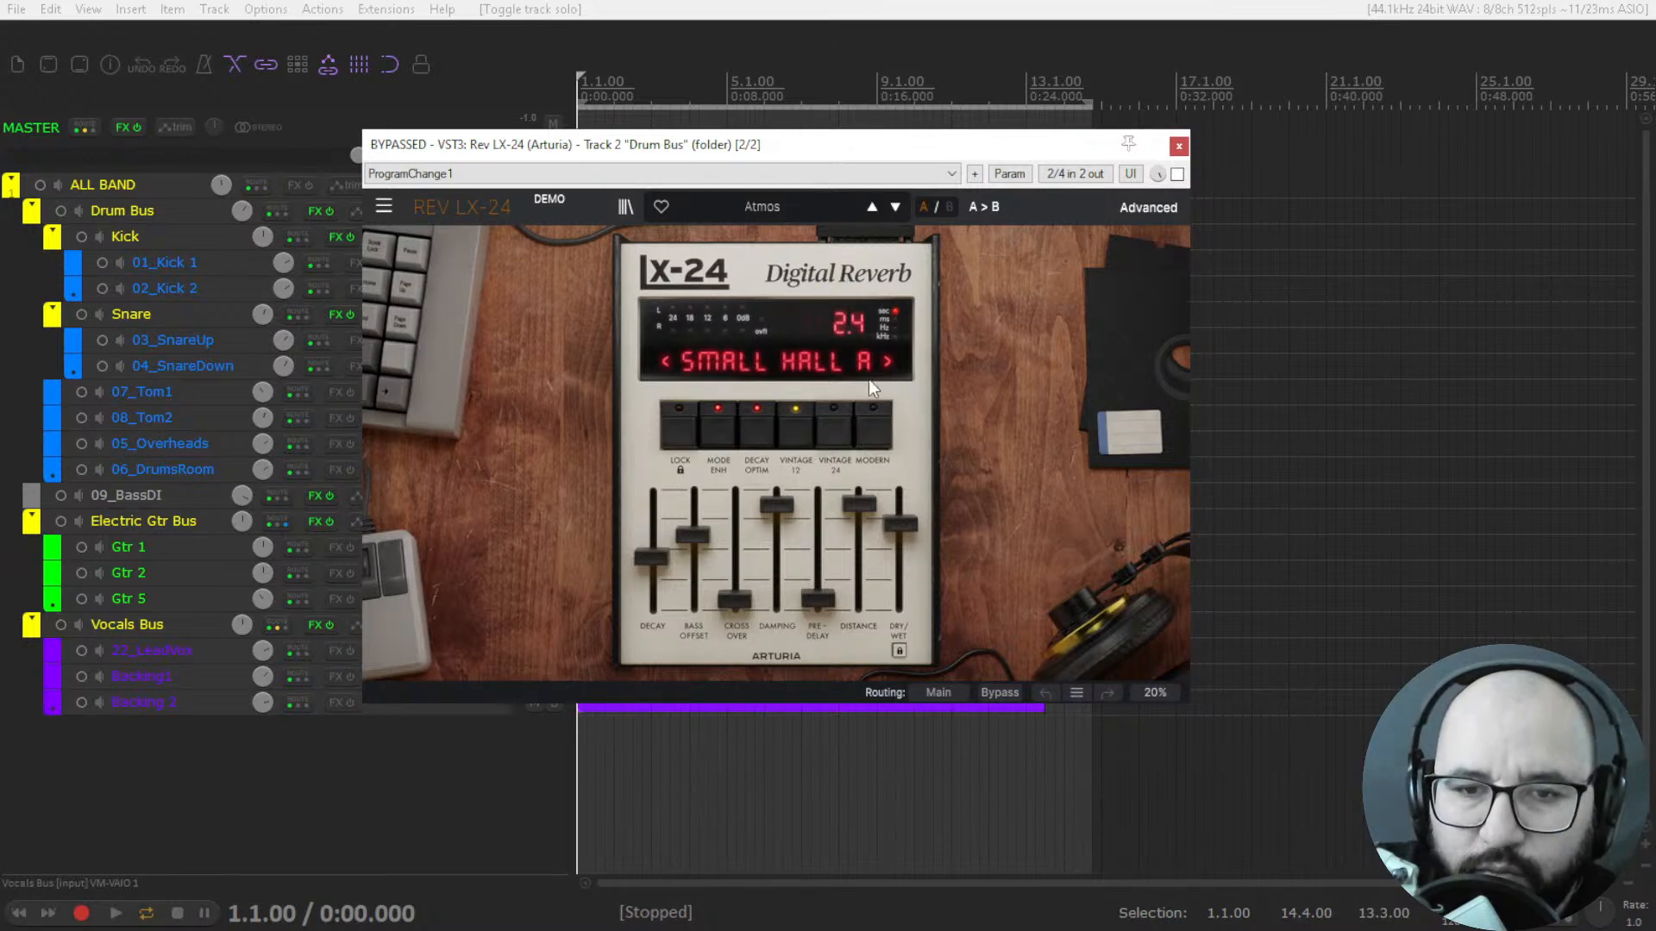
Review the Rev LX-24 algorithm list and rework the bass offset and crossover curve in the advanced view.
{"action": "left_click", "coordinate": [773, 359]}
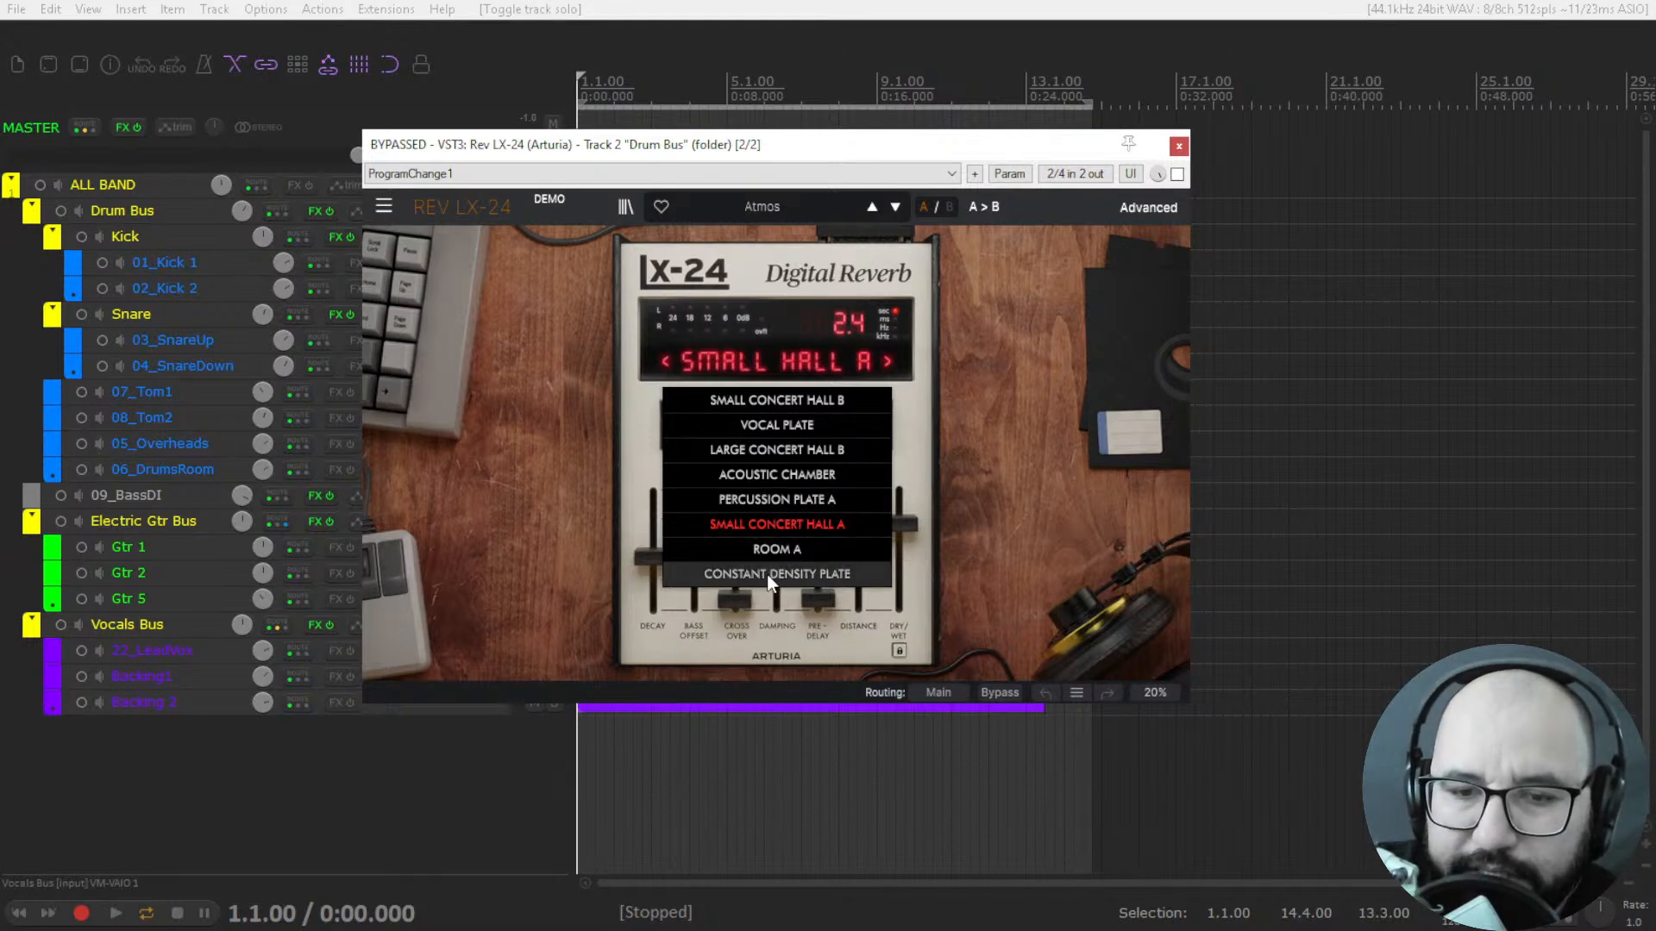
{"action": "left_click", "coordinate": [975, 408]}
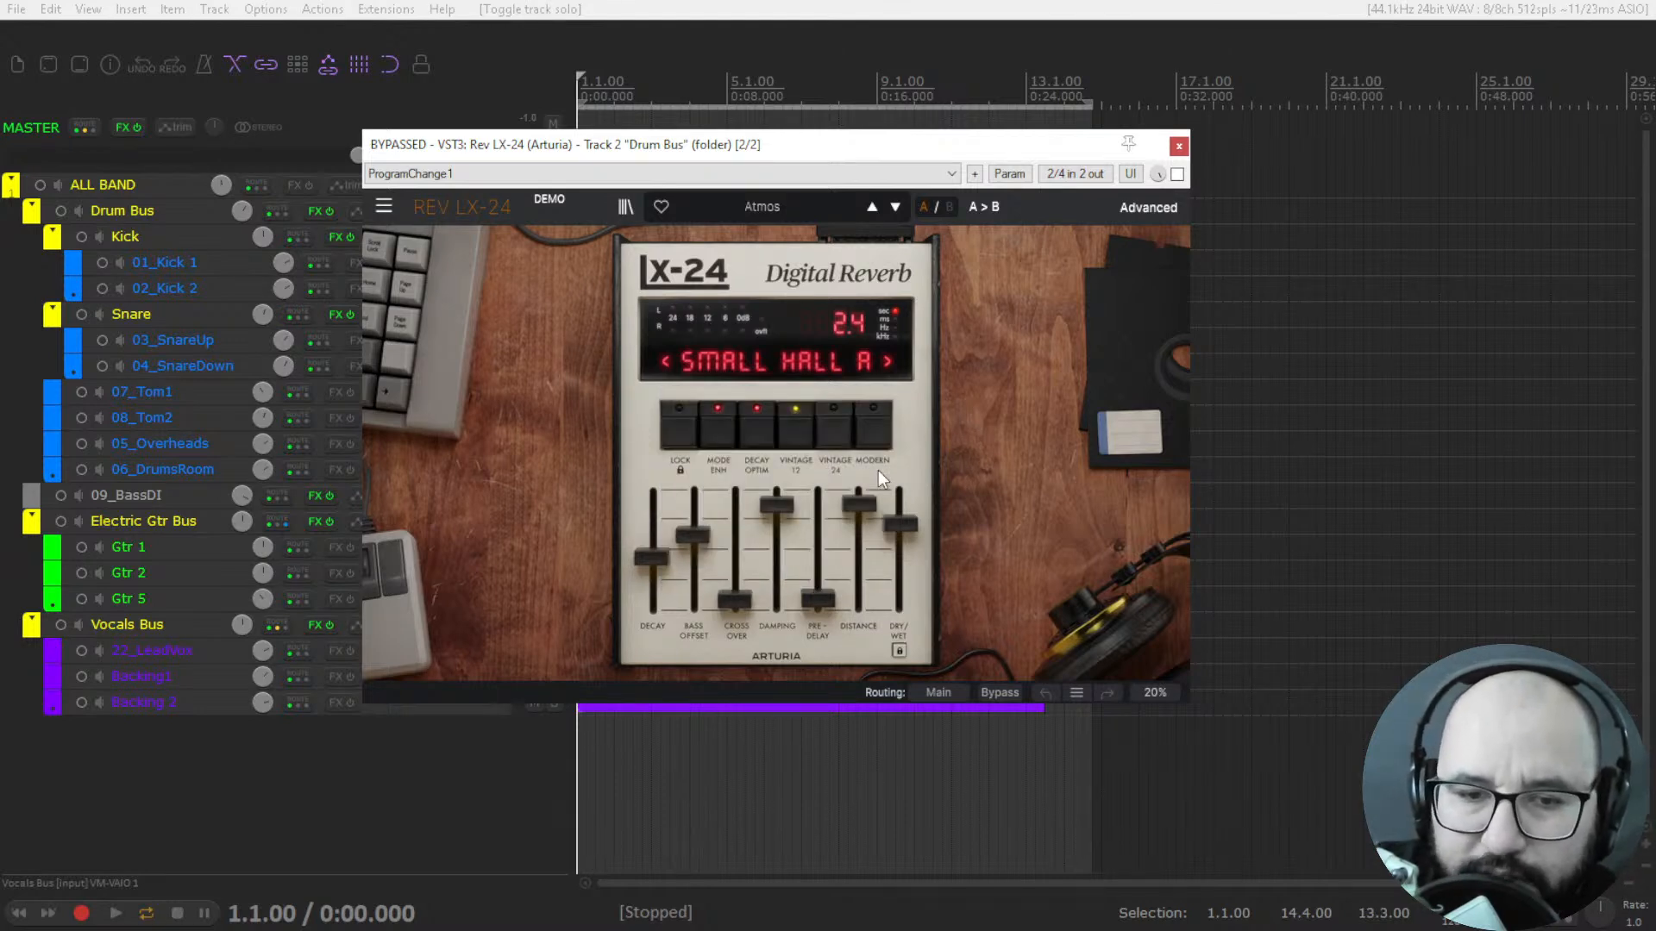
{"action": "left_click", "coordinate": [1138, 208]}
{"action": "mouse_move", "coordinate": [628, 425]}
{"action": "left_mouse_down"}
{"action": "mouse_move", "coordinate": [644, 468]}
{"action": "mouse_move", "coordinate": [645, 446]}
{"action": "mouse_move", "coordinate": [674, 449]}
{"action": "mouse_move", "coordinate": [582, 396]}
{"action": "left_mouse_up"}
{"action": "left_click_drag", "start_coordinate": [674, 442], "coordinate": [662, 442]}
{"action": "left_click", "coordinate": [1148, 207]}
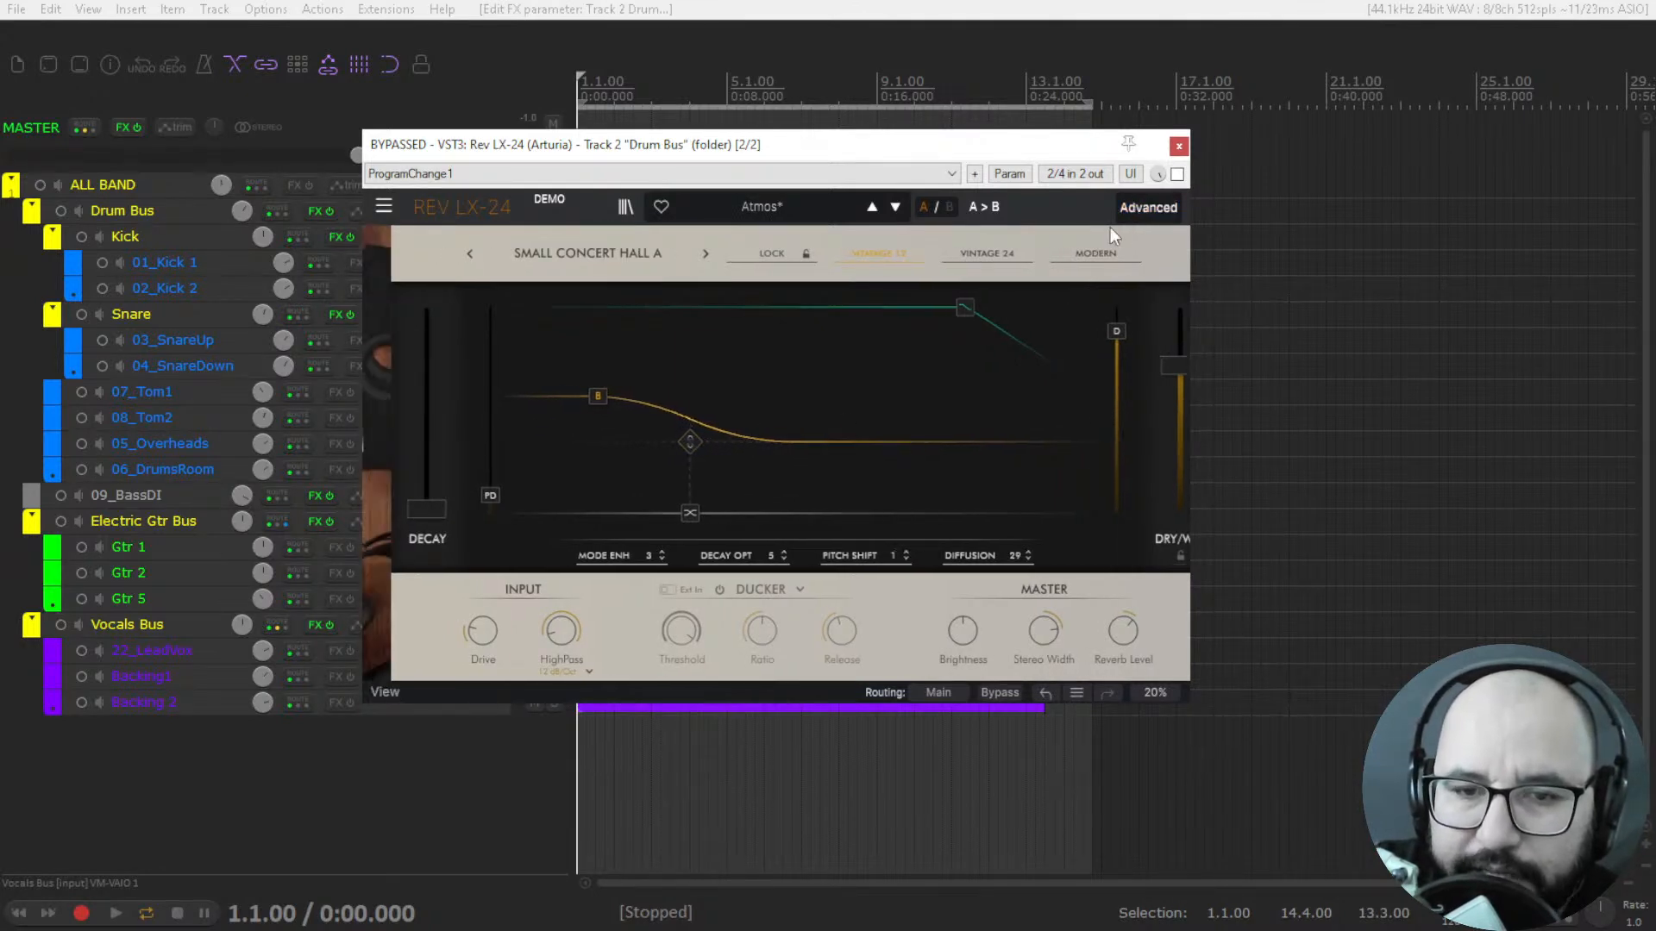
Raise Bass Offset, then lower it to its minimum, comparing the resulting curve in the advanced view each time.
{"action": "mouse_move", "coordinate": [693, 494]}
{"action": "left_mouse_down"}
{"action": "mouse_move", "coordinate": [693, 612]}
{"action": "mouse_move", "coordinate": [691, 489]}
{"action": "left_mouse_up"}
{"action": "left_click", "coordinate": [1138, 207]}
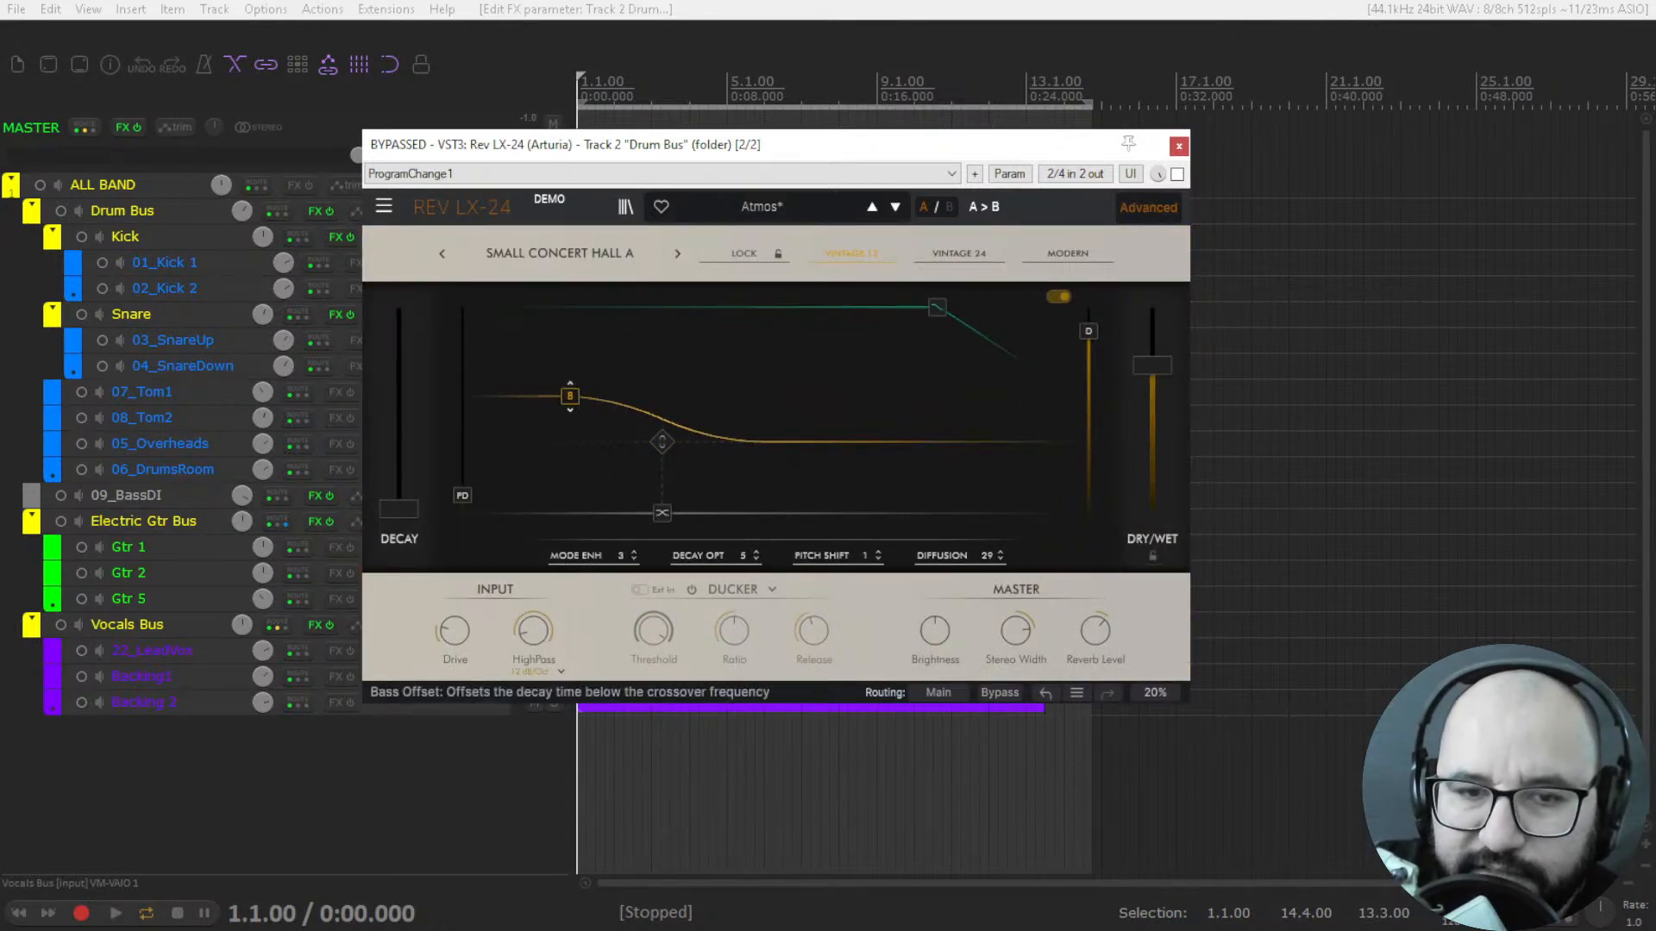
{"action": "left_click", "coordinate": [1149, 208]}
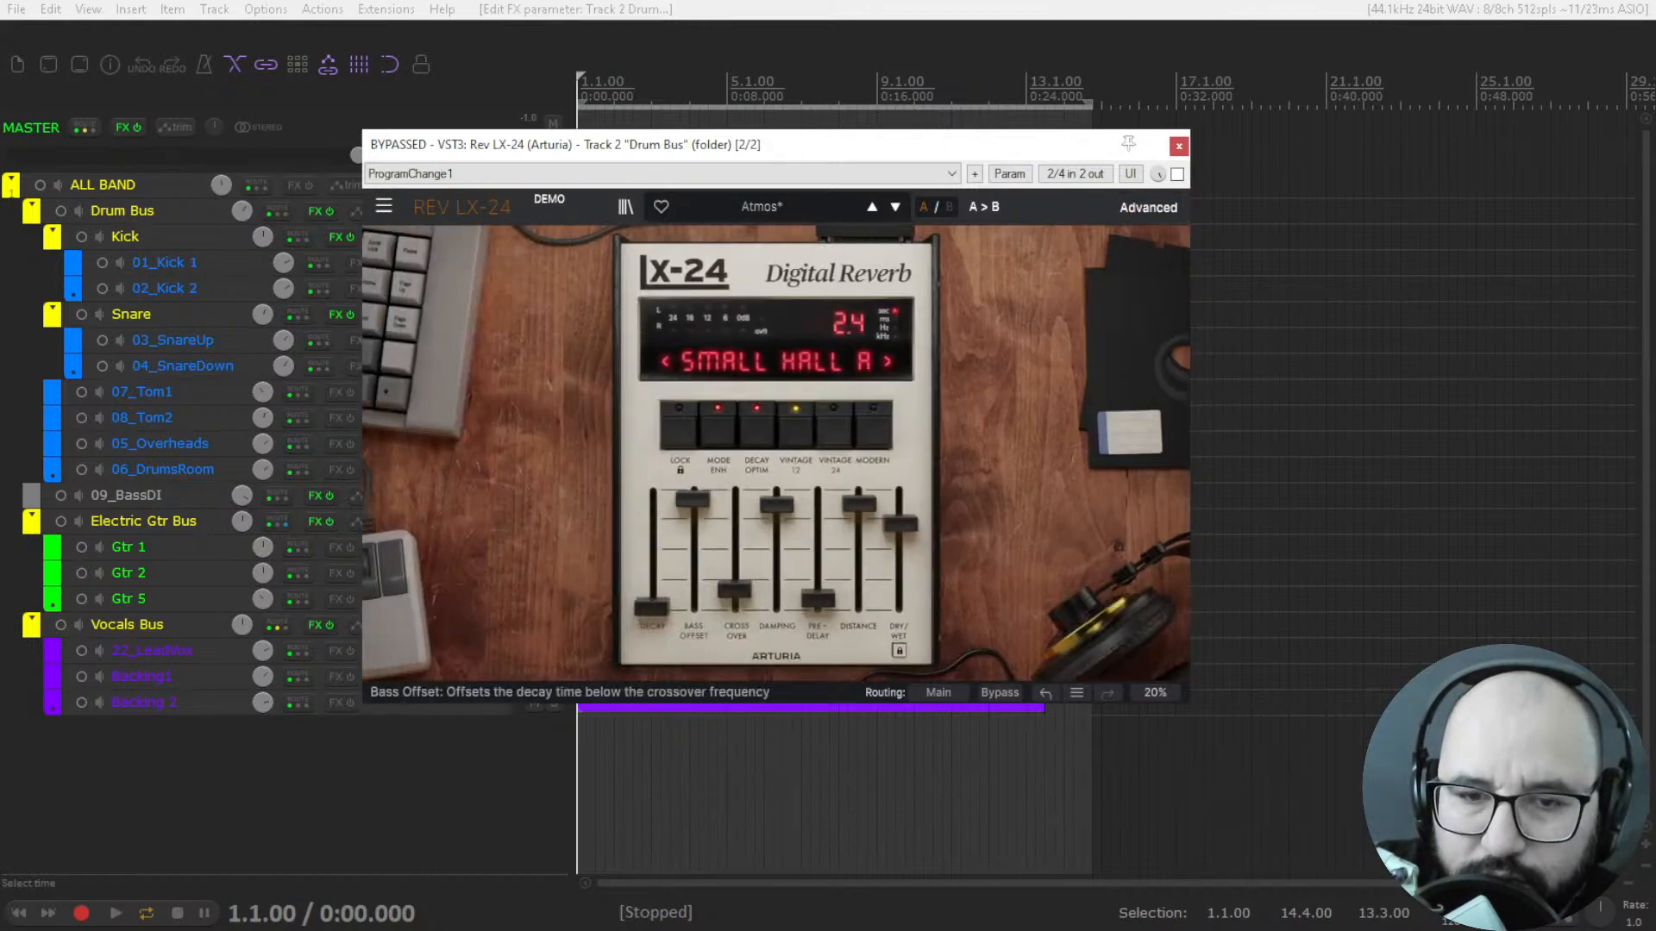
{"action": "left_click_drag", "start_coordinate": [694, 490], "coordinate": [695, 608]}
{"action": "left_click", "coordinate": [1159, 207]}
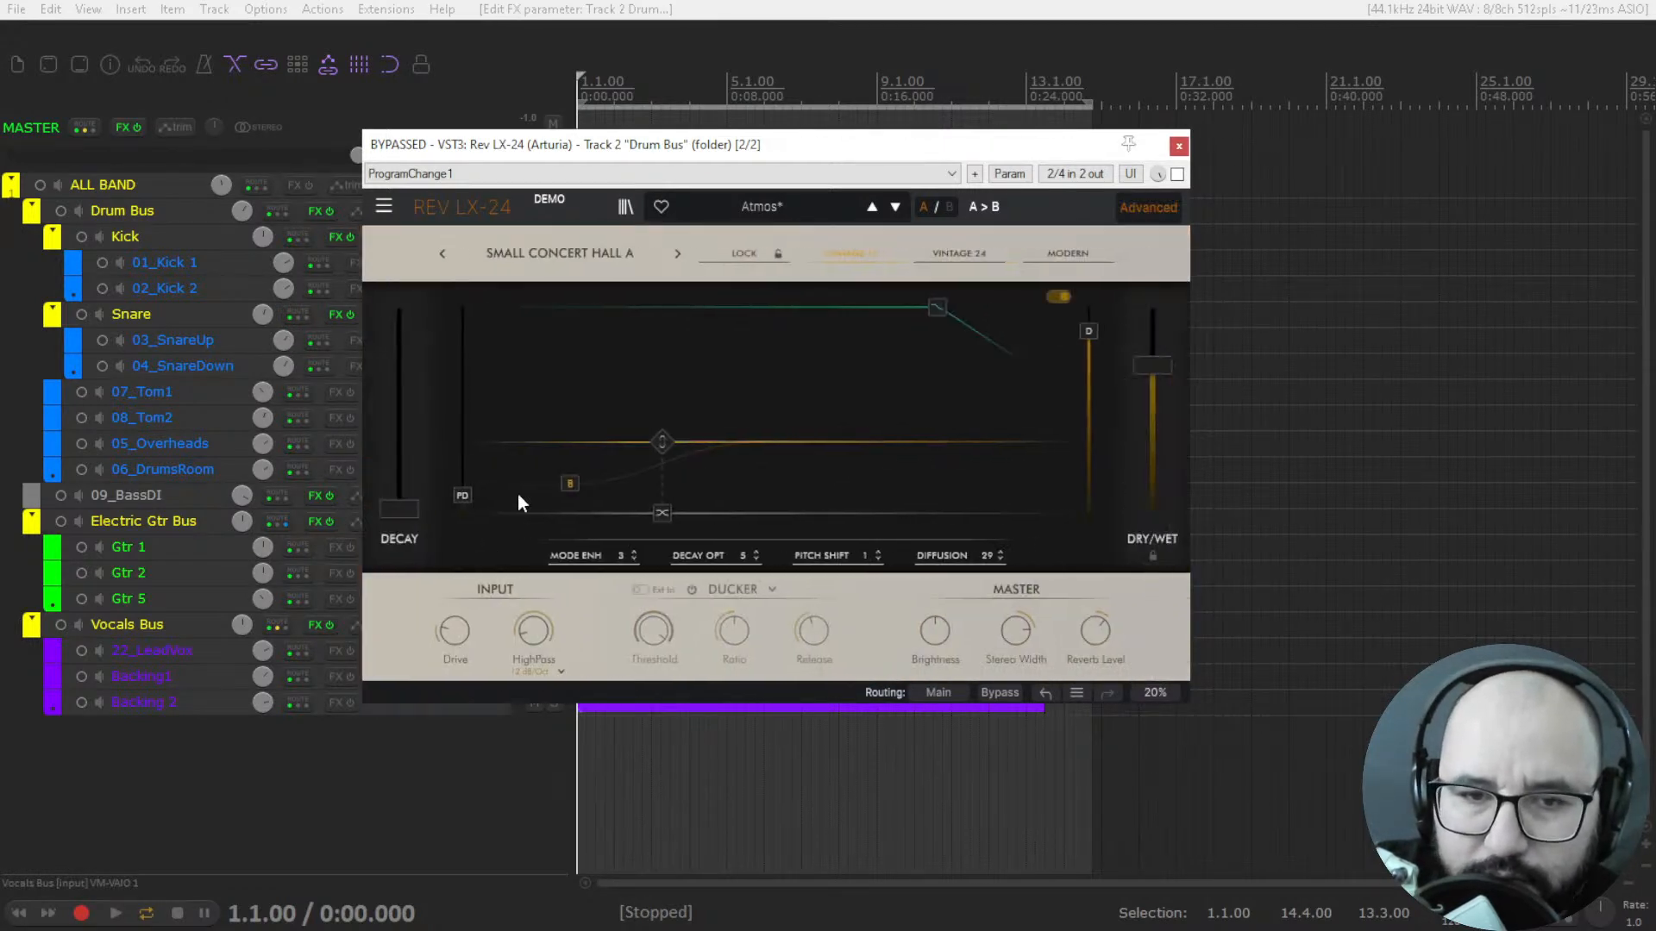
{"action": "left_click", "coordinate": [1149, 207]}
Raise the Crossover fader, then bring the crossover point partway down on the advanced graph.
{"action": "left_click_drag", "start_coordinate": [735, 594], "coordinate": [736, 517]}
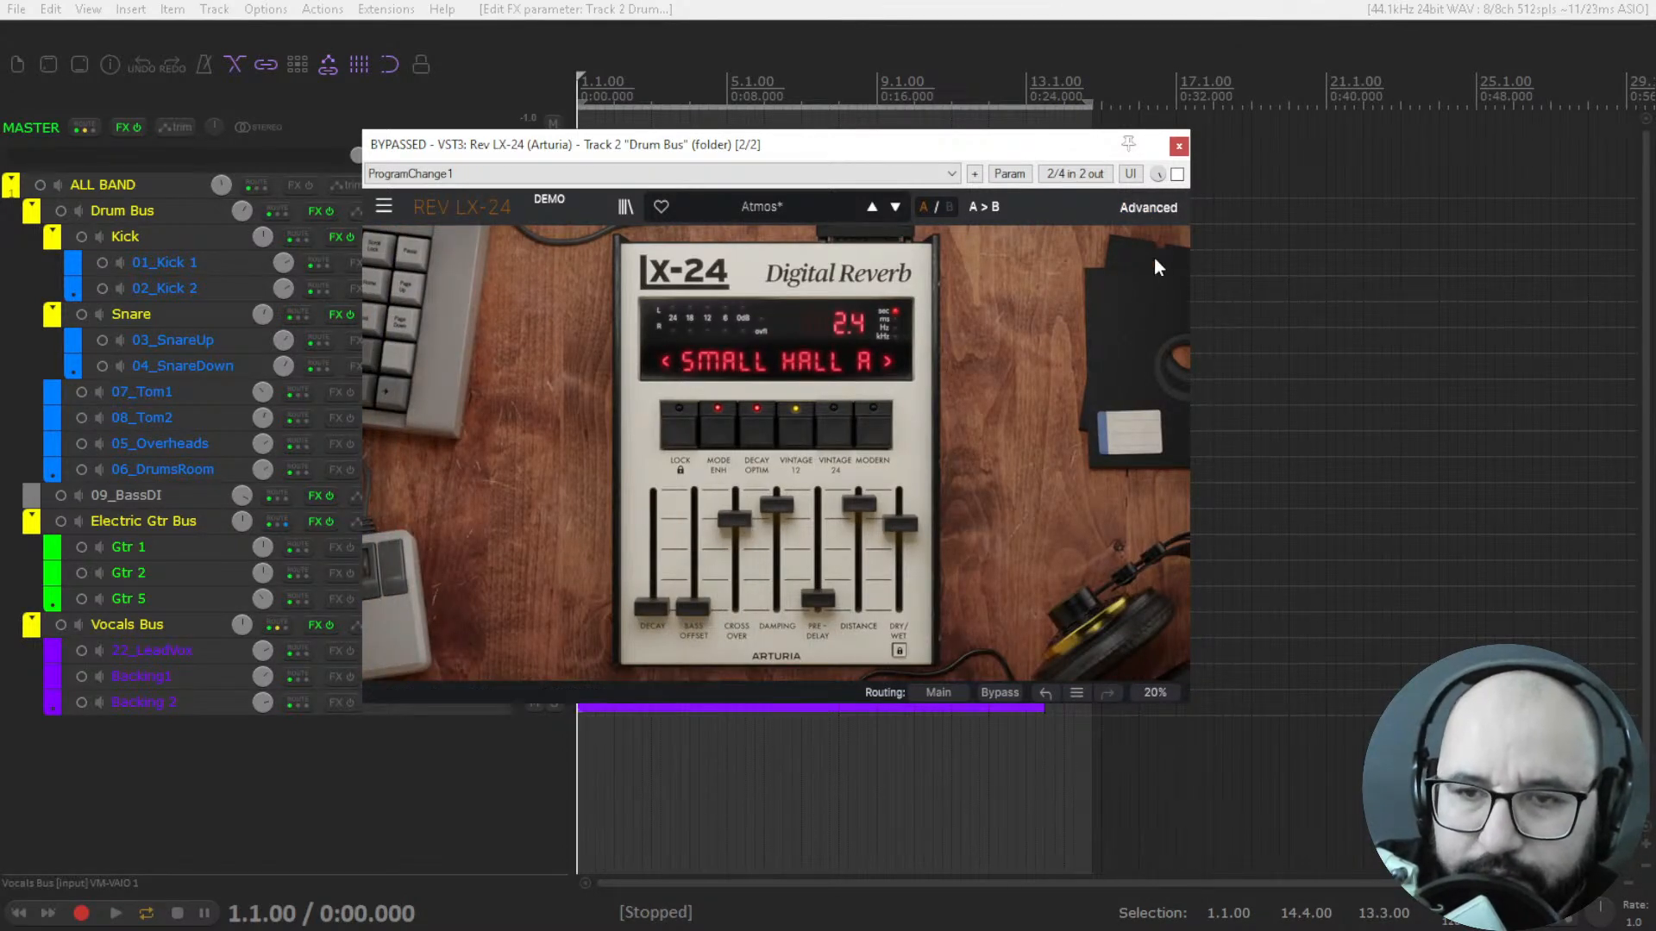
{"action": "left_click", "coordinate": [1149, 207]}
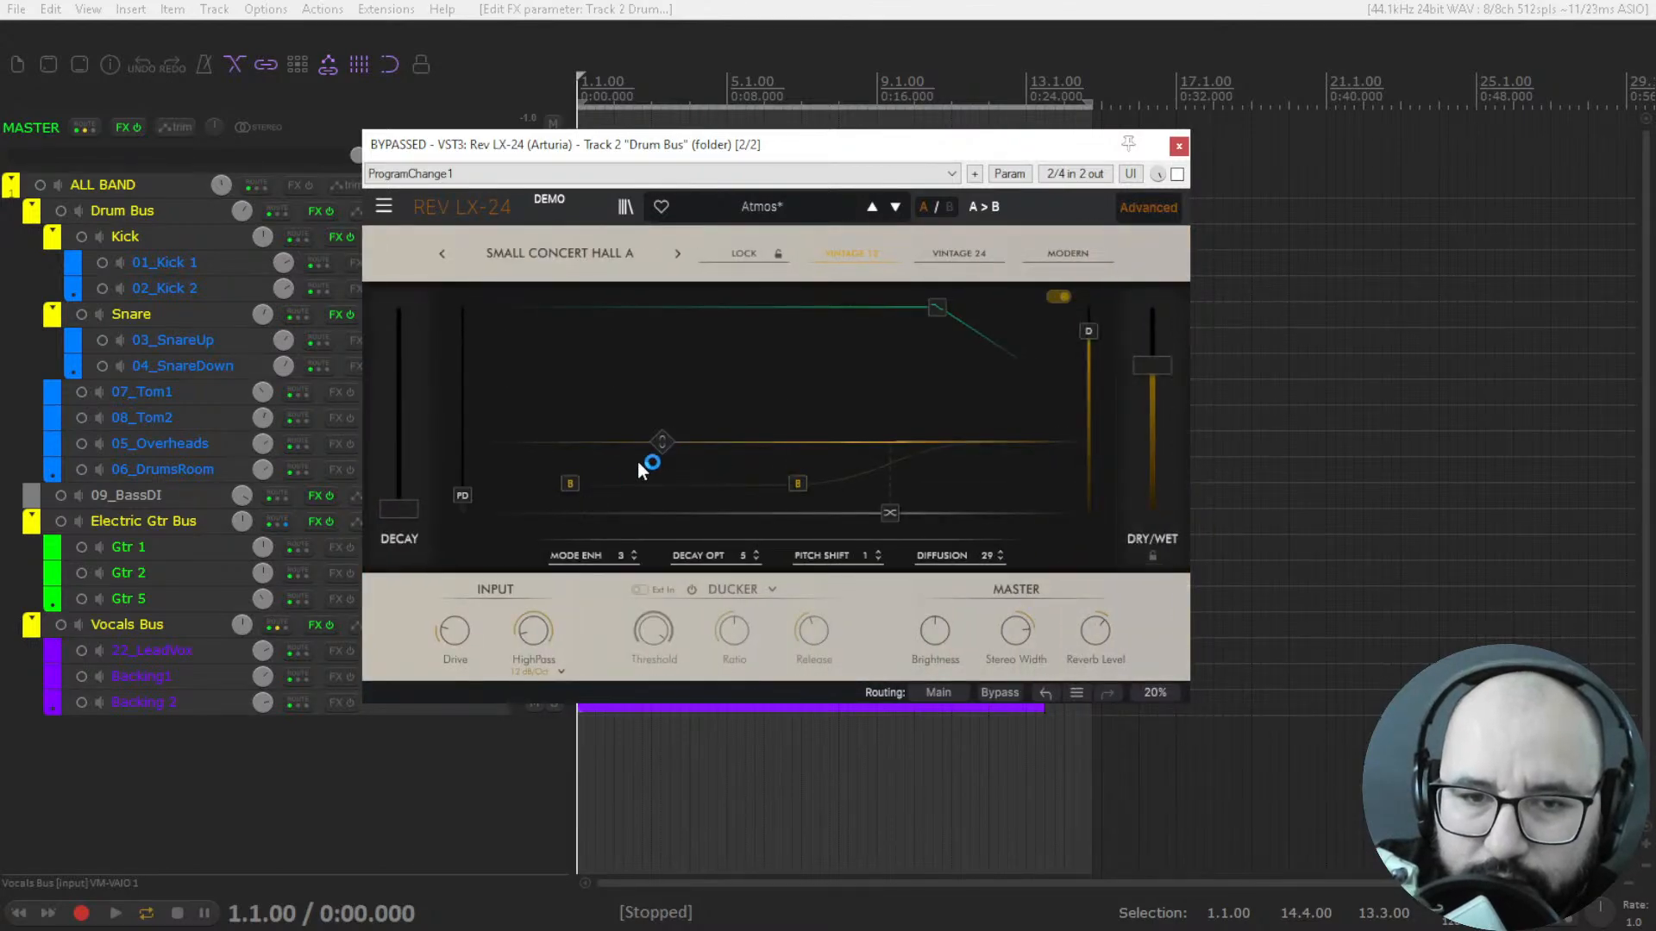
{"action": "mouse_move", "coordinate": [665, 444]}
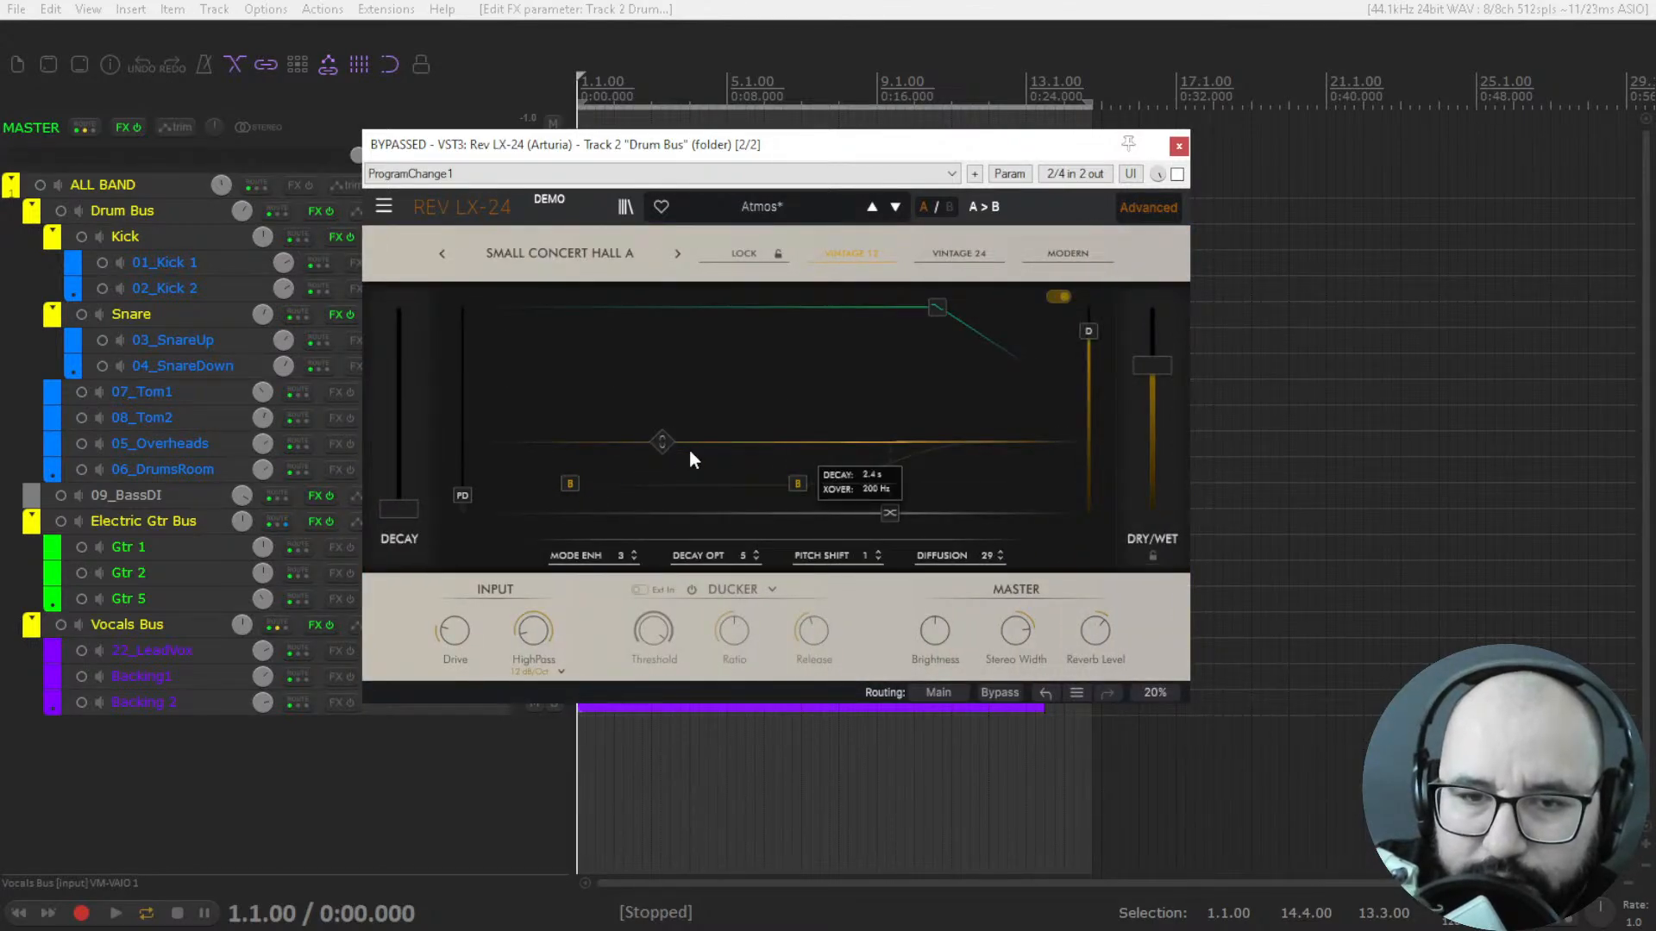
{"action": "left_click_drag", "start_coordinate": [889, 513], "coordinate": [780, 515]}
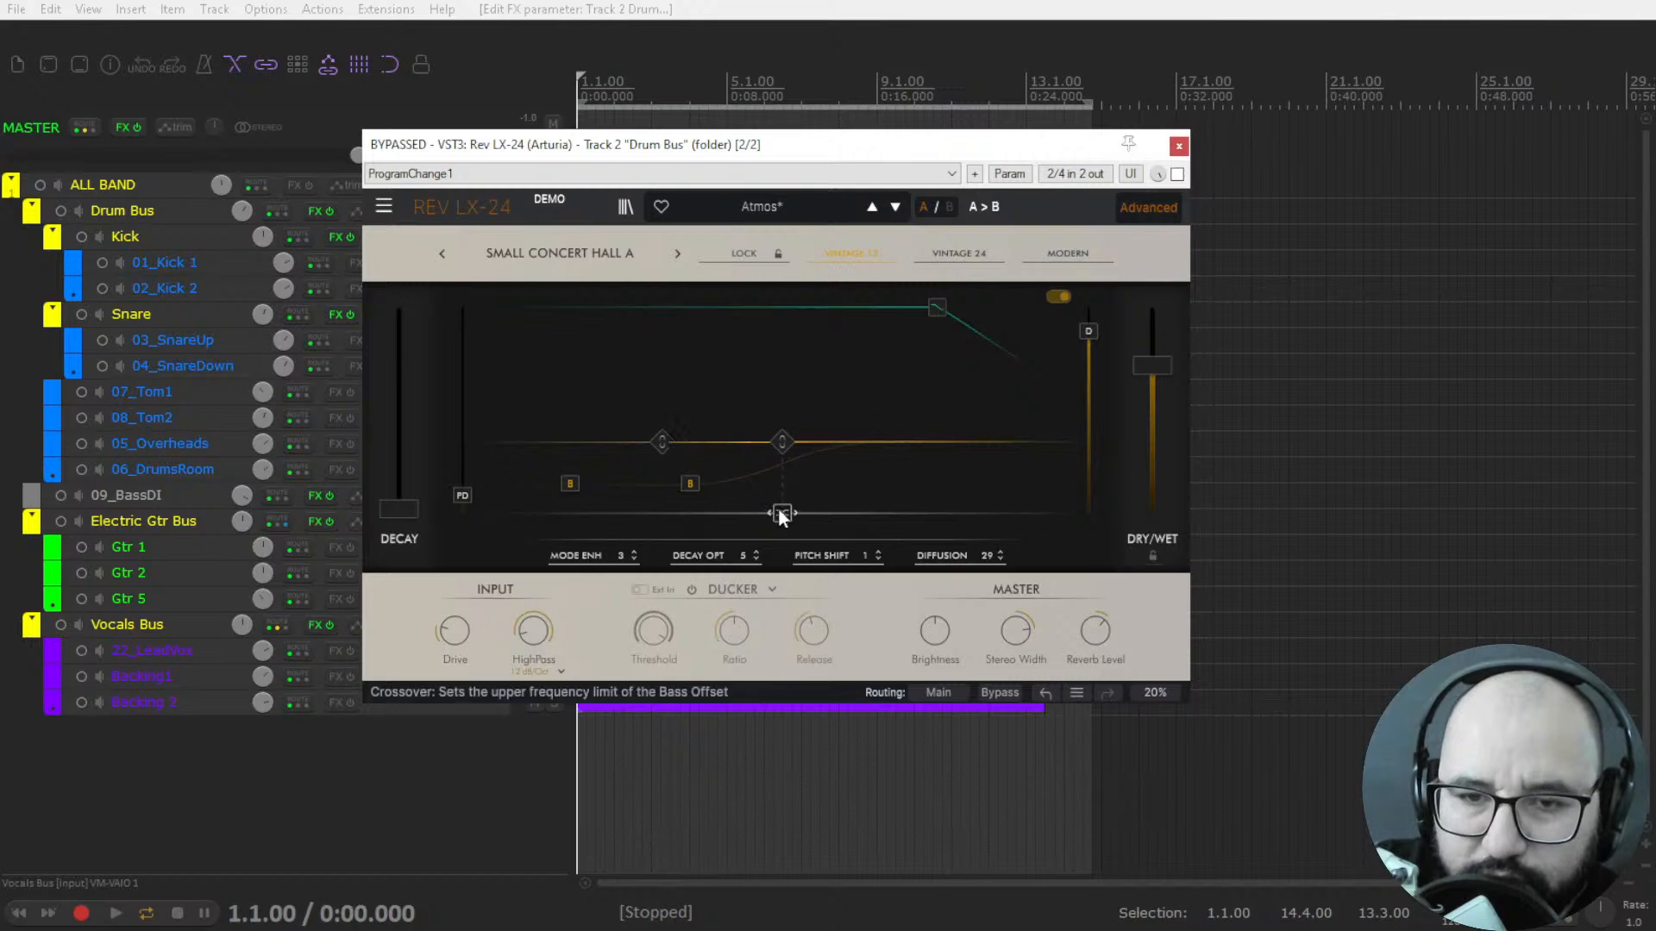
{"action": "left_click", "coordinate": [1131, 222]}
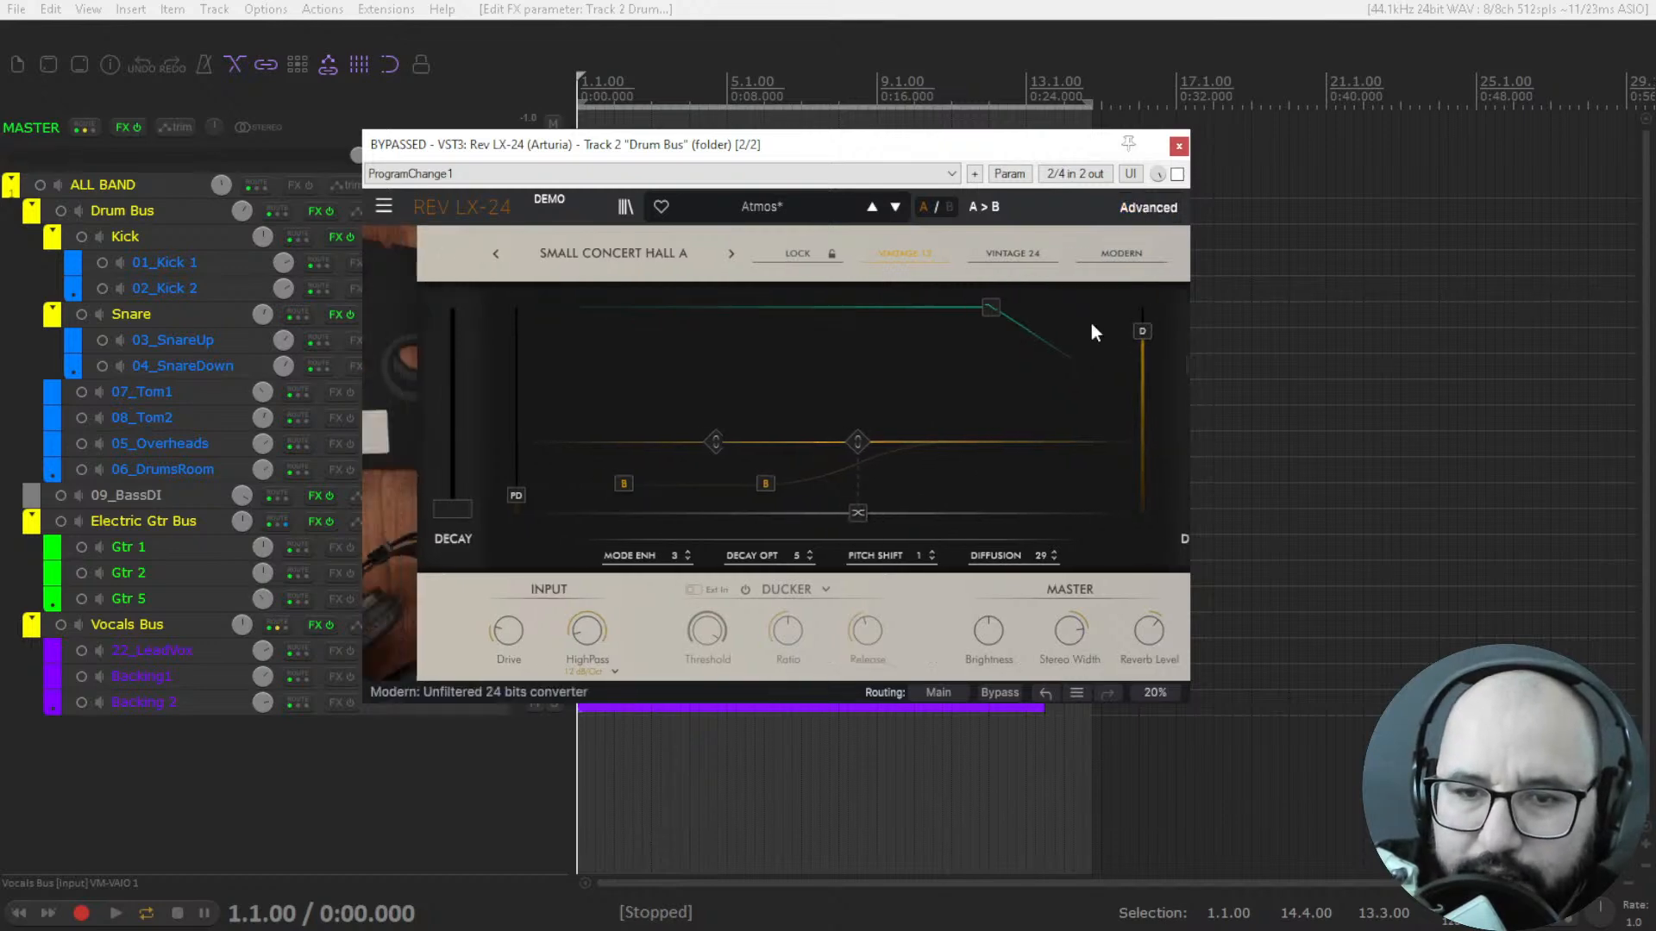
Raise Pre-Delay slightly and Decay to mid-range, and lower Damping and Distance a little.
{"action": "left_click_drag", "start_coordinate": [818, 603], "coordinate": [818, 579]}
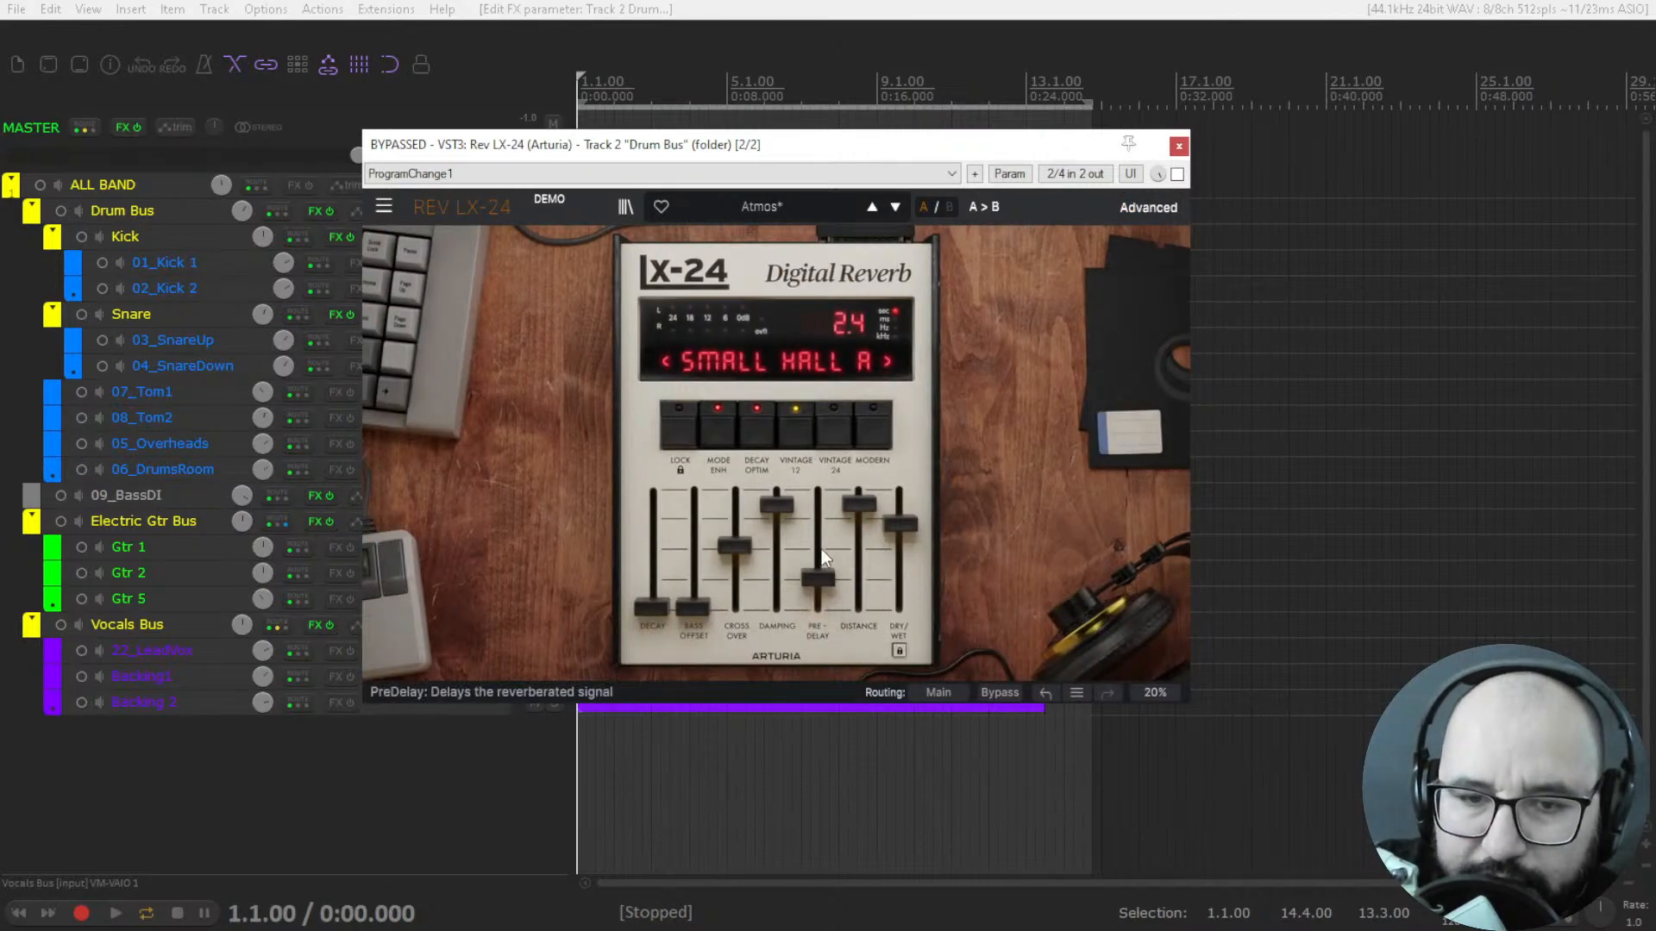
{"action": "left_click_drag", "start_coordinate": [643, 618], "coordinate": [651, 565]}
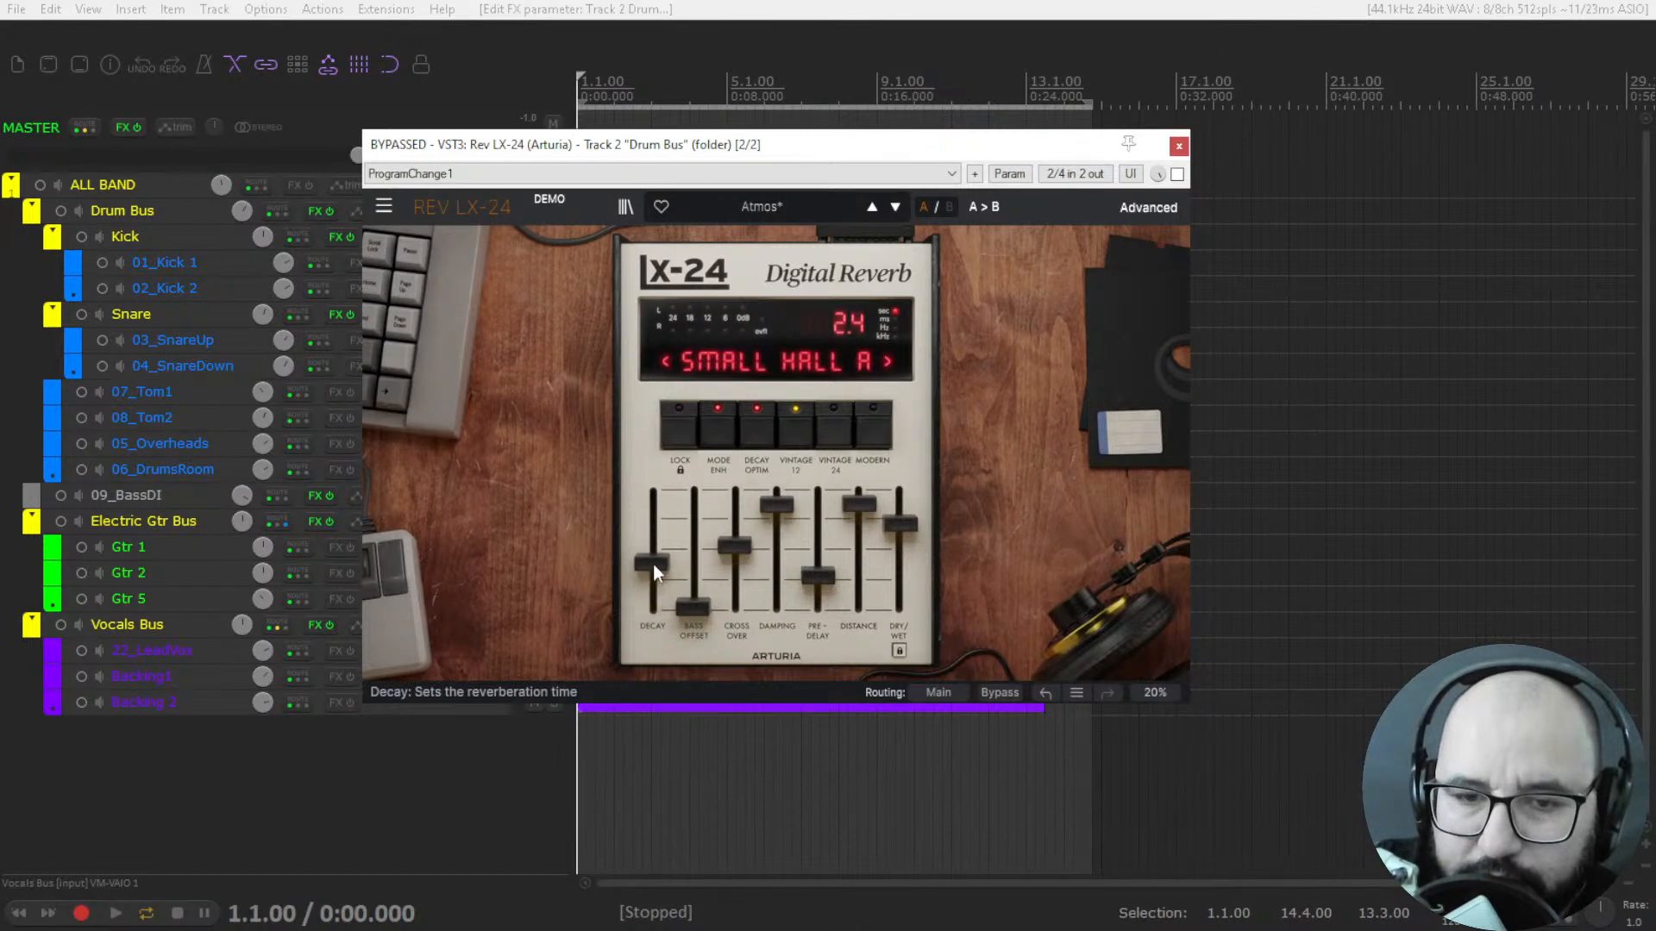
{"action": "left_click_drag", "start_coordinate": [776, 505], "coordinate": [859, 528]}
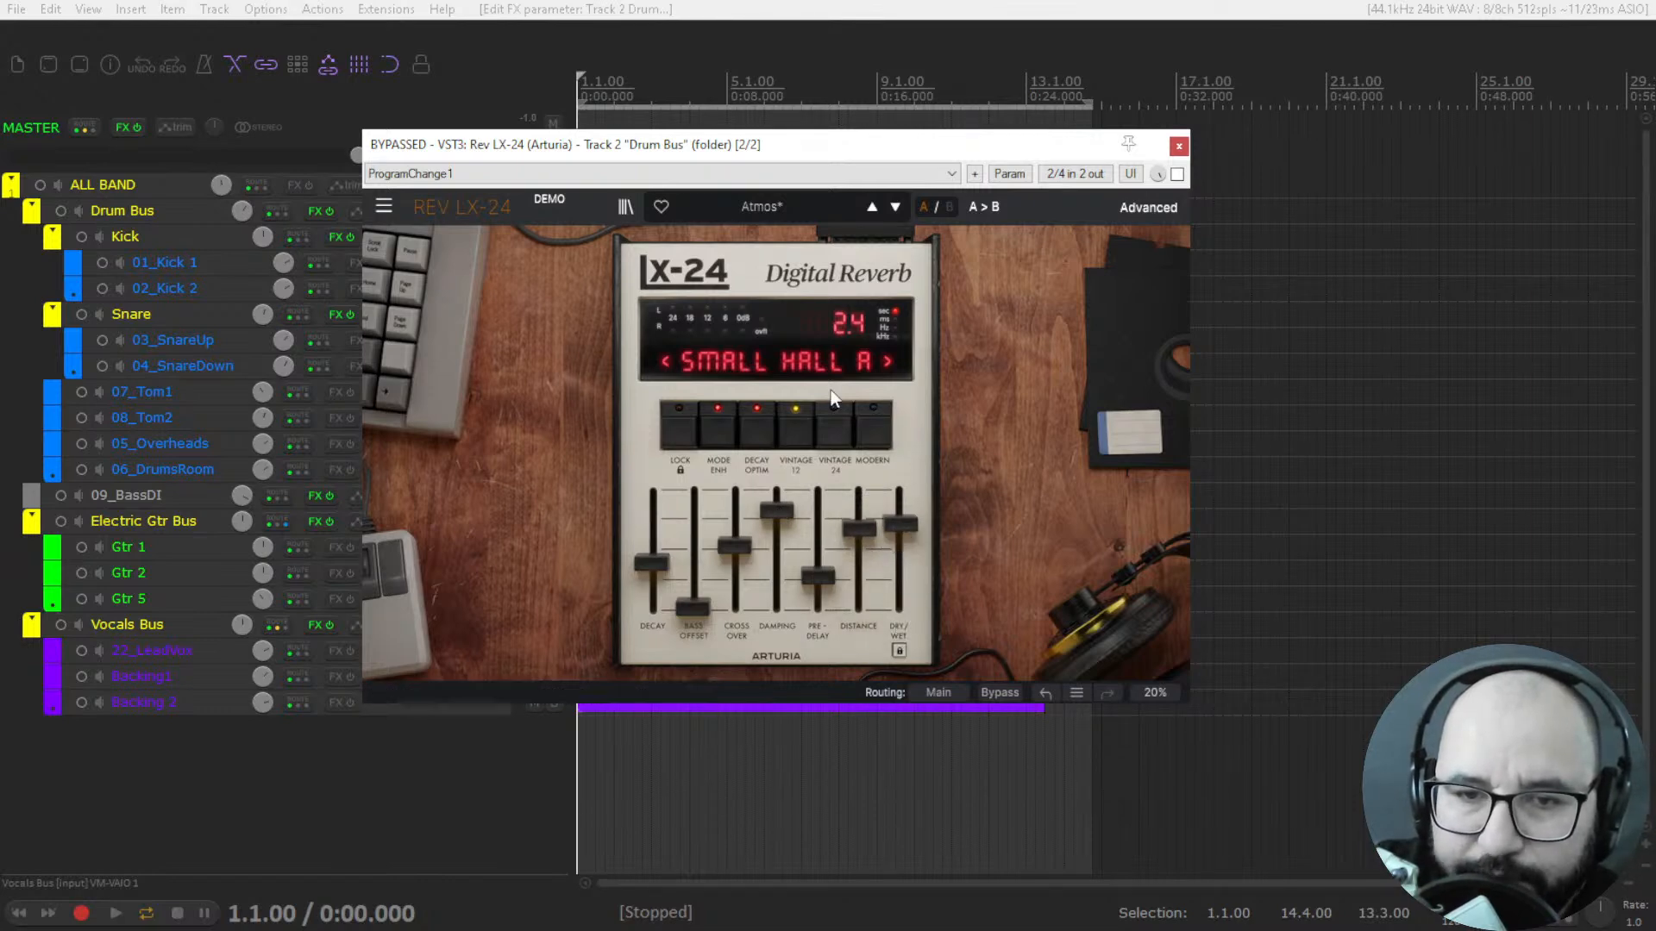
Review the algorithm list again and set the converter mode to Modern after comparing it with Vintage 12.
{"action": "left_click", "coordinate": [747, 350]}
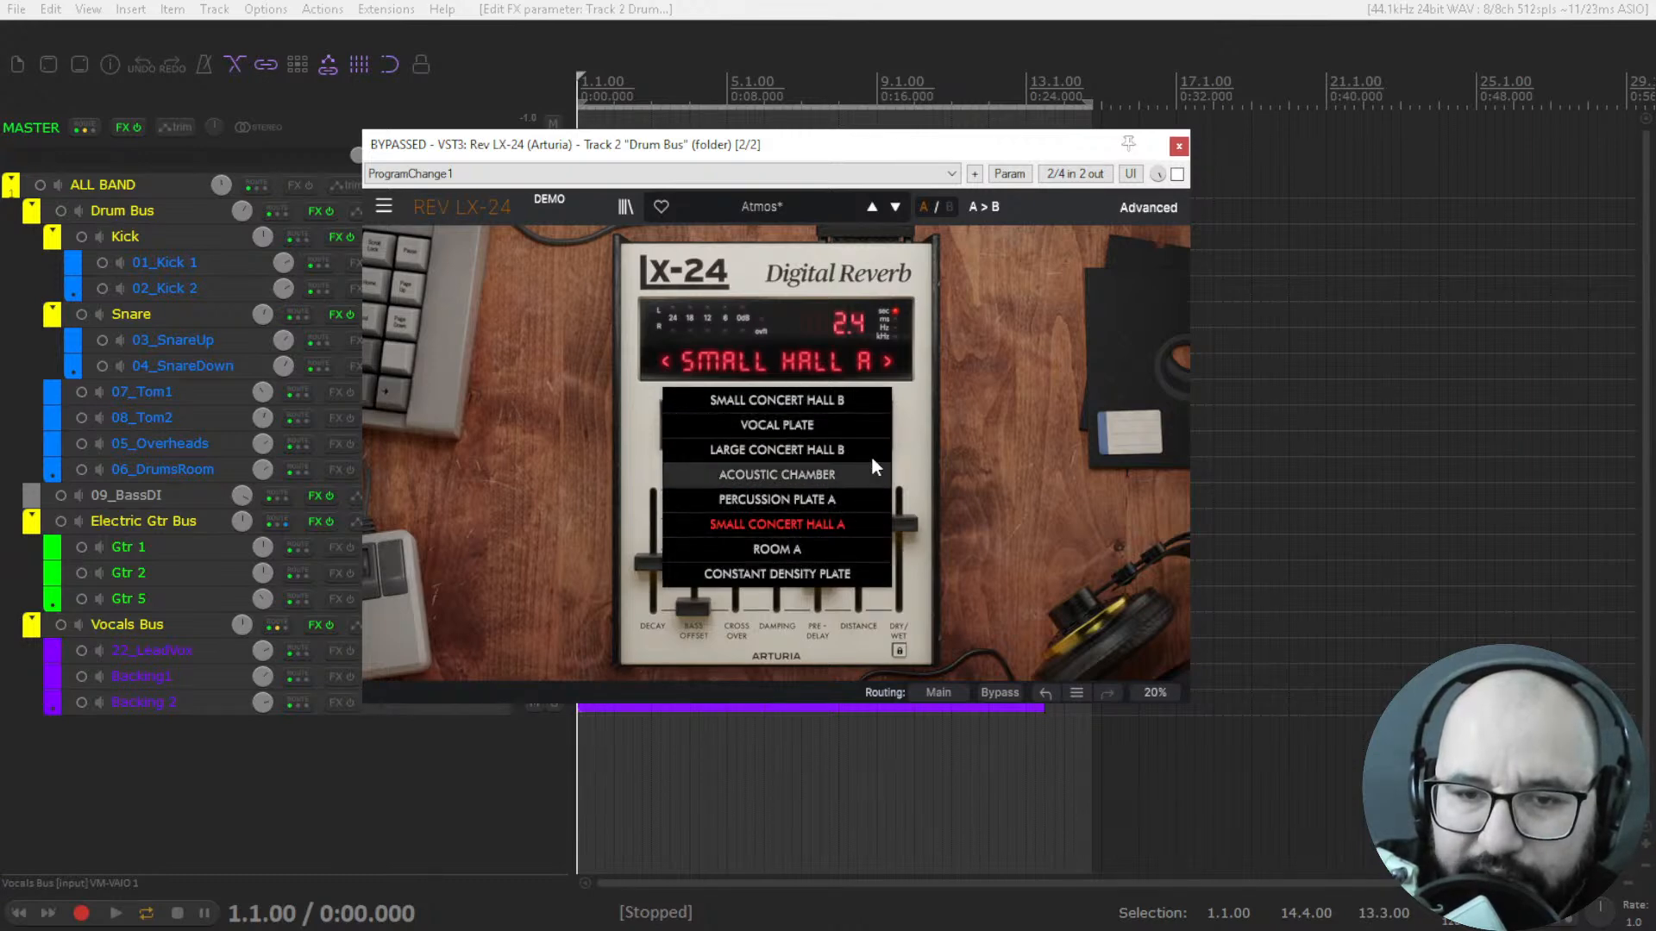
{"action": "left_click", "coordinate": [916, 418]}
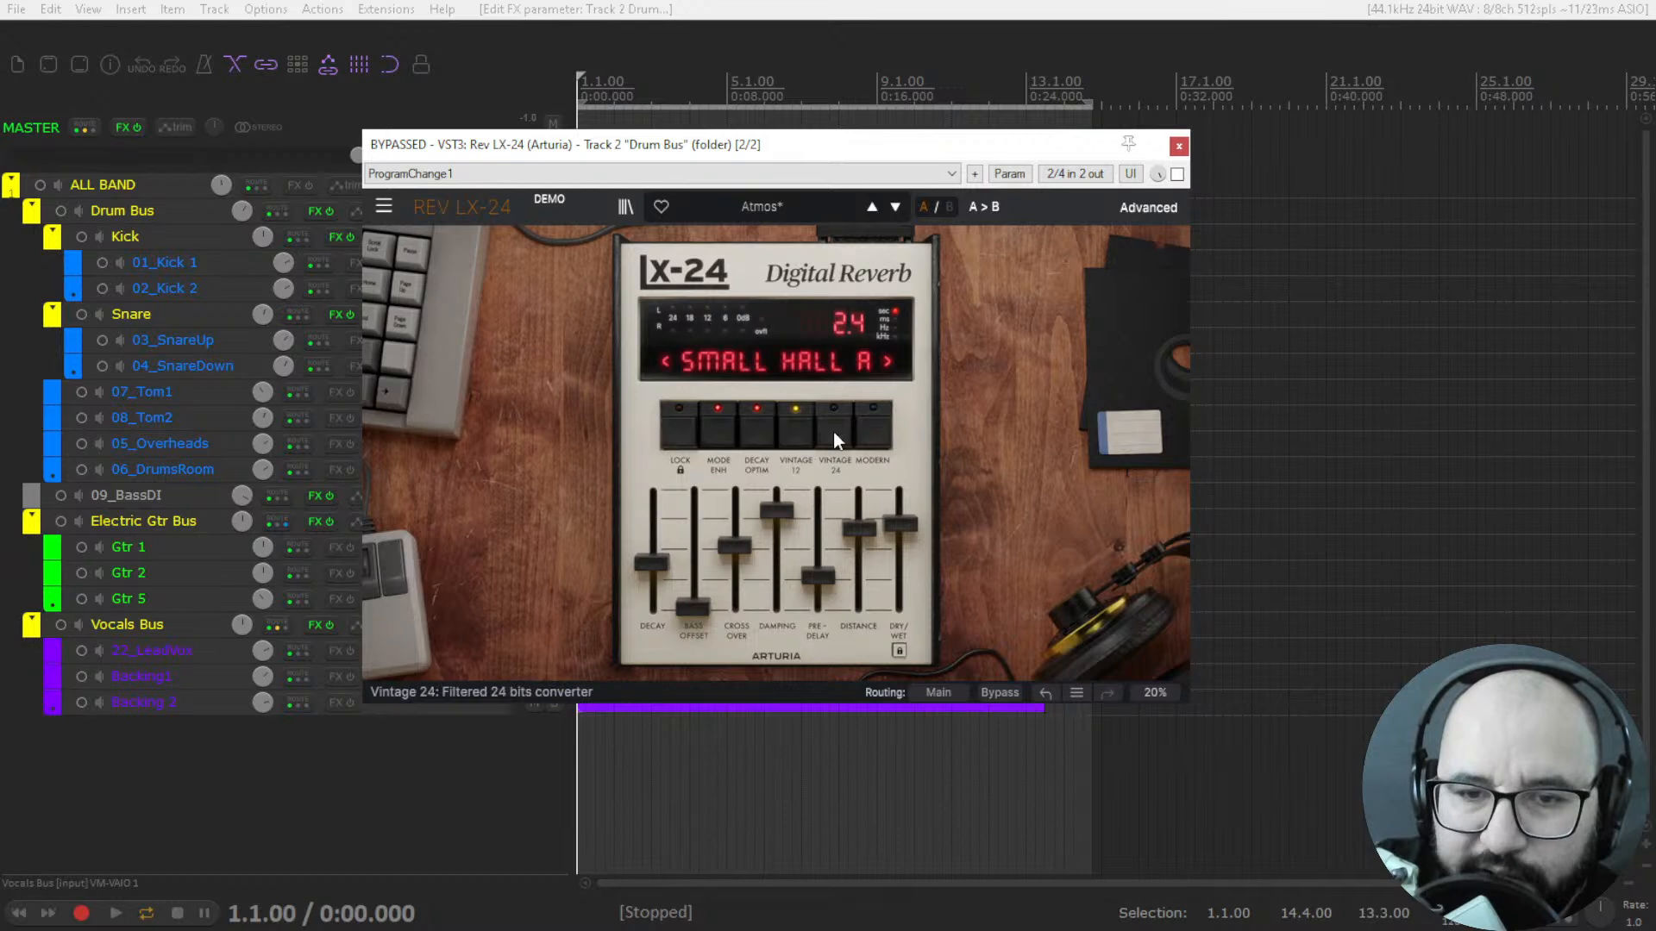
{"action": "left_click", "coordinate": [873, 438]}
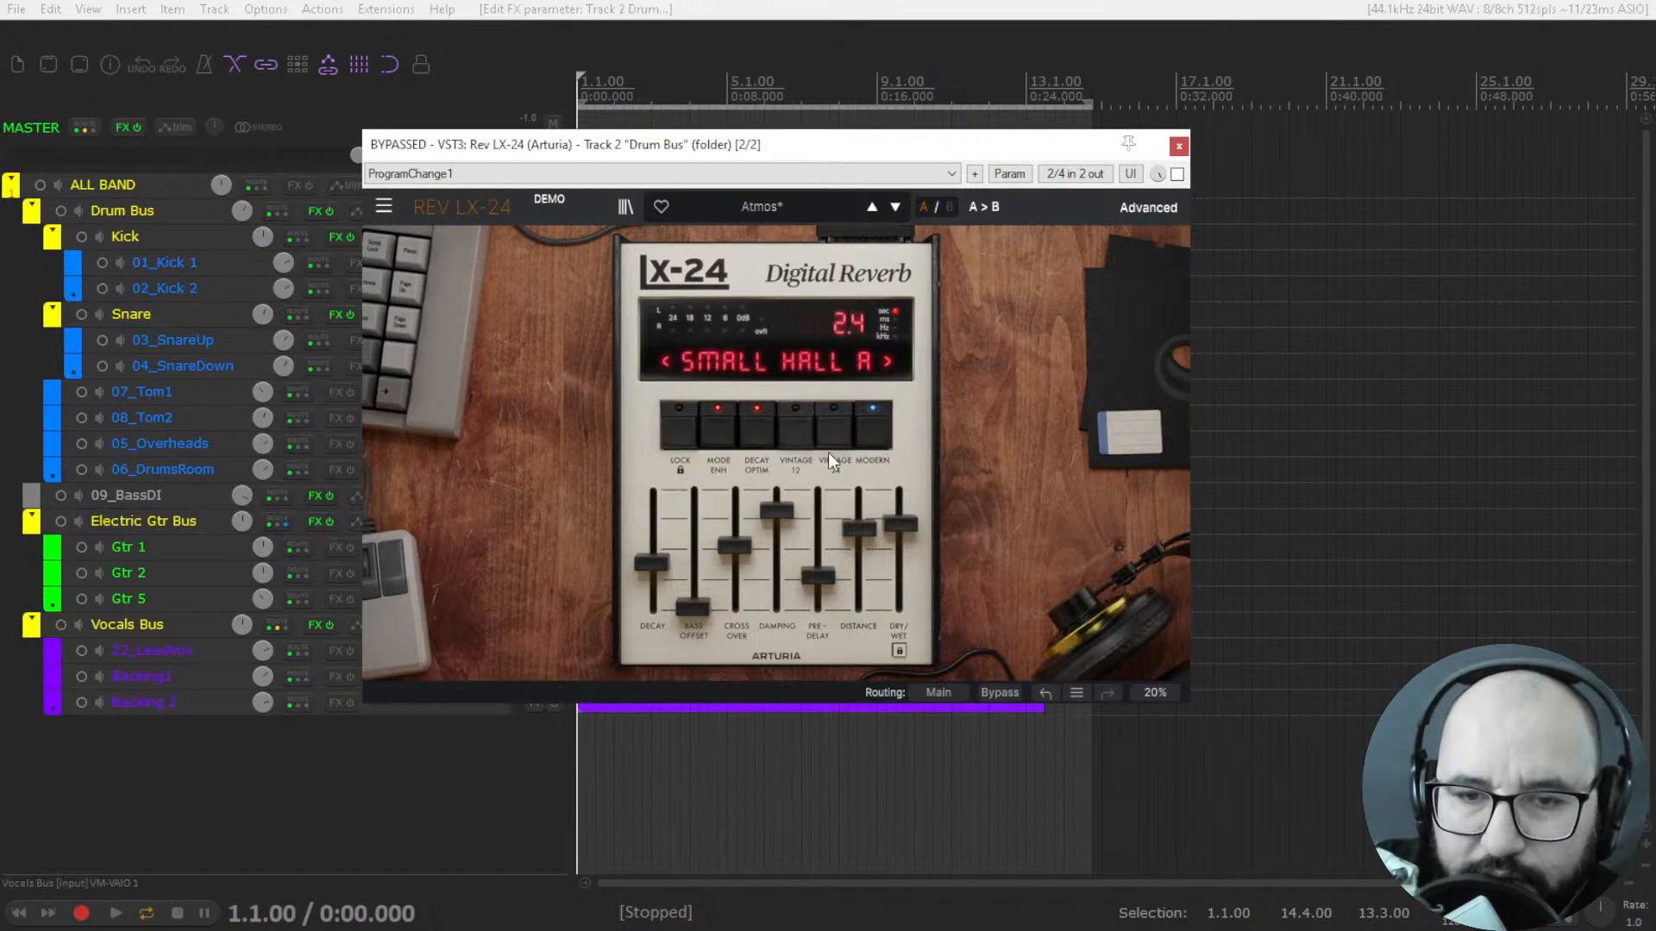
{"action": "left_click", "coordinate": [795, 435]}
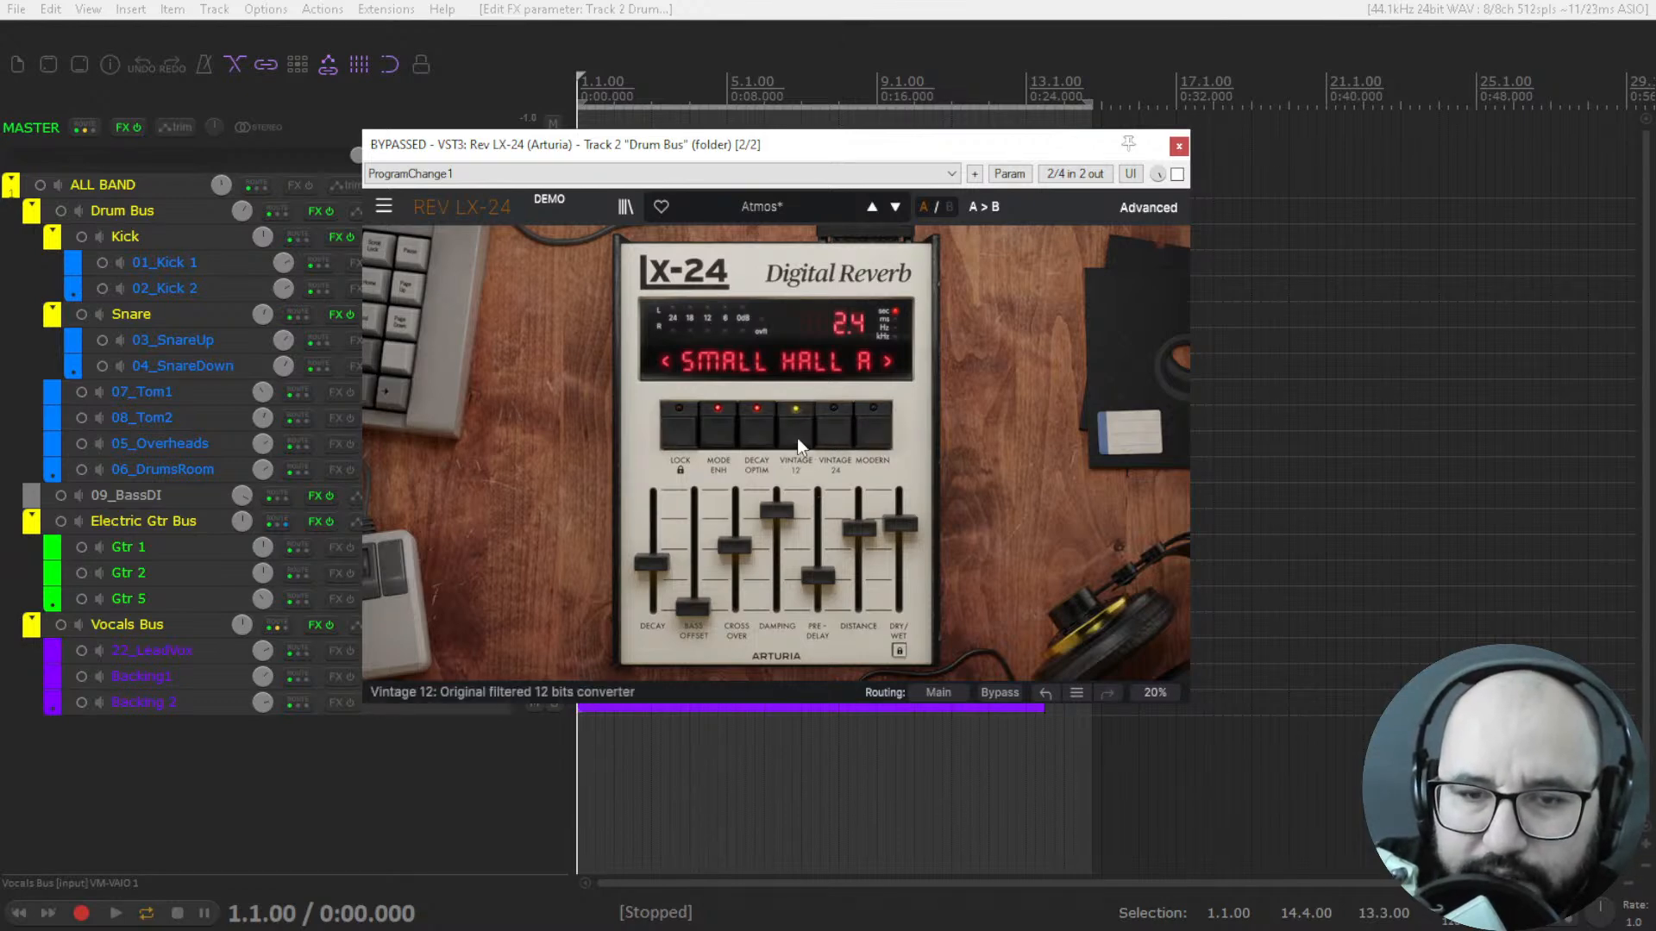
{"action": "left_click", "coordinate": [874, 438]}
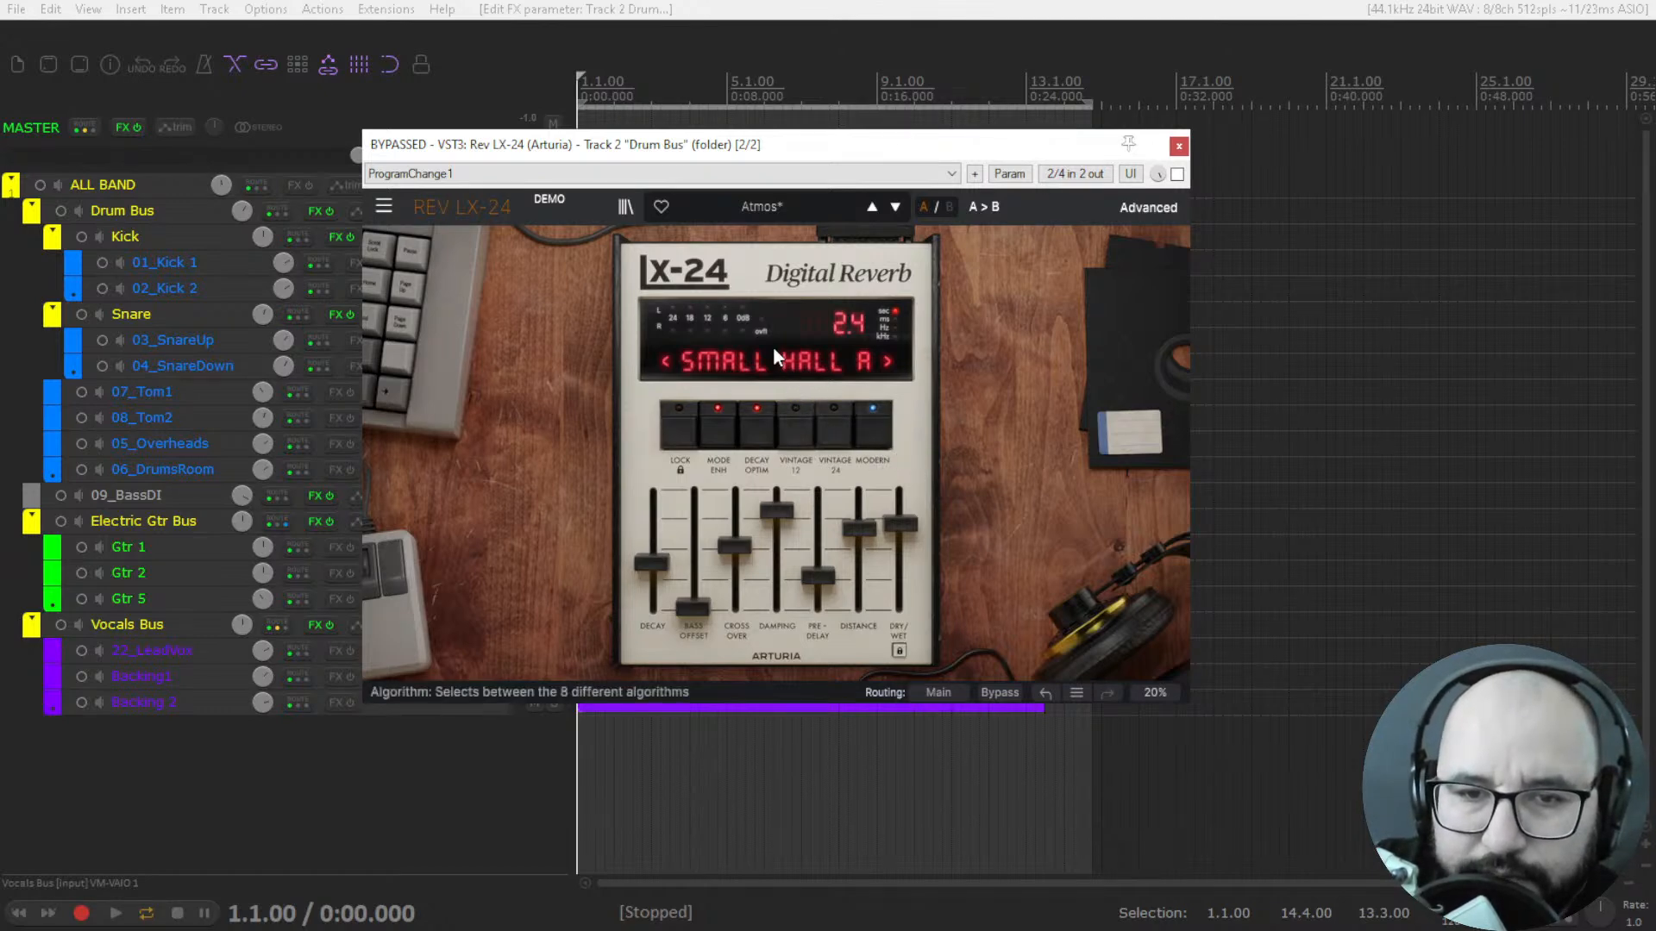
Look at the preset categories without loading one and shift the plugin window slightly.
{"action": "left_click", "coordinate": [795, 205]}
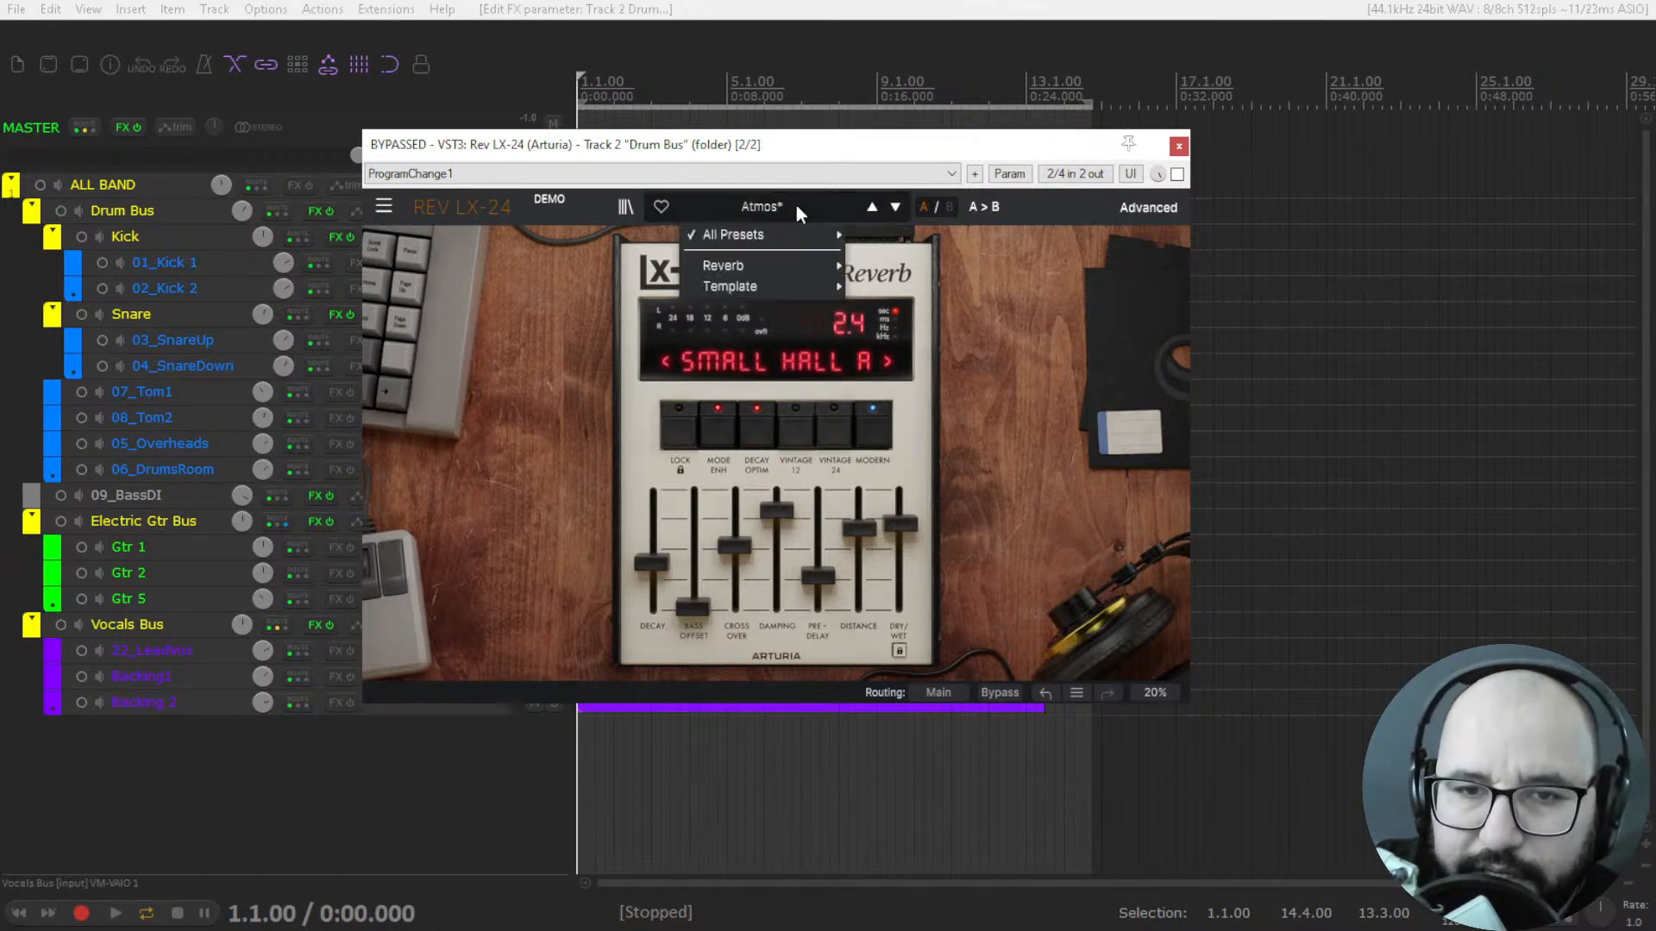
{"action": "mouse_move", "coordinate": [784, 264]}
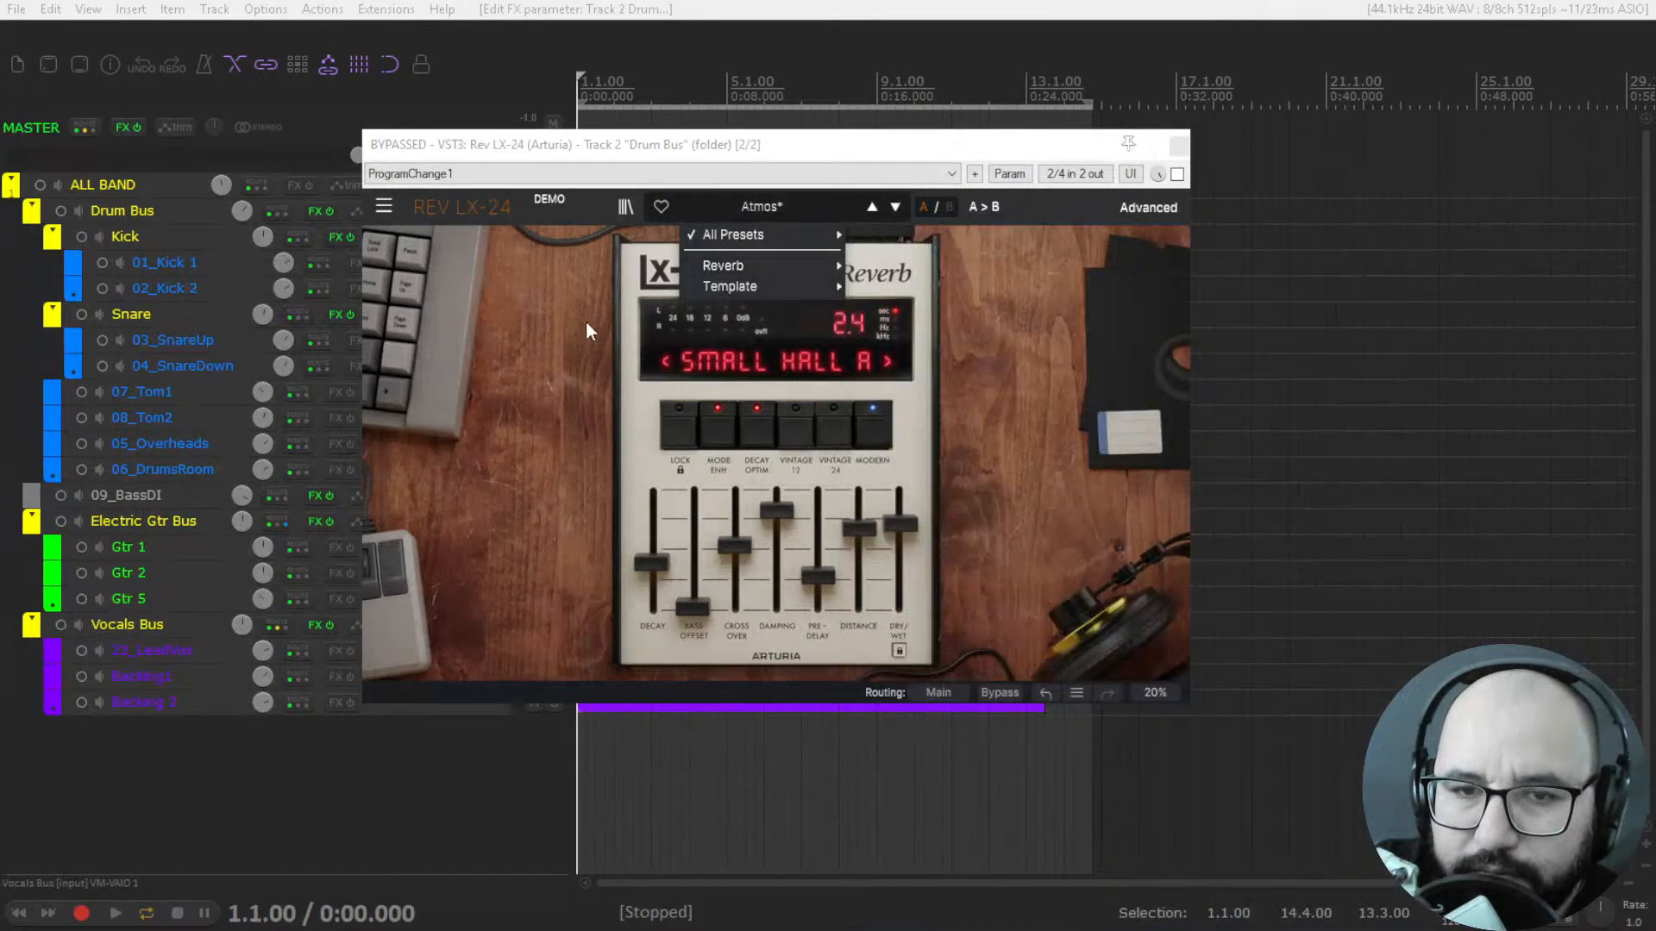
{"action": "left_click", "coordinate": [587, 321]}
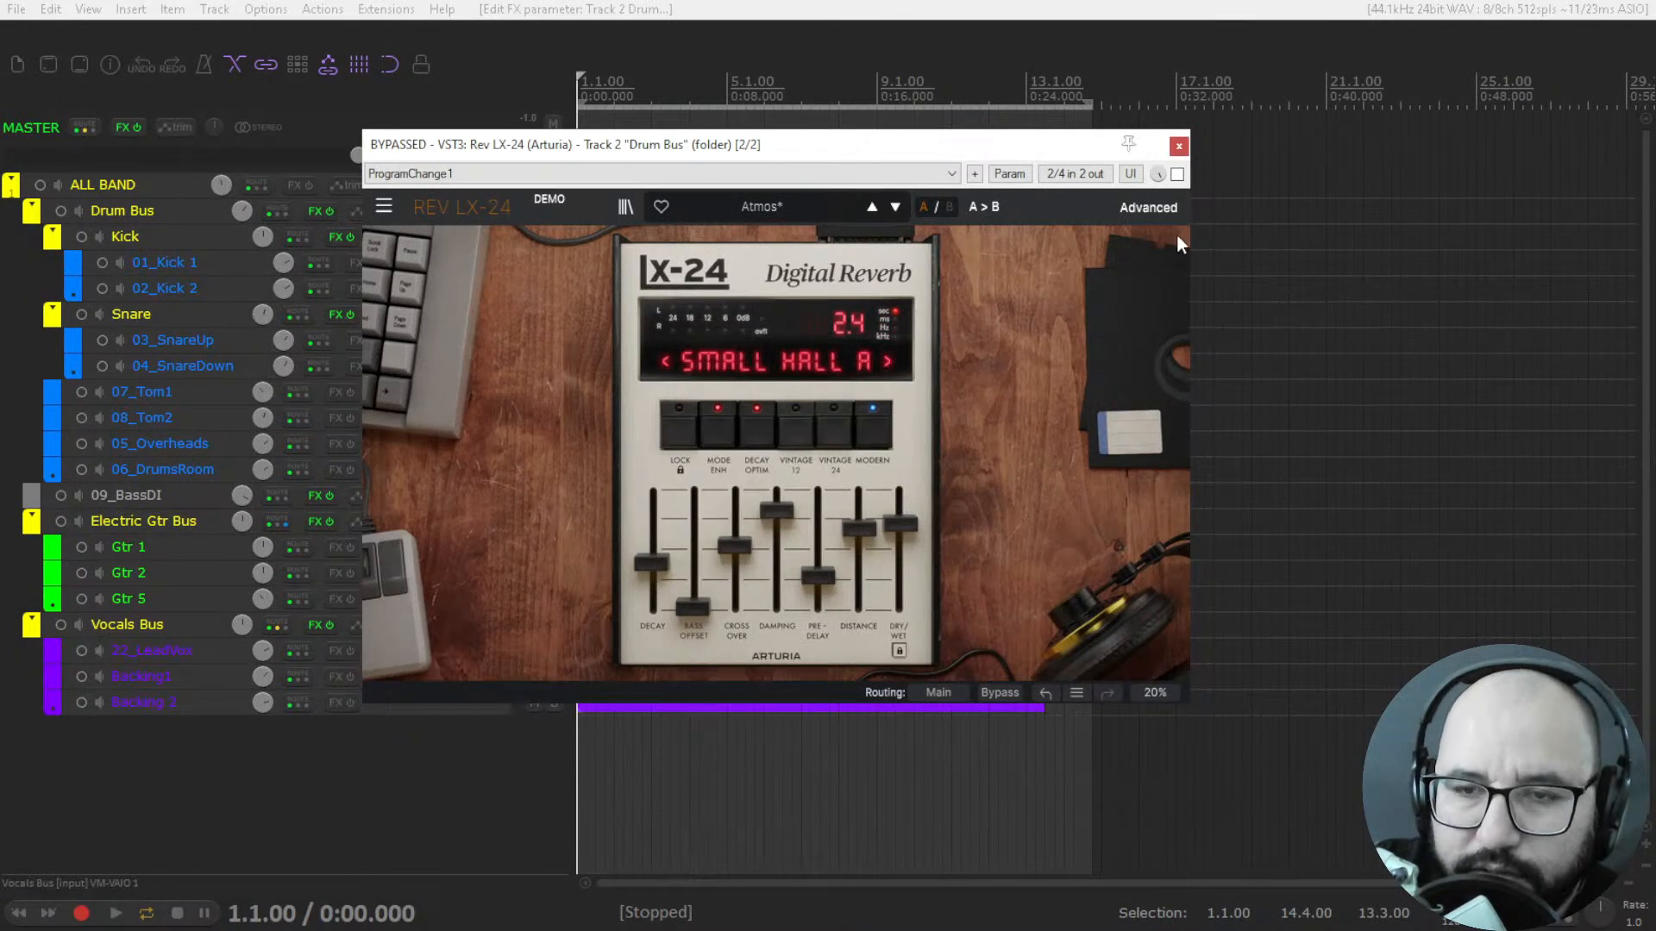
{"action": "left_click_drag", "start_coordinate": [996, 147], "coordinate": [1011, 163]}
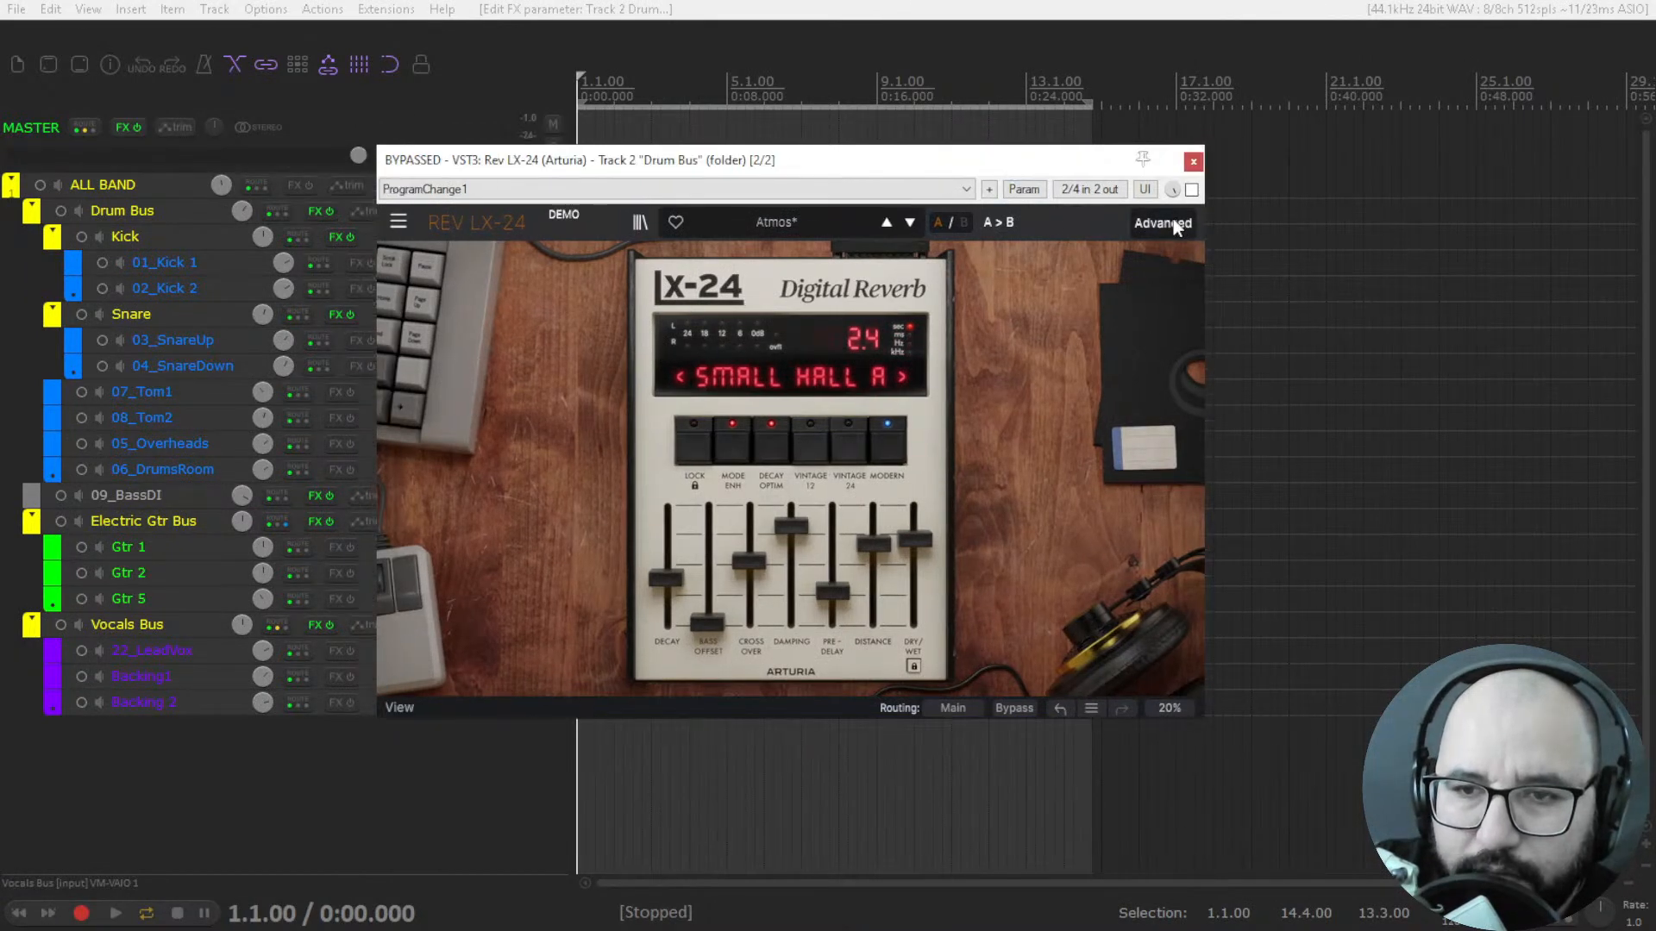
Solo the Drum Bus during playback, enable Rev LX-24 to hear the reverb, and stop playback.
{"action": "key", "text": "space"}
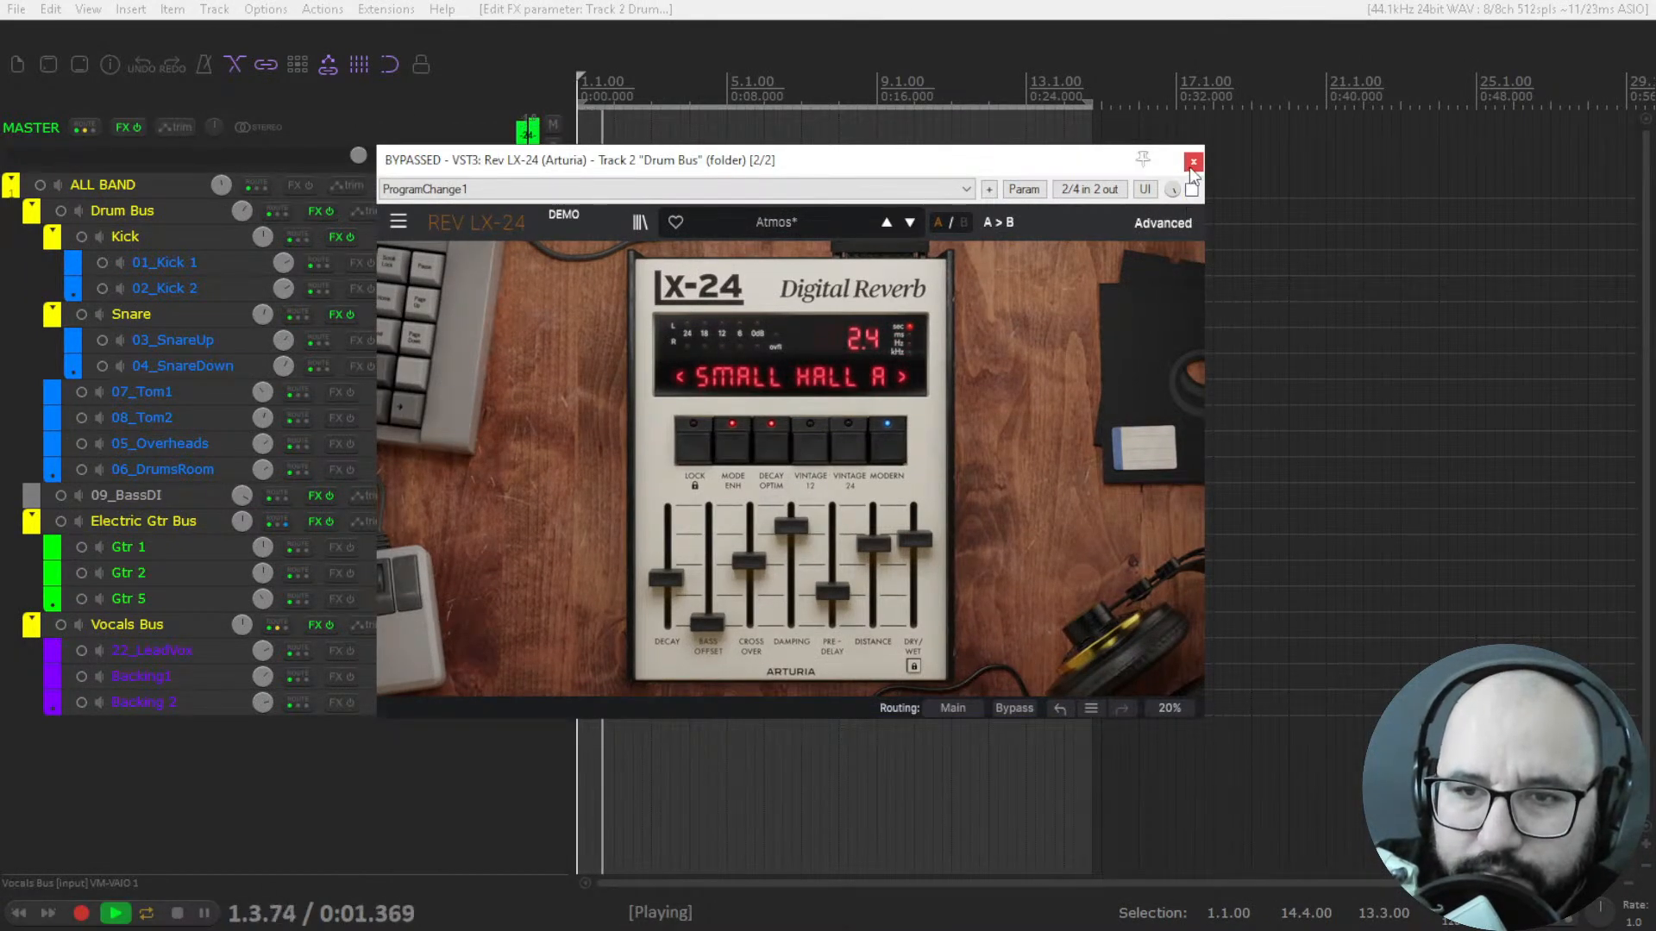
{"action": "left_click_drag", "start_coordinate": [1069, 168], "coordinate": [1097, 308]}
{"action": "left_click", "coordinate": [553, 212]}
{"action": "left_click_drag", "start_coordinate": [847, 302], "coordinate": [842, 176]}
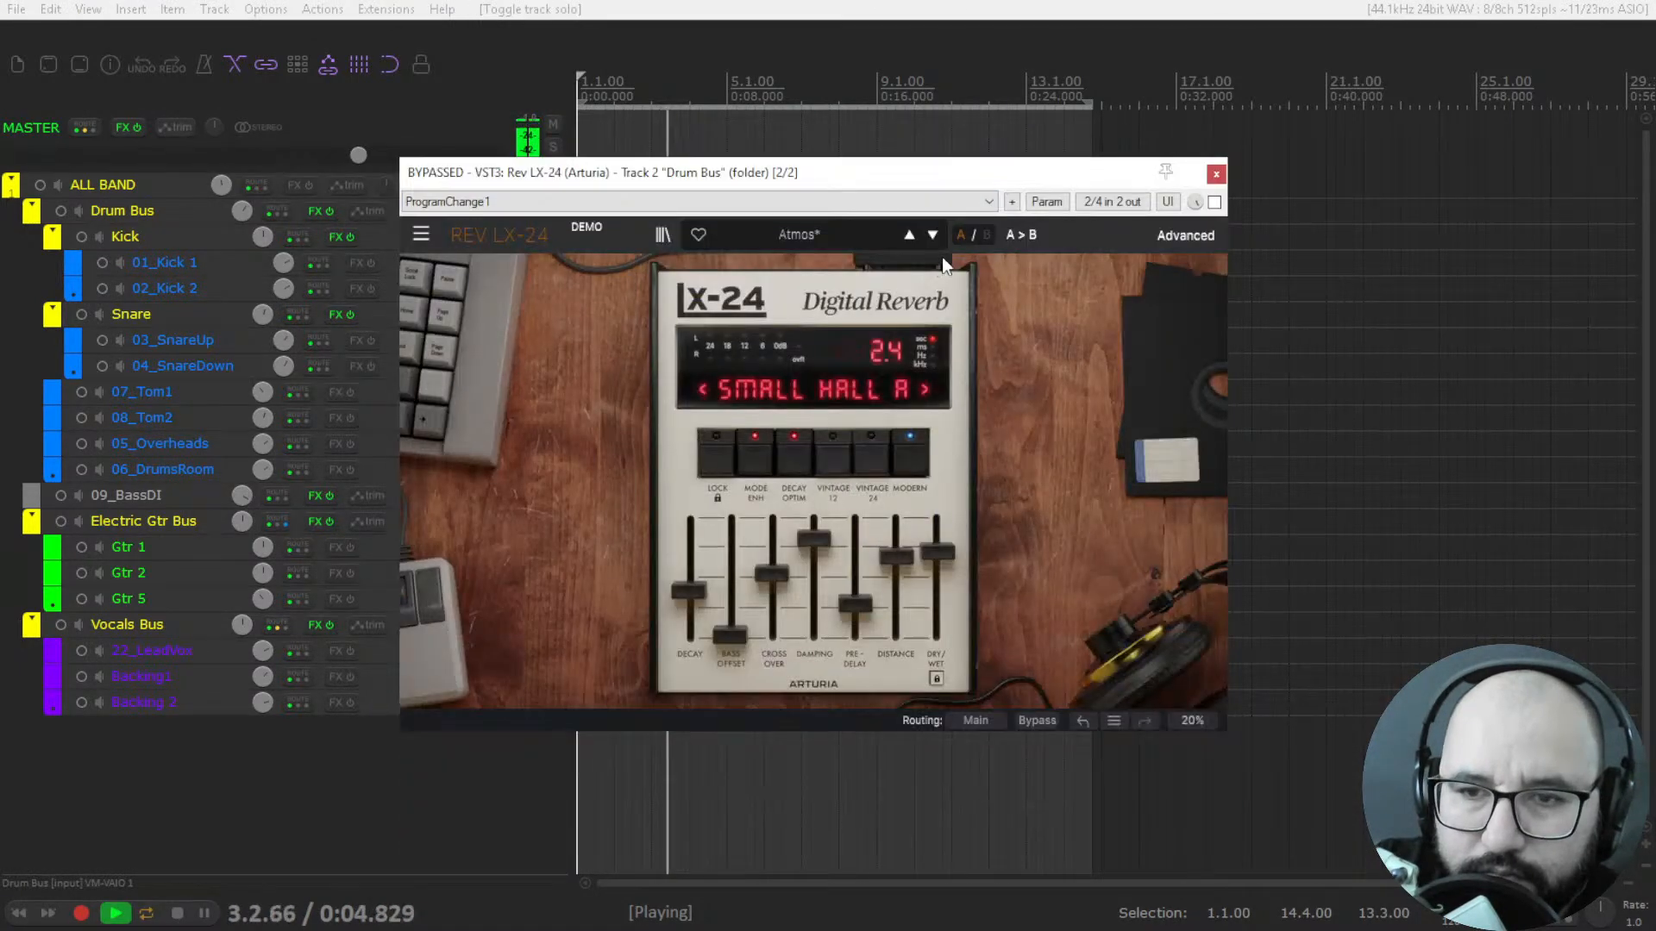
{"action": "left_click", "coordinate": [1215, 204]}
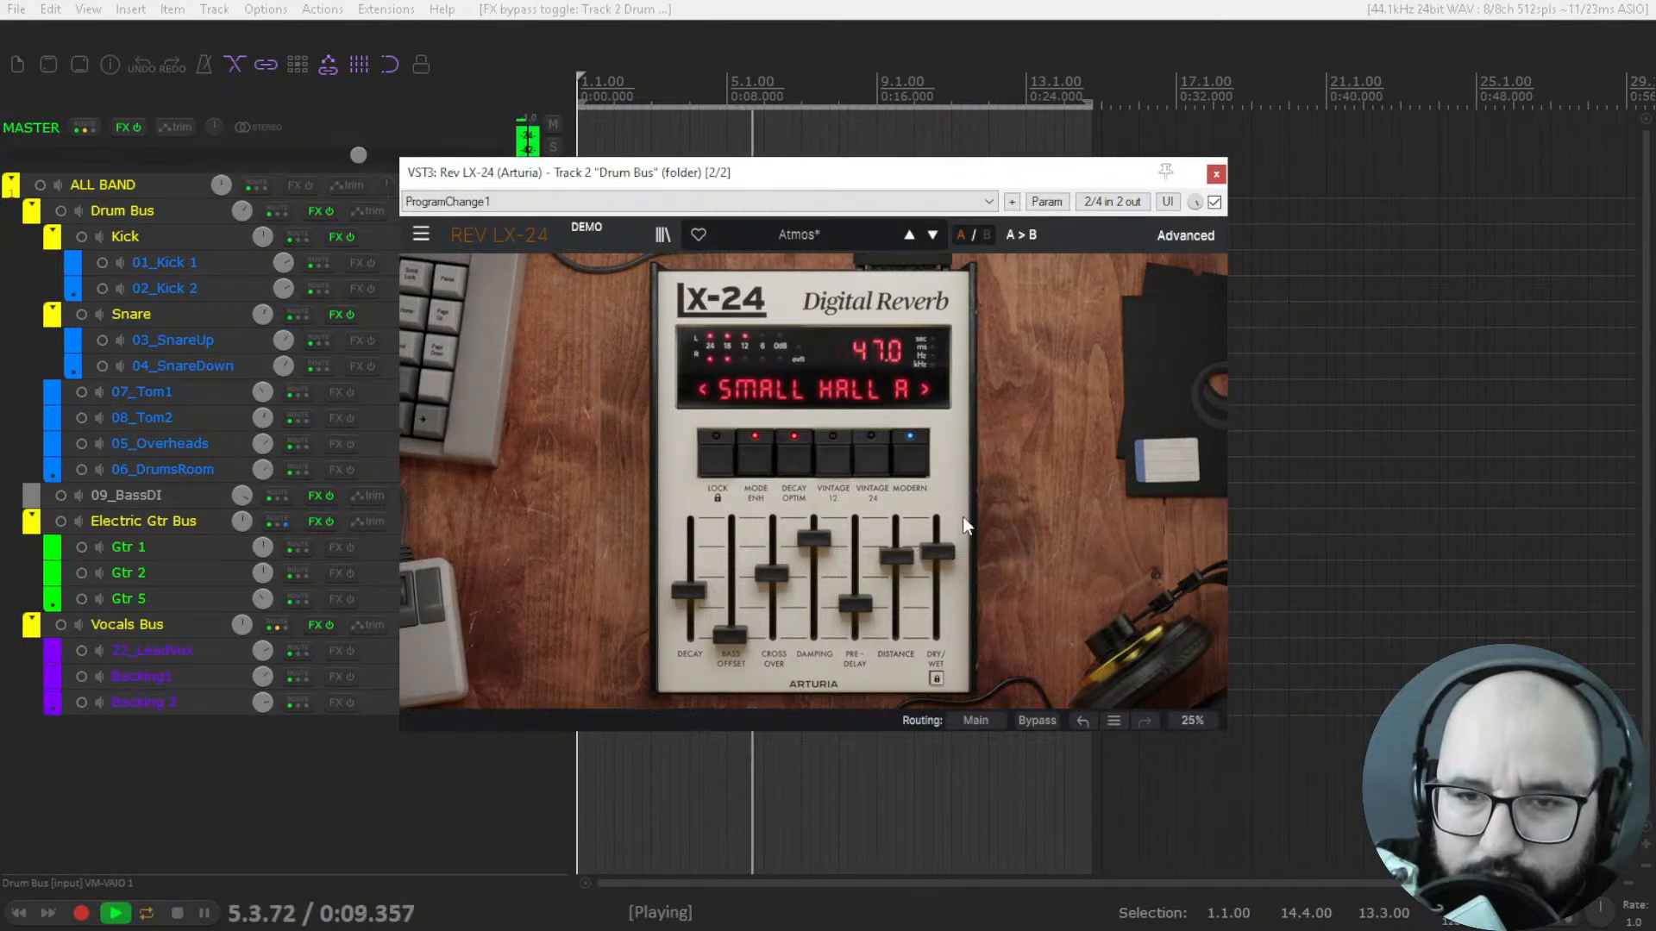
{"action": "key", "text": "space"}
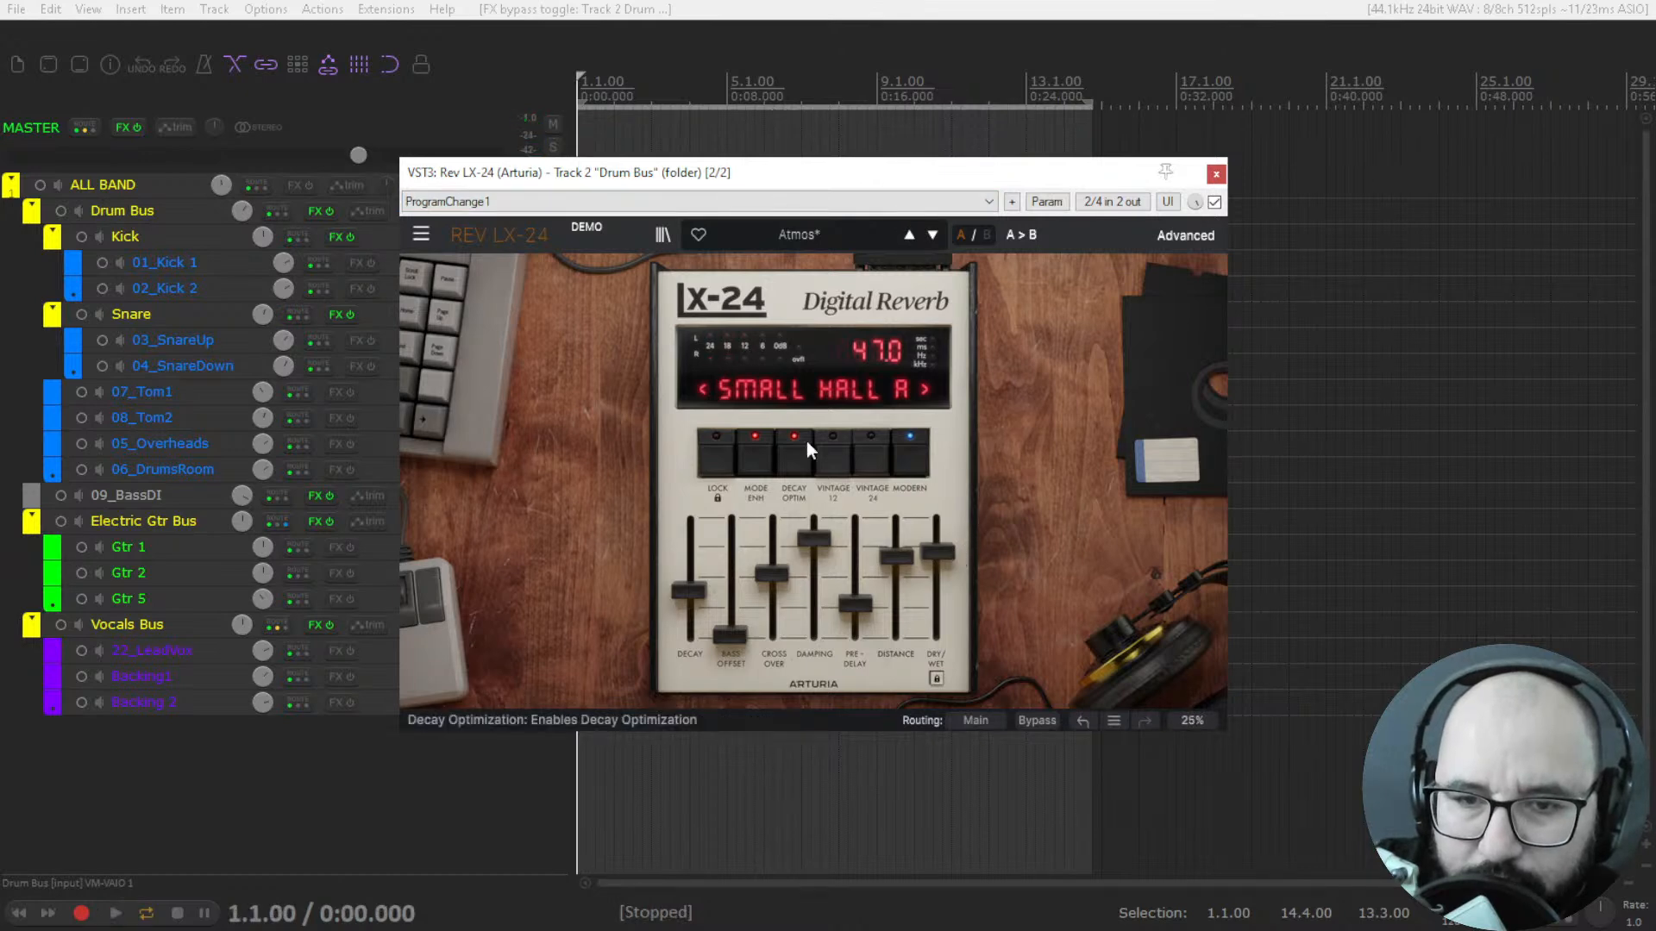
Switch the algorithm to Small Concert Hall B and set Dry/Wet to 82.0 while auditioning the drums.
{"action": "left_click", "coordinate": [778, 384]}
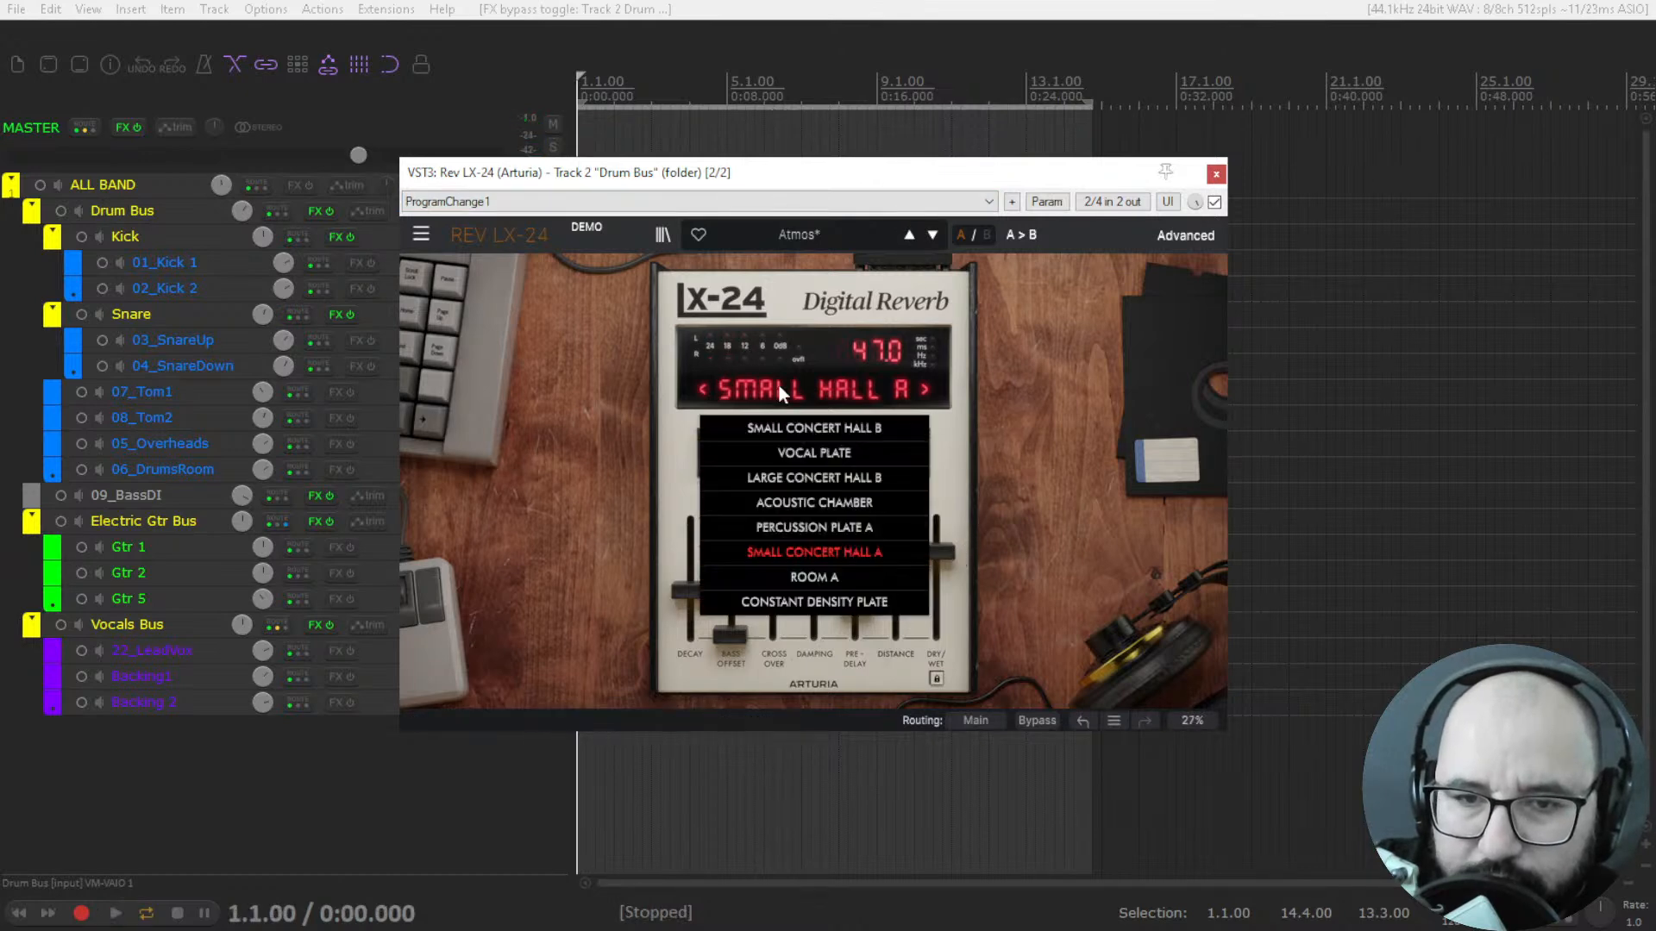
{"action": "left_click", "coordinate": [804, 426]}
{"action": "left_click_drag", "start_coordinate": [940, 553], "coordinate": [936, 514]}
{"action": "key", "text": "space"}
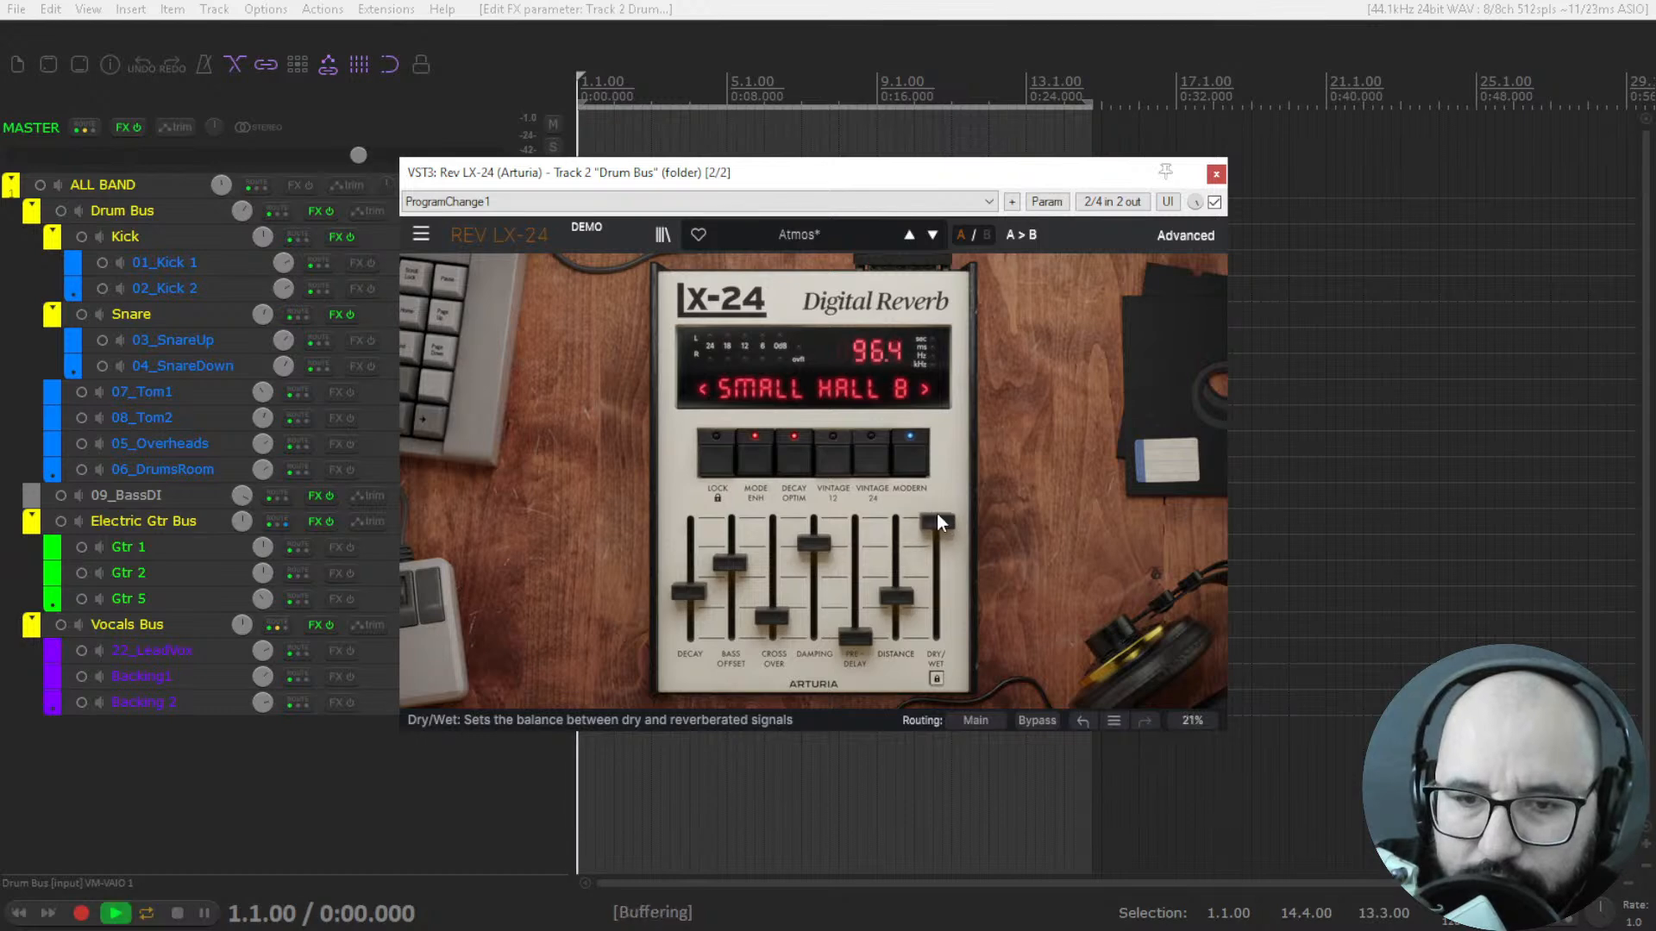
{"action": "key", "text": "space"}
{"action": "key", "text": "space"}
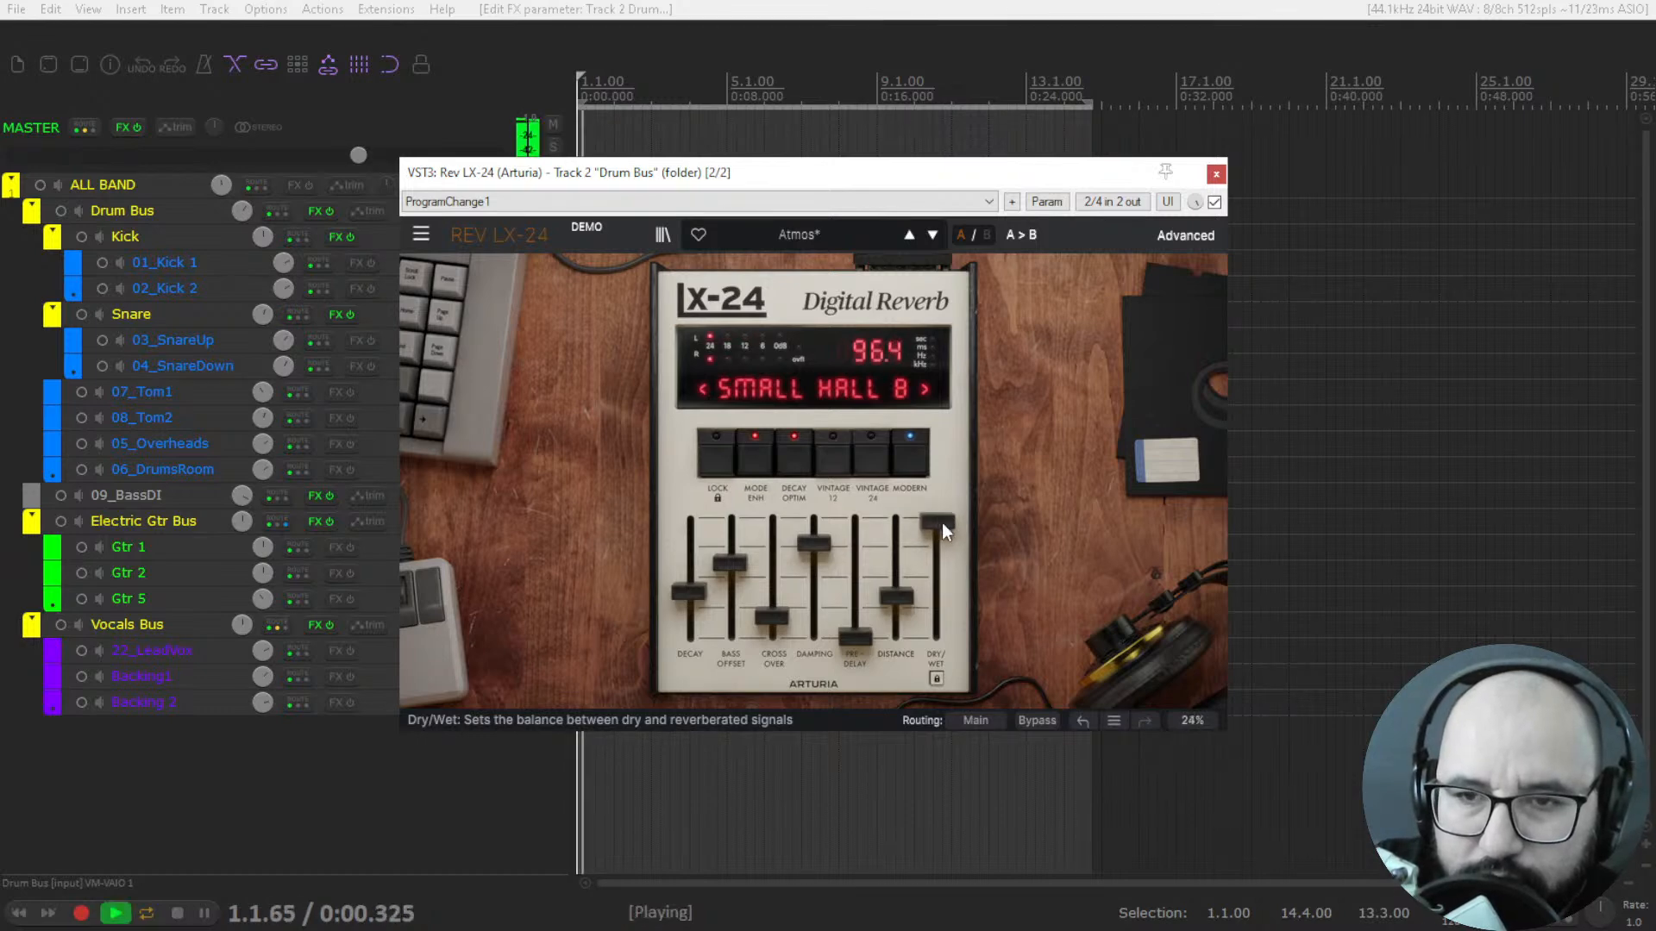
{"action": "left_click_drag", "start_coordinate": [940, 523], "coordinate": [937, 539]}
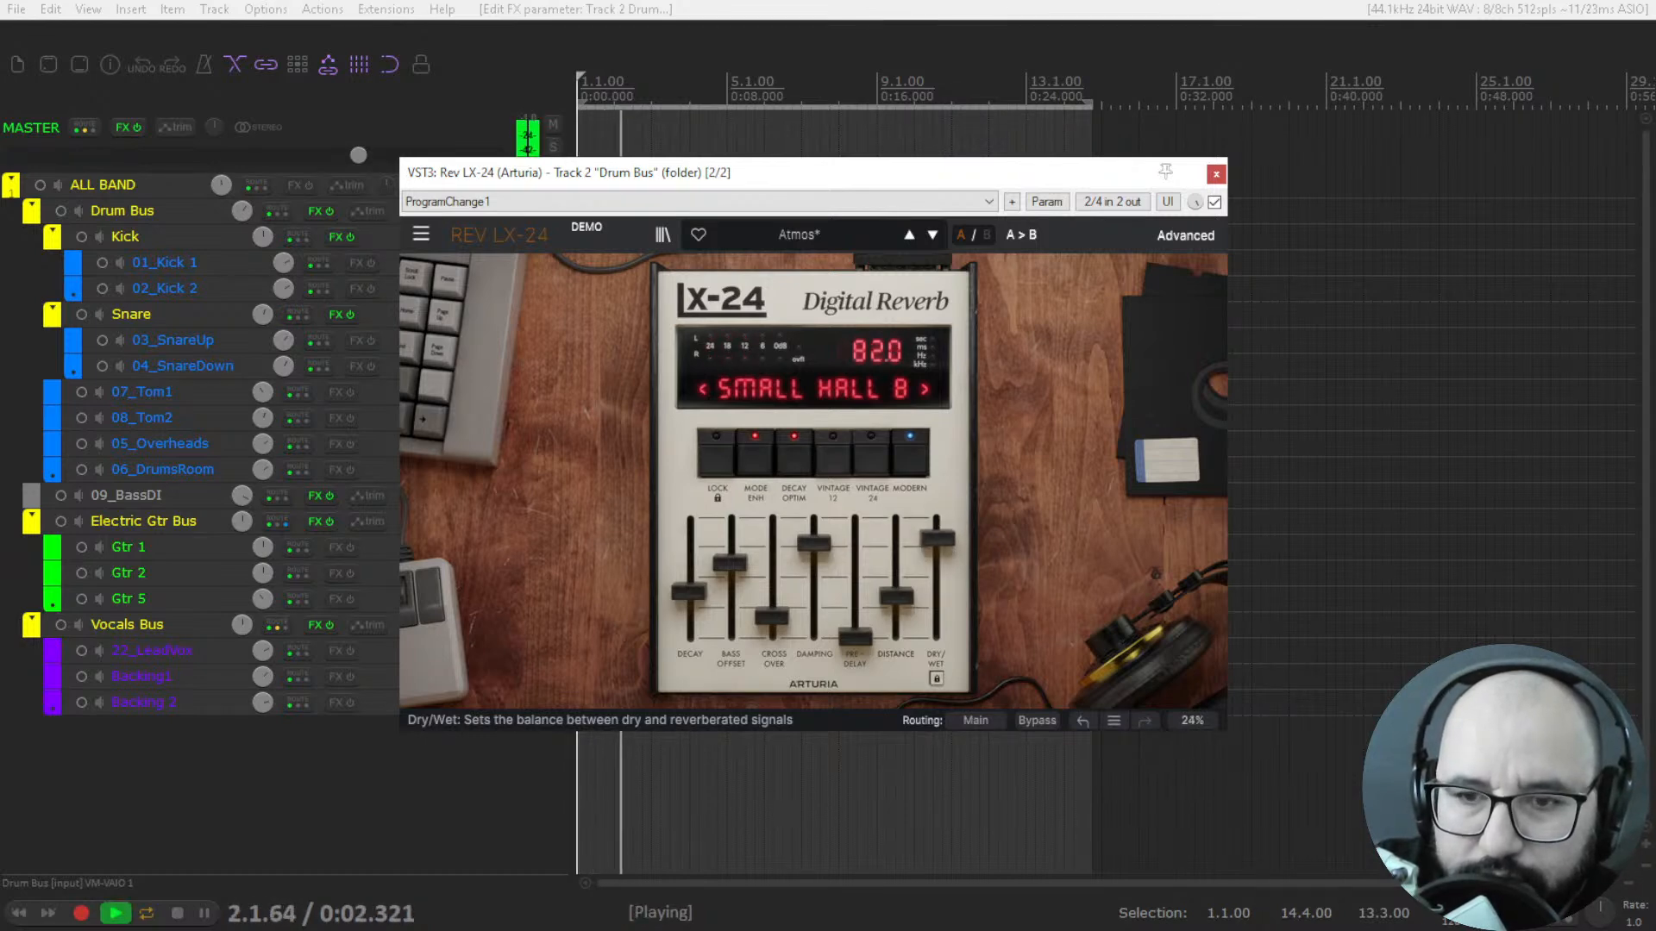
Compare the drums with the reverb bypassed and active, then stop playback.
{"action": "left_click", "coordinate": [1214, 202]}
{"action": "left_click", "coordinate": [1214, 202]}
{"action": "key", "text": "space"}
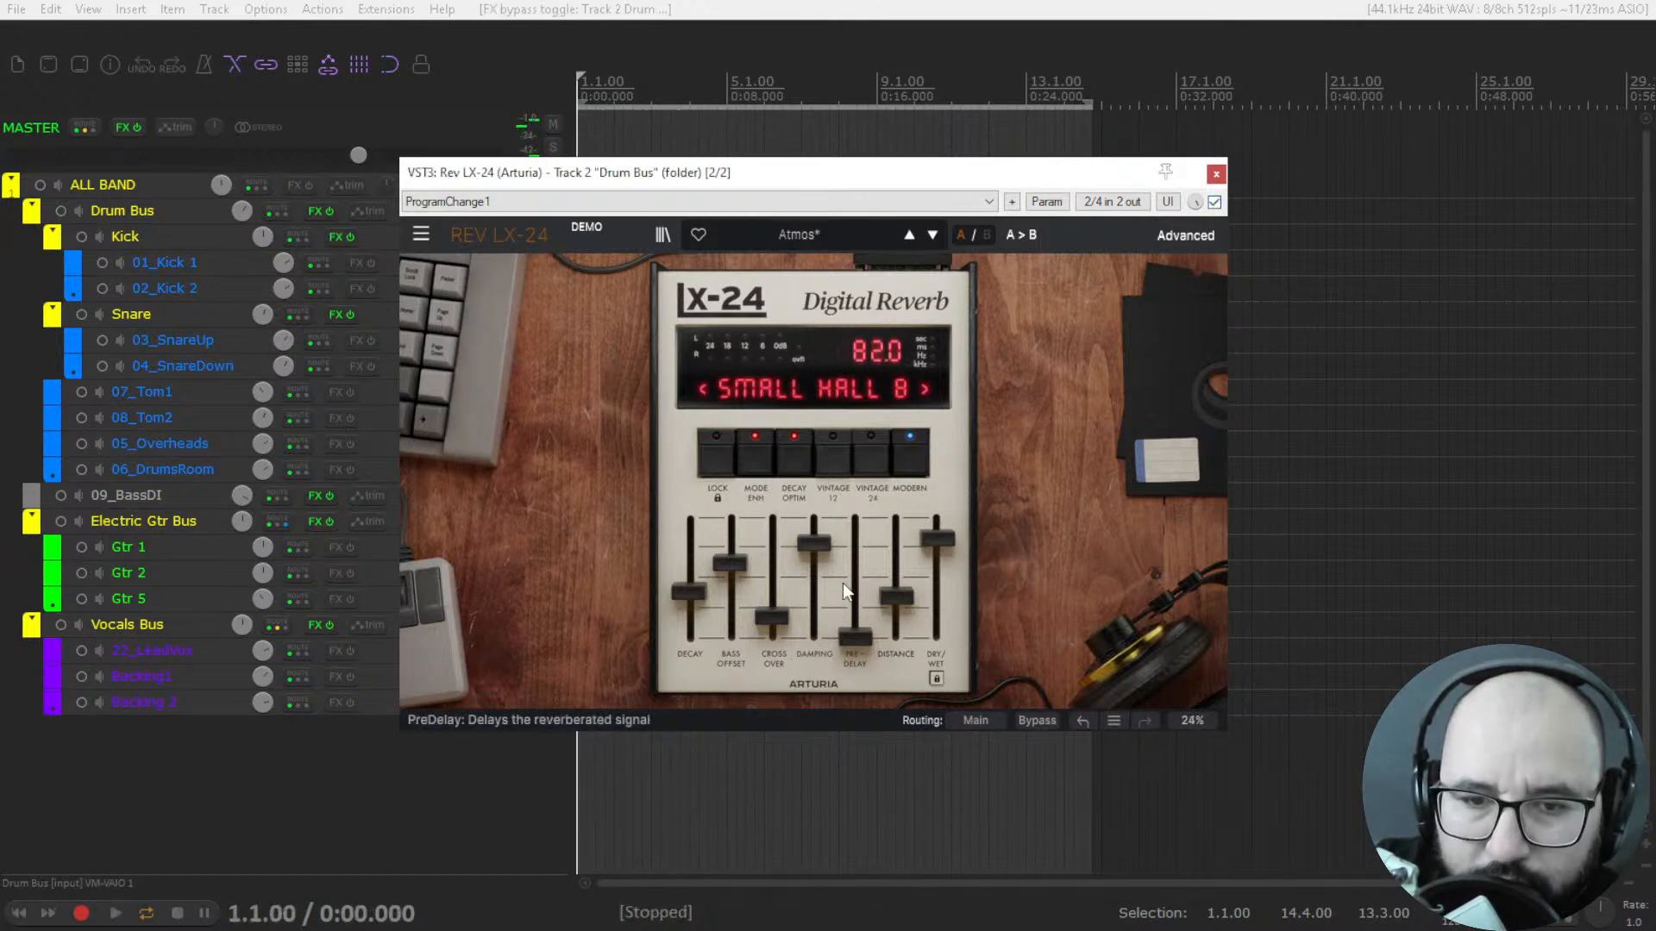
Keep Small Concert Hall B as the algorithm, restart playback, and raise Dry/Wet to 88.0.
{"action": "left_click", "coordinate": [834, 389]}
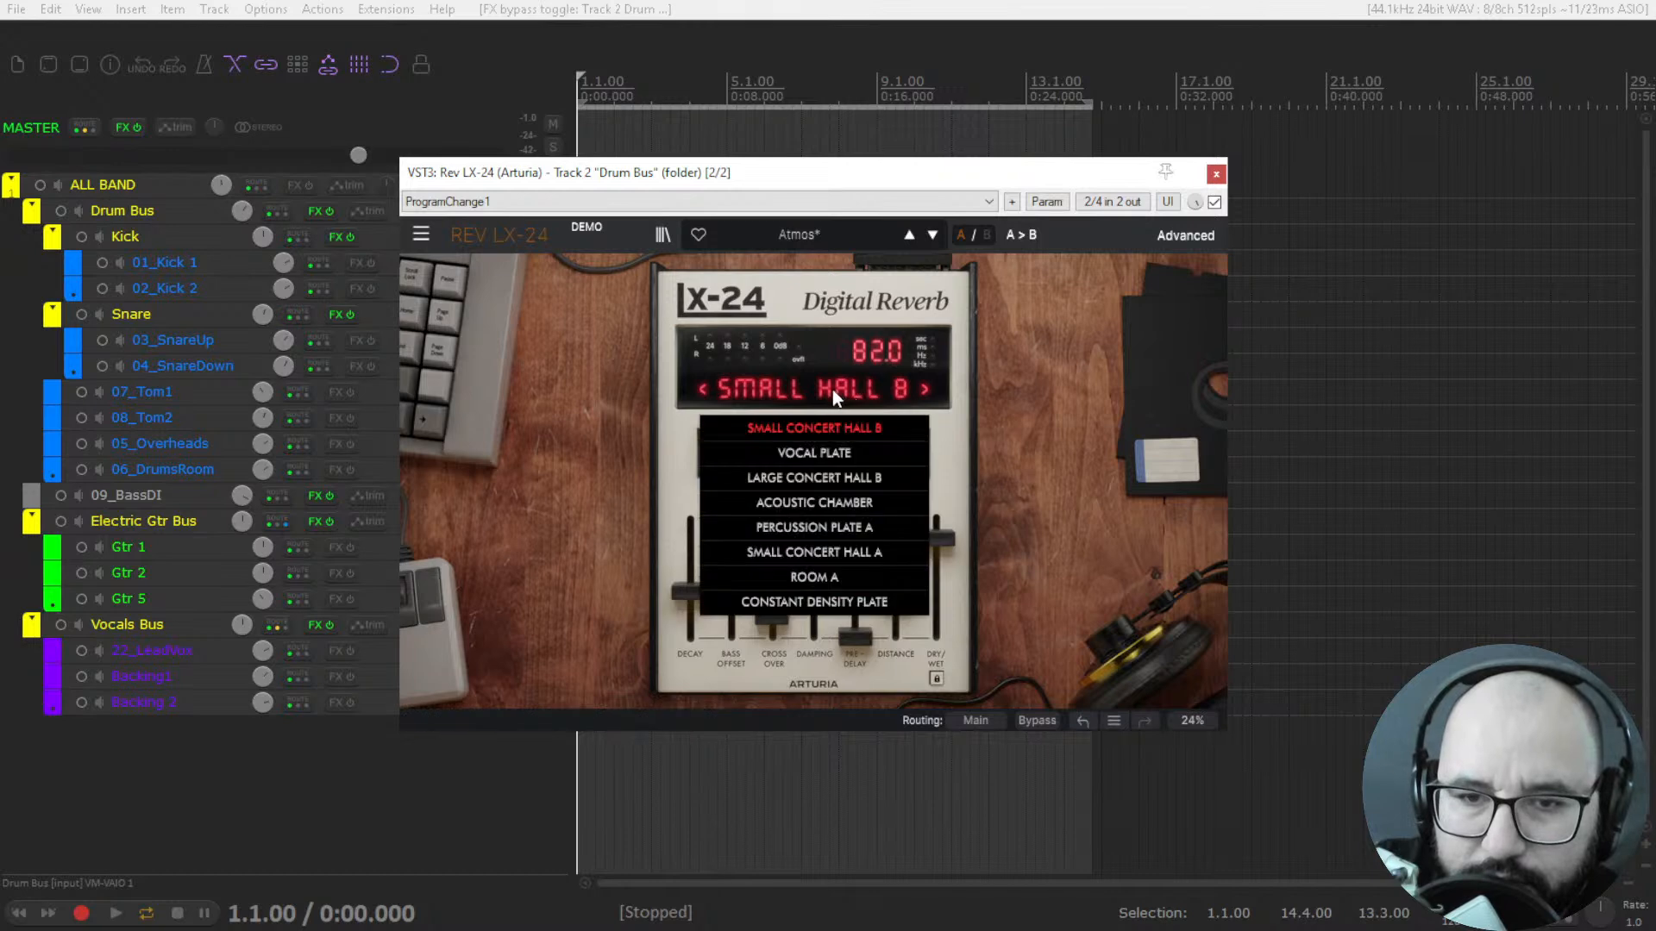
{"action": "left_click", "coordinate": [831, 432]}
{"action": "key", "text": "space"}
{"action": "left_click_drag", "start_coordinate": [936, 538], "coordinate": [938, 526]}
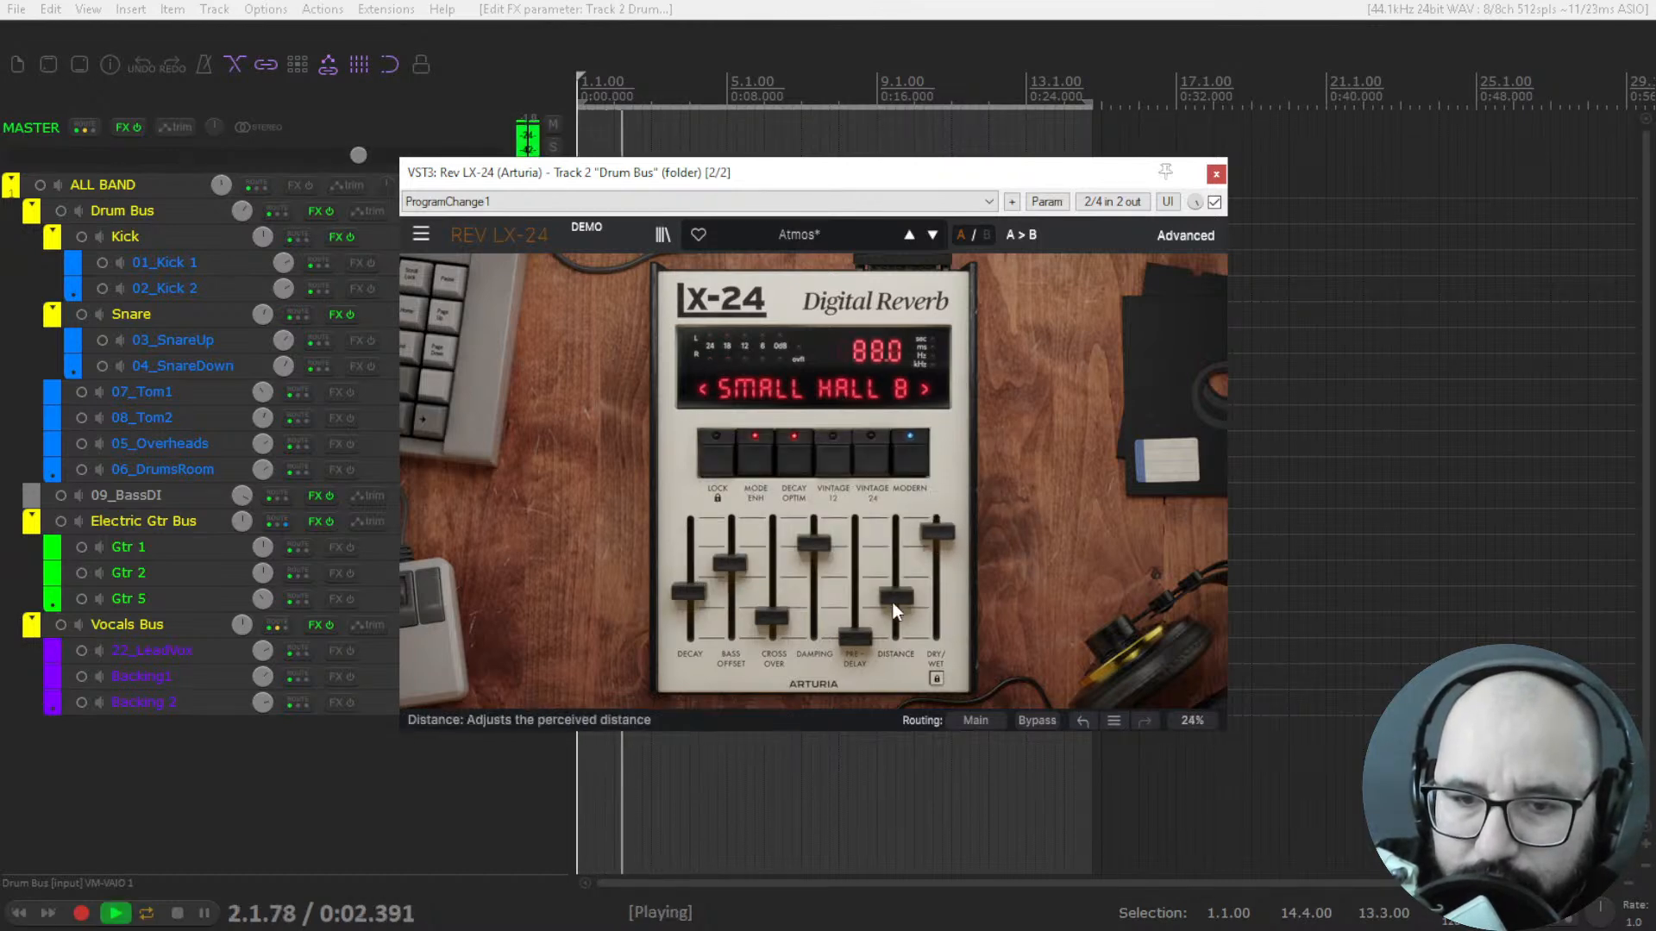
Raise Distance, Pre-Delay and Crossover during playback, then stop and close Rev LX-24.
{"action": "left_click_drag", "start_coordinate": [894, 597], "coordinate": [895, 584]}
{"action": "left_click_drag", "start_coordinate": [852, 642], "coordinate": [854, 588]}
{"action": "left_click_drag", "start_coordinate": [766, 623], "coordinate": [770, 566]}
{"action": "key", "text": "space"}
{"action": "left_click", "coordinate": [1216, 174]}
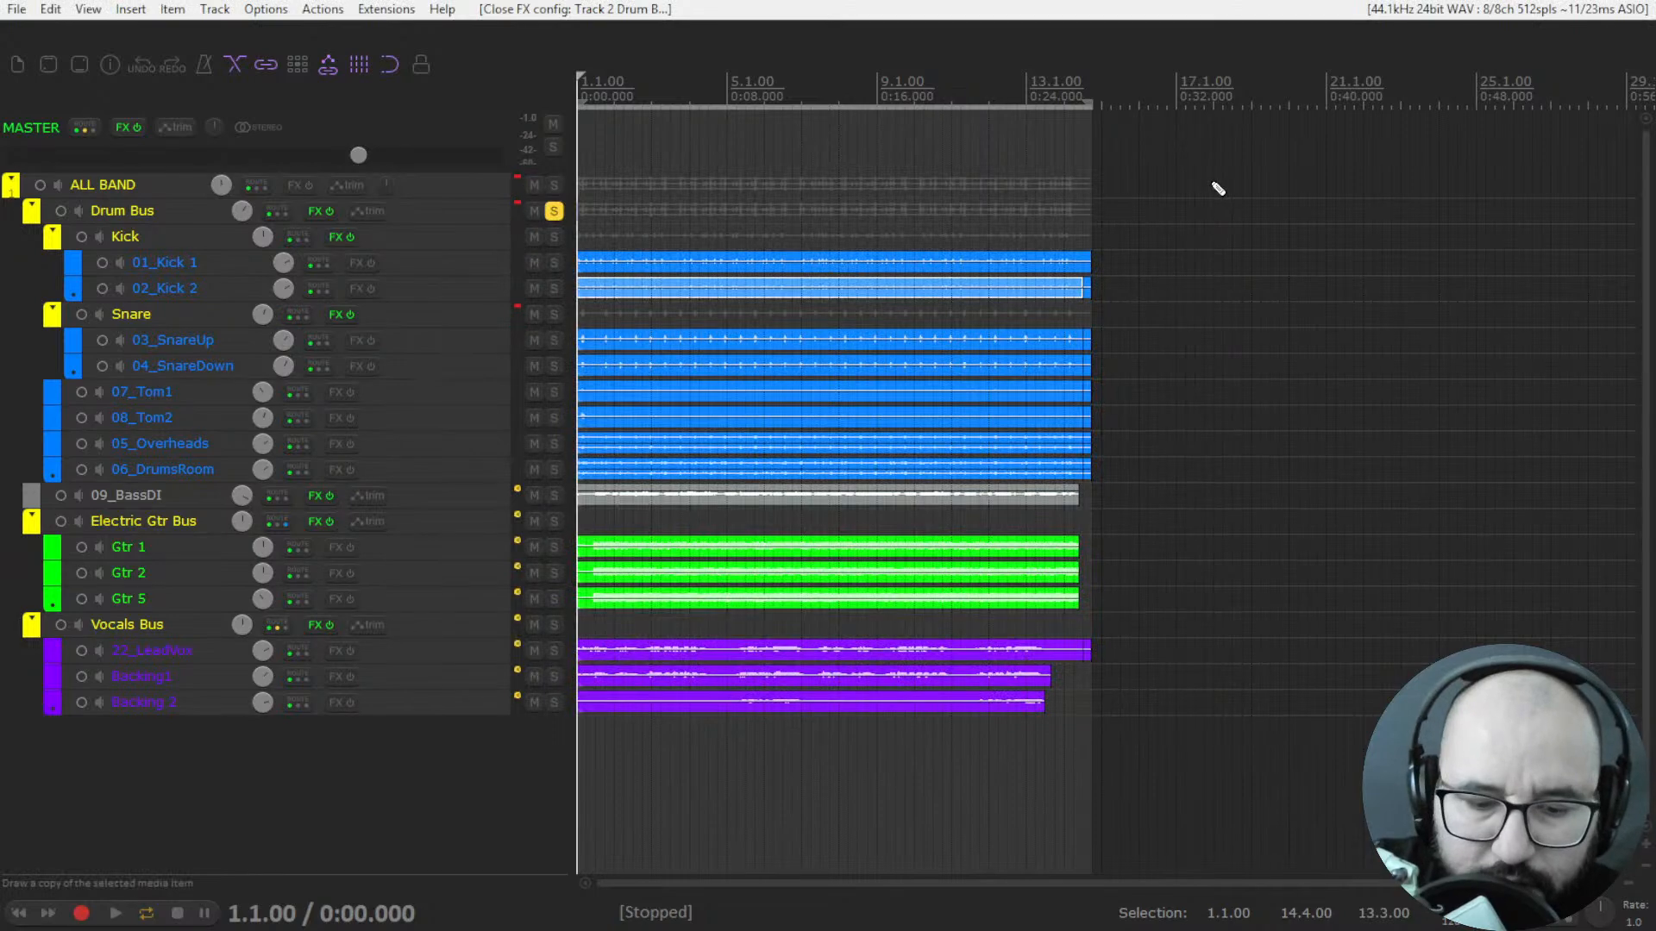
Show the mixer and add a second Rev LX-24 (Arturia) VST3 instance to the Drum Bus.
{"action": "key", "text": "ctrl+m"}
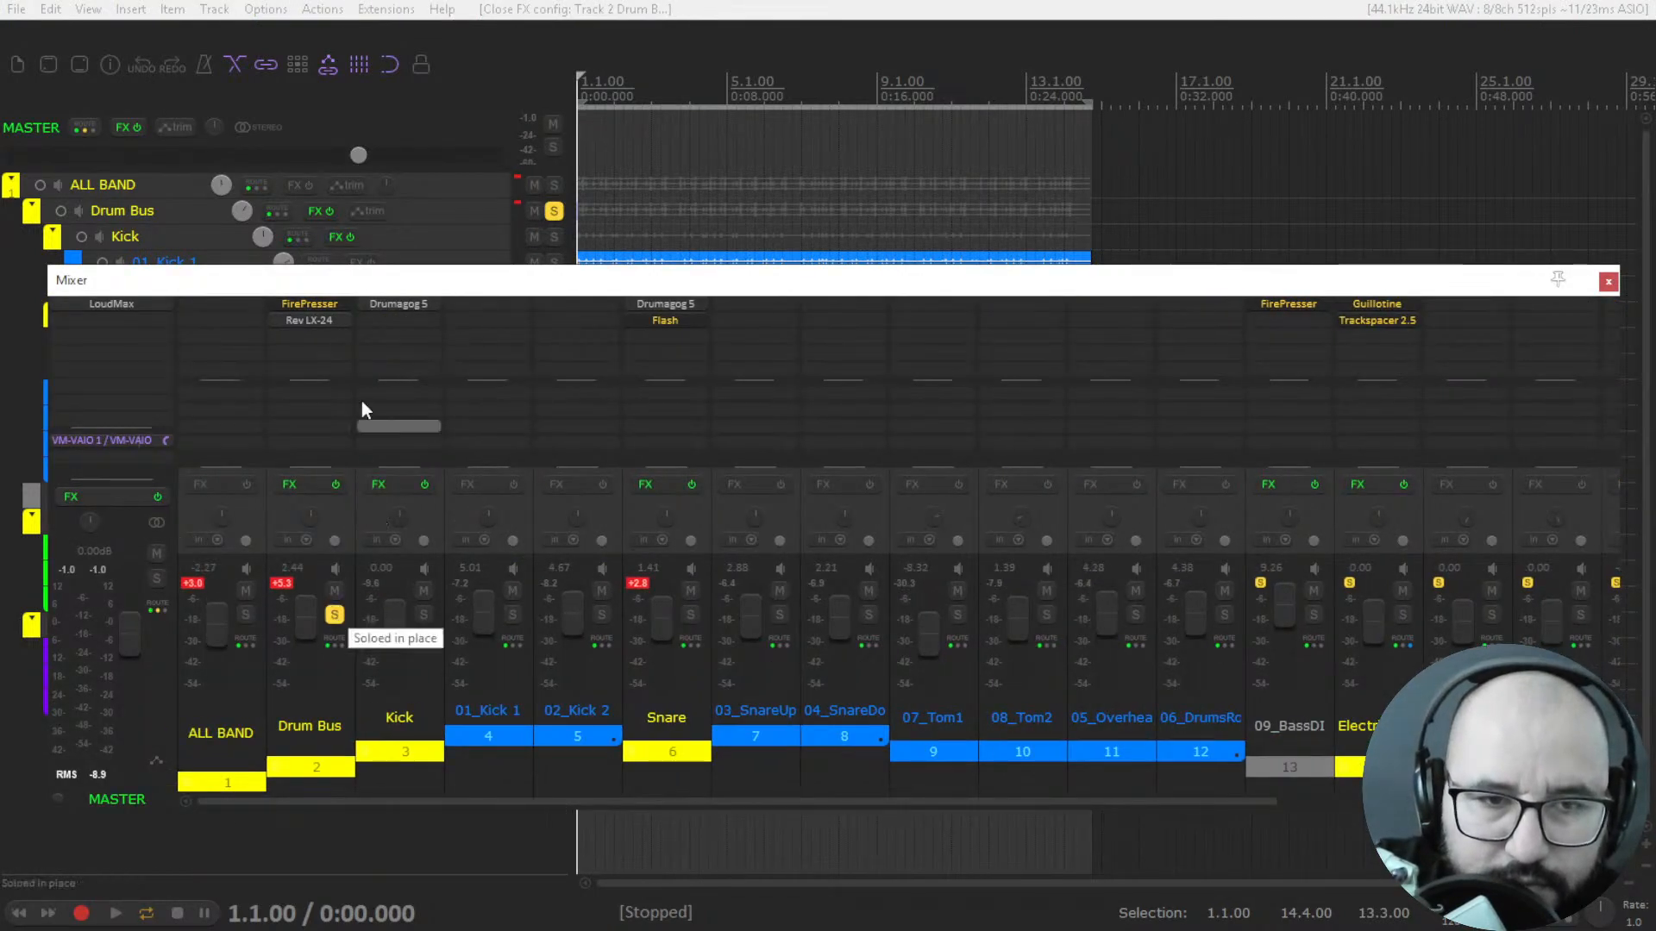
{"action": "double_click", "coordinate": [323, 336]}
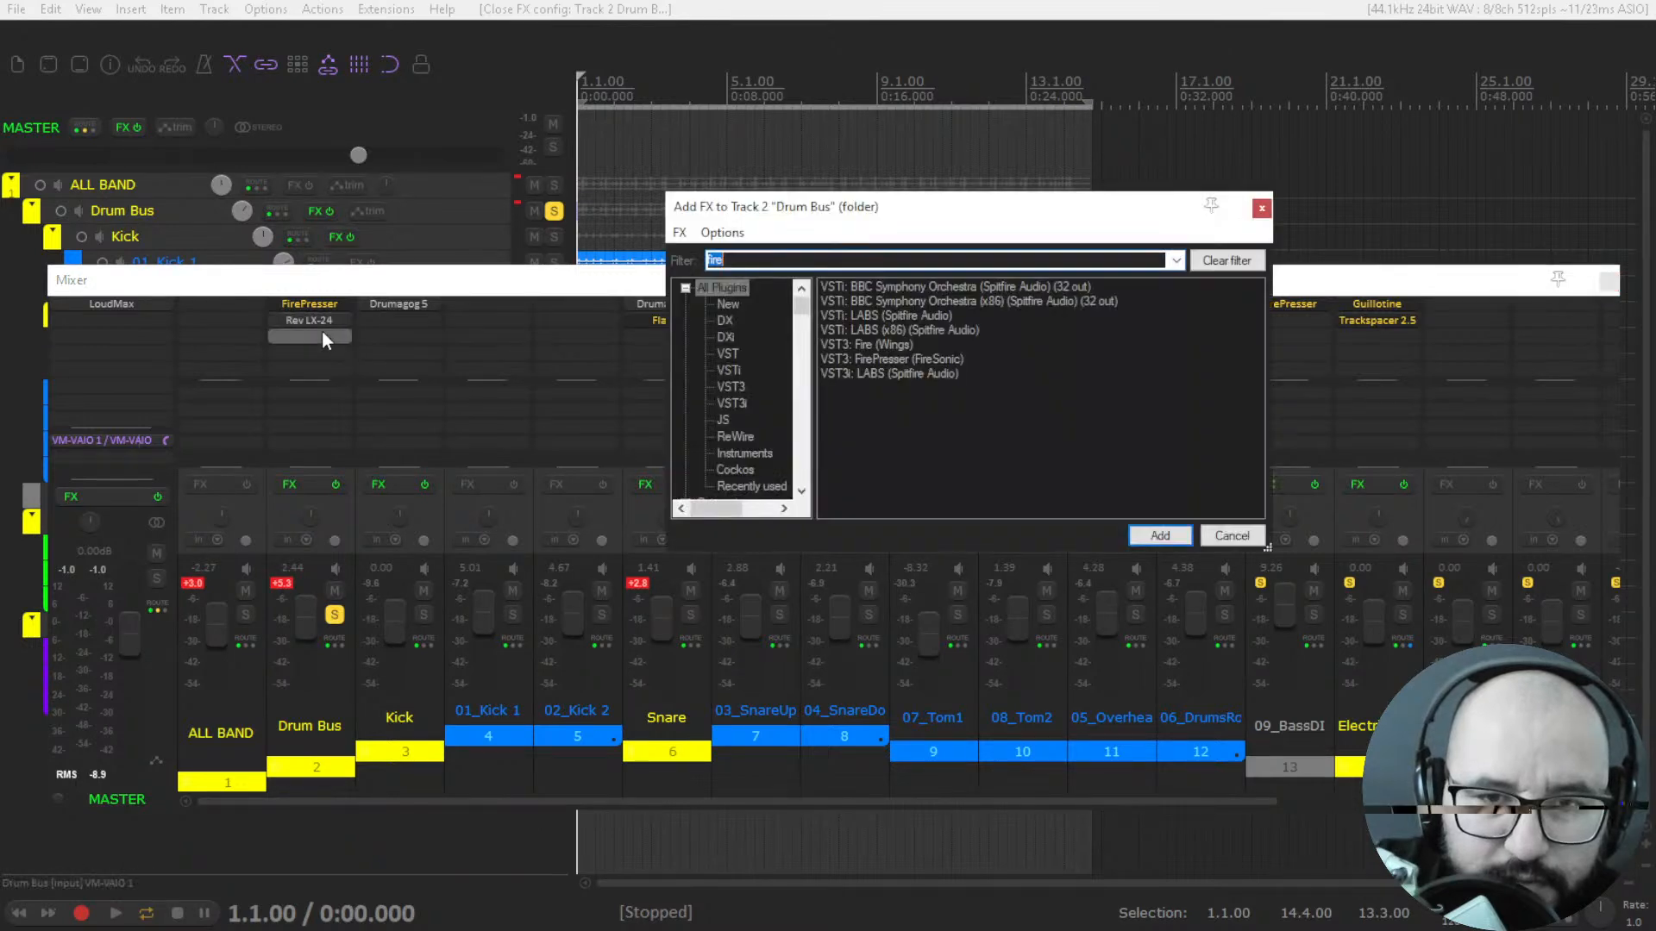
{"action": "type", "text": "rev"}
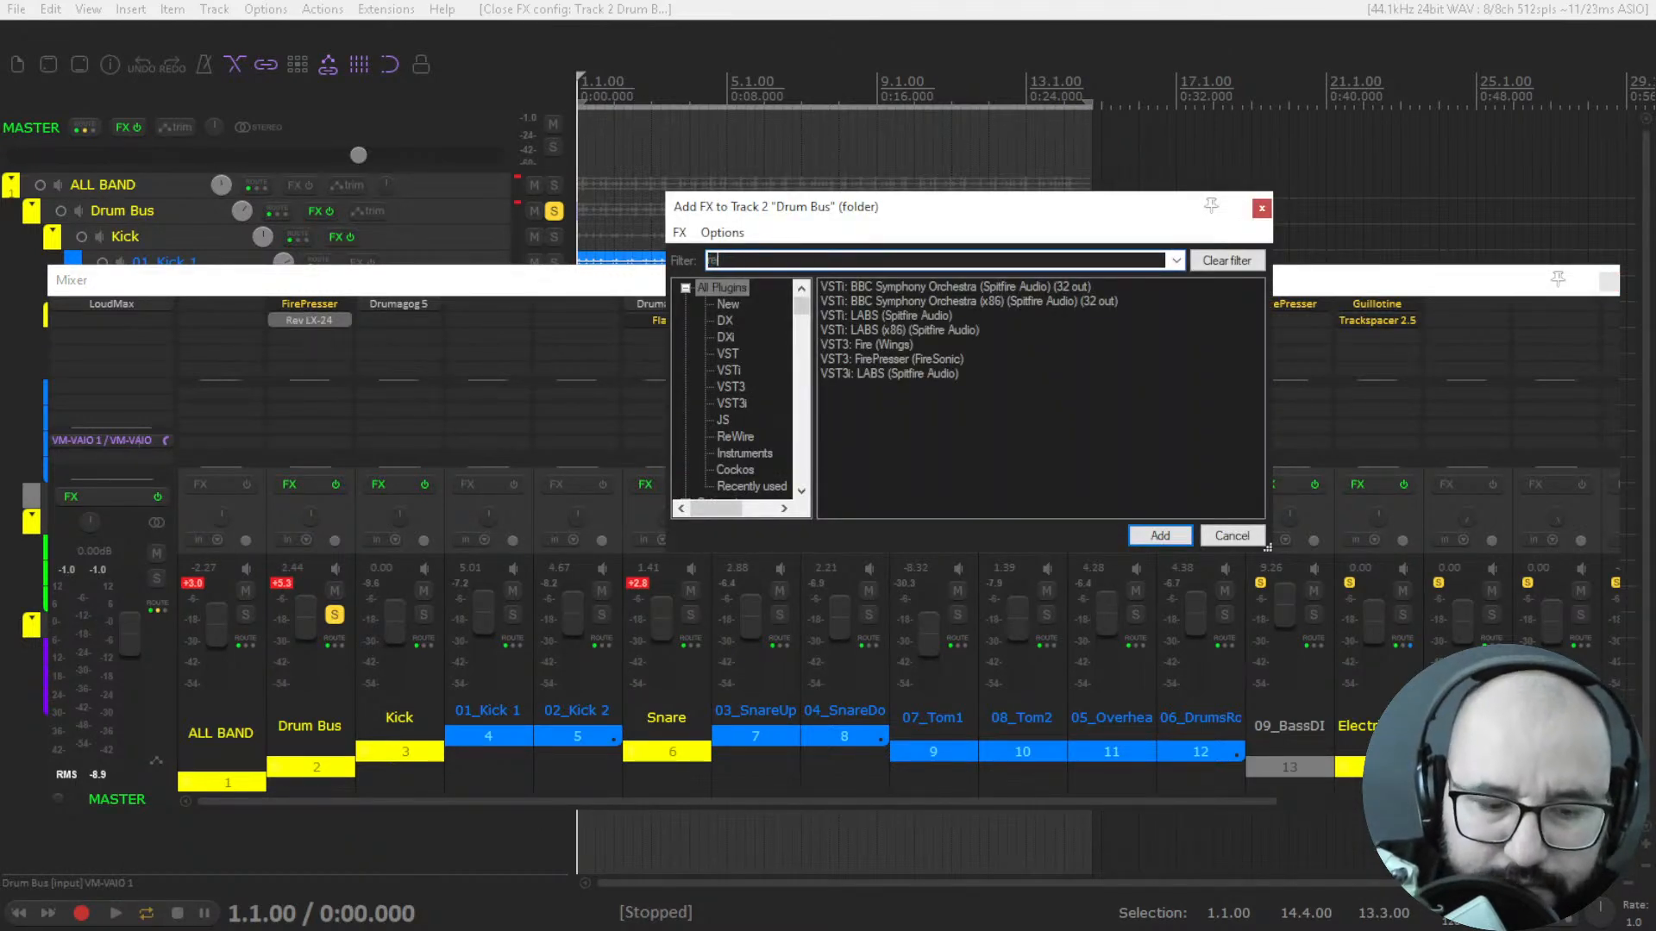
{"action": "left_click", "coordinate": [883, 357]}
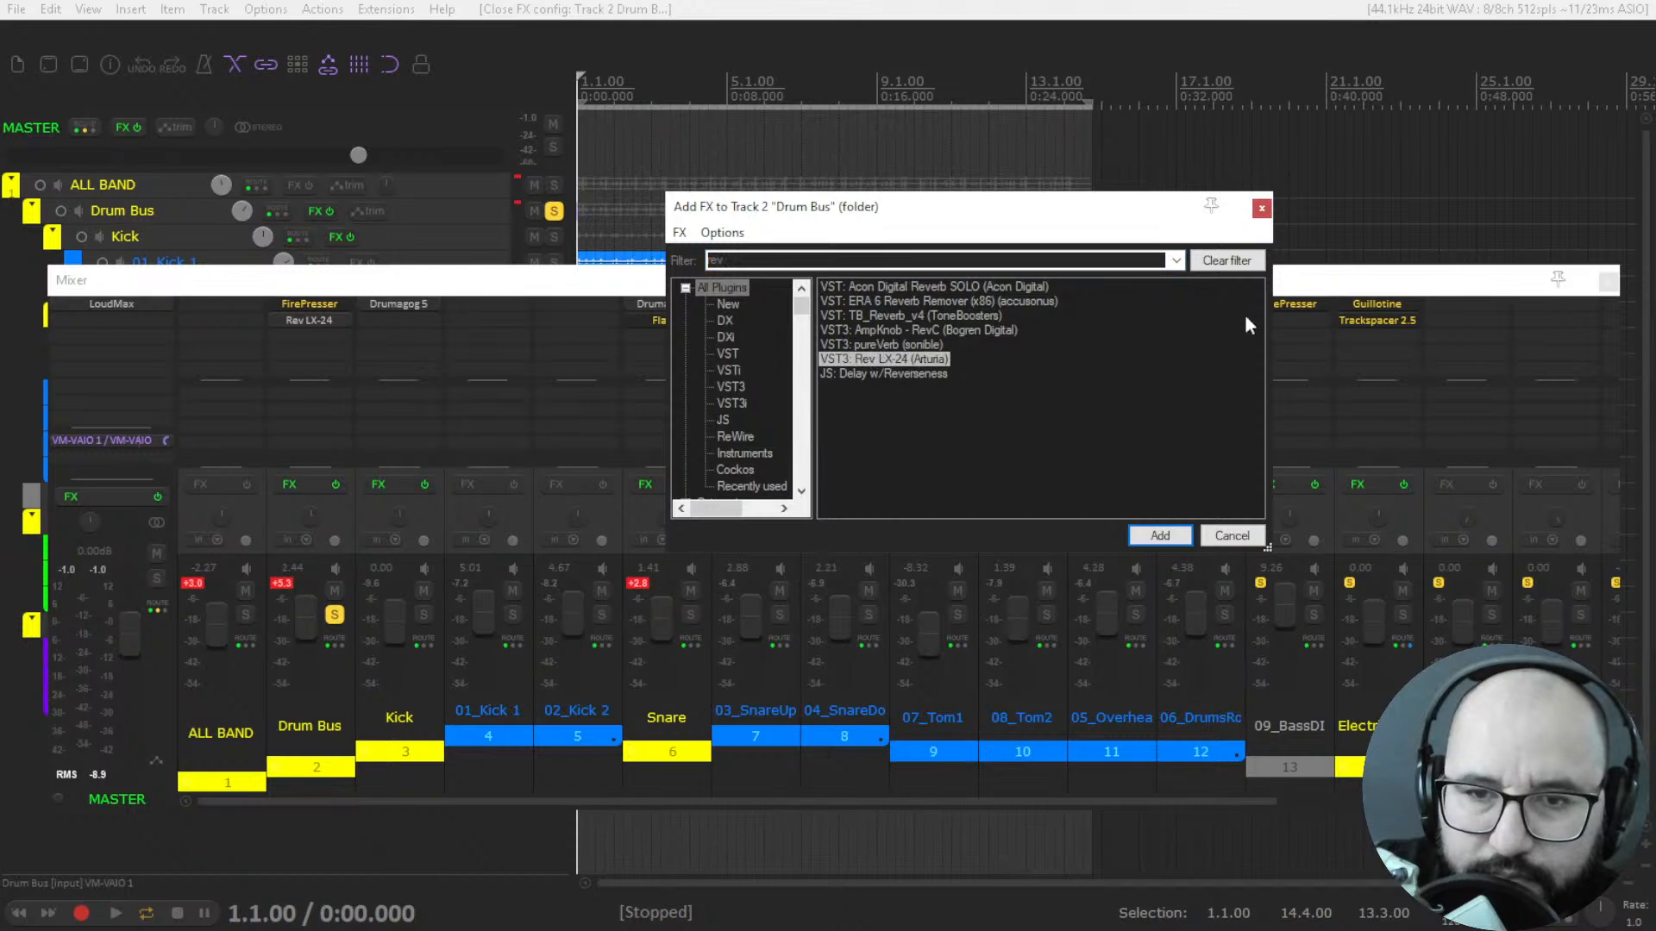
{"action": "key", "text": "Return"}
{"action": "left_click_drag", "start_coordinate": [918, 122], "coordinate": [1095, 199]}
Audition the drums with the new Rev LX-24's Dry/Wet raised to 100, stop playback, and set Dry/Wet to 50.4.
{"action": "key", "text": "space"}
{"action": "left_click_drag", "start_coordinate": [994, 567], "coordinate": [979, 523]}
{"action": "mouse_move", "coordinate": [904, 194]}
{"action": "left_mouse_down"}
{"action": "mouse_move", "coordinate": [904, 280]}
{"action": "mouse_move", "coordinate": [919, 192]}
{"action": "left_mouse_up"}
{"action": "key", "text": "space"}
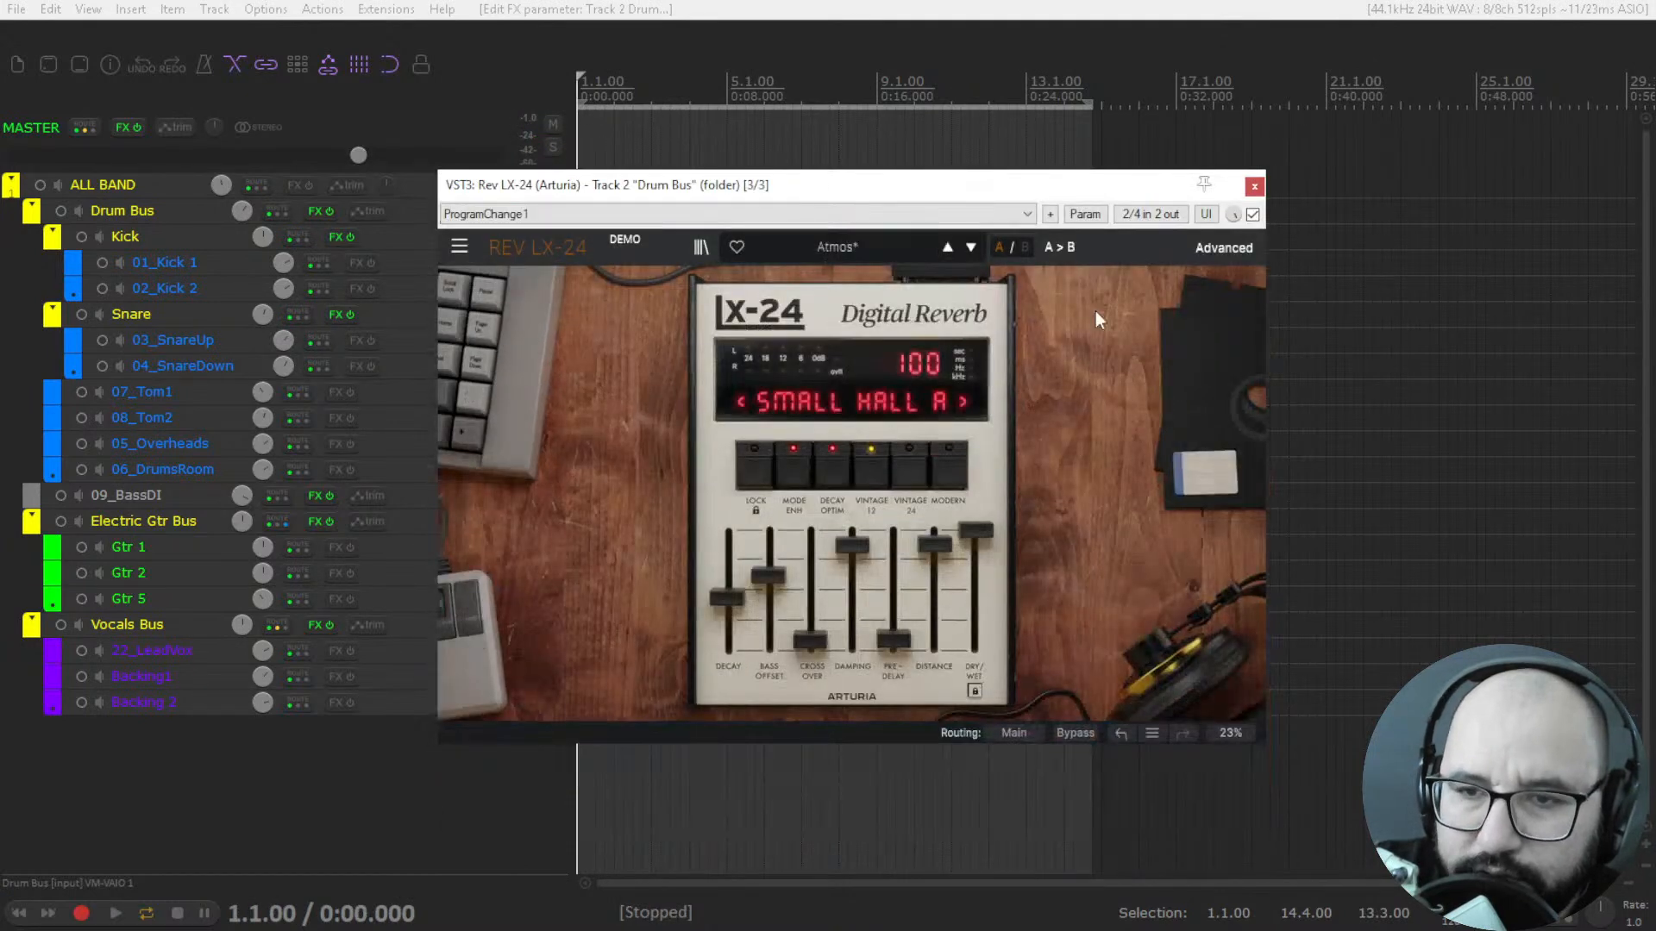
{"action": "left_click_drag", "start_coordinate": [978, 526], "coordinate": [978, 587]}
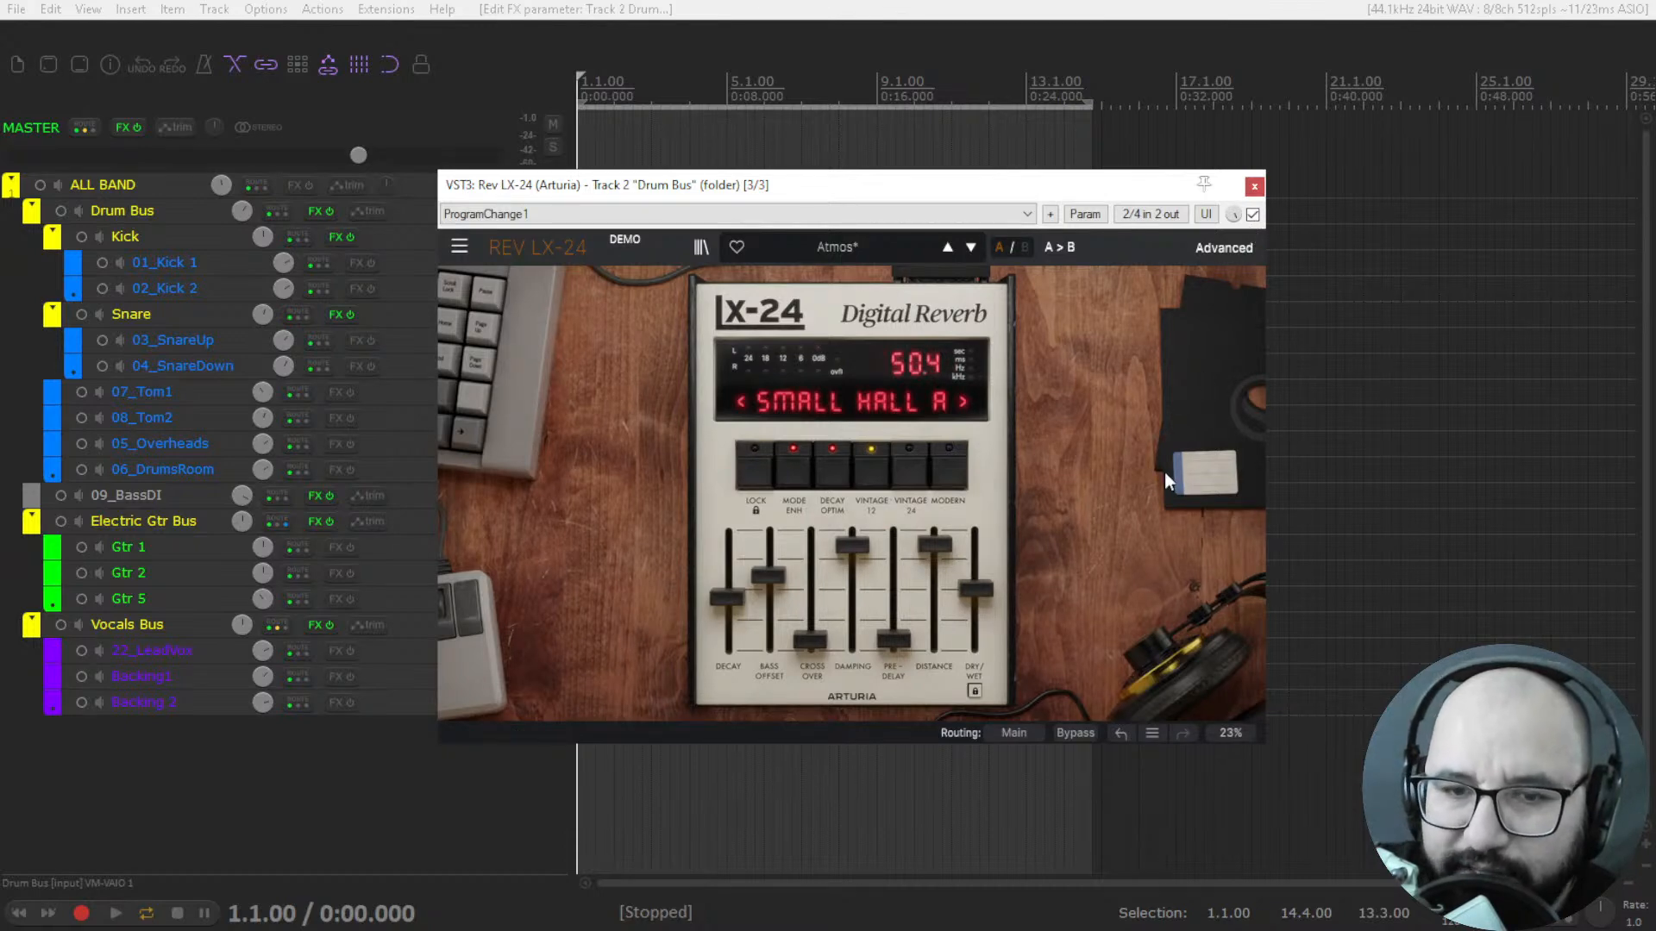
Play the drums, try the Modern converter, return to Vintage 12, and raise Pre-Delay and set Crossover to 2.0 kHz.
{"action": "key", "text": "space"}
{"action": "left_click", "coordinate": [947, 469]}
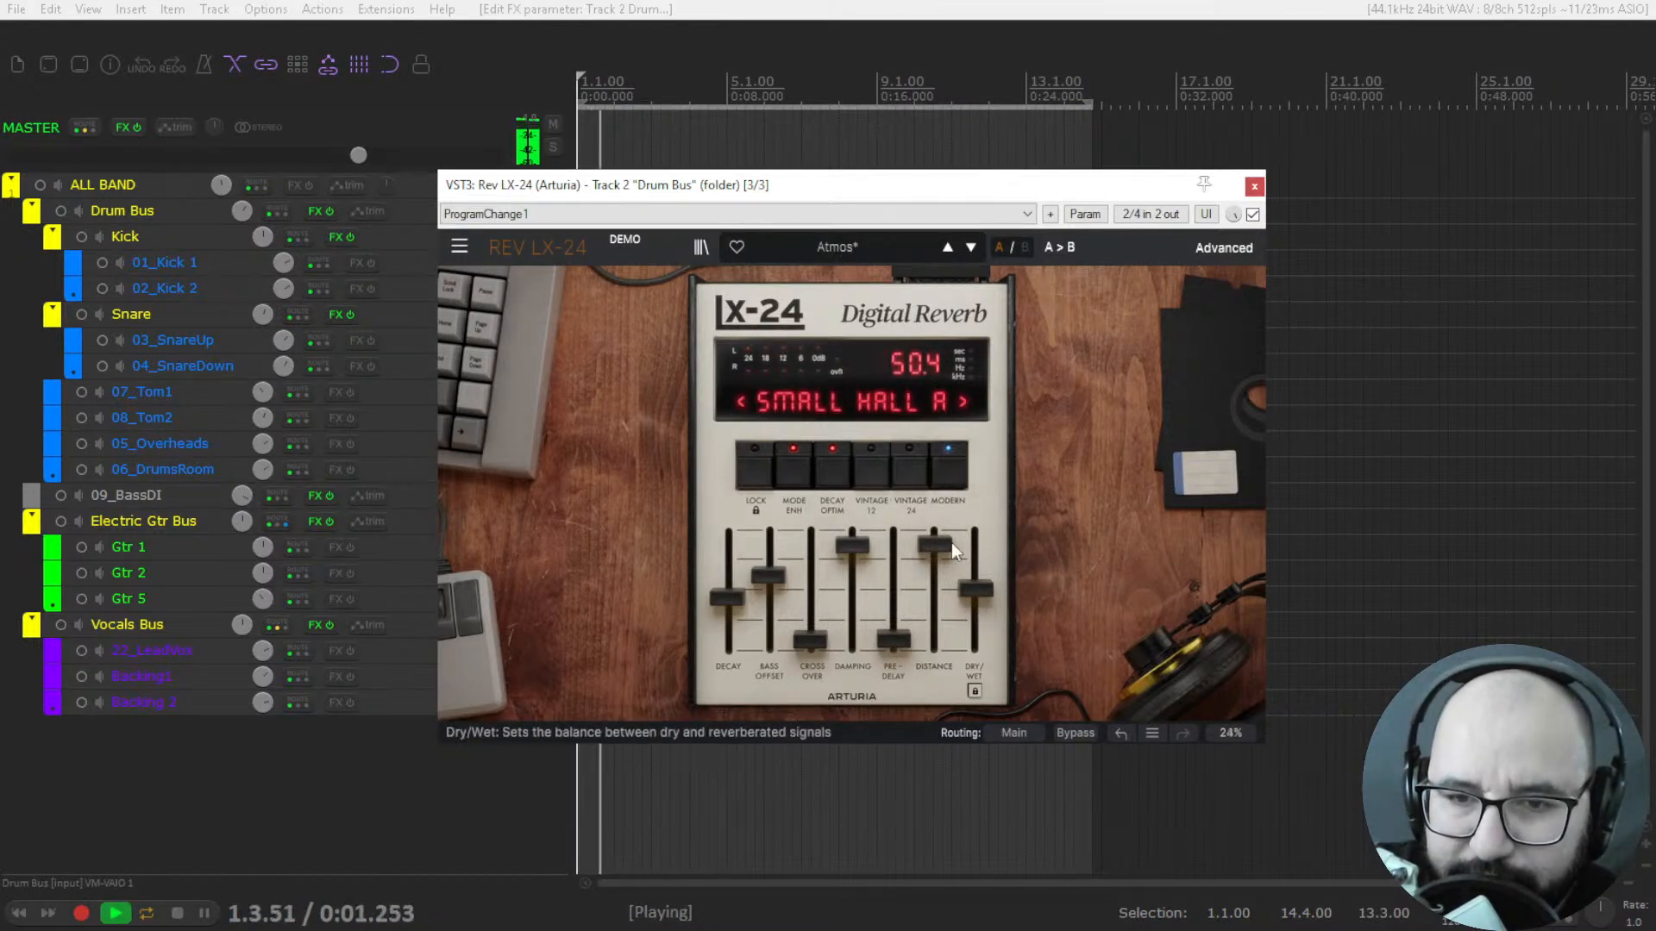
{"action": "left_click", "coordinate": [871, 470]}
{"action": "left_click_drag", "start_coordinate": [810, 639], "coordinate": [812, 591]}
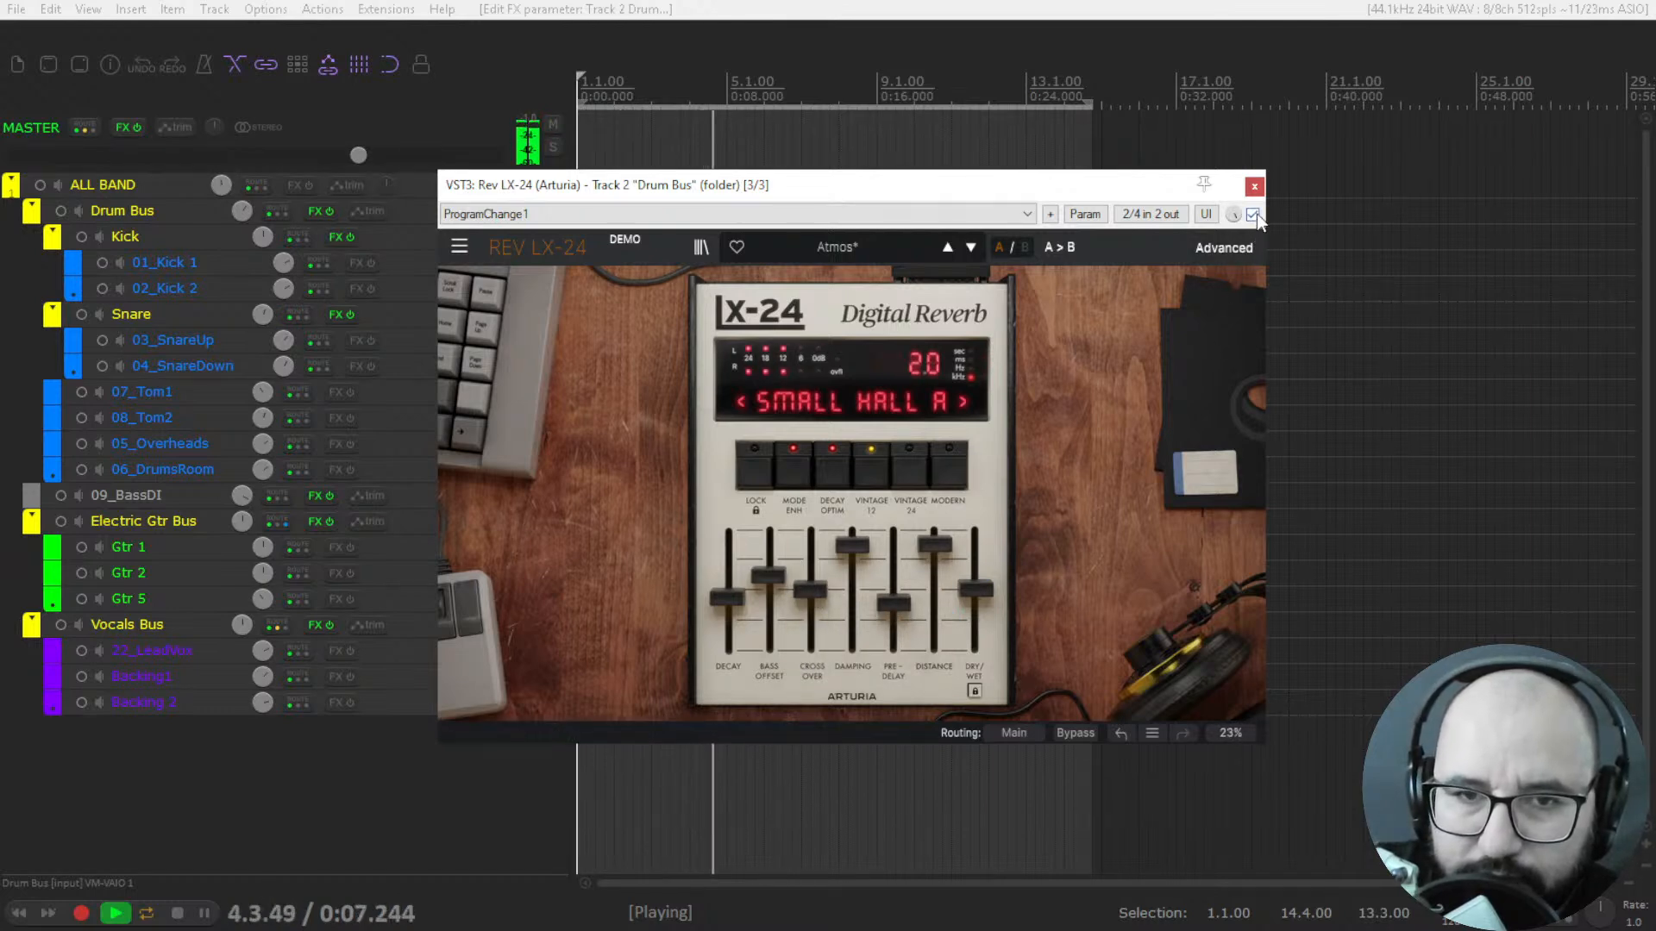
Set Dry/Wet to 68.0, select the Modern converter on the drum reverb, and stop playback.
{"action": "mouse_move", "coordinate": [975, 591]}
{"action": "left_mouse_down"}
{"action": "mouse_move", "coordinate": [976, 530]}
{"action": "mouse_move", "coordinate": [976, 567]}
{"action": "left_mouse_up"}
{"action": "left_click", "coordinate": [949, 466]}
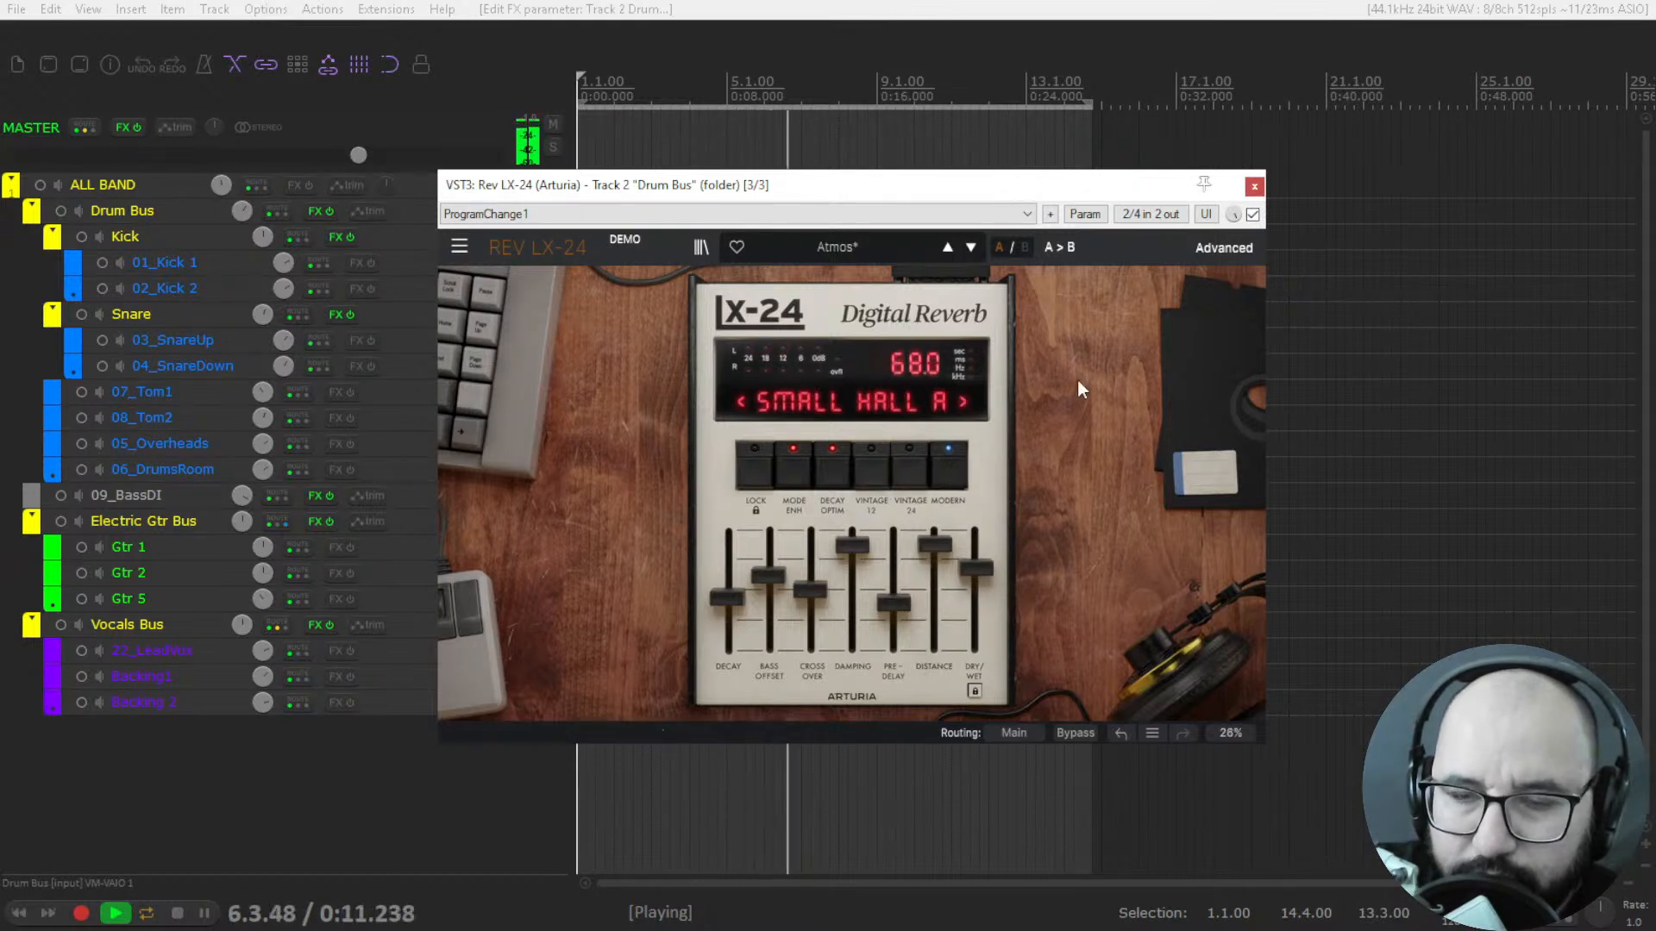
{"action": "key", "text": "space"}
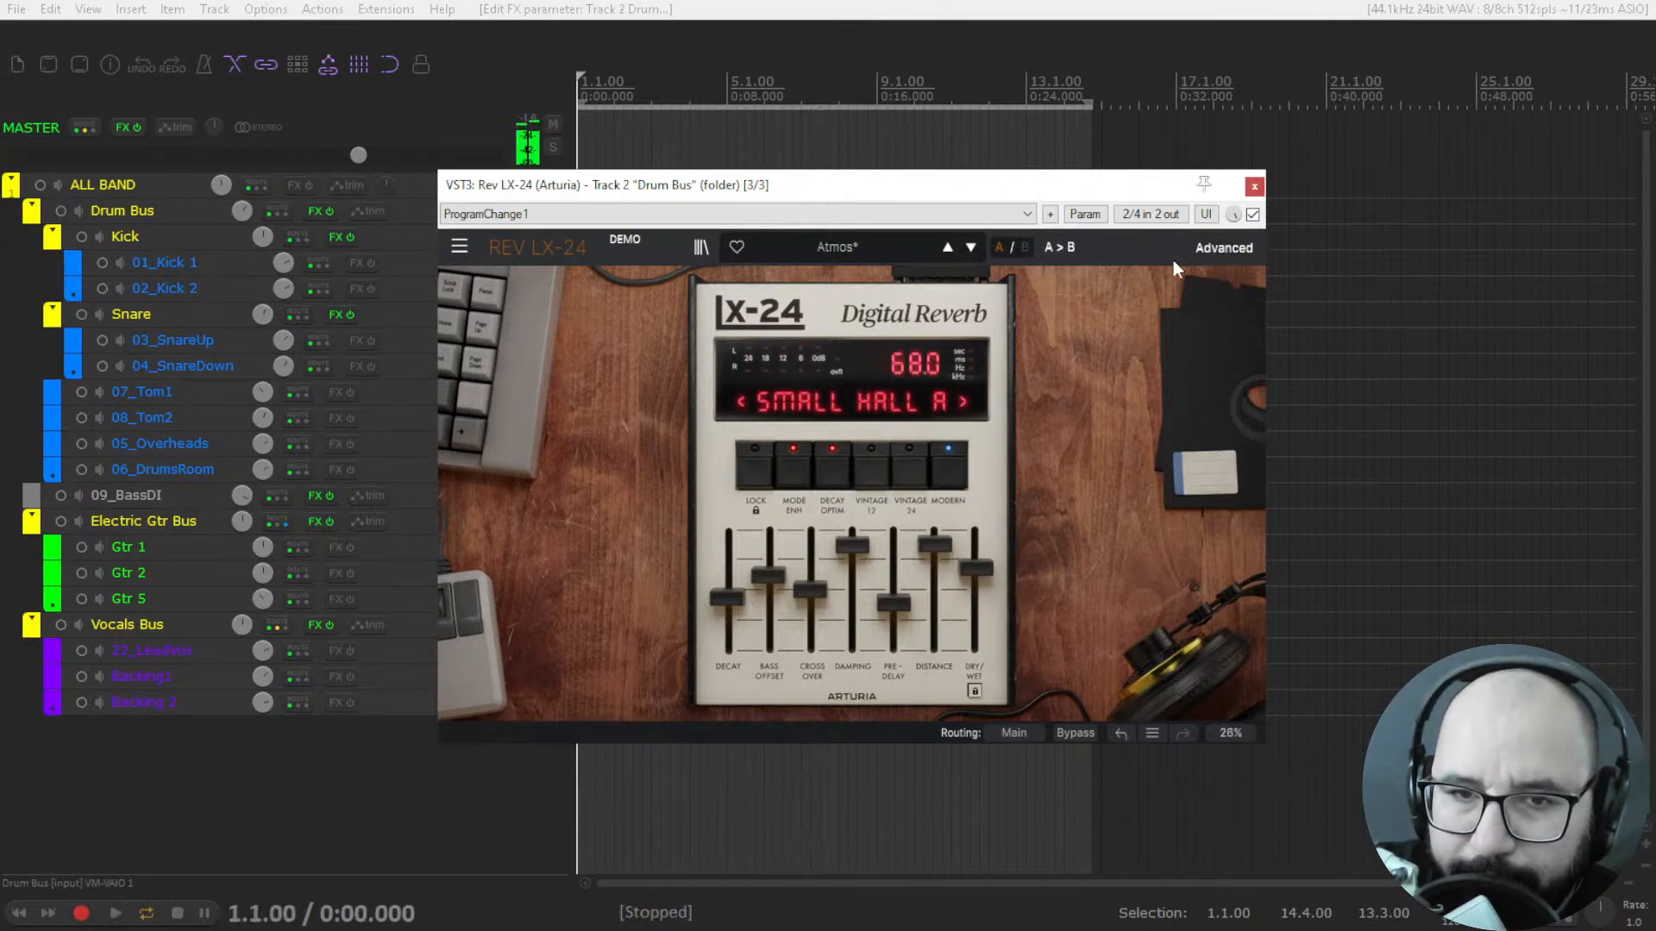
Compare the drums with the second reverb bypassed and active, then leave it bypassed and close it.
{"action": "left_click", "coordinate": [1252, 214]}
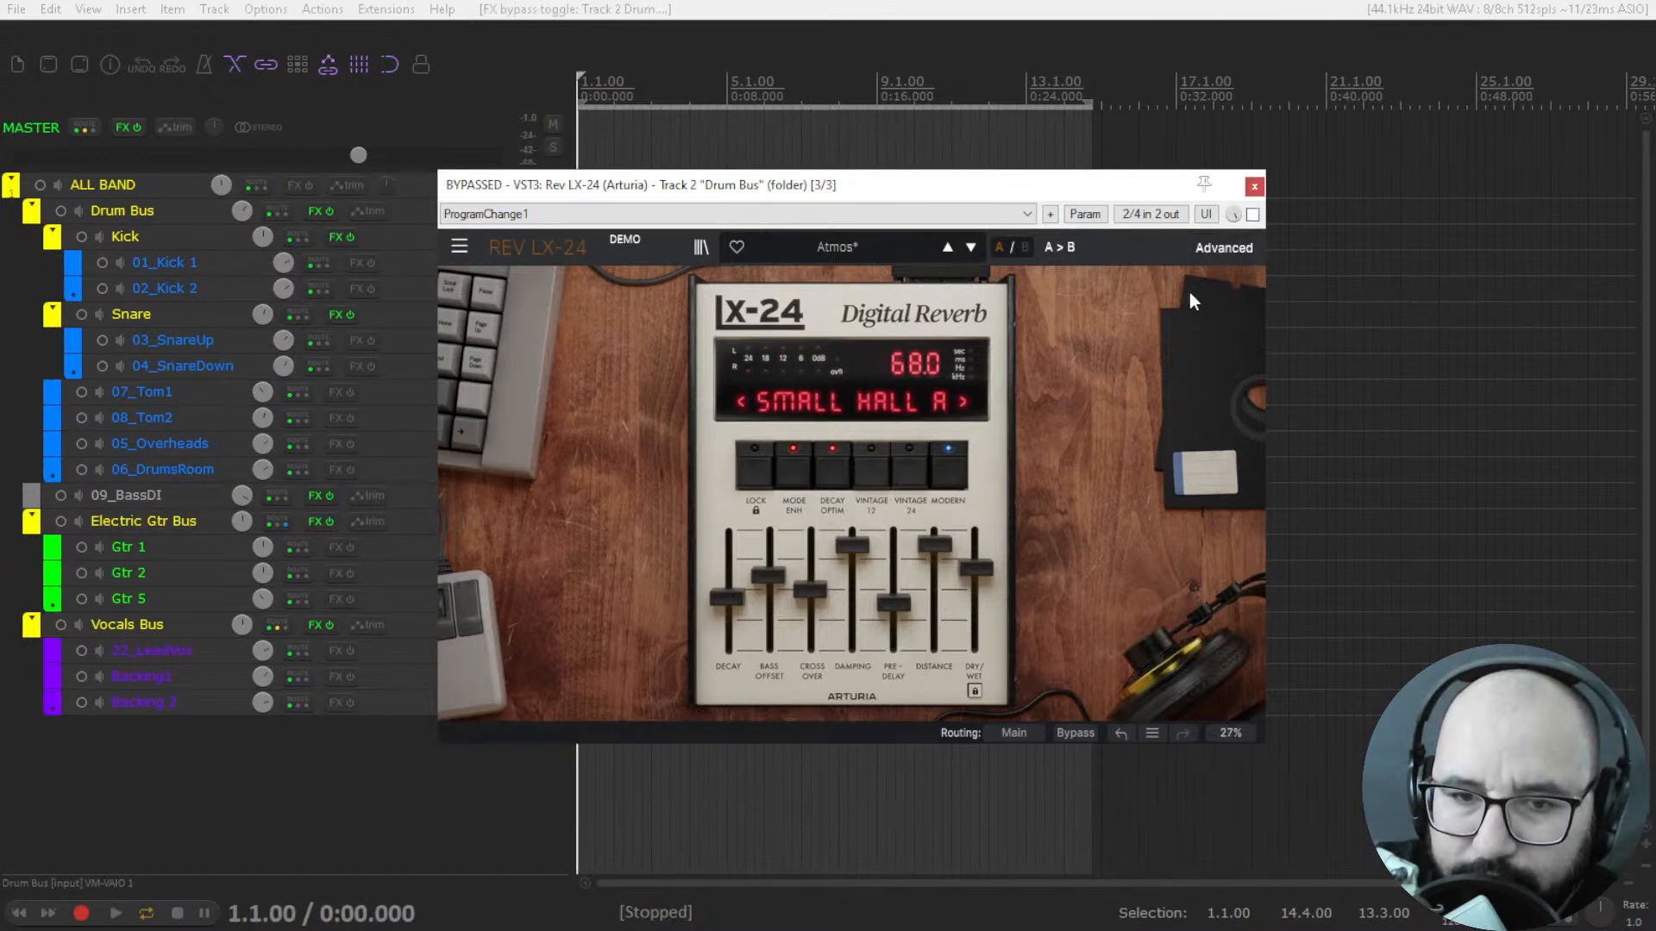
{"action": "key", "text": "space"}
{"action": "left_click", "coordinate": [1252, 214]}
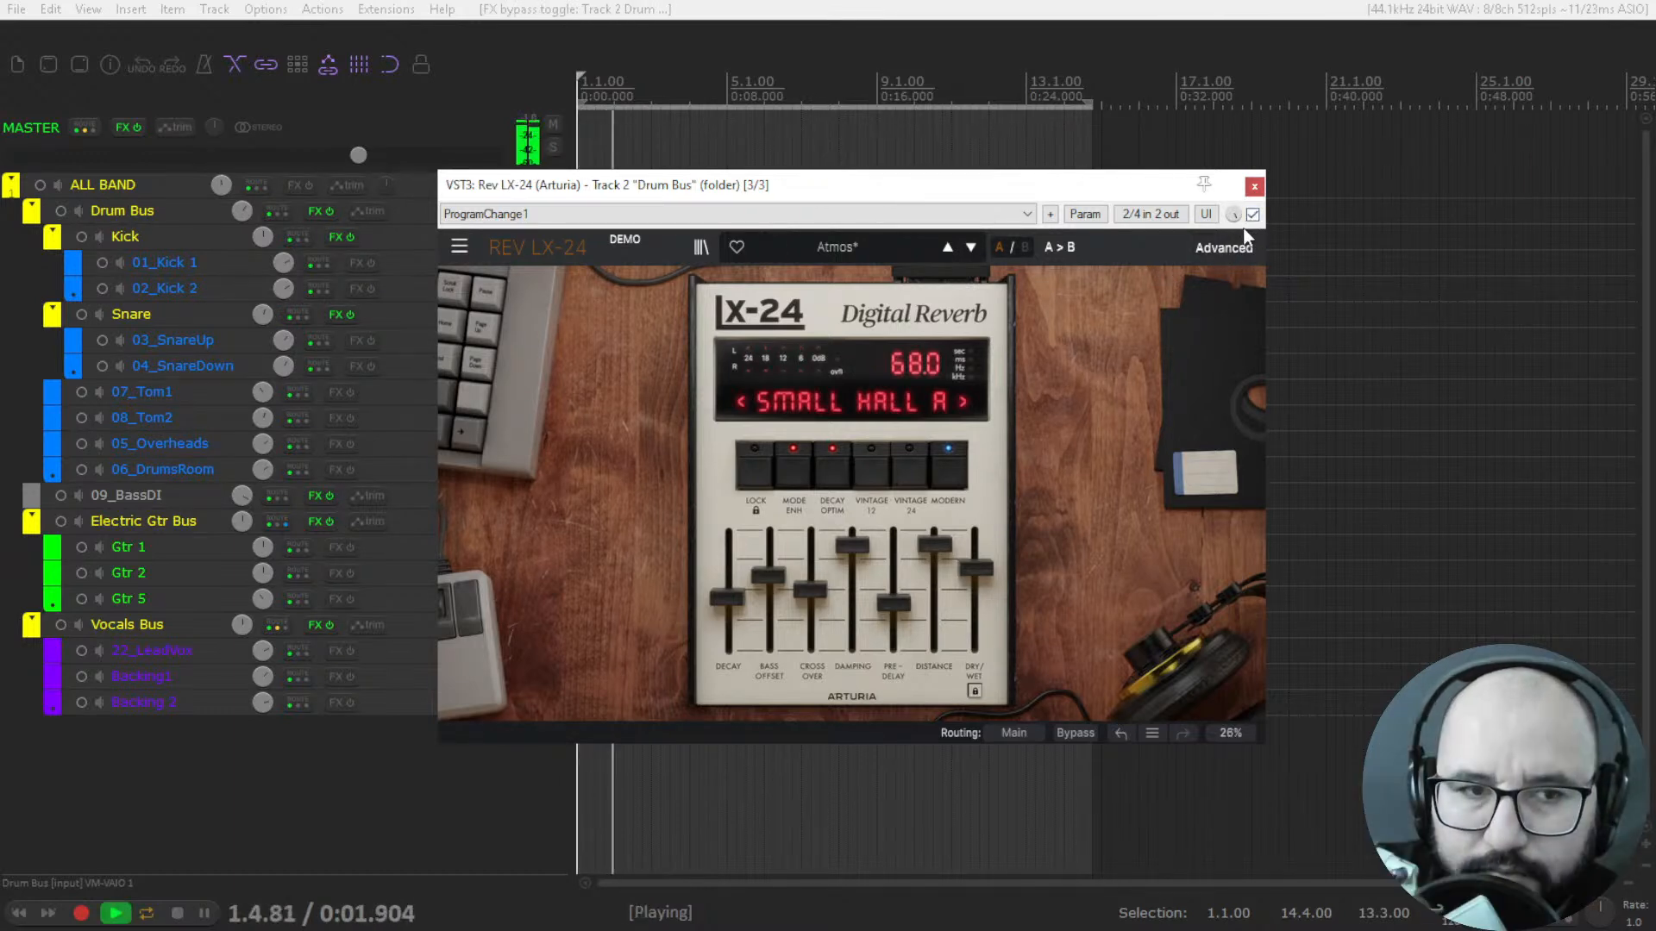
{"action": "key", "text": "space"}
{"action": "left_click", "coordinate": [1252, 214]}
{"action": "left_click", "coordinate": [1254, 186]}
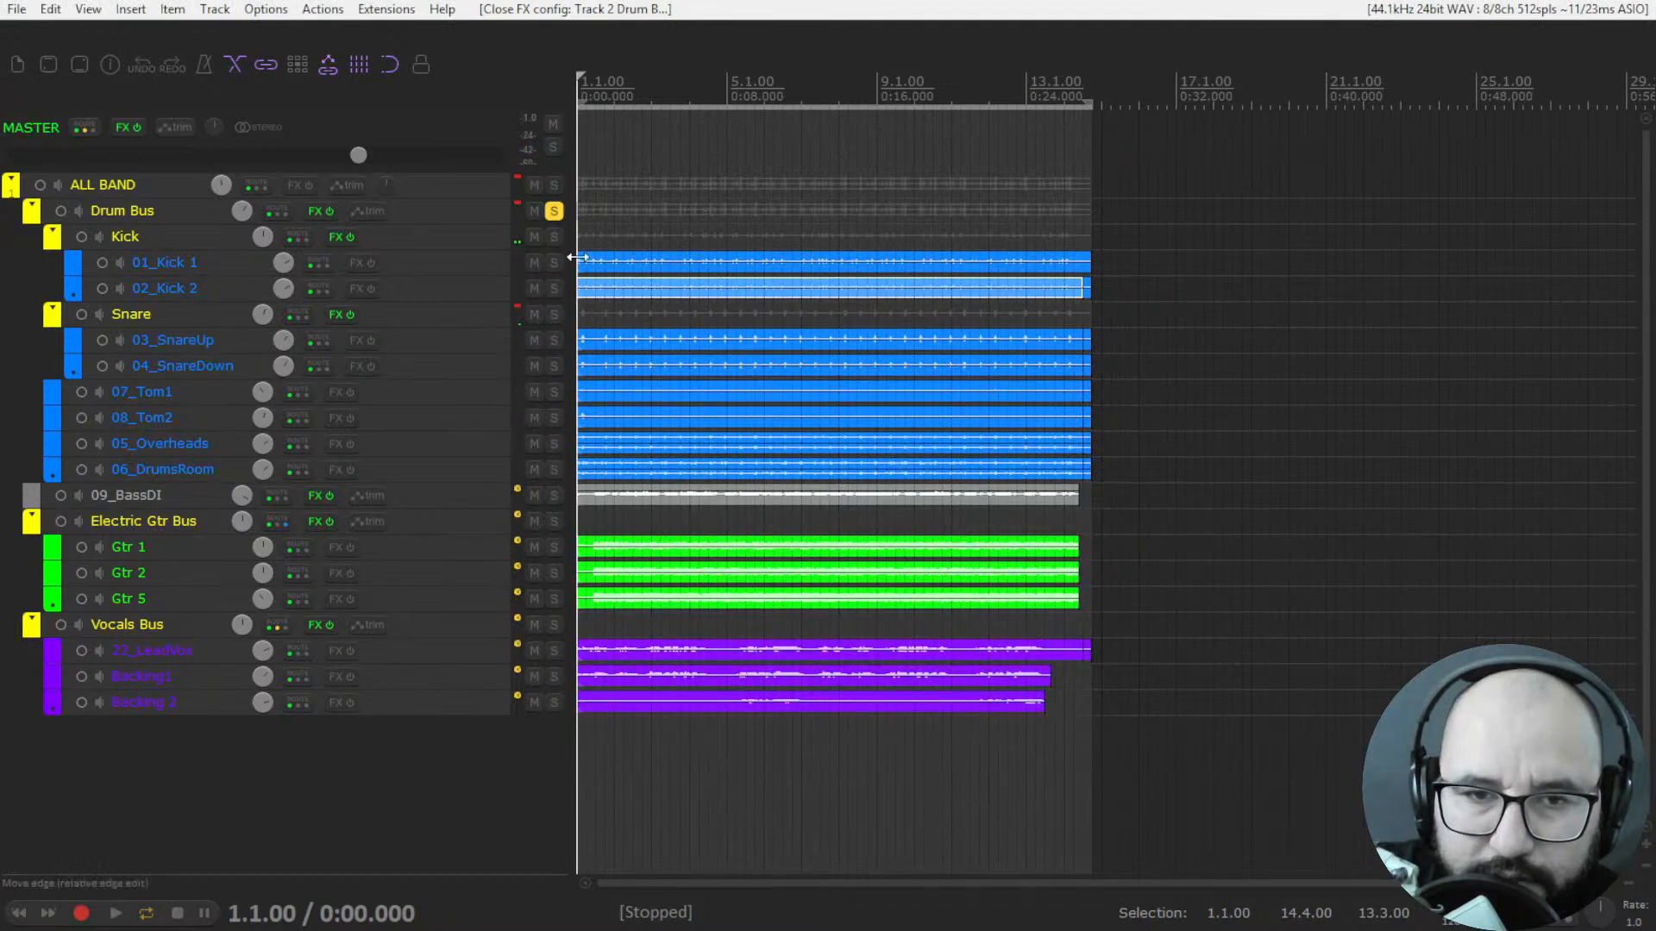
Solo the Vocals Bus instead of the Drum Bus, and open and enable its Rev LX-24 during playback.
{"action": "left_click", "coordinate": [553, 211]}
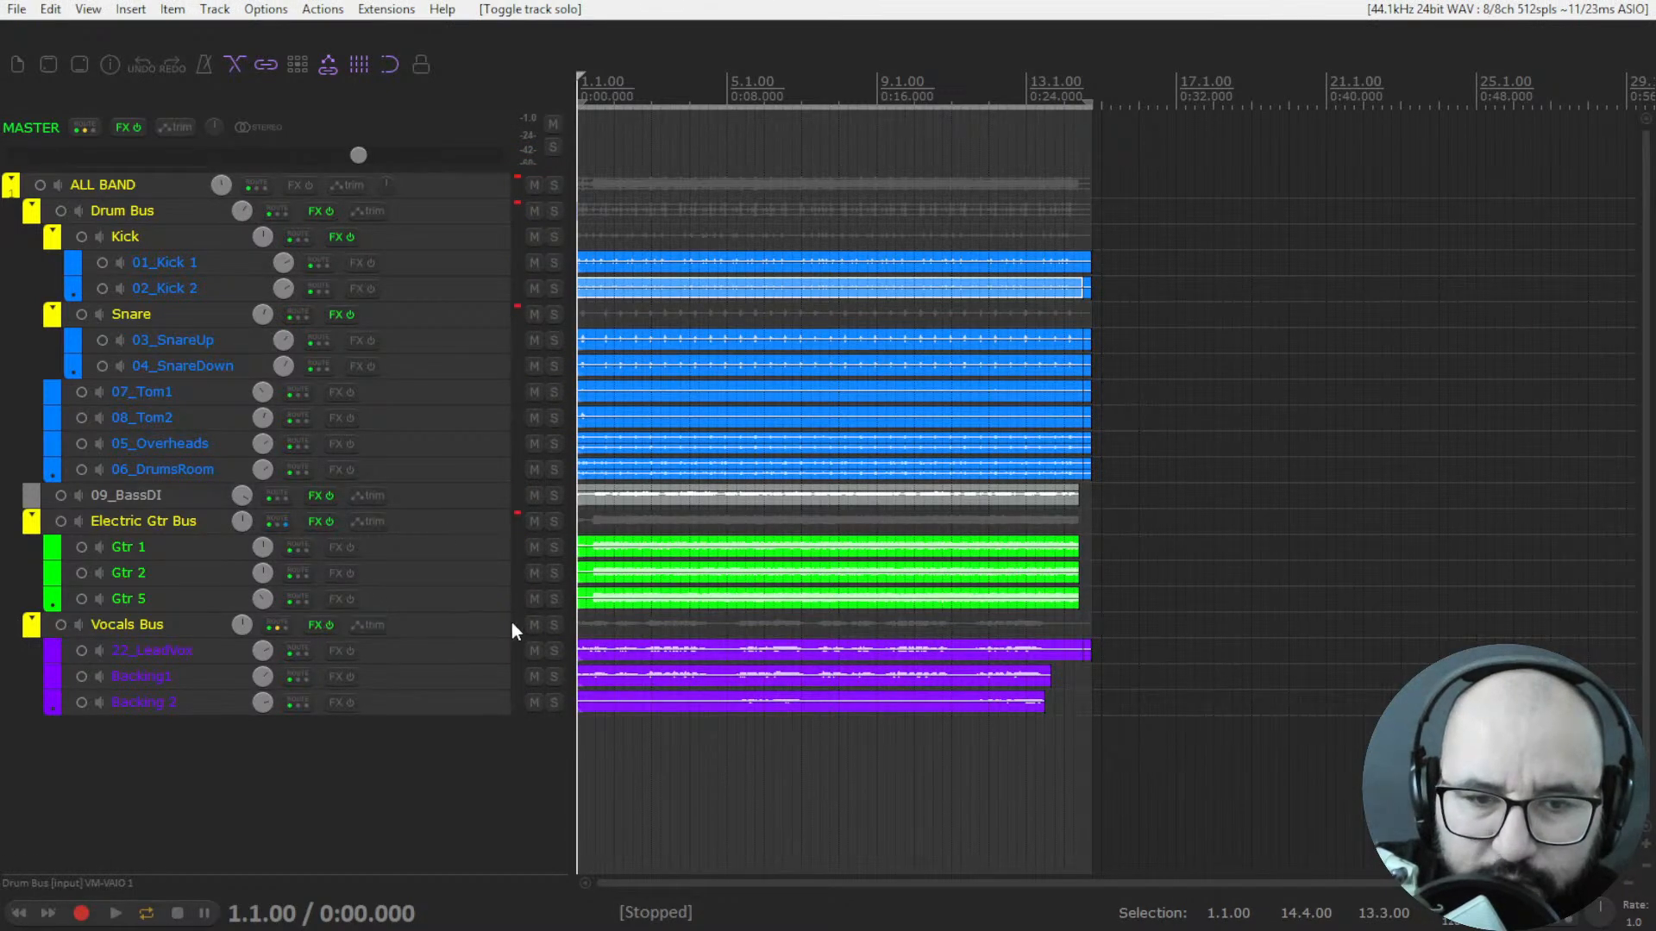
{"action": "left_click", "coordinate": [553, 625]}
{"action": "right_click", "coordinate": [317, 625]}
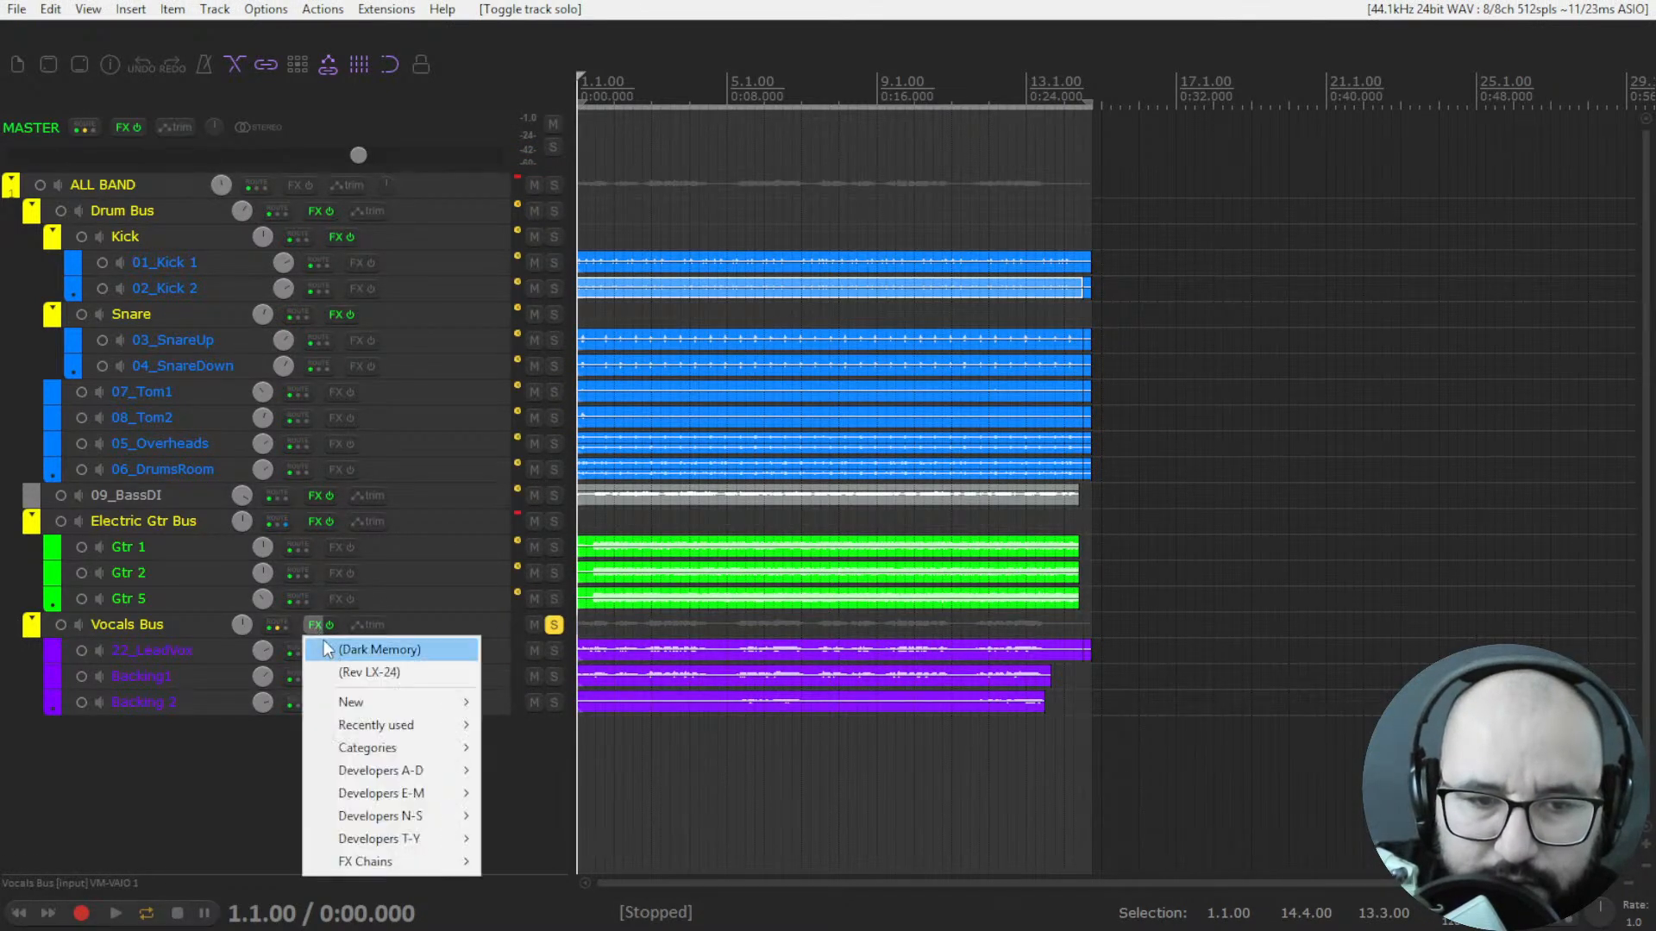
{"action": "left_click", "coordinate": [369, 672]}
{"action": "key", "text": "space"}
{"action": "left_click", "coordinate": [1021, 121]}
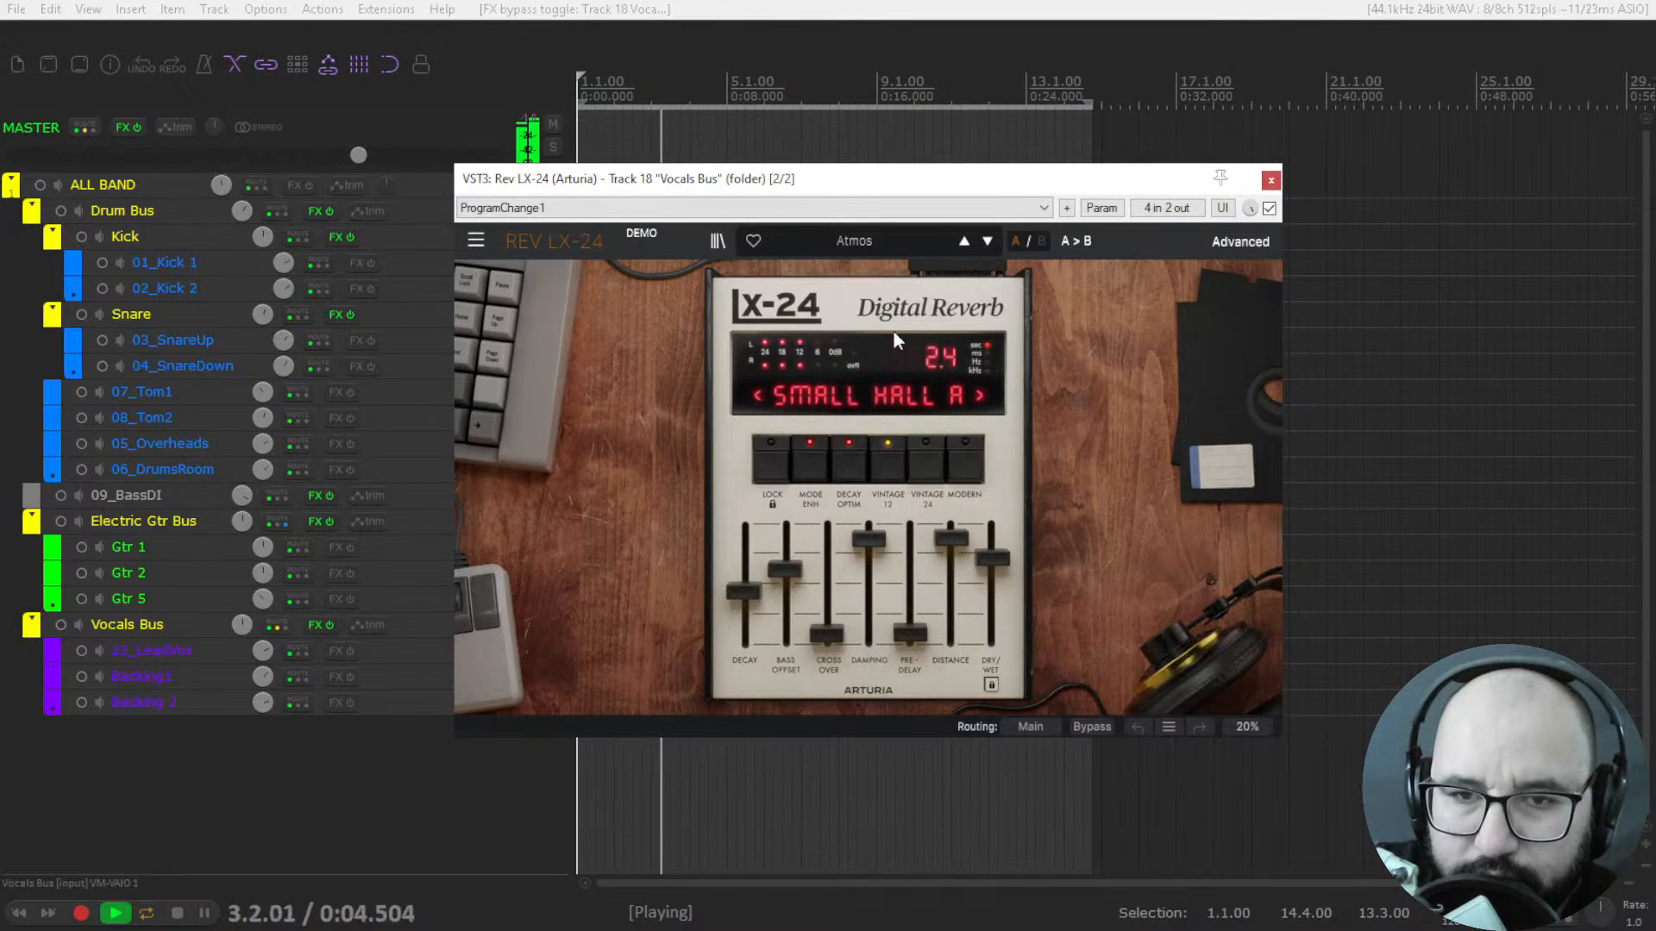
Load the 3D Snare Small Hall preset on the vocal reverb, set Dry/Wet to 99.2, stop playback, and view the routing options.
{"action": "left_click", "coordinate": [867, 240]}
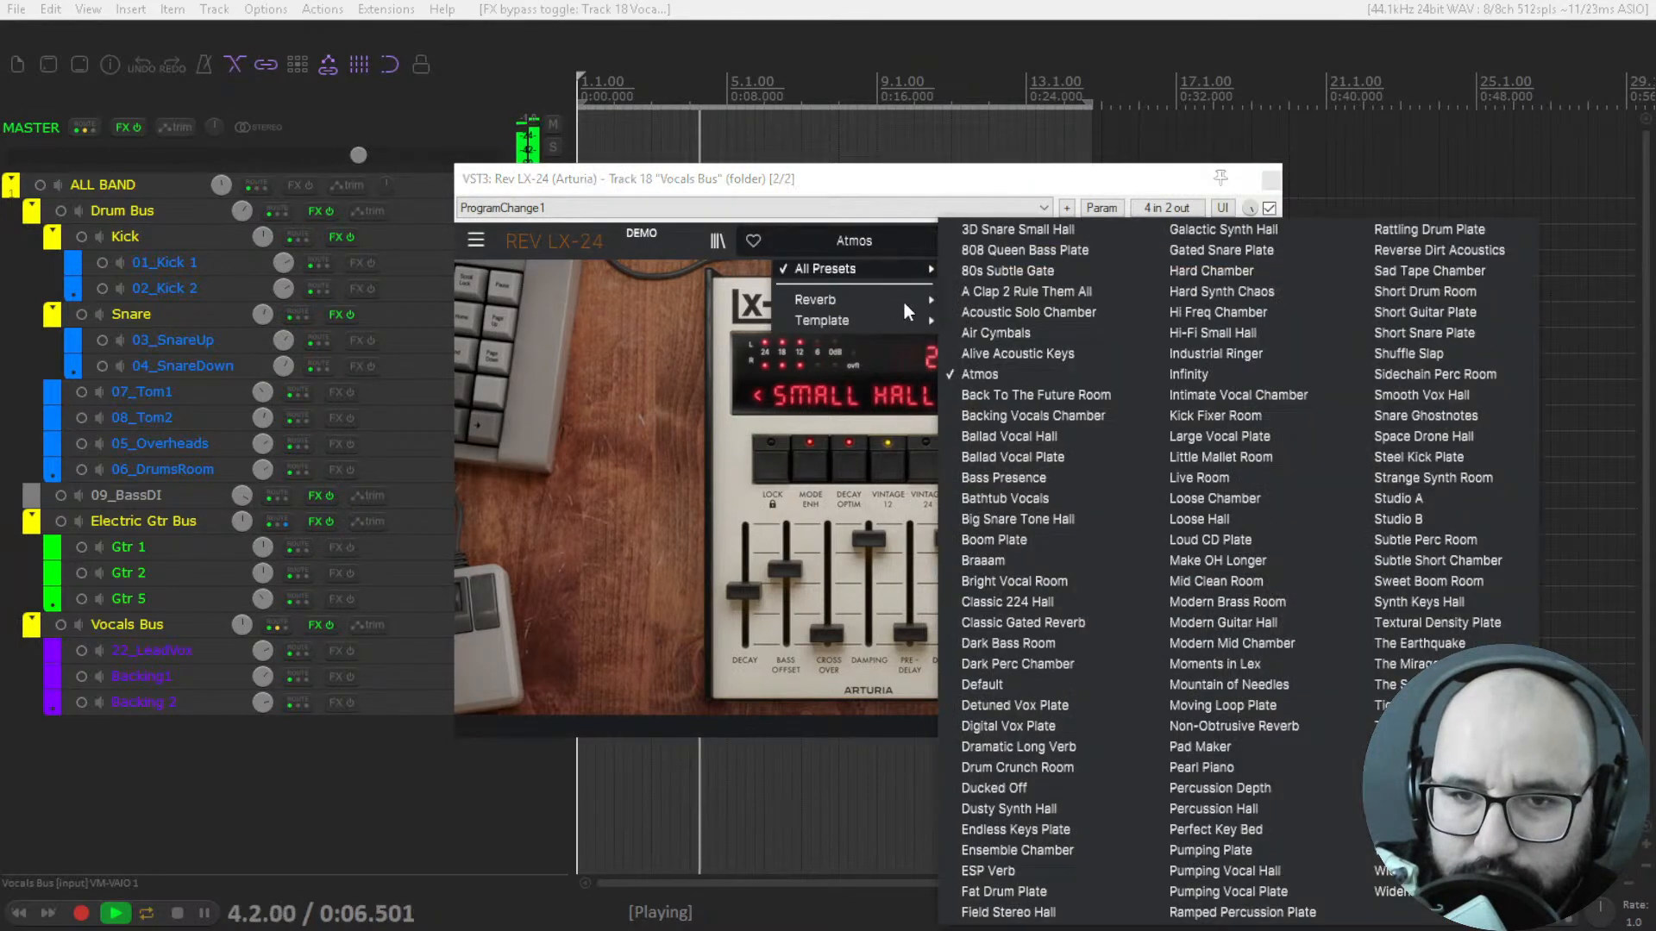
{"action": "left_click", "coordinate": [1007, 229]}
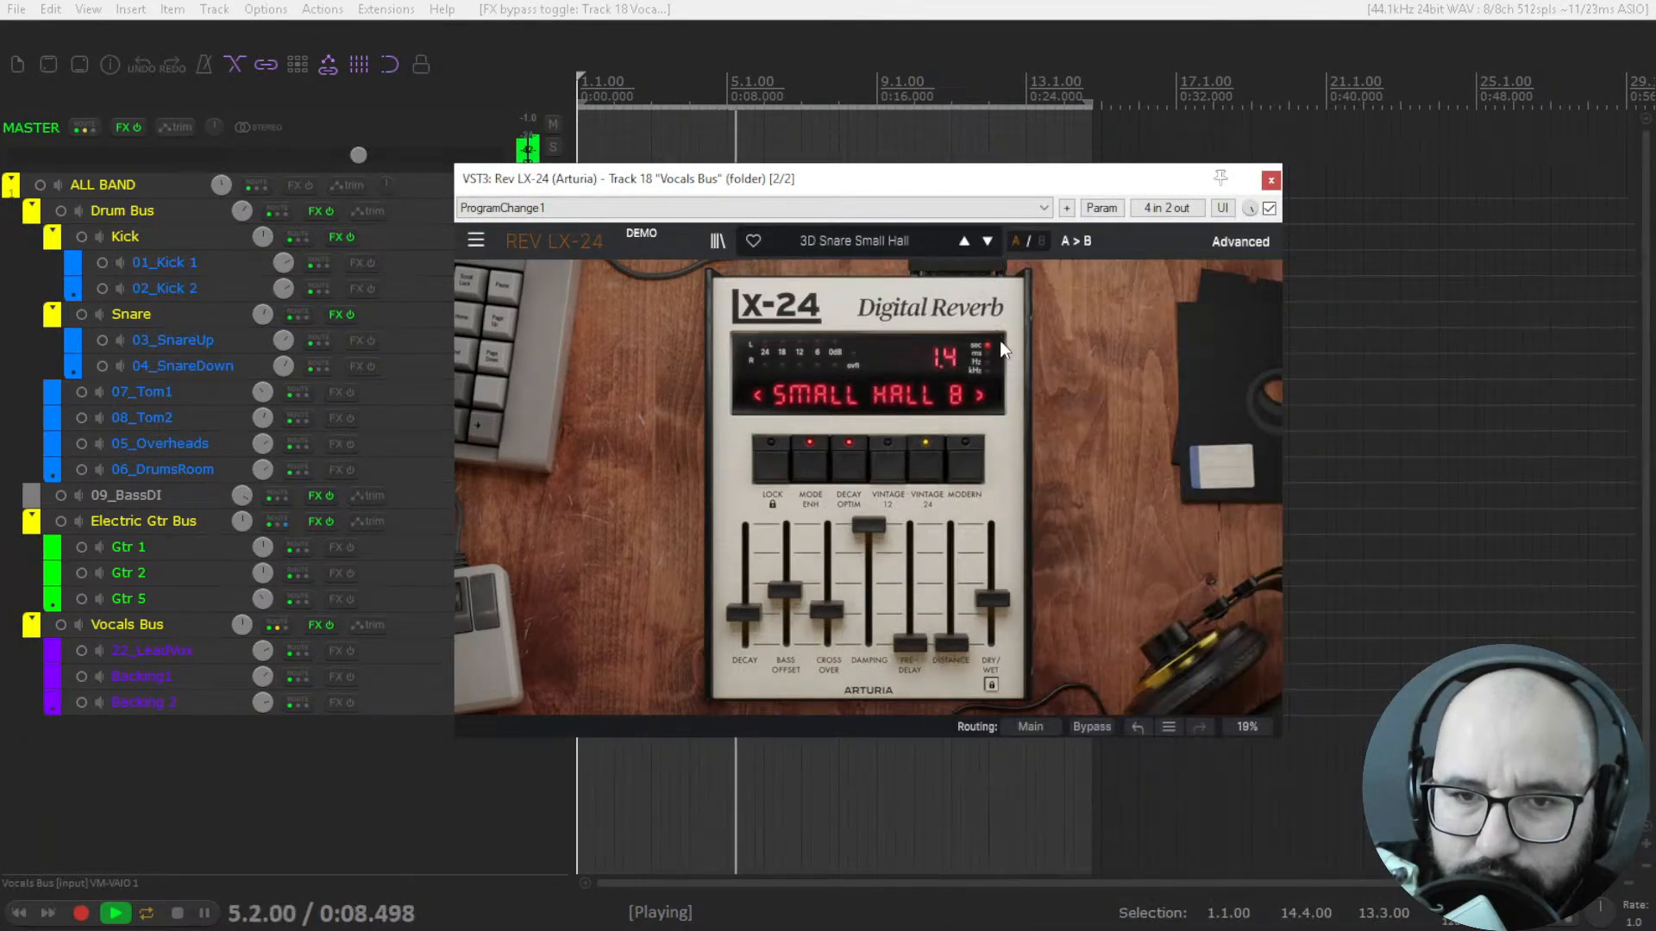
{"action": "left_click_drag", "start_coordinate": [992, 599], "coordinate": [991, 524]}
{"action": "key", "text": "space"}
{"action": "left_click", "coordinate": [1032, 727]}
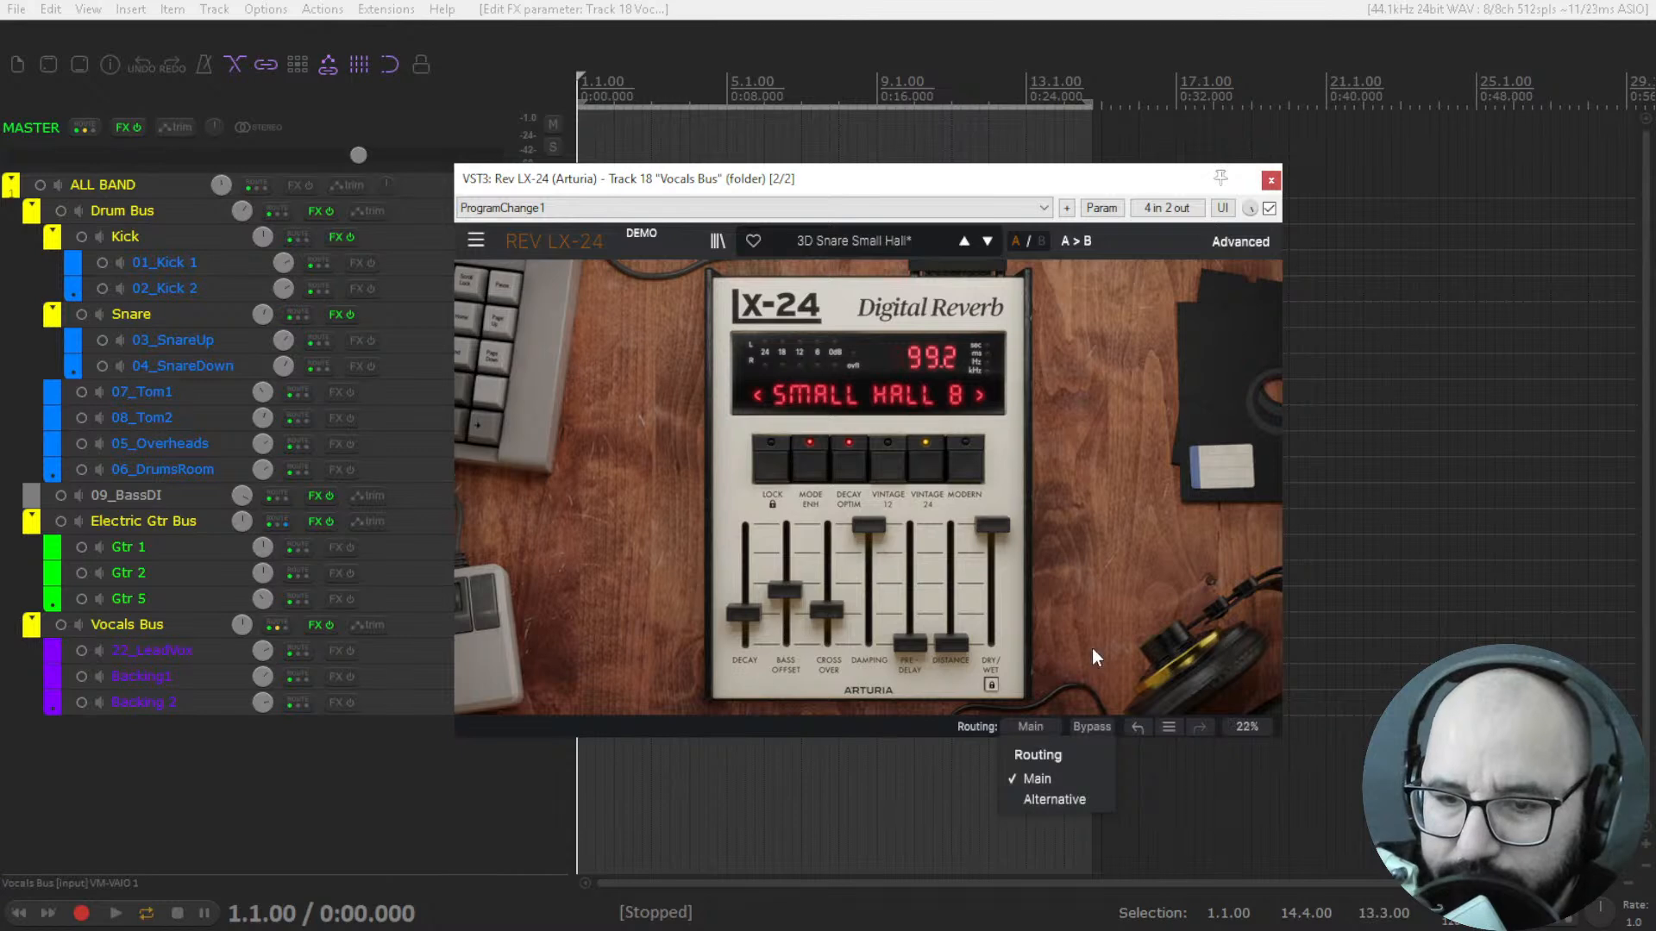
Play the vocals, raise Distance to 40, Pre-Delay to about 152 ms, and Decay, then stop playback.
{"action": "key", "text": "space"}
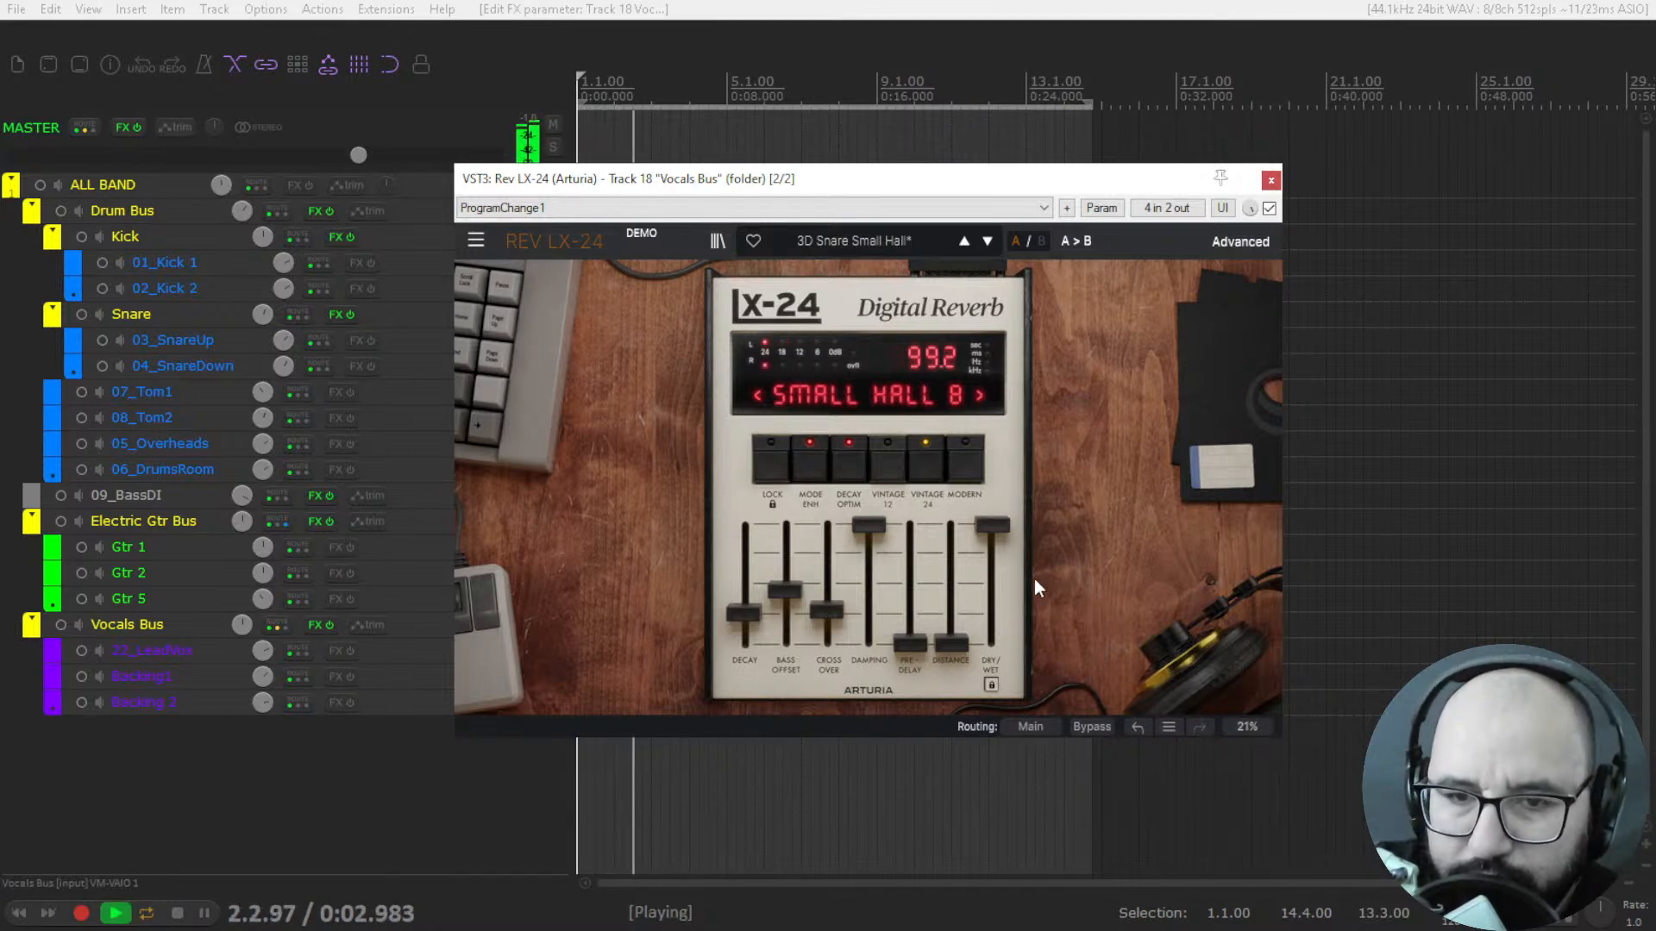
{"action": "left_click_drag", "start_coordinate": [952, 645], "coordinate": [951, 575]}
{"action": "left_click_drag", "start_coordinate": [916, 650], "coordinate": [916, 580]}
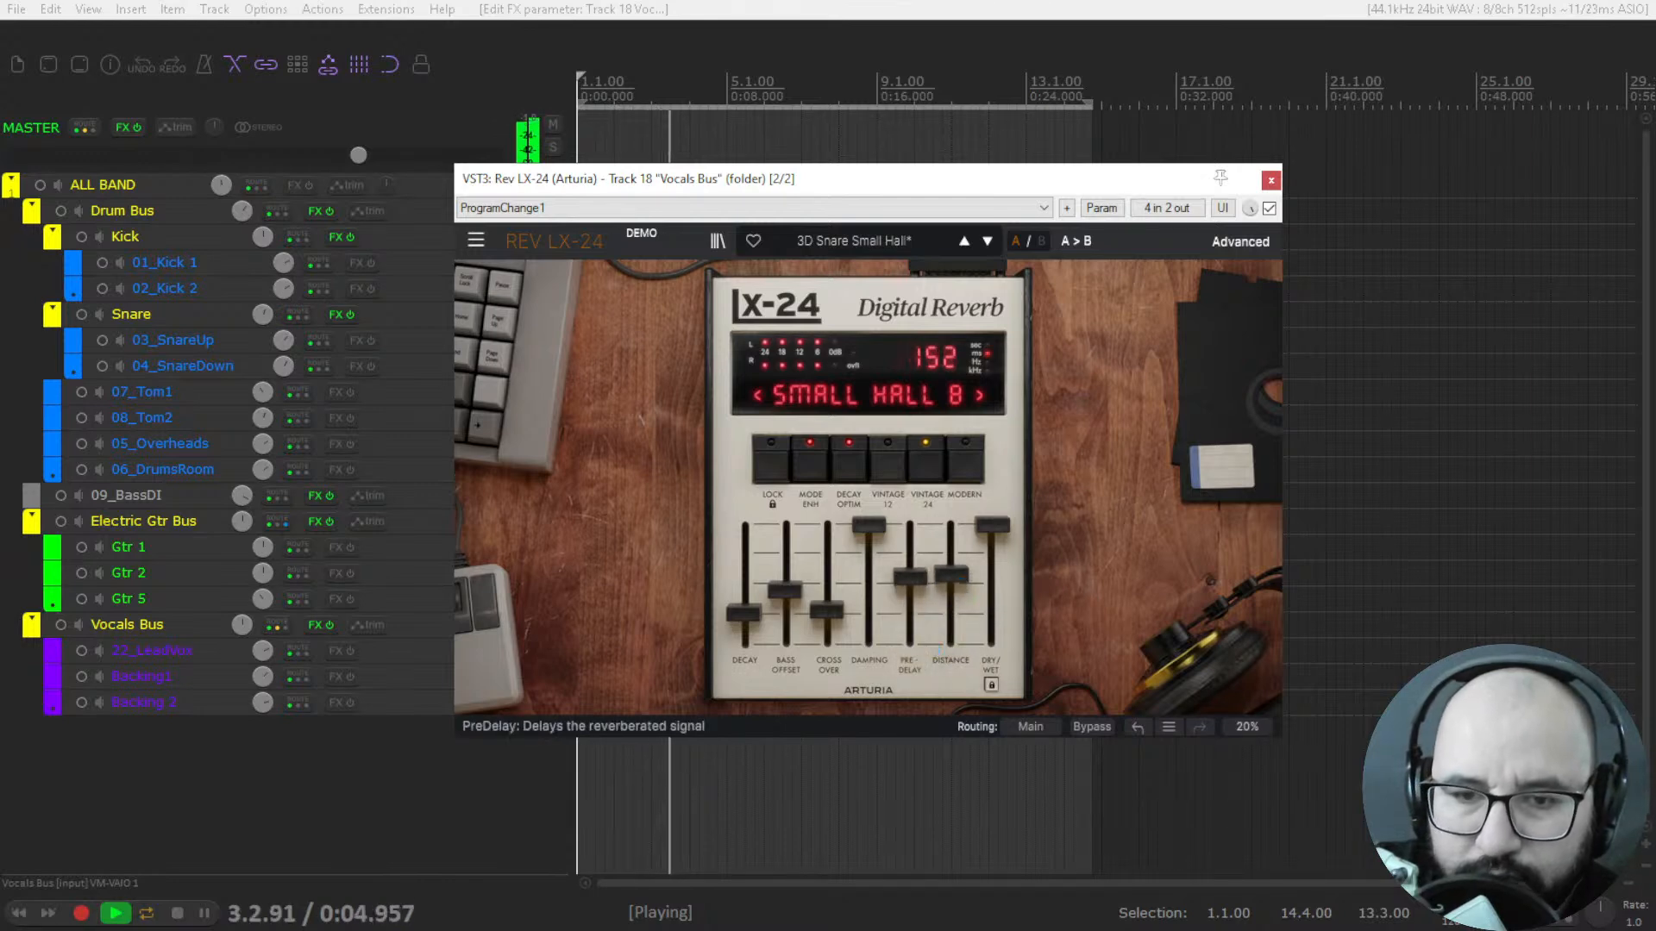
{"action": "left_click_drag", "start_coordinate": [744, 614], "coordinate": [743, 552]}
{"action": "key", "text": "space"}
Show the reverb's advanced view, restart playback, adjust Dry/Wet and set it to 100, and return to the simple view.
{"action": "left_click", "coordinate": [1235, 242]}
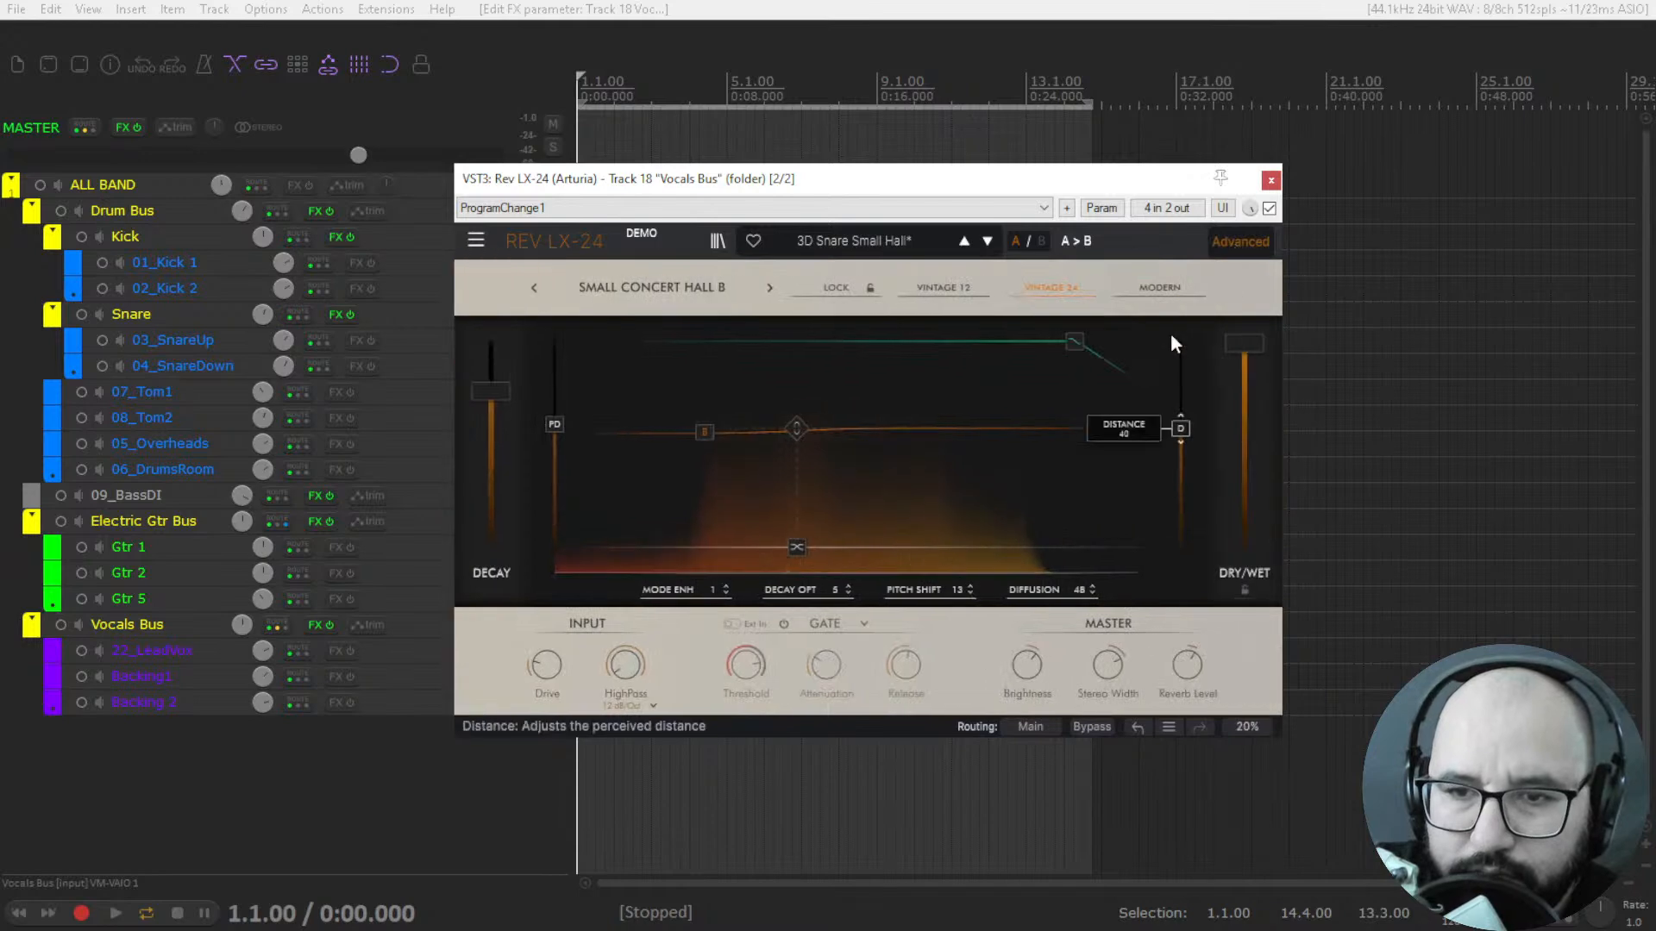
{"action": "key", "text": "space"}
{"action": "left_click_drag", "start_coordinate": [1242, 352], "coordinate": [1243, 414]}
{"action": "left_click", "coordinate": [1257, 238]}
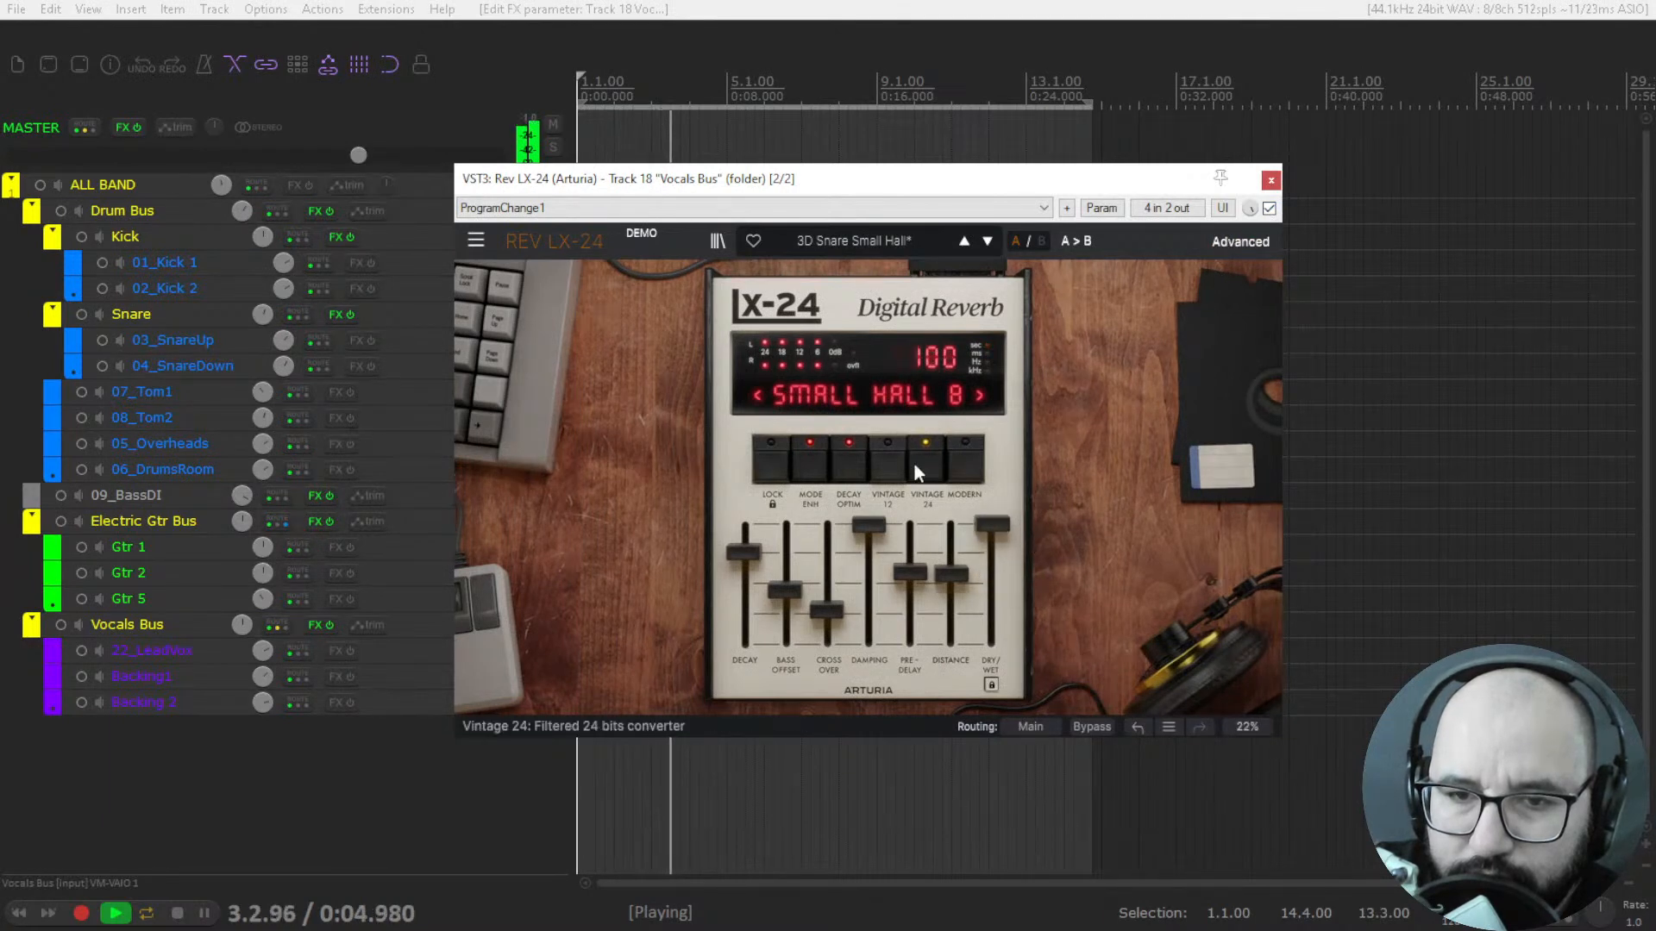
Switch the vocal reverb's algorithm to Vocal Plate while listening, then stop playback.
{"action": "left_click", "coordinate": [868, 395]}
{"action": "left_click", "coordinate": [886, 457]}
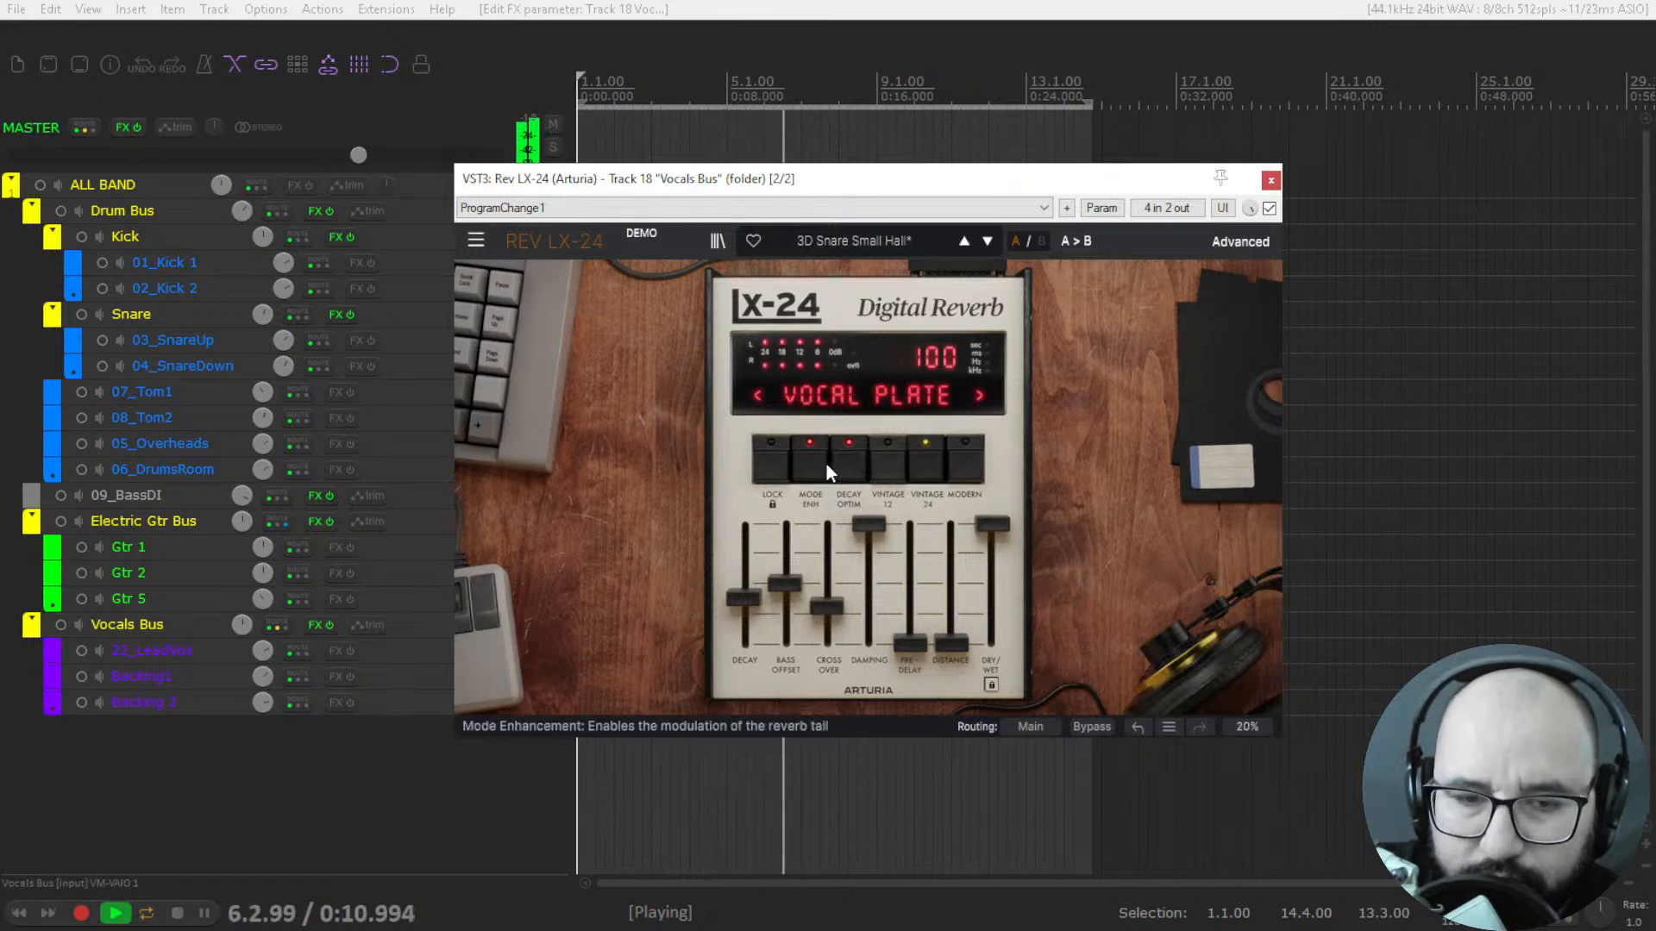
{"action": "key", "text": "space"}
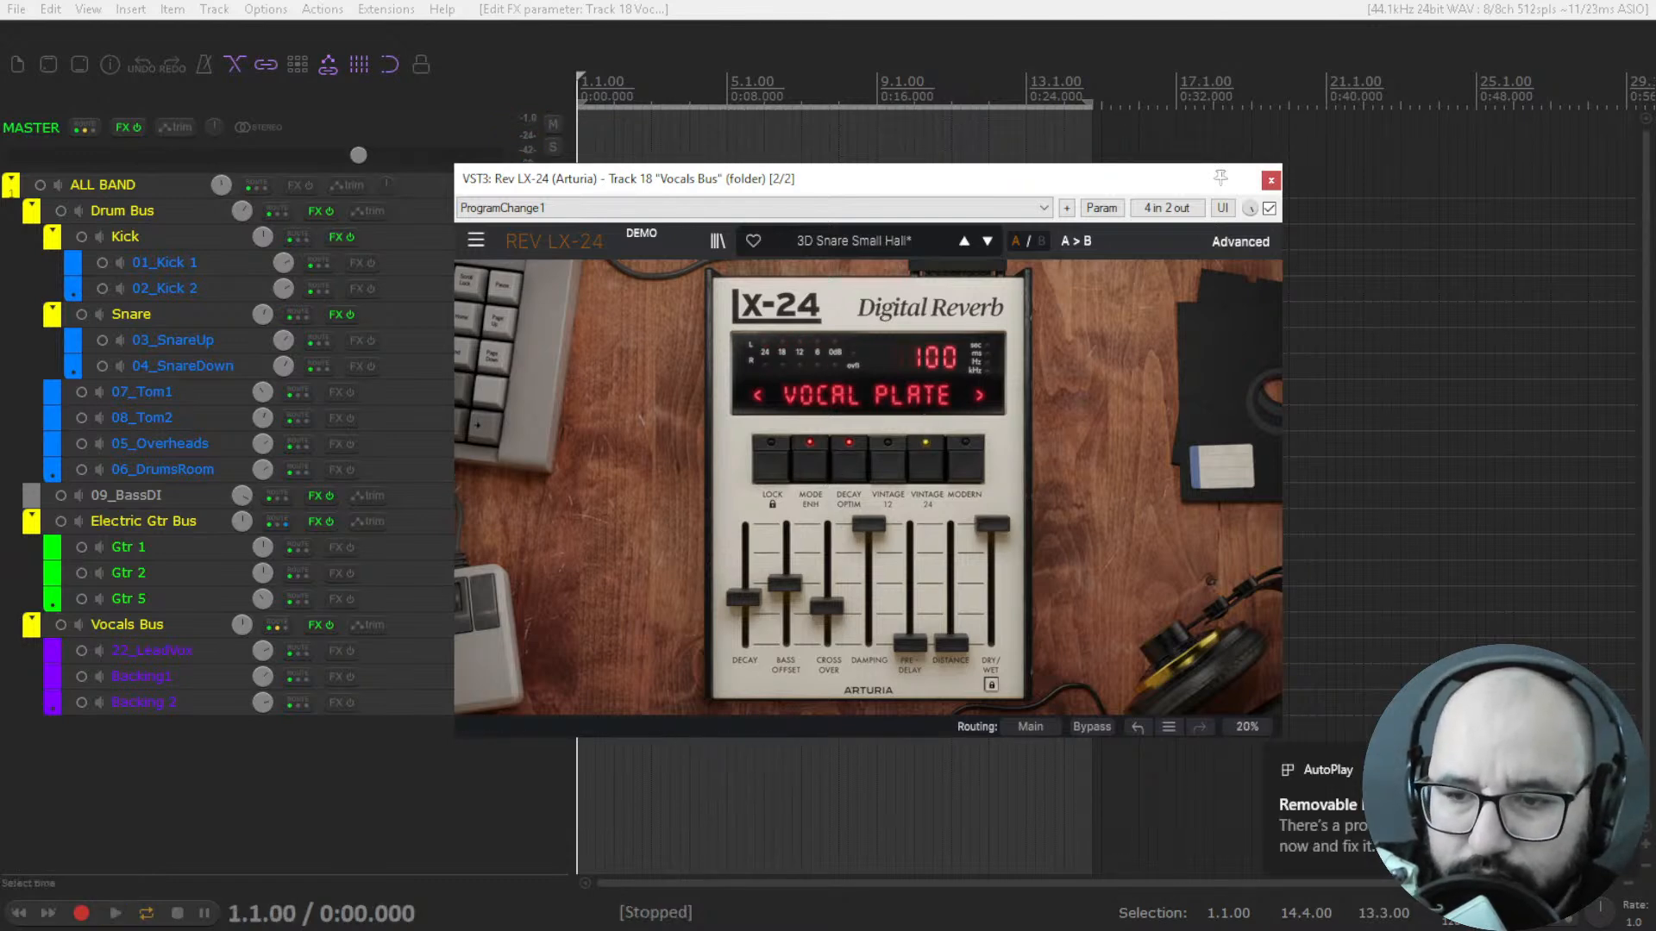
Compare the vocals with the Vocal Plate reverb bypassed and active, then stop playback and close Rev LX-24.
{"action": "key", "text": "space"}
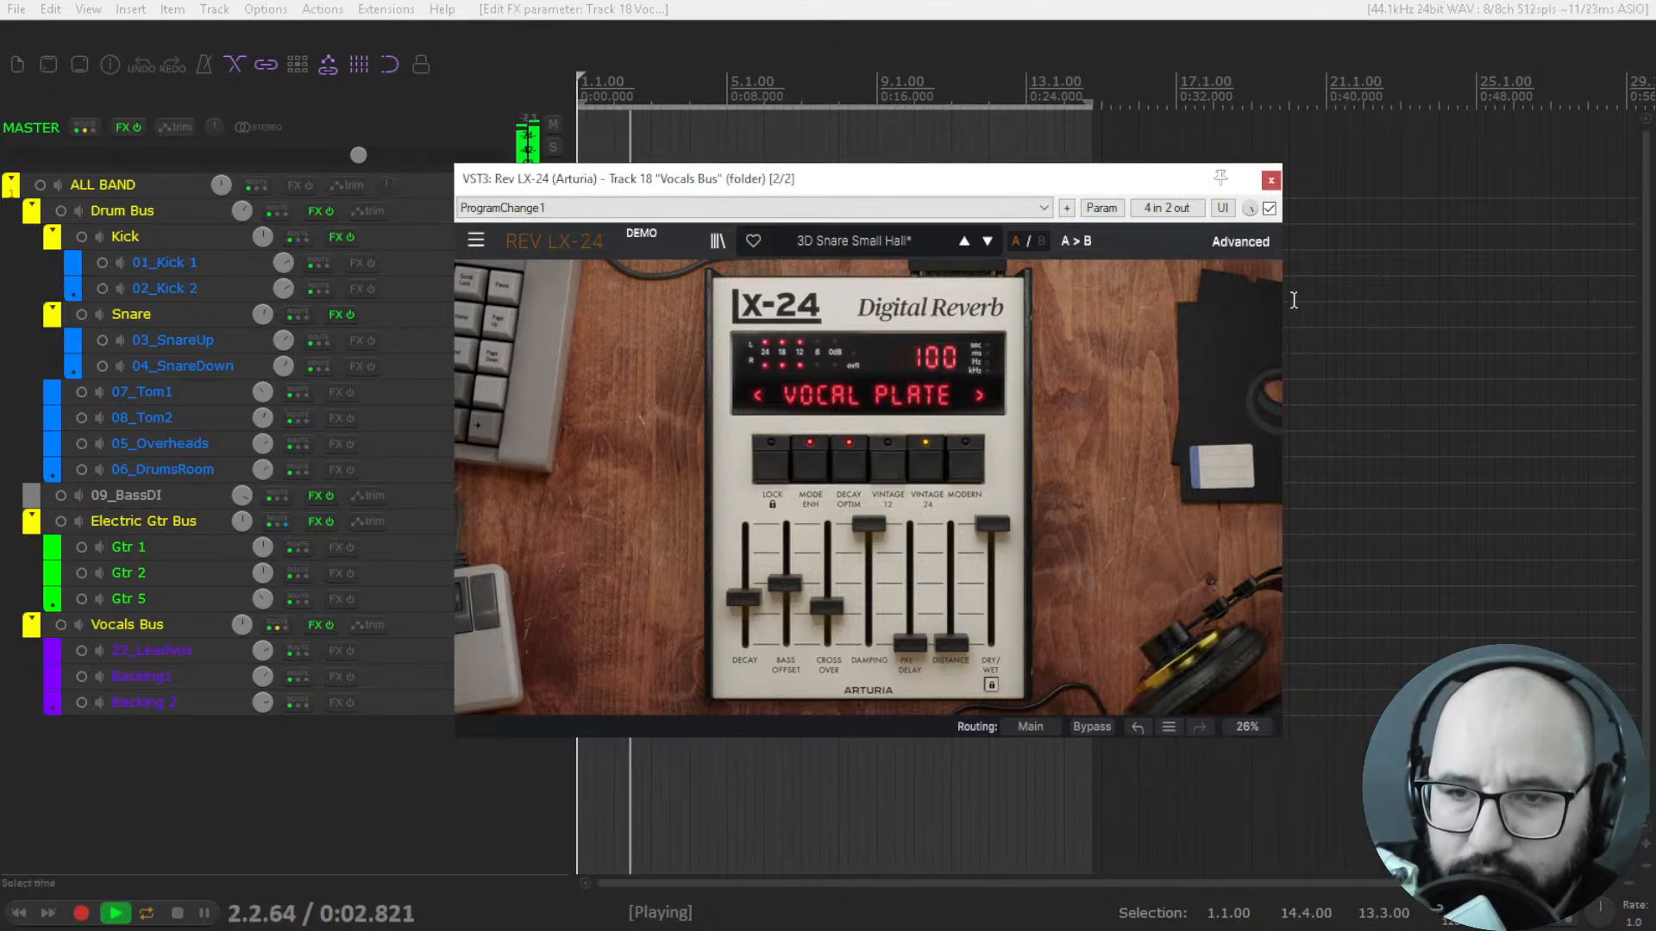
{"action": "left_click", "coordinate": [1269, 208]}
{"action": "left_click", "coordinate": [1270, 208]}
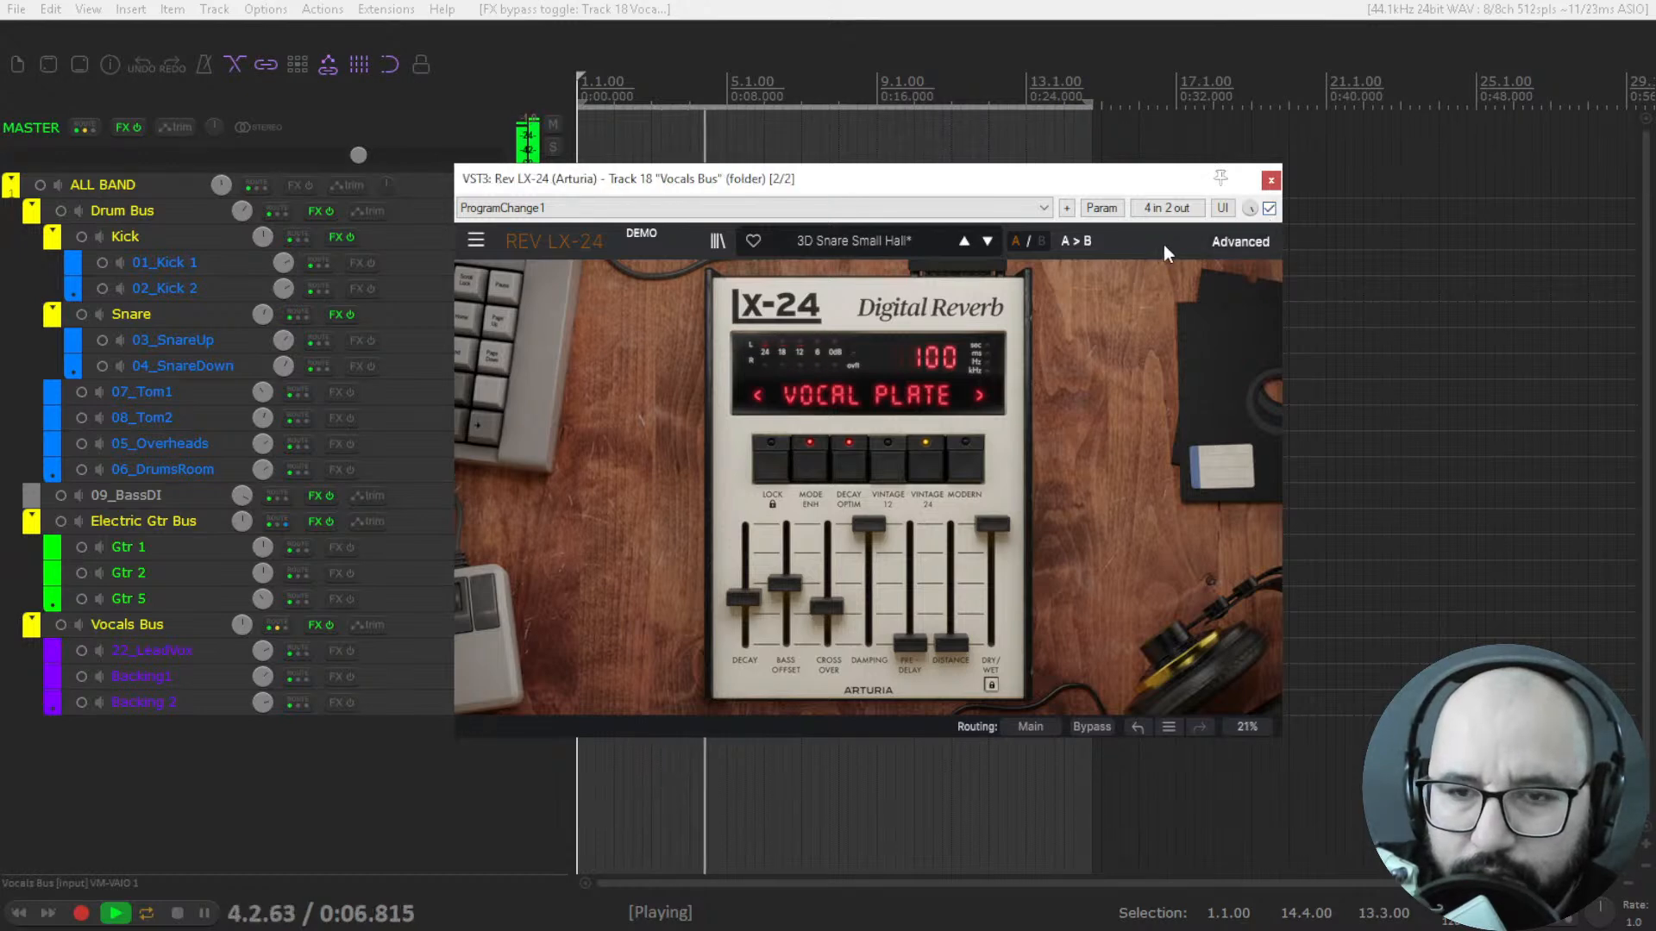
{"action": "key", "text": "space"}
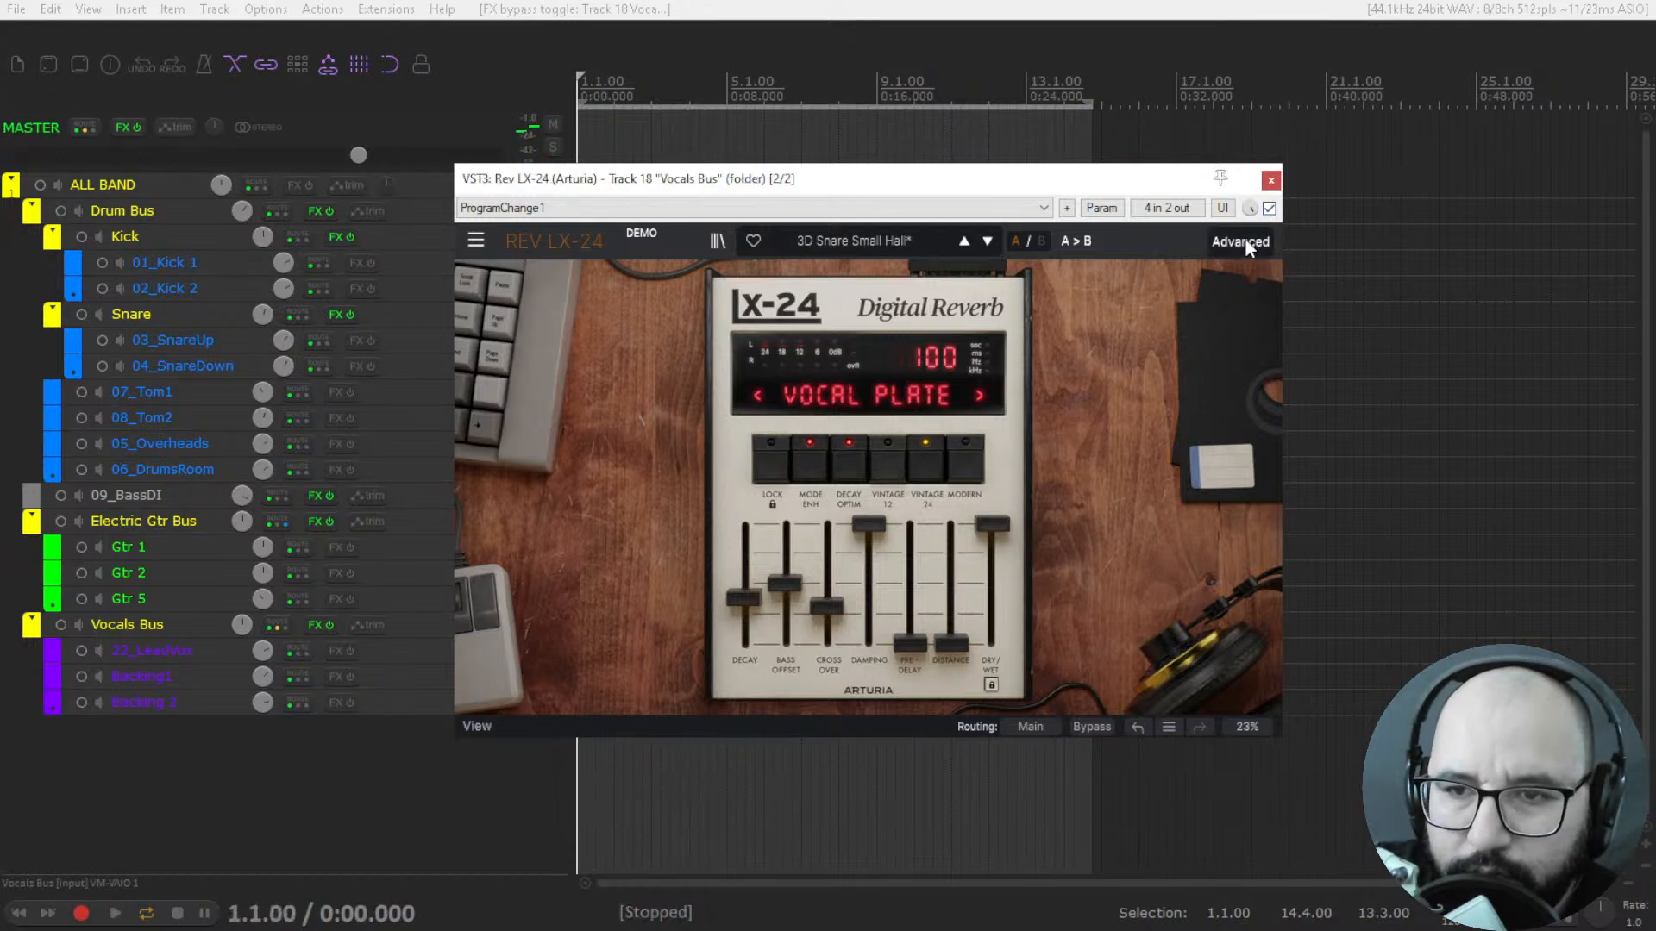
{"action": "left_click", "coordinate": [1271, 181]}
Unsolo the Vocals Bus, then reopen its Rev LX-24 to check it and close it.
{"action": "left_click", "coordinate": [554, 624]}
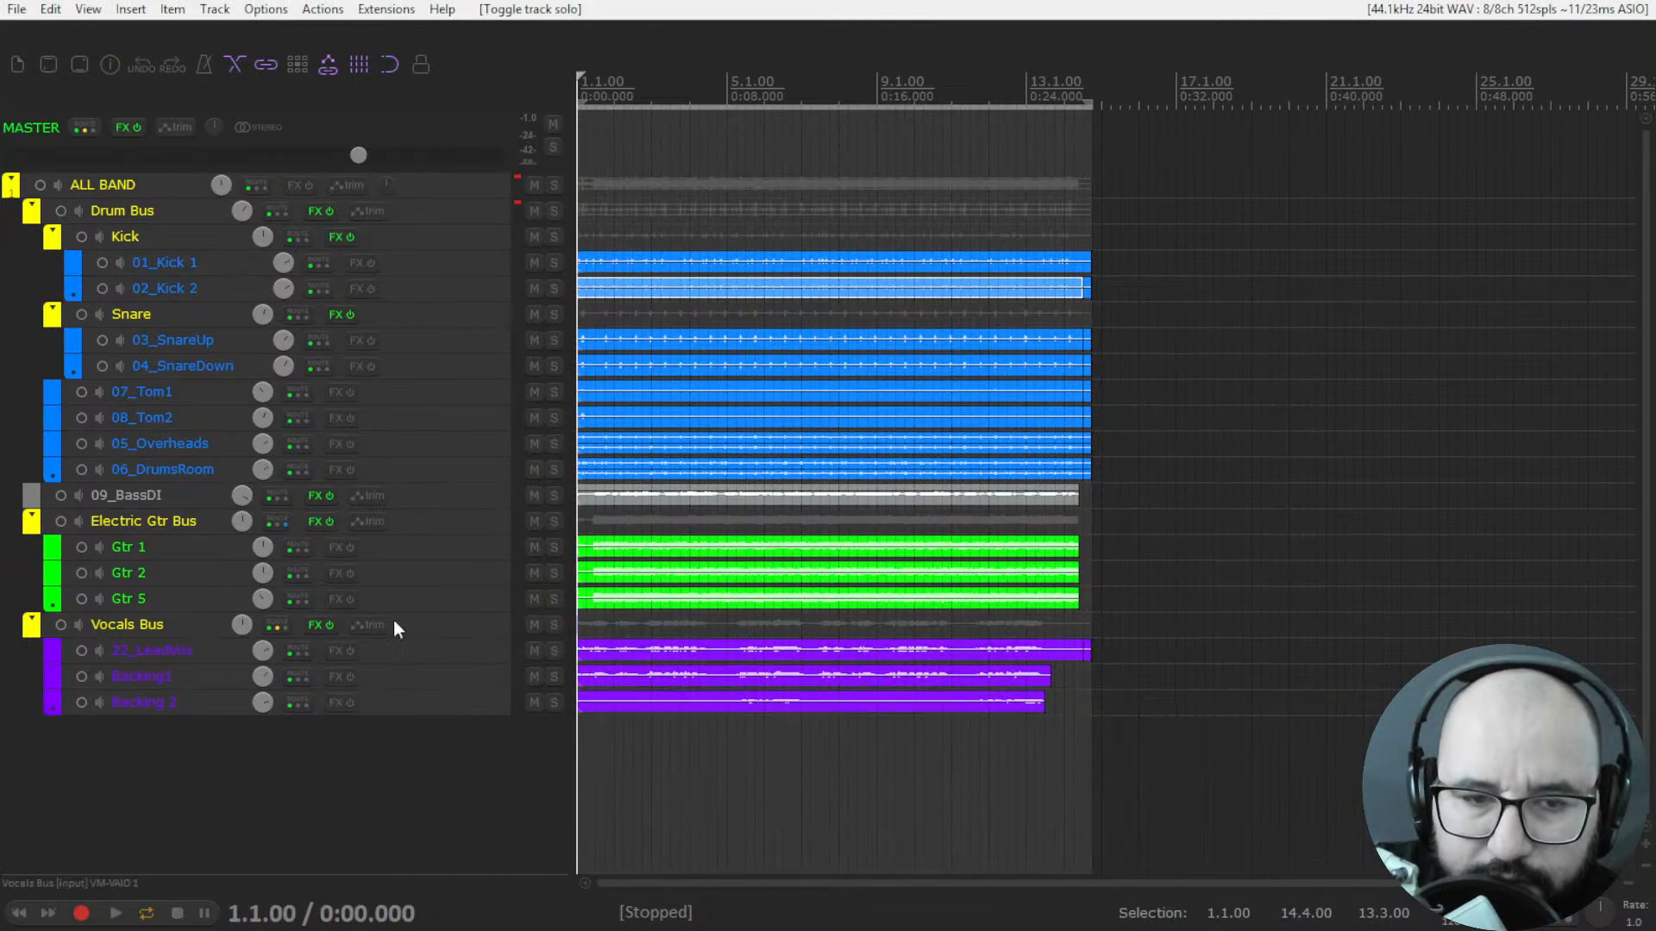
{"action": "right_click", "coordinate": [317, 624]}
{"action": "left_click", "coordinate": [339, 670]}
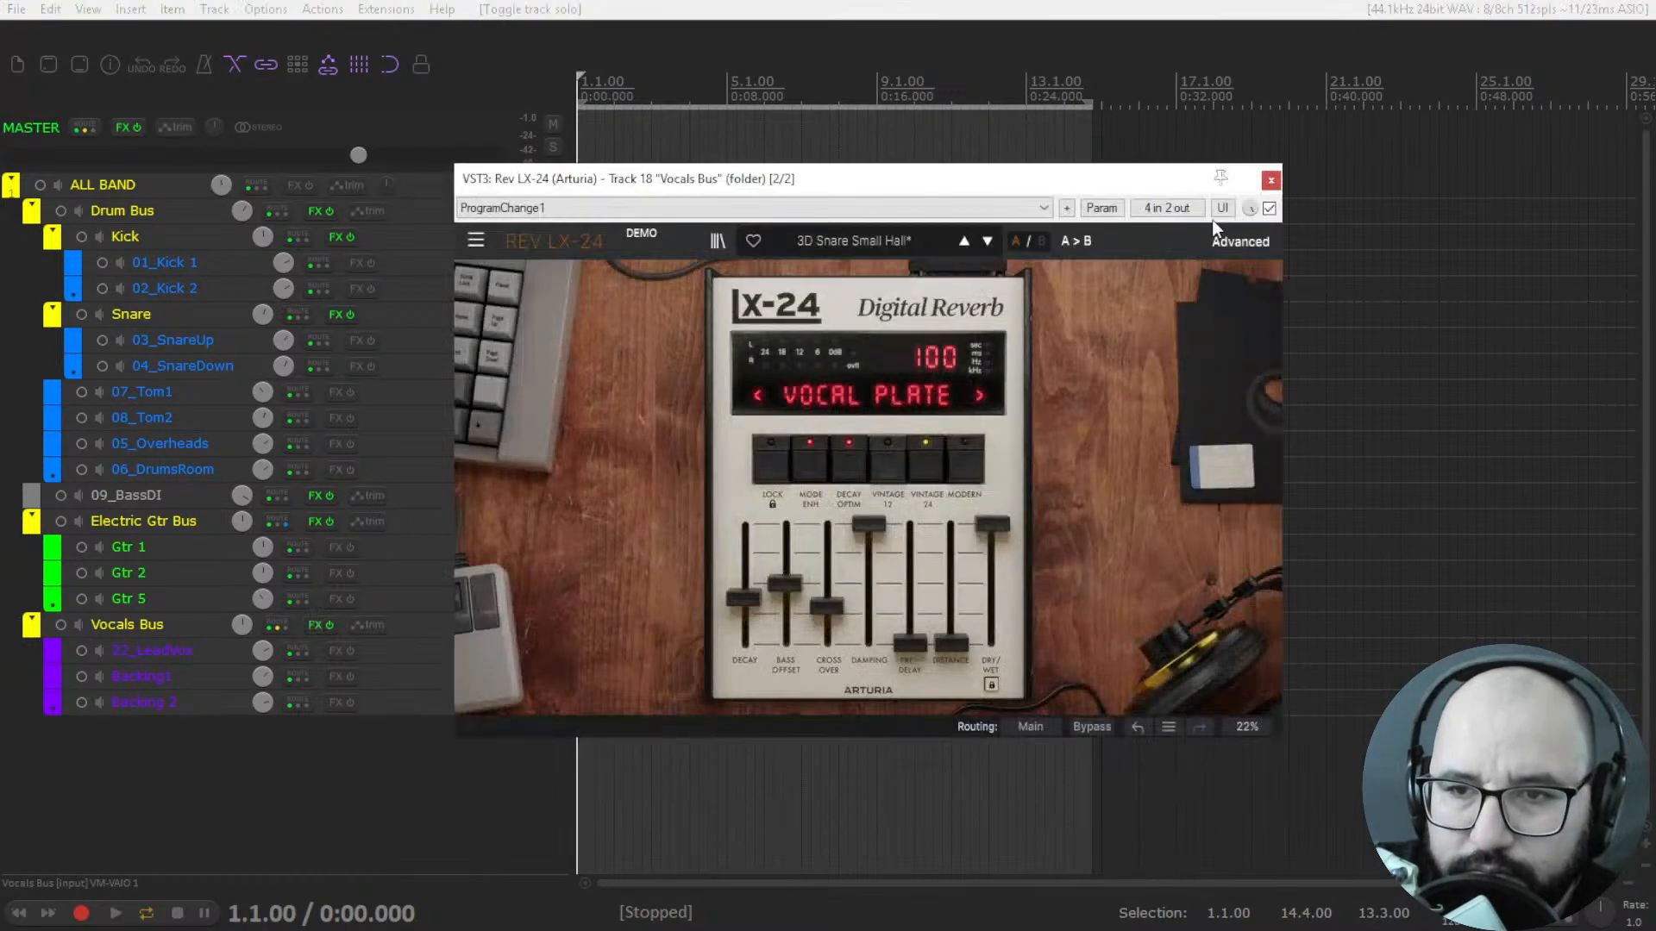
{"action": "left_click", "coordinate": [1271, 180]}
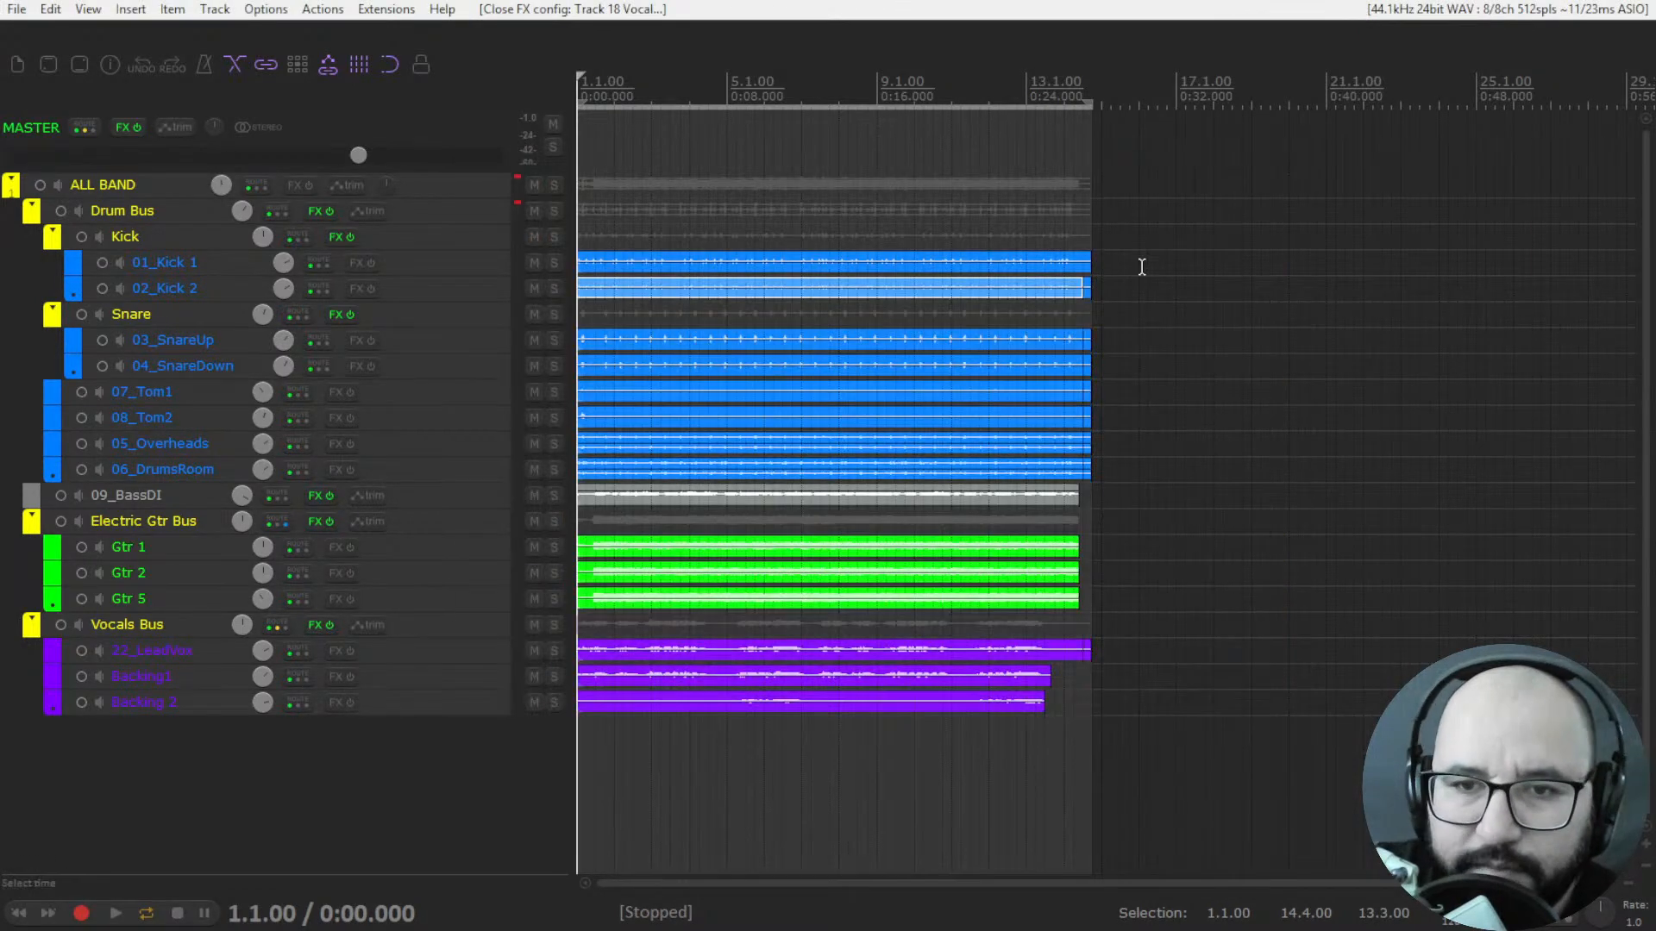
Solo the Drum Bus, open and enable its bypassed Rev LX-24 during playback, switch to the advanced view, and stop playback.
{"action": "left_click", "coordinate": [553, 210]}
{"action": "right_click", "coordinate": [316, 211]}
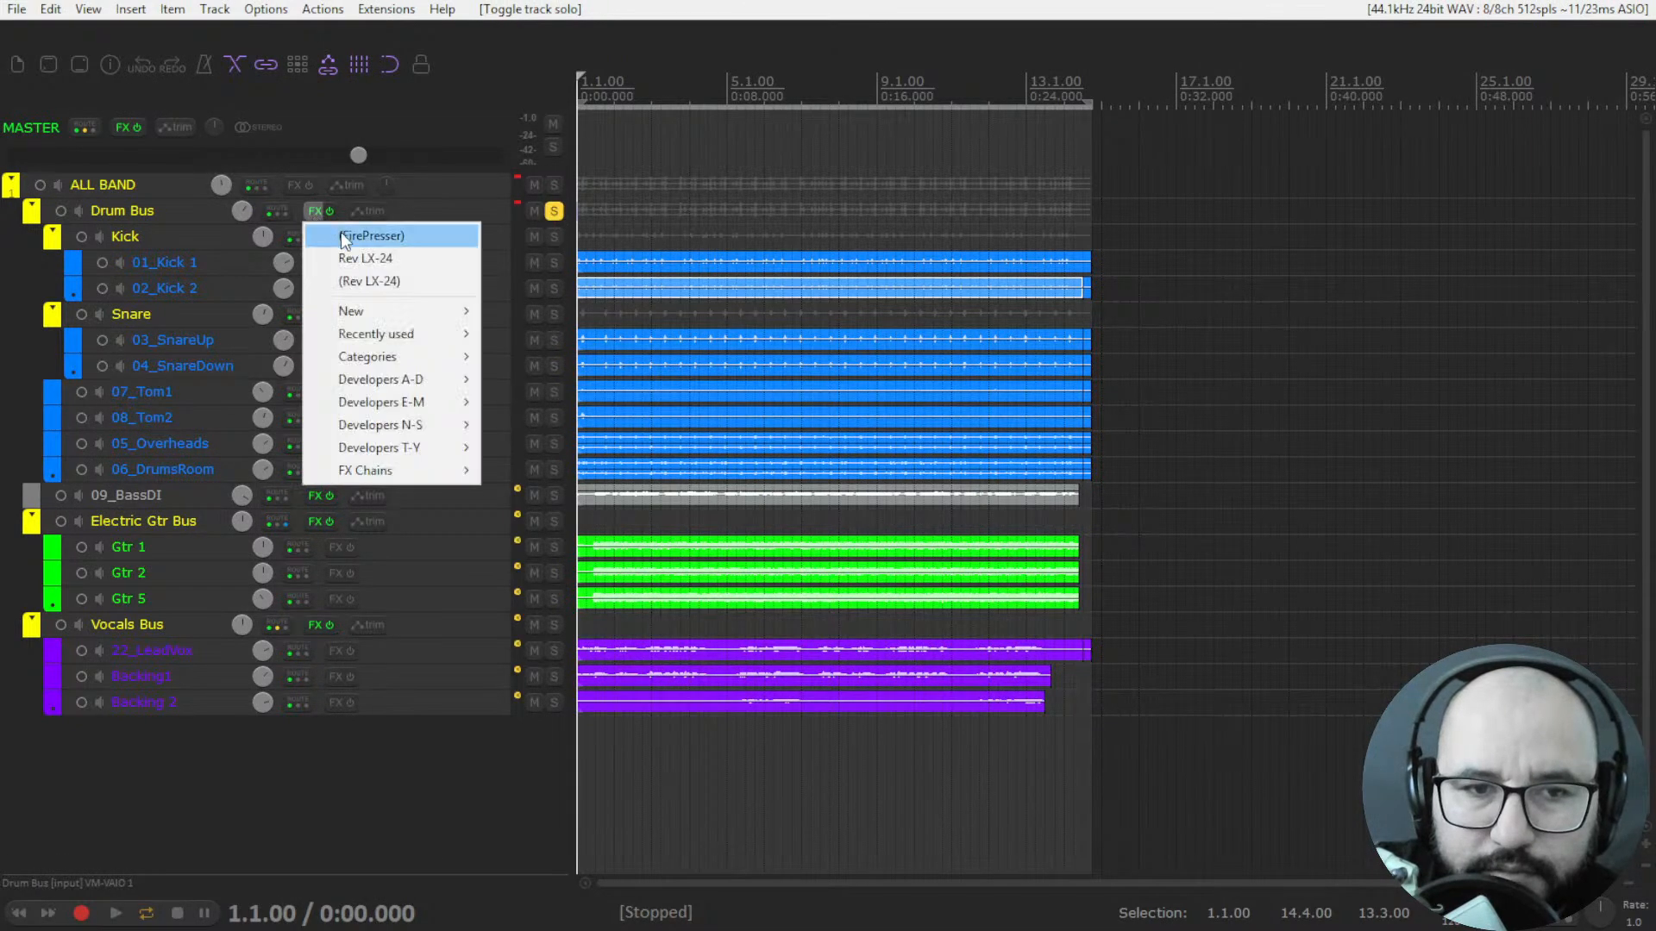
{"action": "left_click", "coordinate": [375, 282]}
{"action": "key", "text": "space"}
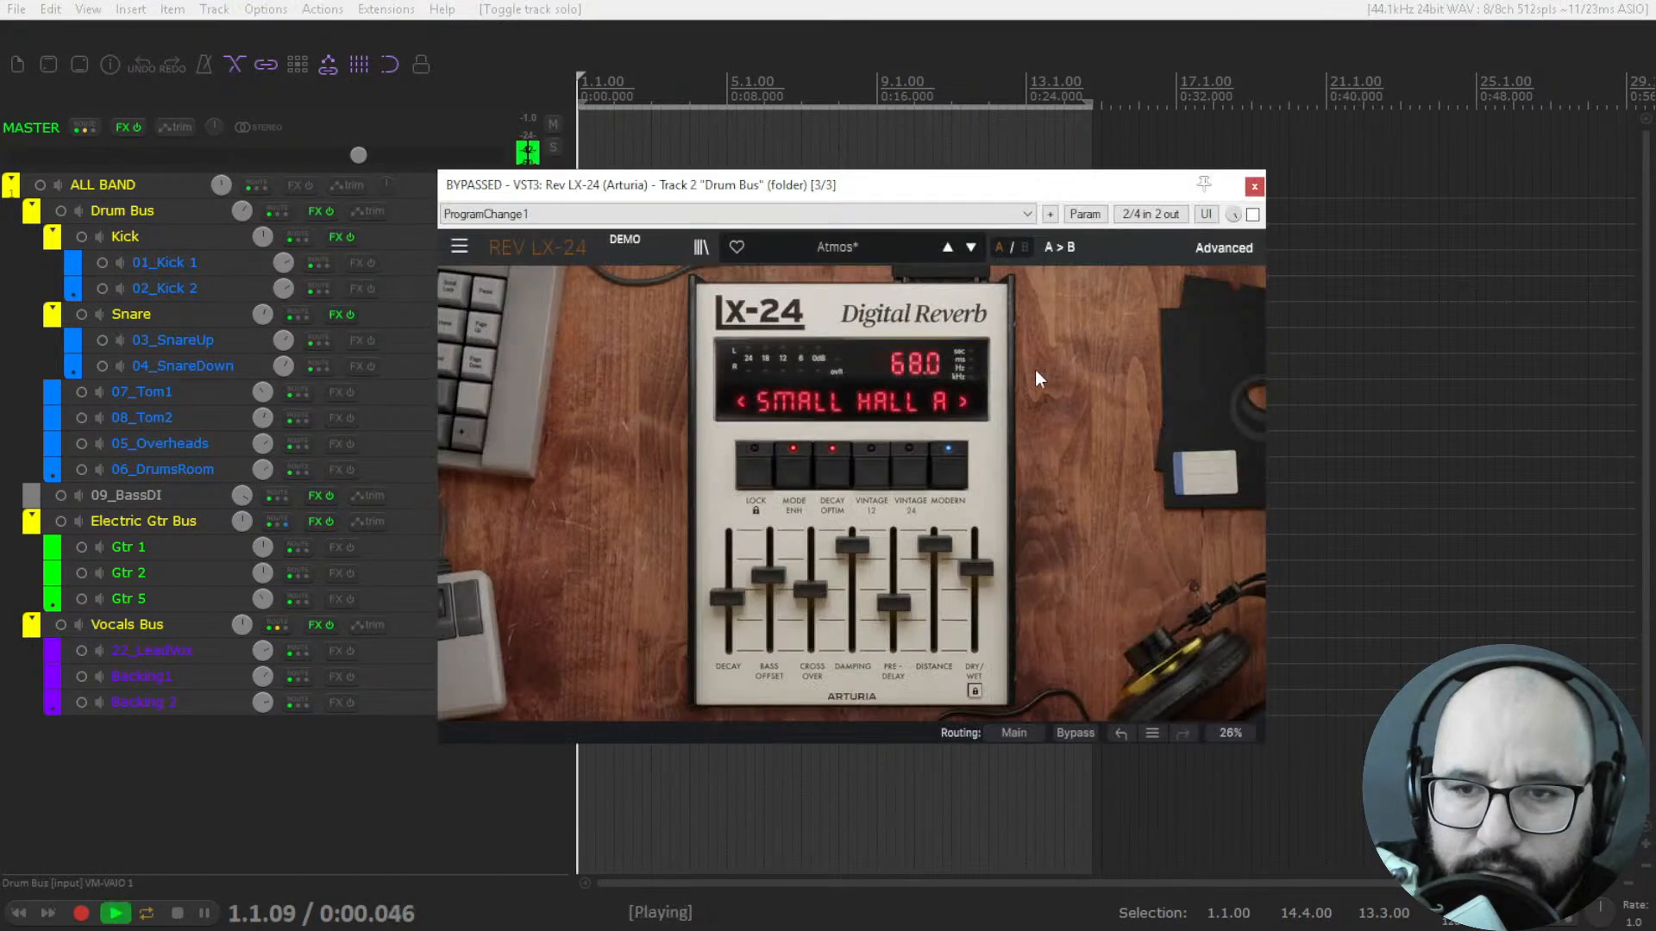
{"action": "mouse_move", "coordinate": [1074, 192]}
{"action": "left_mouse_down"}
{"action": "mouse_move", "coordinate": [1081, 315]}
{"action": "mouse_move", "coordinate": [1094, 176]}
{"action": "left_mouse_up"}
{"action": "left_click", "coordinate": [1260, 337]}
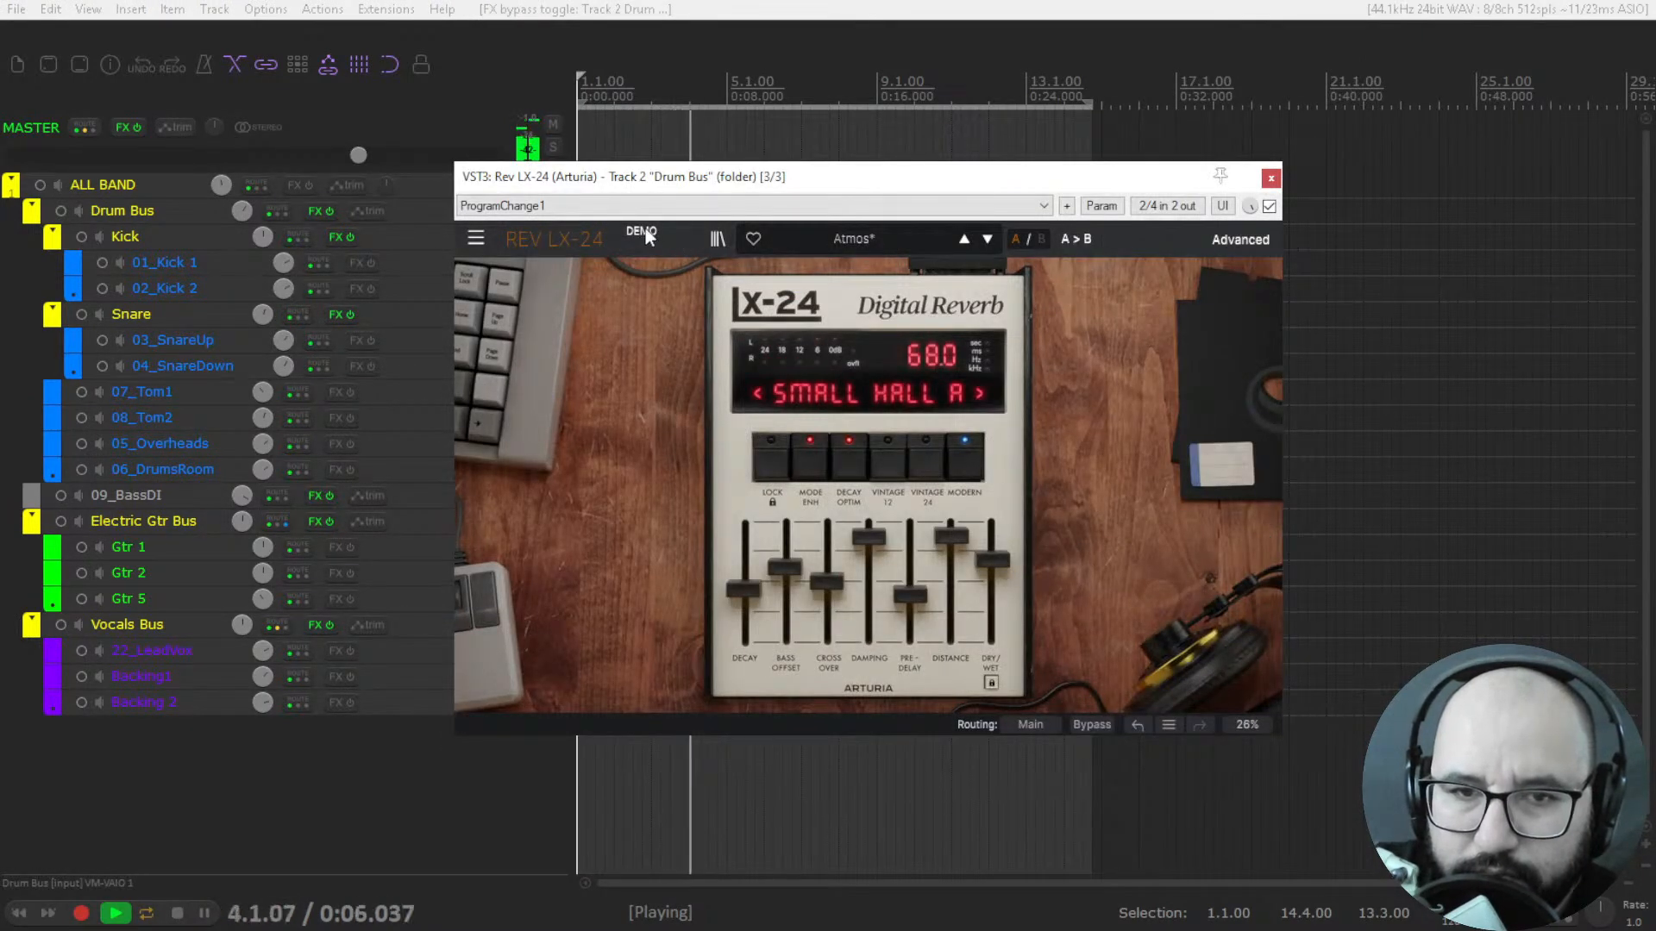
{"action": "key", "text": "space"}
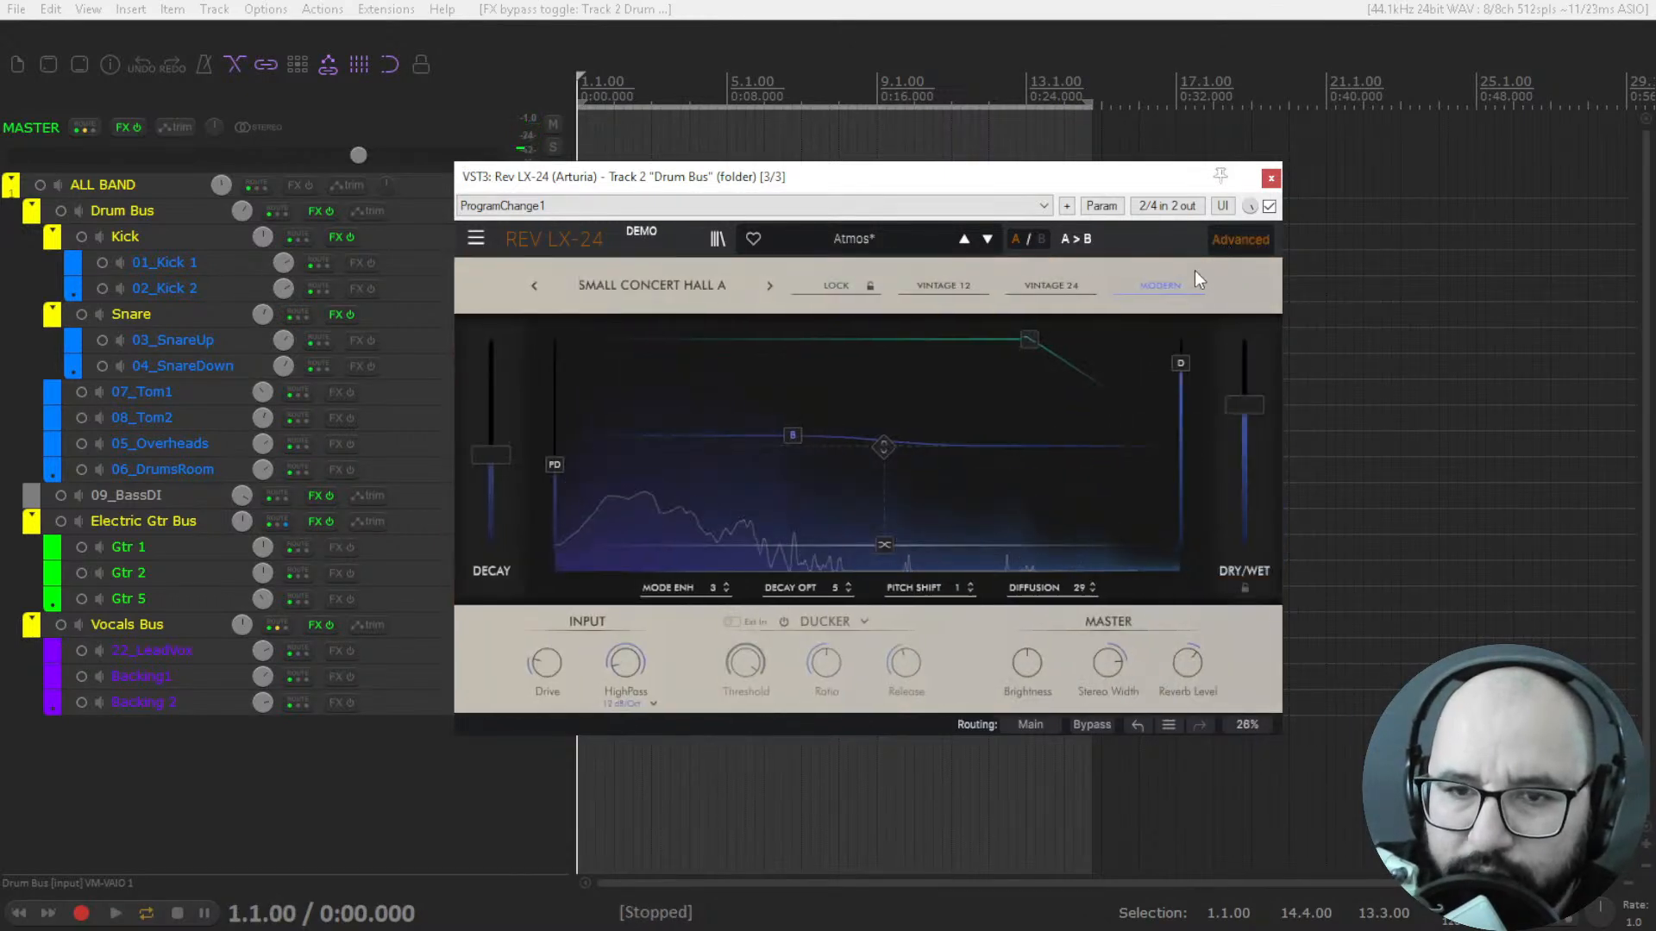
During playback, load the 808 Queen Bass Plate preset in the drum reverb, then close its window and stop playback.
{"action": "key", "text": "space"}
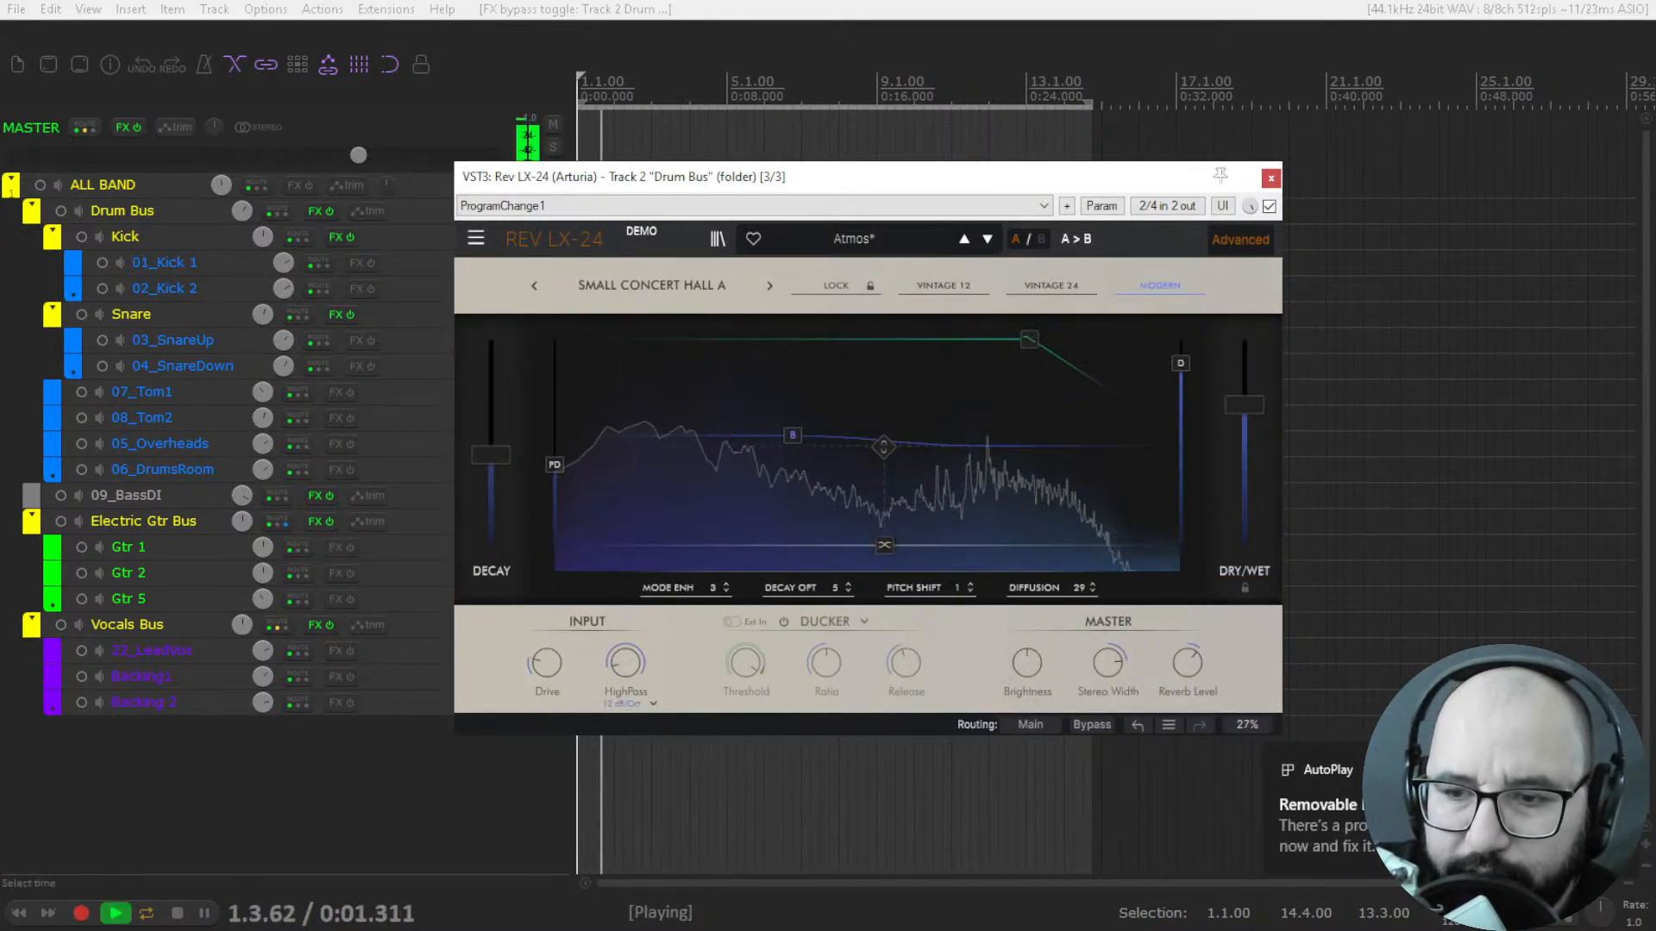
{"action": "left_click", "coordinate": [834, 233]}
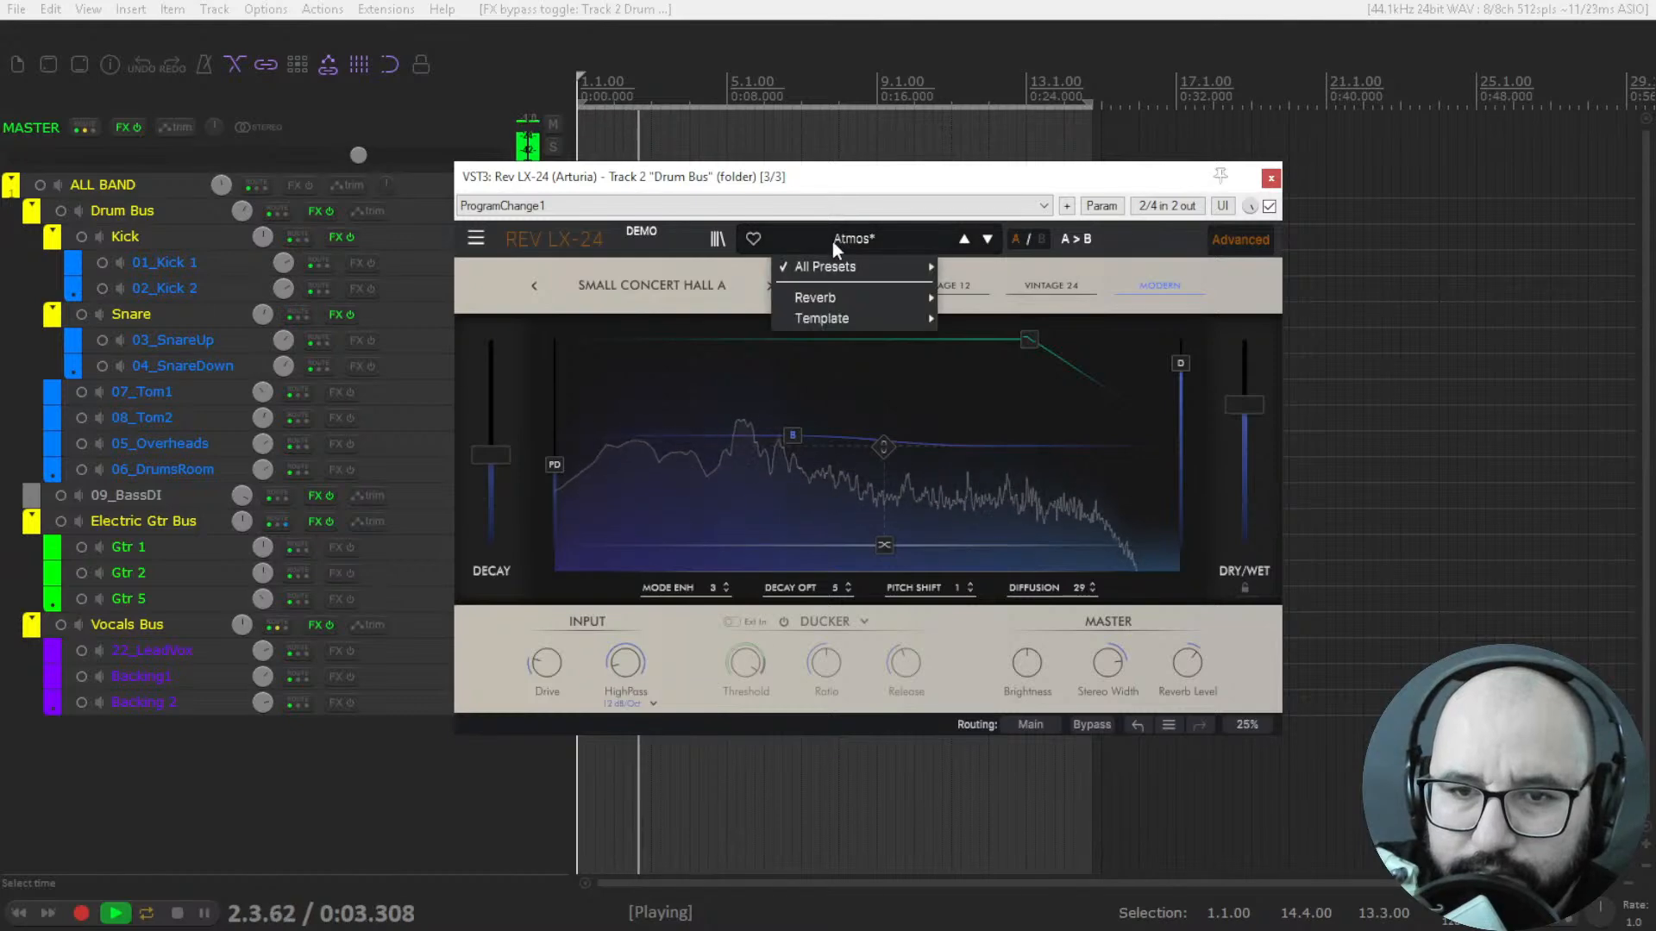
{"action": "mouse_move", "coordinate": [833, 297]}
{"action": "left_click", "coordinate": [993, 257]}
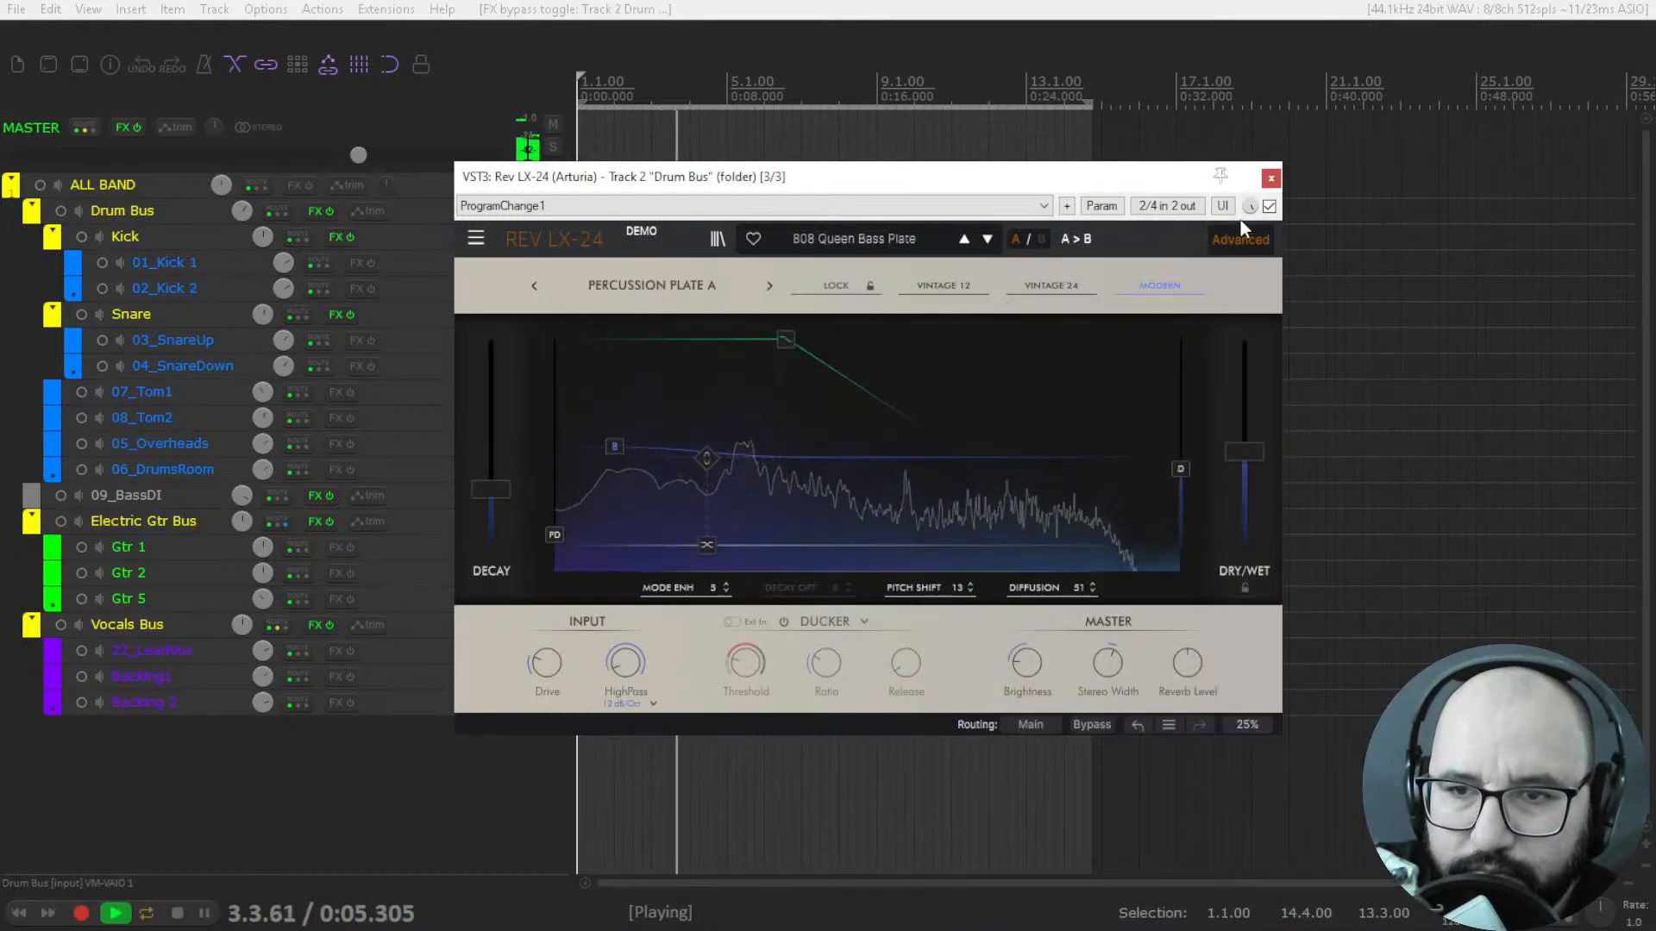
{"action": "left_click", "coordinate": [1269, 206]}
{"action": "left_click", "coordinate": [1271, 180]}
{"action": "key", "text": "space"}
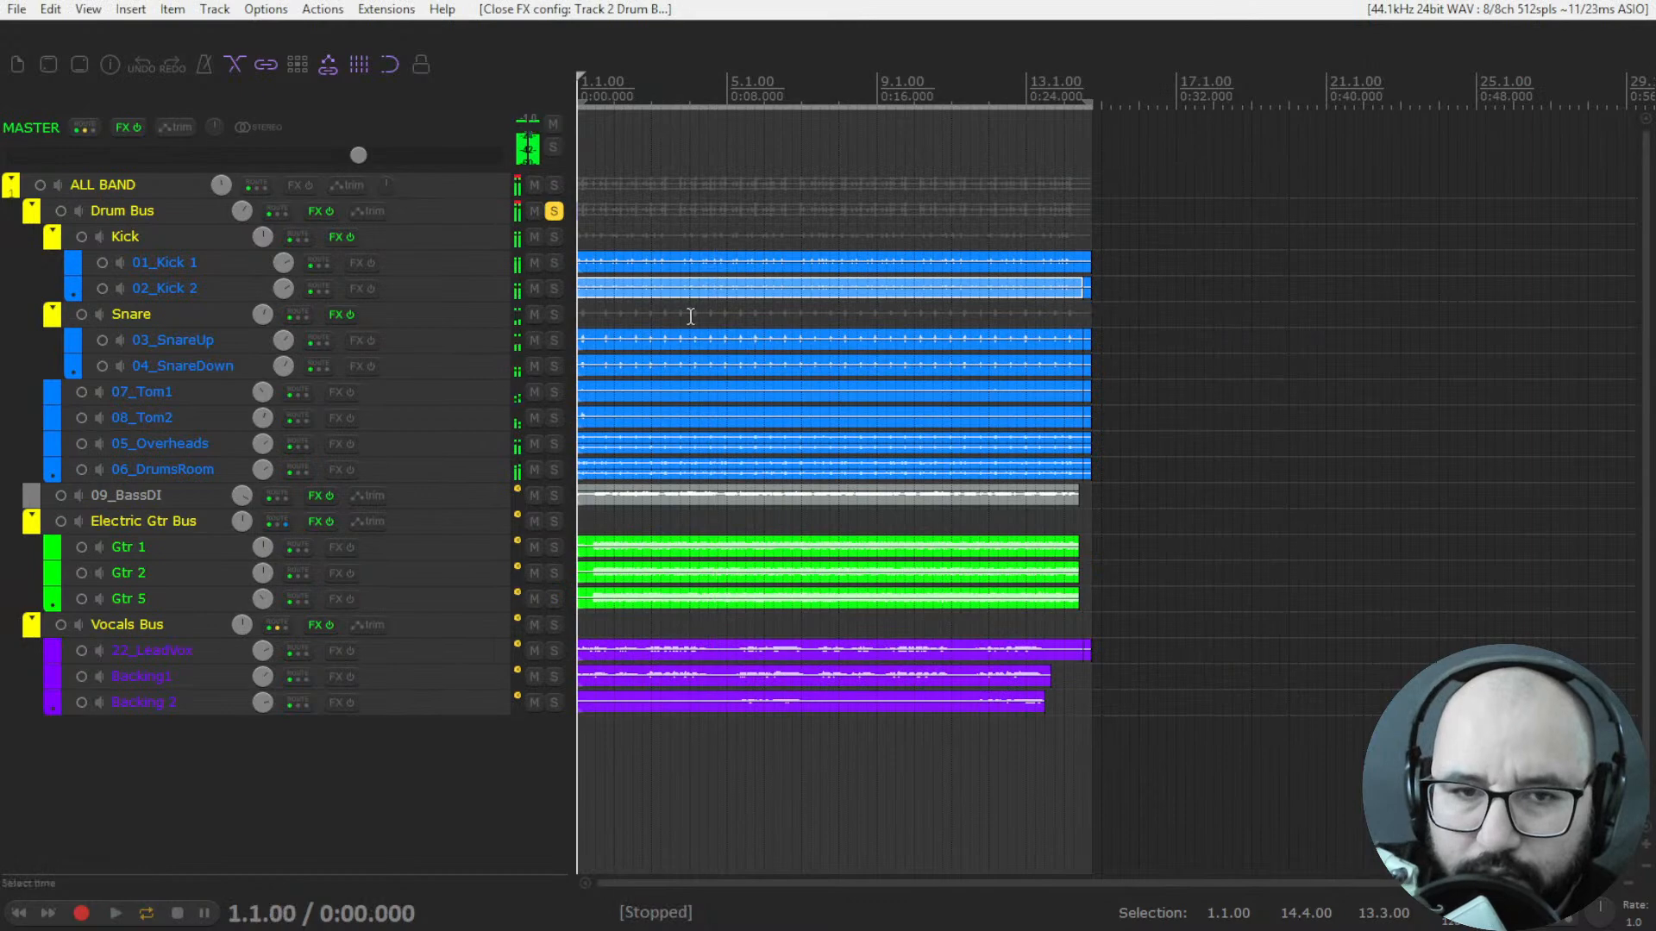
Remove both existing Rev LX-24 instances from the Drum Bus effects chain and add a fresh Rev LX-24.
{"action": "left_click", "coordinate": [312, 212]}
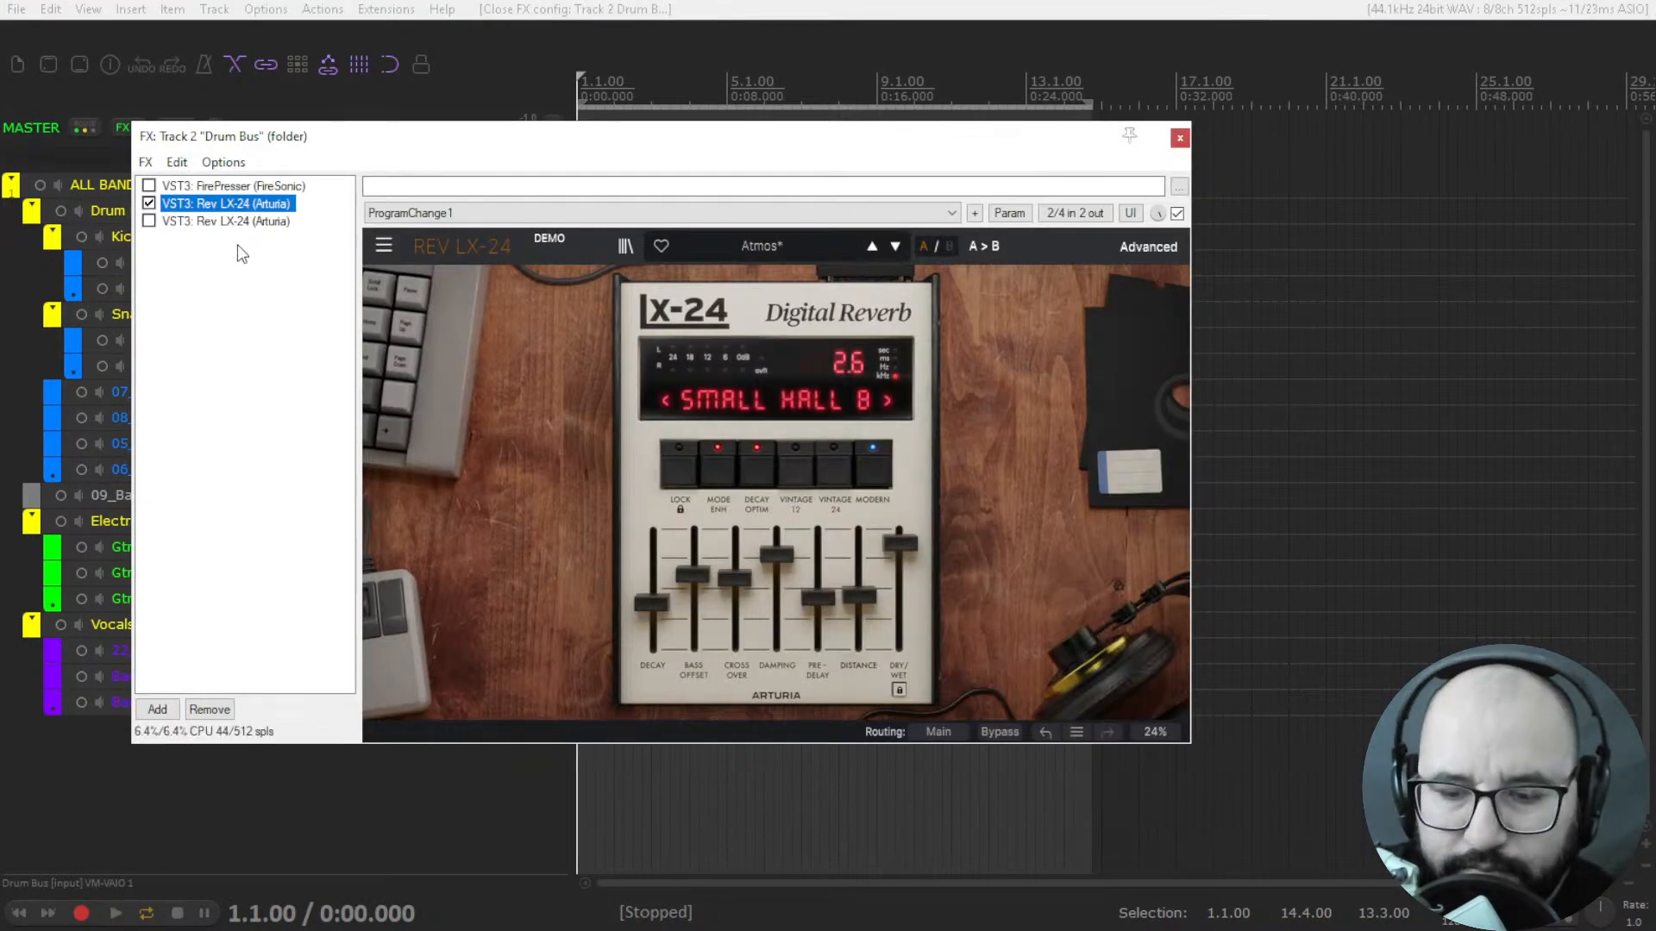
{"action": "left_click", "coordinate": [224, 221], "text": "shift"}
{"action": "key", "text": "Delete"}
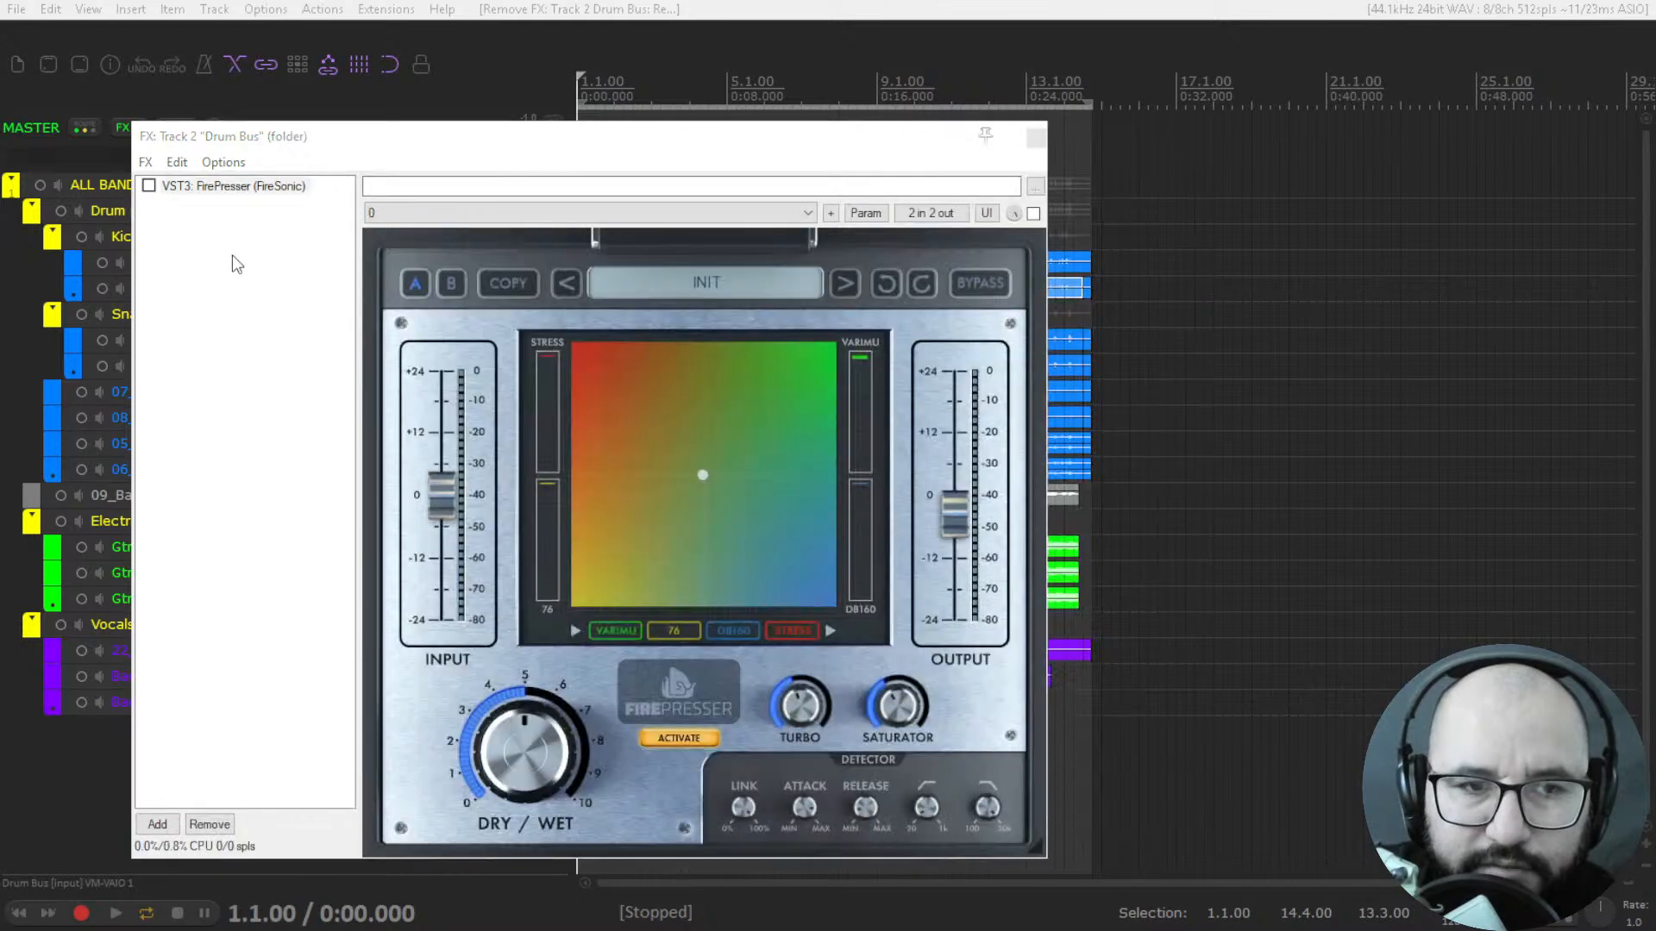
{"action": "double_click", "coordinate": [238, 267]}
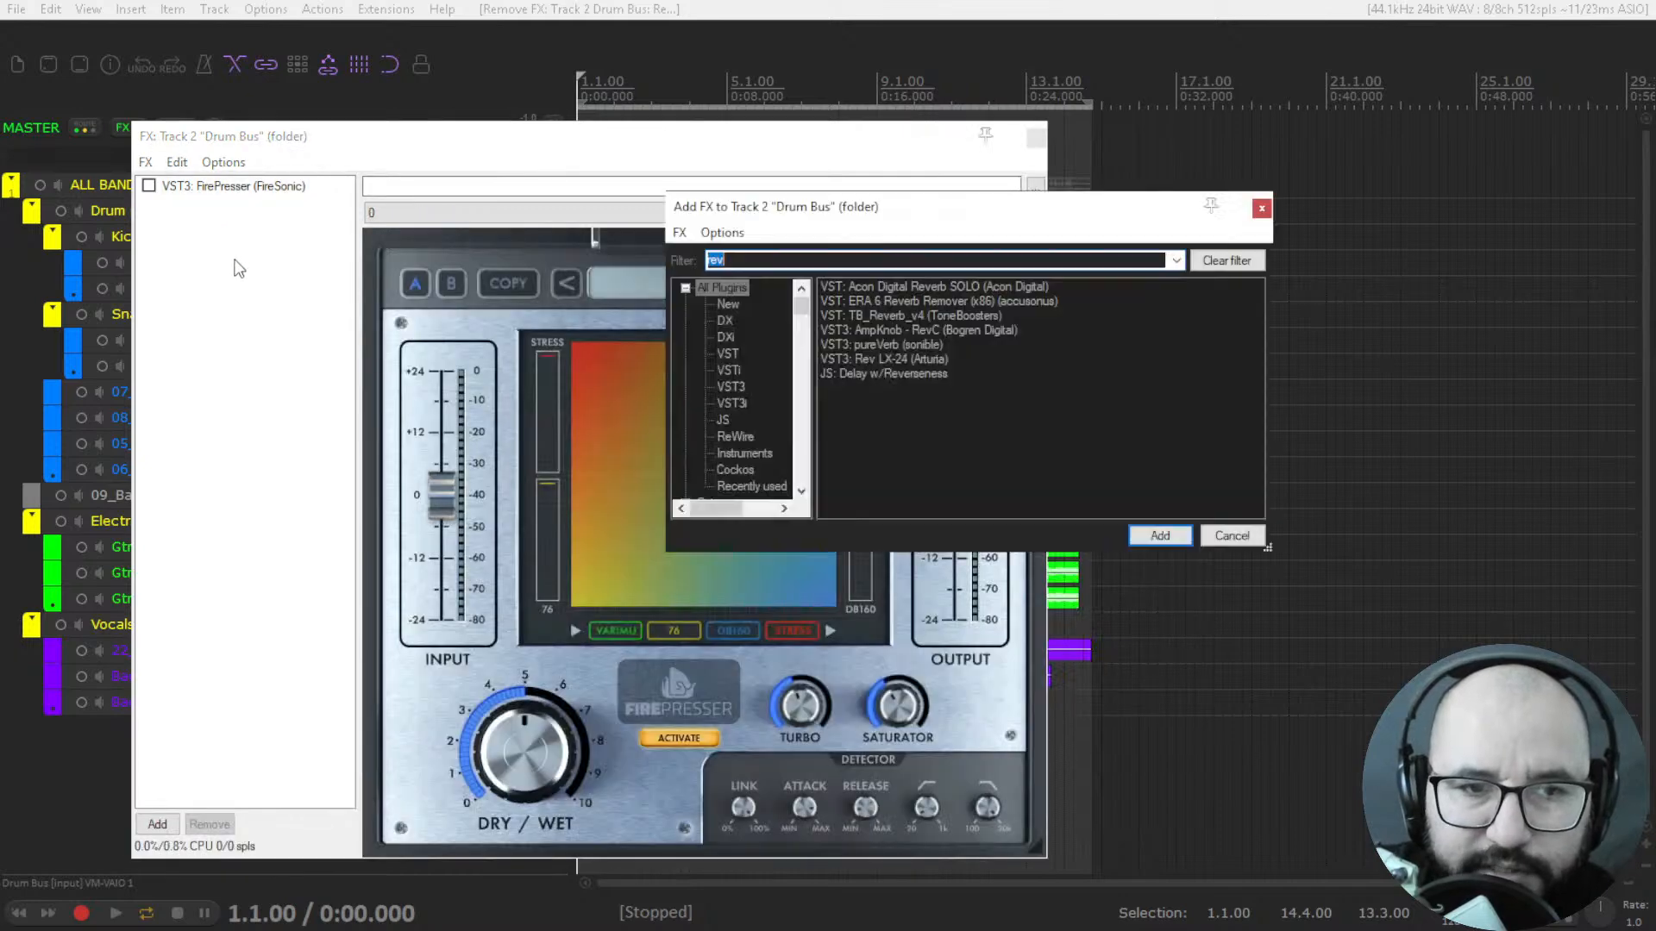
{"action": "double_click", "coordinate": [878, 359]}
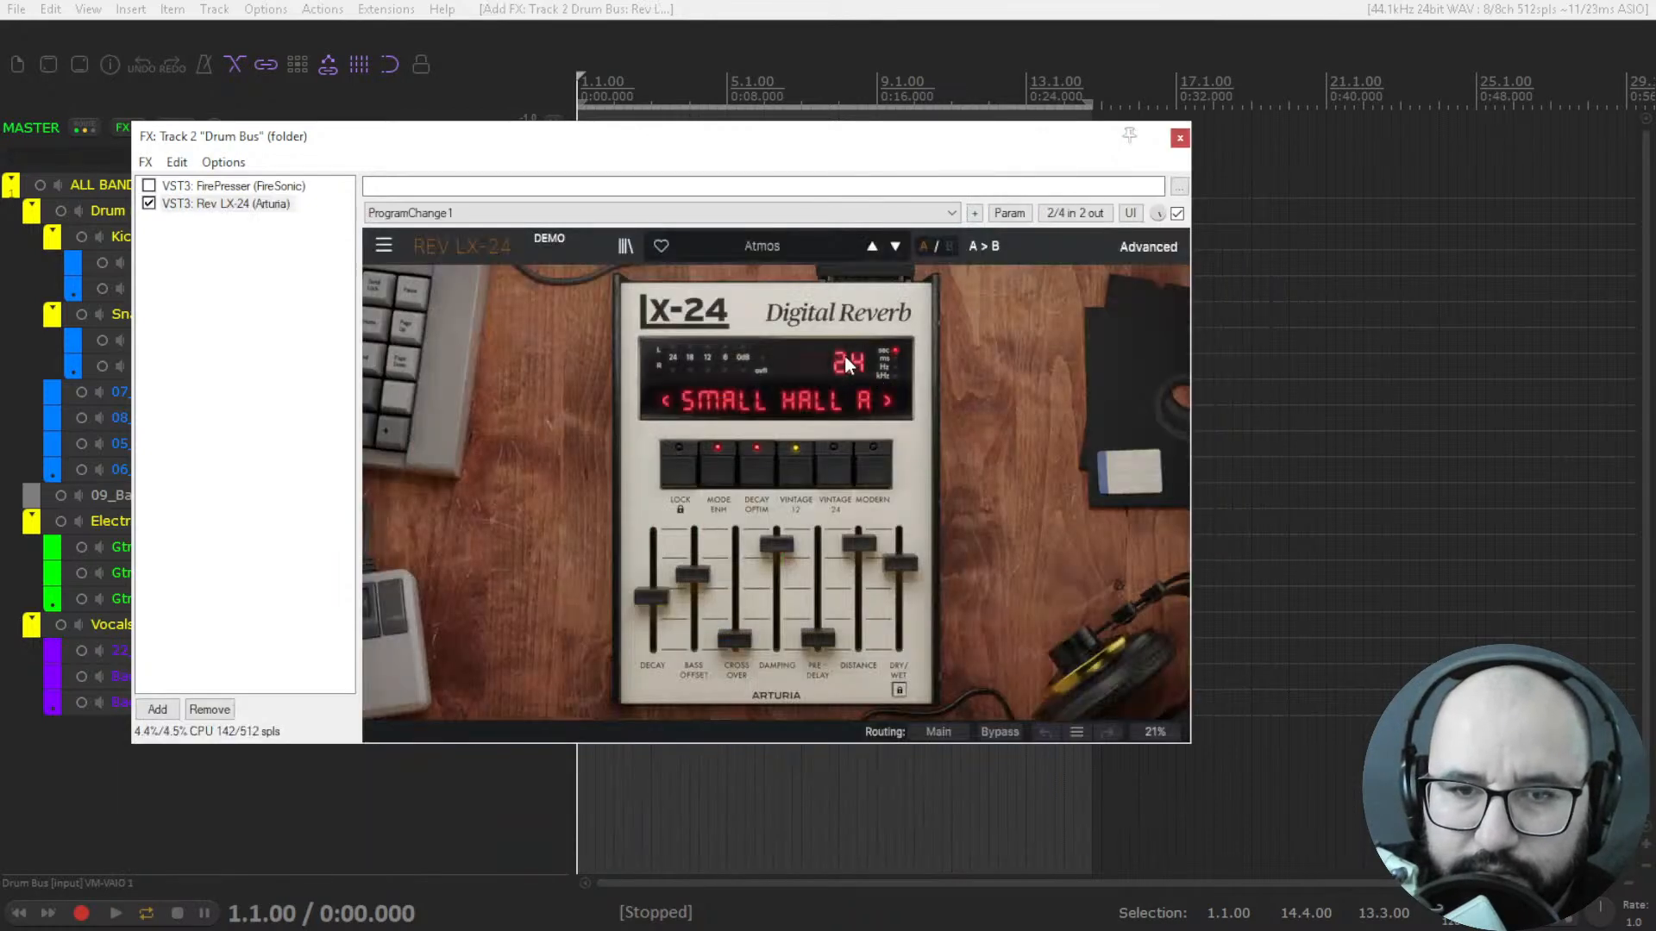
During playback, set the drum reverb's decay to 5.7 seconds, enable Lock, and raise dry/wet to 87.6%.
{"action": "key", "text": "space"}
{"action": "left_click_drag", "start_coordinate": [900, 563], "coordinate": [901, 545]}
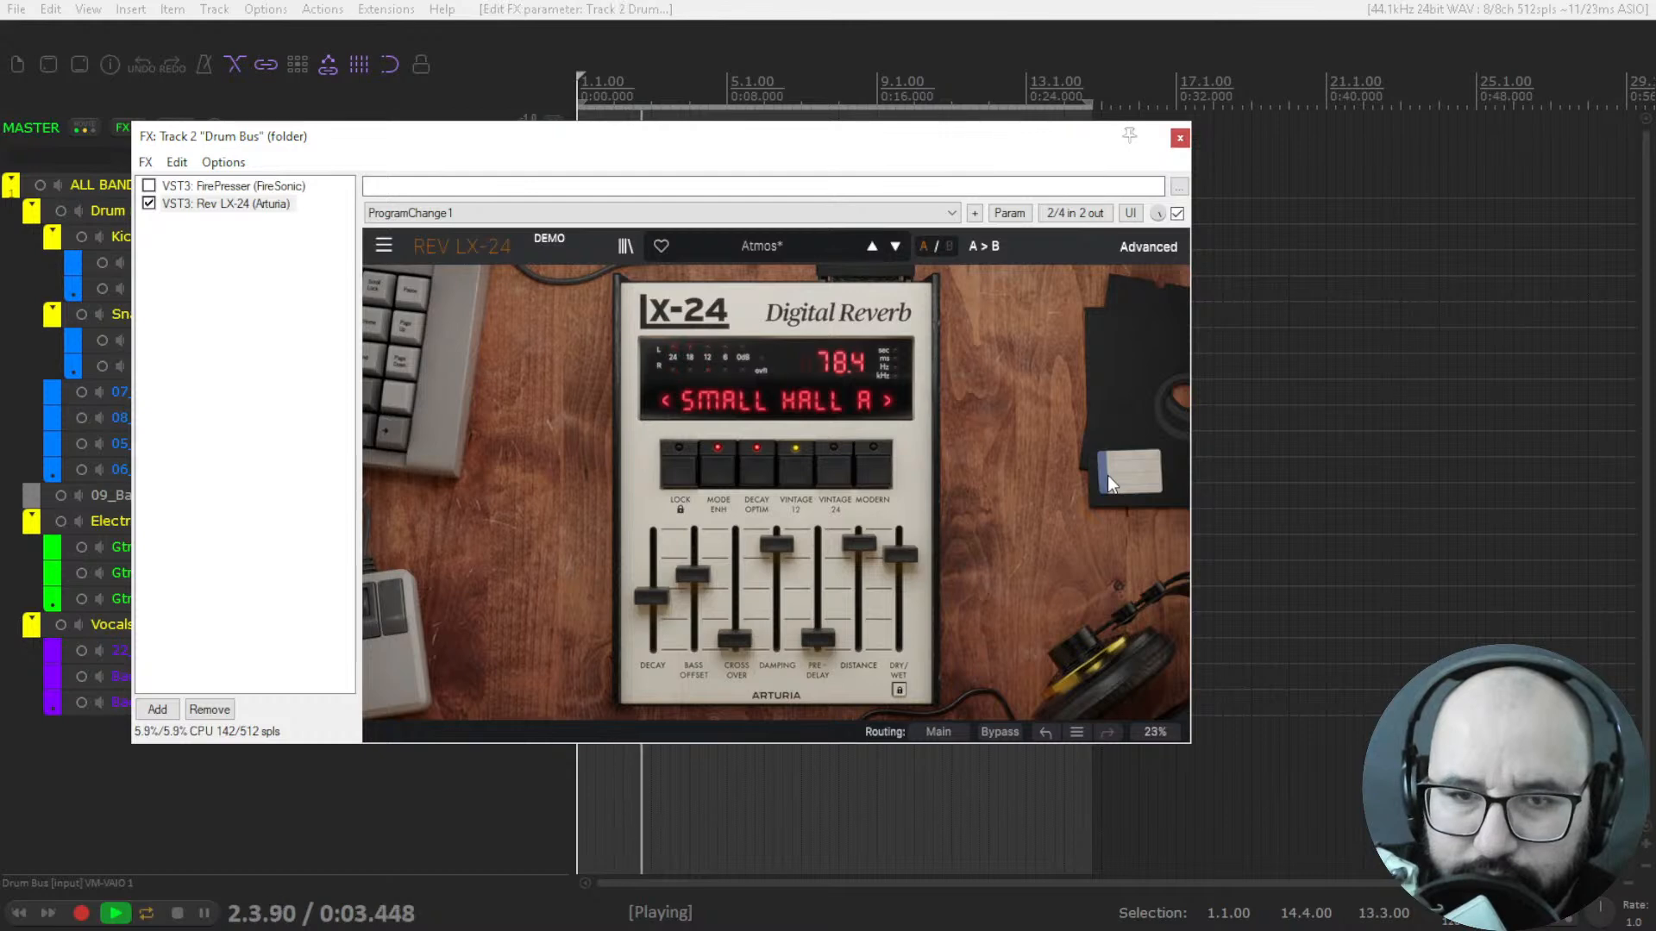
{"action": "left_click_drag", "start_coordinate": [655, 602], "coordinate": [650, 559]}
{"action": "left_click", "coordinate": [676, 481]}
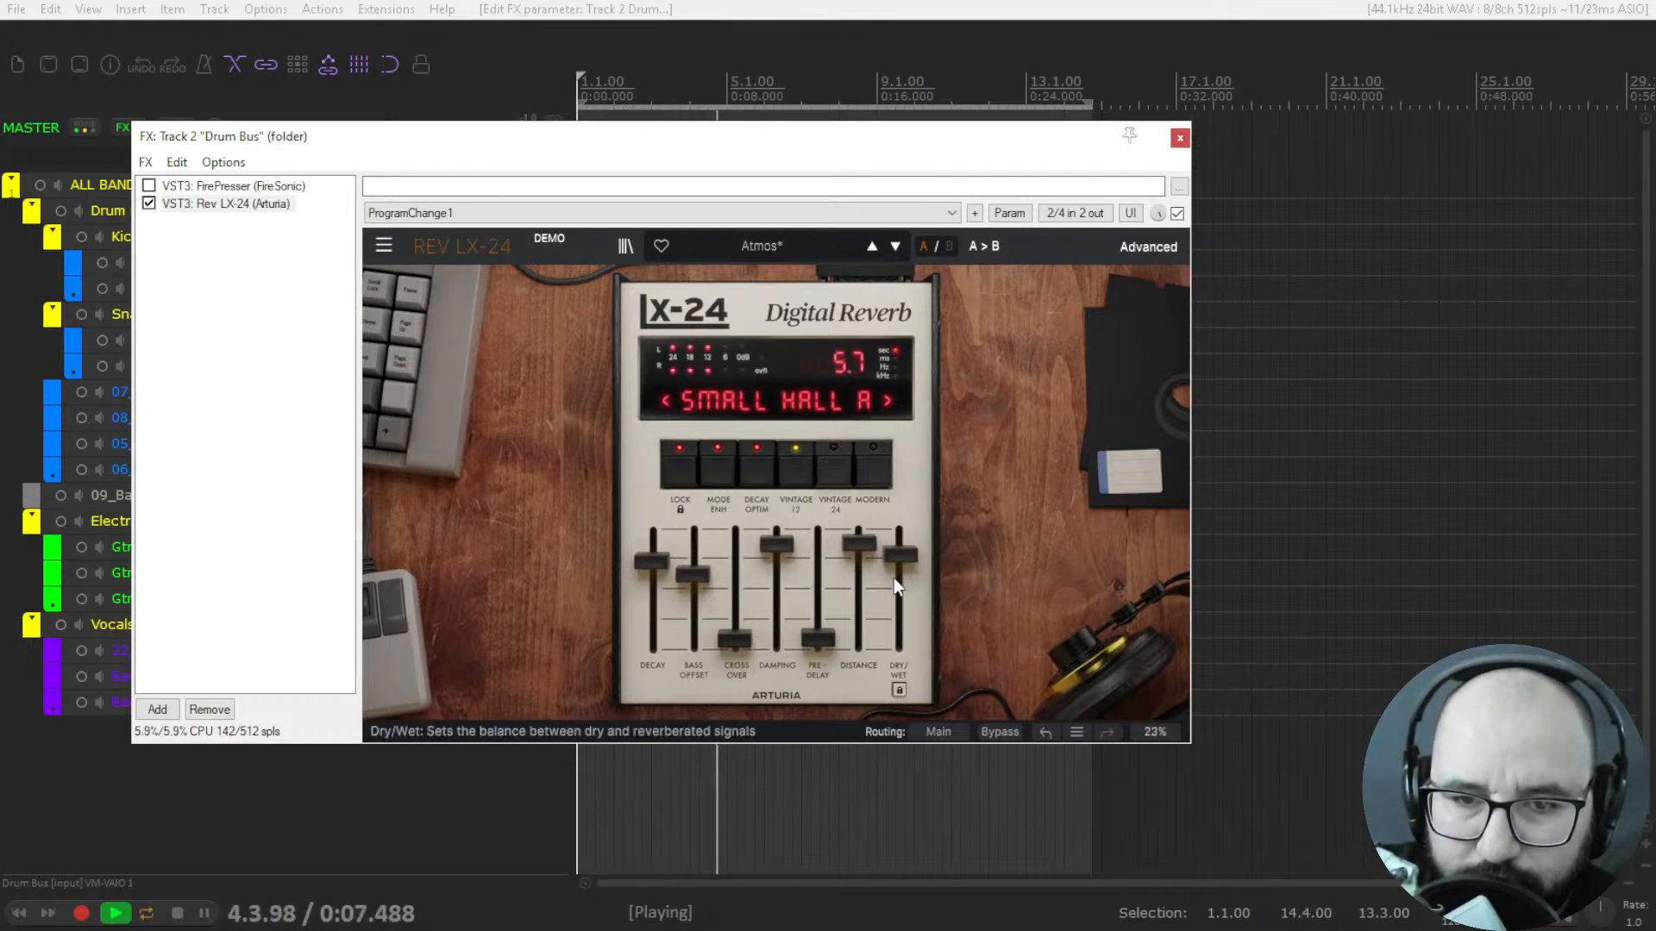
{"action": "left_click_drag", "start_coordinate": [900, 555], "coordinate": [900, 540]}
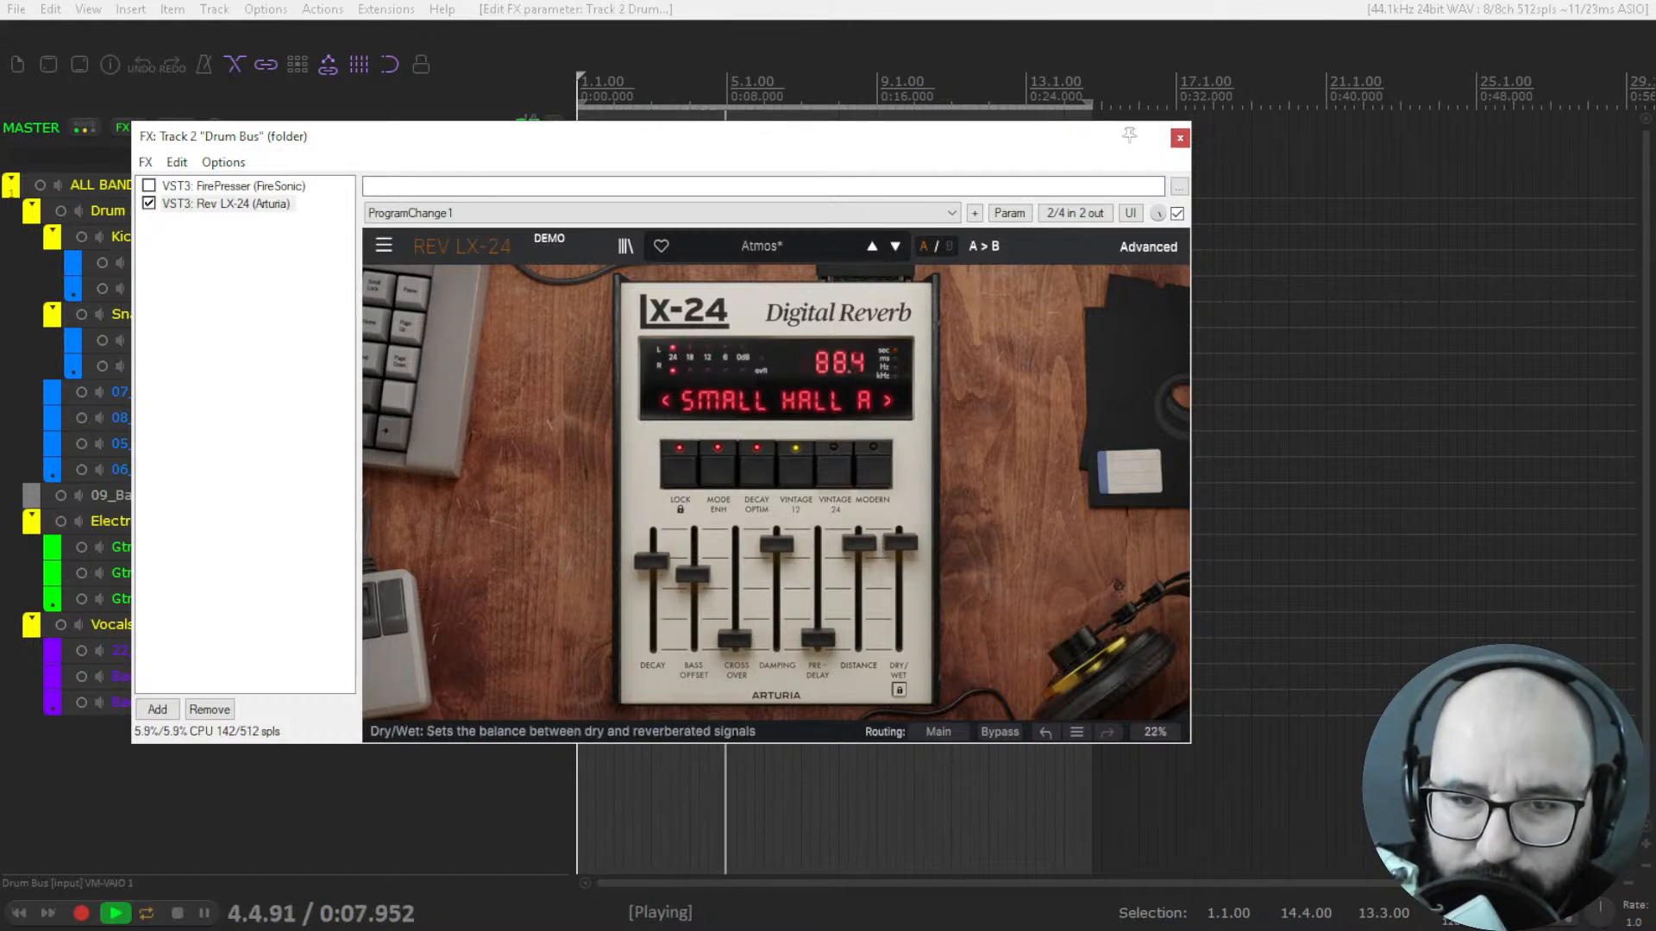
Set the reverb's routing to Alternative, compare it bypassed and active, check its edit history, and stop playback.
{"action": "left_click", "coordinate": [926, 730]}
{"action": "left_click", "coordinate": [957, 804]}
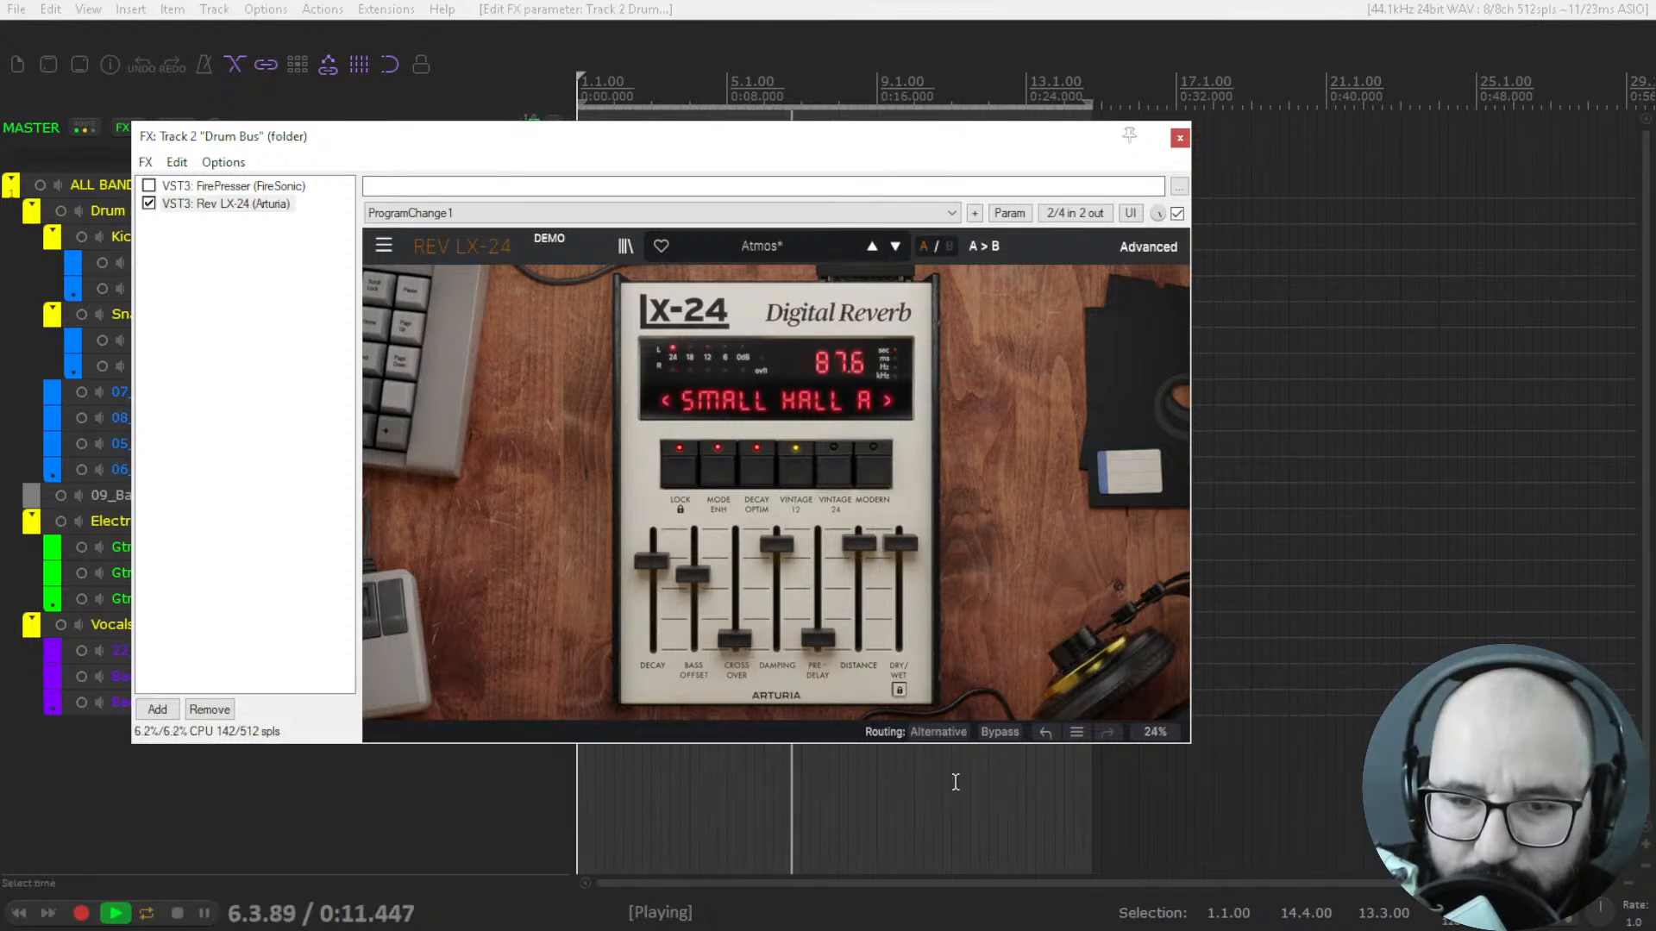
{"action": "left_click", "coordinate": [996, 733]}
{"action": "left_click", "coordinate": [992, 733]}
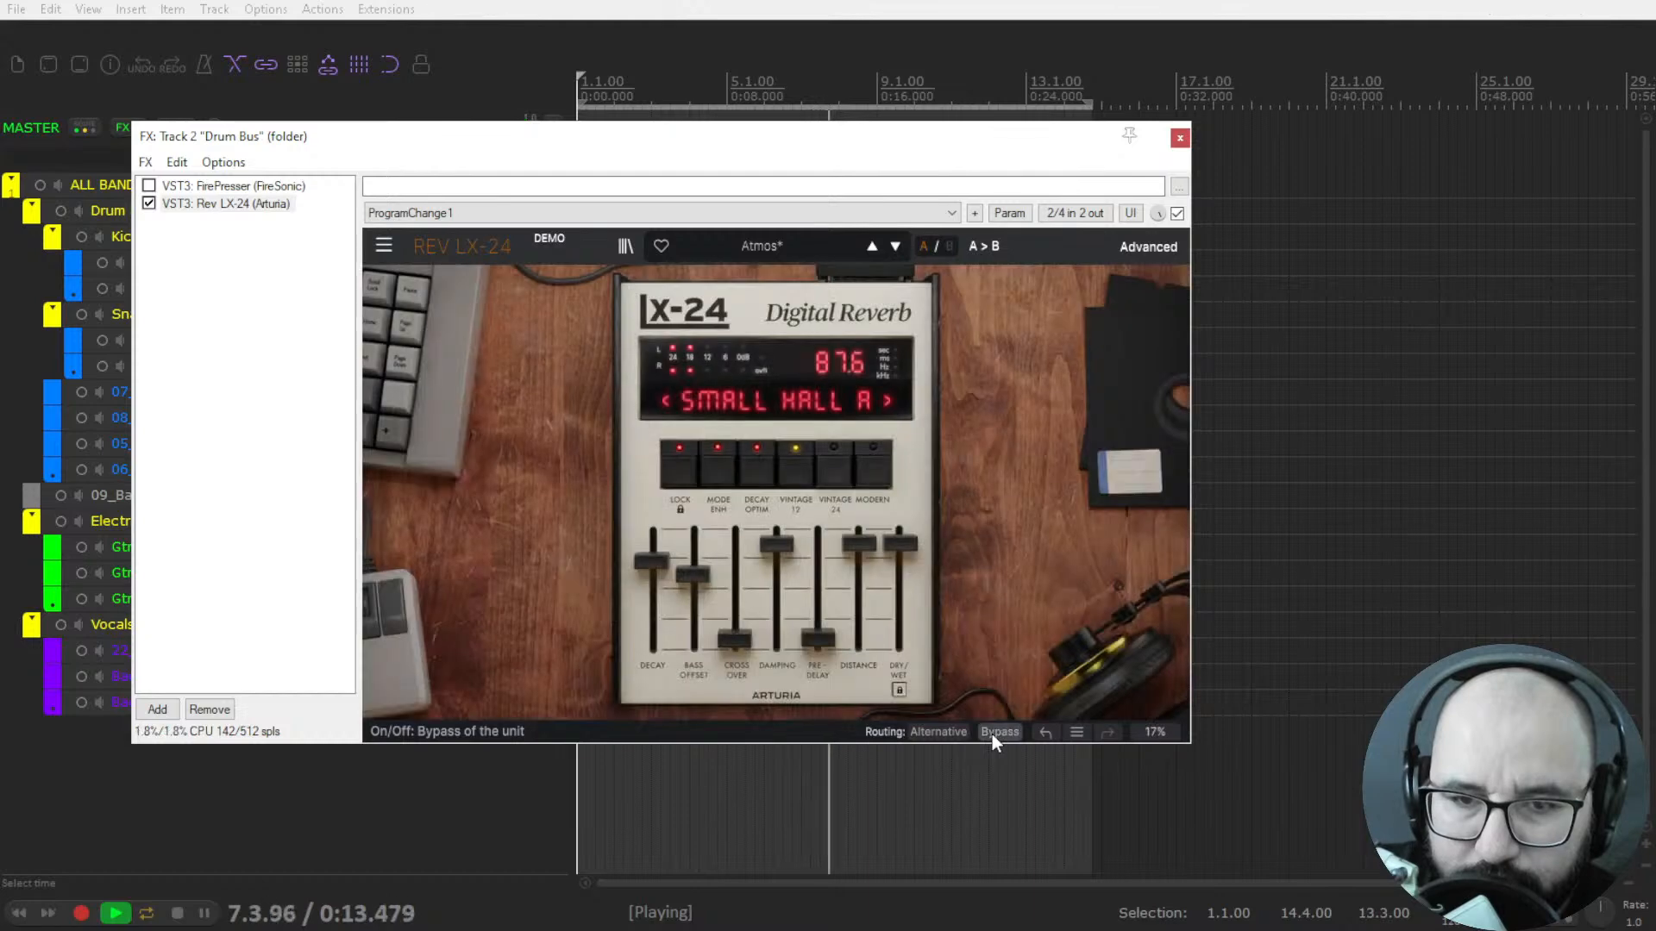
{"action": "left_click", "coordinate": [1077, 731]}
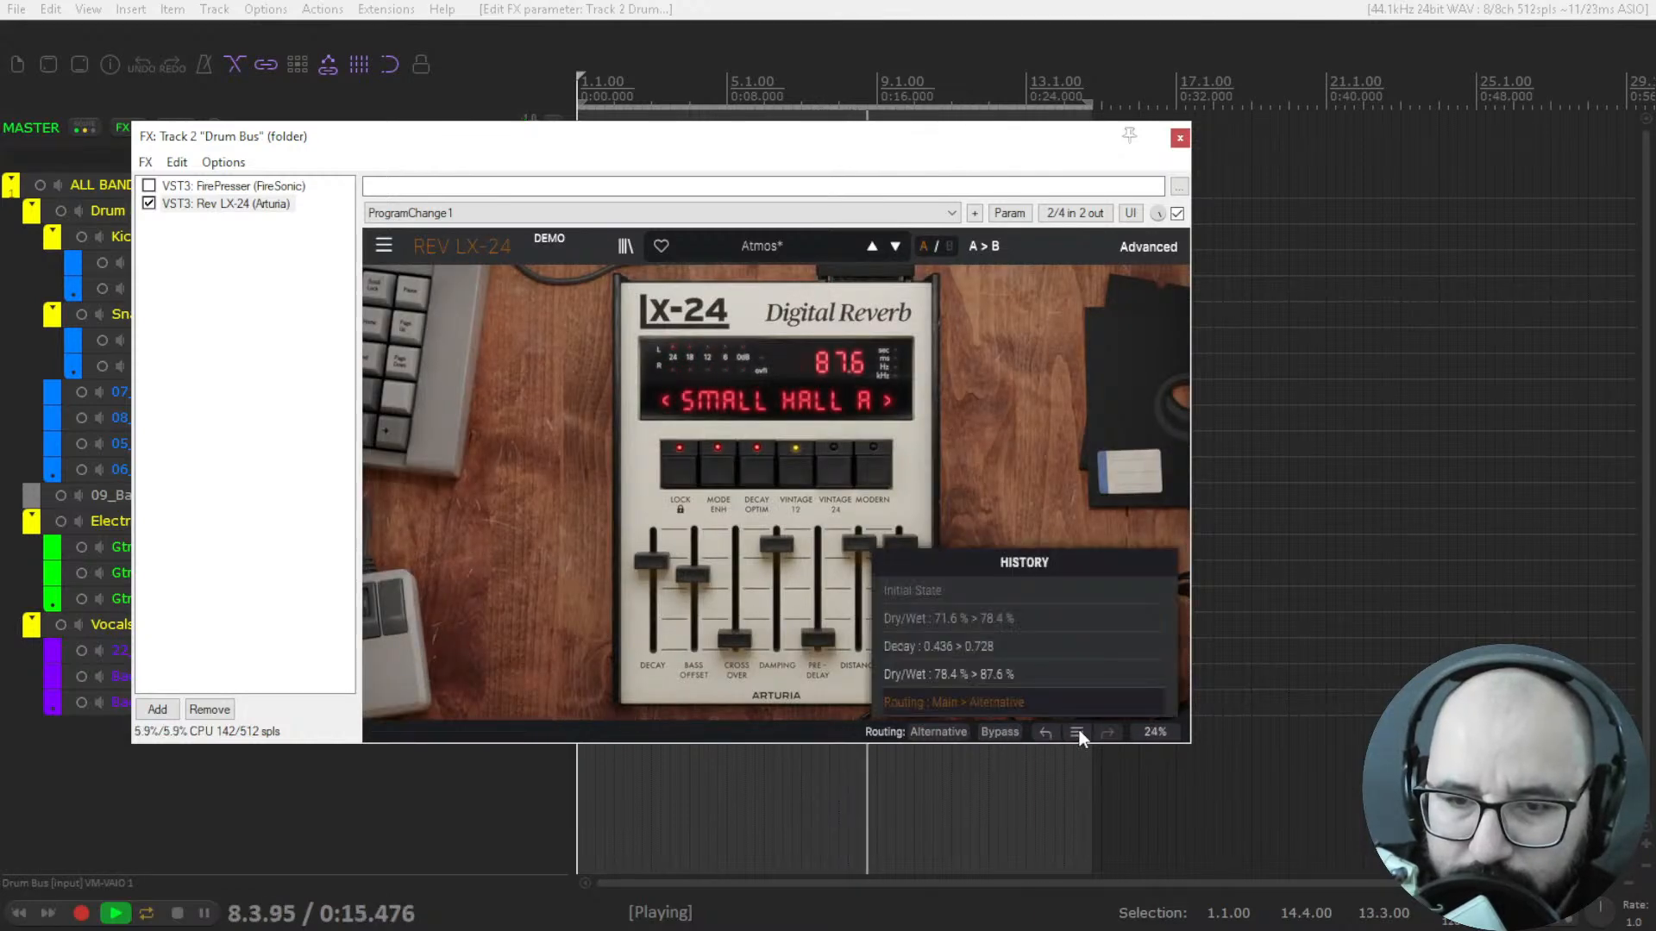
{"action": "left_click", "coordinate": [1043, 454]}
{"action": "key", "text": "space"}
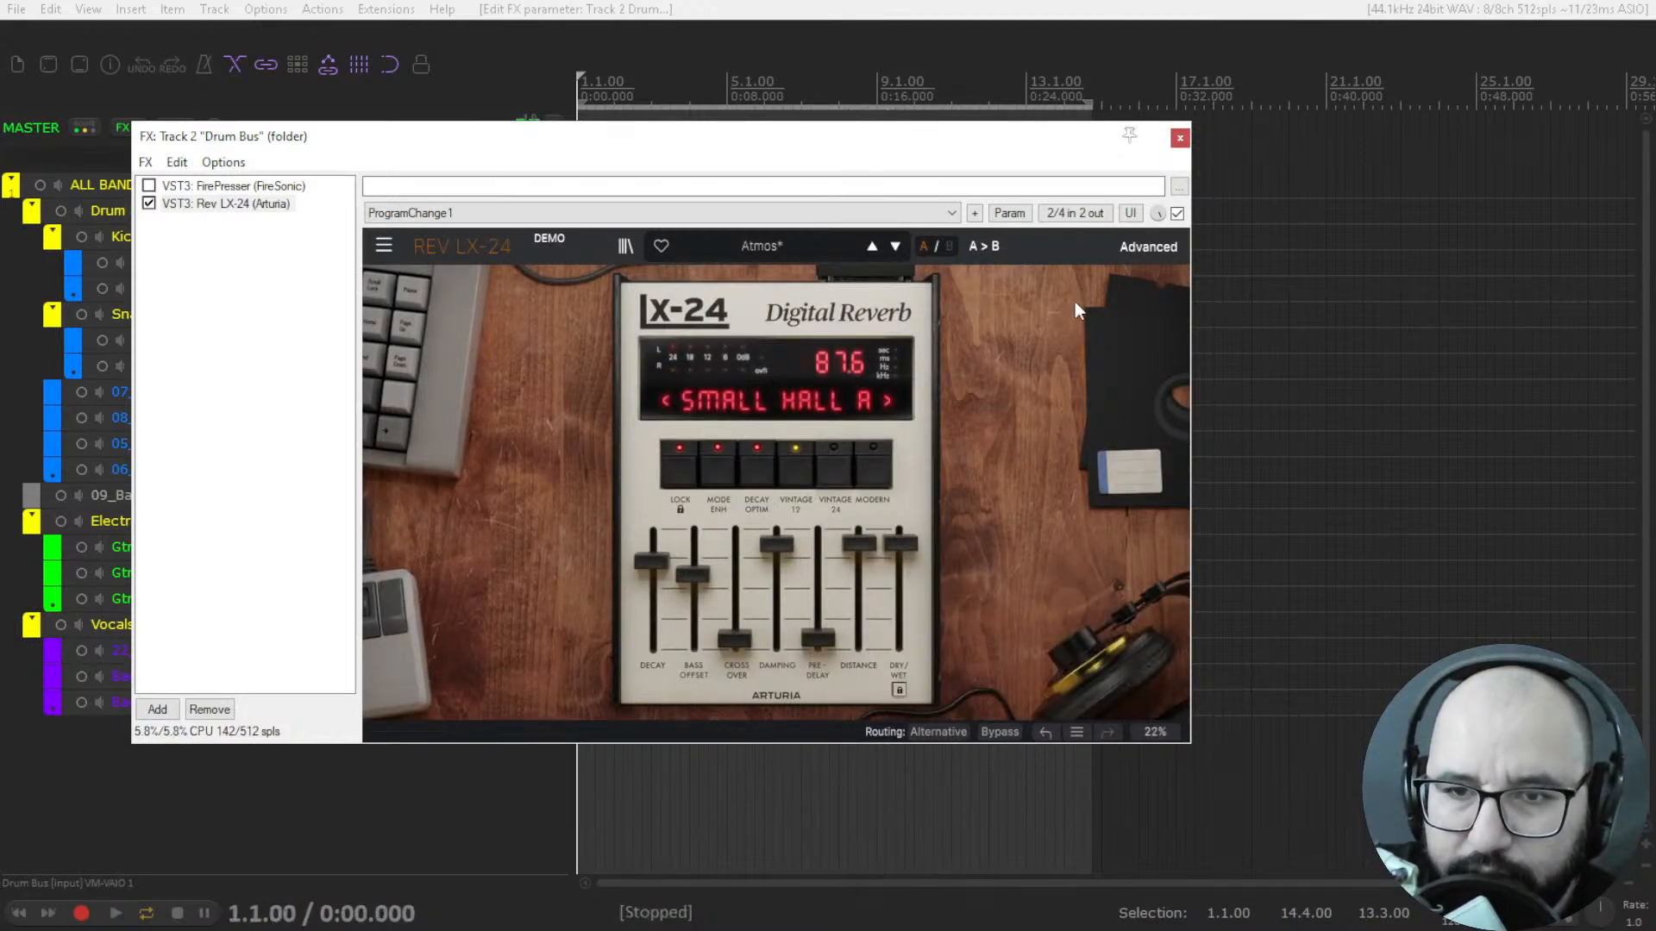
Look over the reverb's settings in the advanced view, then return to the standard view.
{"action": "left_click", "coordinate": [1137, 246]}
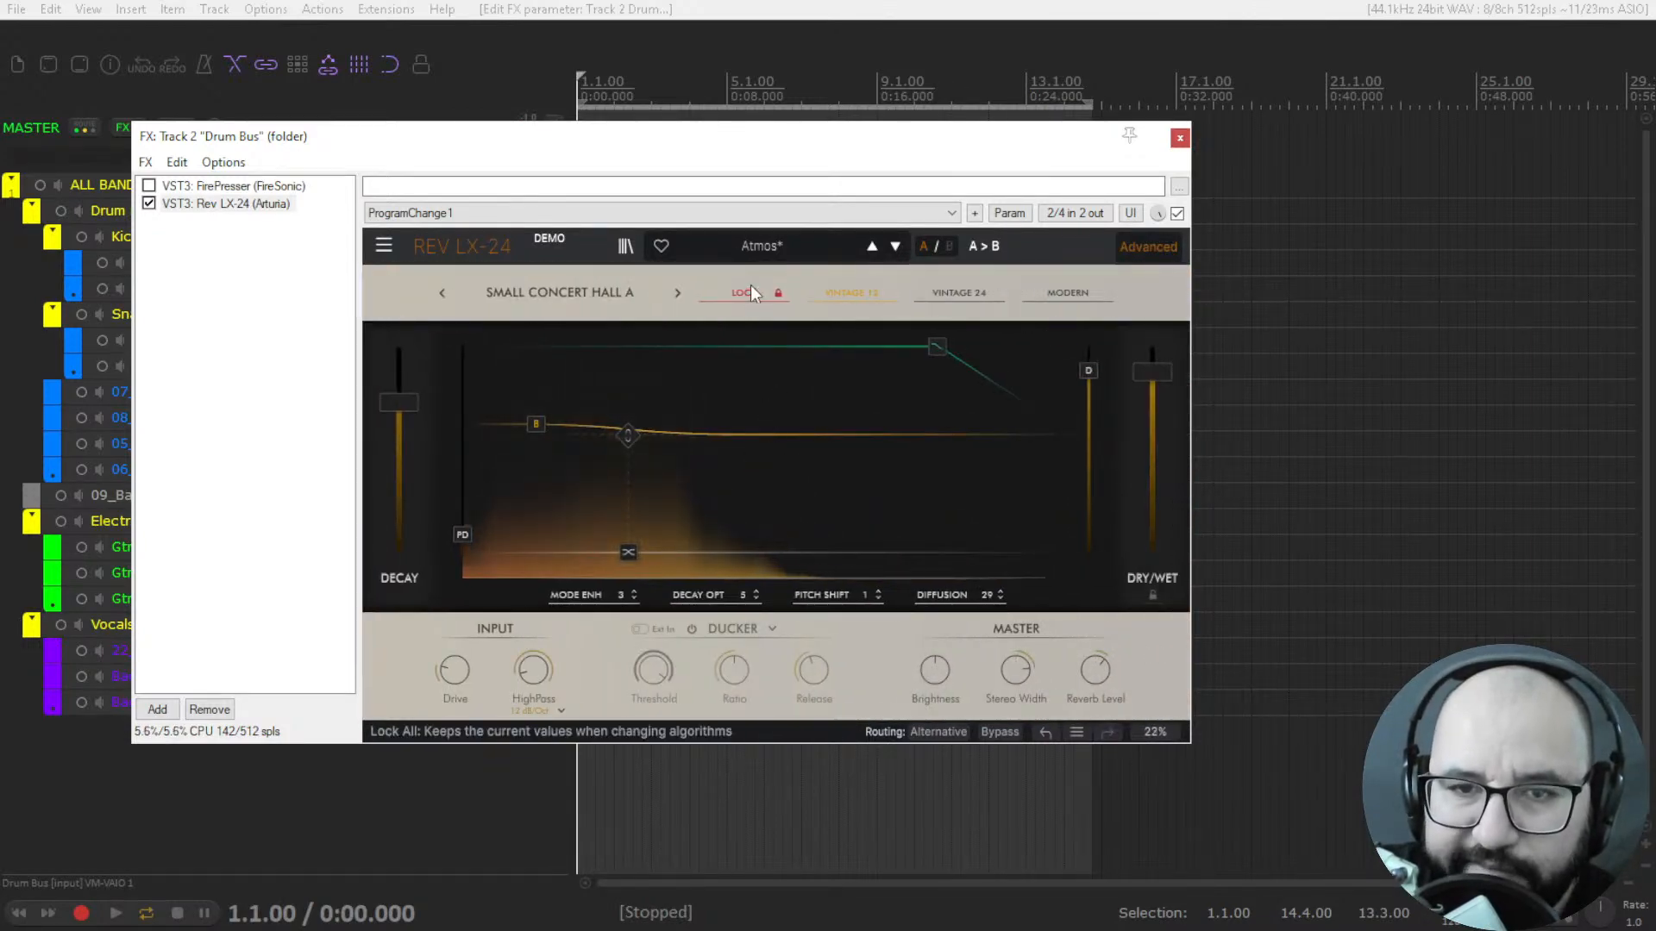
{"action": "key", "text": "space"}
While listening, raise the reverb's pre-delay, crossover and bass offset and set dry/wet to 70.8%, then stop and close the effects chain.
{"action": "key", "text": "space"}
{"action": "left_click", "coordinate": [1141, 252]}
{"action": "key", "text": "space"}
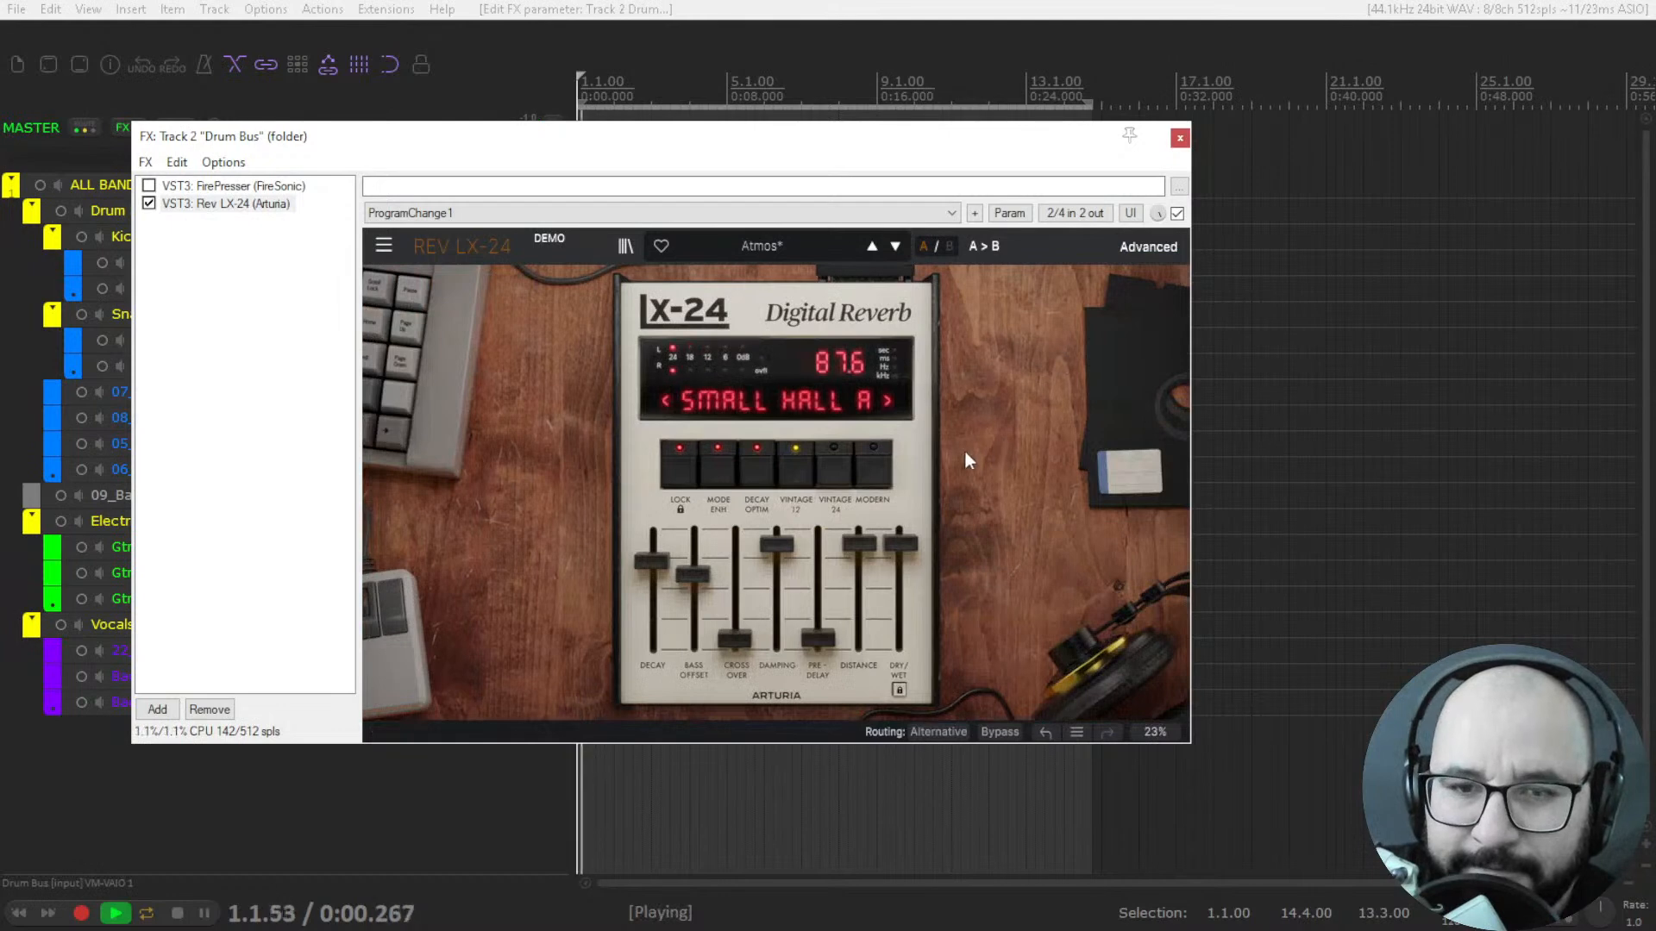
{"action": "left_click_drag", "start_coordinate": [827, 609], "coordinate": [826, 545]}
{"action": "left_click_drag", "start_coordinate": [734, 639], "coordinate": [901, 565]}
{"action": "key", "text": "space"}
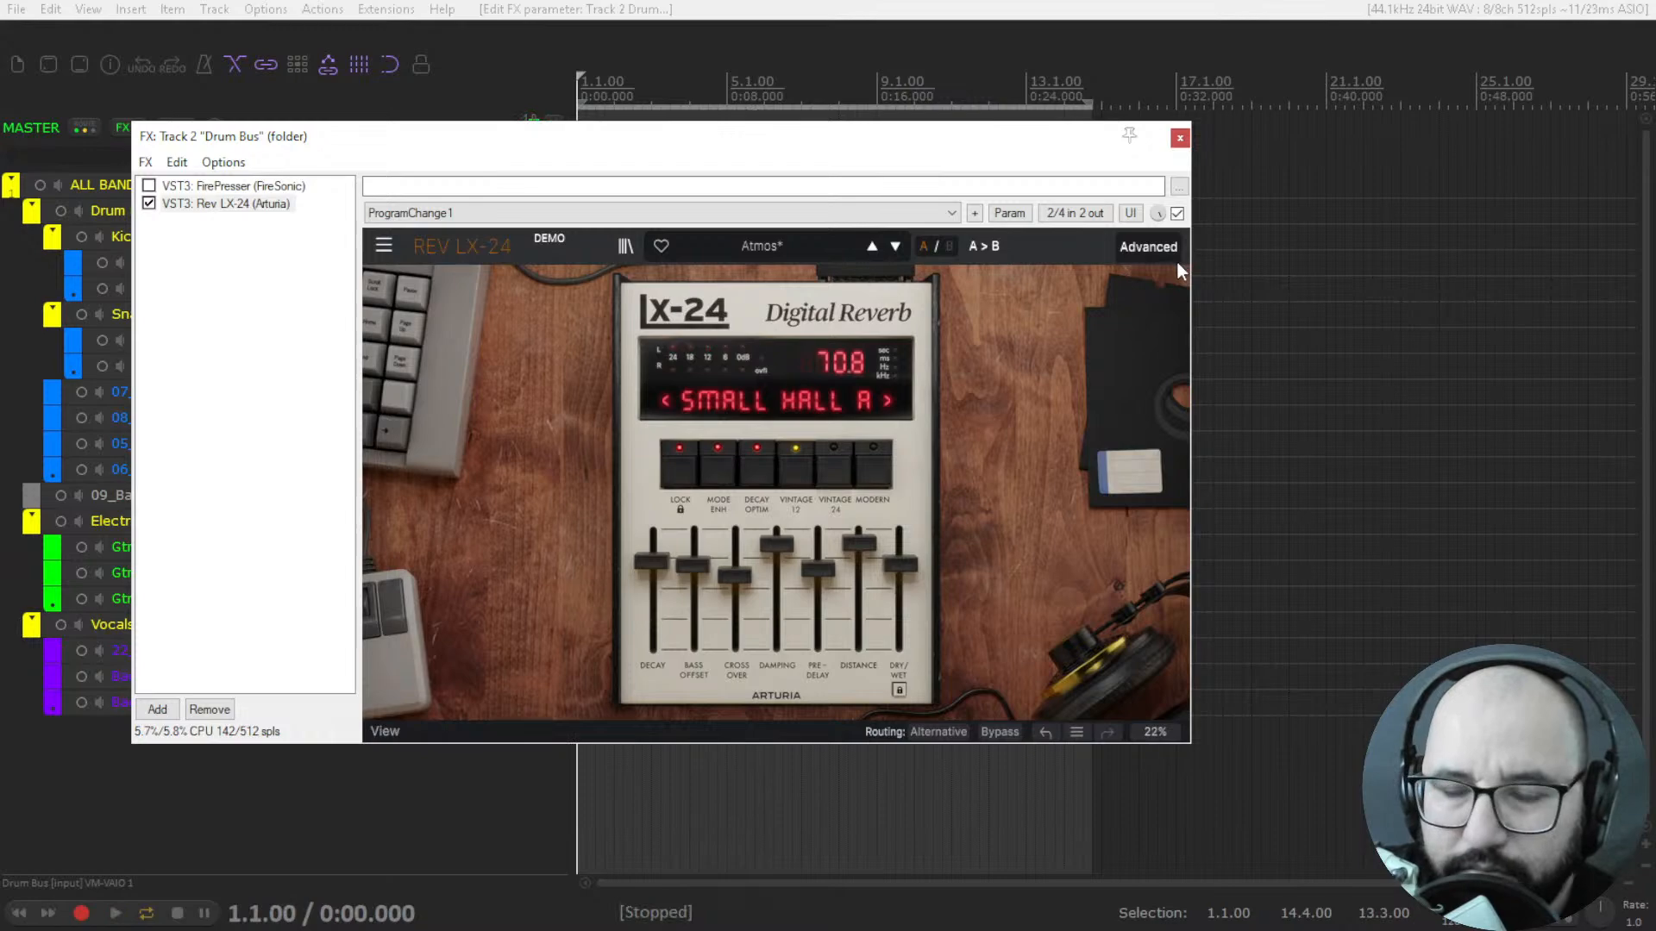
{"action": "left_click", "coordinate": [1179, 138]}
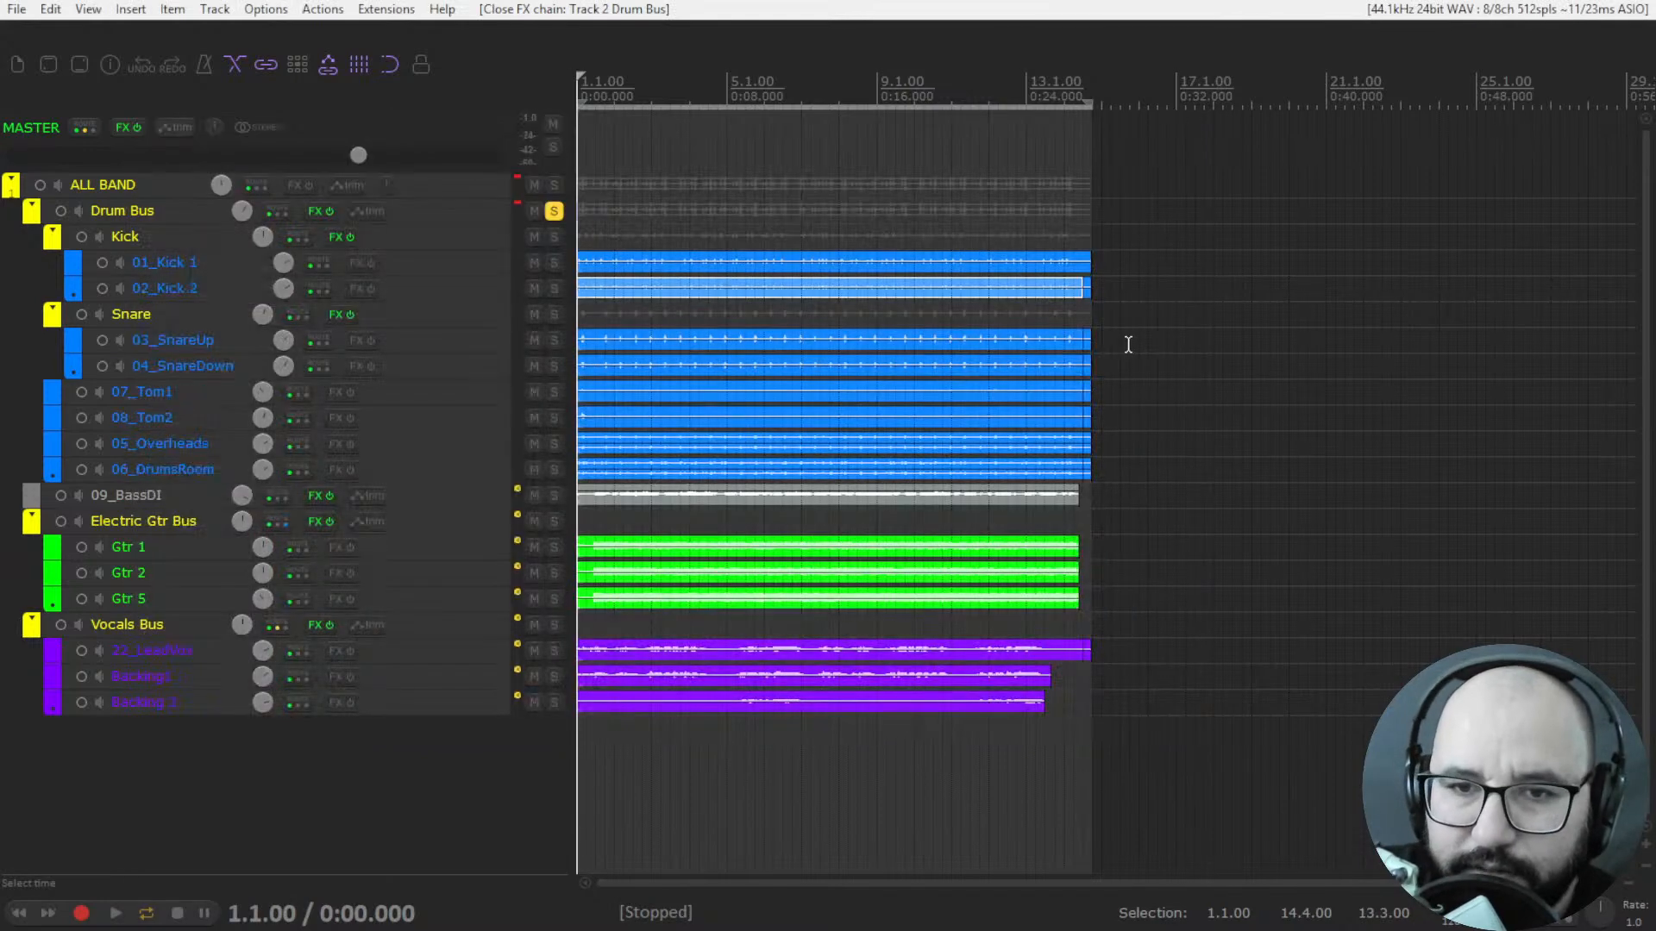
{"action": "key", "text": "alt+Tab"}
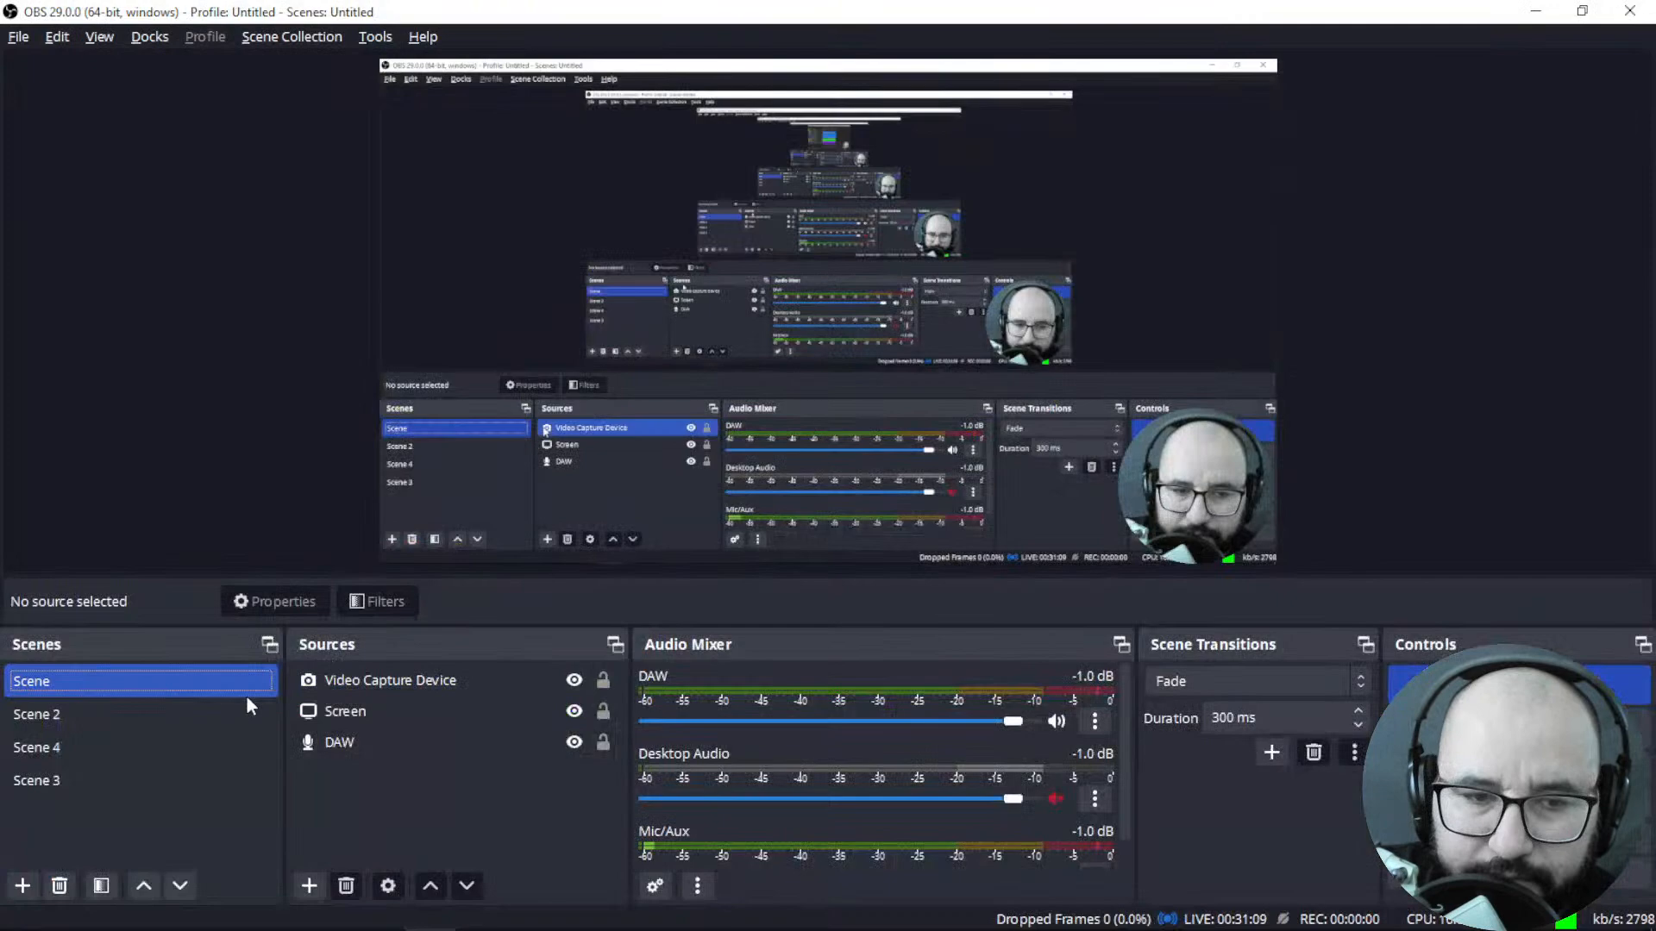
{"action": "left_click", "coordinate": [233, 712]}
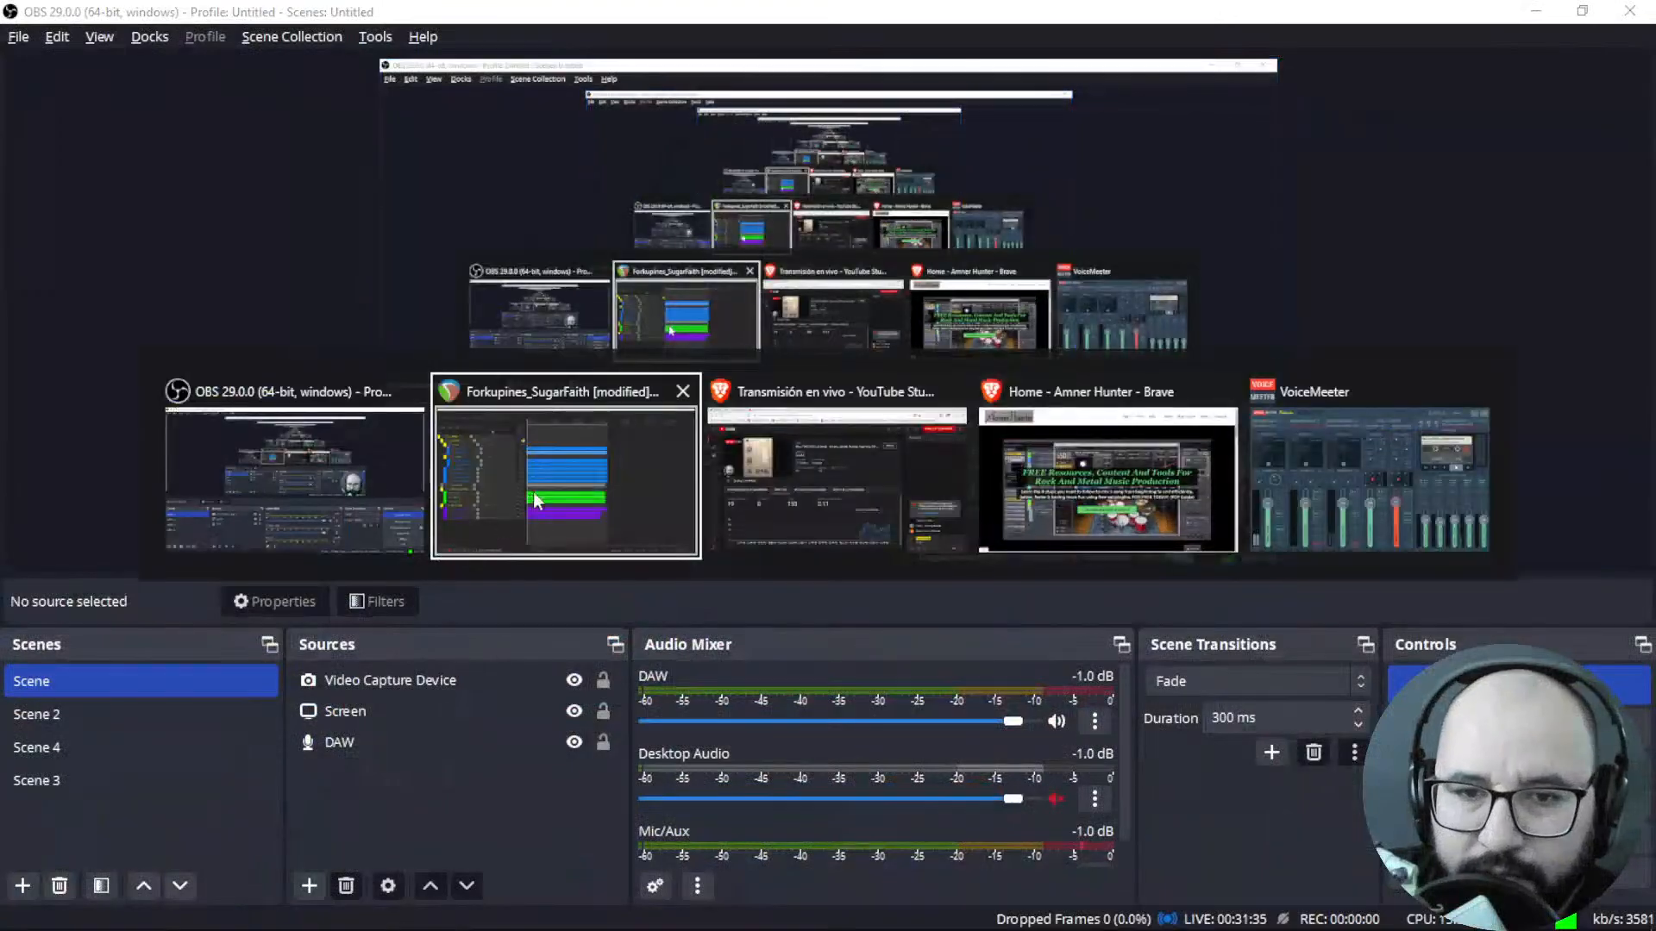
{"action": "key", "text": "alt+Tab"}
{"action": "key", "text": "alt+Tab"}
{"action": "key", "text": "alt+Tab"}
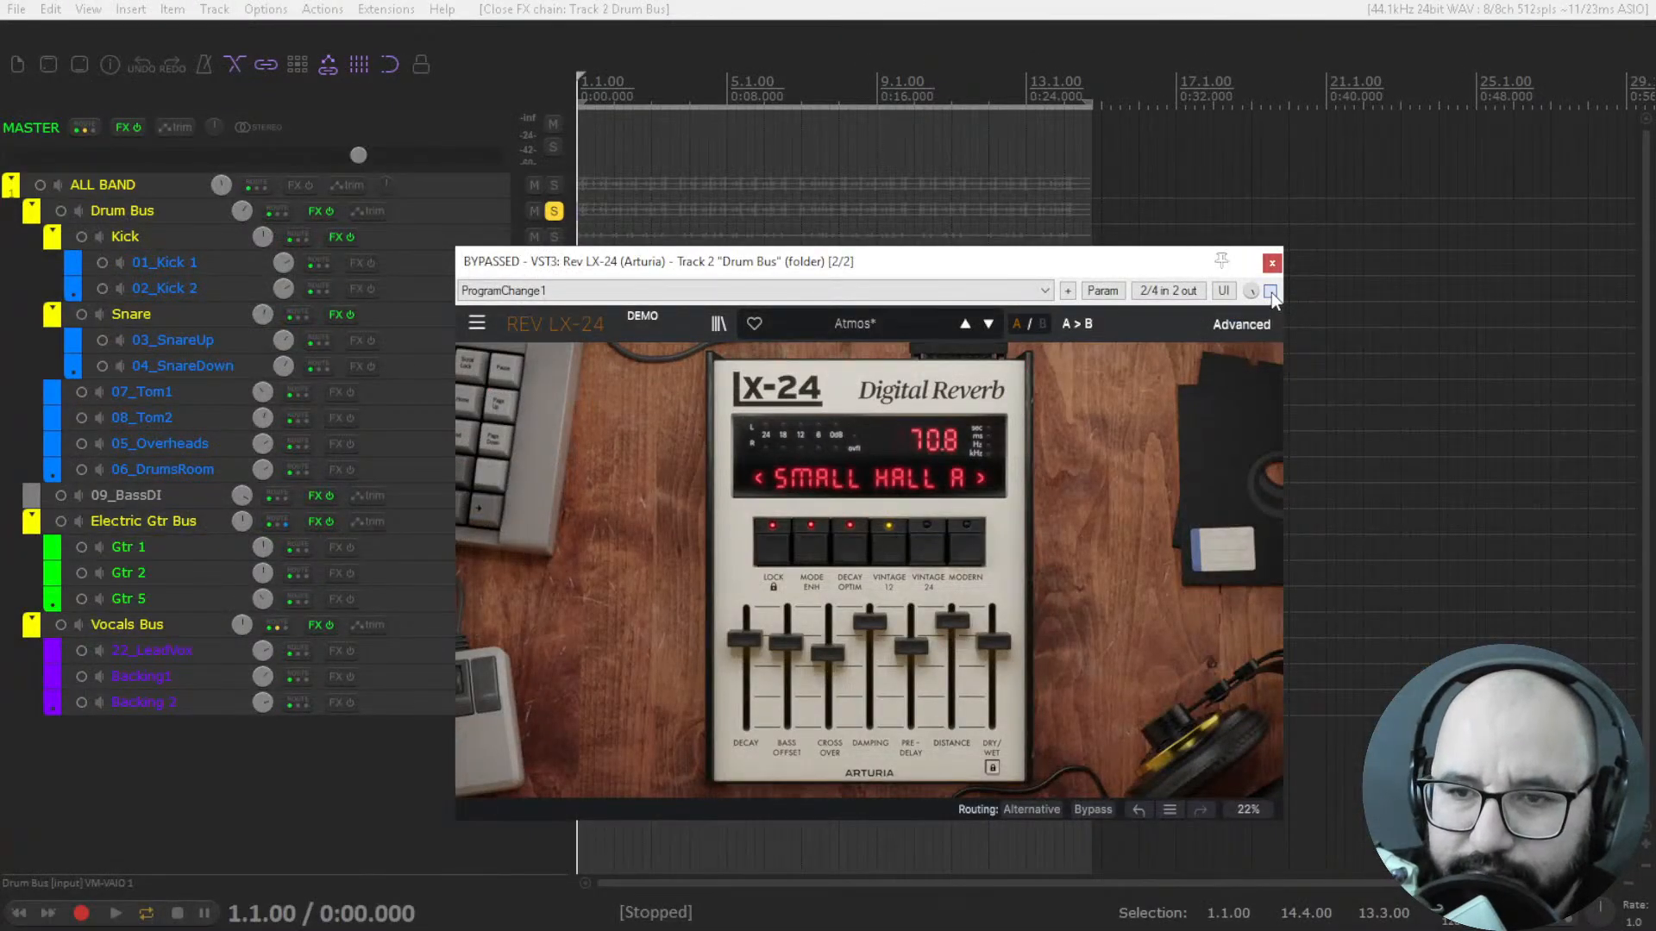
Enable the bypassed Rev LX-24 on the Drum Bus, audition it briefly, reposition its window, and check the bus's effects list.
{"action": "left_click", "coordinate": [1271, 292]}
{"action": "key", "text": "space"}
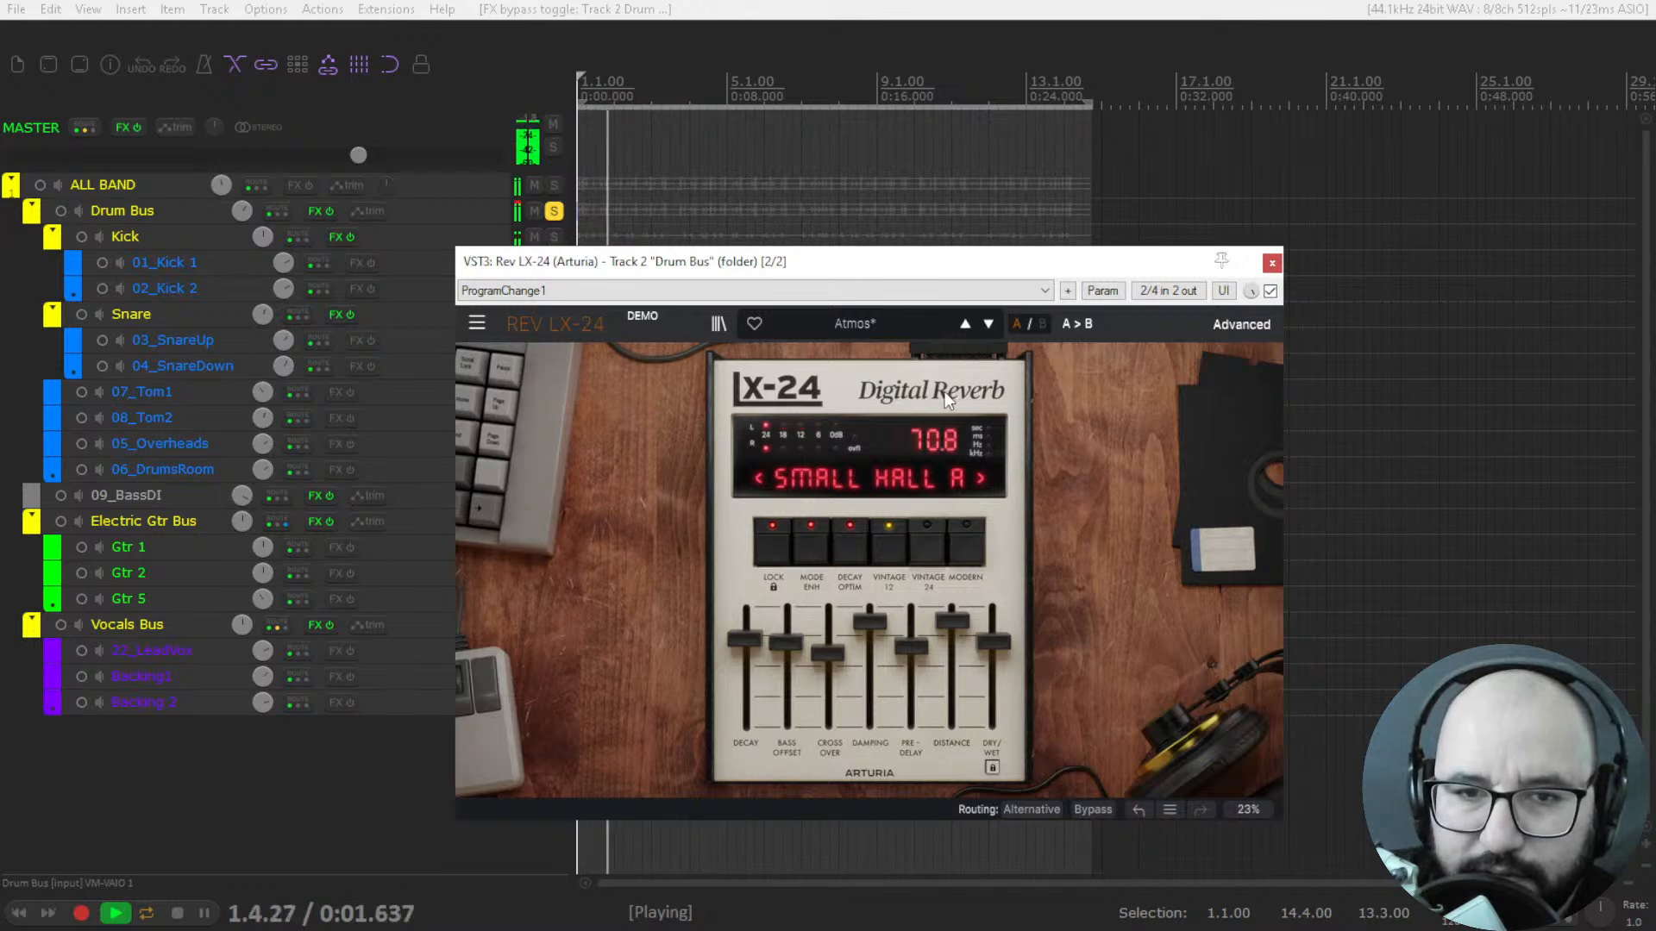
{"action": "key", "text": "space"}
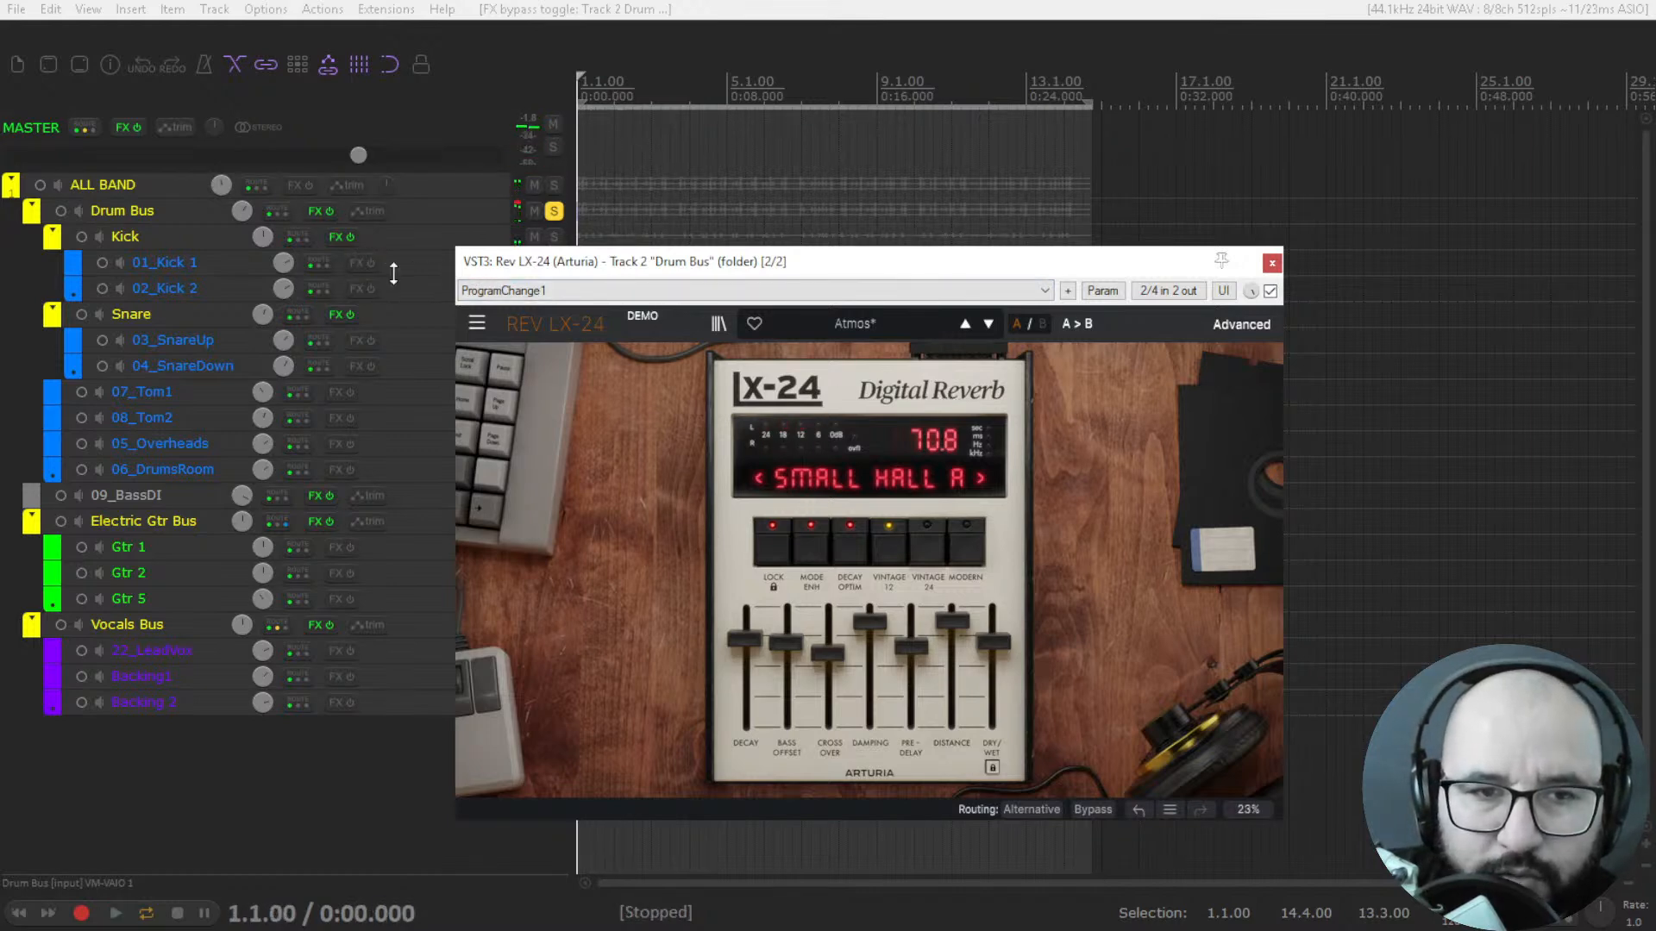
{"action": "left_click_drag", "start_coordinate": [690, 268], "coordinate": [714, 293]}
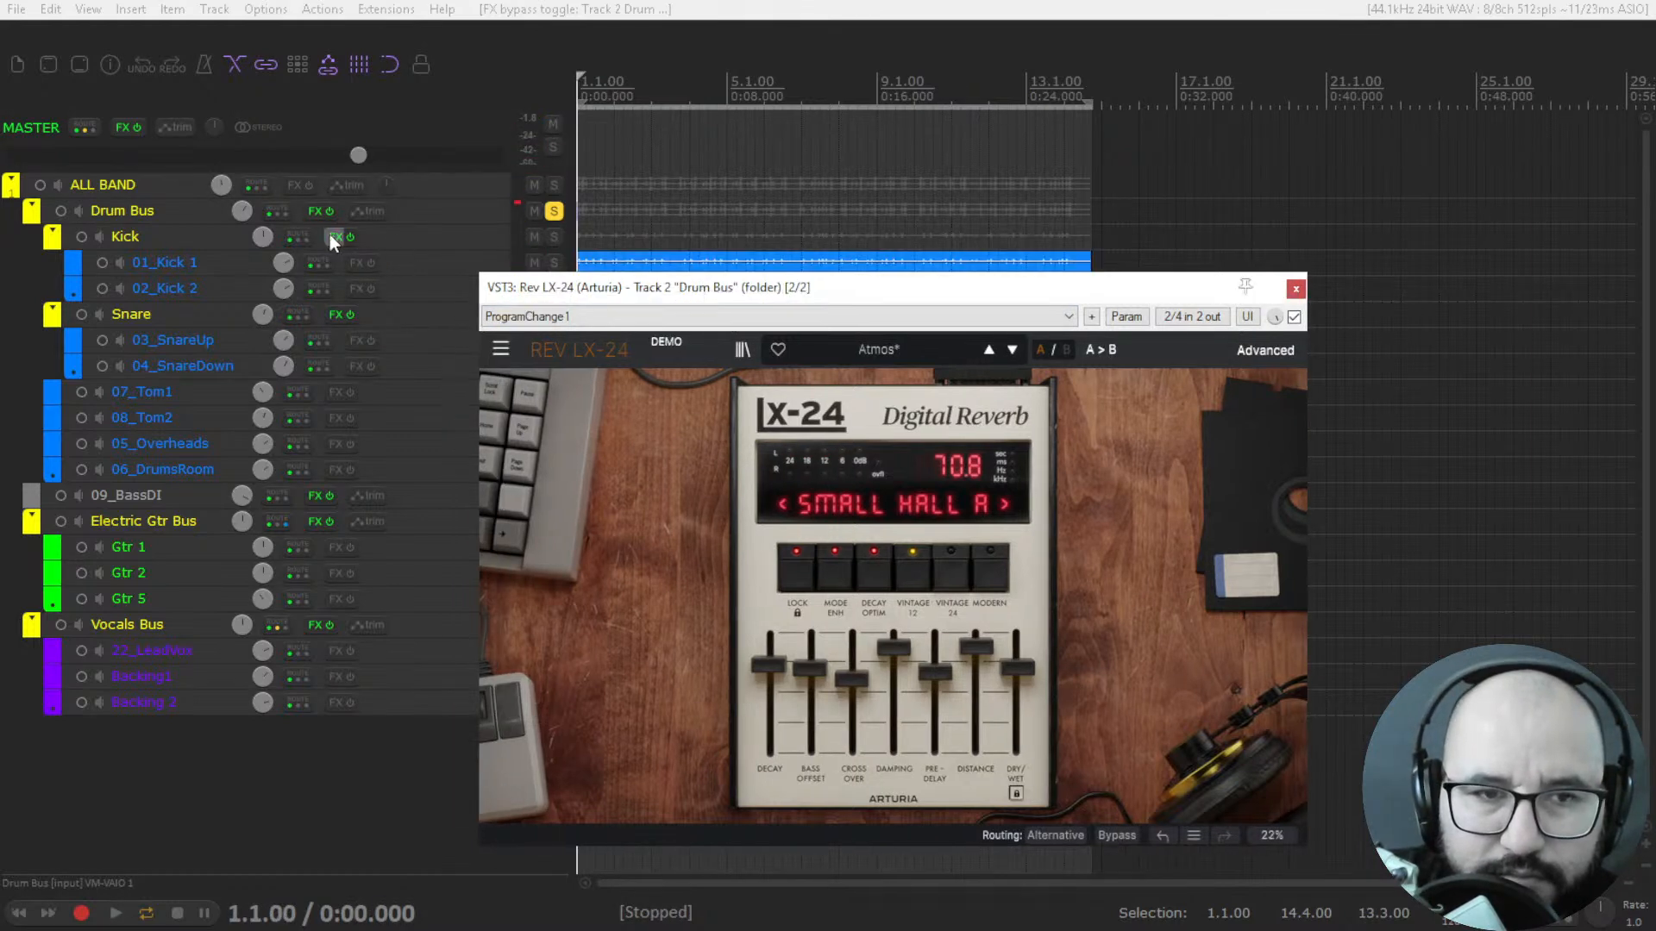
{"action": "right_click", "coordinate": [310, 212]}
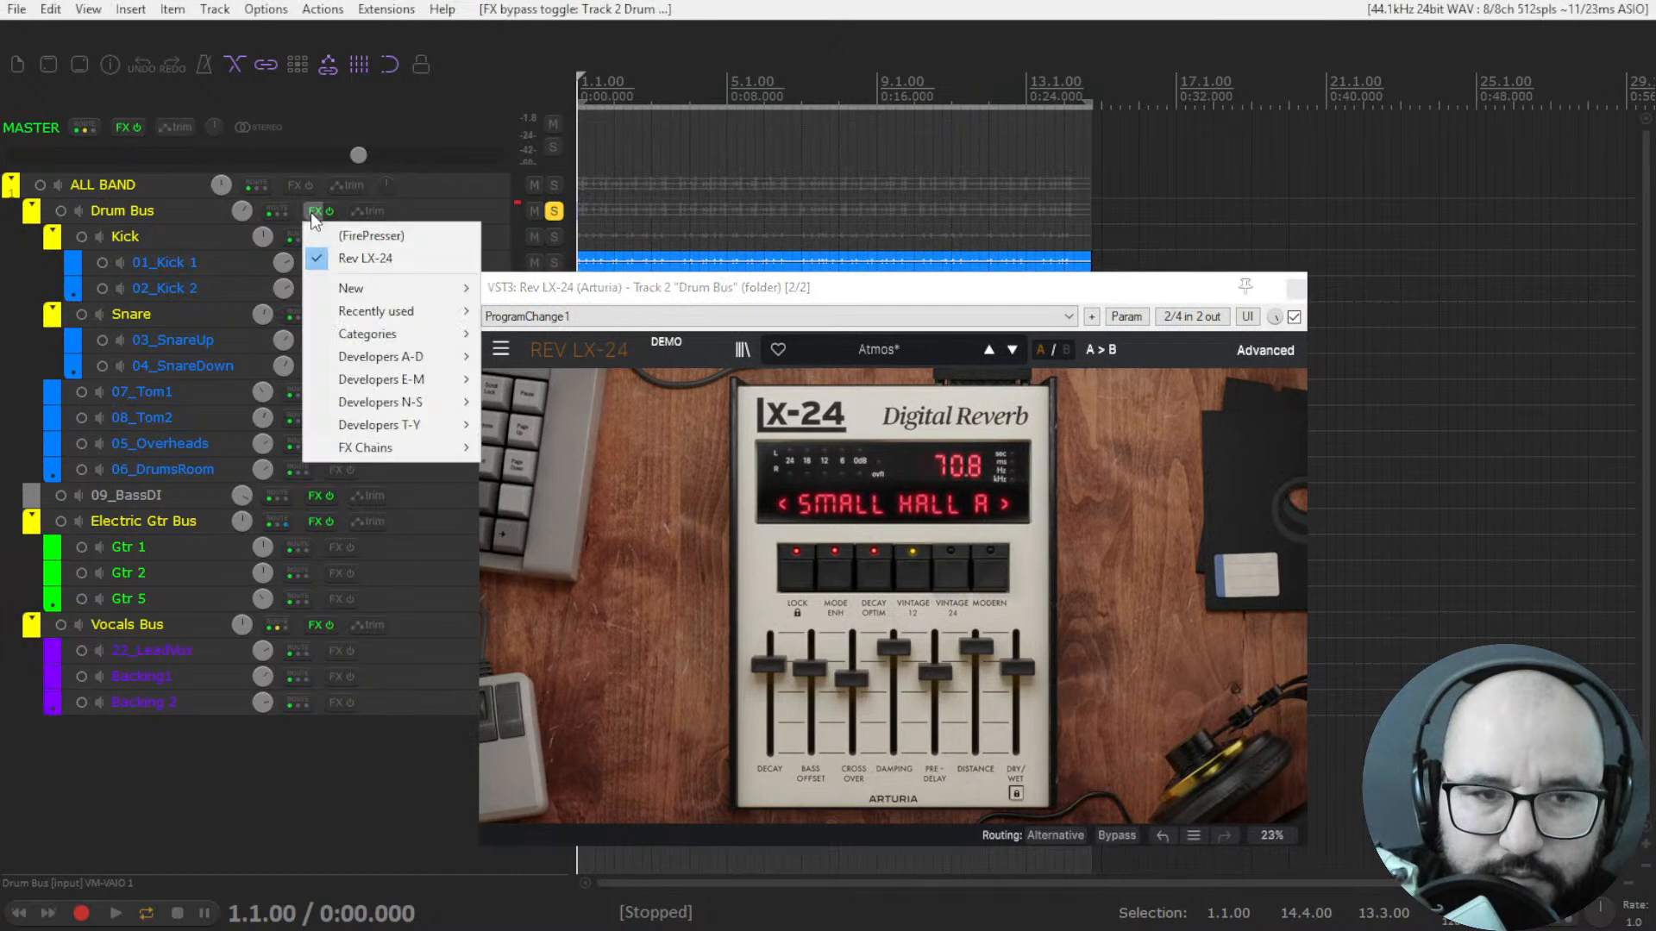
{"action": "left_click", "coordinate": [790, 283]}
Play the drums, raise the reverb's dry/wet to 83.6%, and stop playback.
{"action": "key", "text": "space"}
{"action": "mouse_move", "coordinate": [1018, 668]}
{"action": "left_mouse_down"}
{"action": "mouse_move", "coordinate": [1018, 633]}
{"action": "mouse_move", "coordinate": [1018, 651]}
{"action": "left_mouse_up"}
{"action": "key", "text": "space"}
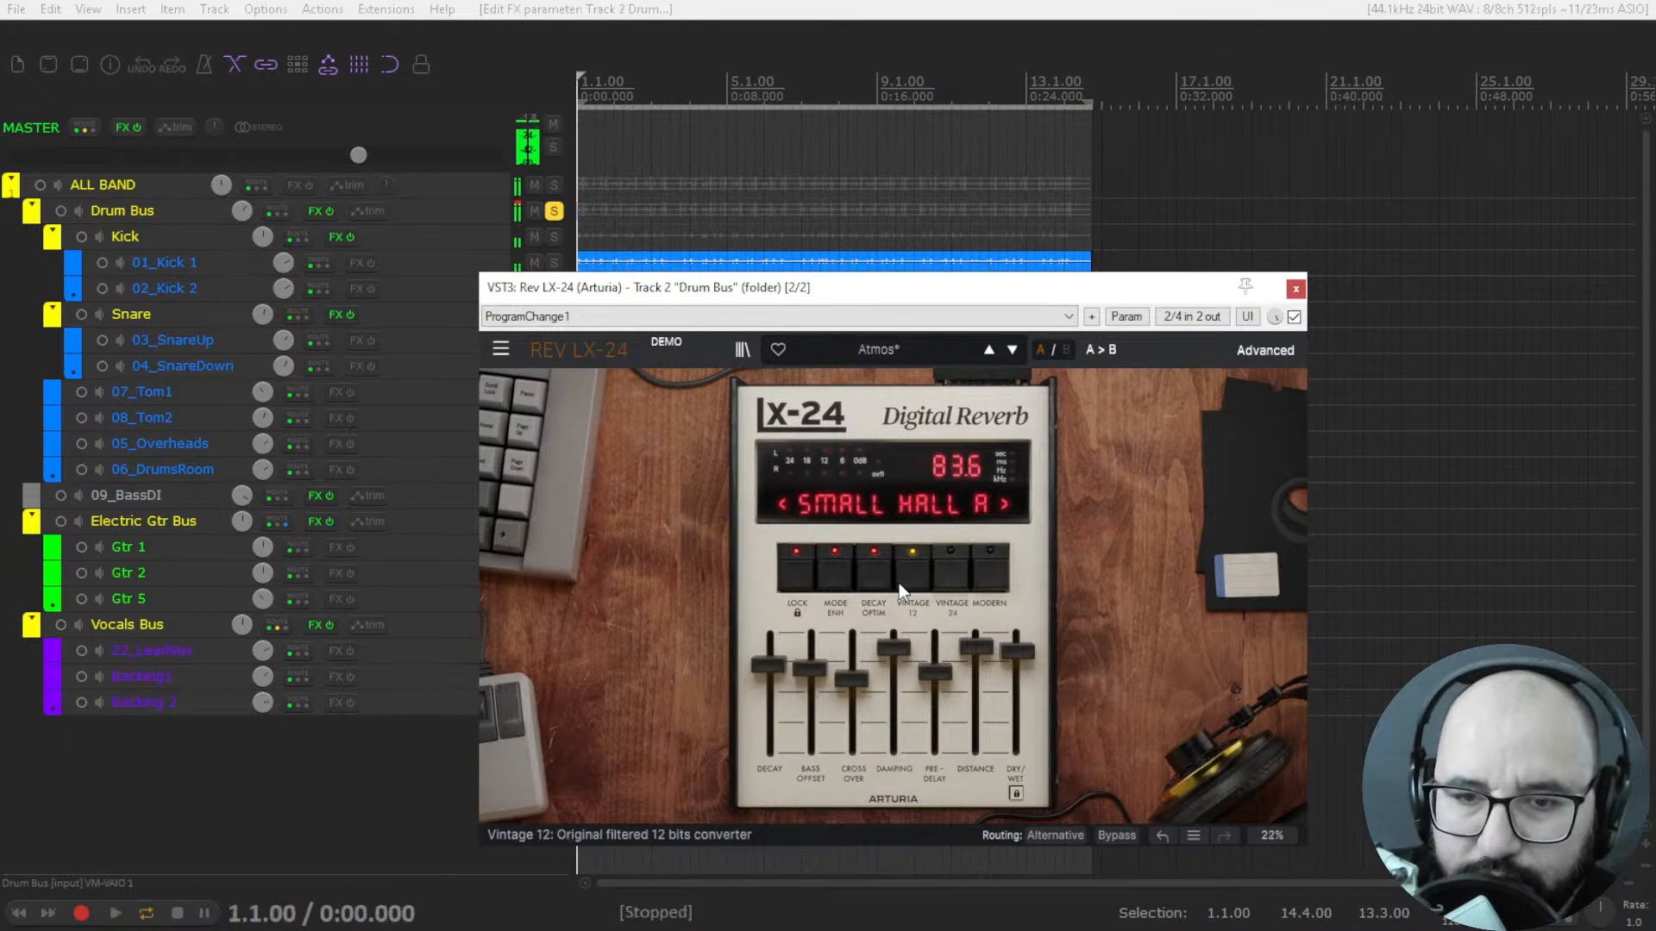
During playback, turn off Decay Optimization and Lock, toggle Mode Enhance off and on, and switch the converter mode to Modern.
{"action": "key", "text": "space"}
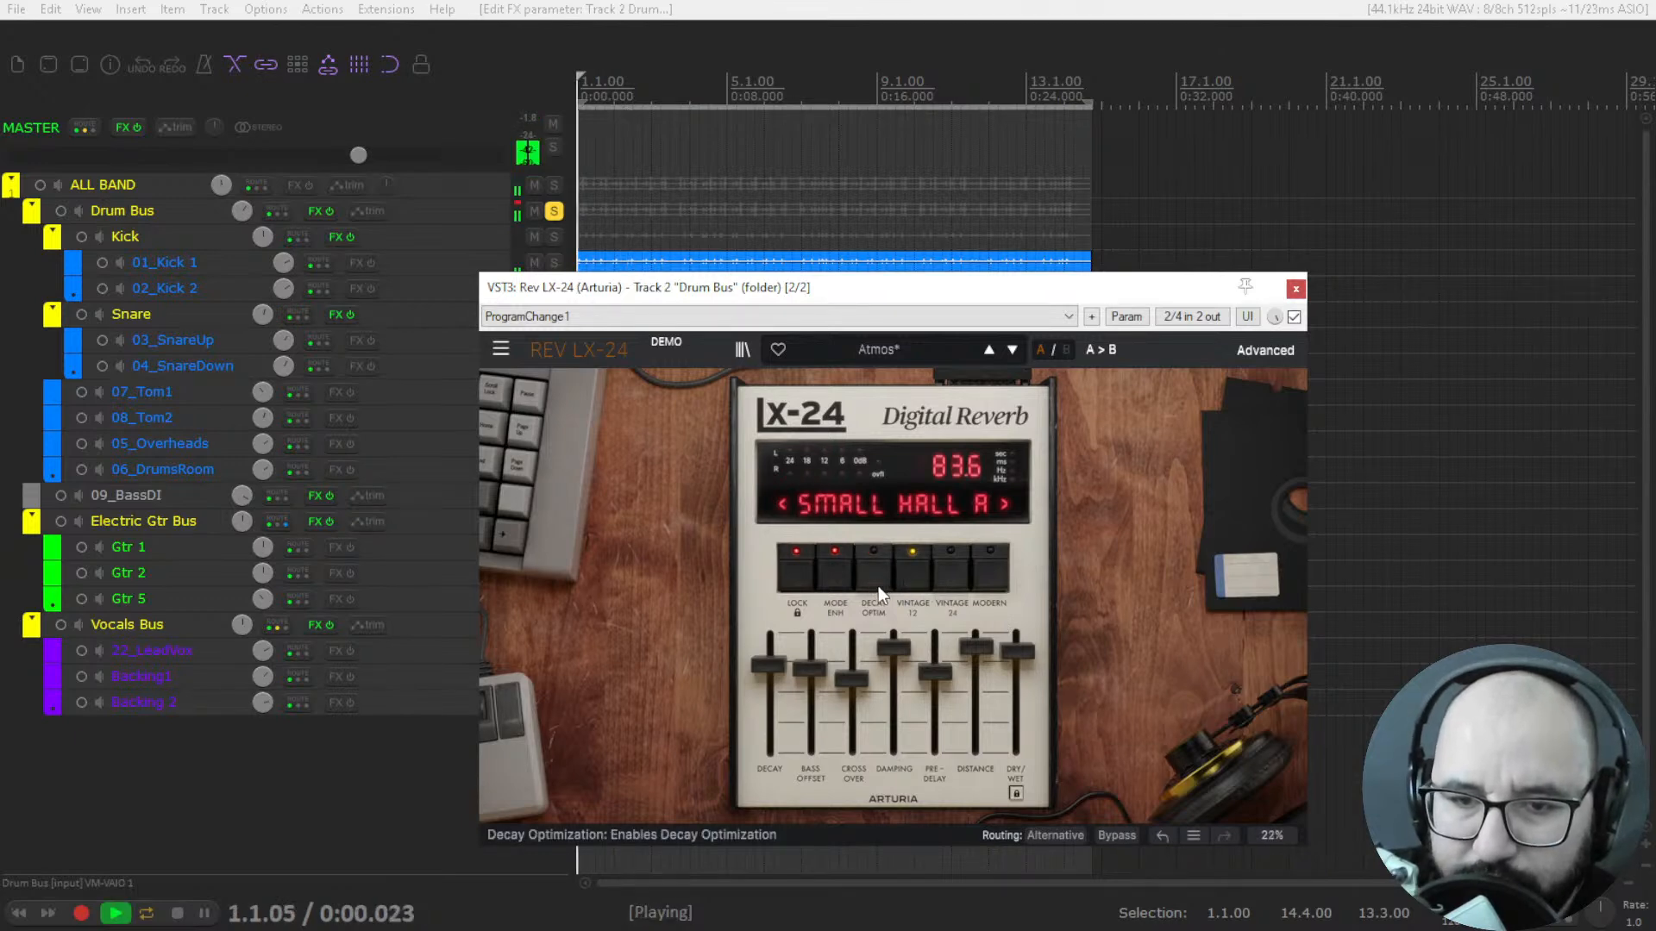
{"action": "left_click", "coordinate": [836, 576]}
{"action": "left_click", "coordinate": [806, 584]}
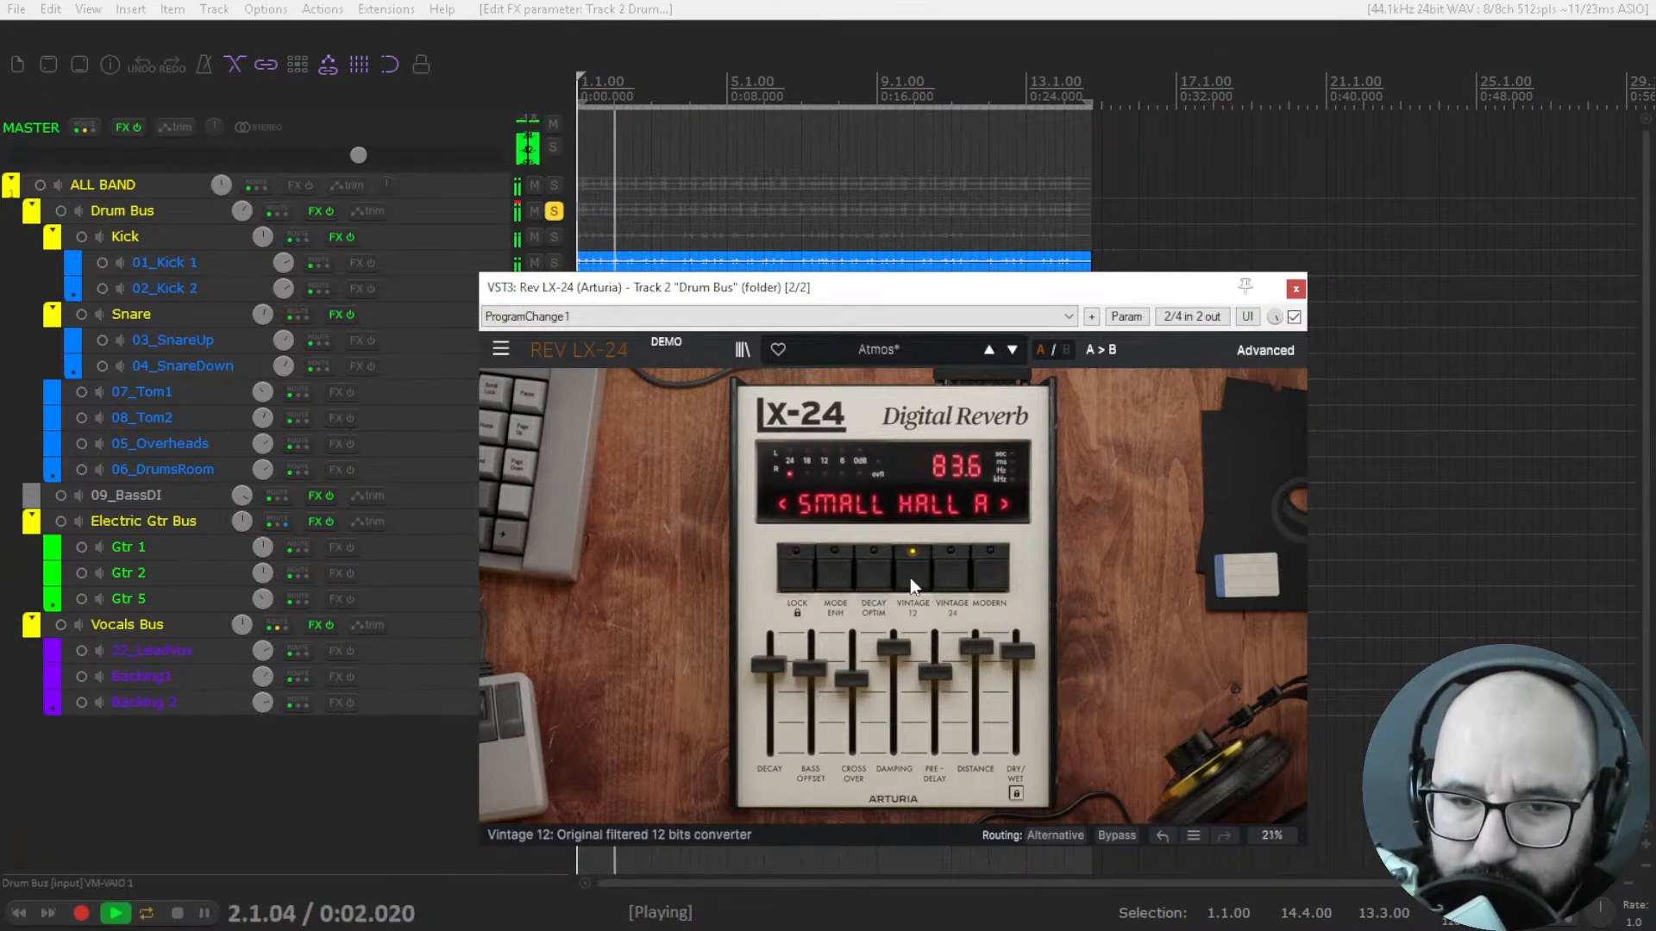
{"action": "left_click", "coordinate": [950, 581]}
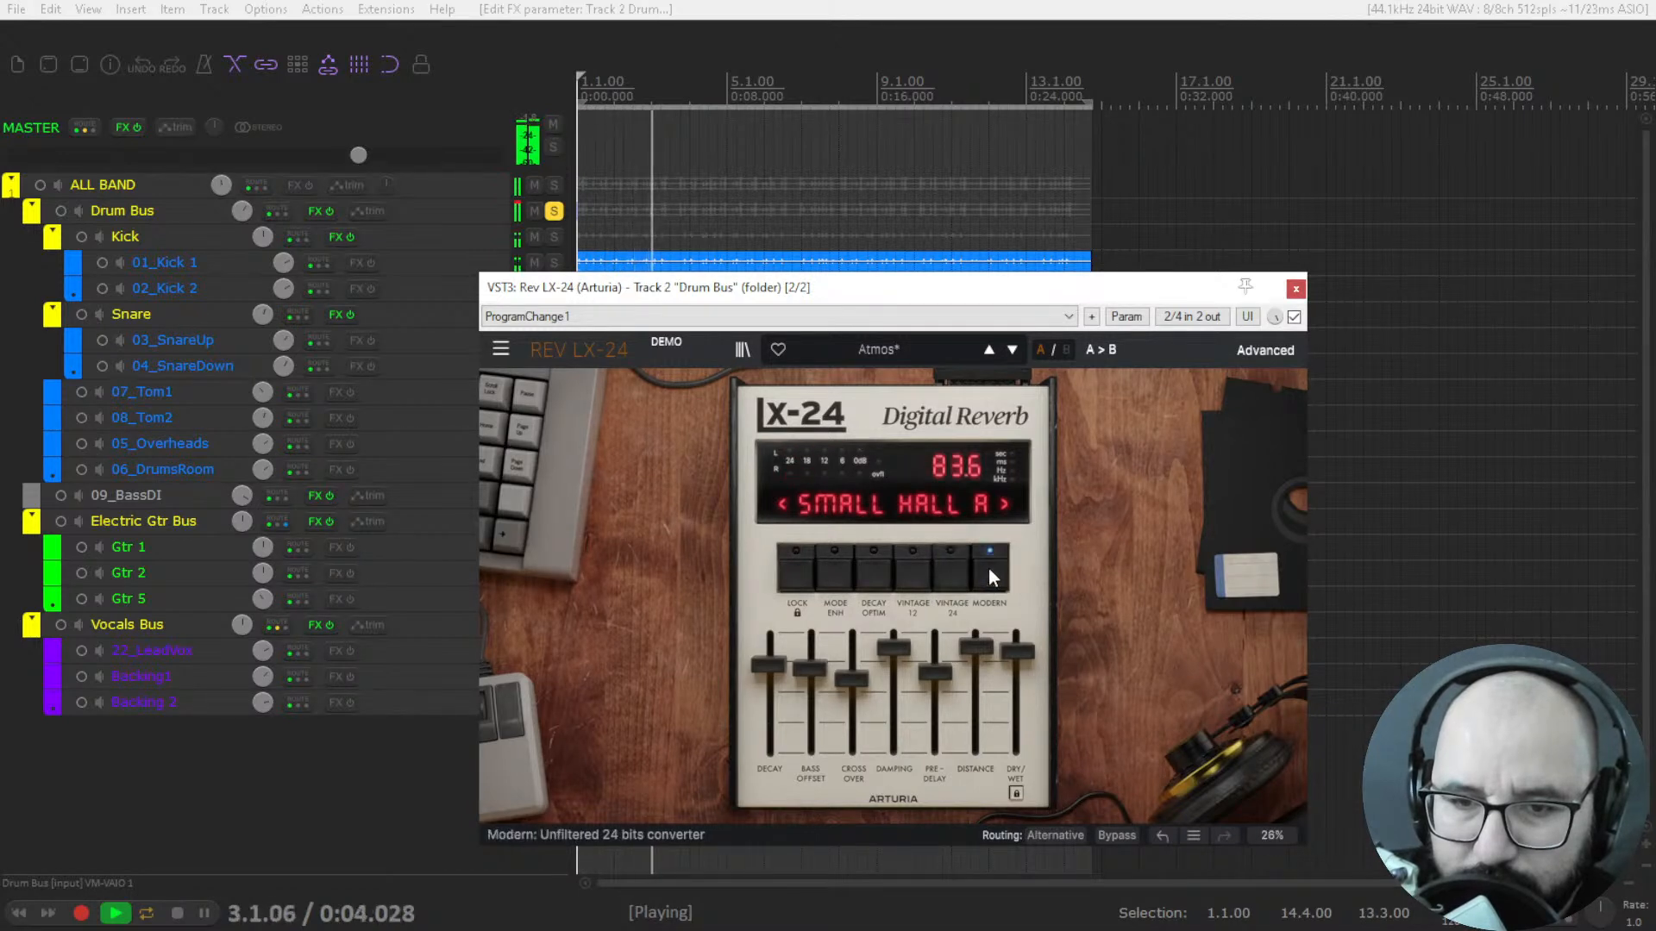
{"action": "left_click", "coordinate": [809, 579]}
{"action": "left_click", "coordinate": [838, 579]}
{"action": "left_click", "coordinate": [801, 583]}
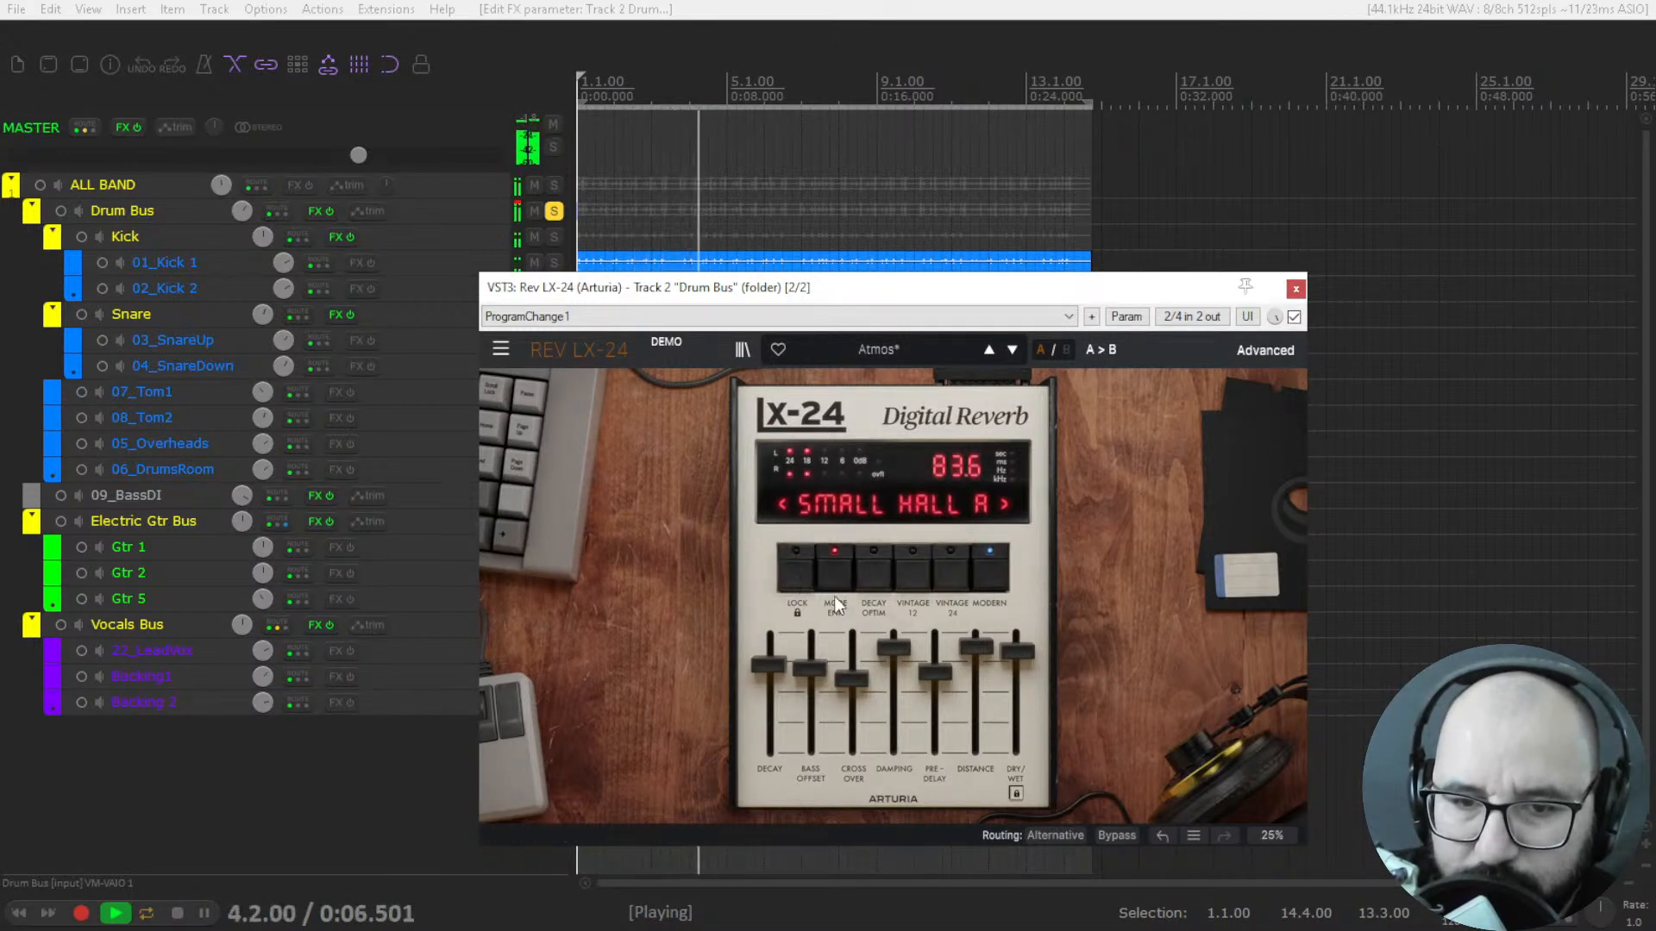
Switch the drum reverb's algorithm to Vocal Plate and raise distance, pre-delay, crossover, bass offset, and decay to 35.0 seconds.
{"action": "left_click", "coordinate": [883, 490]}
{"action": "left_click", "coordinate": [892, 569]}
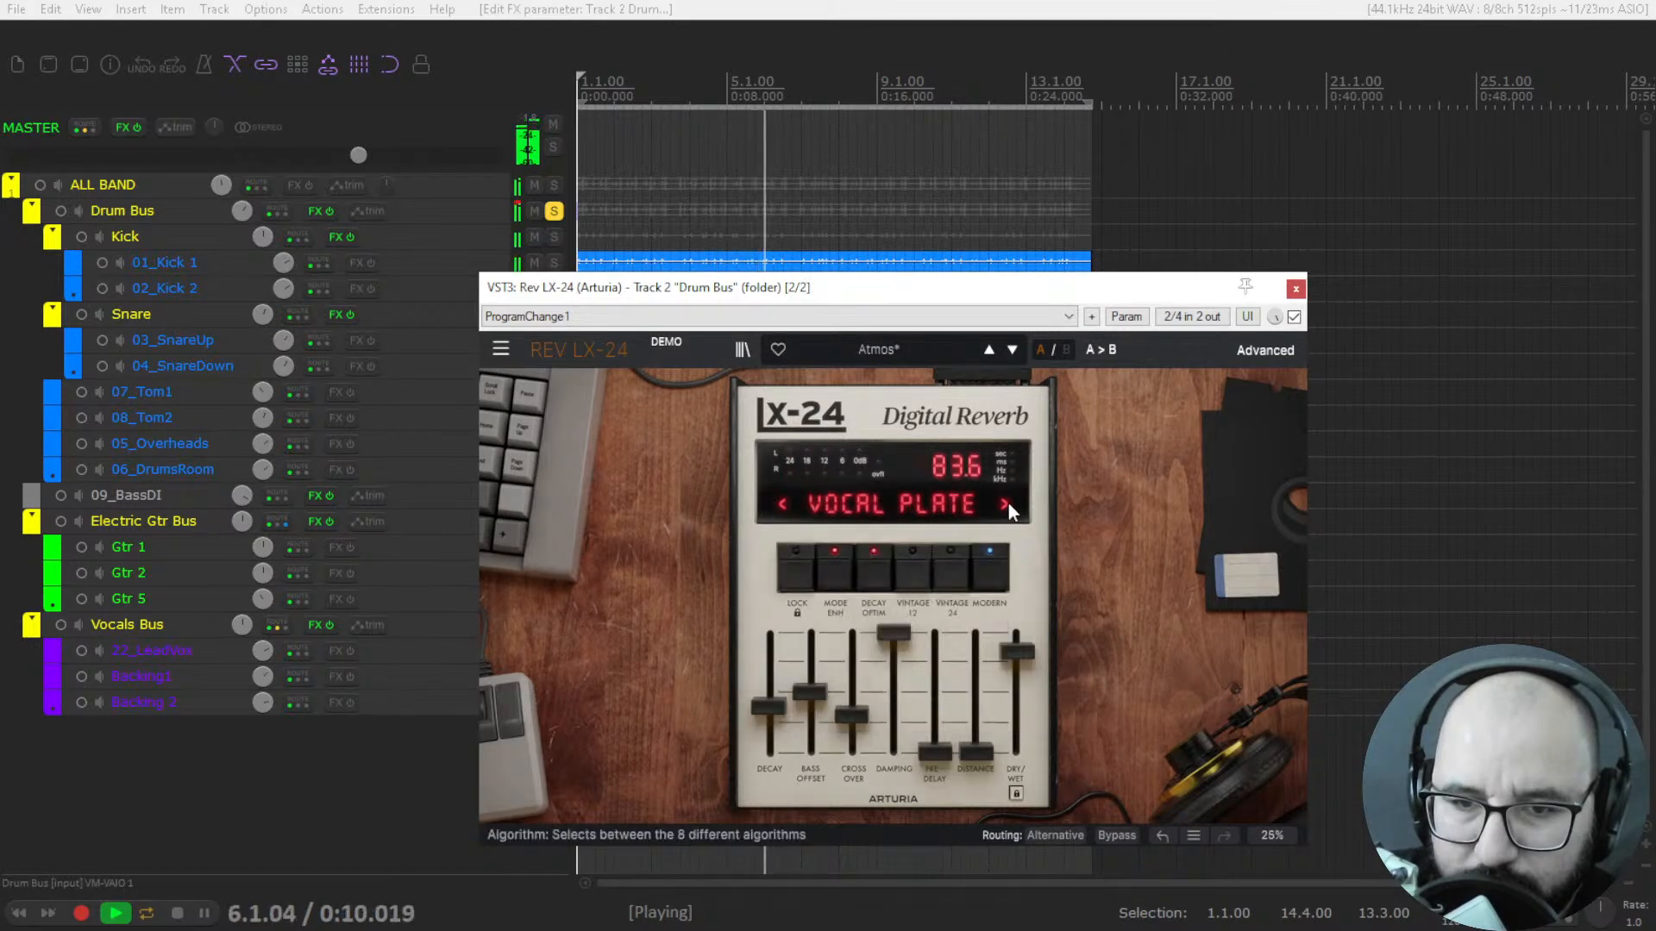
{"action": "left_click_drag", "start_coordinate": [978, 754], "coordinate": [976, 669]}
{"action": "left_click_drag", "start_coordinate": [934, 753], "coordinate": [948, 624]}
{"action": "left_click_drag", "start_coordinate": [852, 715], "coordinate": [811, 639]}
{"action": "left_click_drag", "start_coordinate": [769, 707], "coordinate": [776, 638]}
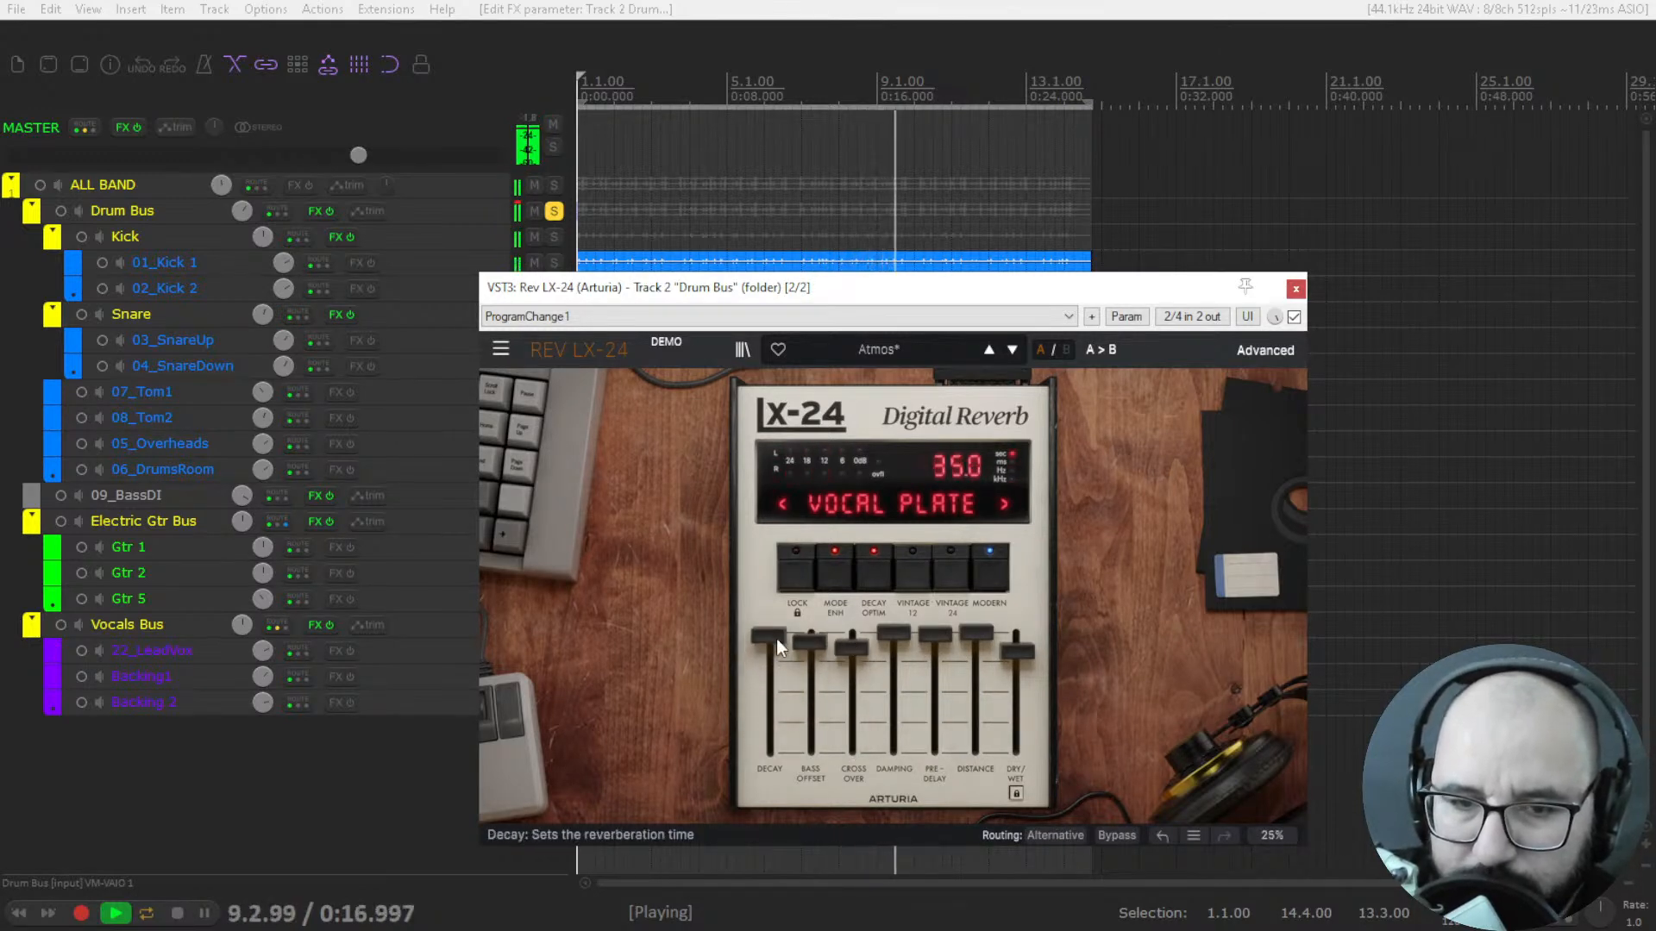
Switch the drum reverb to the advanced view and raise dry/wet to its maximum.
{"action": "left_click", "coordinate": [1268, 348]}
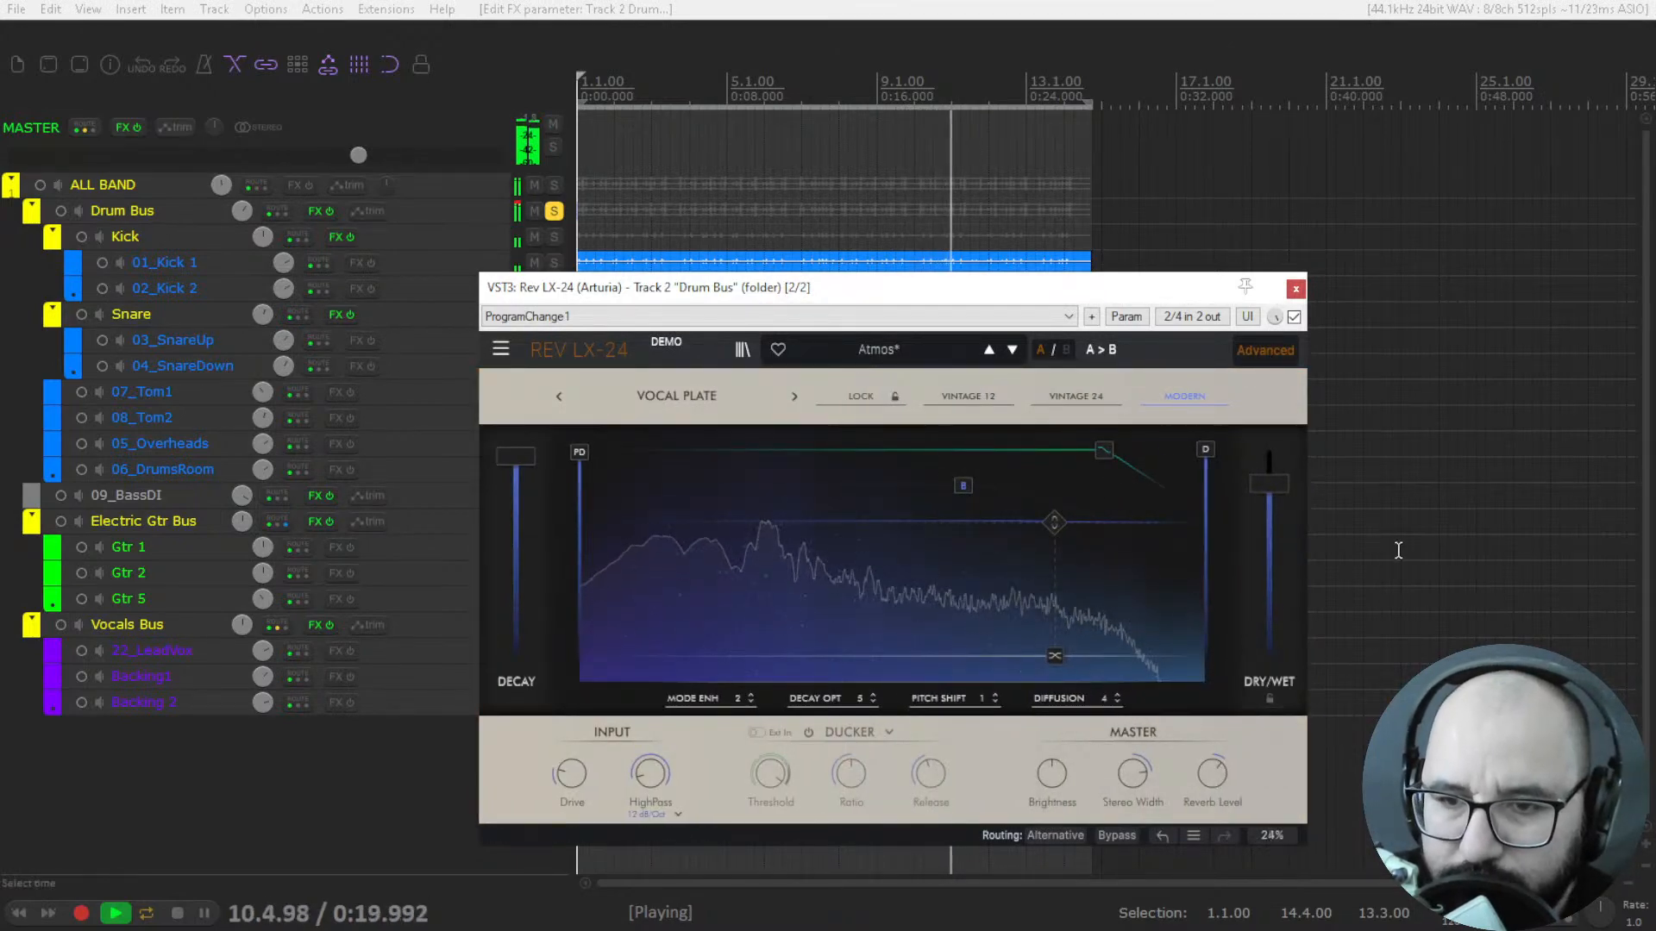
{"action": "left_click_drag", "start_coordinate": [1282, 482], "coordinate": [1270, 433]}
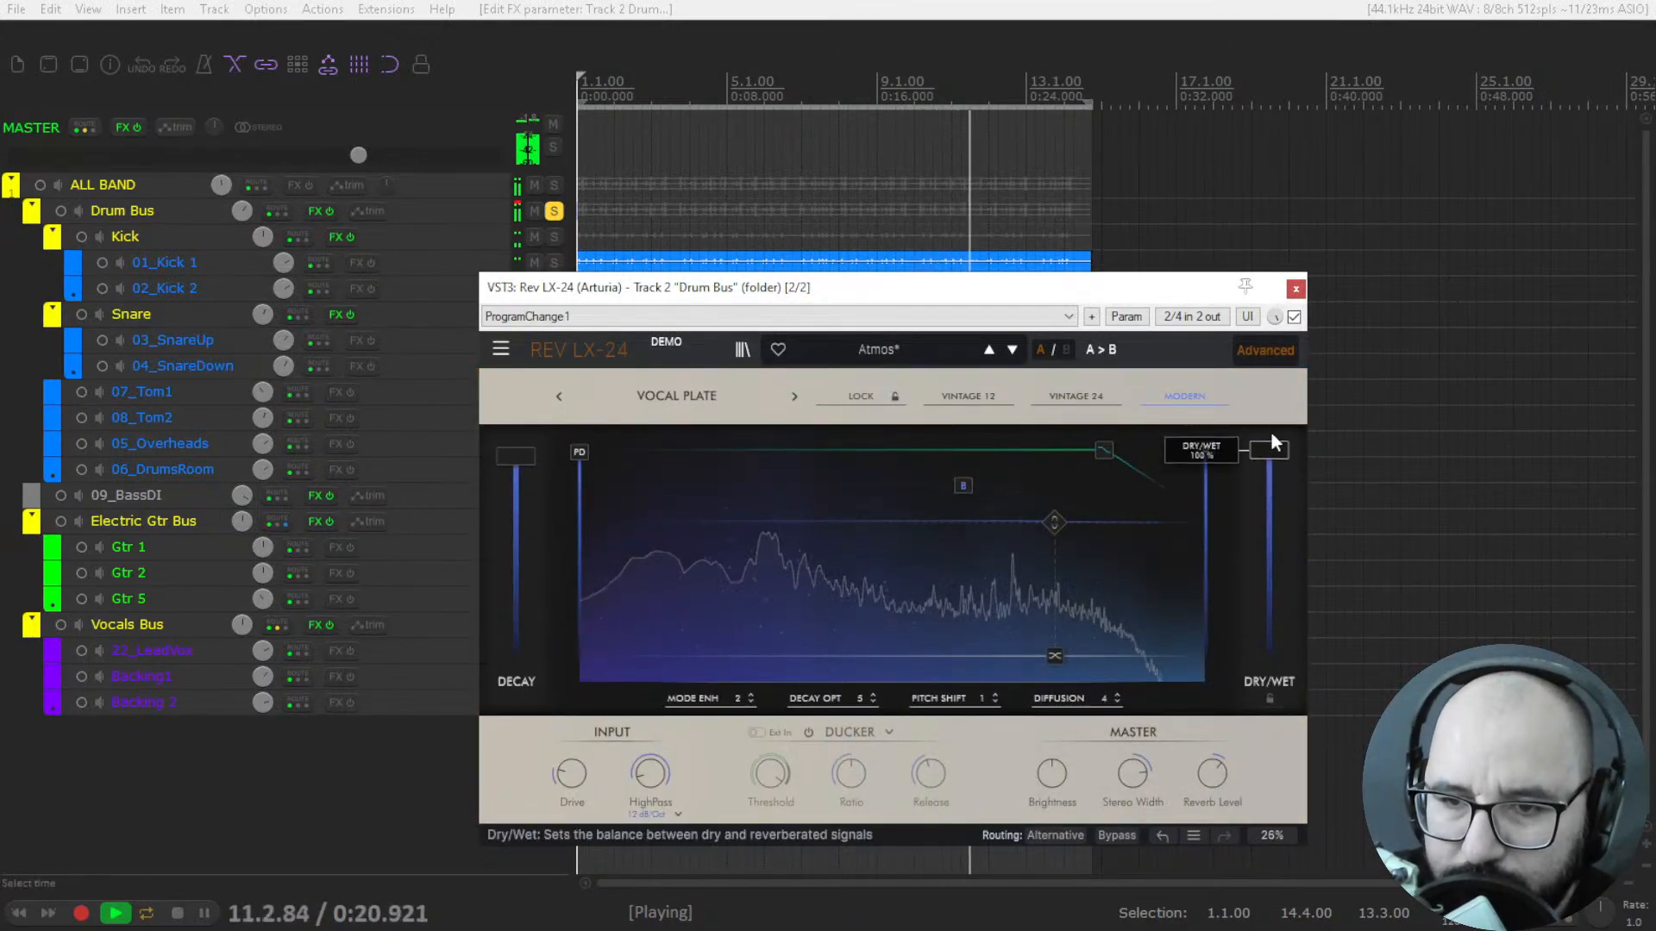
Return the drum reverb from the advanced view to its main view and stop playback.
{"action": "left_click", "coordinate": [1273, 349]}
{"action": "key", "text": "space"}
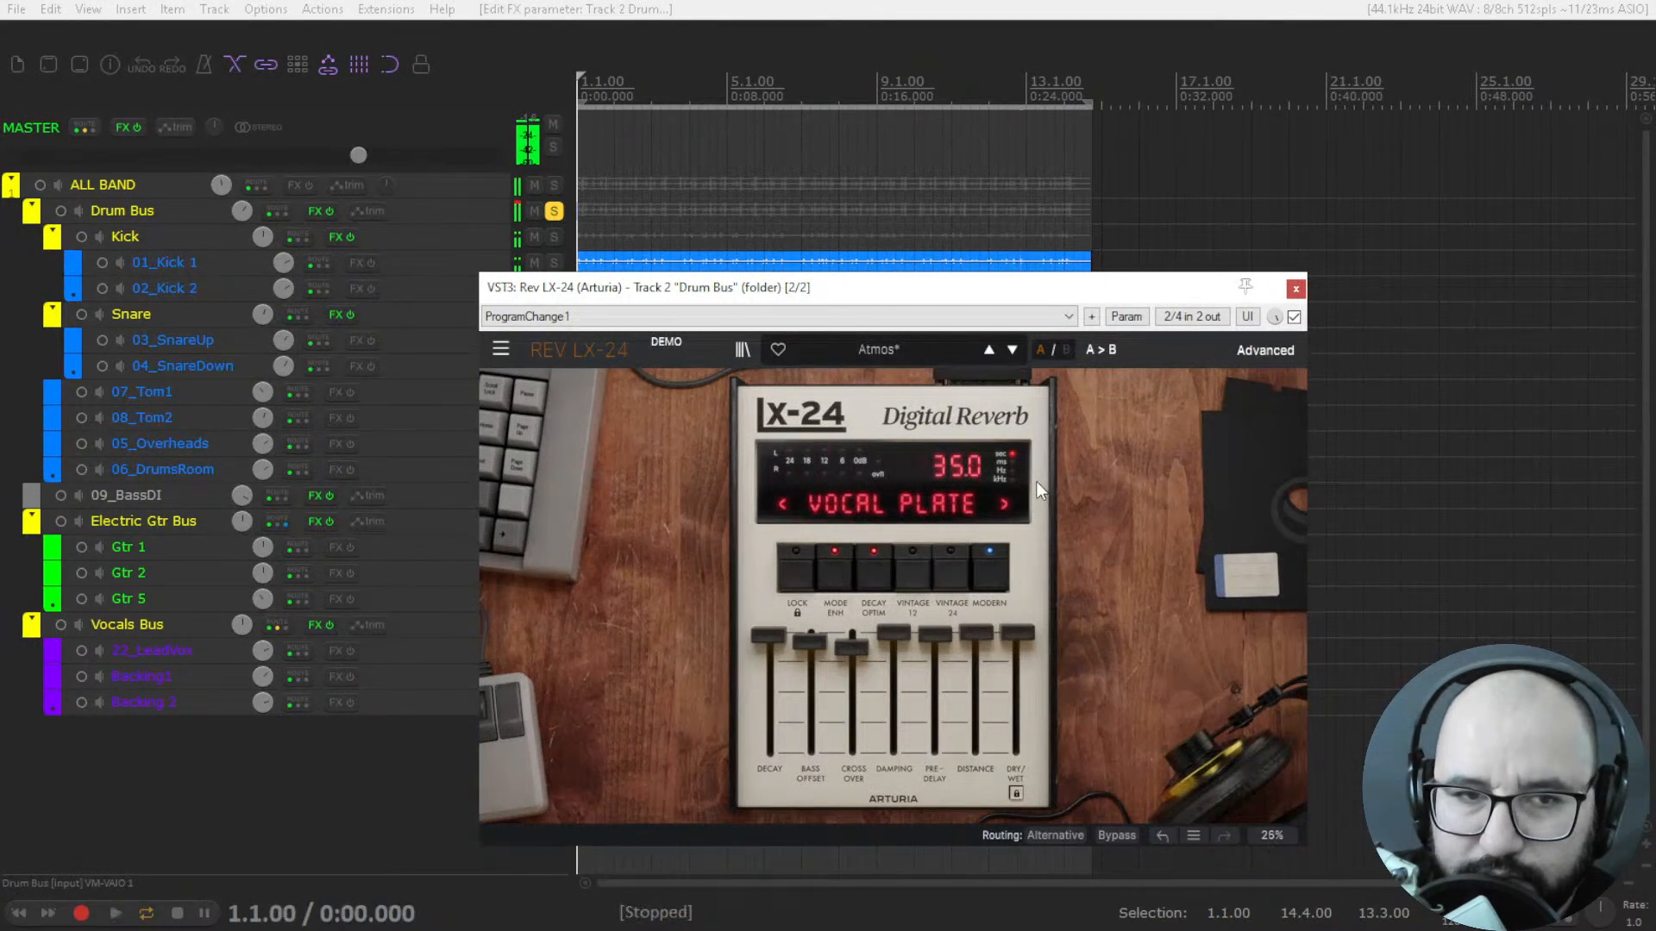
Unsolo the Drum Bus and close its Rev LX-24 plugin window.
{"action": "right_click", "coordinate": [310, 209]}
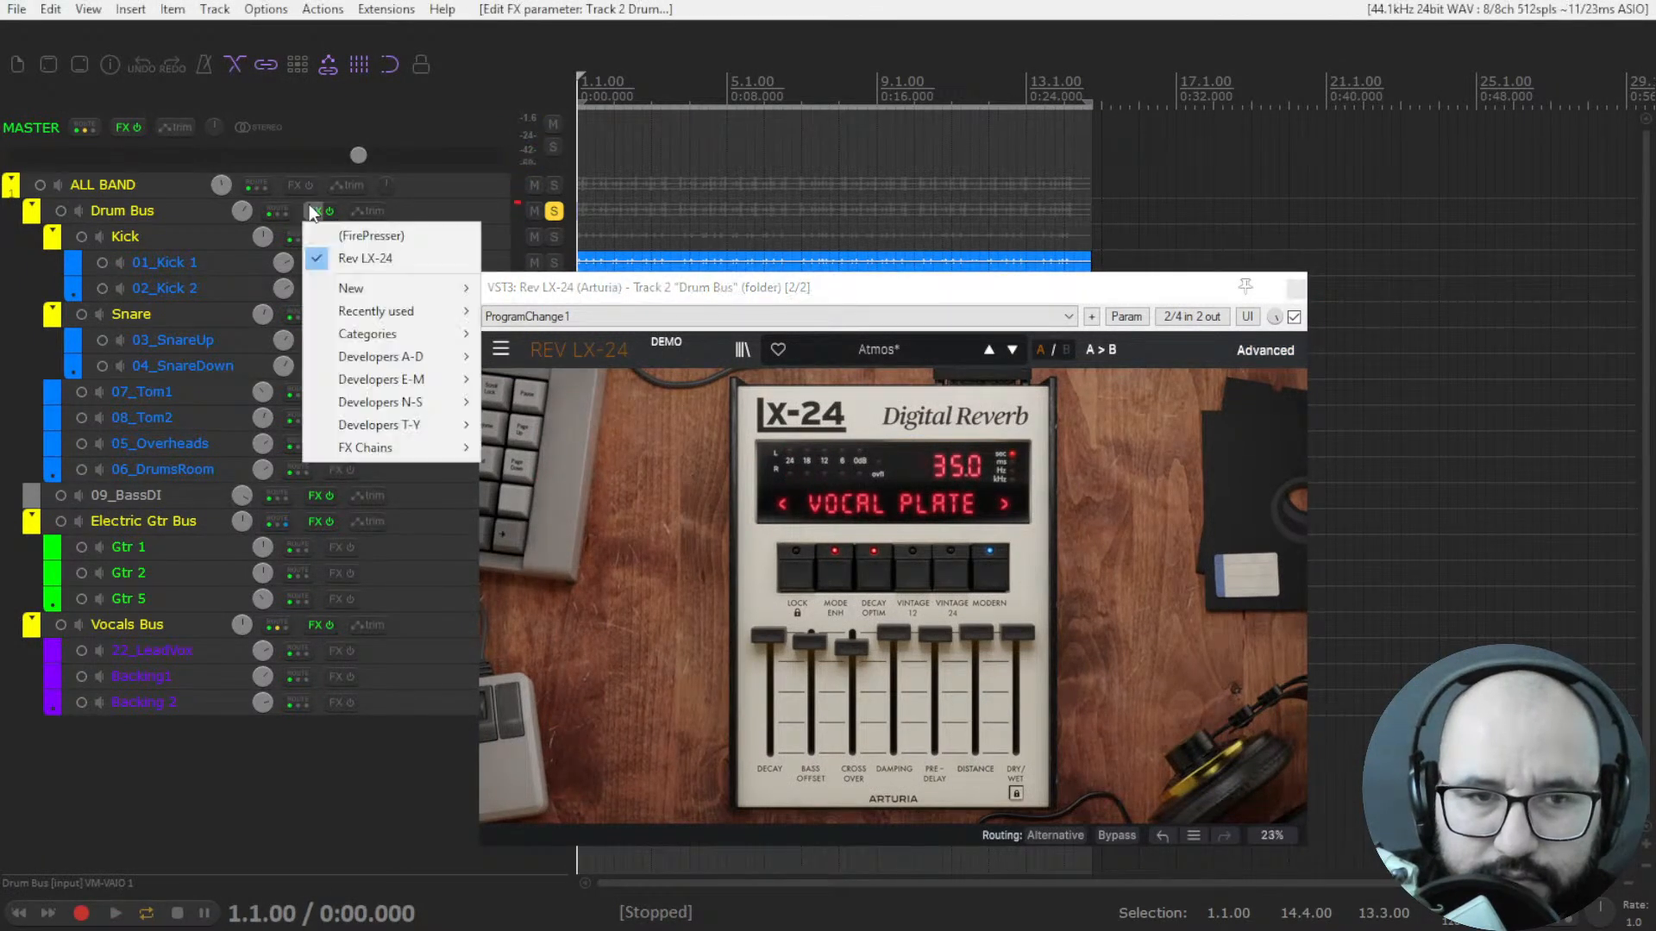
{"action": "left_click", "coordinate": [553, 212]}
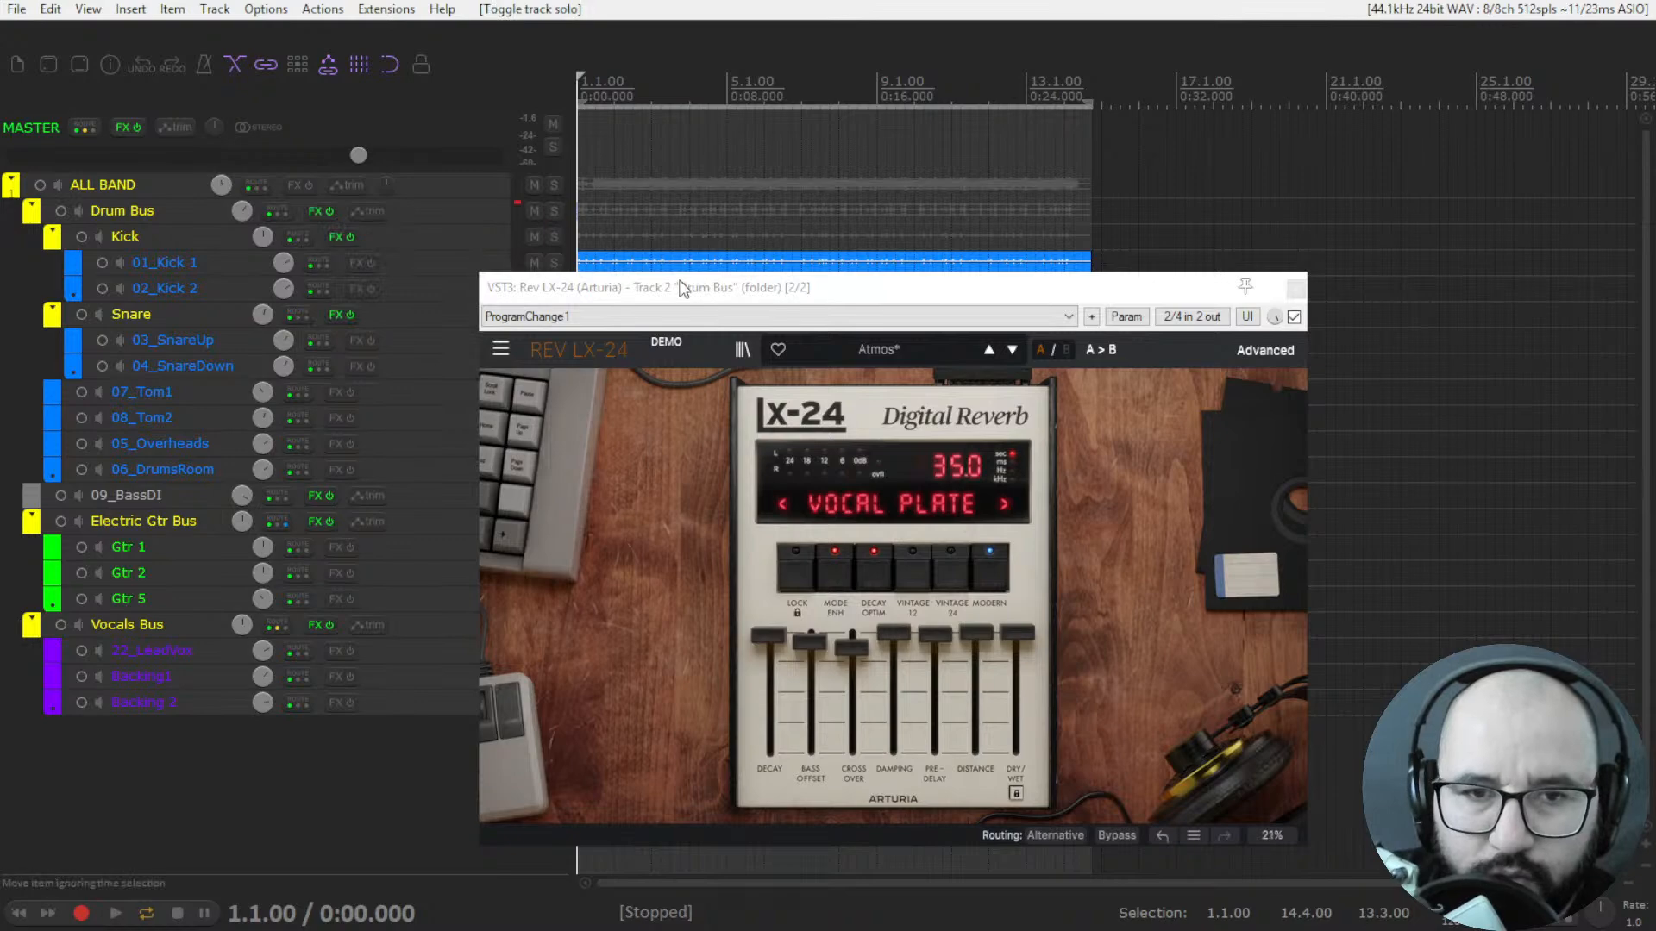
{"action": "left_click", "coordinate": [1295, 288]}
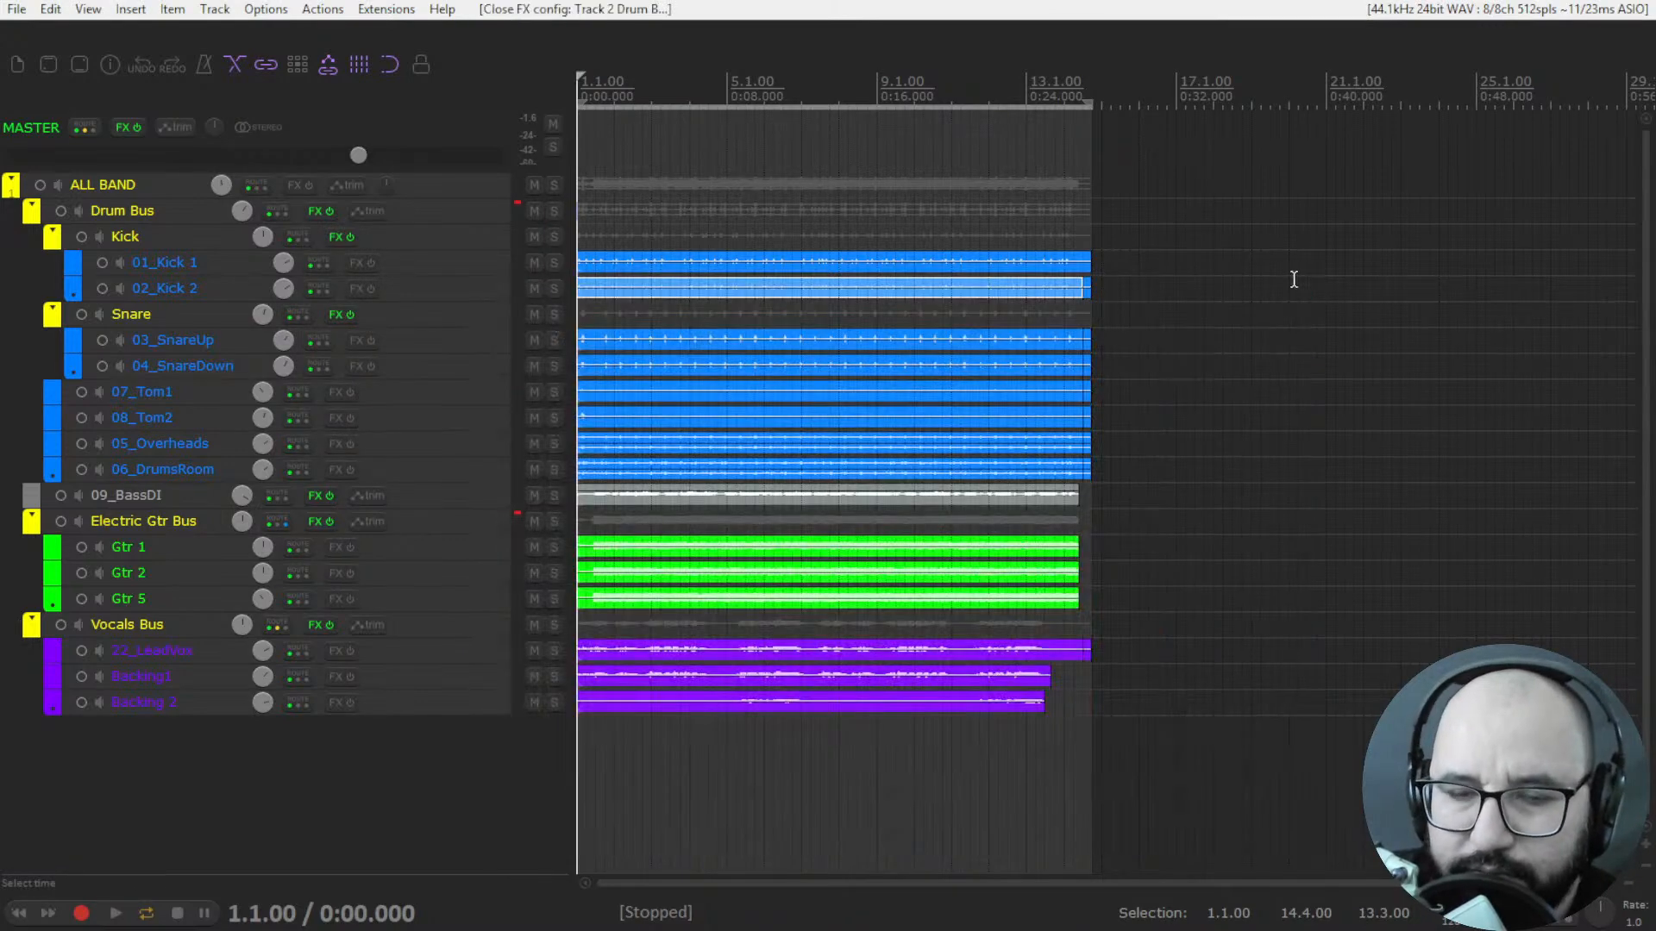
Switch to OBS and change the live stream to Scene 2.
{"action": "key", "text": "alt+Tab"}
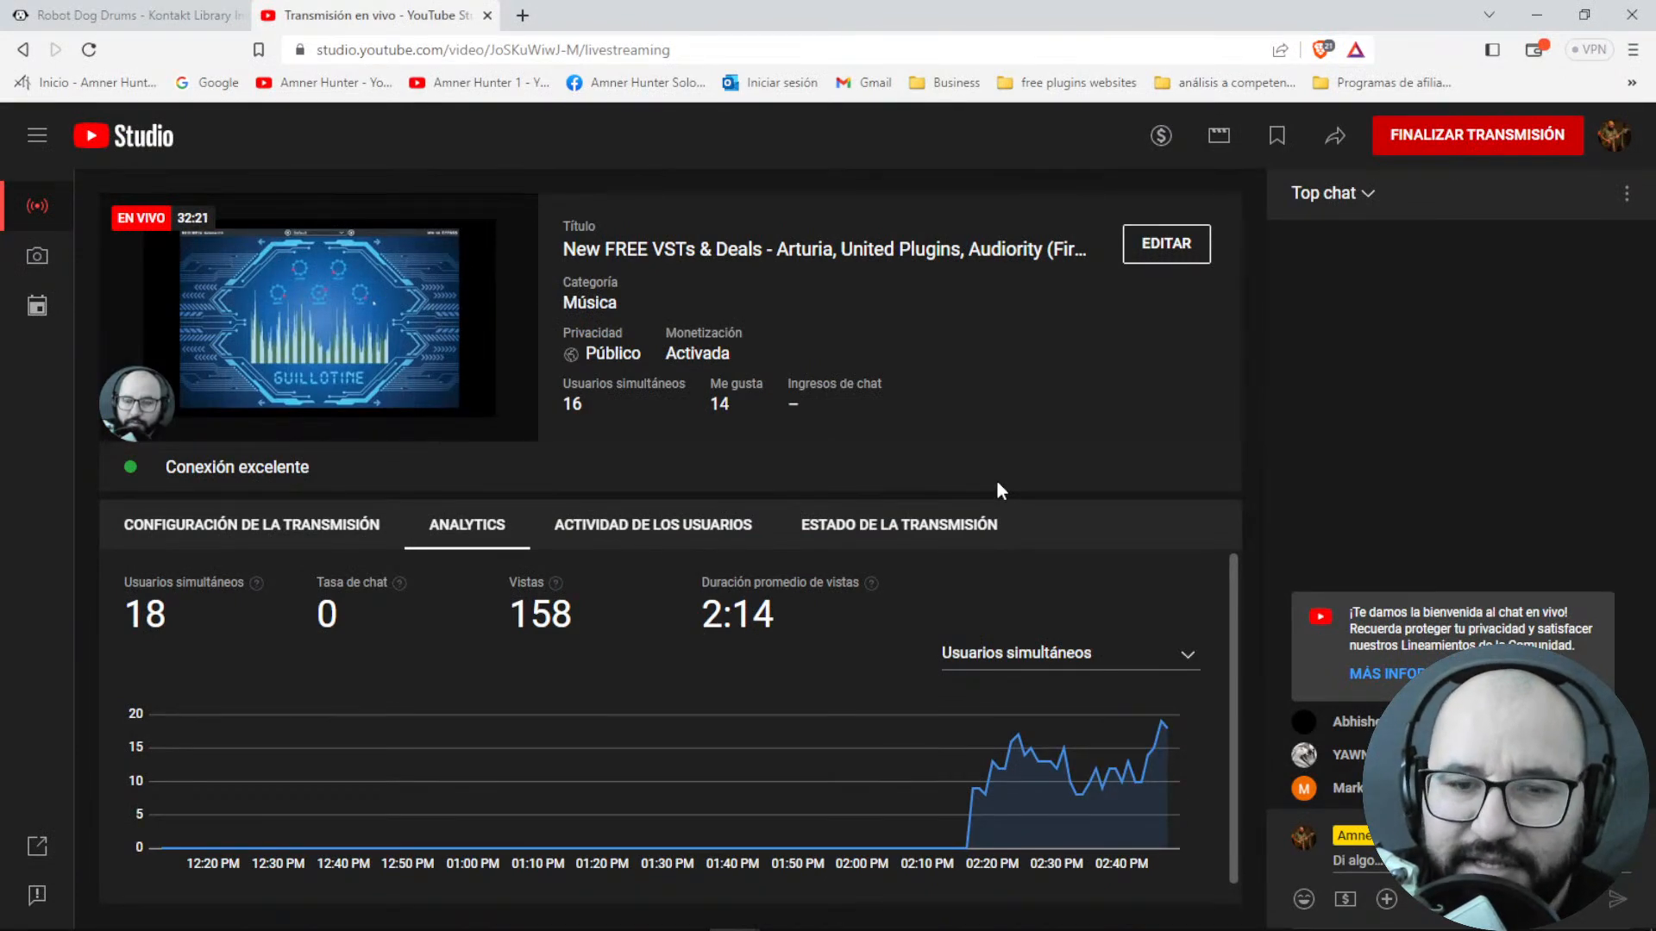
{"action": "key", "text": "alt+Tab"}
{"action": "key", "text": "alt+Tab"}
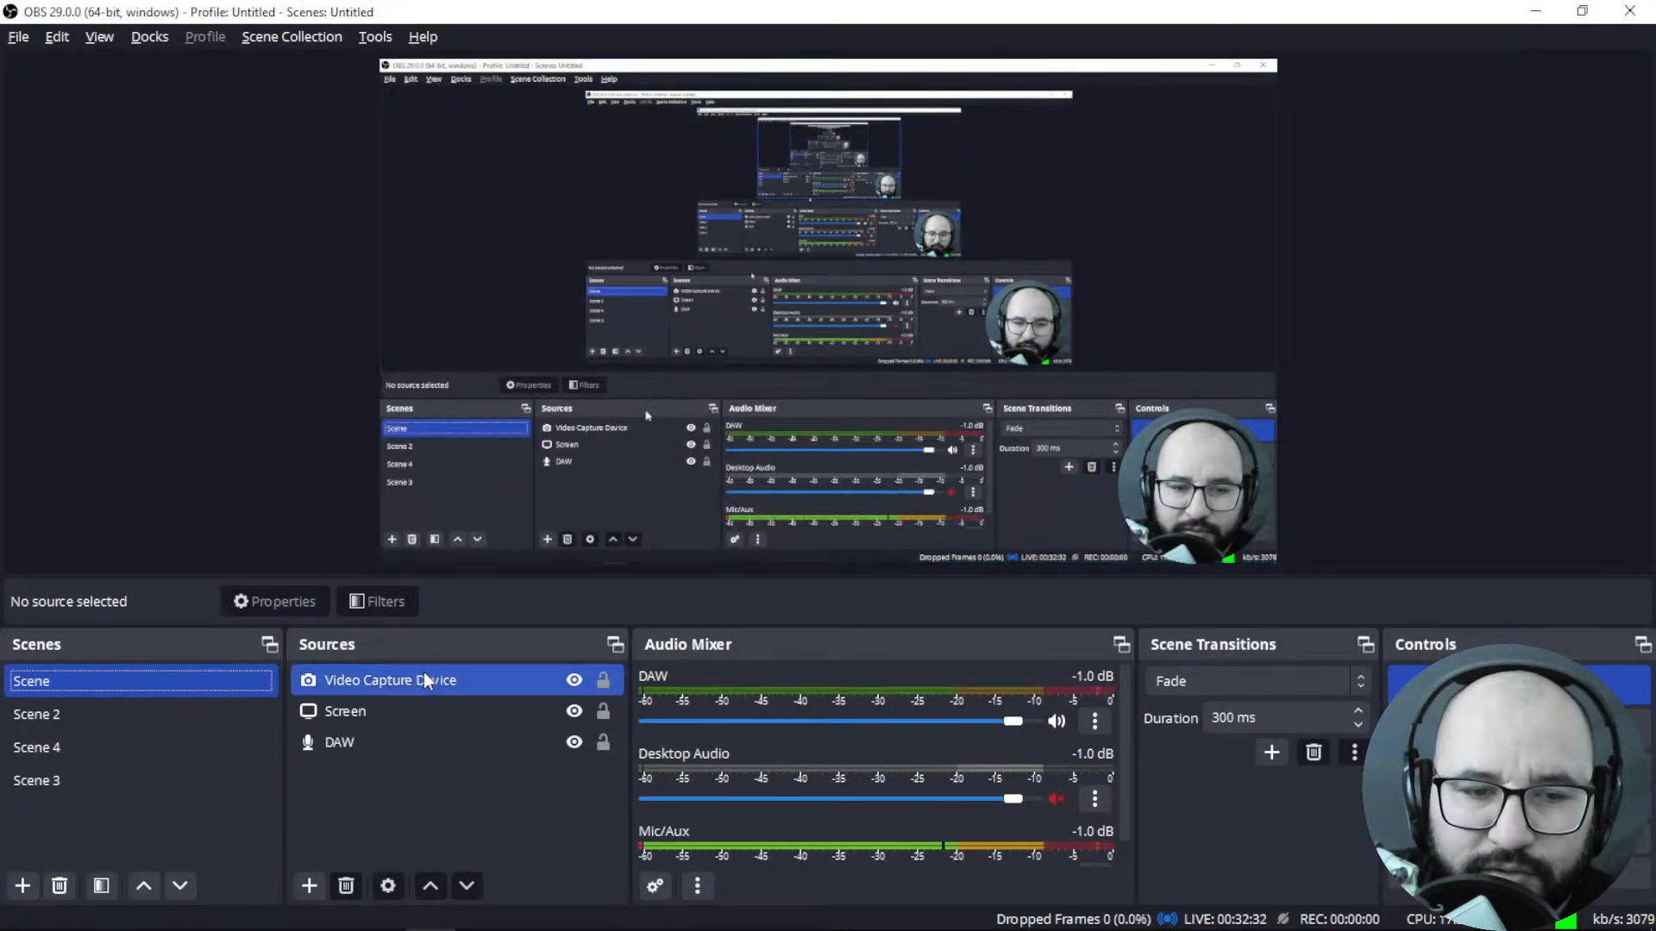
{"action": "left_click", "coordinate": [241, 721]}
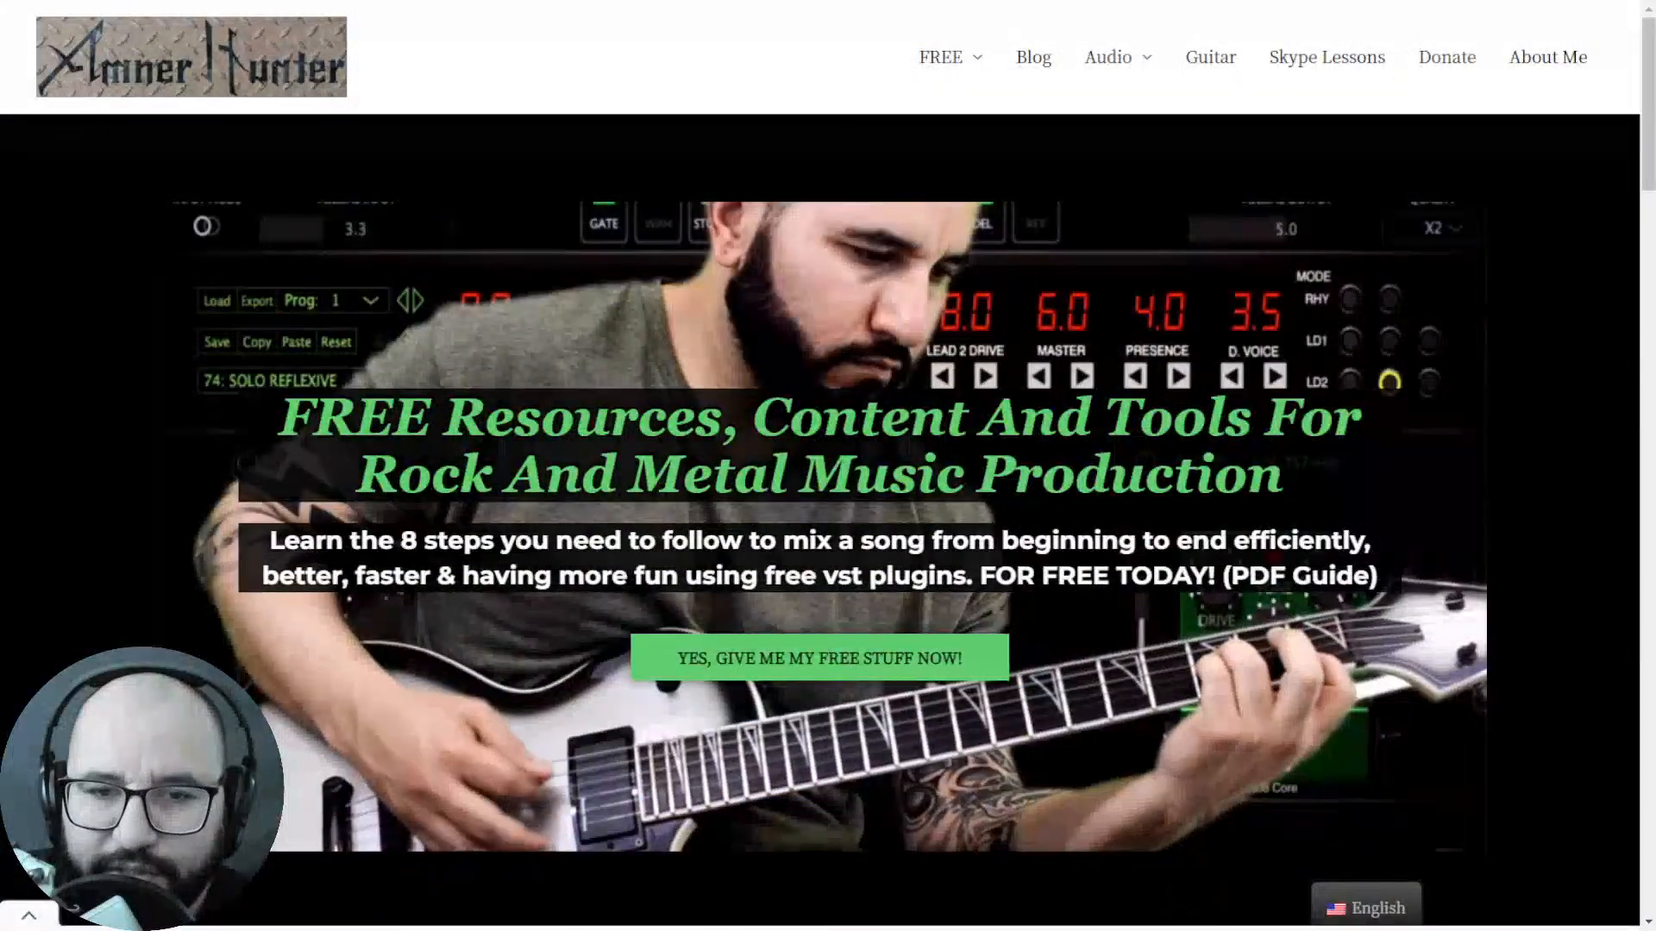